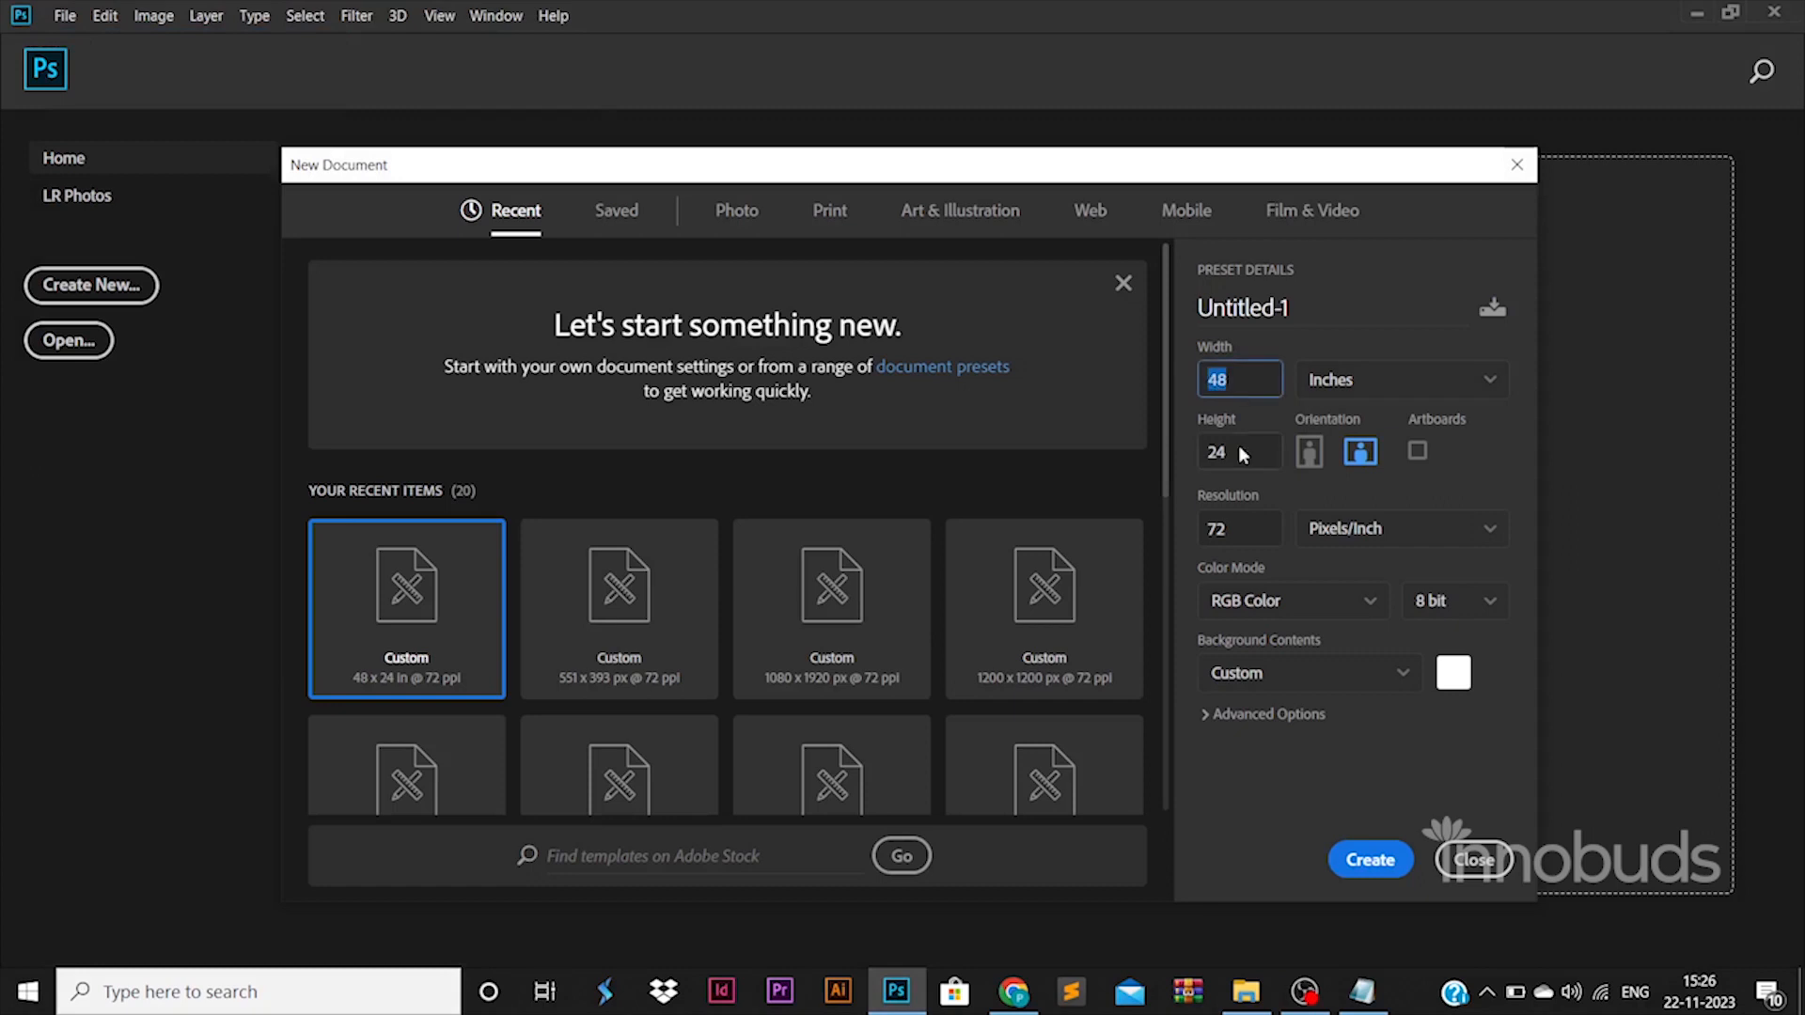
# Create a 48 × 24 inch RGB document at 72 ppi and place margin guides just inside all four edges.
pyautogui.click(1348, 852)
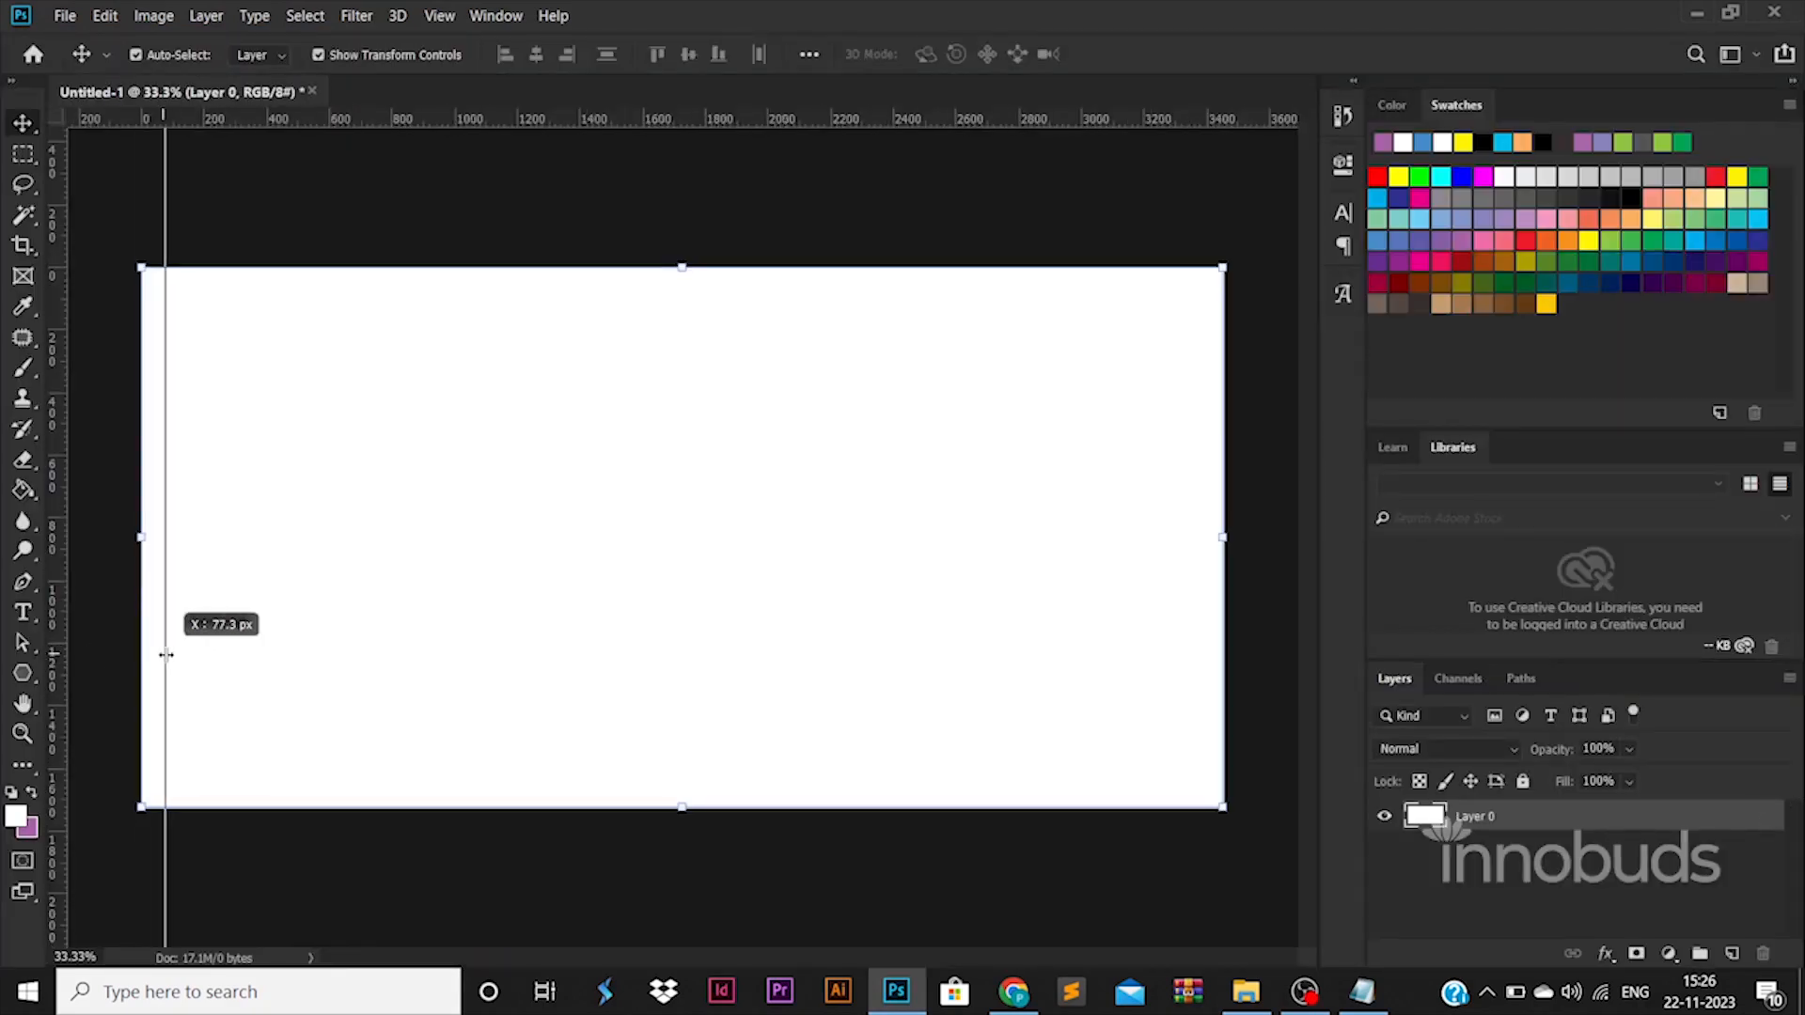
pyautogui.moveTo(166, 655); pyautogui.dragTo(166, 655)
pyautogui.moveTo(57, 690); pyautogui.dragTo(1195, 685)
pyautogui.moveTo(827, 121); pyautogui.dragTo(877, 779)
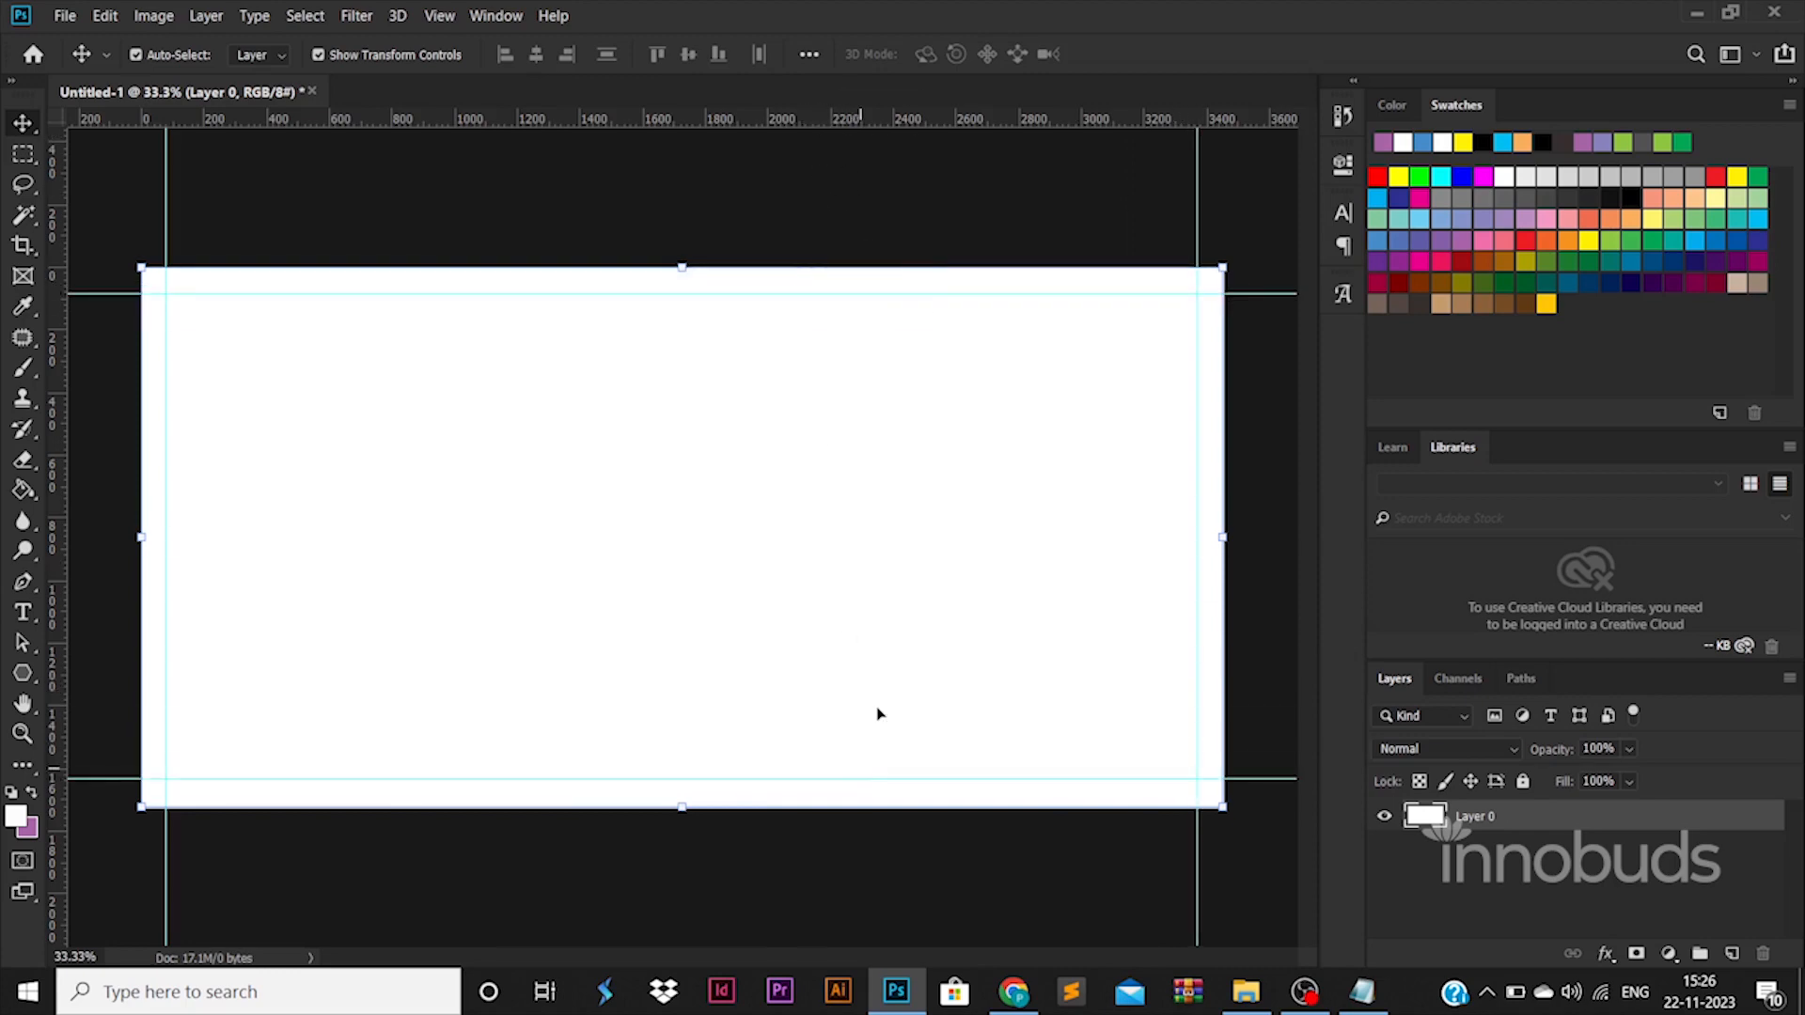
# Save the document as the Photoshop file banner in the 118 BANNER 014 folder.
pyautogui.hotkey('ctrl', 'alt', 'shift', 's')
pyautogui.click(1259, 900)
pyautogui.hotkey('ctrl', 'shift', 's')
pyautogui.click(588, 58)
pyautogui.scroll(-5, 476, 471)
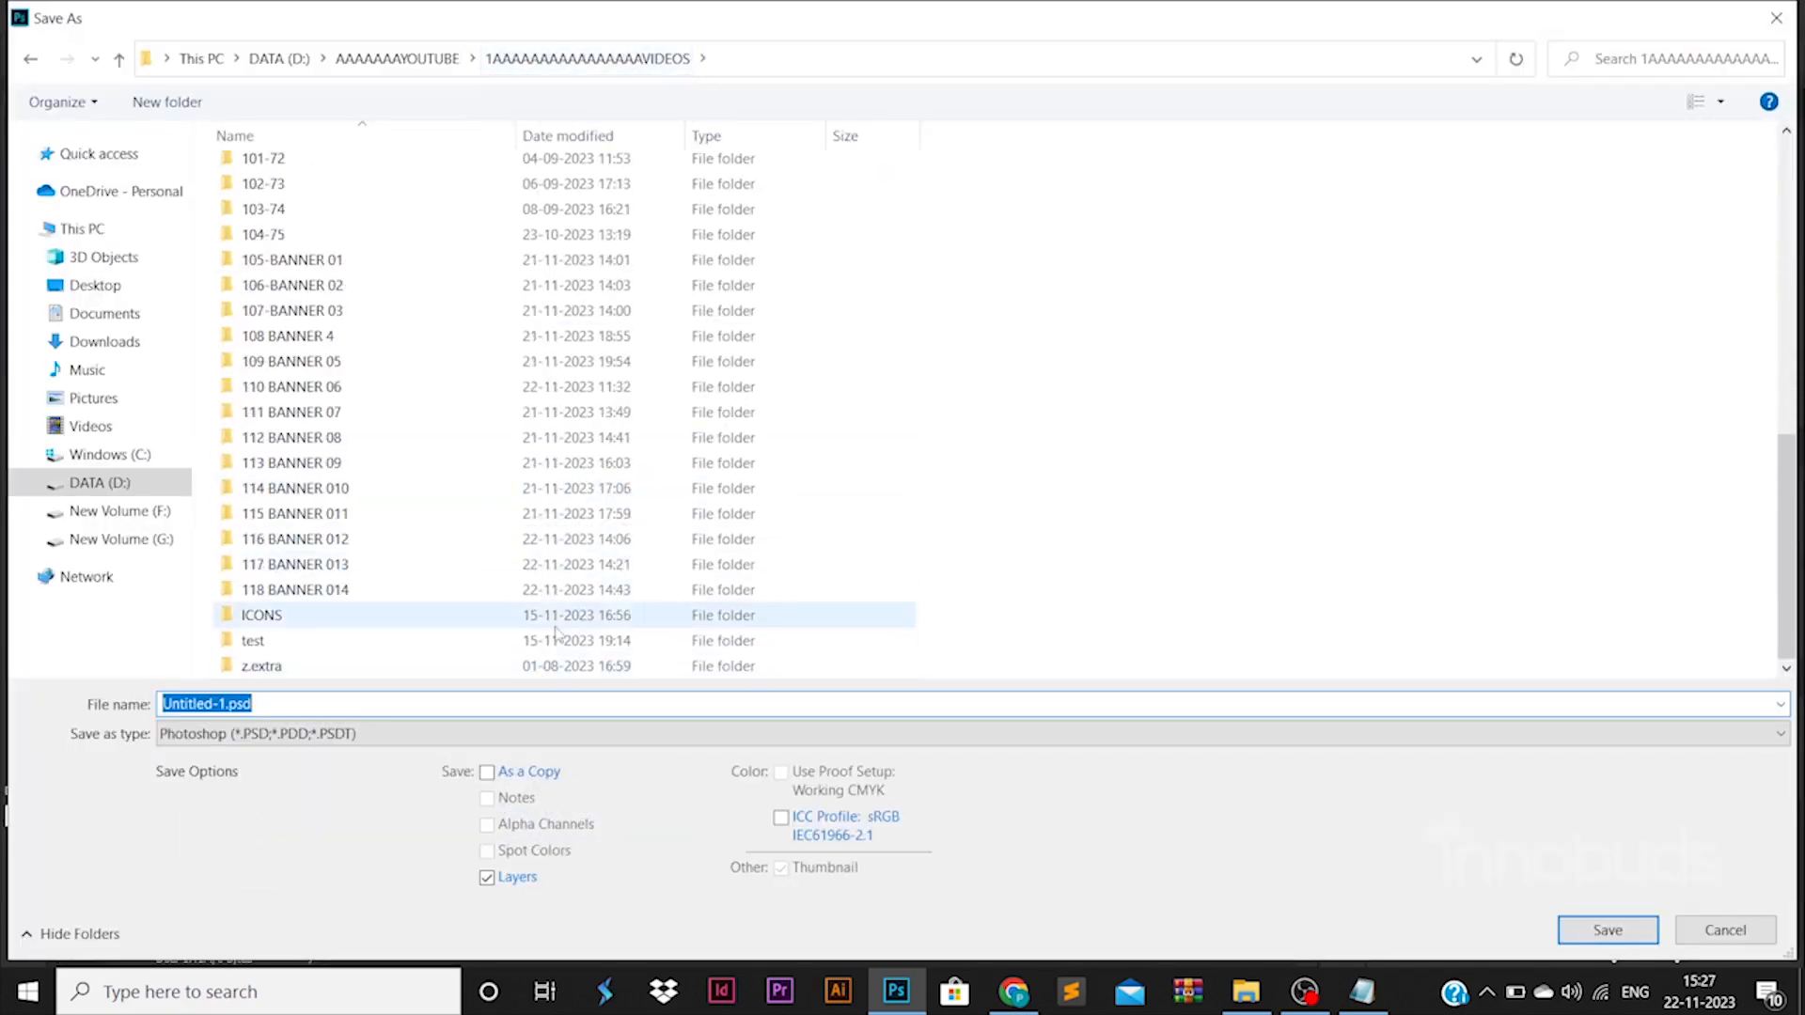
pyautogui.doubleClick(564, 598)
pyautogui.write('banner')
pyautogui.press('Return')
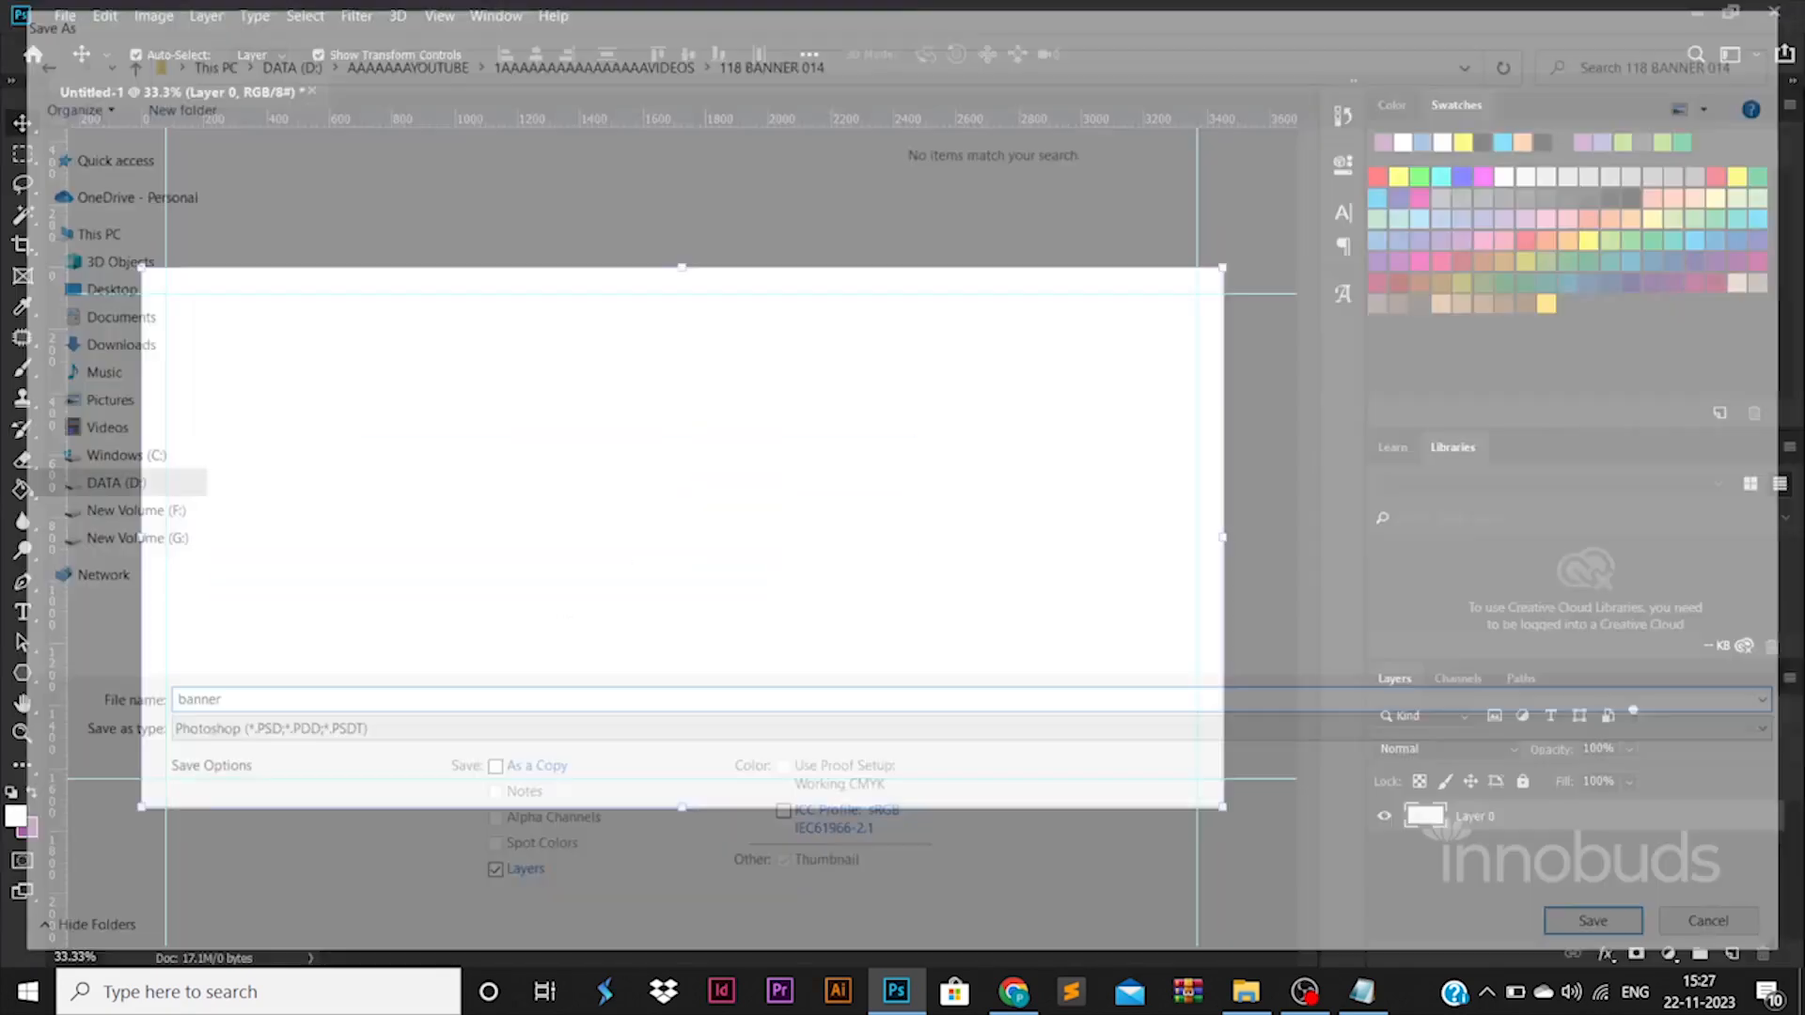
pyautogui.press('Return')
# Draw a tall vertical rounded rectangle about 254 × 1309 px near the middle of the canvas.
pyautogui.rightClick(38, 689)
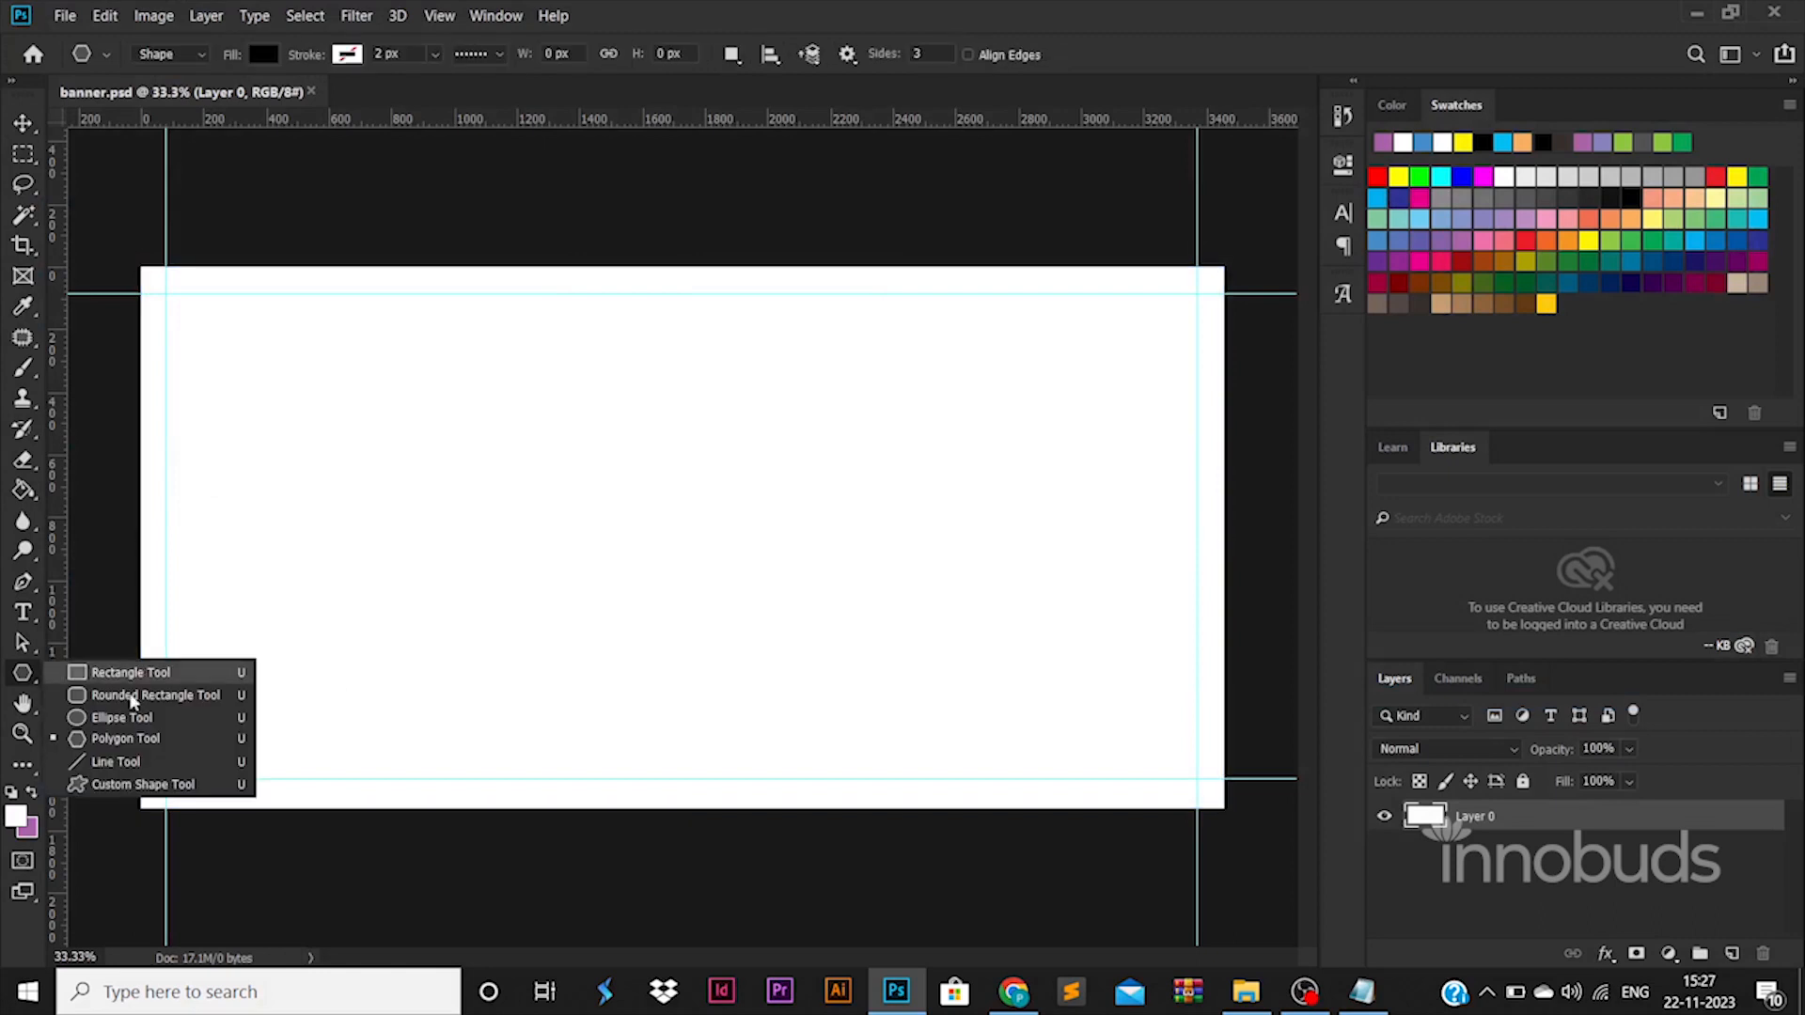
pyautogui.click(85, 696)
pyautogui.moveTo(700, 452); pyautogui.dragTo(762, 780)
# Round the bar's corners to the maximum radius and set its stroke style to a solid line.
pyautogui.moveTo(1038, 390); pyautogui.dragTo(985, 395)
pyautogui.write('120')
pyautogui.press('Return')
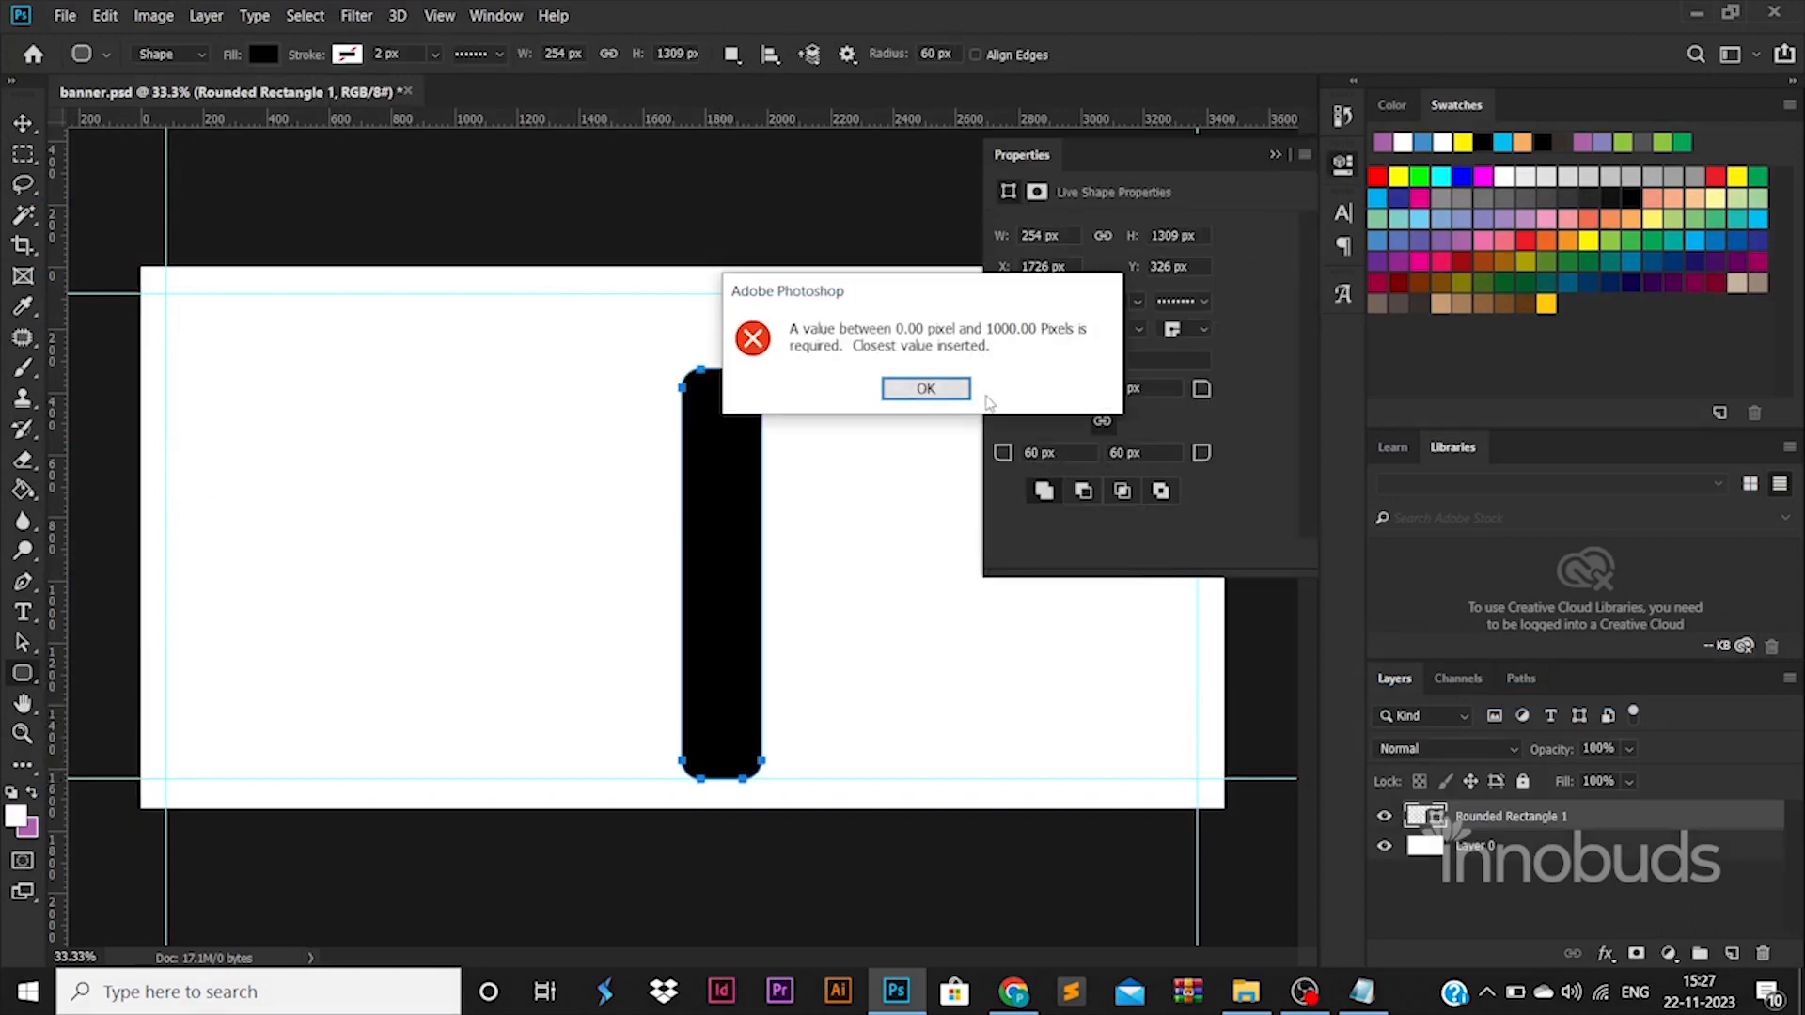
pyautogui.press('Return')
pyautogui.click(1193, 308)
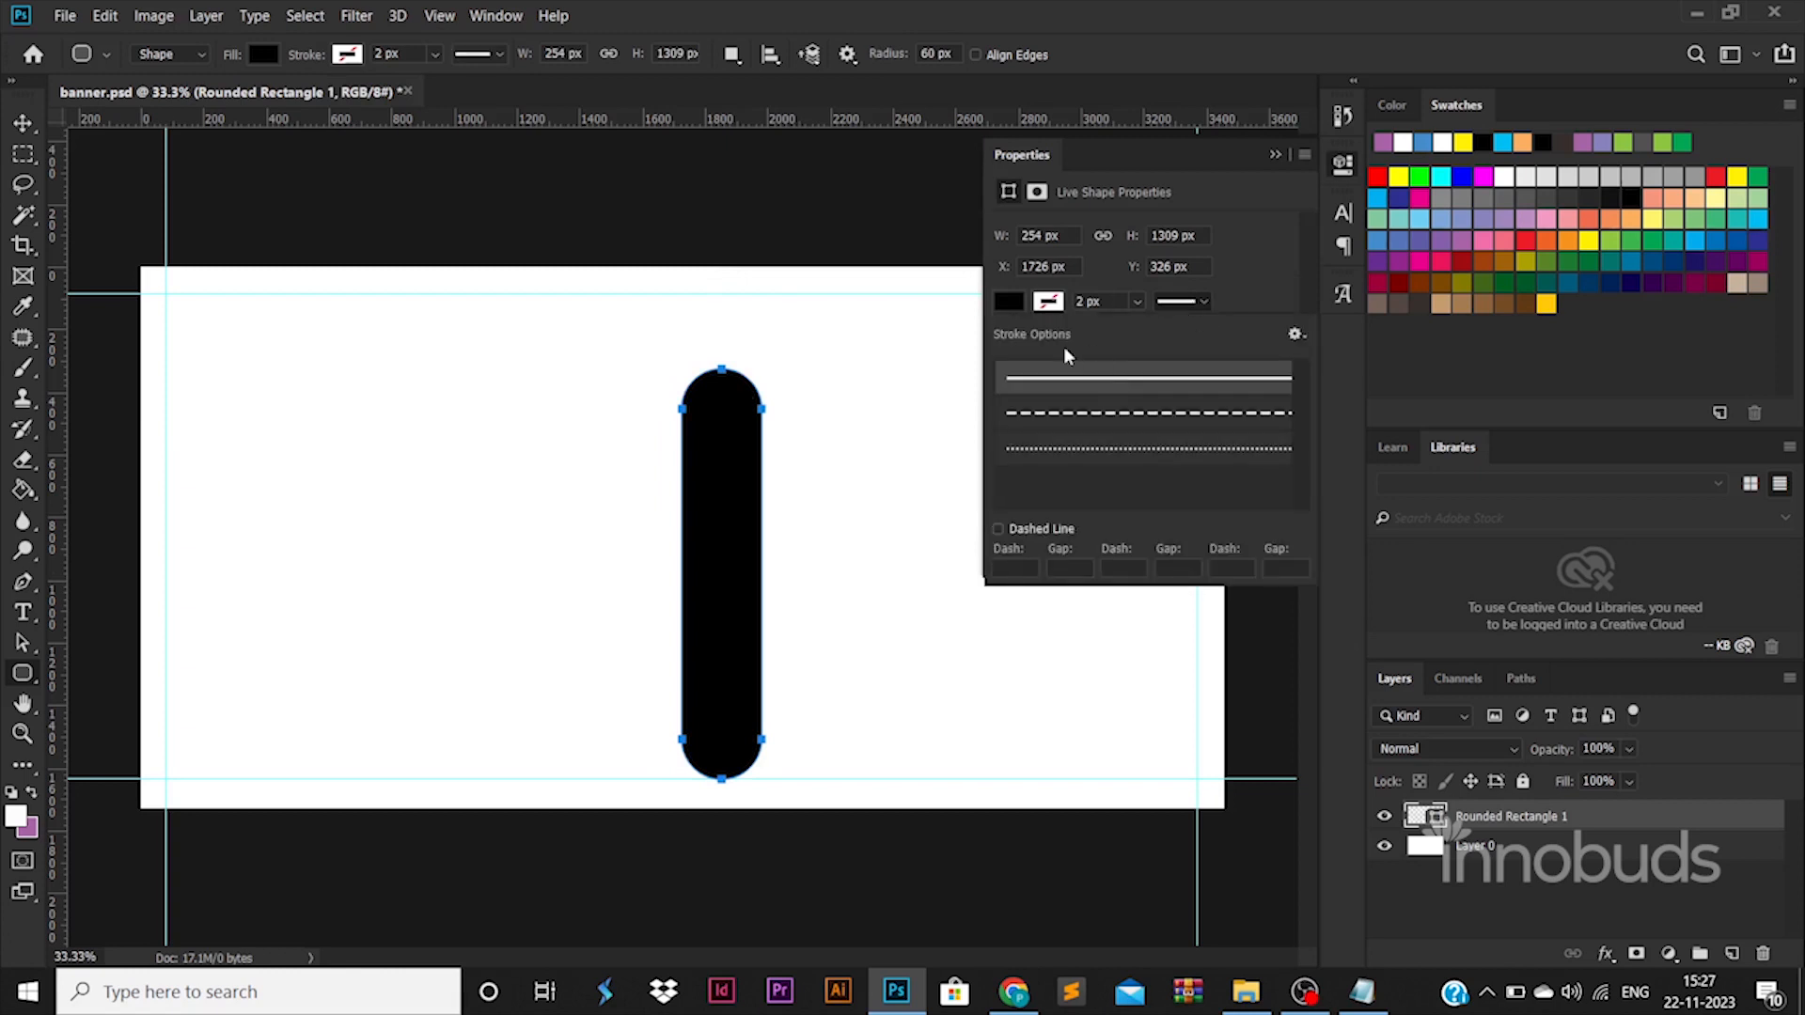
pyautogui.click(1076, 373)
pyautogui.click(1049, 301)
# Duplicate the black bar side by side into six bars rising like a staircase toward the canvas's right edge.
pyautogui.click(20, 130)
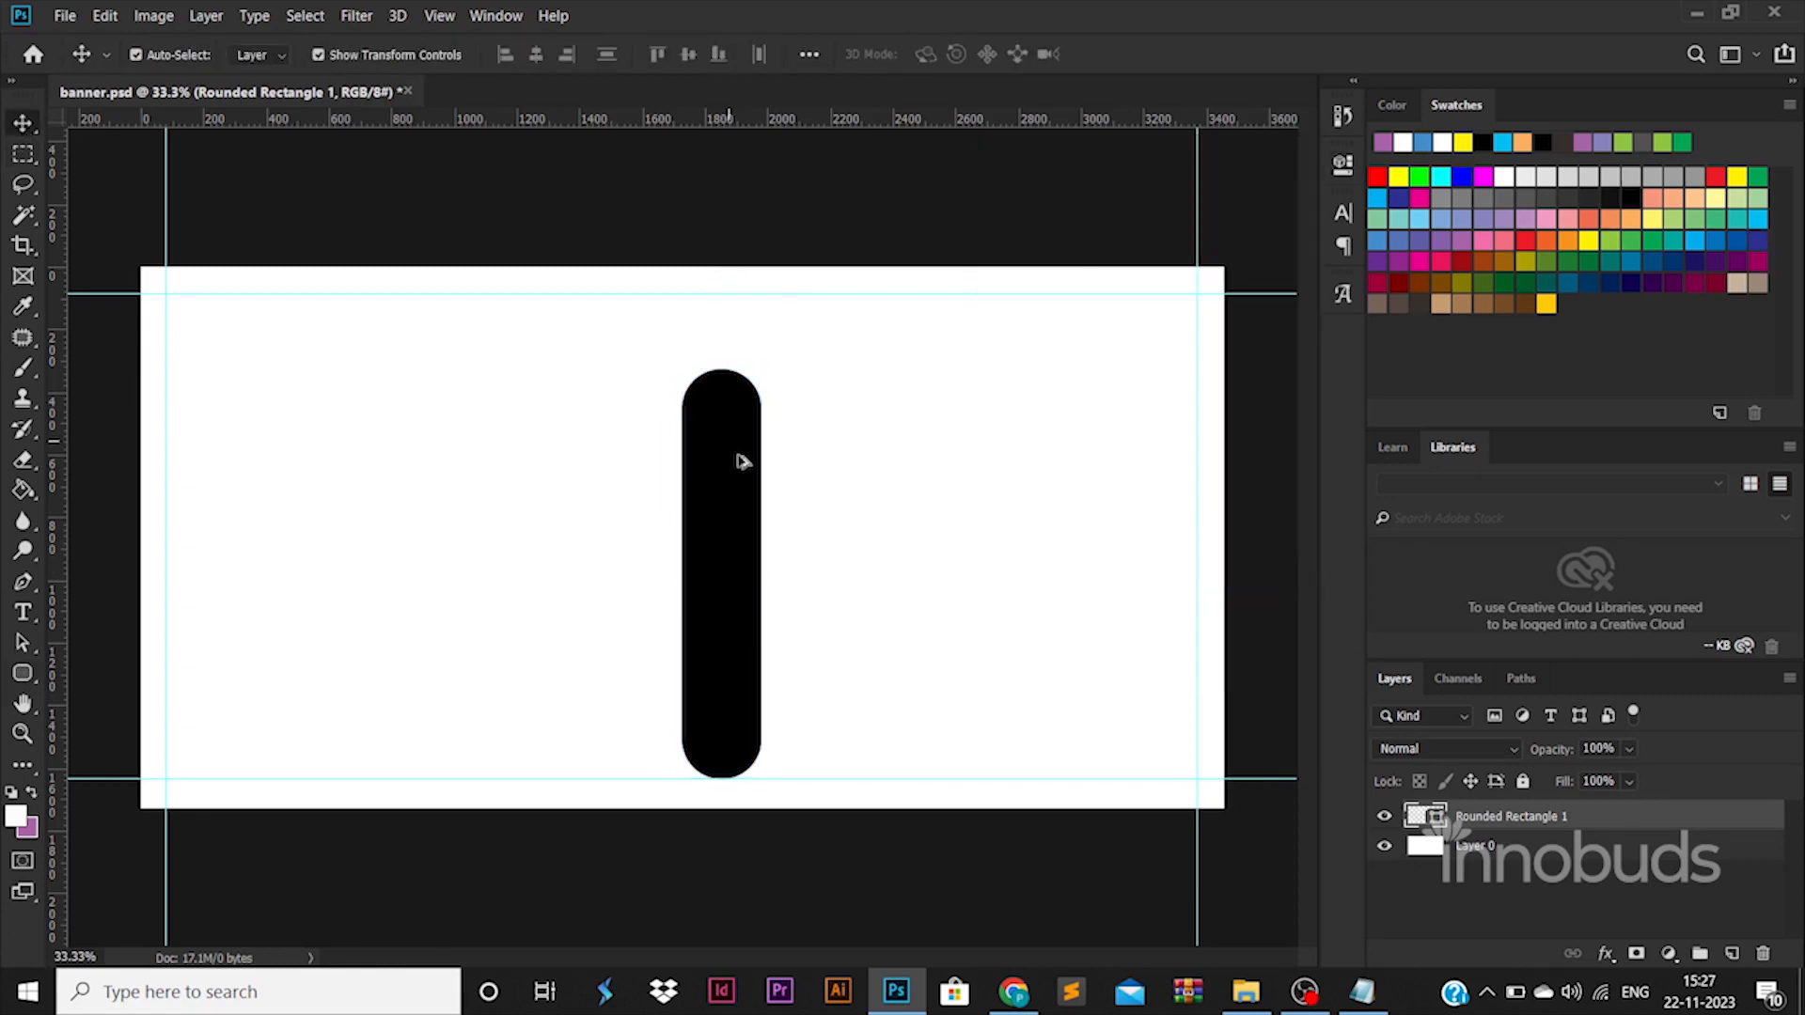
pyautogui.moveTo(731, 446); pyautogui.dragTo(976, 703)
pyautogui.moveTo(756, 568); pyautogui.dragTo(928, 863)
pyautogui.moveTo(978, 685); pyautogui.dragTo(1052, 601)
pyautogui.moveTo(1056, 608); pyautogui.dragTo(1189, 553)
pyautogui.moveTo(858, 730); pyautogui.dragTo(780, 769)
# Merge all the rounded rectangle layers, including the original, into a single shape layer.
pyautogui.scroll(1, 1471, 868)
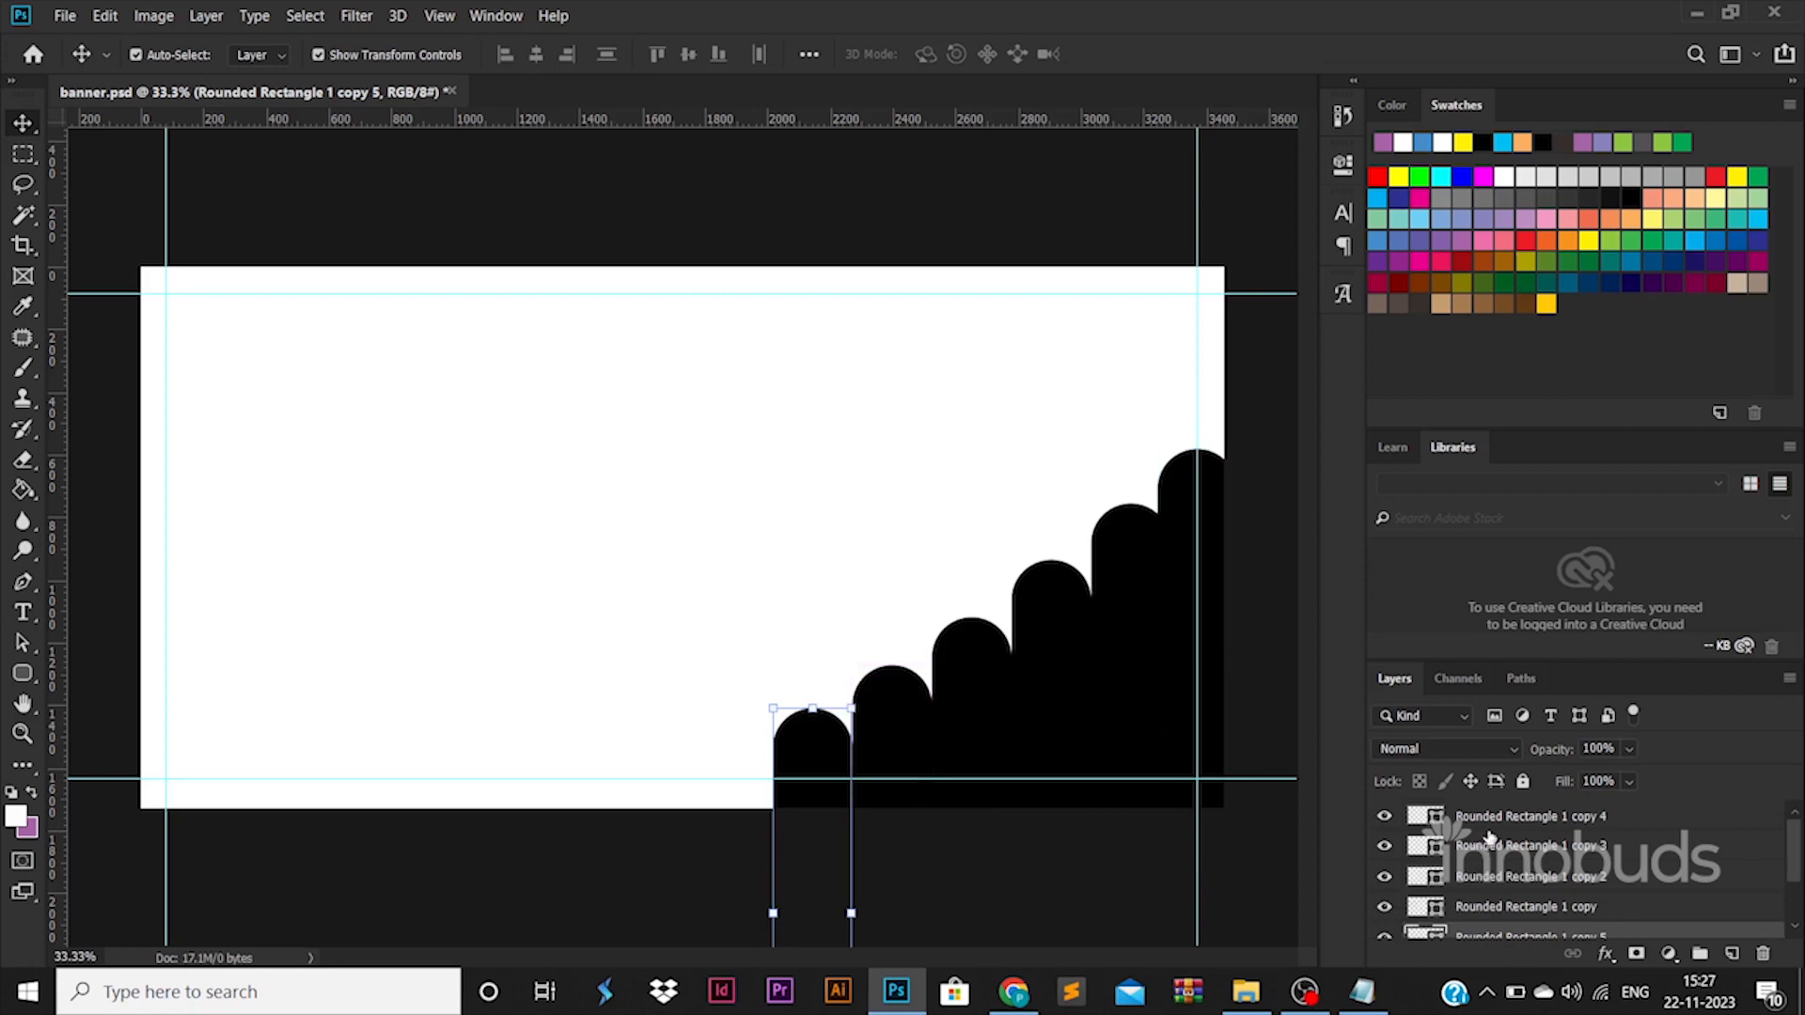
pyautogui.keyDown('shift'); pyautogui.click(1488, 818); pyautogui.keyUp('shift')
pyautogui.rightClick(1488, 818)
pyautogui.click(1232, 675)
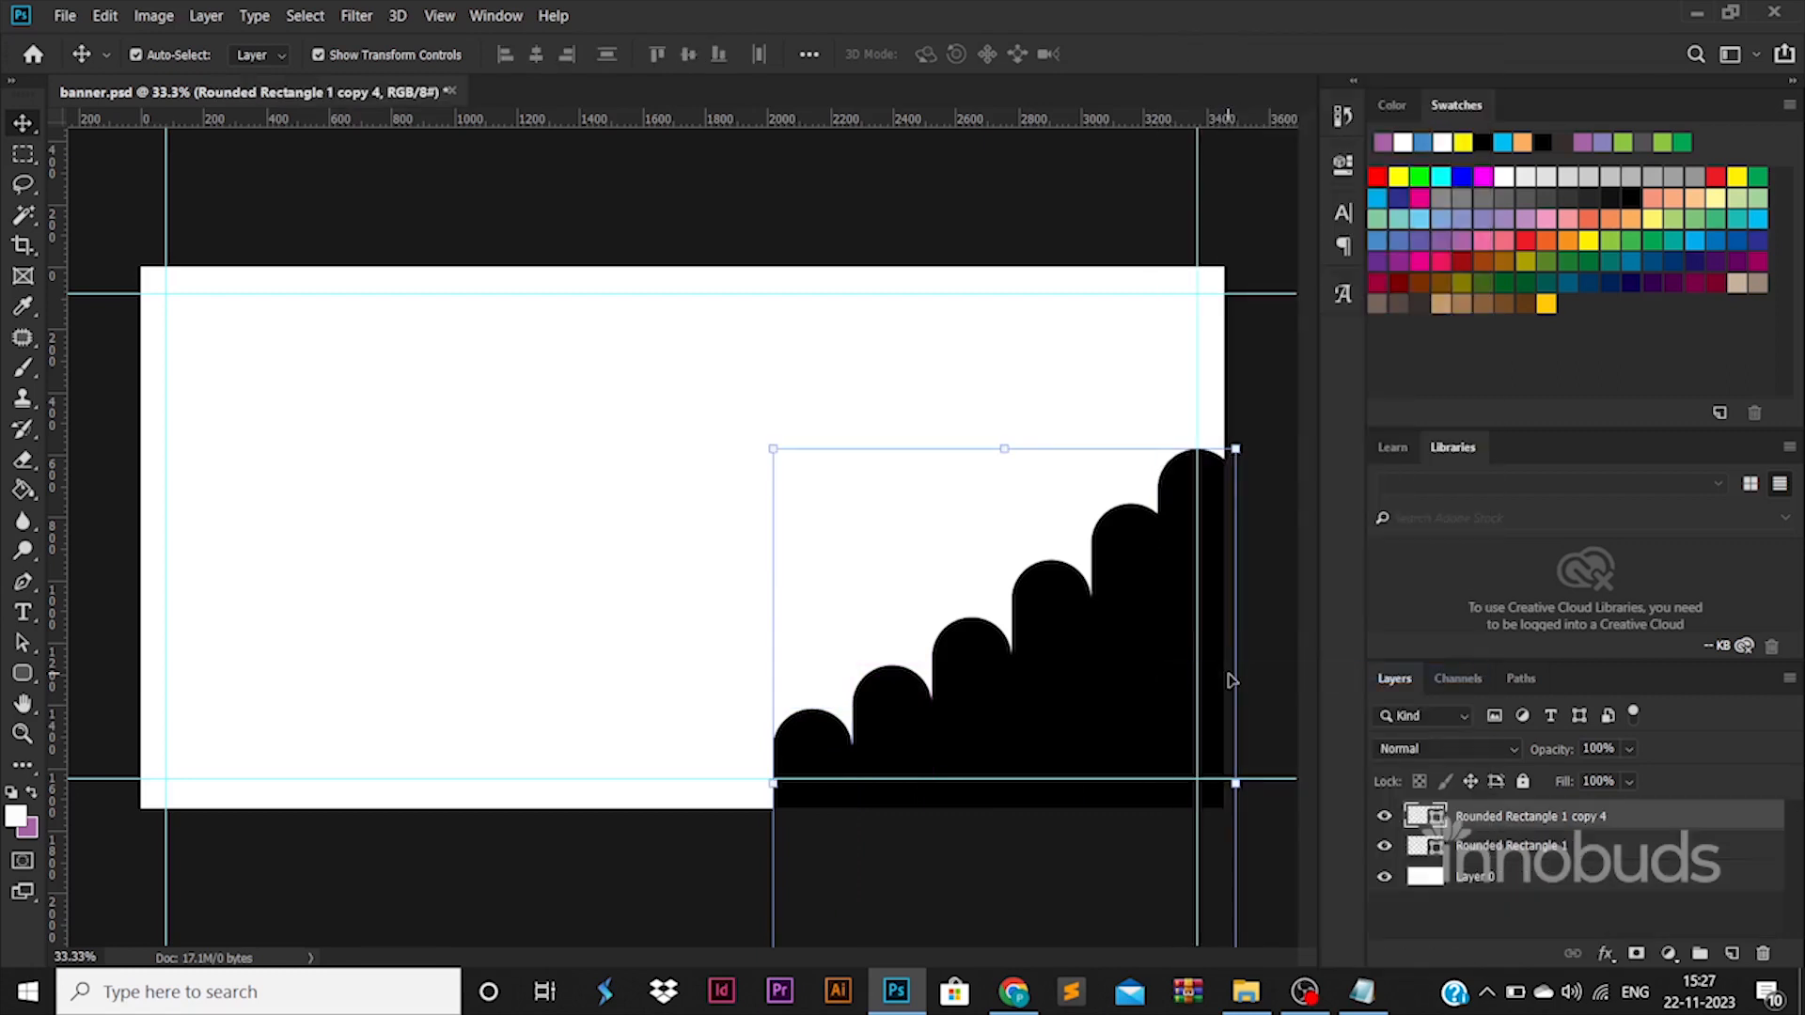
pyautogui.click(573, 663)
pyautogui.click(1544, 820)
pyautogui.click(1385, 846)
pyautogui.keyDown('shift'); pyautogui.click(1527, 848); pyautogui.keyUp('shift')
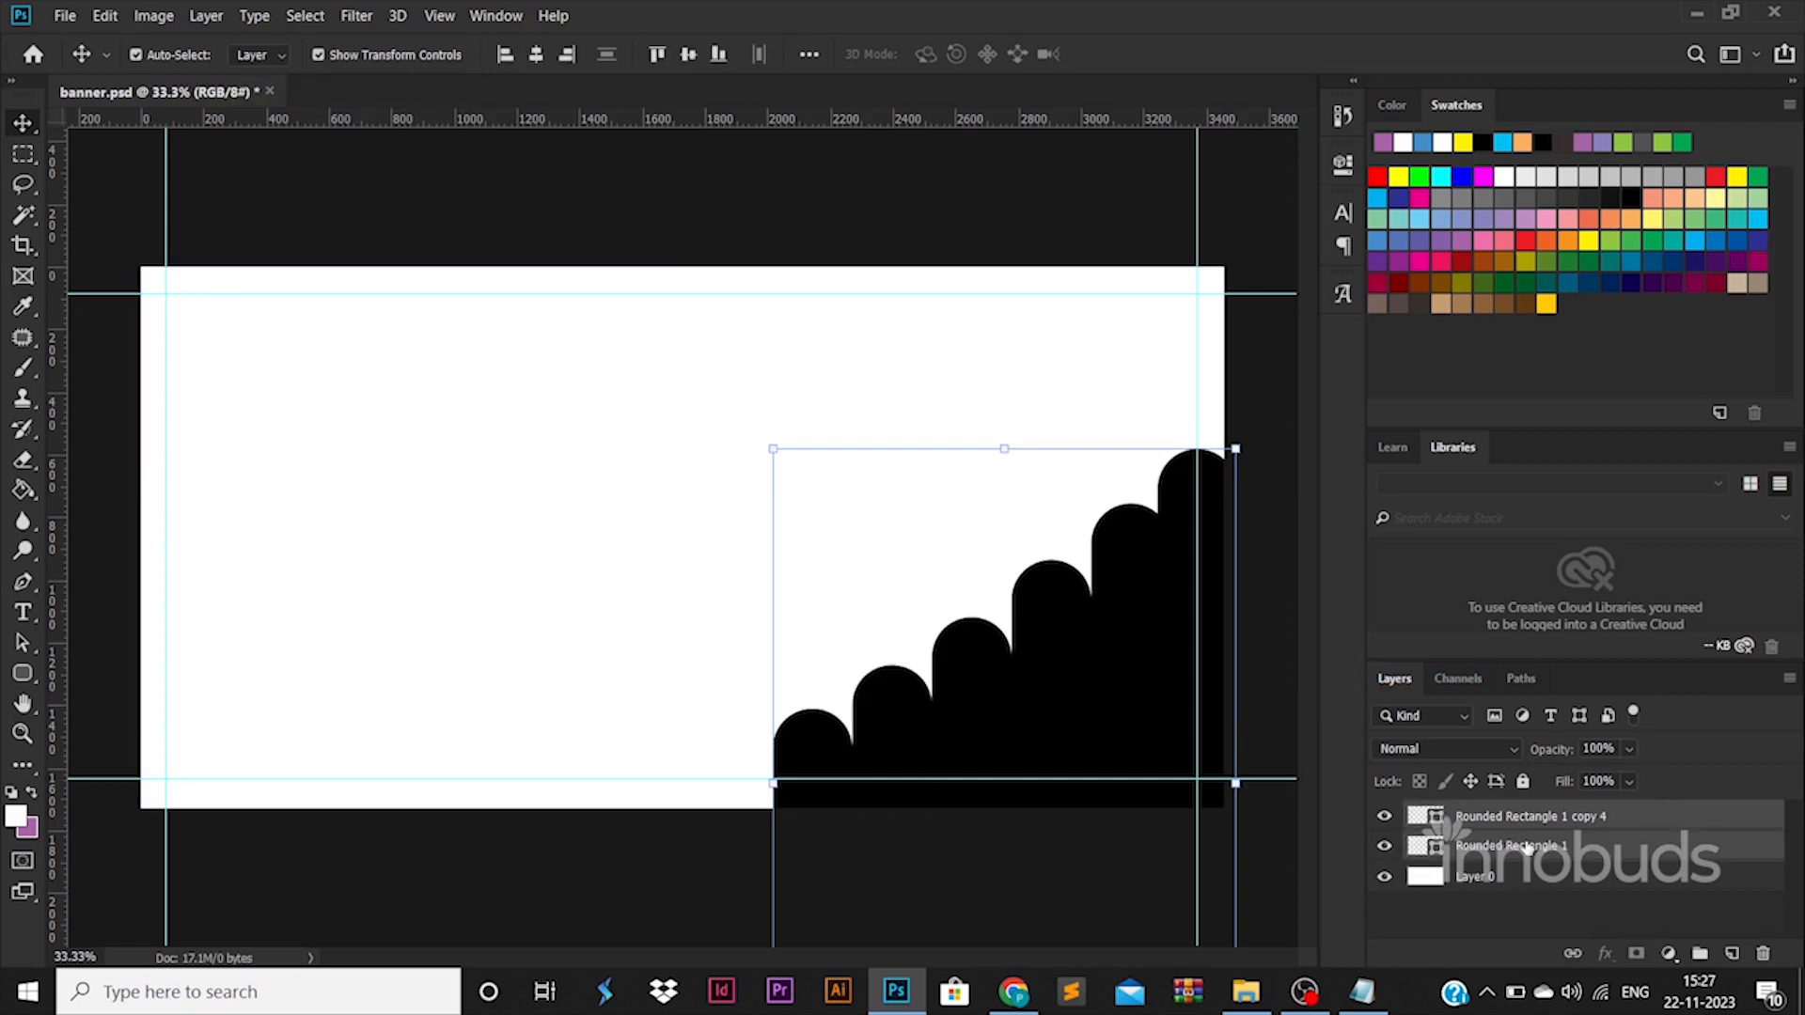
pyautogui.rightClick(1528, 848)
pyautogui.click(1240, 669)
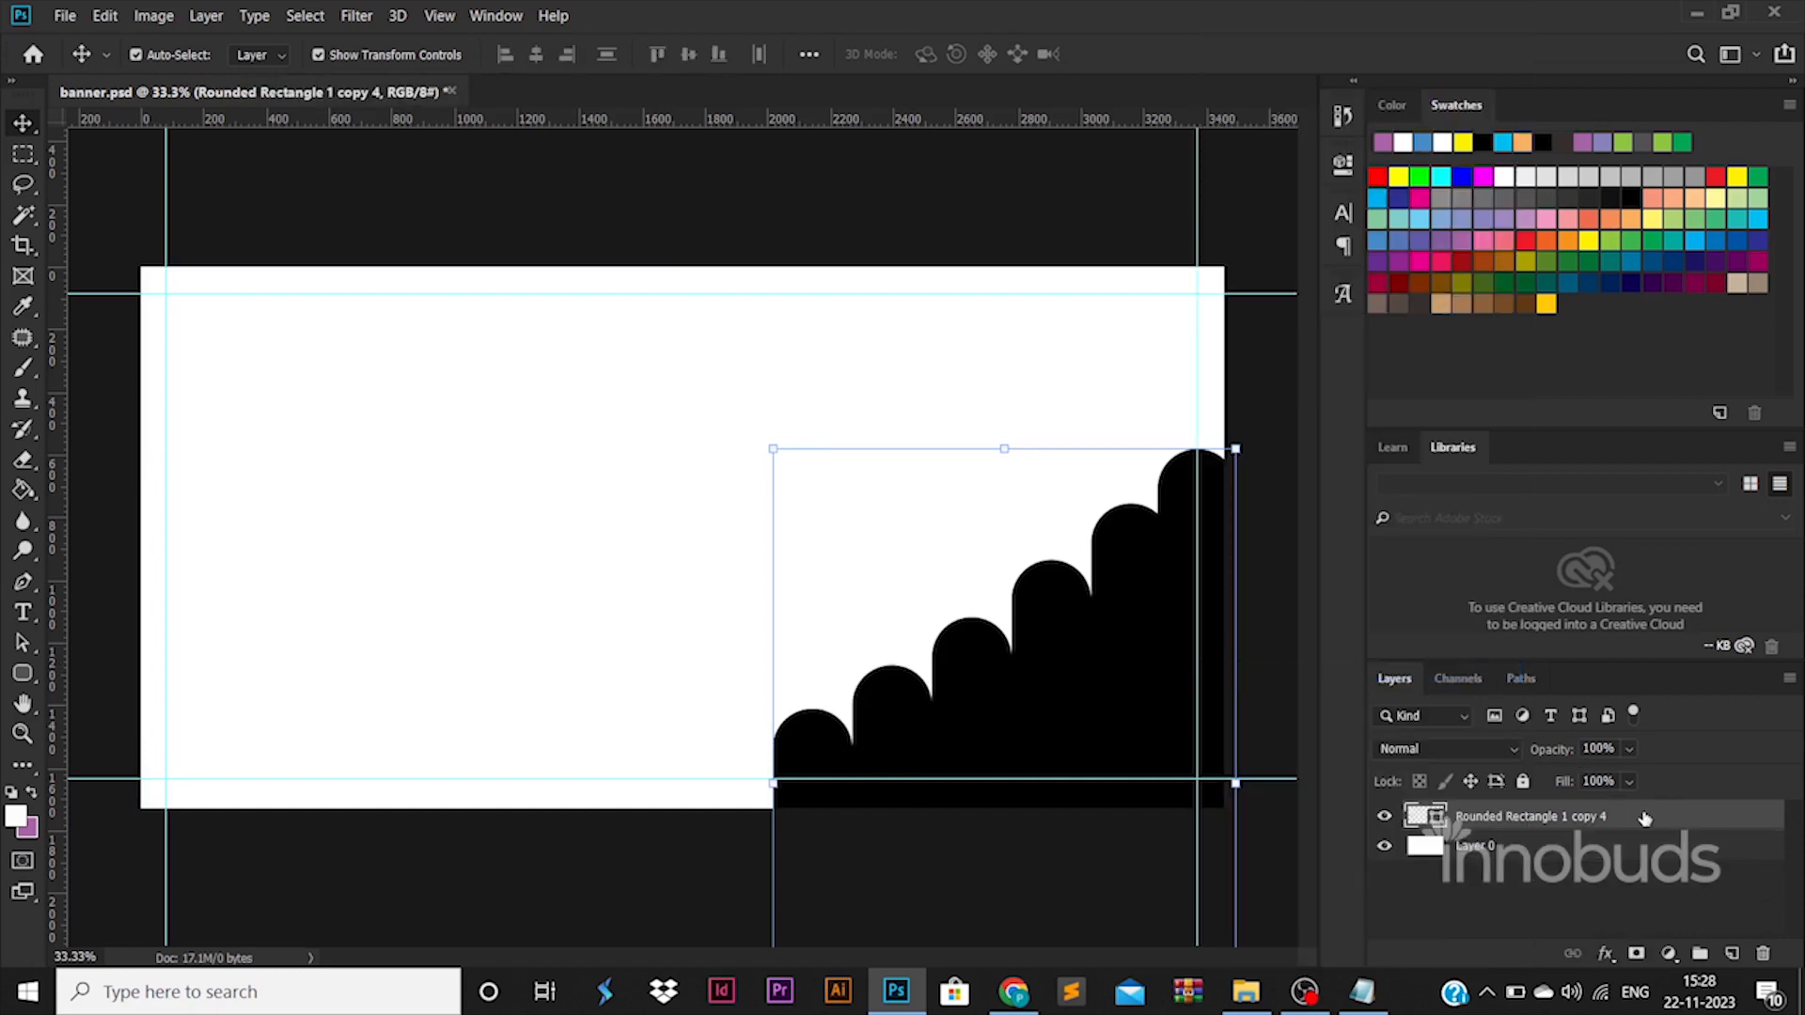
# Add a gradient overlay to the merged staircase shape and set its 0% colour stop to red dc0000.
pyautogui.doubleClick(1644, 818)
pyautogui.click(959, 757)
pyautogui.click(1250, 533)
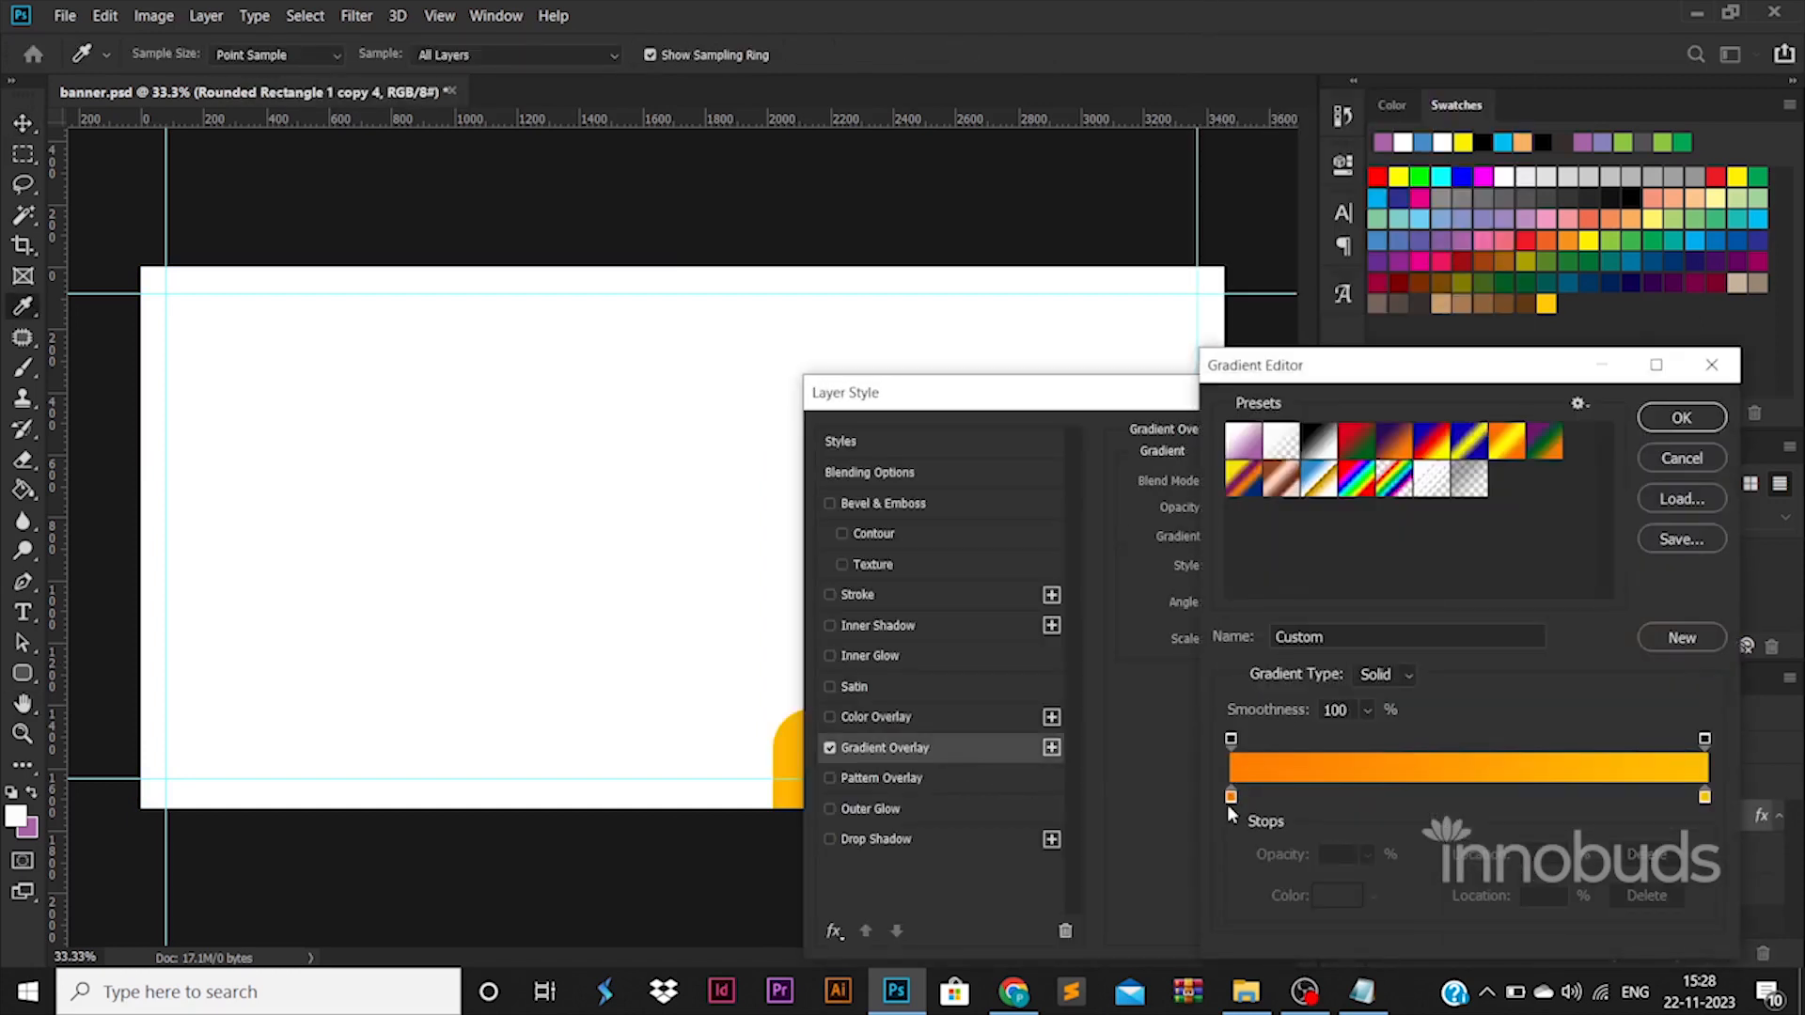
pyautogui.doubleClick(1230, 796)
pyautogui.moveTo(1458, 726); pyautogui.dragTo(1473, 776)
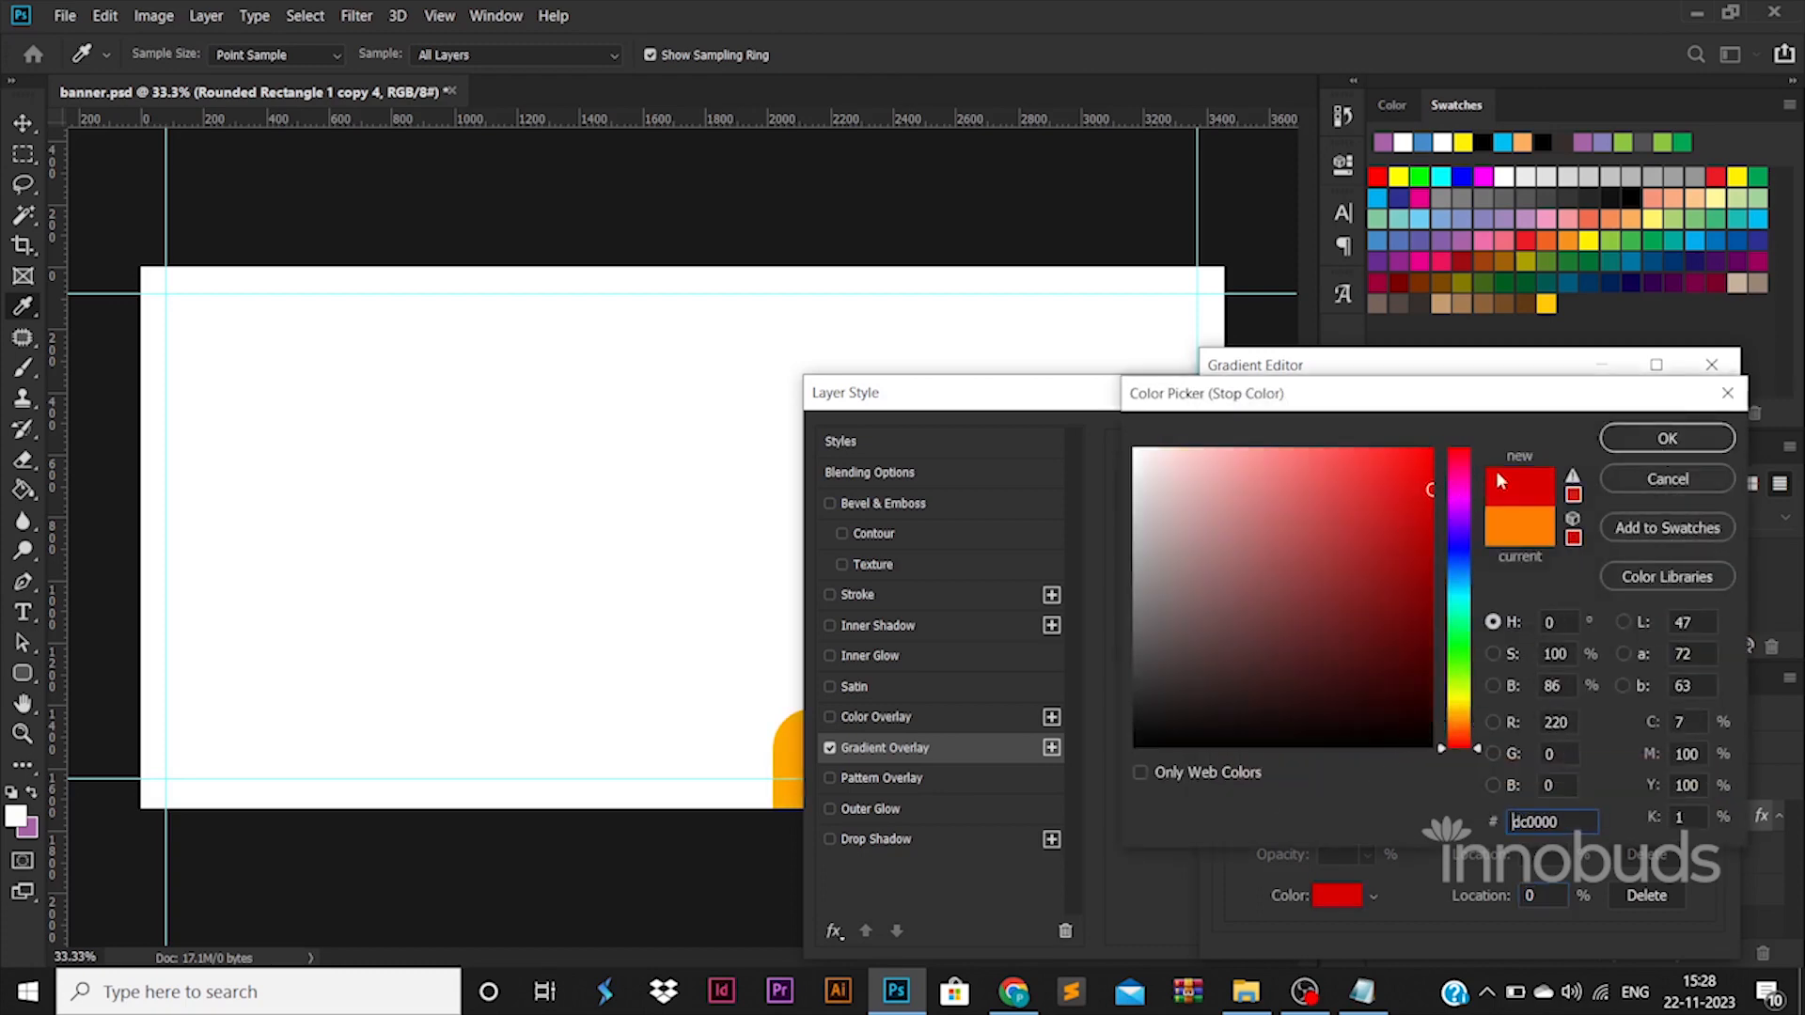
pyautogui.click(1666, 438)
# Set the gradient's 100% colour stop to dark red 5c0000 and accept the gradient overlay.
pyautogui.doubleClick(1705, 796)
pyautogui.moveTo(1468, 729); pyautogui.dragTo(1468, 763)
pyautogui.moveTo(1424, 526); pyautogui.dragTo(1492, 649)
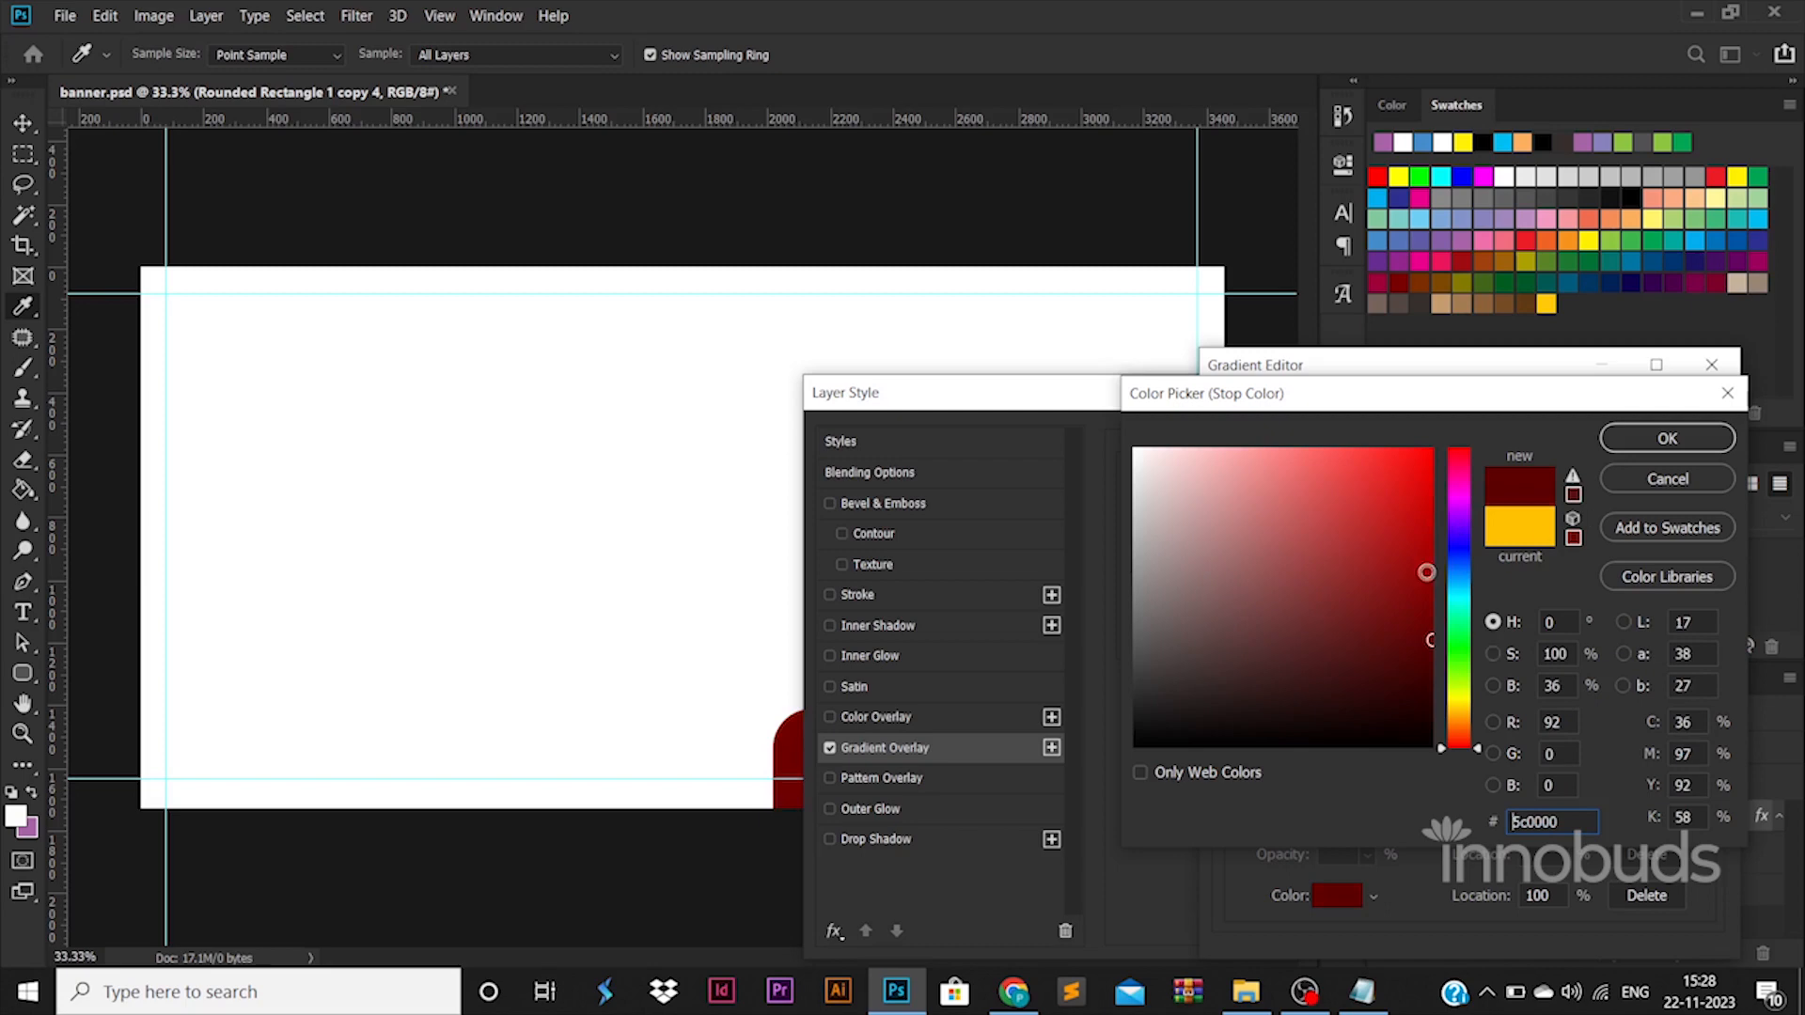
pyautogui.click(1683, 438)
pyautogui.click(1688, 414)
pyautogui.moveTo(1302, 405); pyautogui.dragTo(1372, 348)
pyautogui.click(1754, 376)
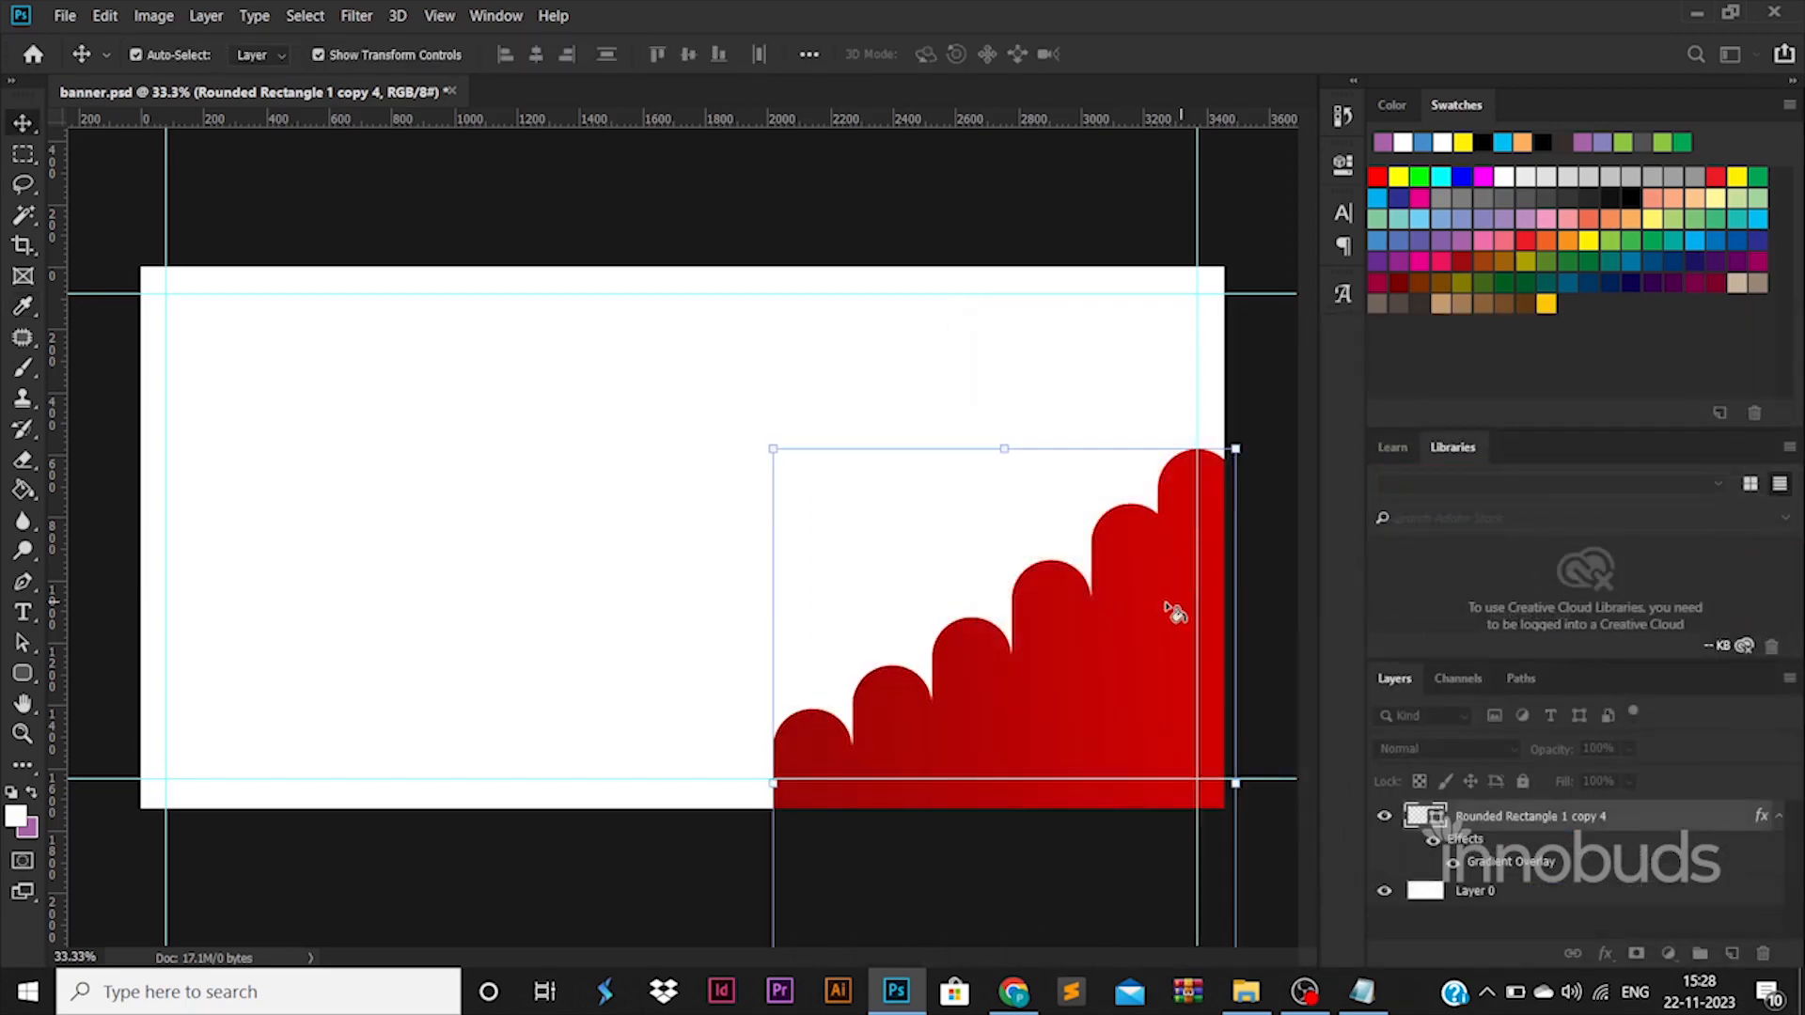
# Duplicate the red staircase shape and move the lower copy slightly upward behind it.
pyautogui.moveTo(1099, 727); pyautogui.dragTo(1184, 727)
pyautogui.hotkey('ctrl', 'z')
pyautogui.hotkey('ctrl', 'z')
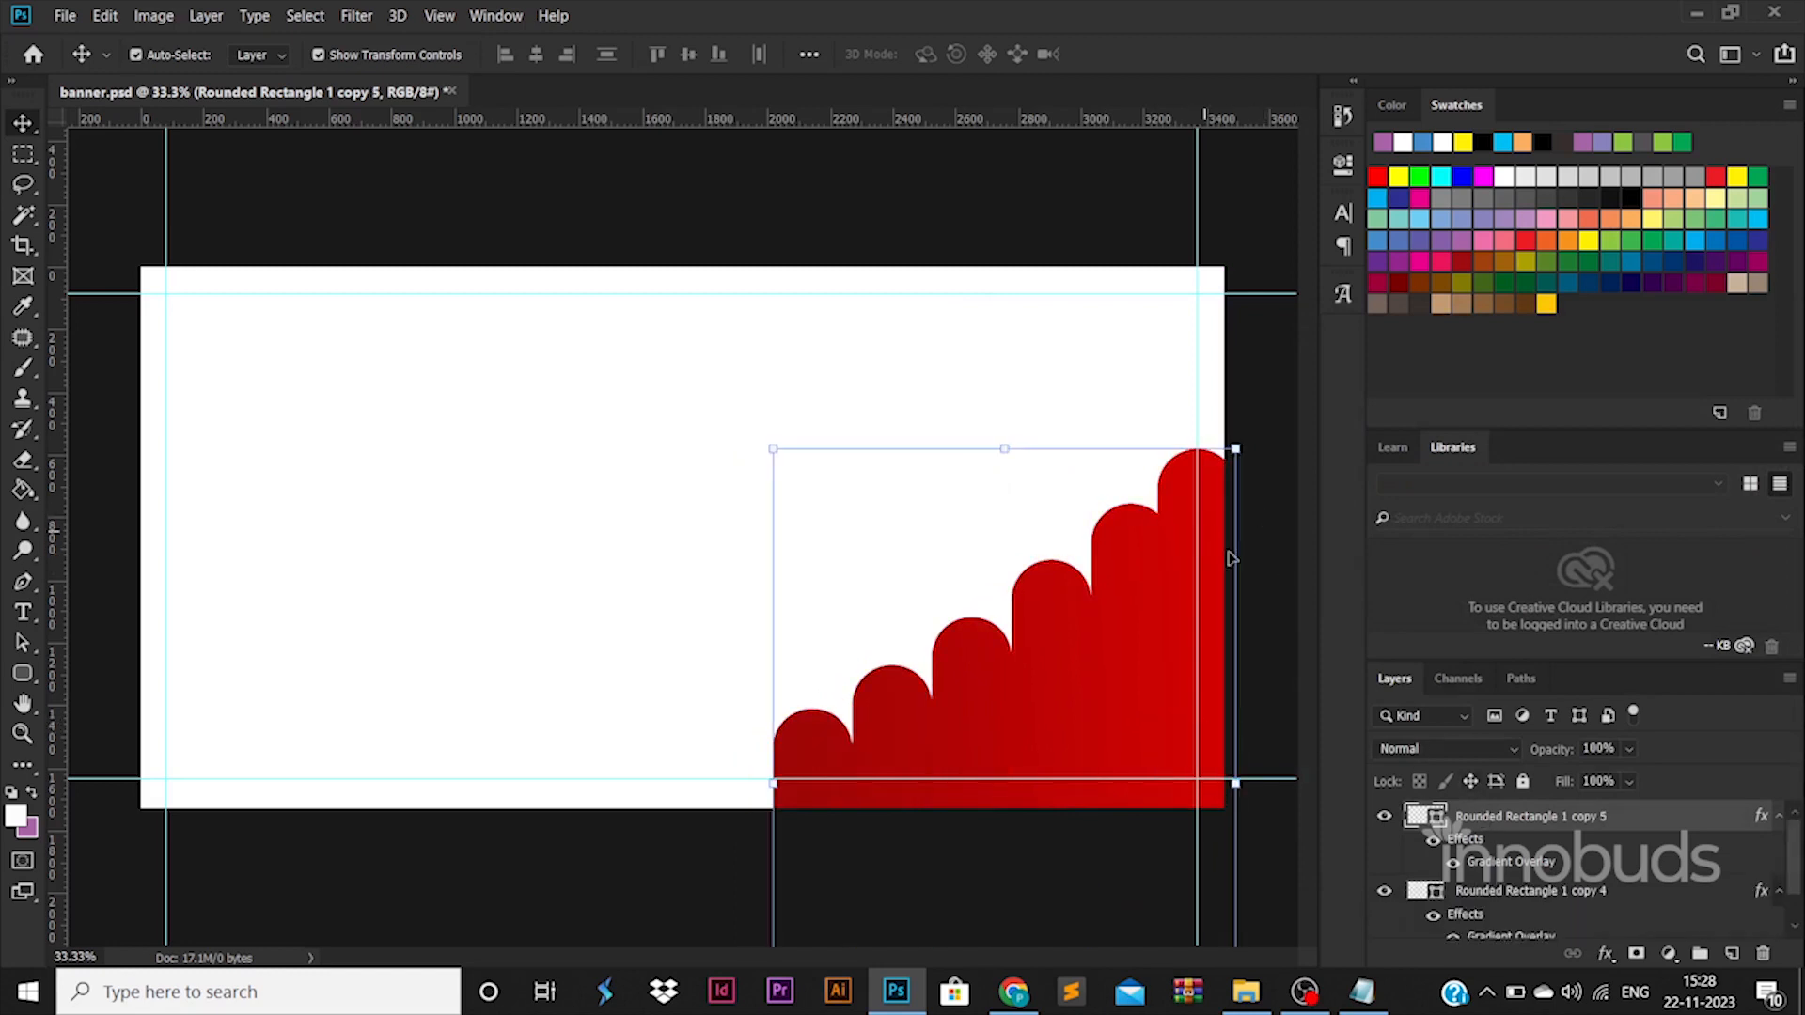
pyautogui.click(1474, 891)
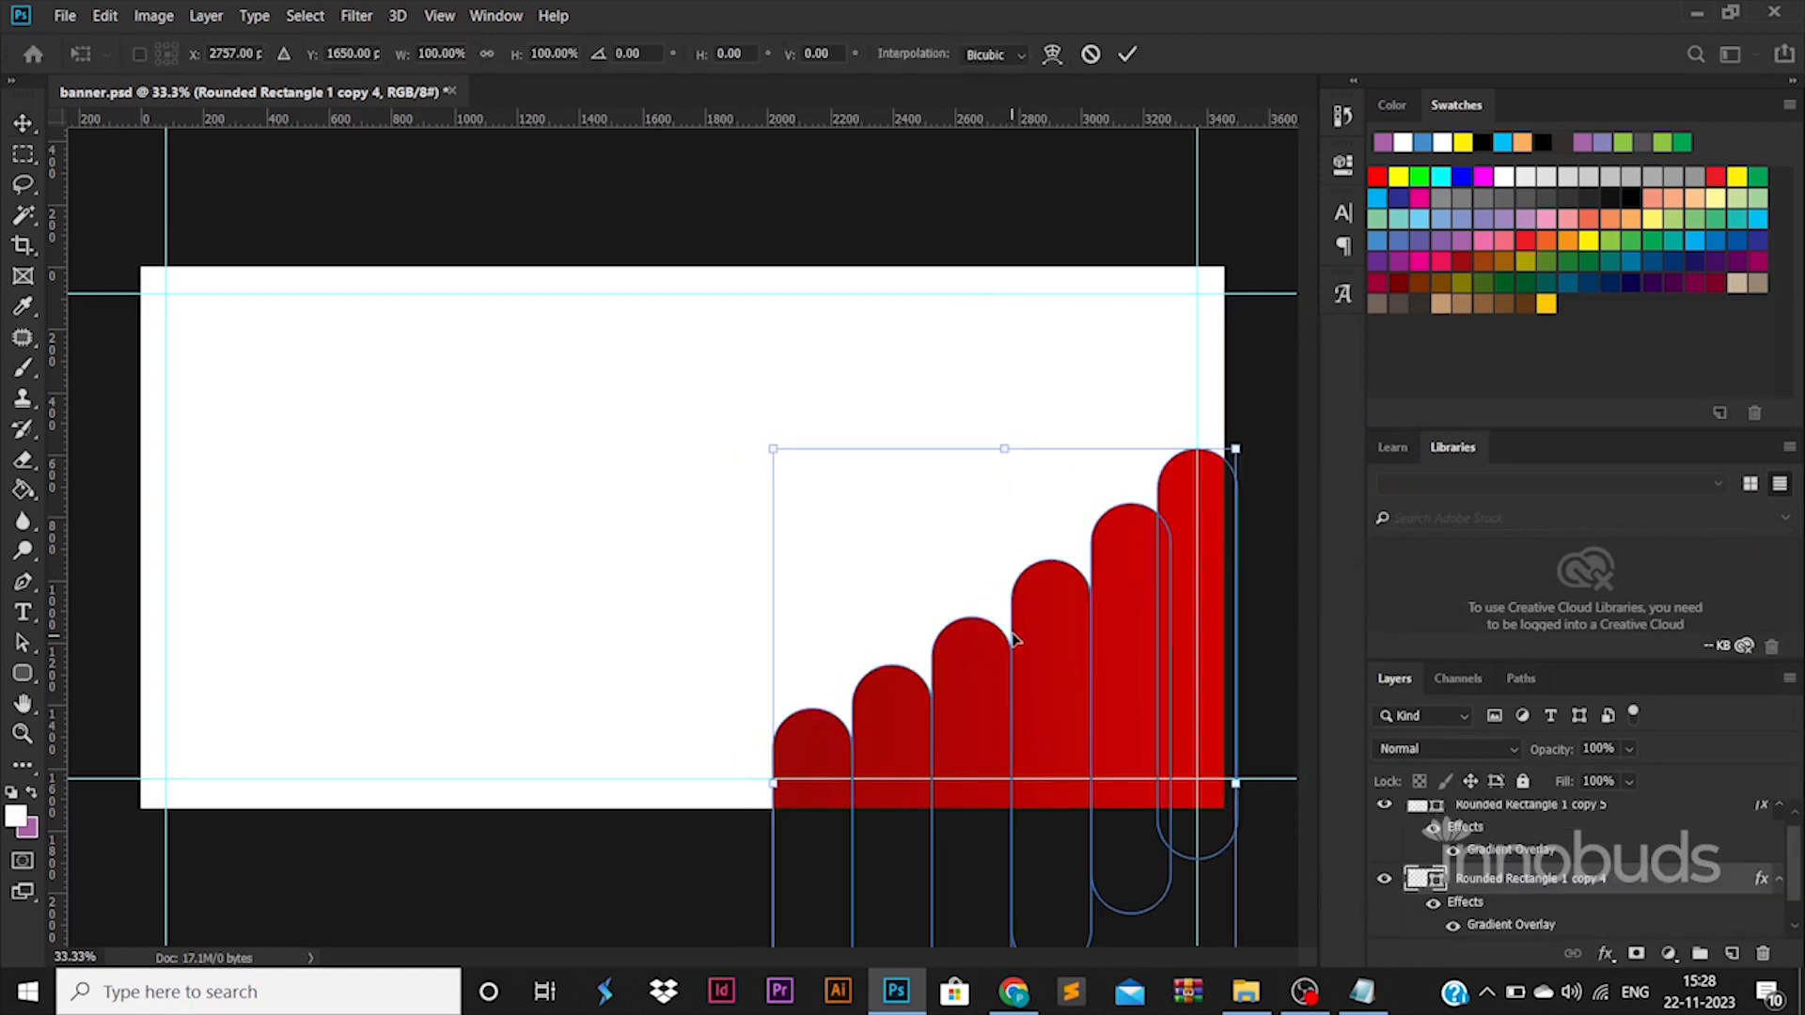
pyautogui.moveTo(1014, 629); pyautogui.dragTo(1015, 611)
# Hide the gradient overlay on the lower staircase copy and fill its shape with dark grey.
pyautogui.click(1452, 925)
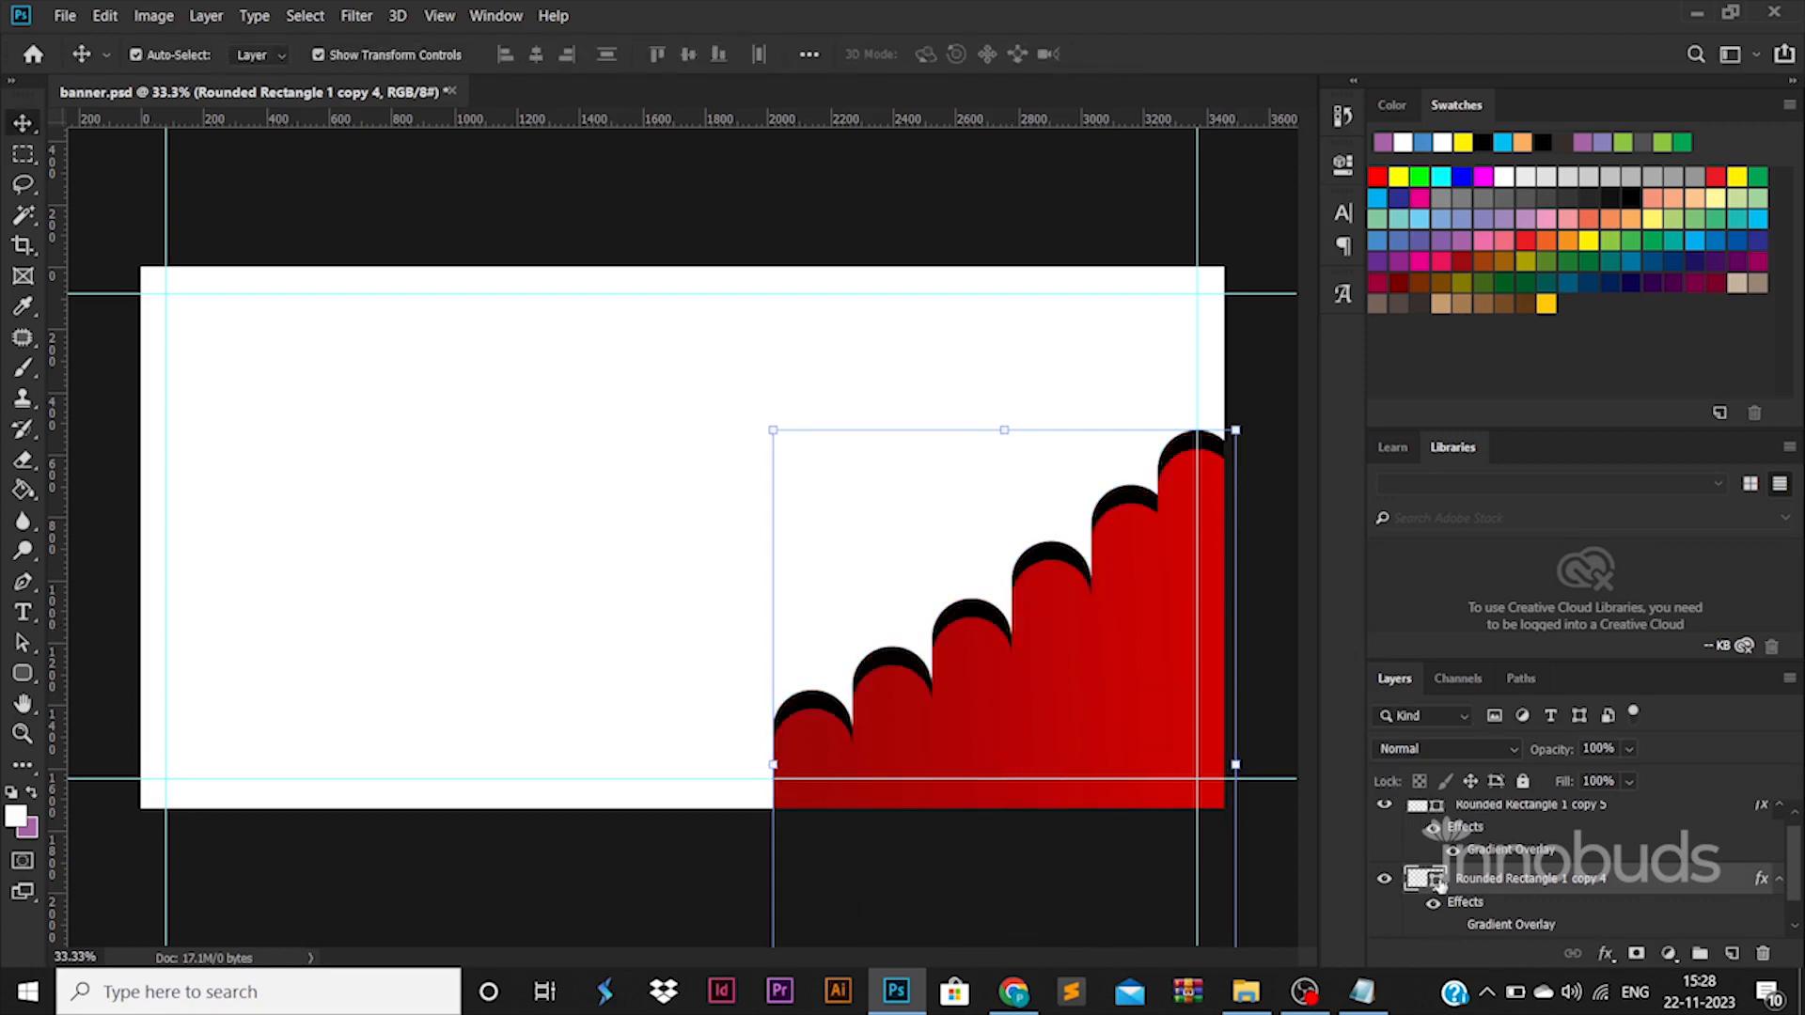
pyautogui.doubleClick(1425, 879)
pyautogui.click(1136, 668)
pyautogui.click(1692, 443)
# Move the dark grey staircase about 42 px left and 44 px down to edge the red shape.
pyautogui.hotkey('ctrl', 't')
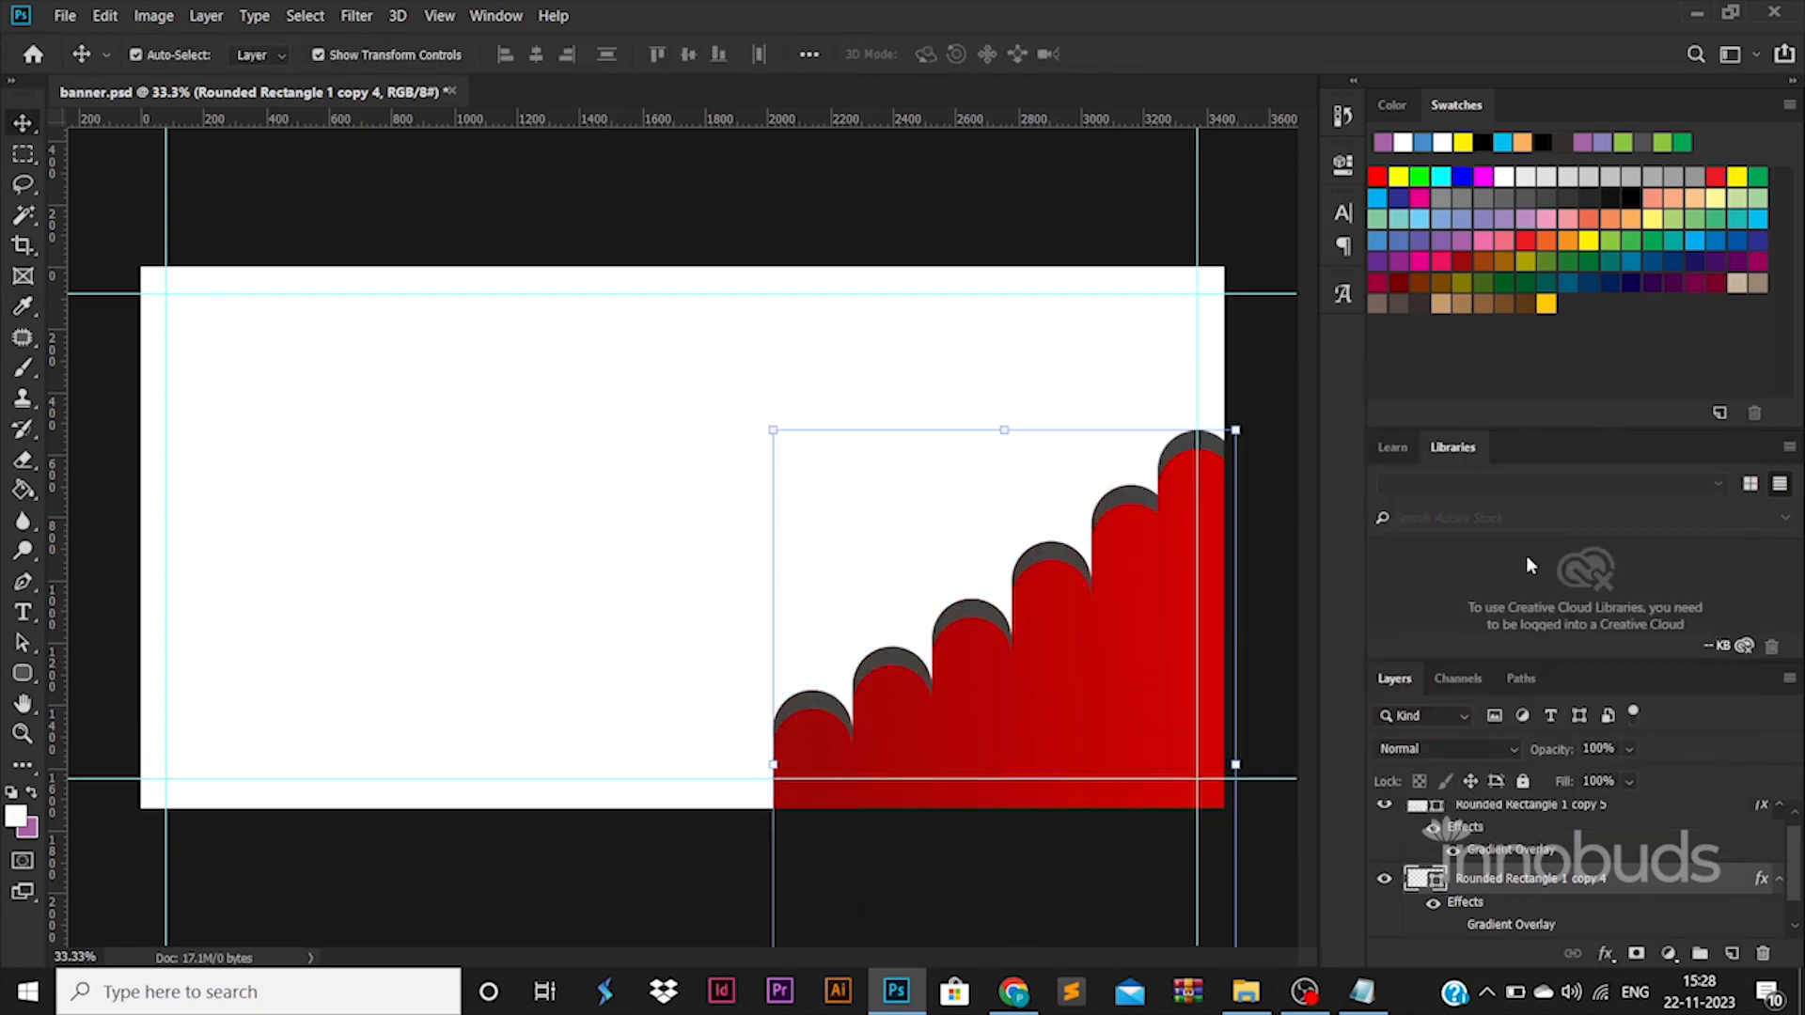
pyautogui.moveTo(862, 753); pyautogui.dragTo(852, 768)
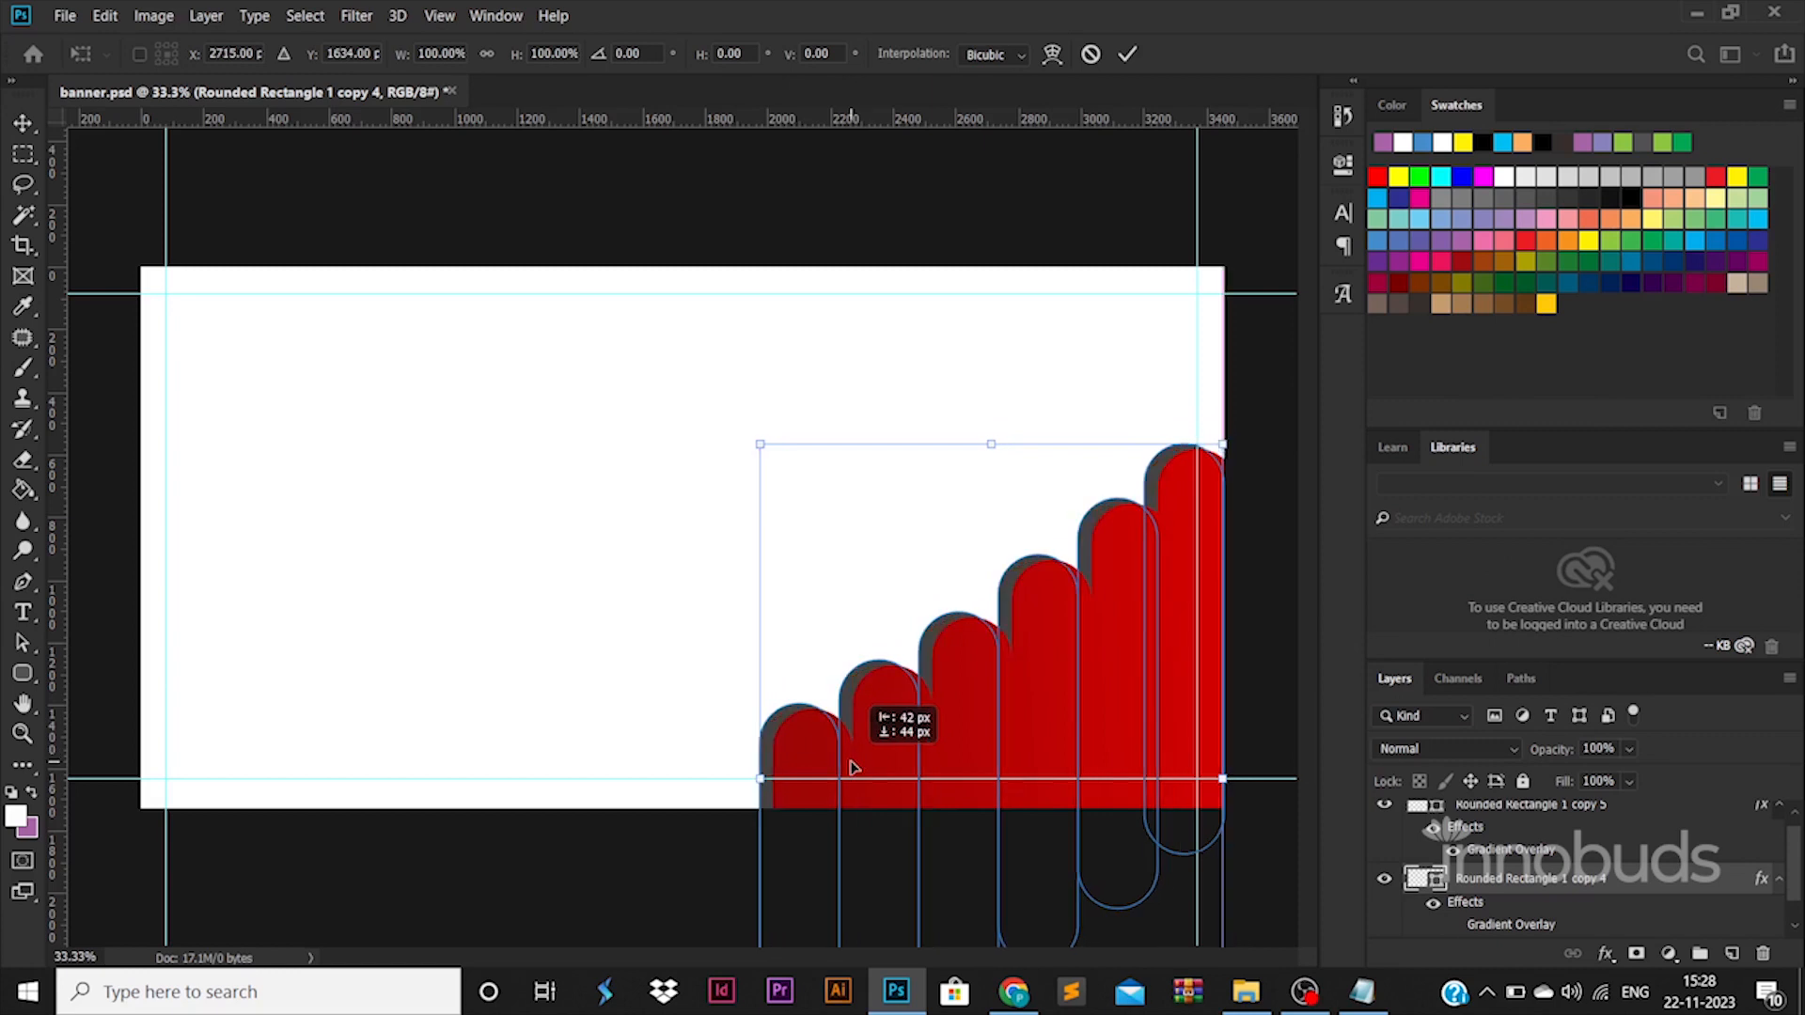
pyautogui.press('Return')
# Draw a black ellipse about 2527 × 1867 px directly above the background layer and place a duplicate slightly higher.
pyautogui.click(681, 656)
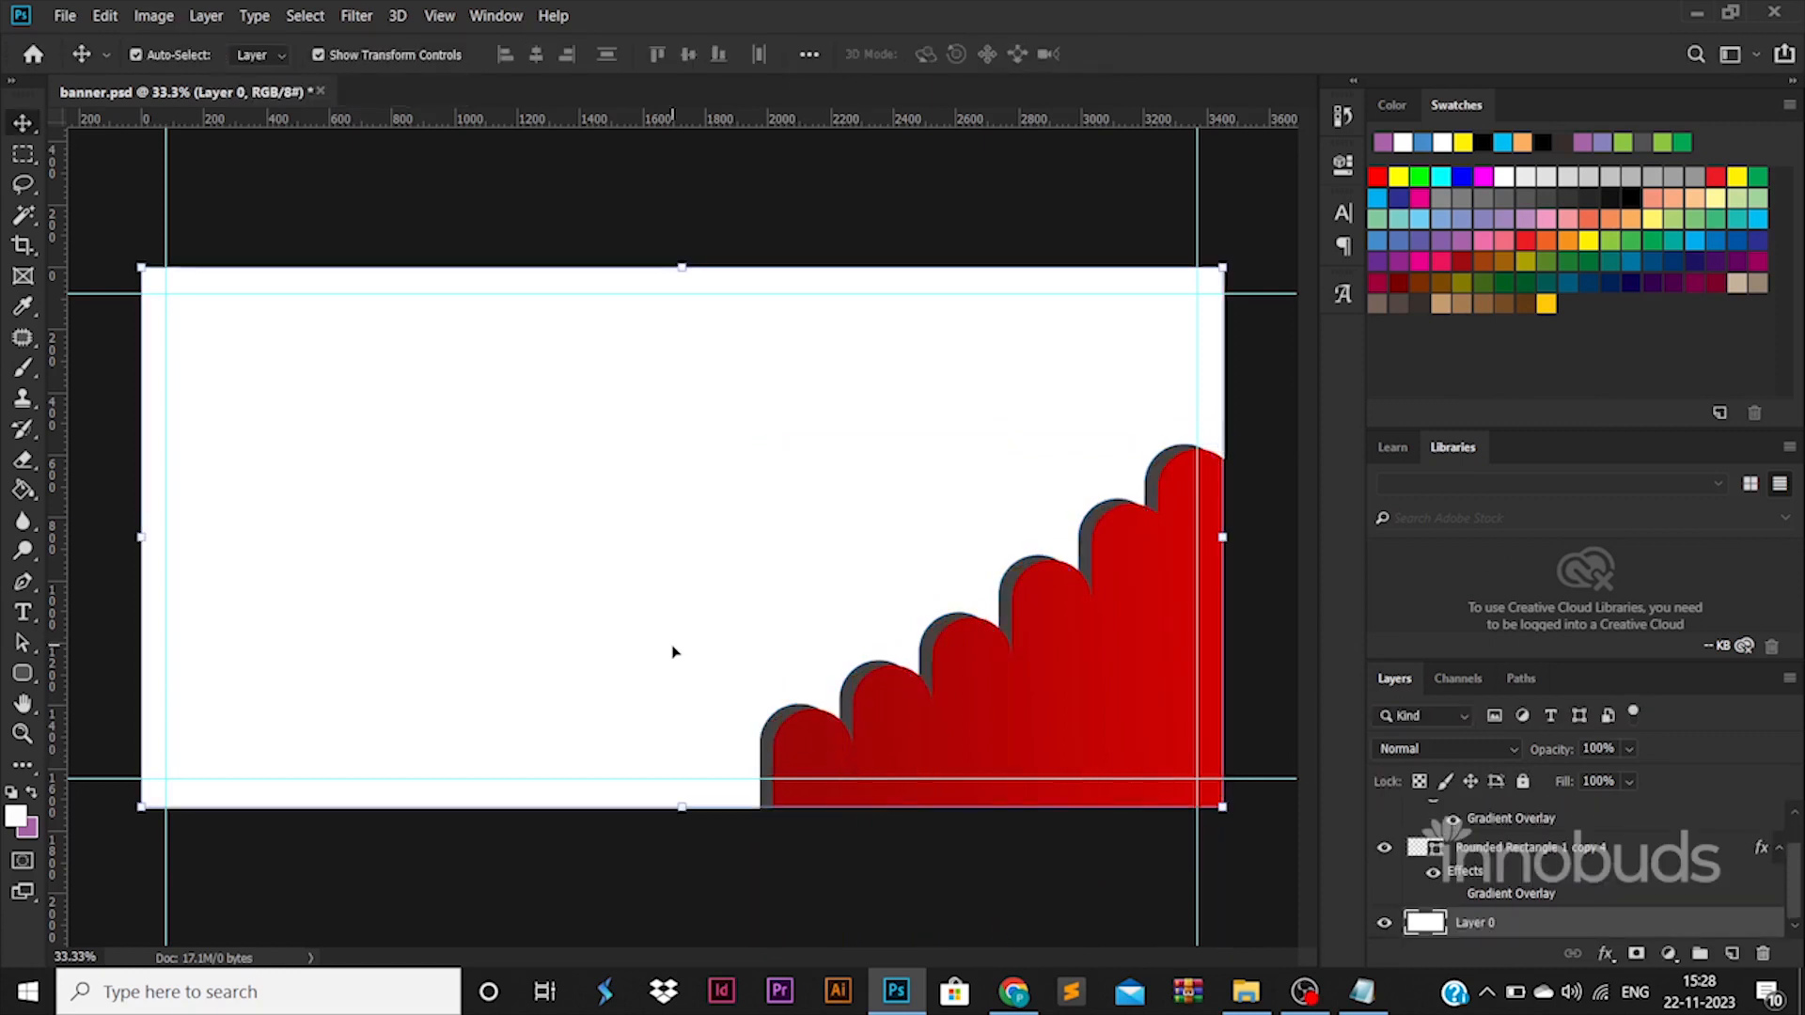
pyautogui.rightClick(23, 675)
pyautogui.click(109, 712)
pyautogui.moveTo(166, 265); pyautogui.dragTo(958, 850)
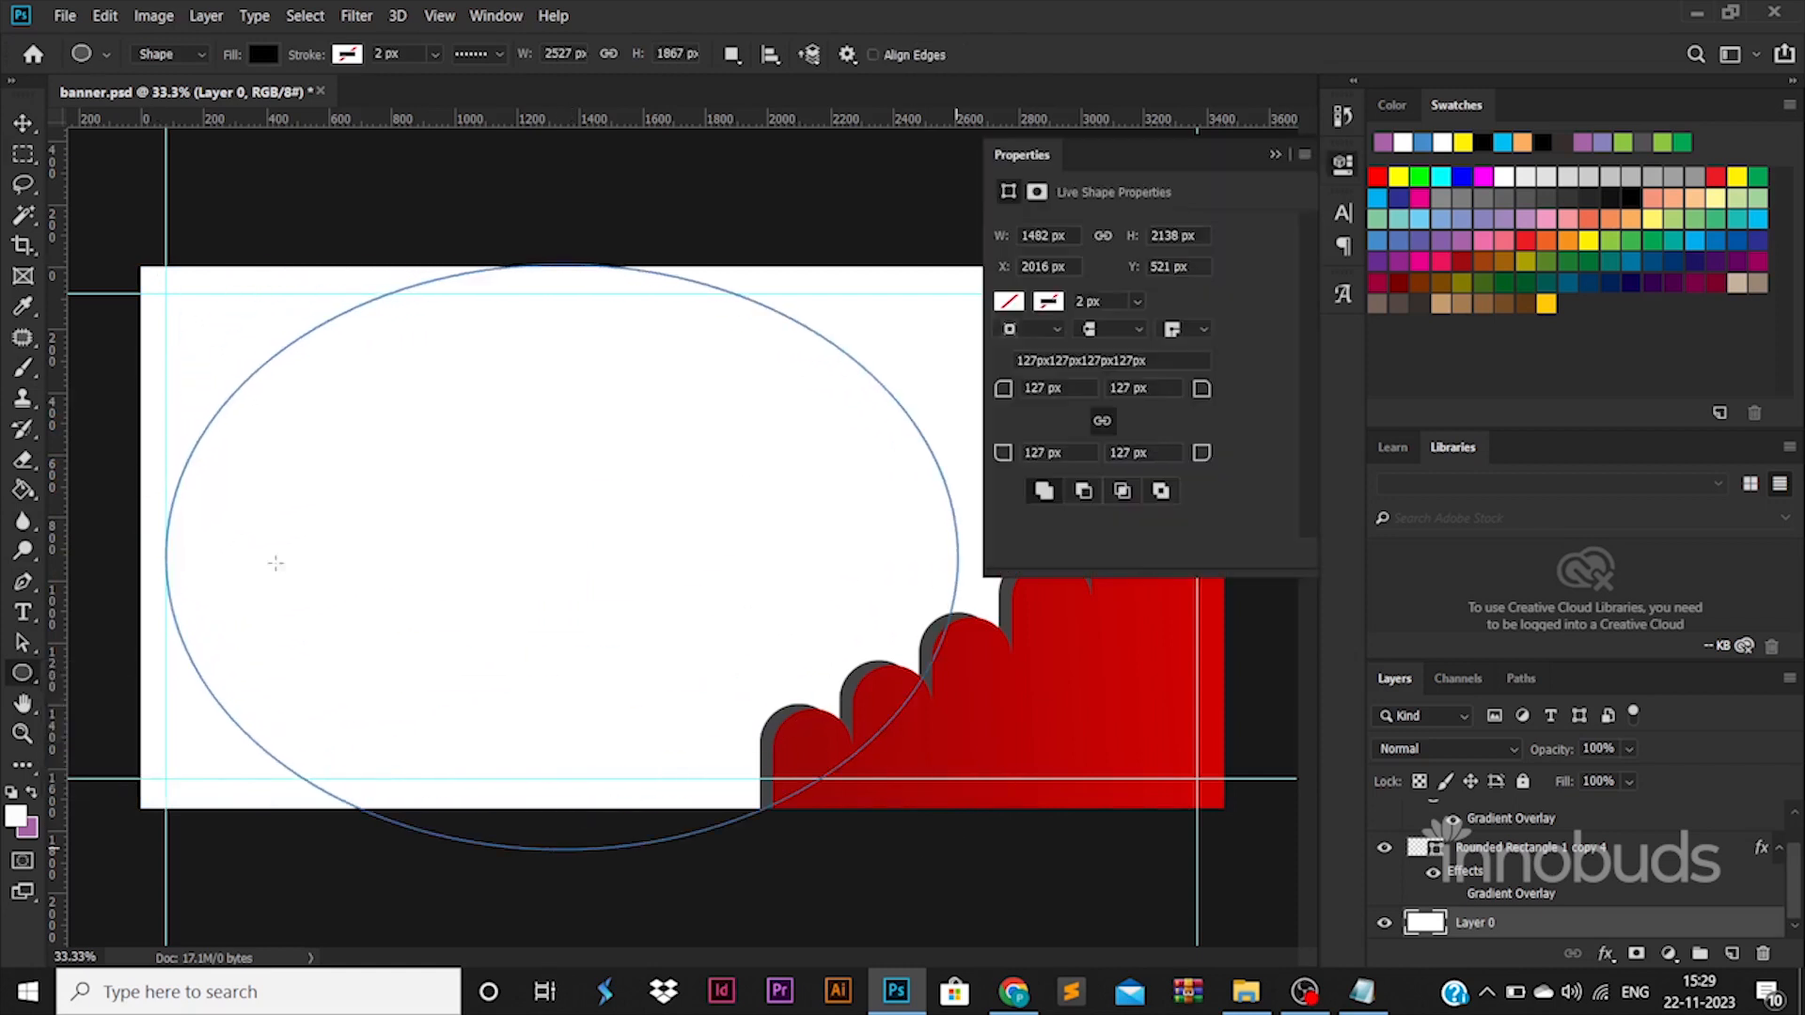
pyautogui.click(23, 123)
pyautogui.moveTo(506, 524); pyautogui.dragTo(500, 399)
# Rasterize the original Ellipse 1 layer.
pyautogui.rightClick(1460, 891)
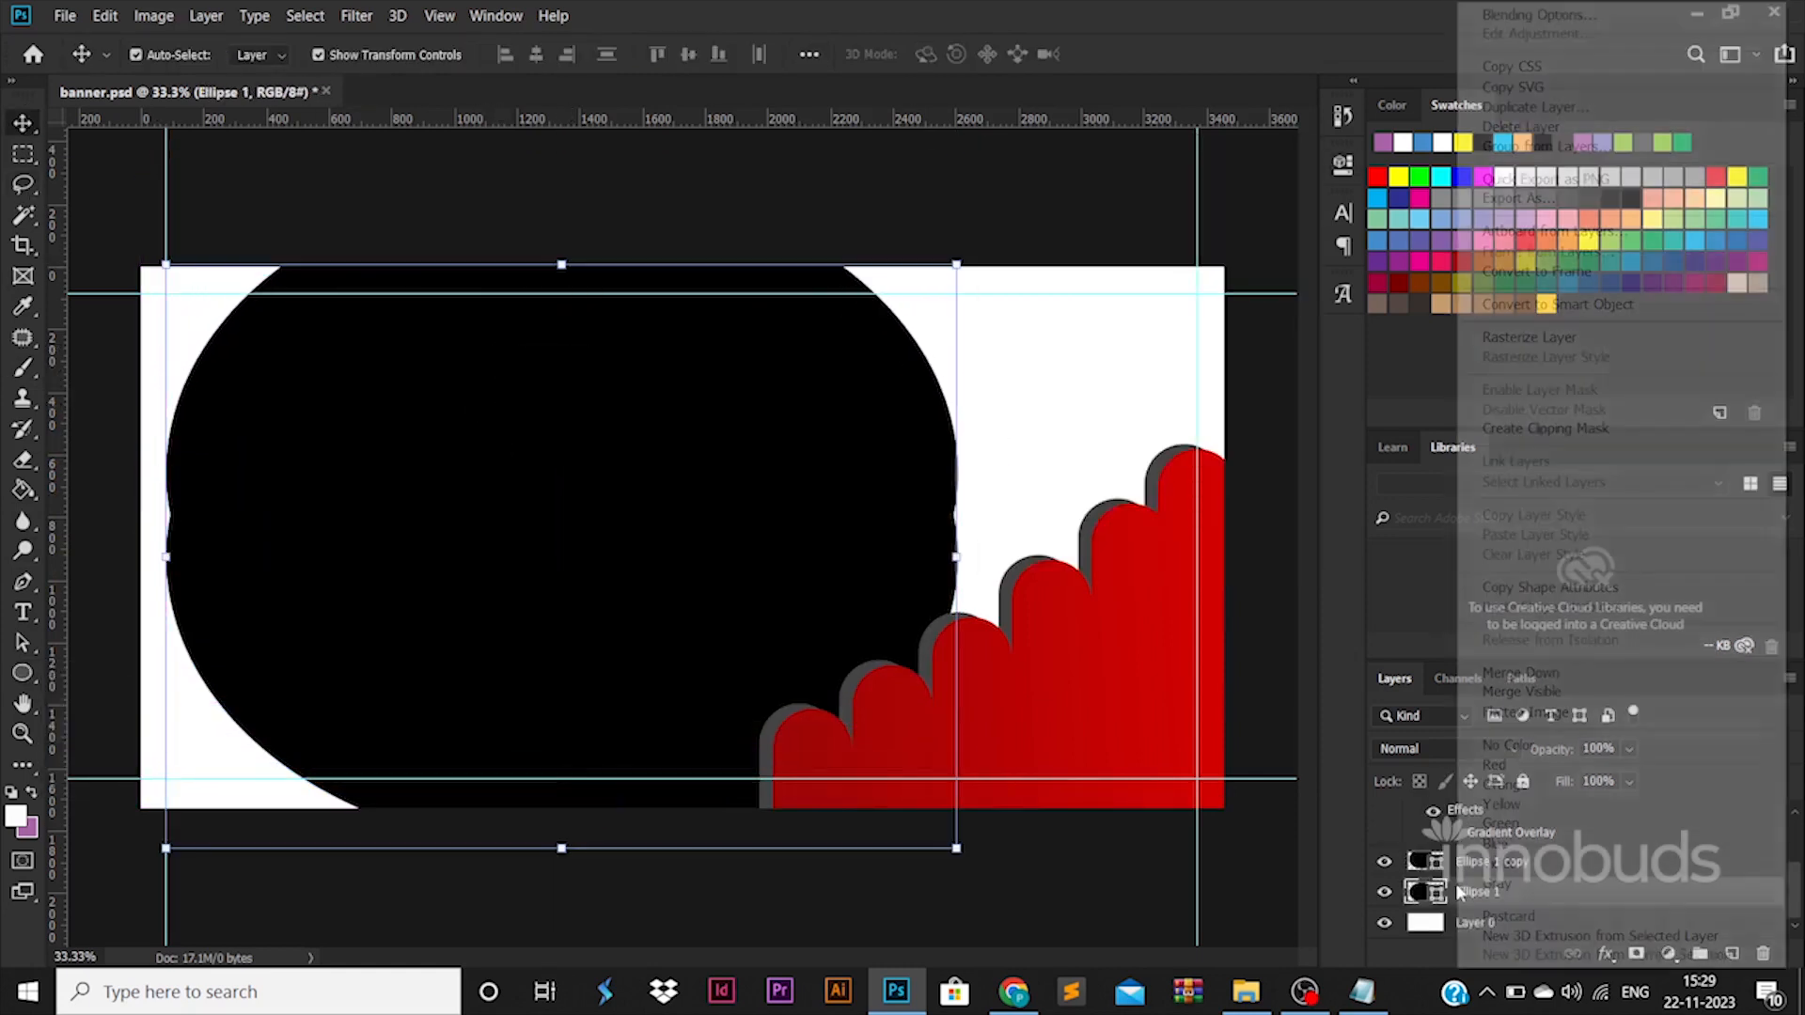
pyautogui.click(1542, 344)
pyautogui.click(1542, 345)
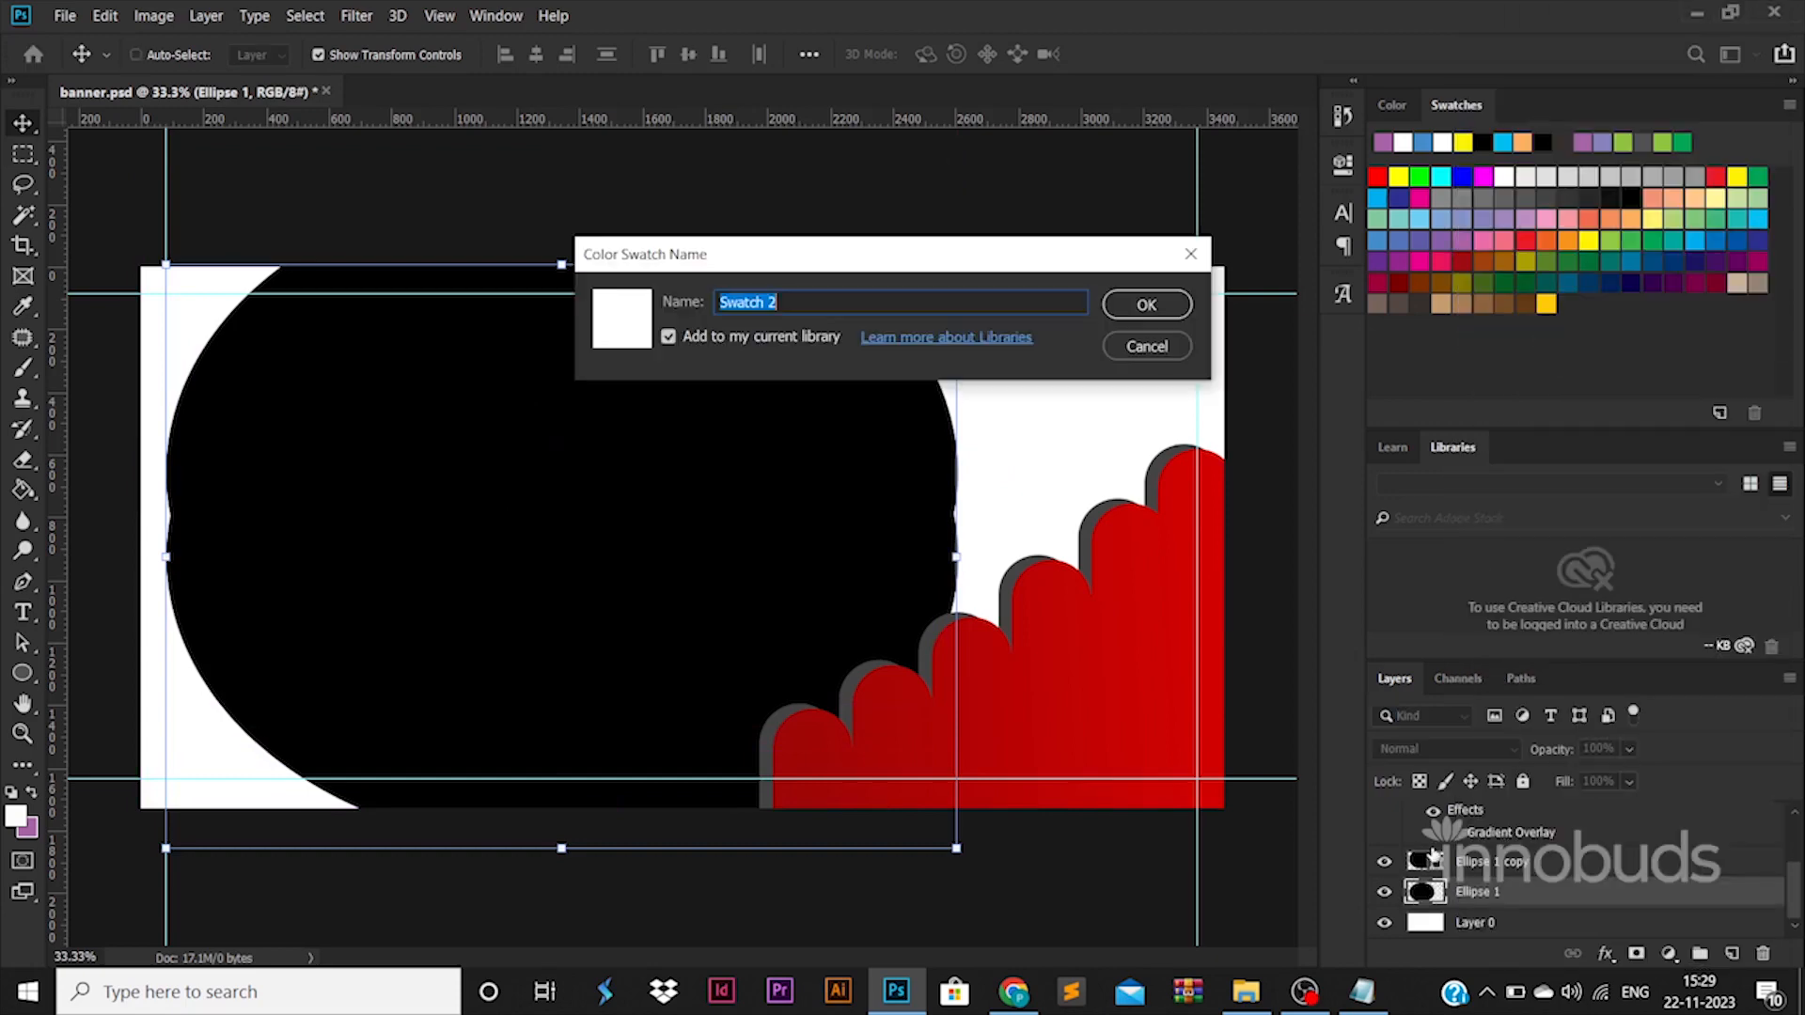
pyautogui.click(1146, 346)
# Cut the duplicate ellipse's outline out of the rasterized ellipse to leave a crescent, with the duplicate hidden.
pyautogui.keyDown('ctrl'); pyautogui.click(1420, 861); pyautogui.keyUp('ctrl')
pyautogui.click(1513, 870)
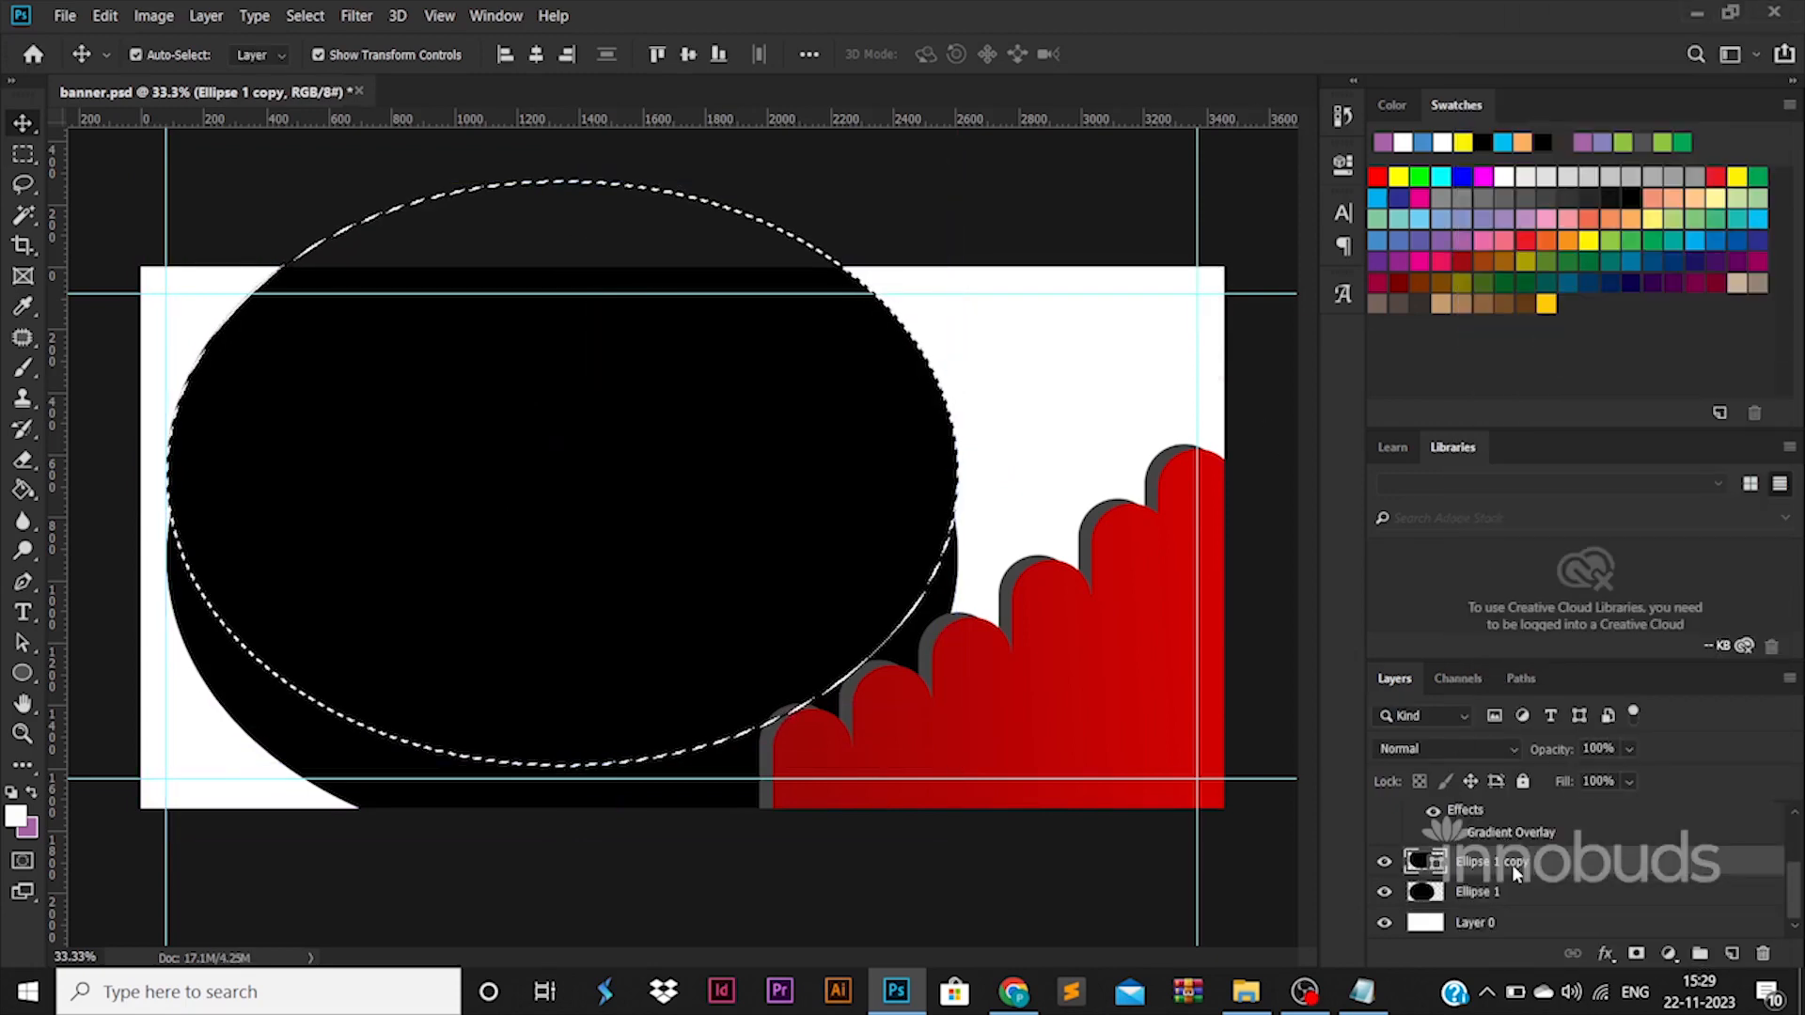
pyautogui.click(1481, 891)
pyautogui.click(1383, 861)
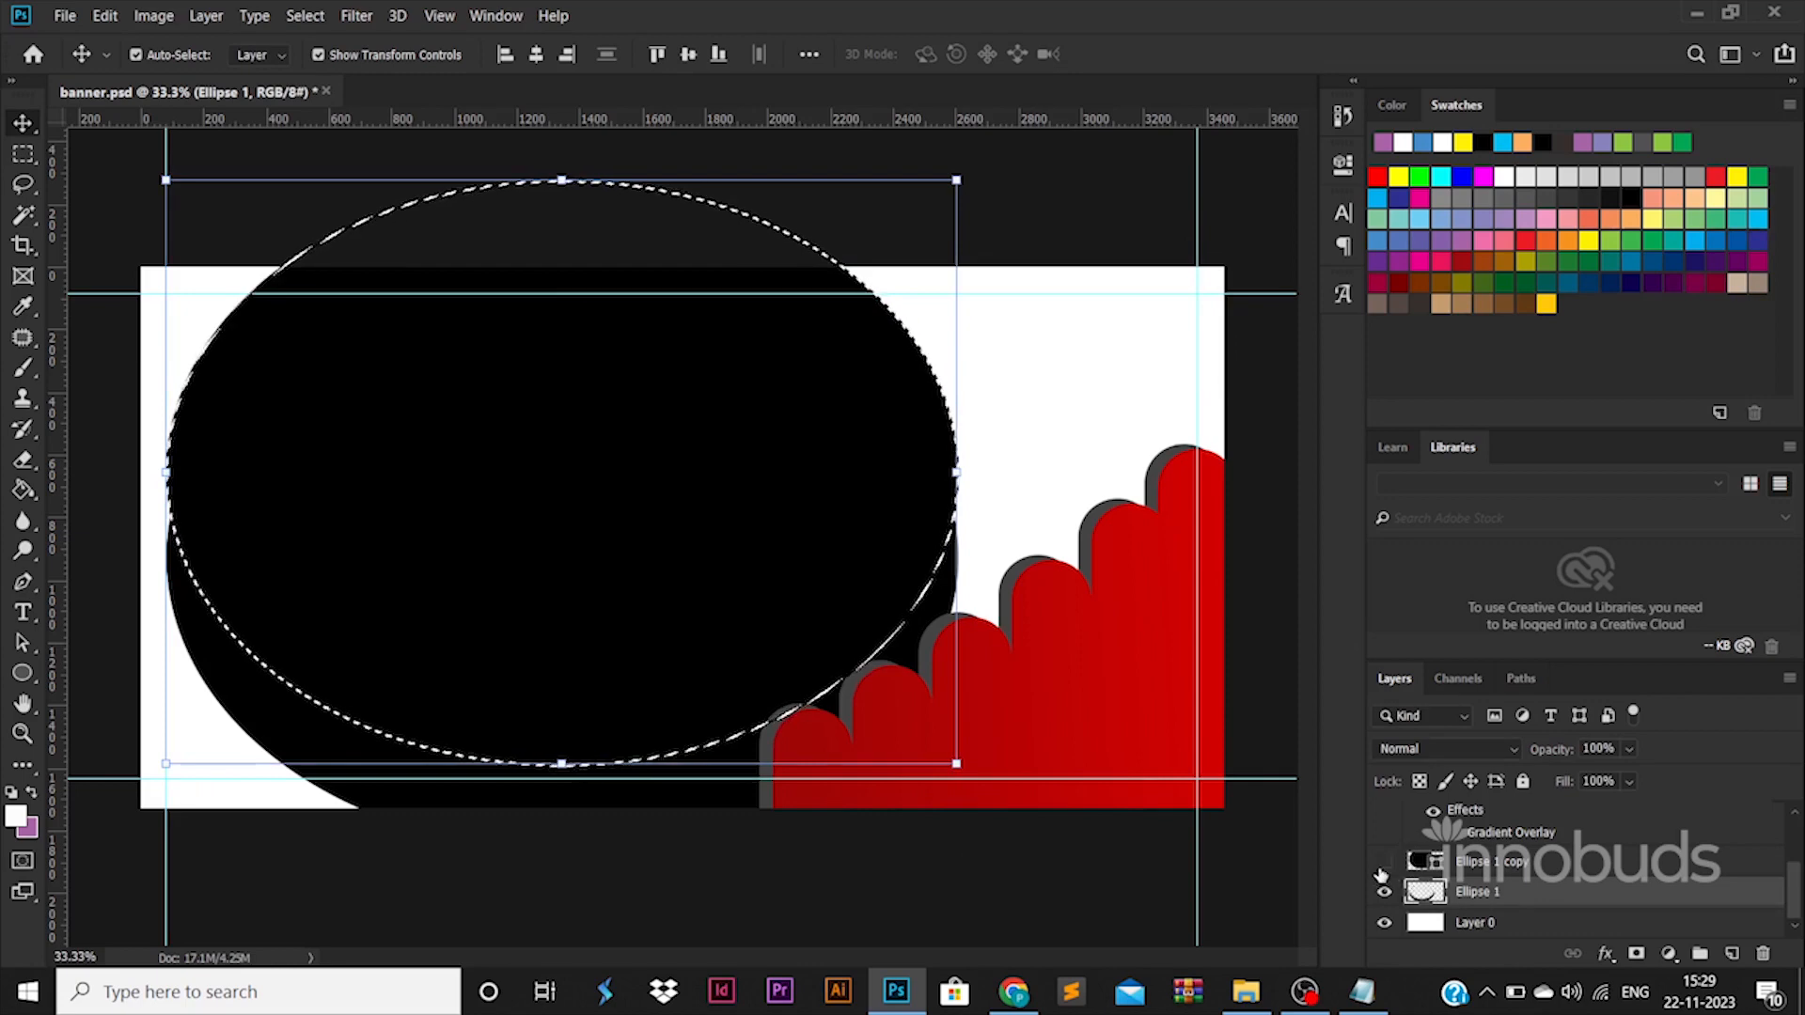
pyautogui.press('Delete')
pyautogui.hotkey('ctrl', 'd')
# Stretch the crescent's top upward and add offset duplicates to fill the area beneath its inner curve.
pyautogui.moveTo(561, 514); pyautogui.dragTo(918, 343)
pyautogui.press('Return')
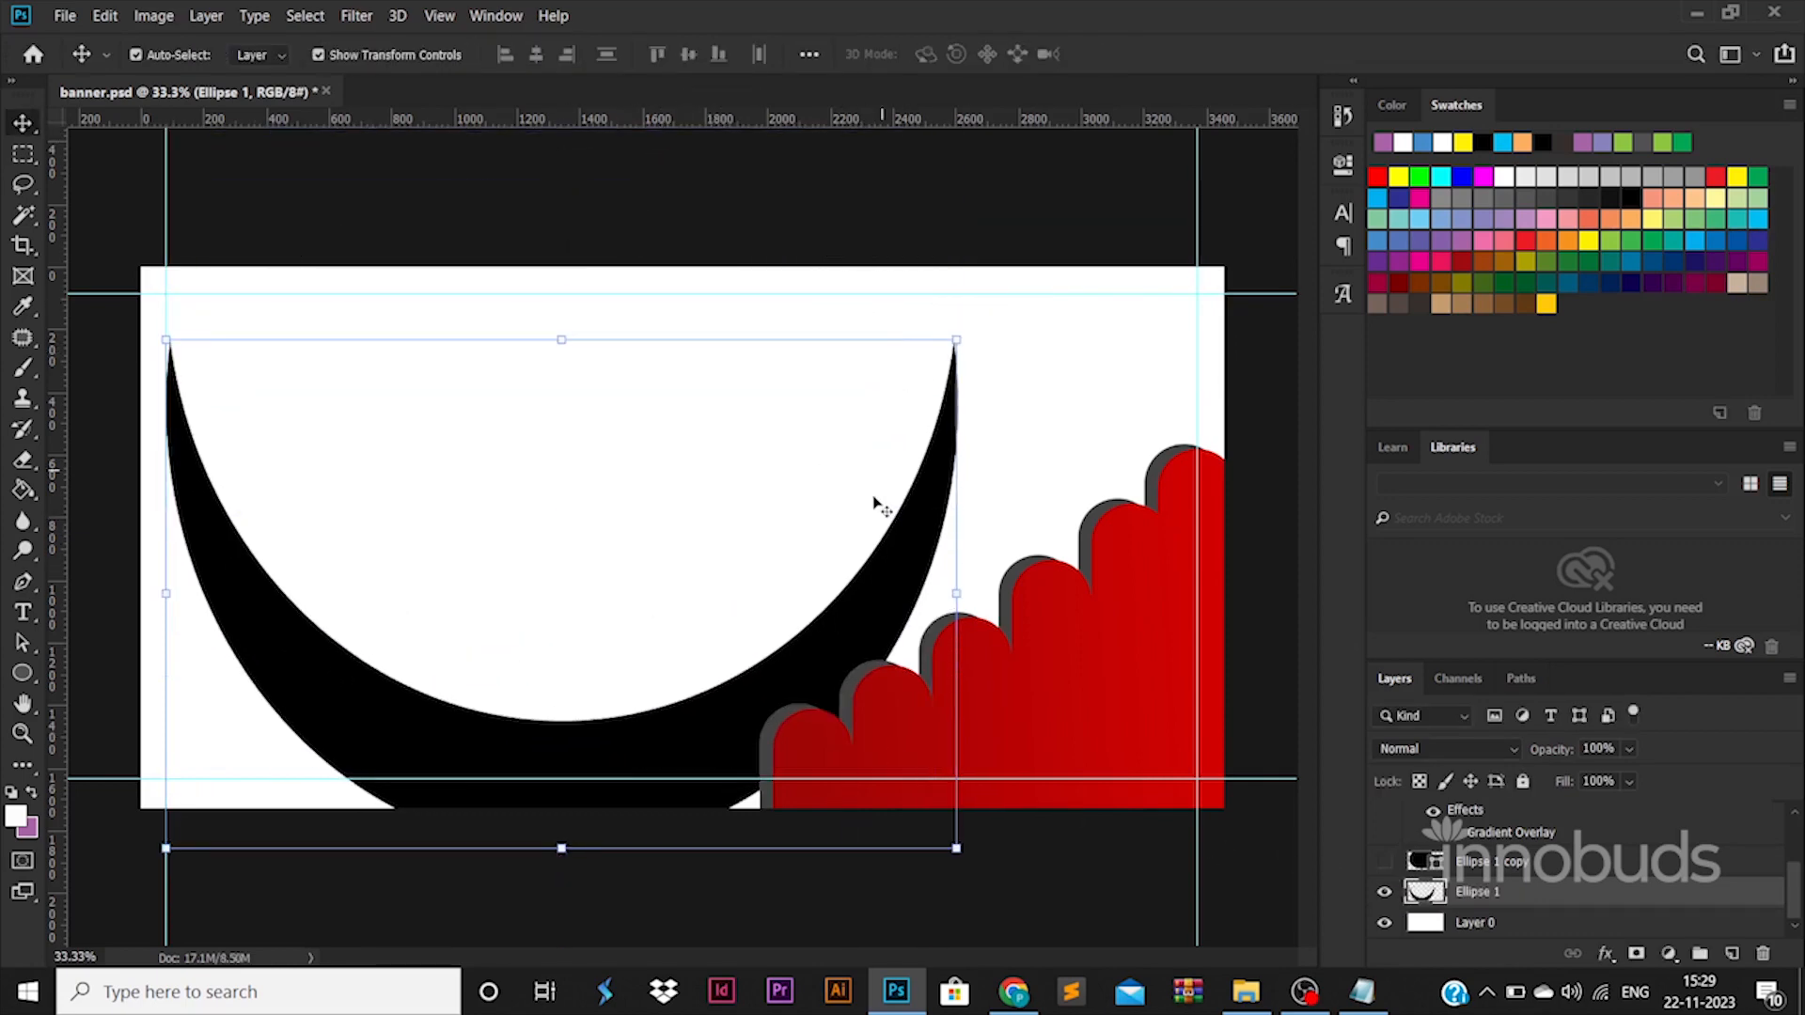
pyautogui.moveTo(592, 757); pyautogui.dragTo(425, 814)
# Merge the original crescent and all its duplicates into one layer.
pyautogui.scroll(-1, 1554, 893)
pyautogui.click(1554, 893)
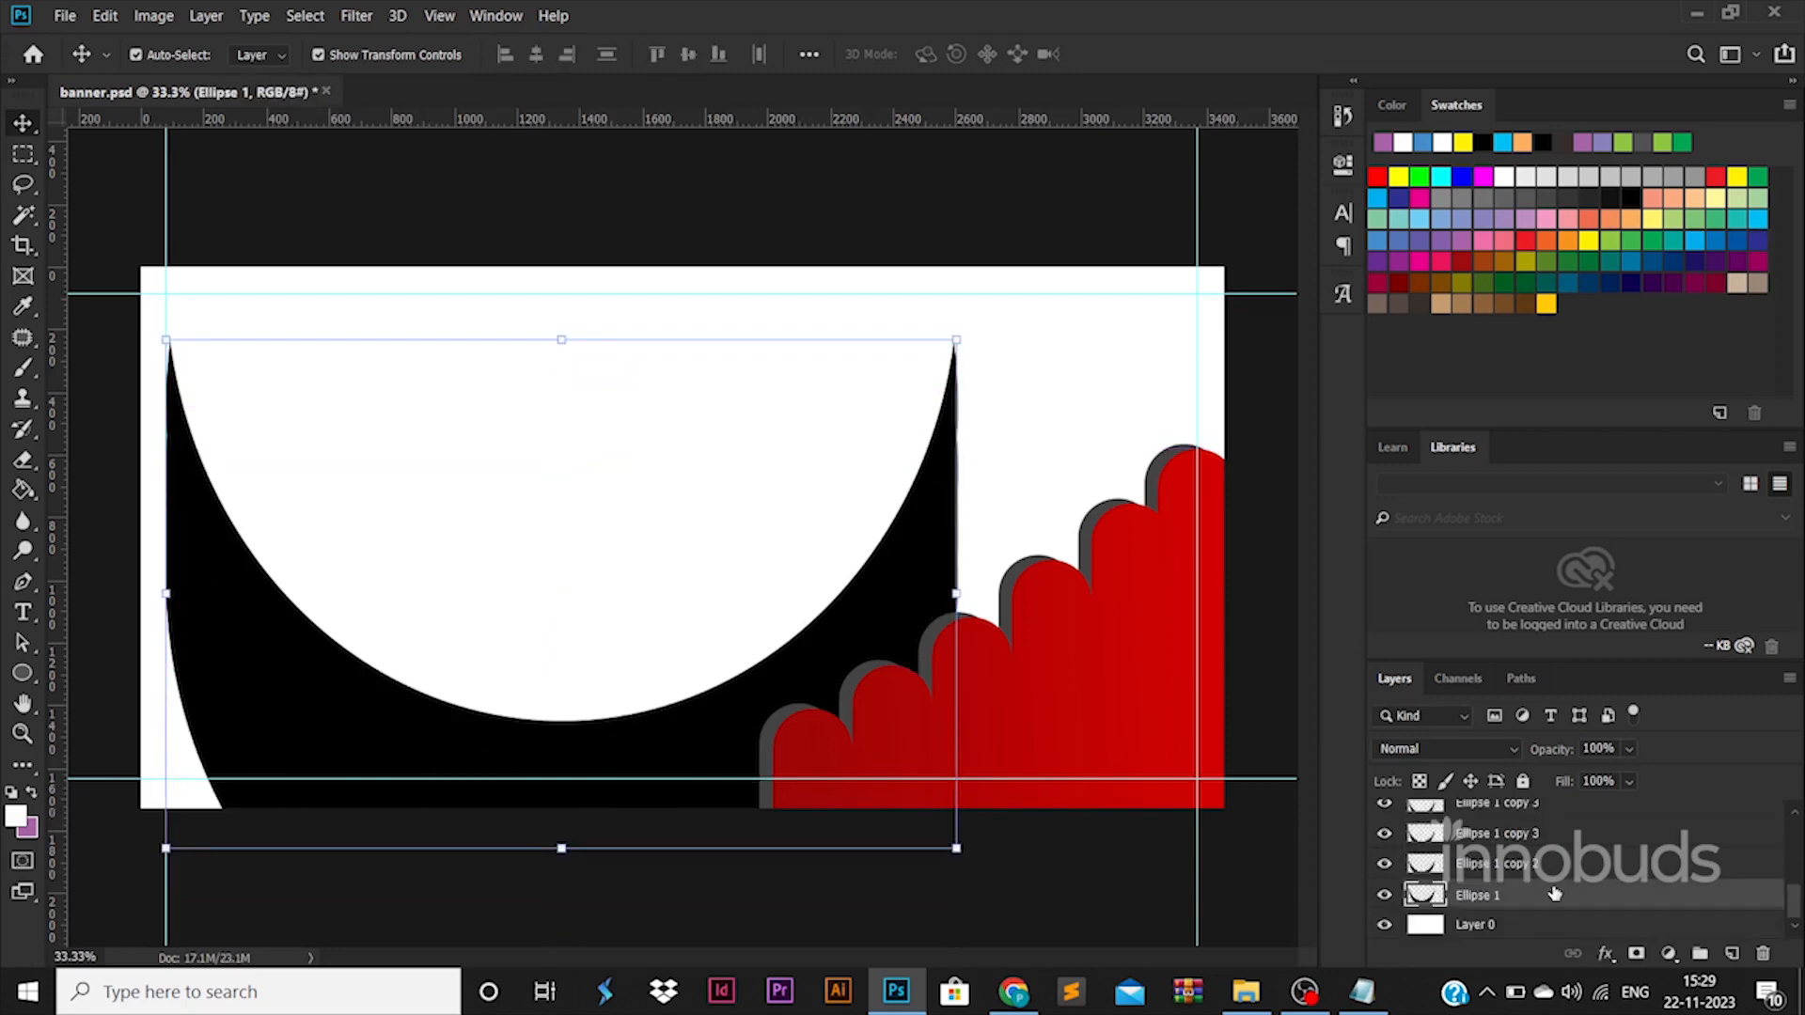
pyautogui.keyDown('shift'); pyautogui.click(1546, 831); pyautogui.keyUp('shift')
pyautogui.rightClick(1545, 831)
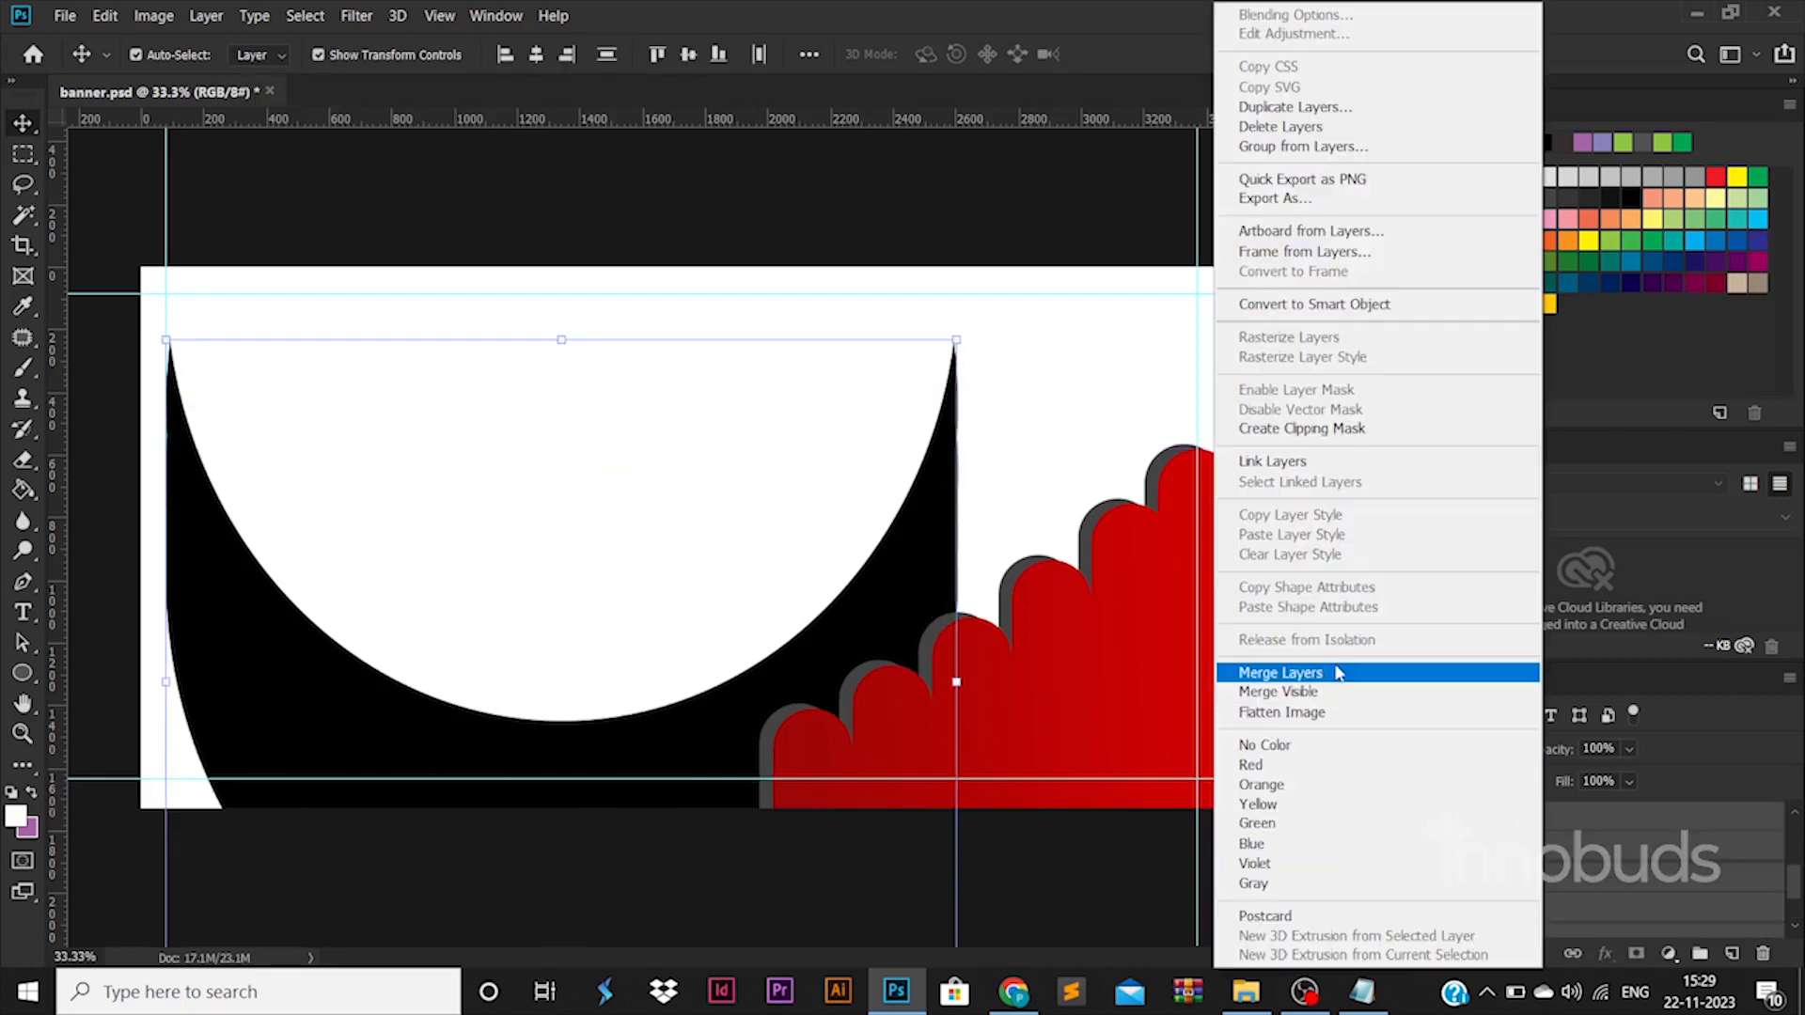
pyautogui.click(1337, 672)
# Scale the merged crescent to about 145.83%, rotate it about 39.20°, and position it over the canvas's lower-left corner.
pyautogui.hotkey('ctrl', 't')
pyautogui.moveTo(957, 684); pyautogui.dragTo(1294, 683)
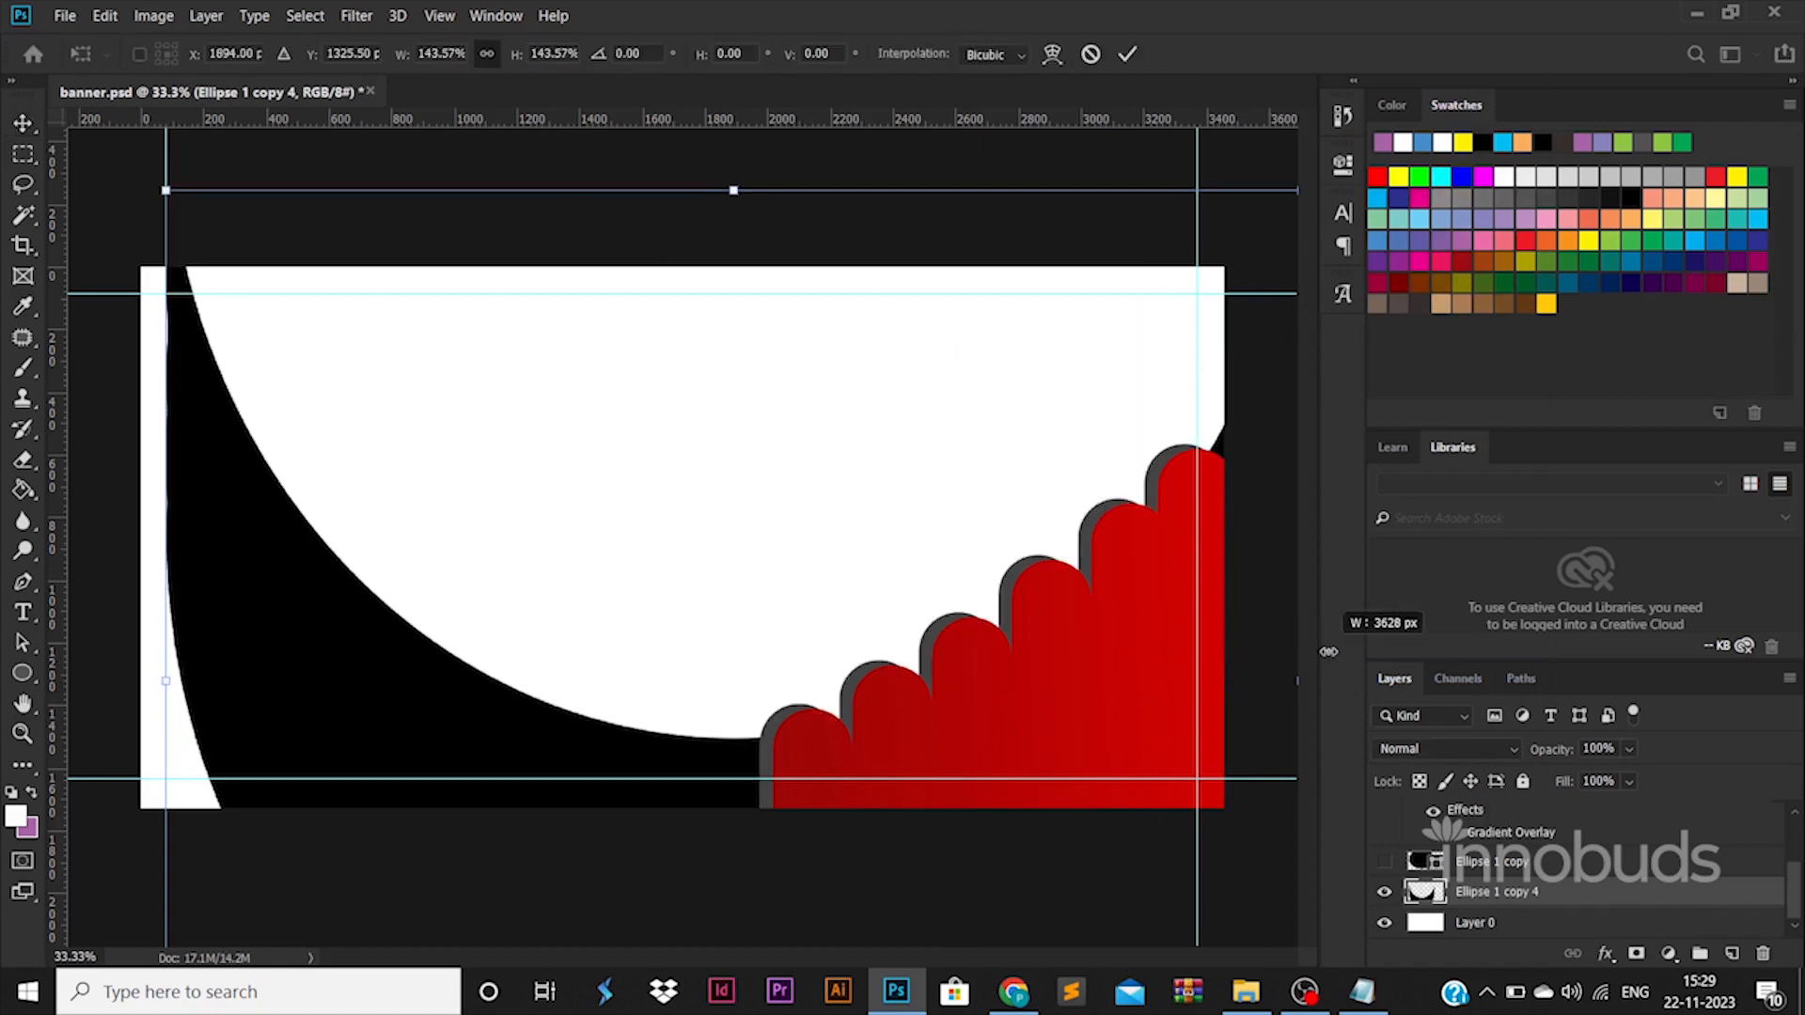
pyautogui.moveTo(738, 175); pyautogui.dragTo(927, 216)
pyautogui.moveTo(405, 700); pyautogui.dragTo(164, 574)
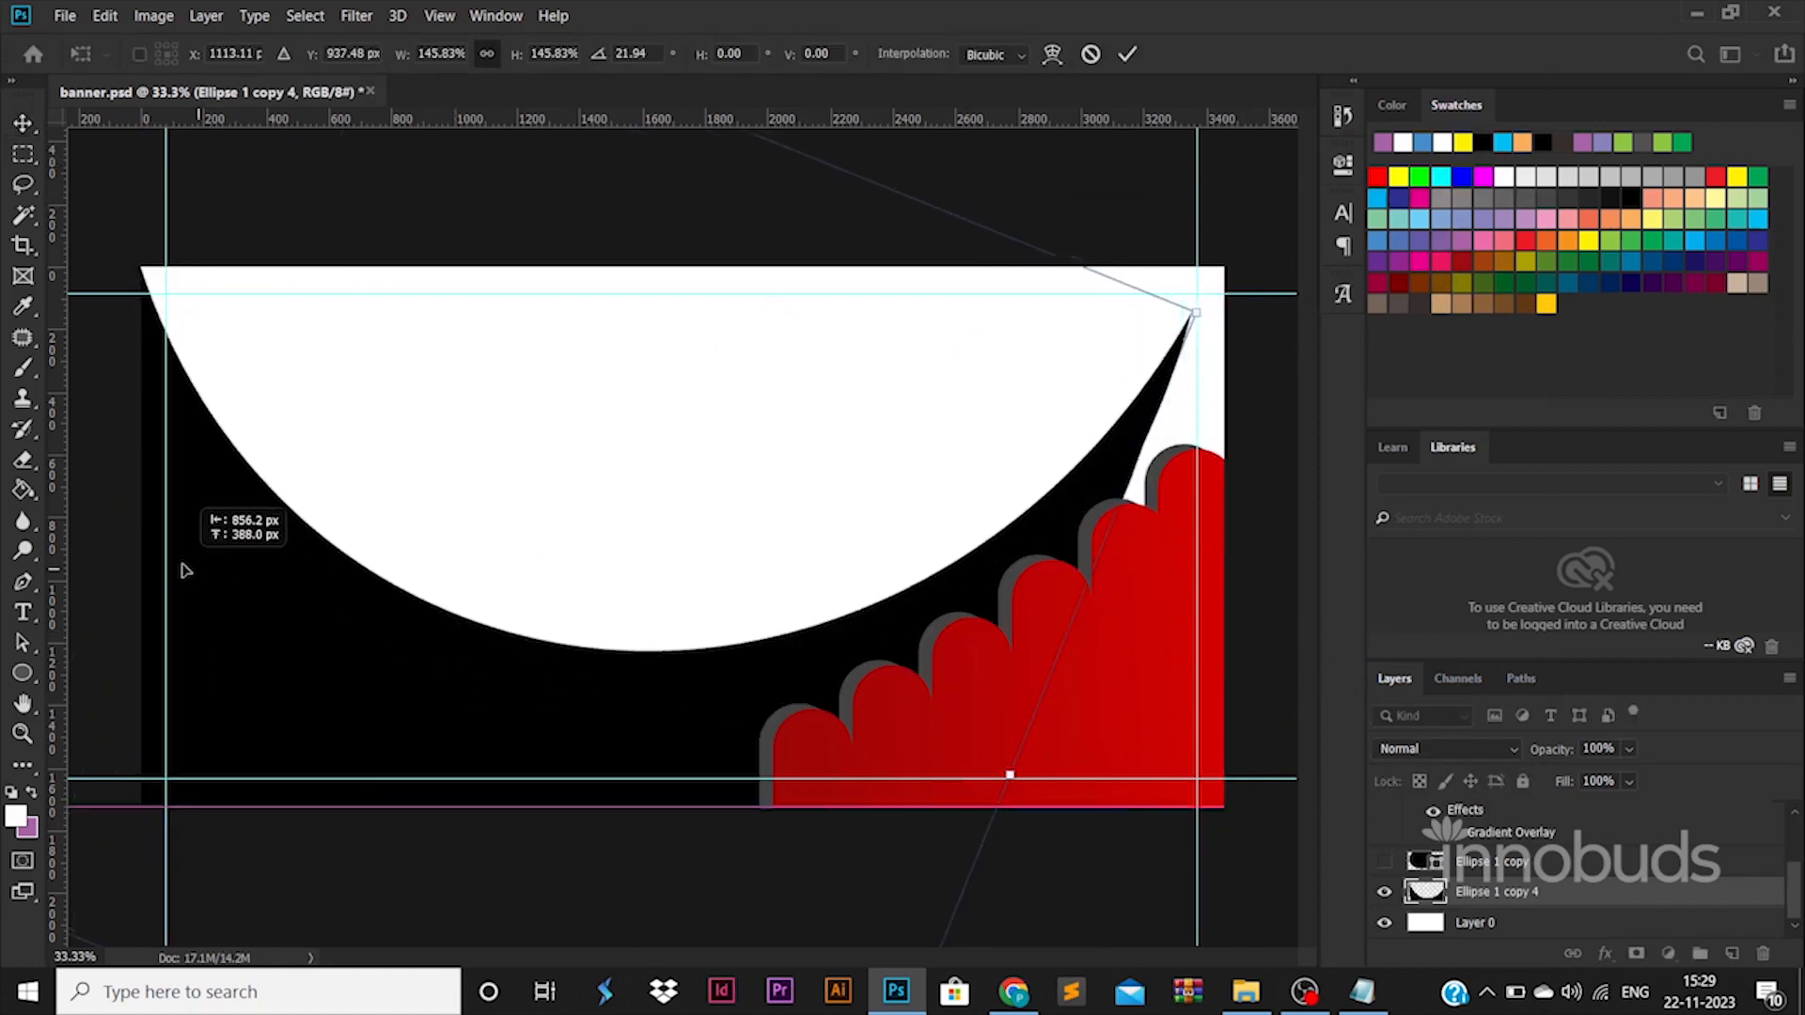
pyautogui.moveTo(1159, 486); pyautogui.dragTo(1208, 668)
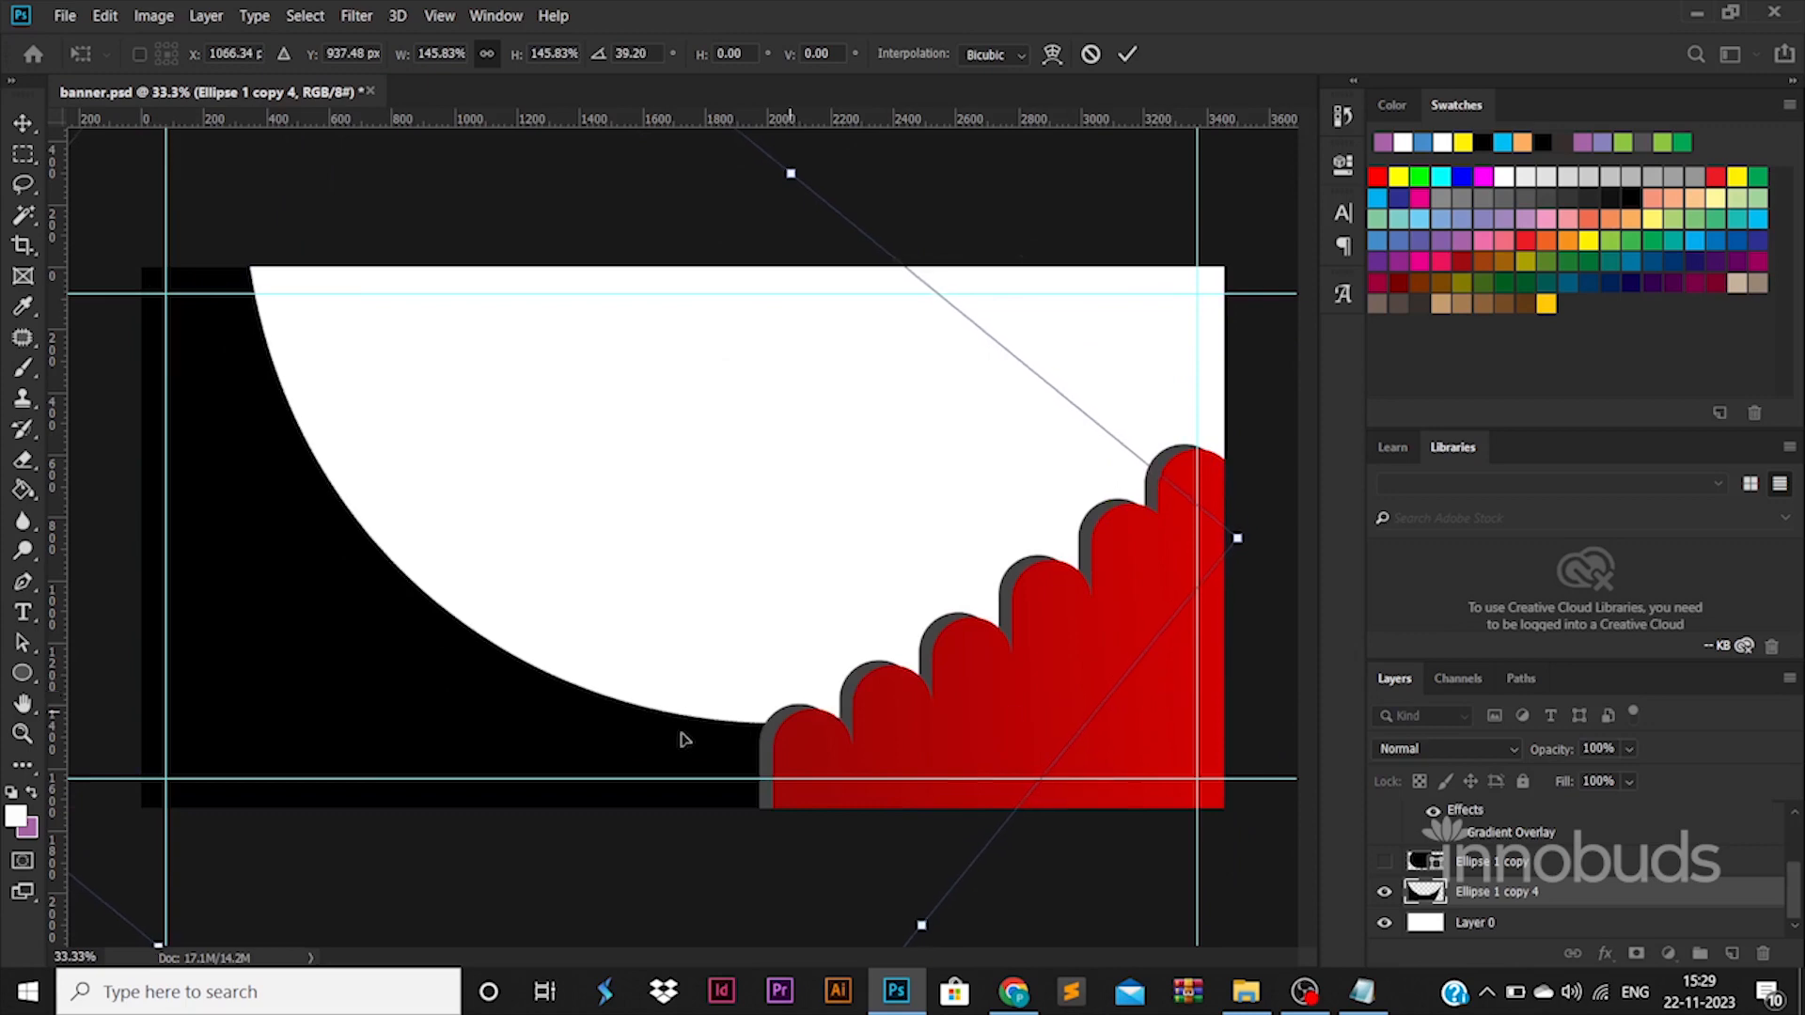
pyautogui.press('Return')
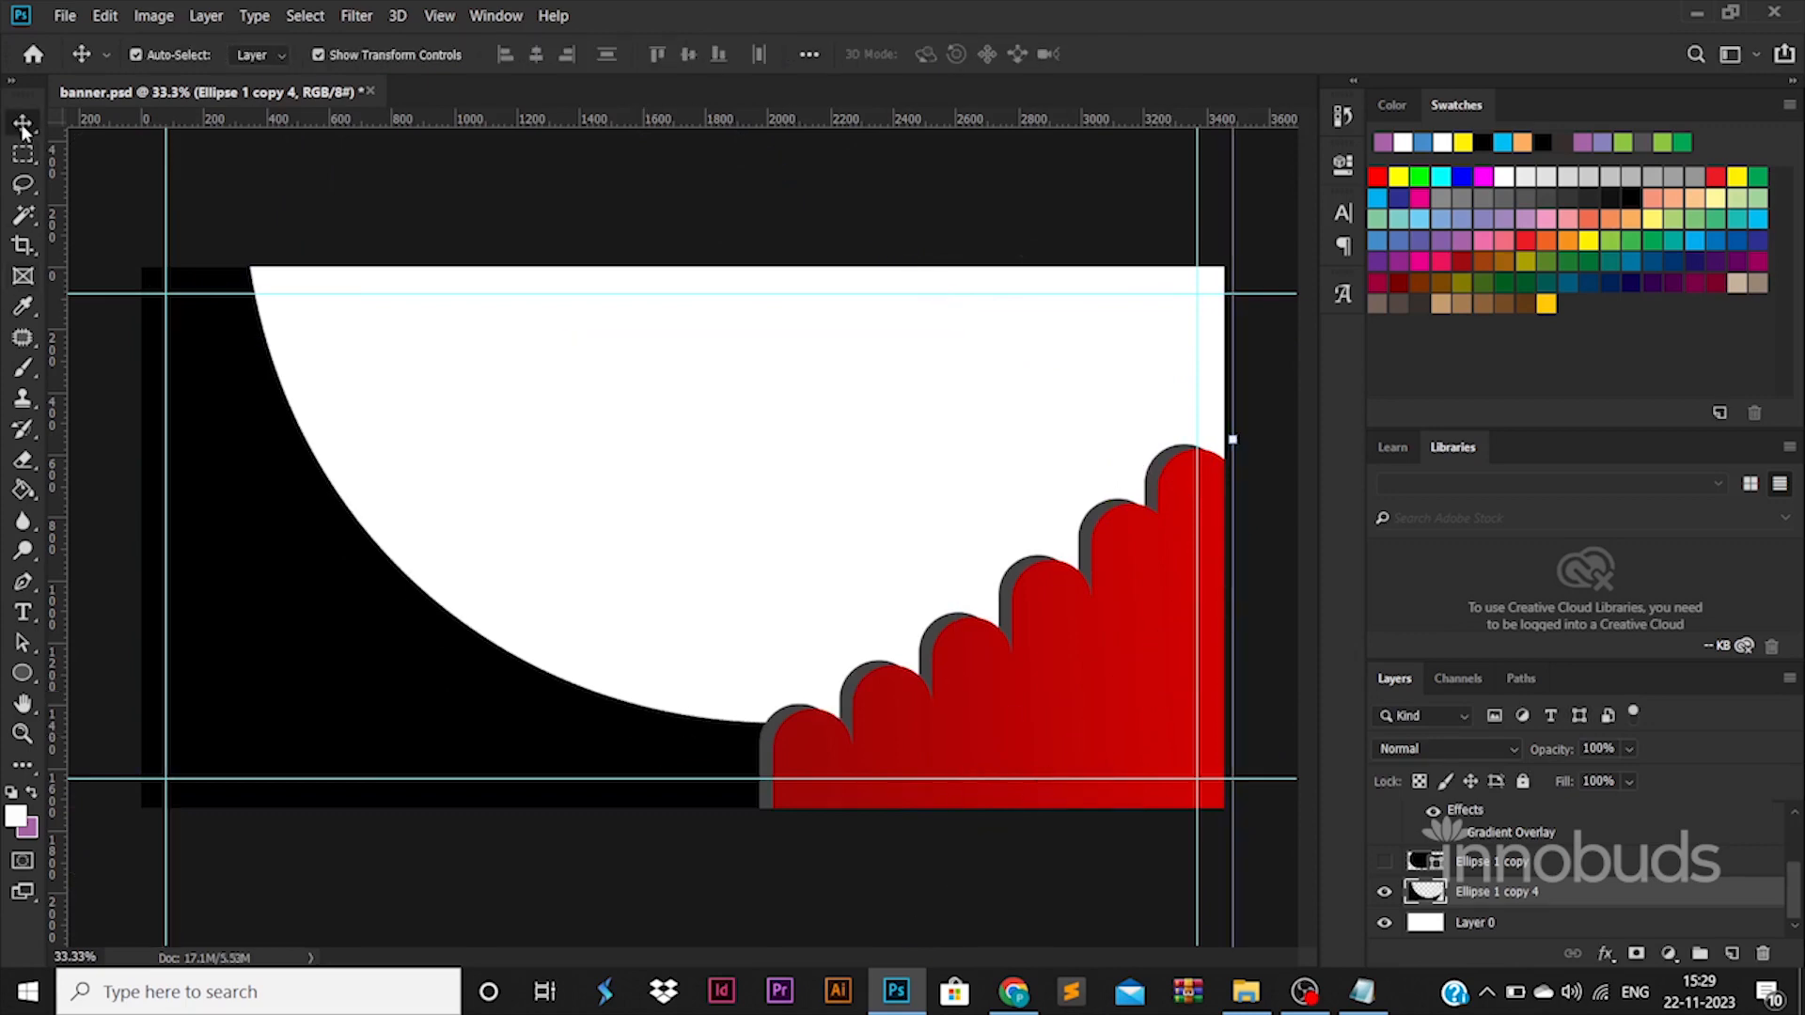
pyautogui.click(776, 745)
pyautogui.click(709, 758)
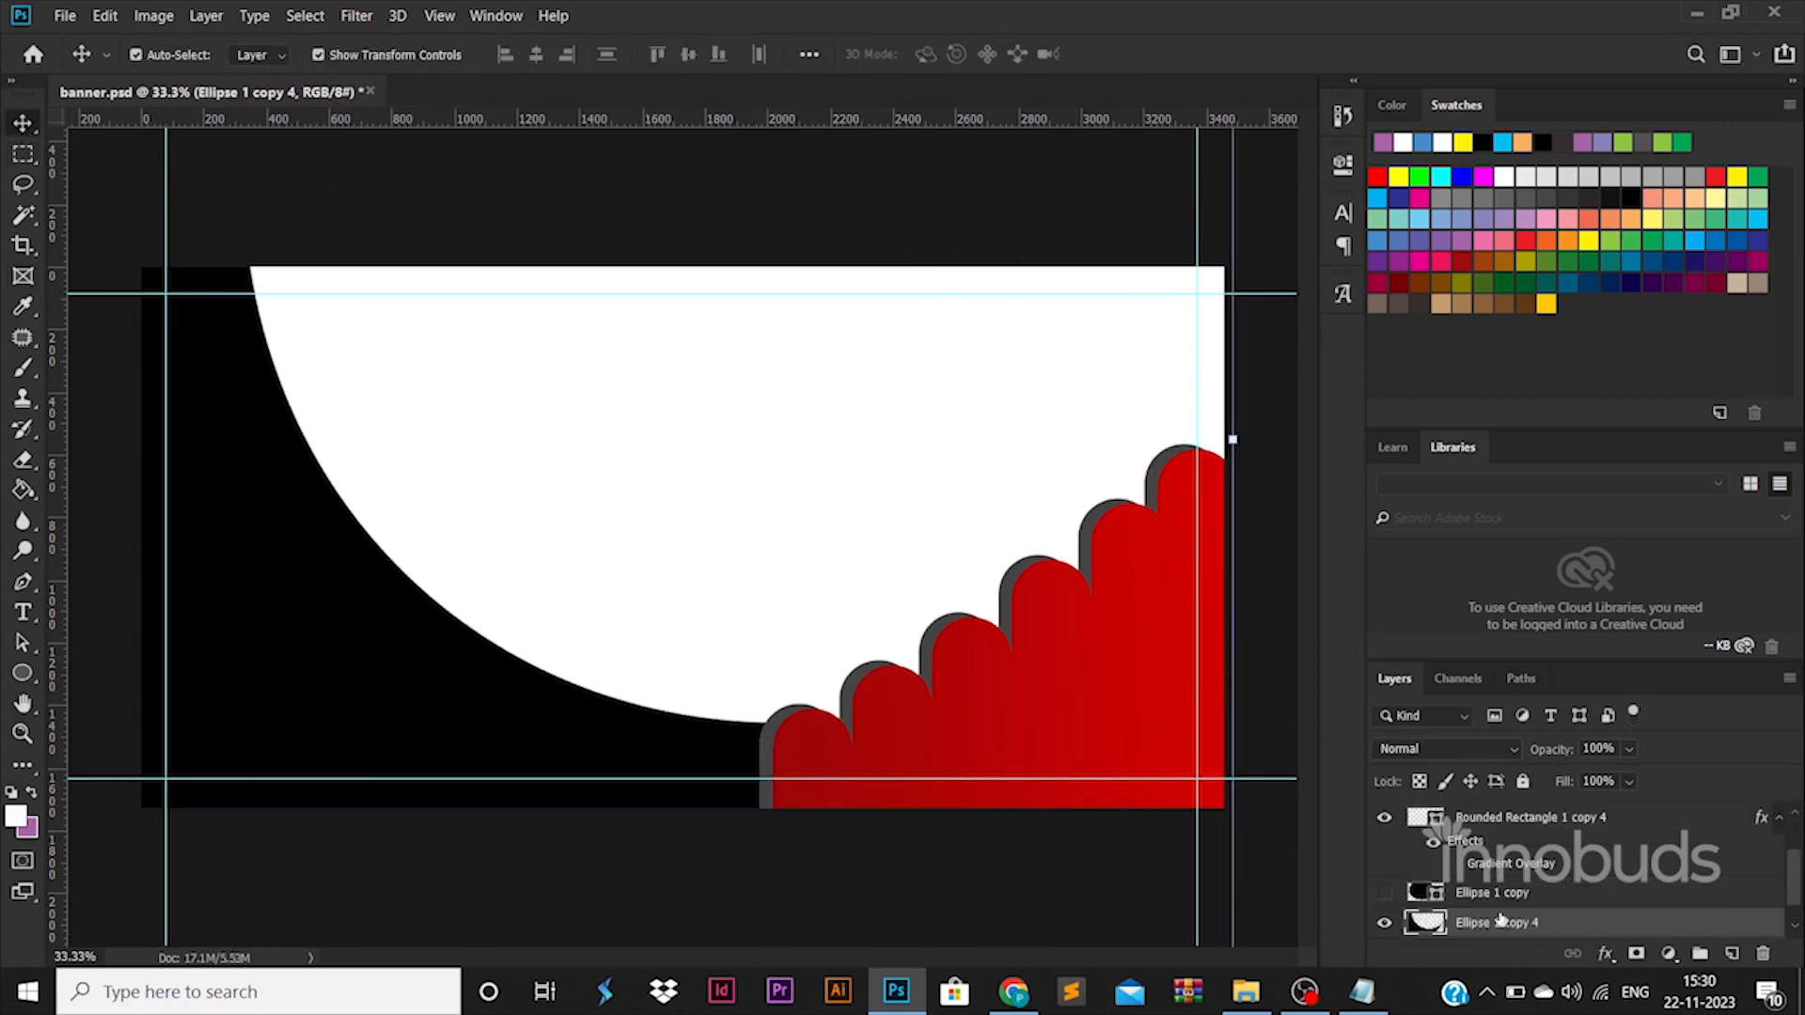
# Apply a red Gradient Overlay layer effect to the merged crescent, leaving its Pattern Overlay and Color Overlay off.
pyautogui.doubleClick(1673, 918)
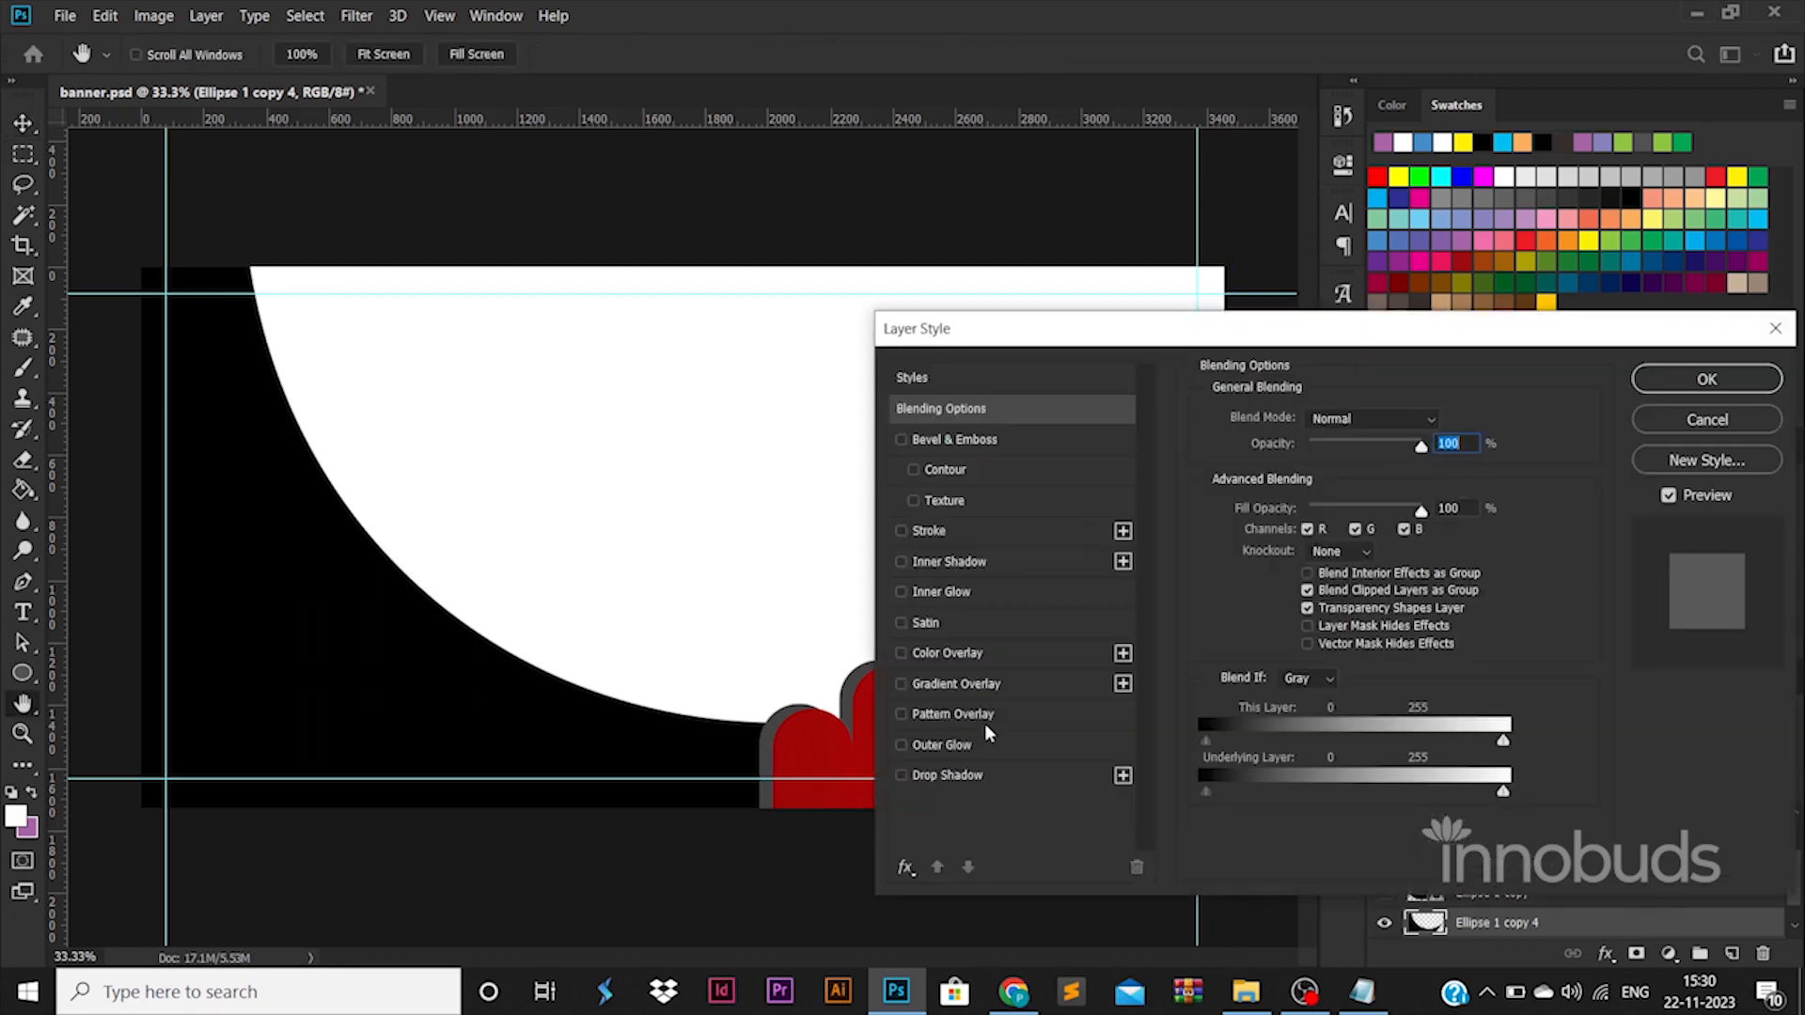
pyautogui.click(975, 720)
pyautogui.click(901, 713)
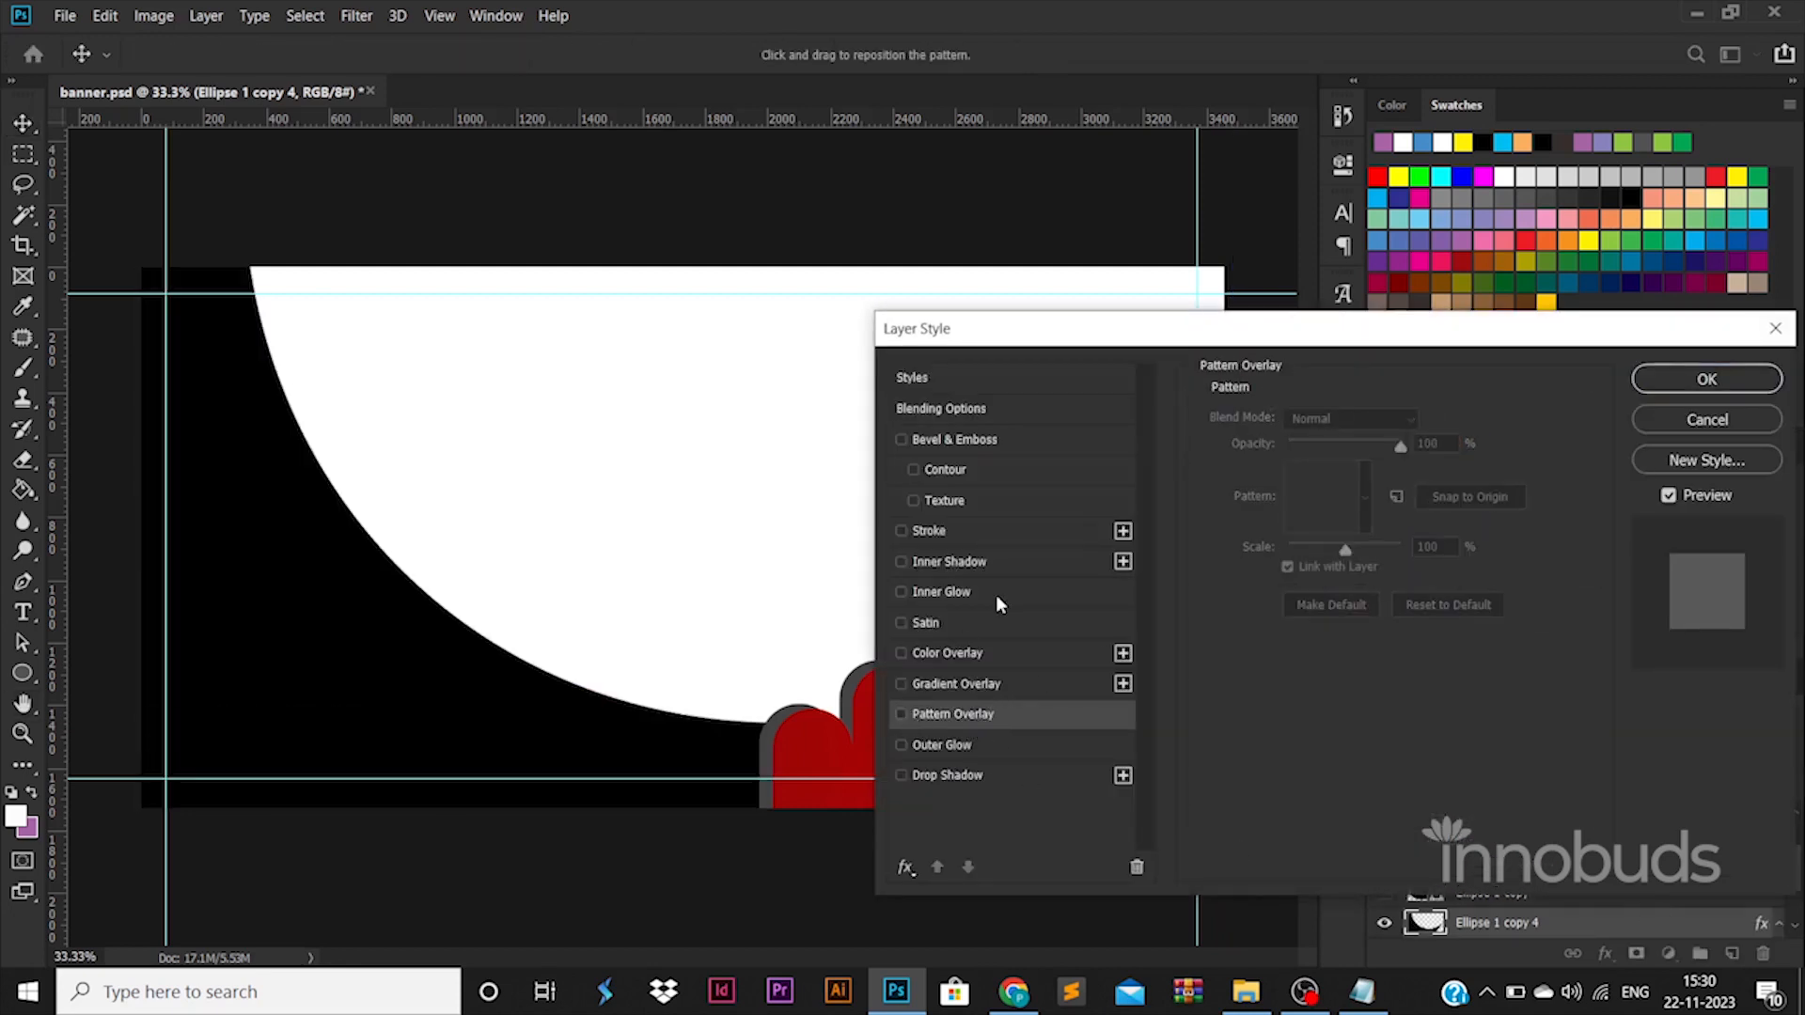
pyautogui.click(968, 652)
pyautogui.click(902, 653)
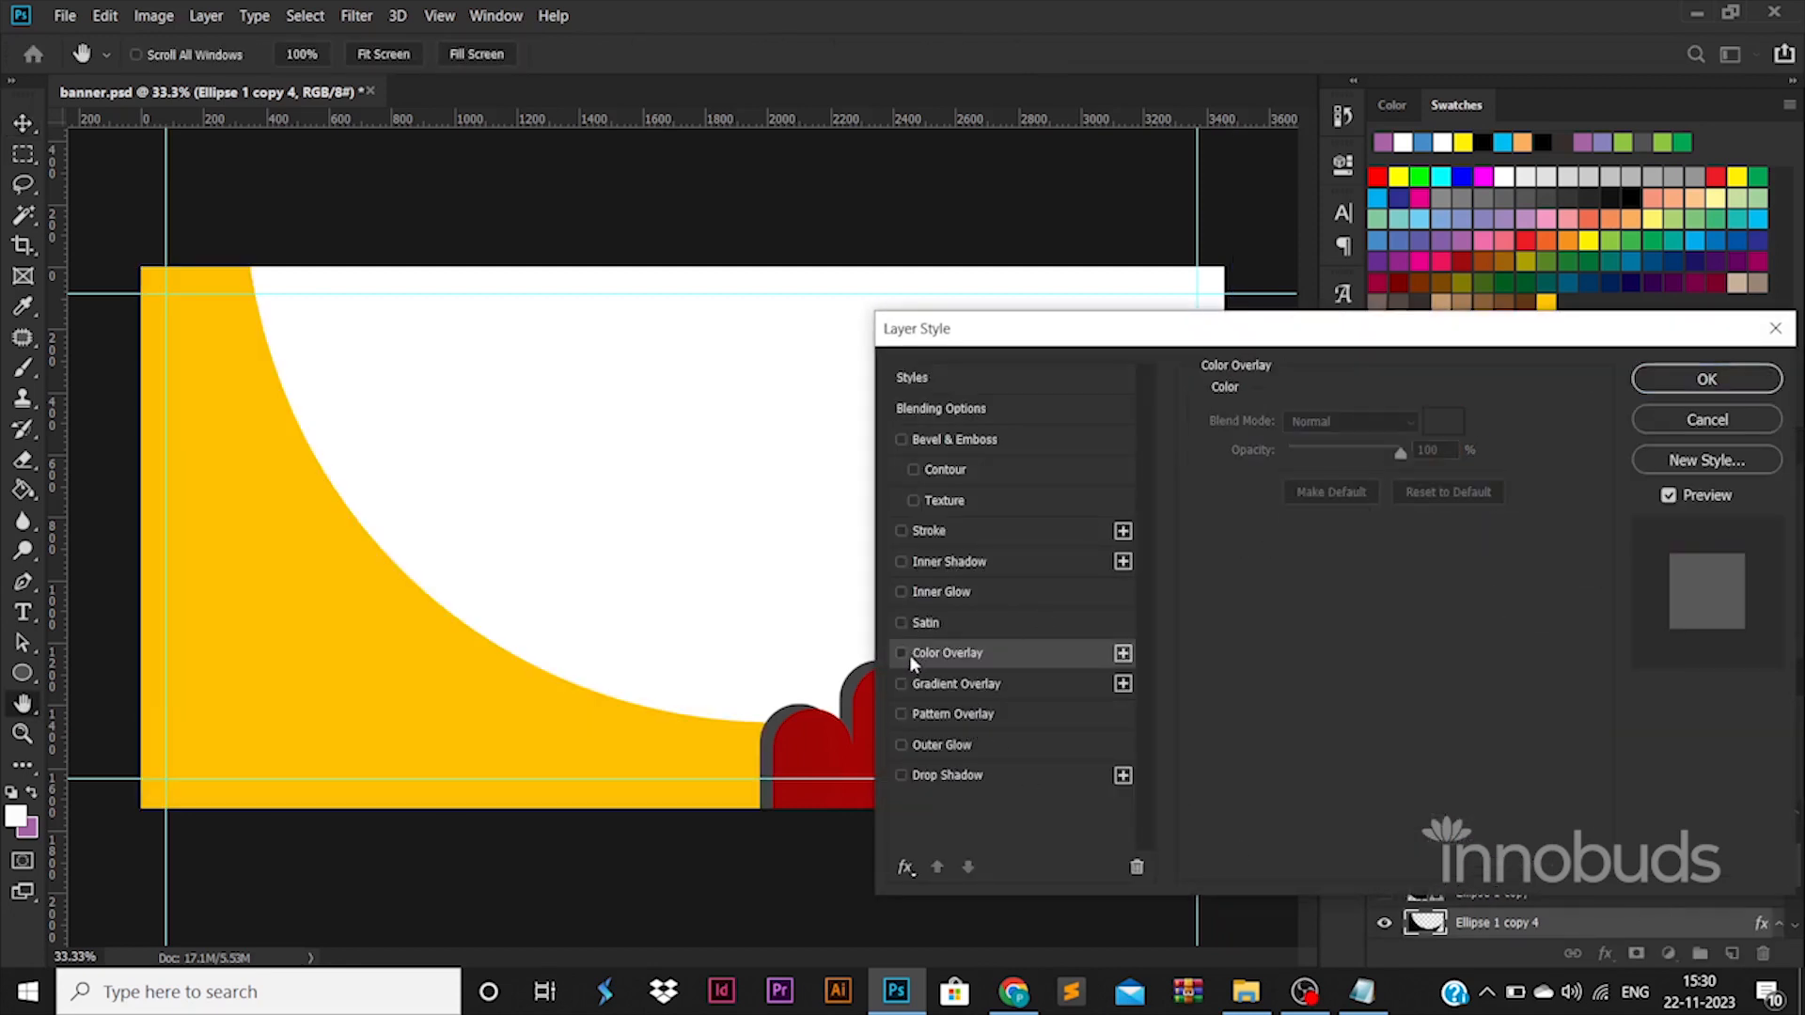
pyautogui.click(924, 683)
pyautogui.click(1705, 380)
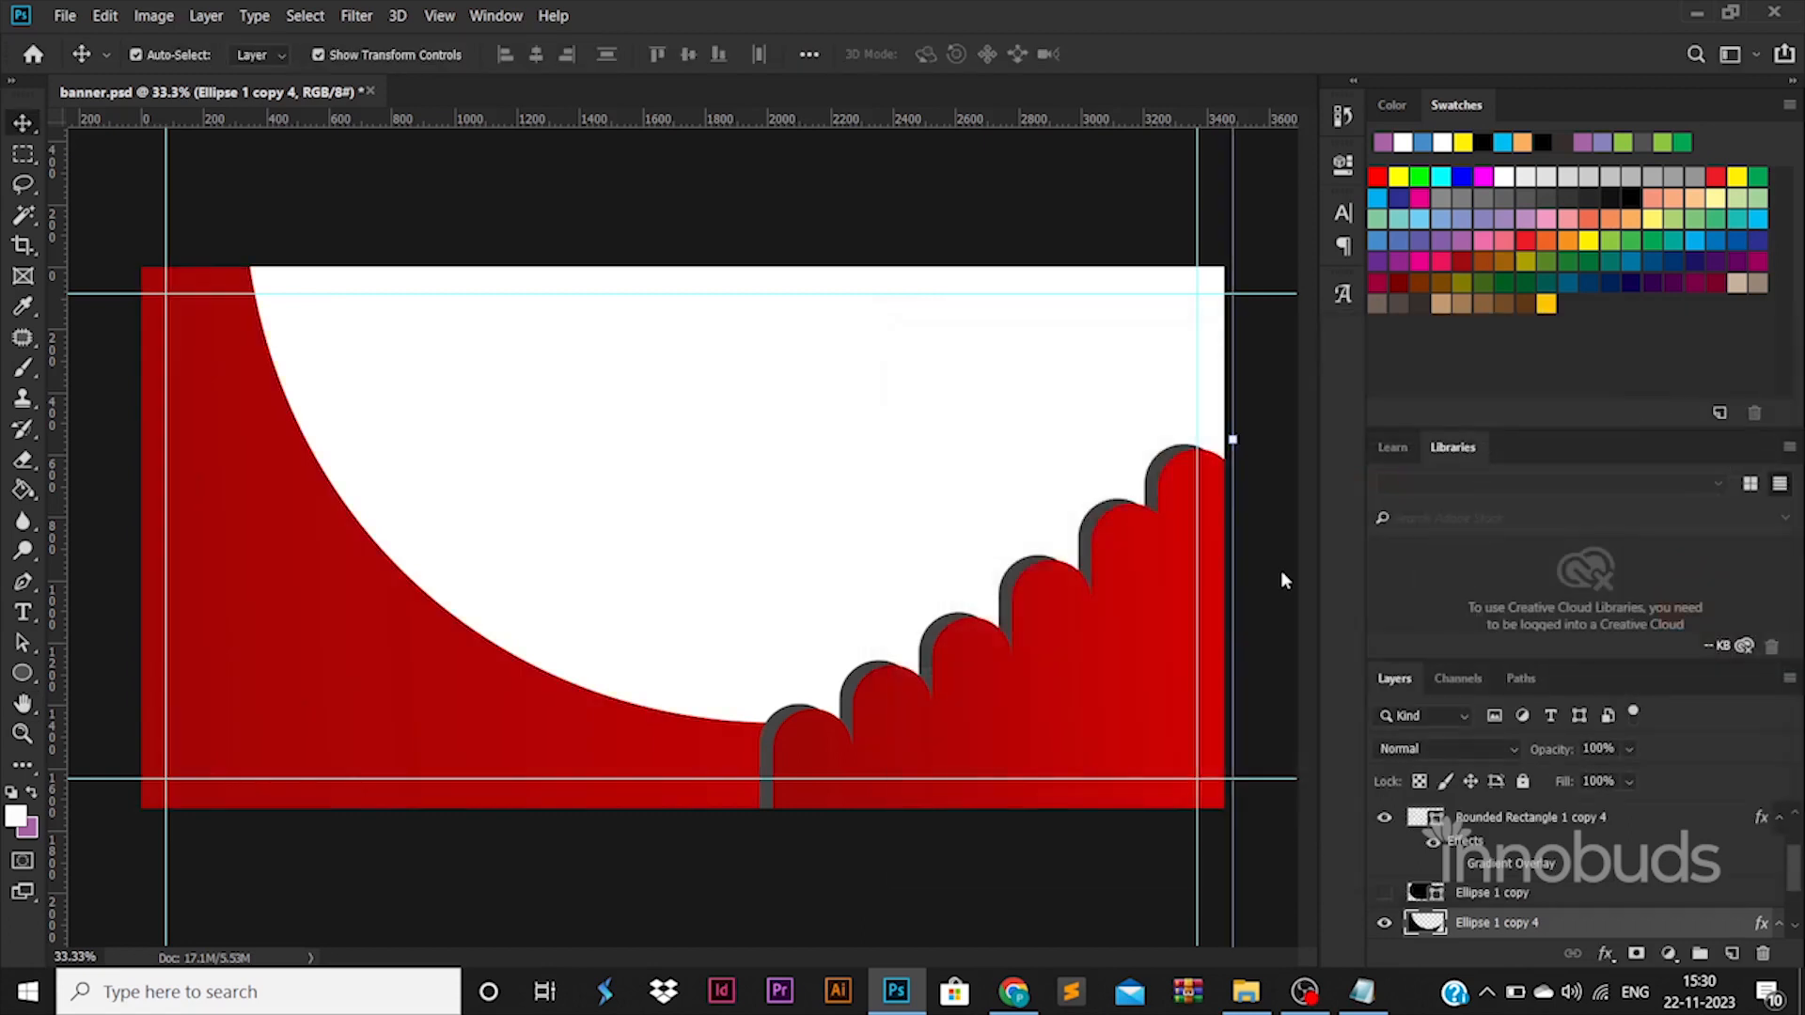
# Change the fill colour of the gray staircase shape behind the red bars to yellow ffde00.
pyautogui.click(761, 757)
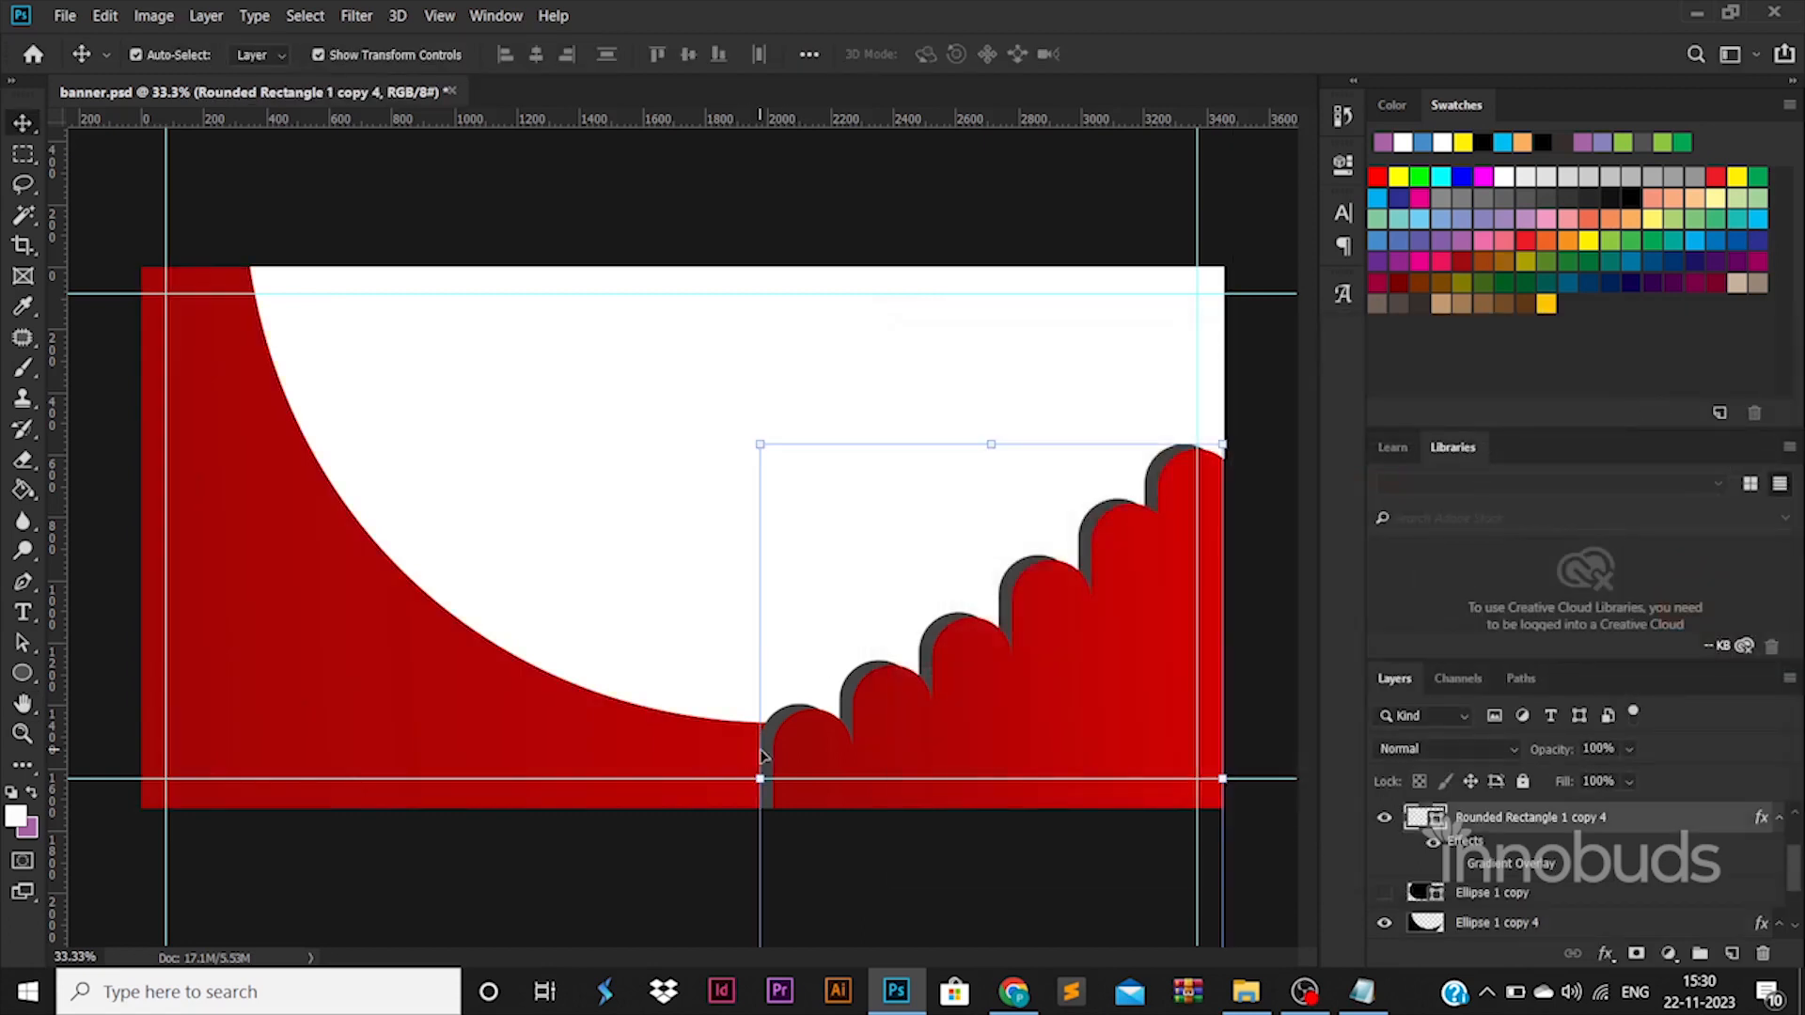
pyautogui.doubleClick(1425, 817)
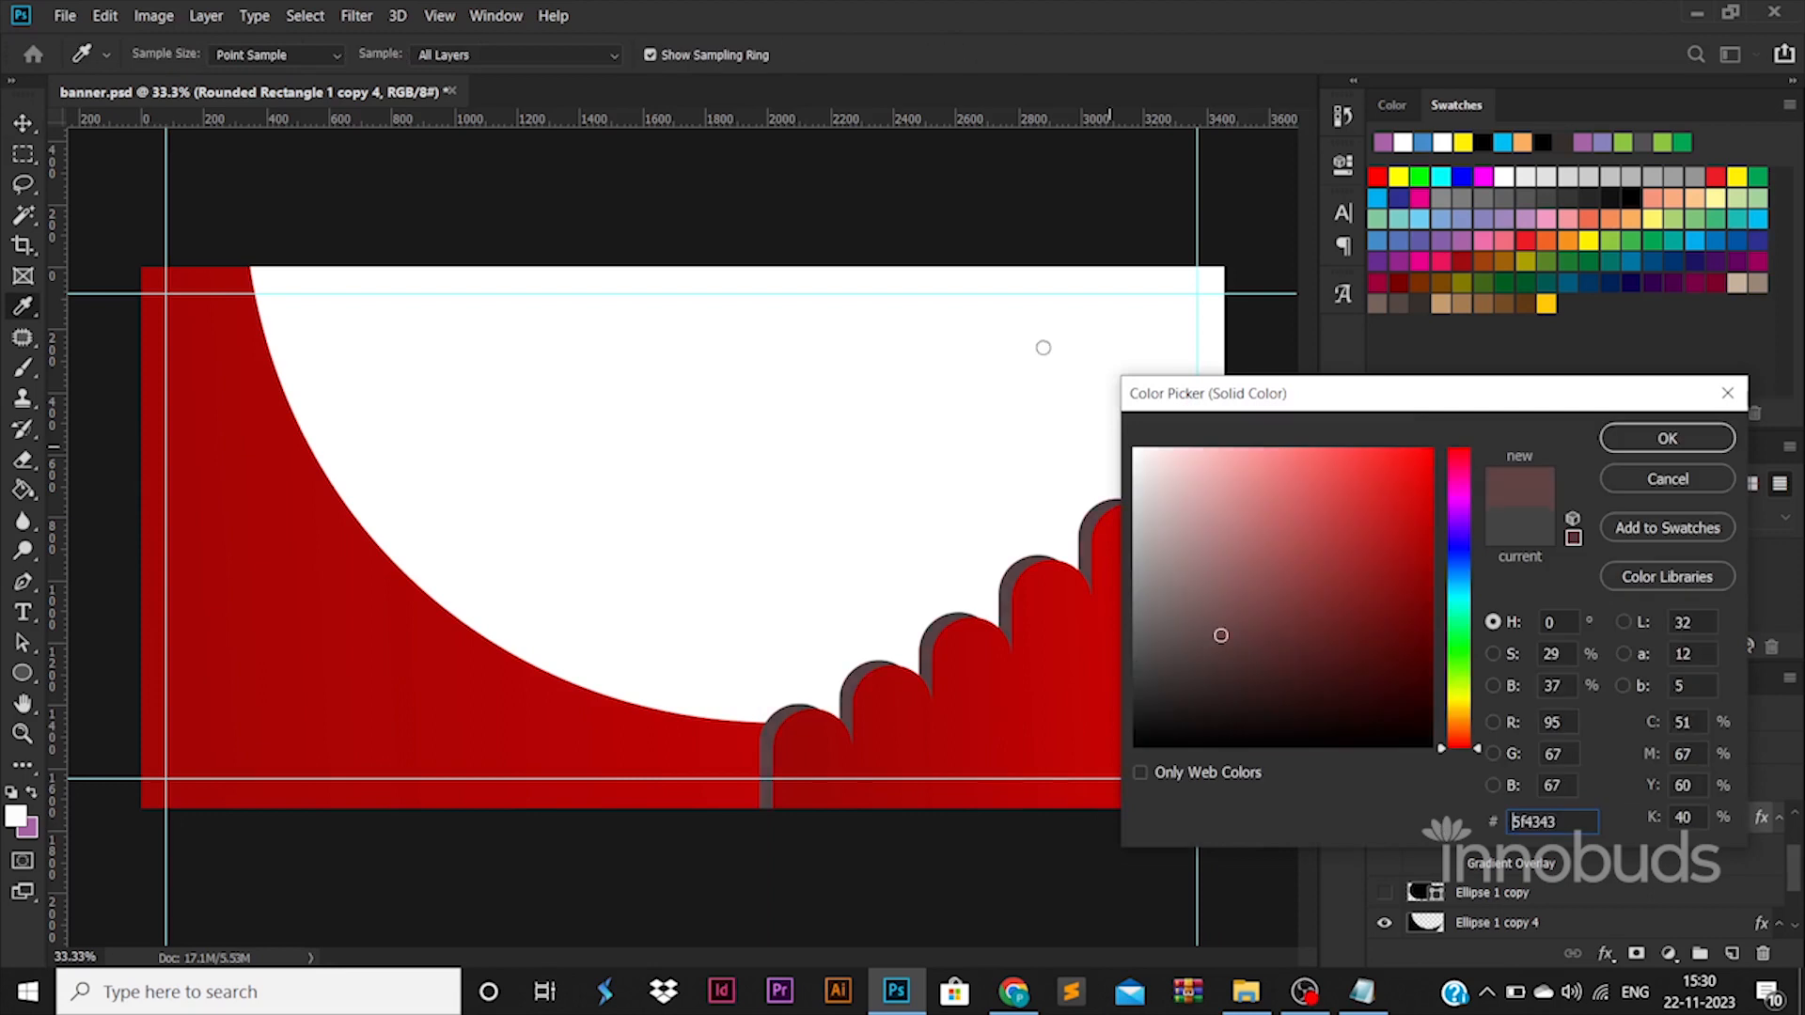
pyautogui.click(1462, 705)
pyautogui.click(1432, 449)
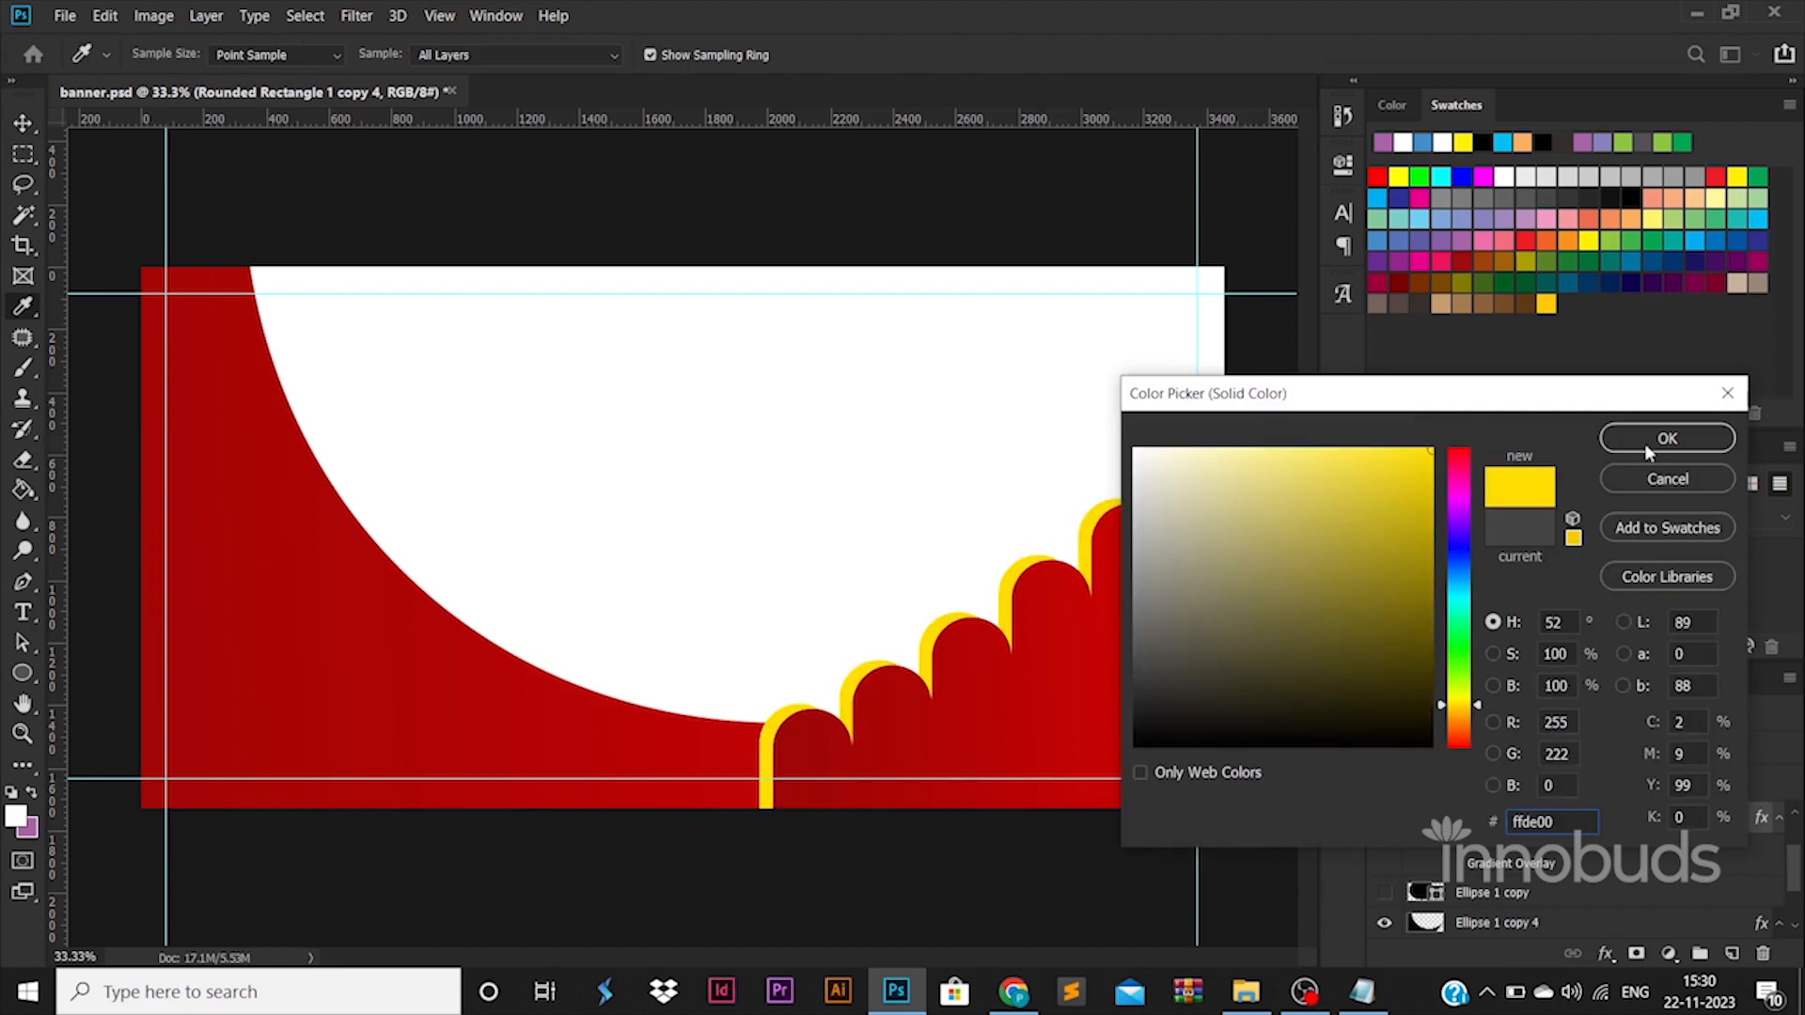
pyautogui.click(1654, 439)
pyautogui.hotkey('ctrl', 't')
pyautogui.rightClick(1091, 665)
pyautogui.click(1128, 474)
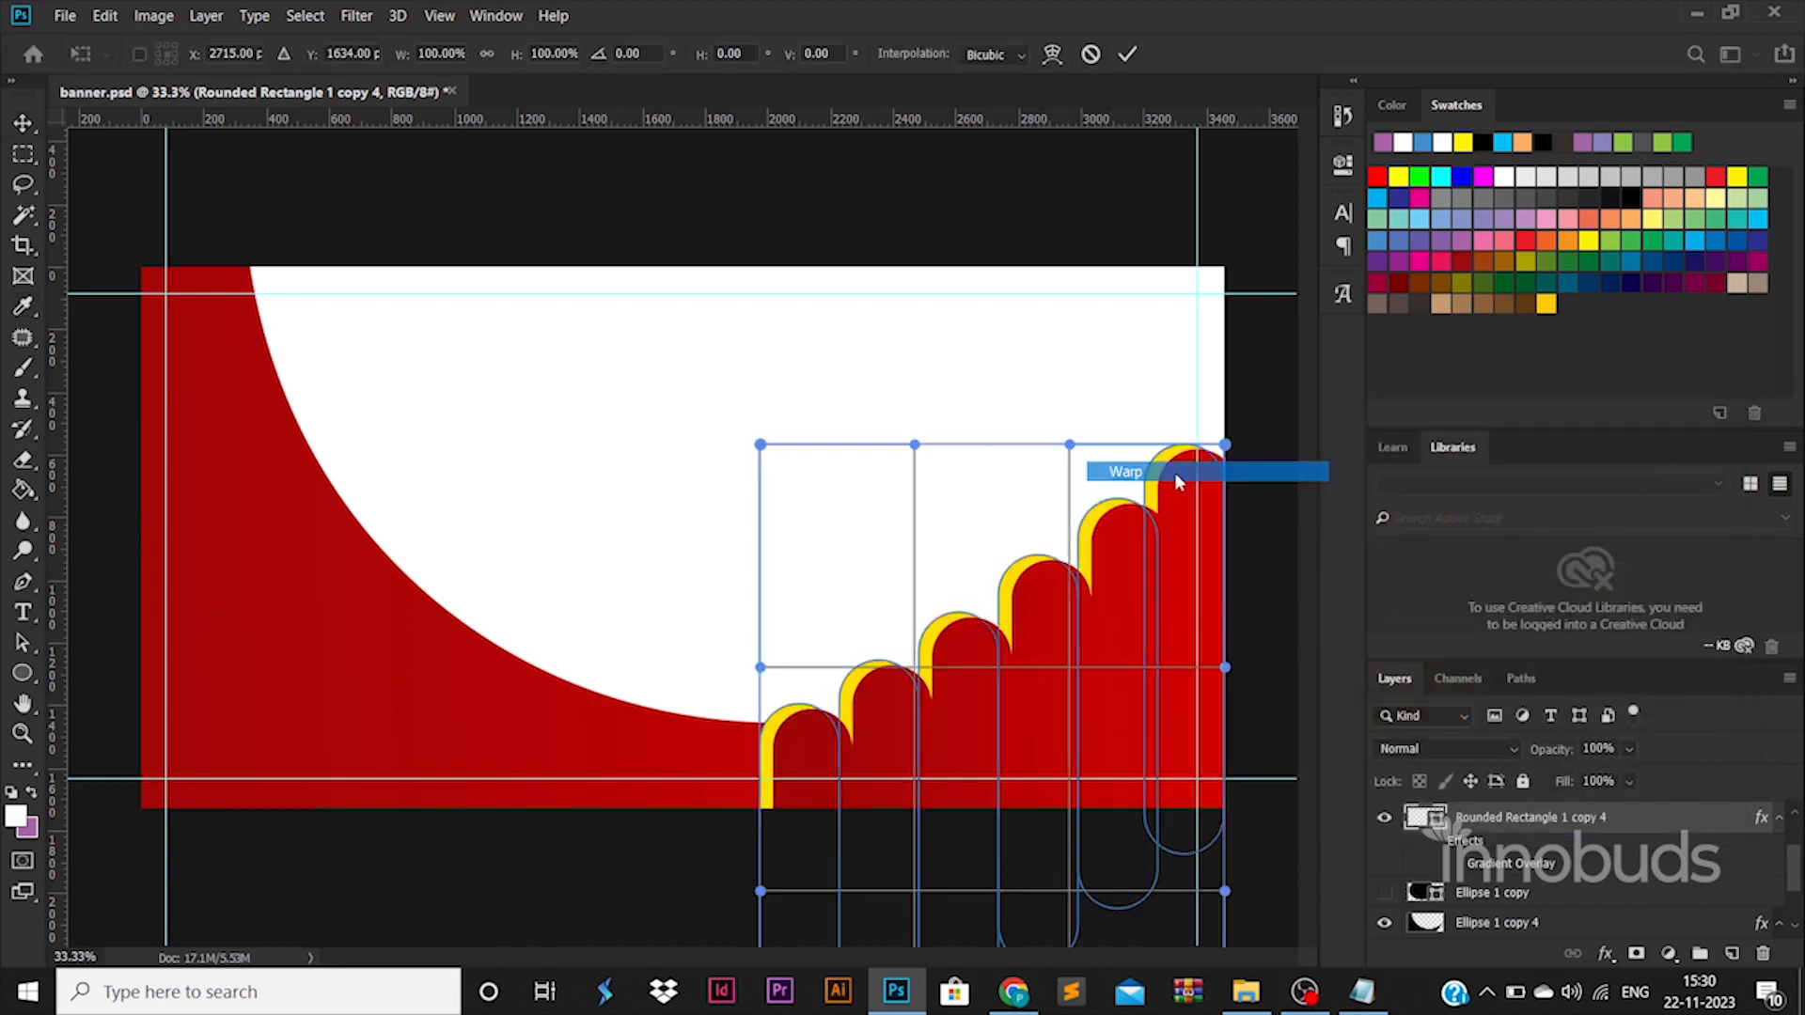
pyautogui.moveTo(817, 742); pyautogui.dragTo(776, 749)
pyautogui.moveTo(708, 829); pyautogui.dragTo(683, 901)
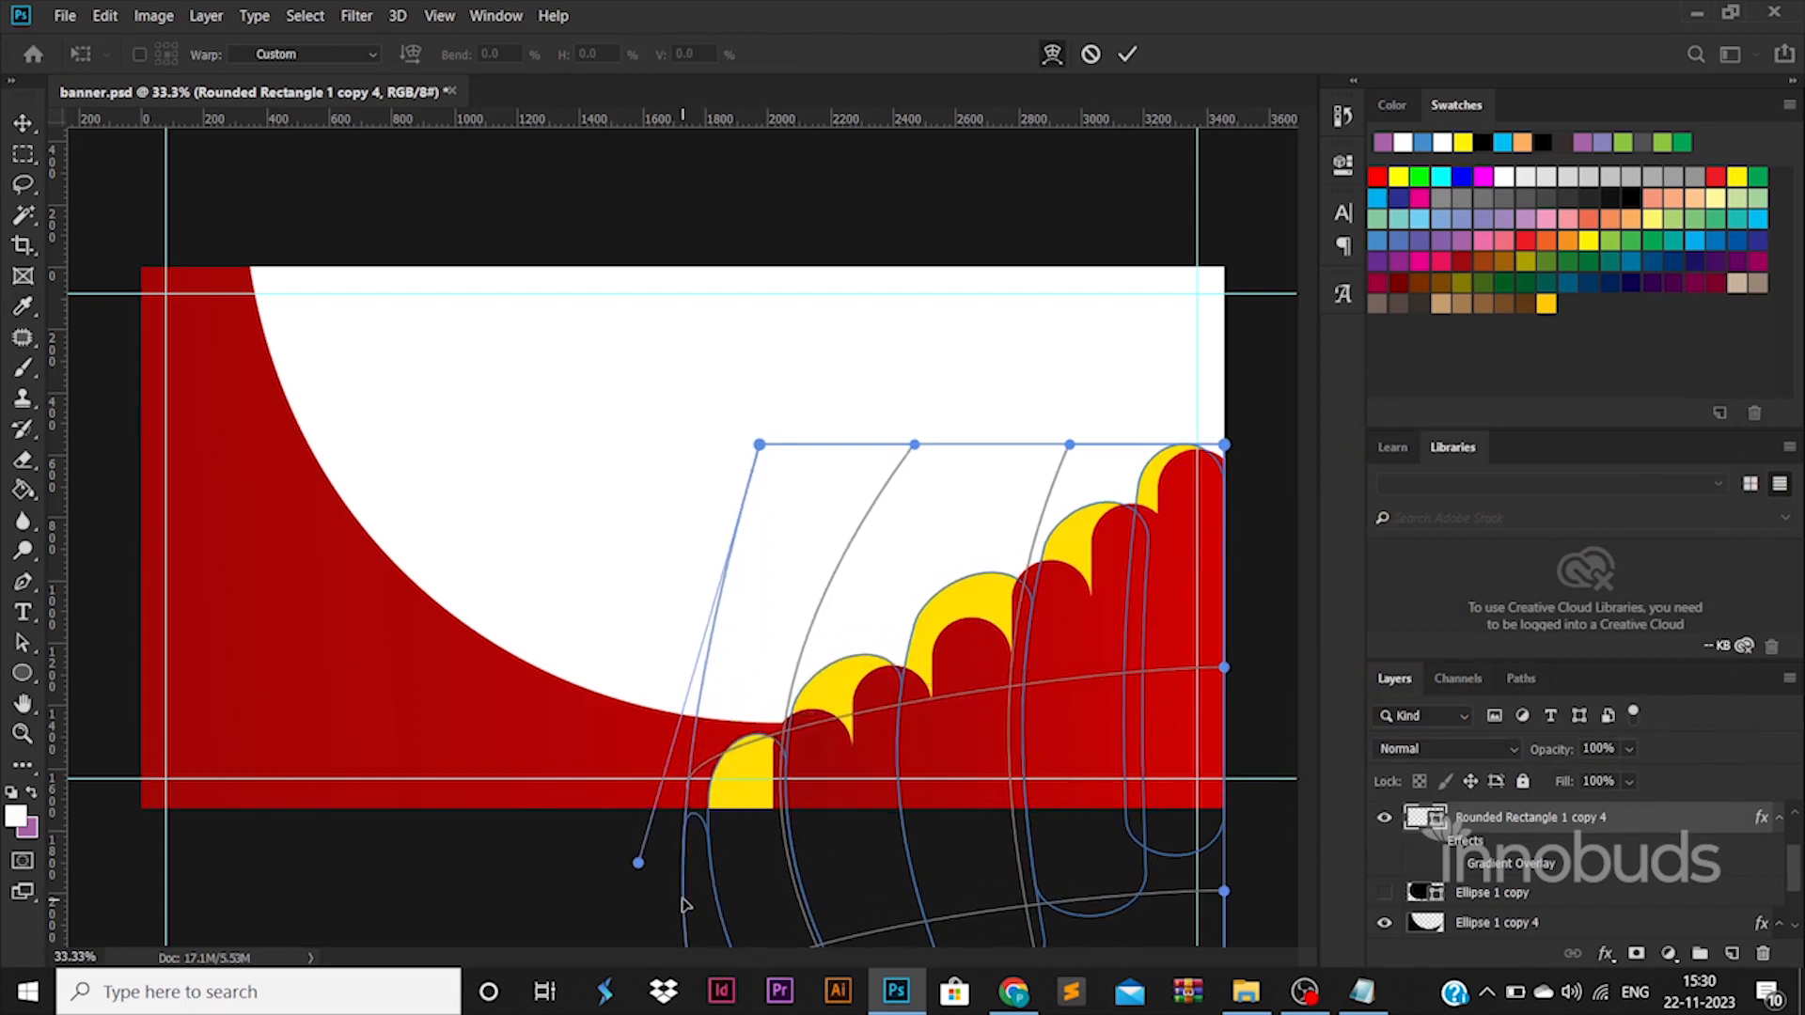
pyautogui.press('Escape')
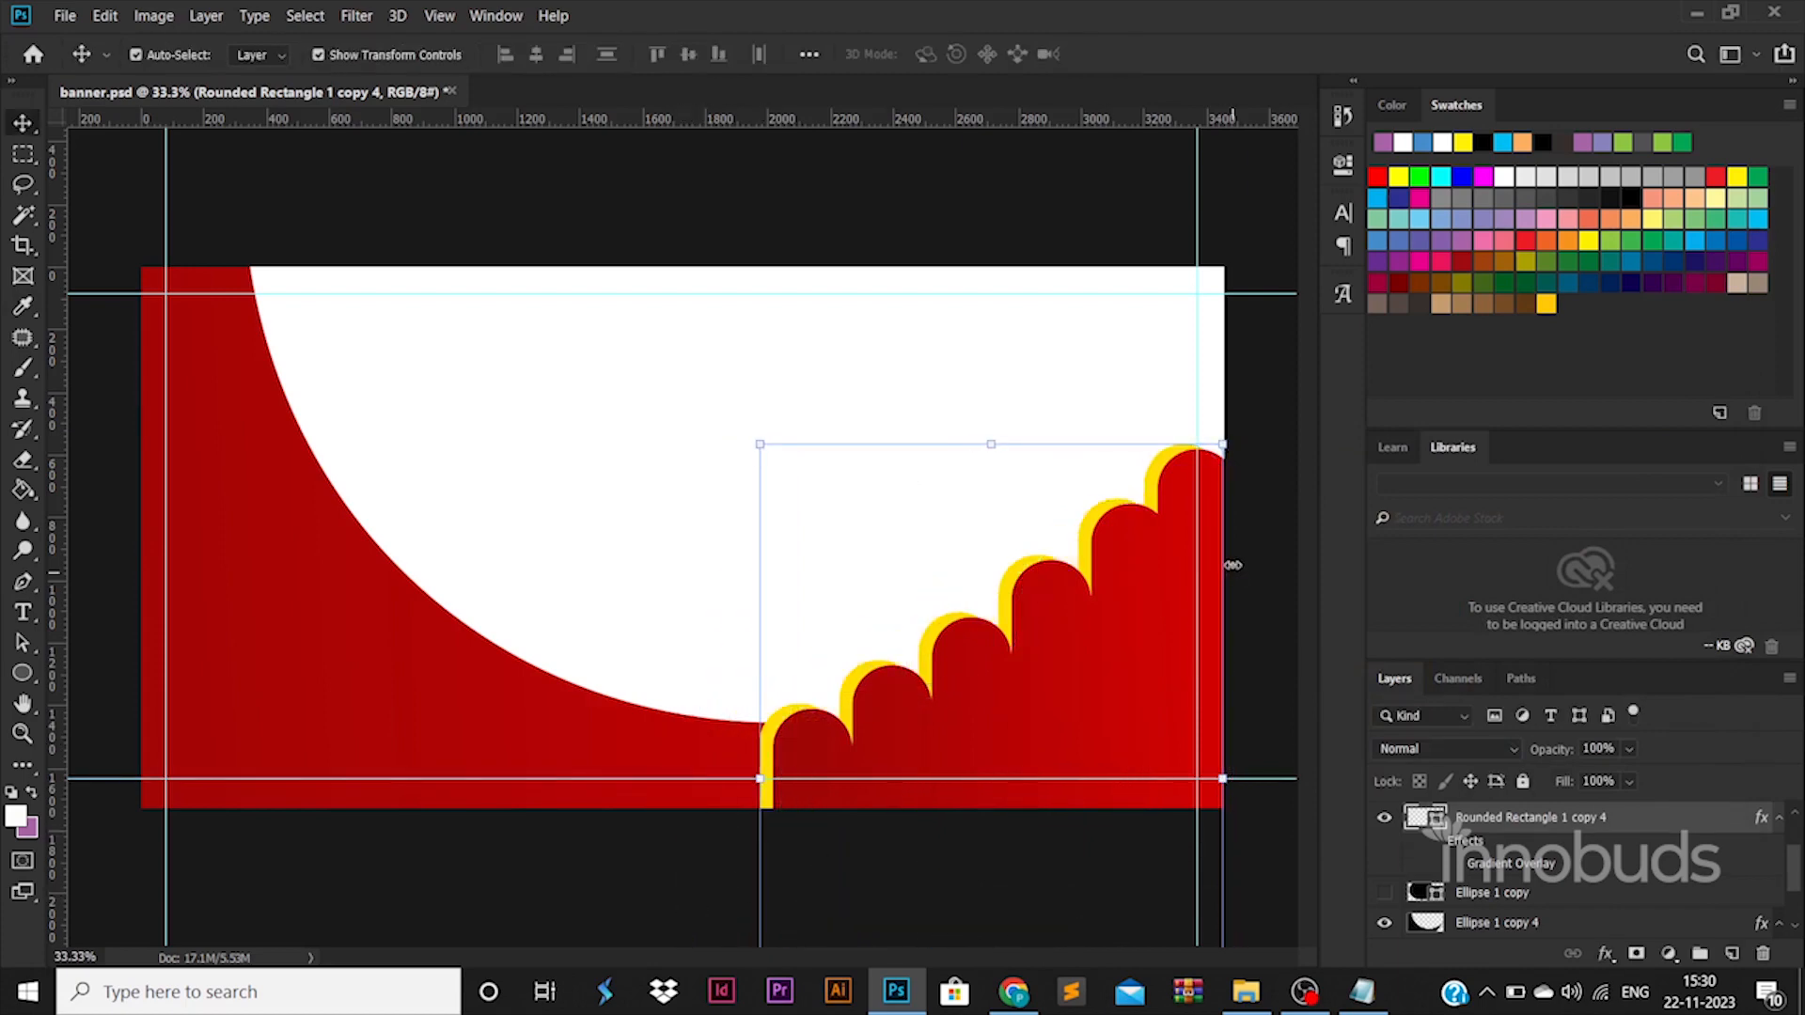
pyautogui.moveTo(1222, 444); pyautogui.dragTo(1294, 414)
pyautogui.press('Escape')
# Draw a horizontal black rectangle about 169 px high, from beyond the canvas's left edge to the first staircase bar, resting on the lower guide.
pyautogui.click(344, 781)
pyautogui.rightClick(31, 680)
pyautogui.click(105, 671)
pyautogui.moveTo(119, 753)
pyautogui.mouseDown()
pyautogui.moveTo(746, 830)
pyautogui.moveTo(811, 785)
pyautogui.mouseUp()
pyautogui.click(31, 128)
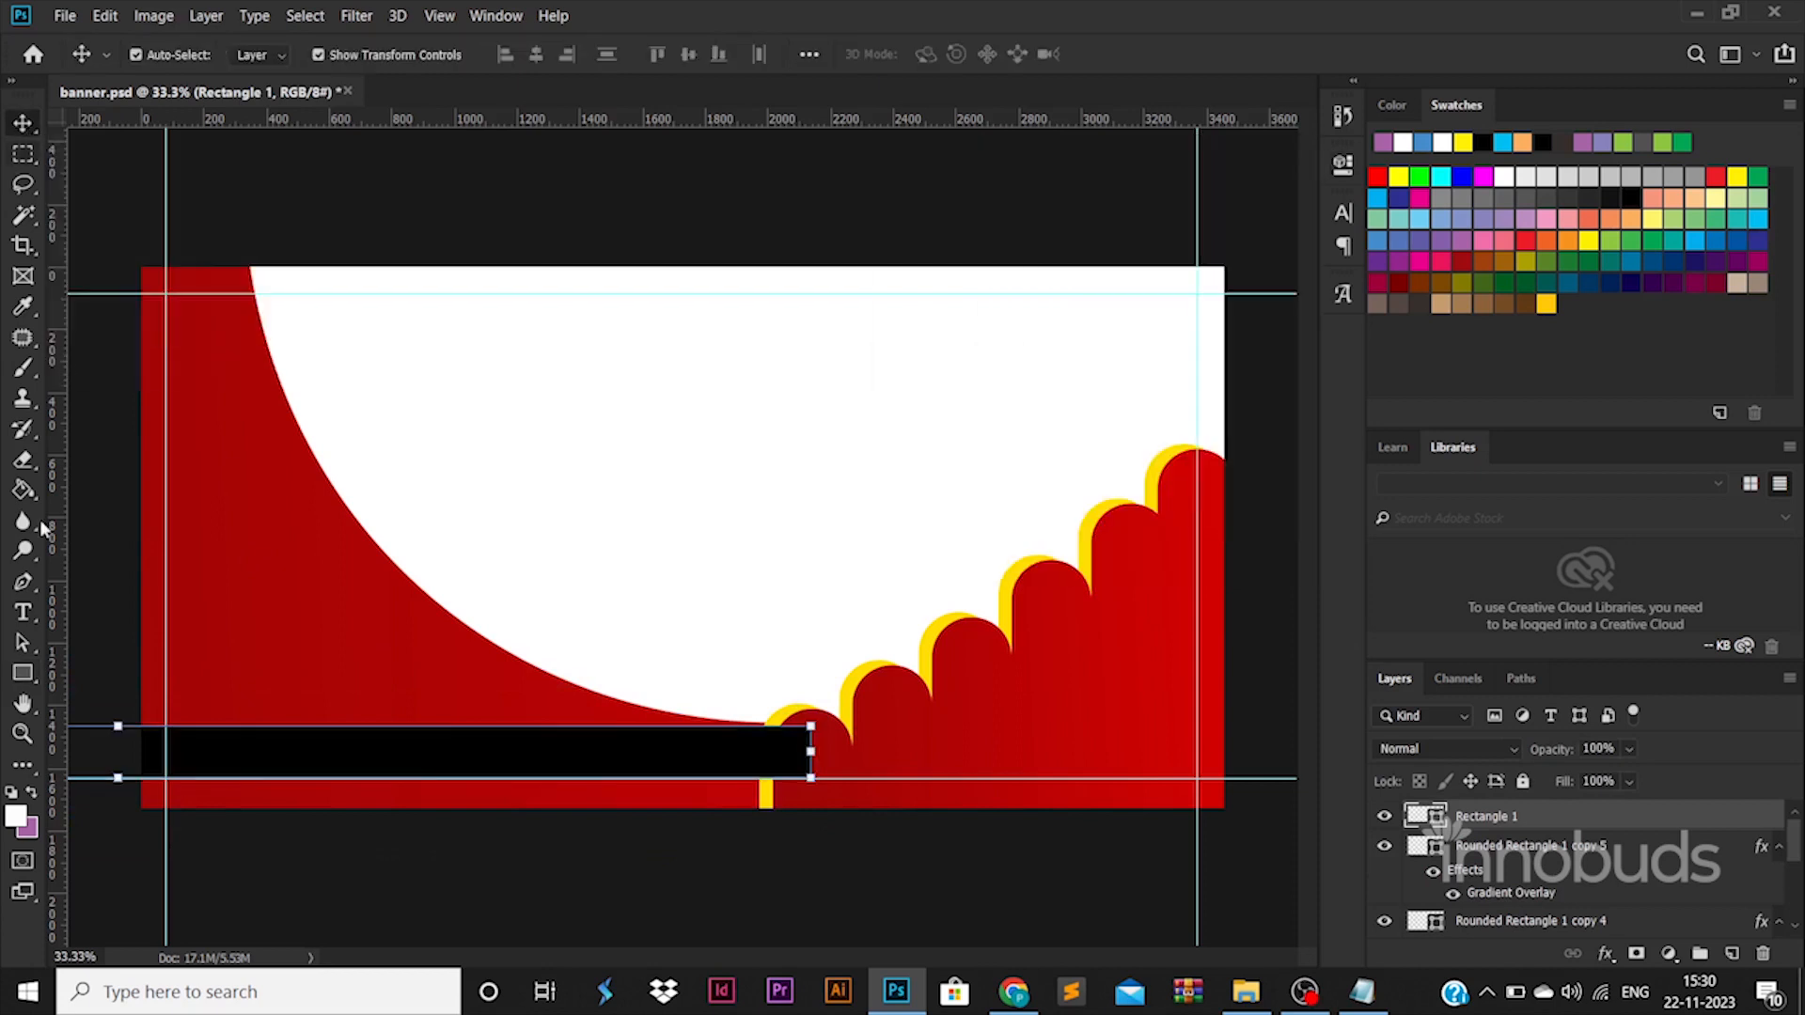
# Draw a narrow rectangle about 193 × 691 px, tilt it clockwise, and place it diagonally across the middle of the black bar.
pyautogui.click(24, 667)
pyautogui.moveTo(785, 500); pyautogui.dragTo(845, 718)
pyautogui.hotkey('ctrl', 't')
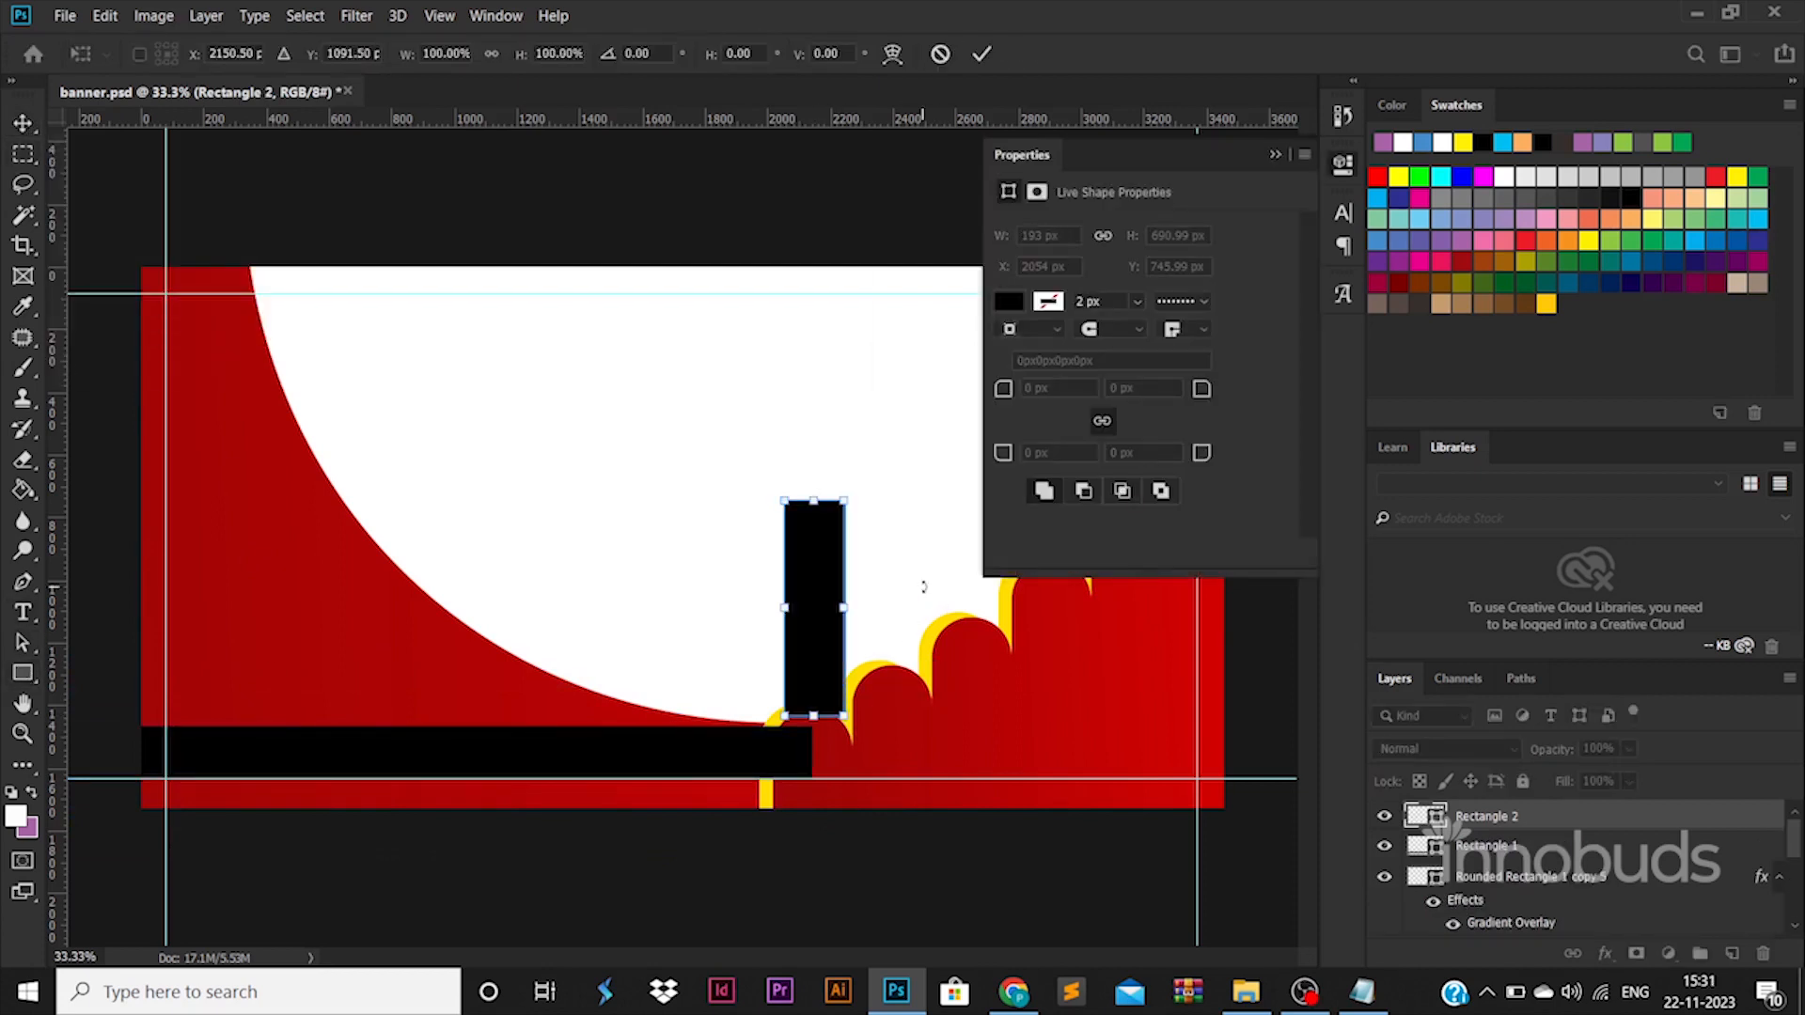
pyautogui.moveTo(908, 505)
pyautogui.mouseDown()
pyautogui.moveTo(926, 497)
pyautogui.moveTo(916, 527)
pyautogui.mouseUp()
pyautogui.moveTo(835, 584); pyautogui.dragTo(515, 757)
pyautogui.press('Return')
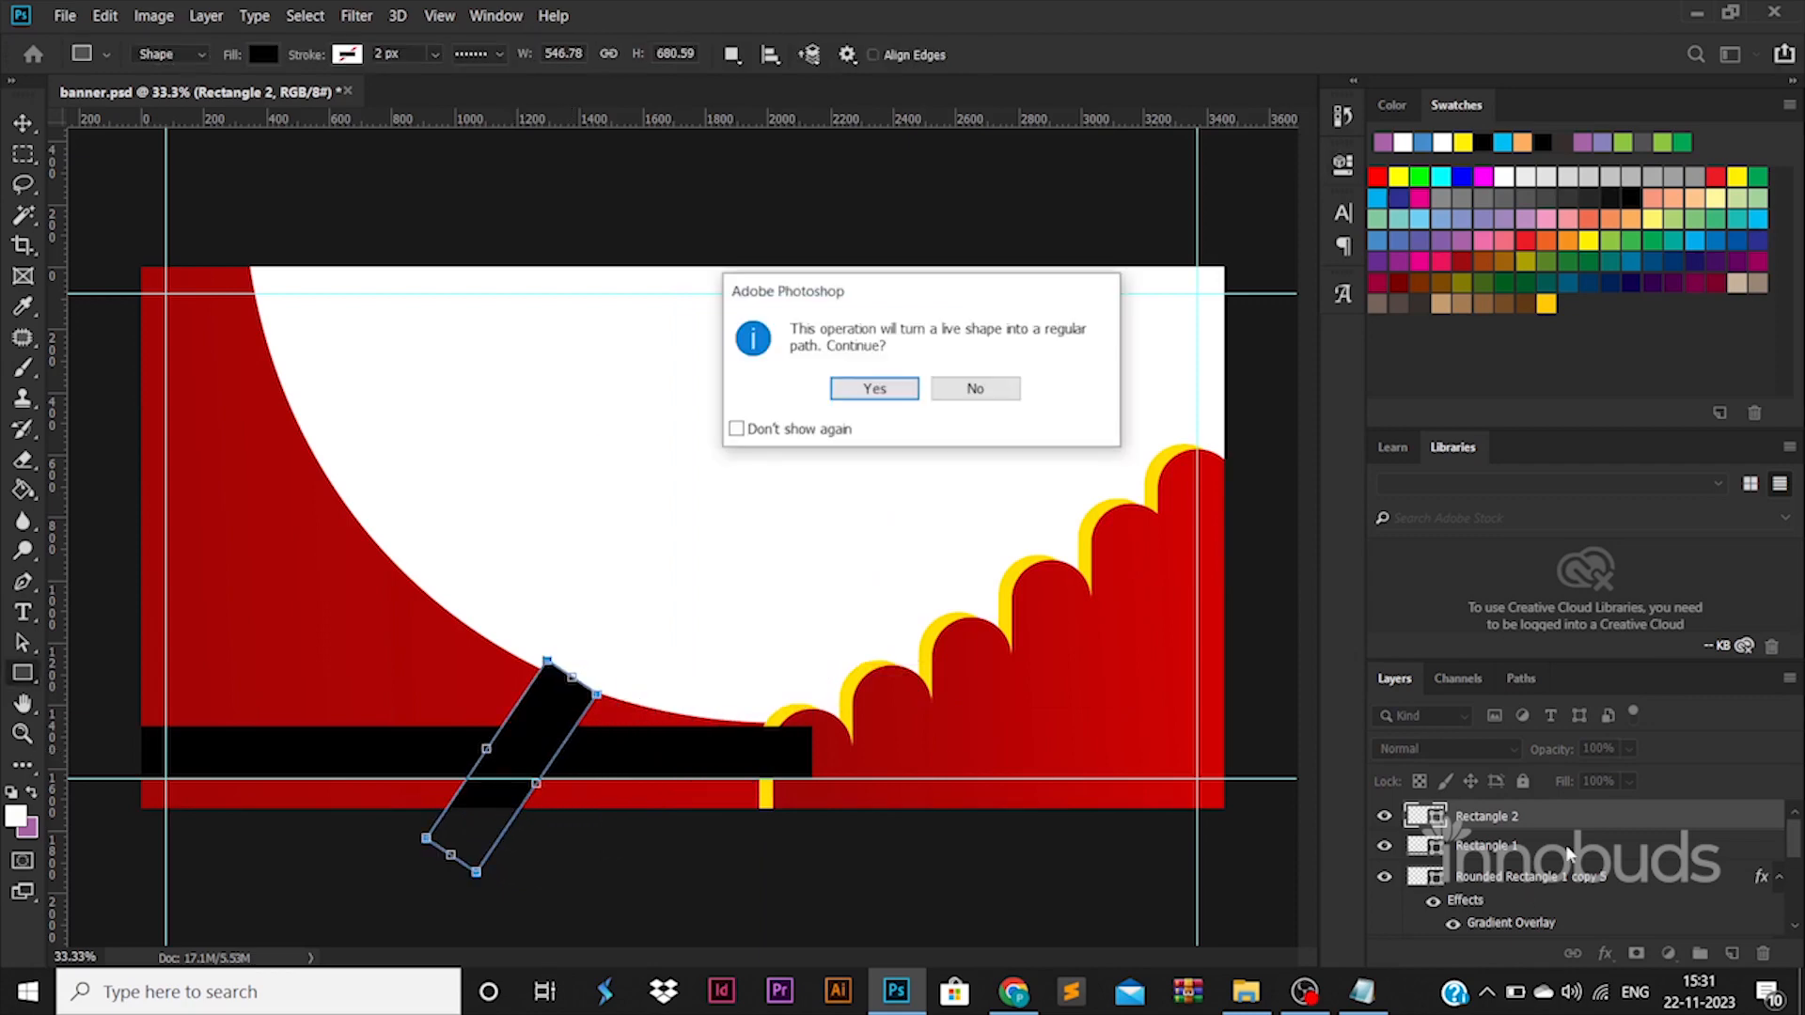
pyautogui.press('Return')
# Rasterize the horizontal black bar, cut the slanted rectangle's outline out of it, and hide the slanted rectangle.
pyautogui.rightClick(1495, 846)
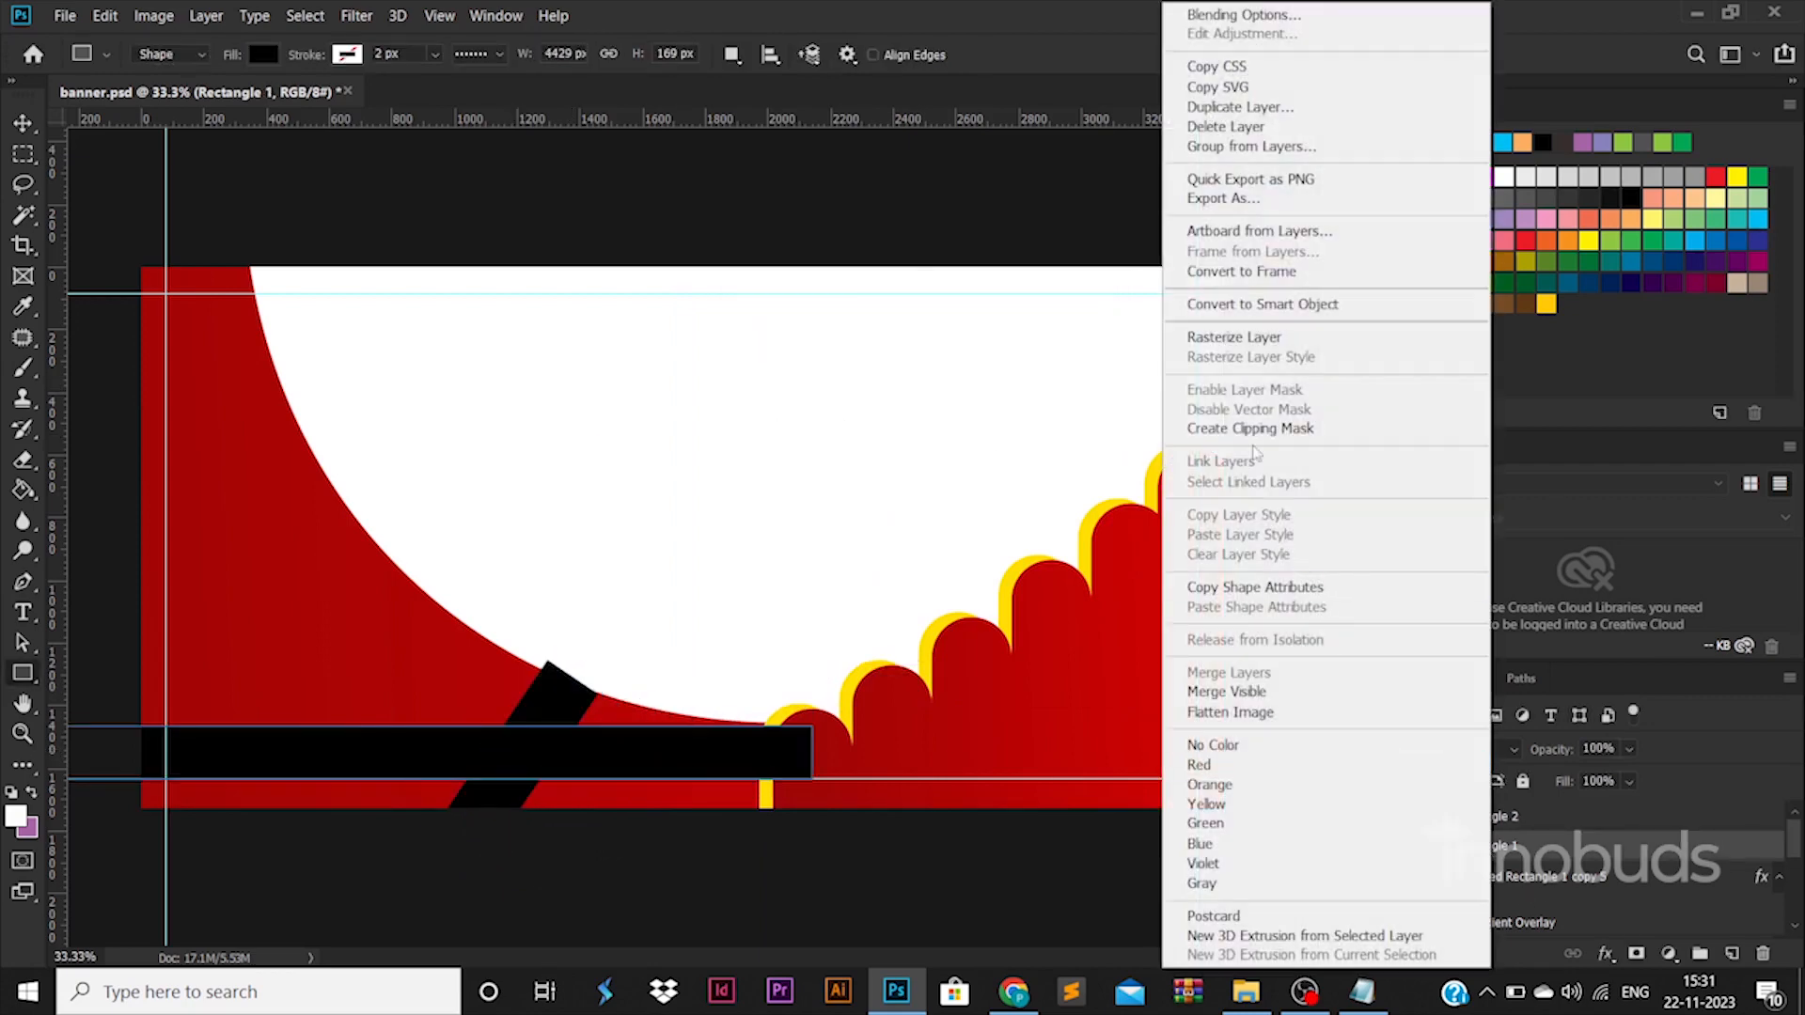
pyautogui.click(1256, 336)
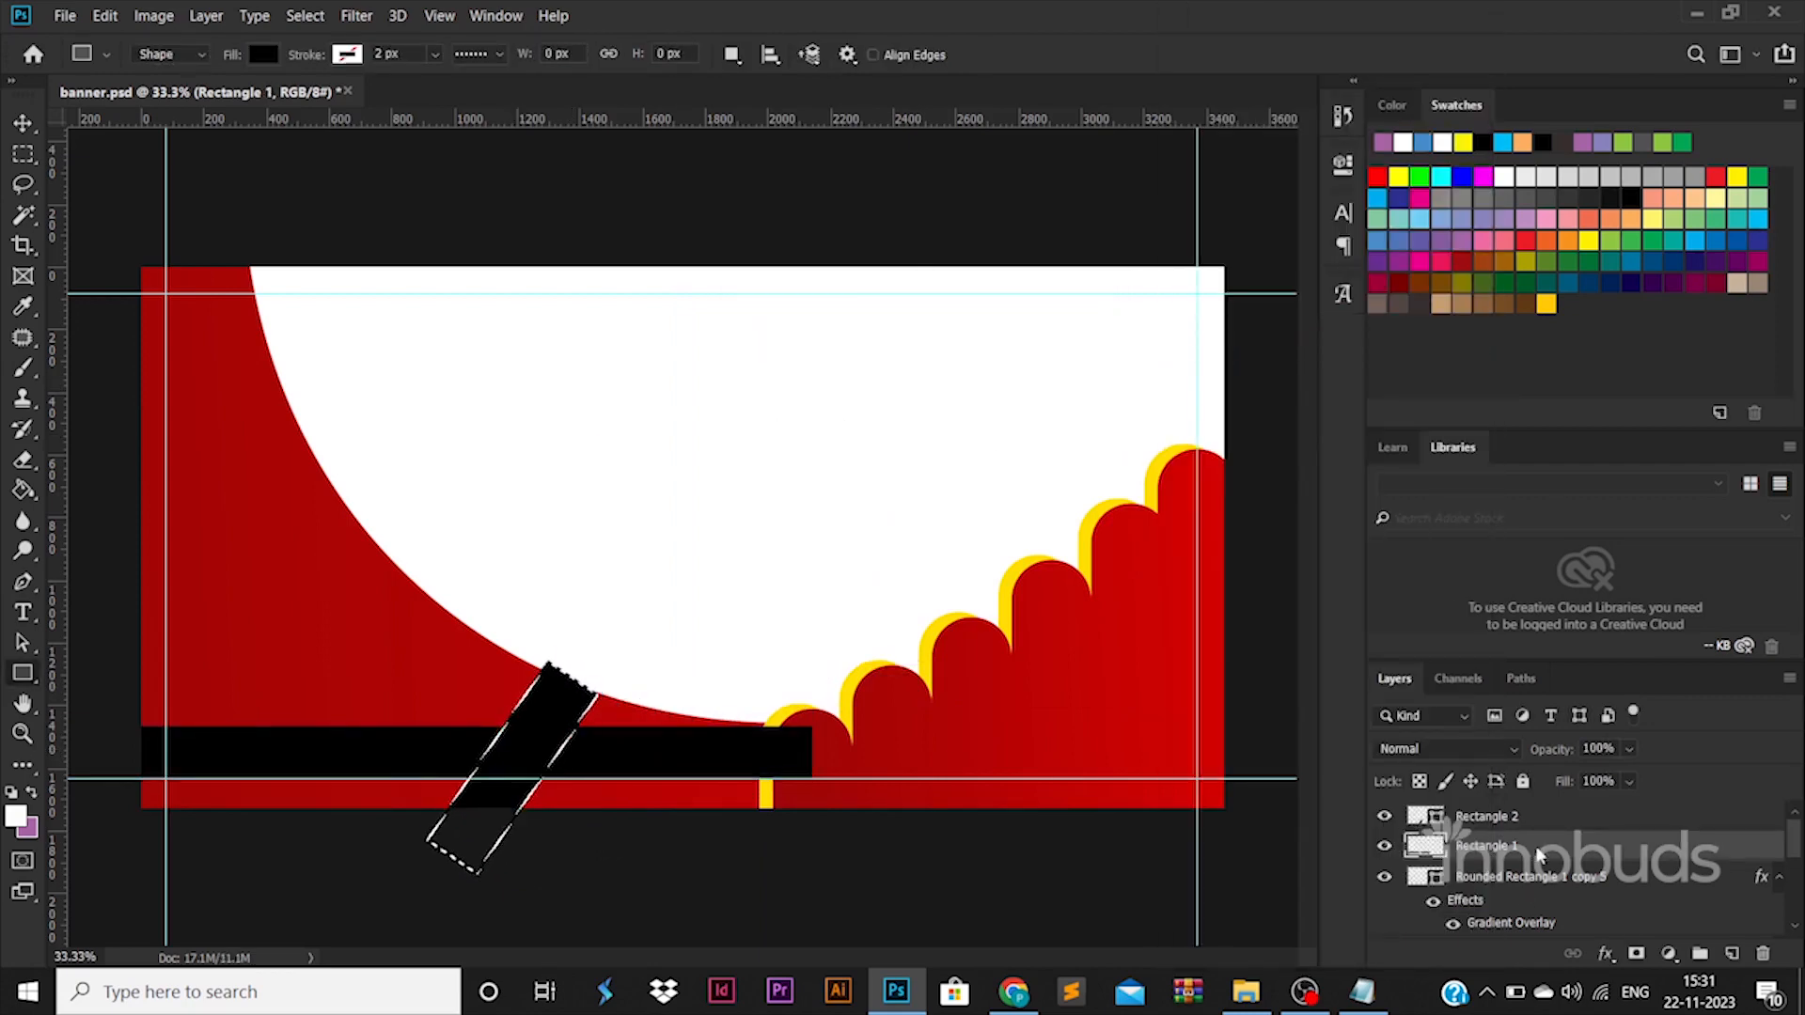
pyautogui.click(1385, 815)
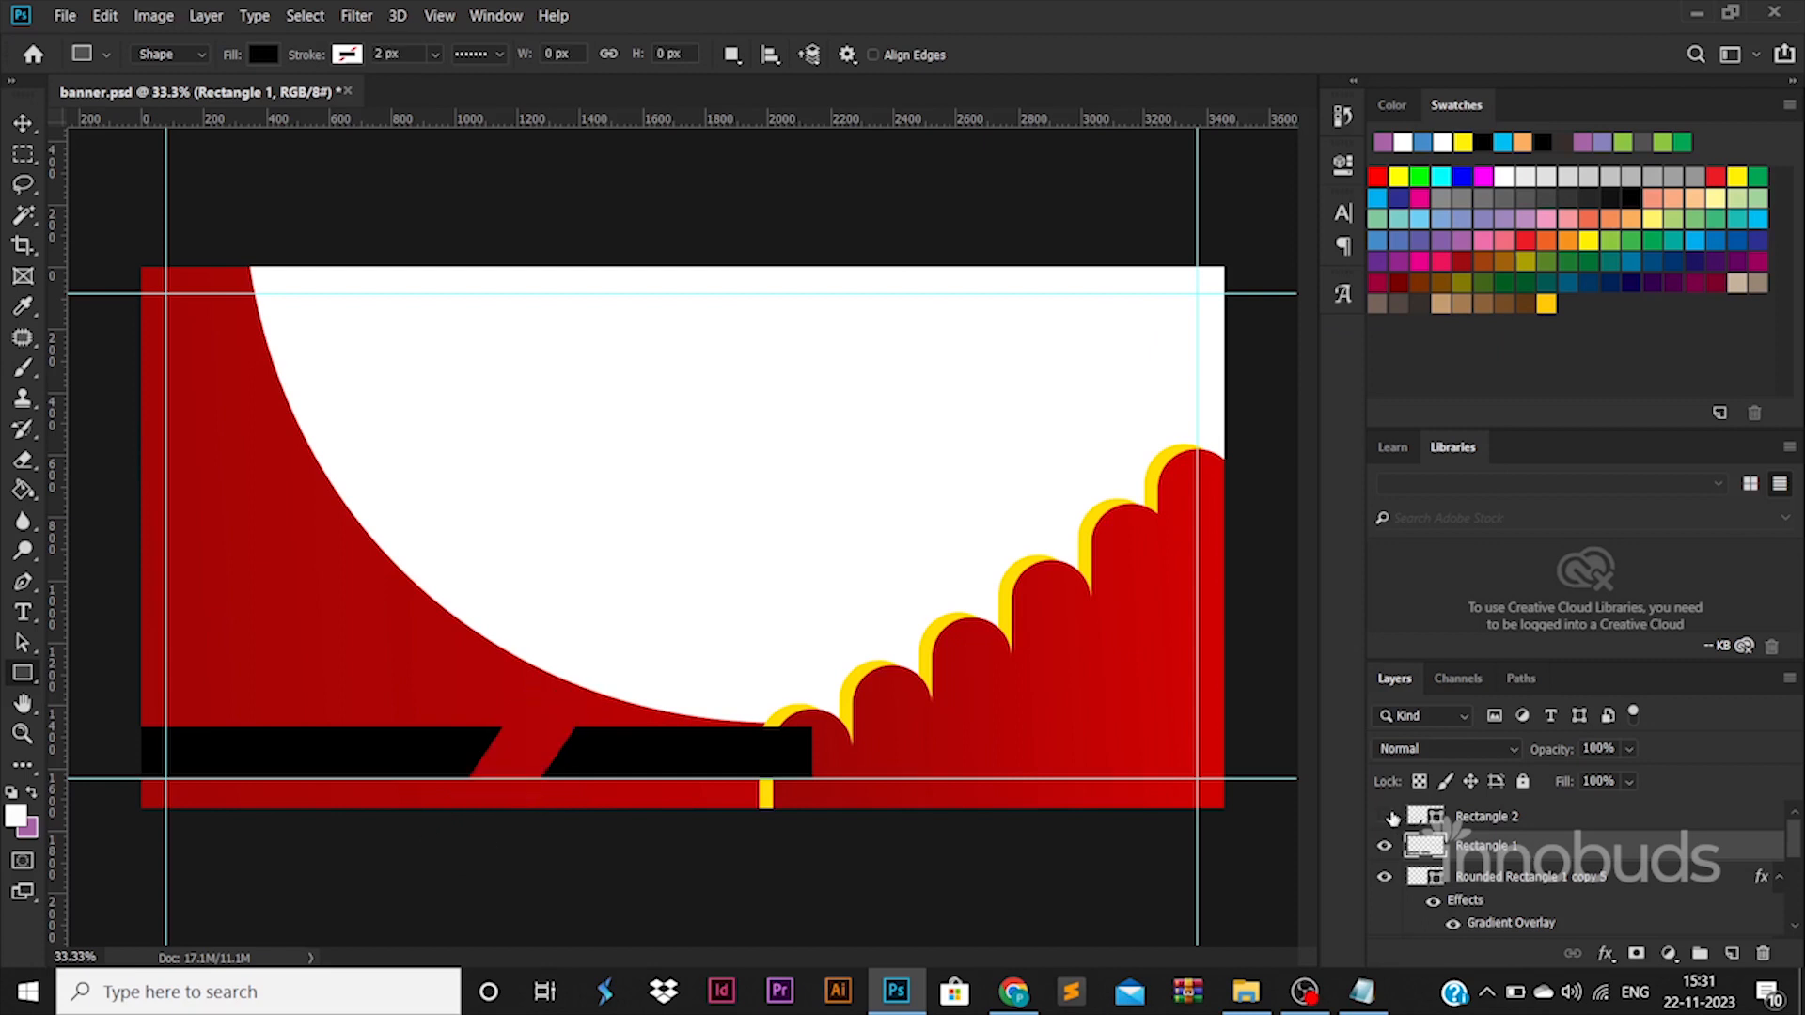
# Delete the piece of the black bar to the right of the diagonal cut using a marquee selection, and deselect.
pyautogui.click(28, 122)
pyautogui.rightClick(691, 752)
pyautogui.press('Escape')
pyautogui.press('m')
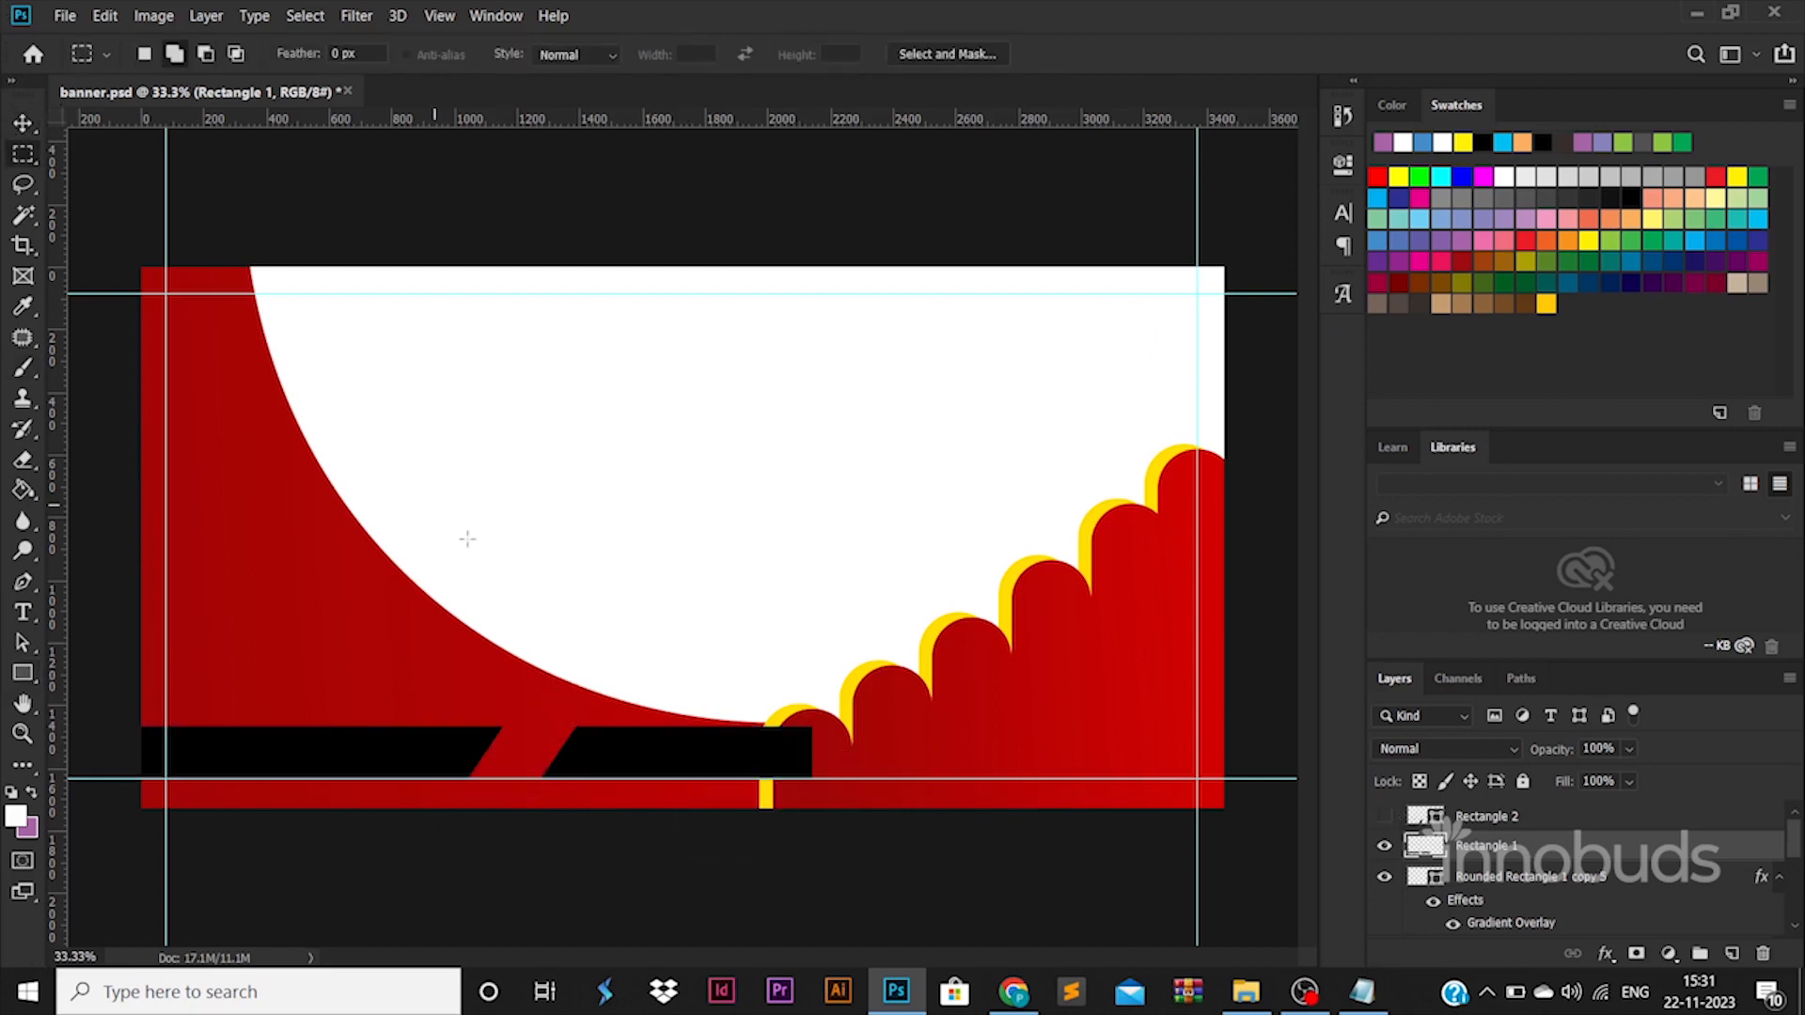
pyautogui.moveTo(535, 643); pyautogui.dragTo(1065, 807)
pyautogui.press('Delete')
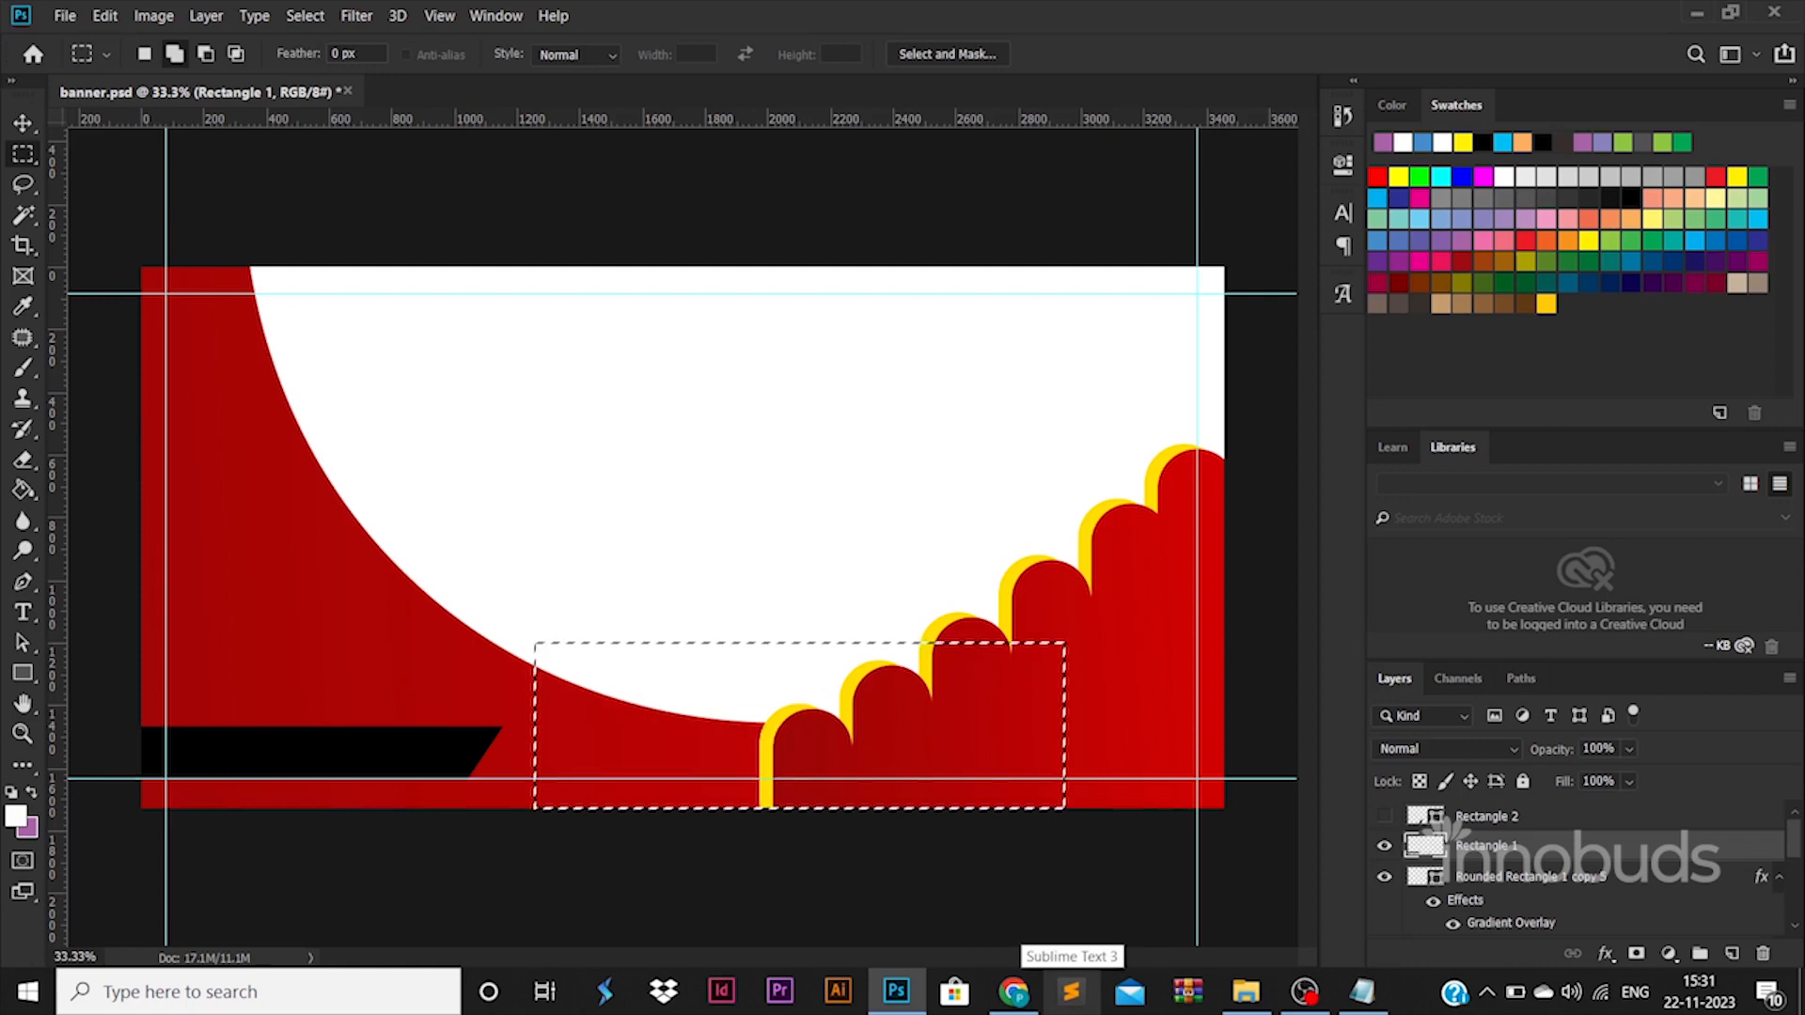
pyautogui.hotkey('ctrl', 'd')
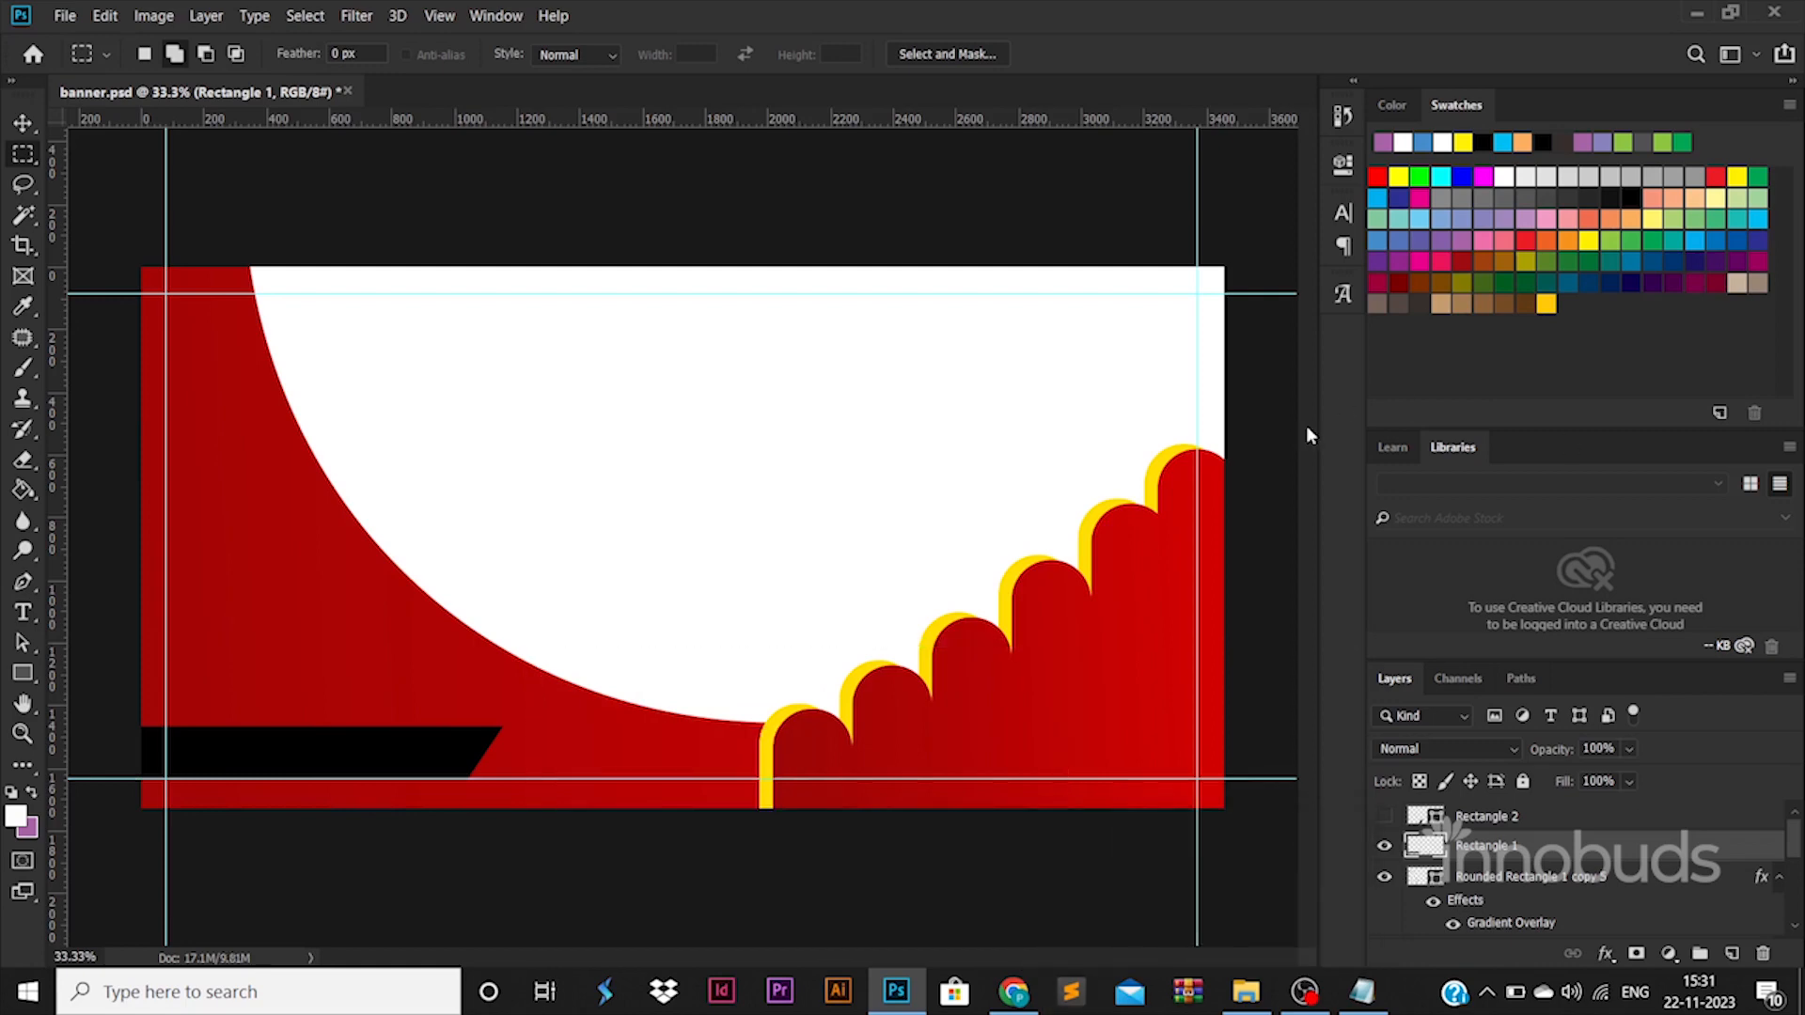
# Try placing a duplicate of the slanted black bar farther right across the base of the staircase.
pyautogui.click(23, 123)
pyautogui.moveTo(504, 753); pyautogui.dragTo(1096, 745)
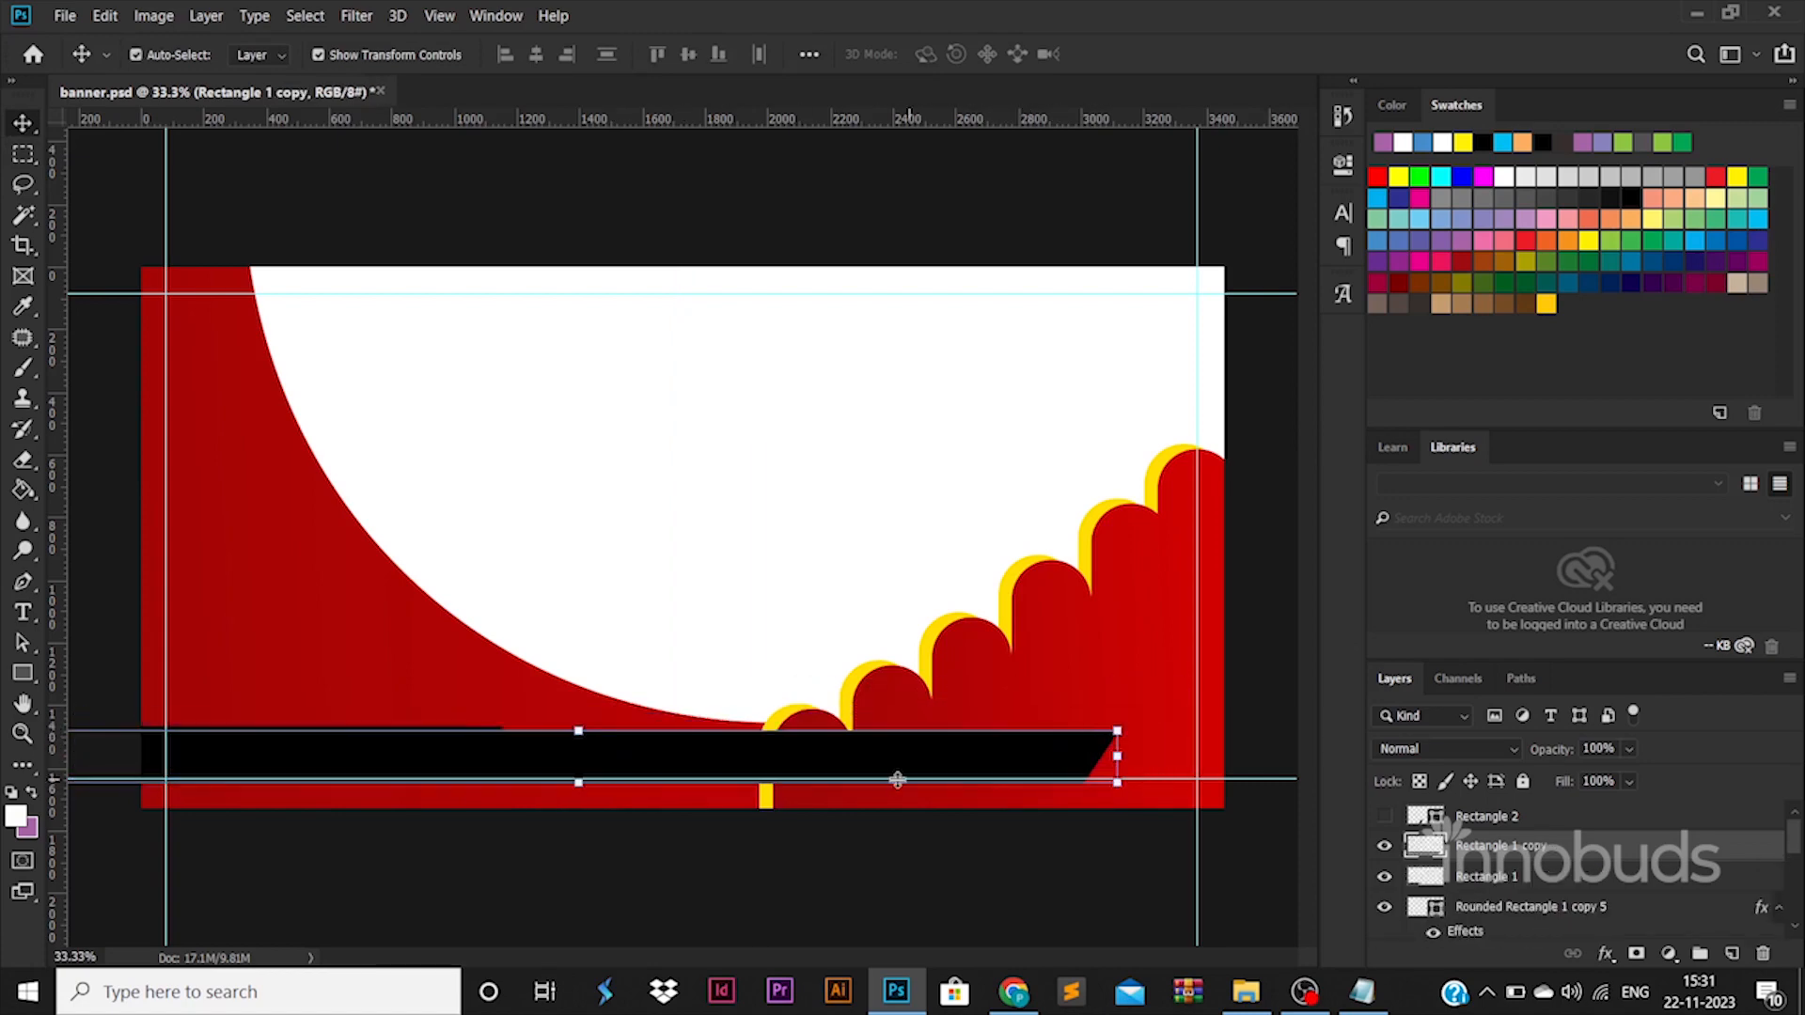
pyautogui.press('Delete')
# Try removing the yellow staircase shape behind the red bars, and undo the deletion.
pyautogui.click(773, 849)
pyautogui.click(763, 732)
pyautogui.press('Delete')
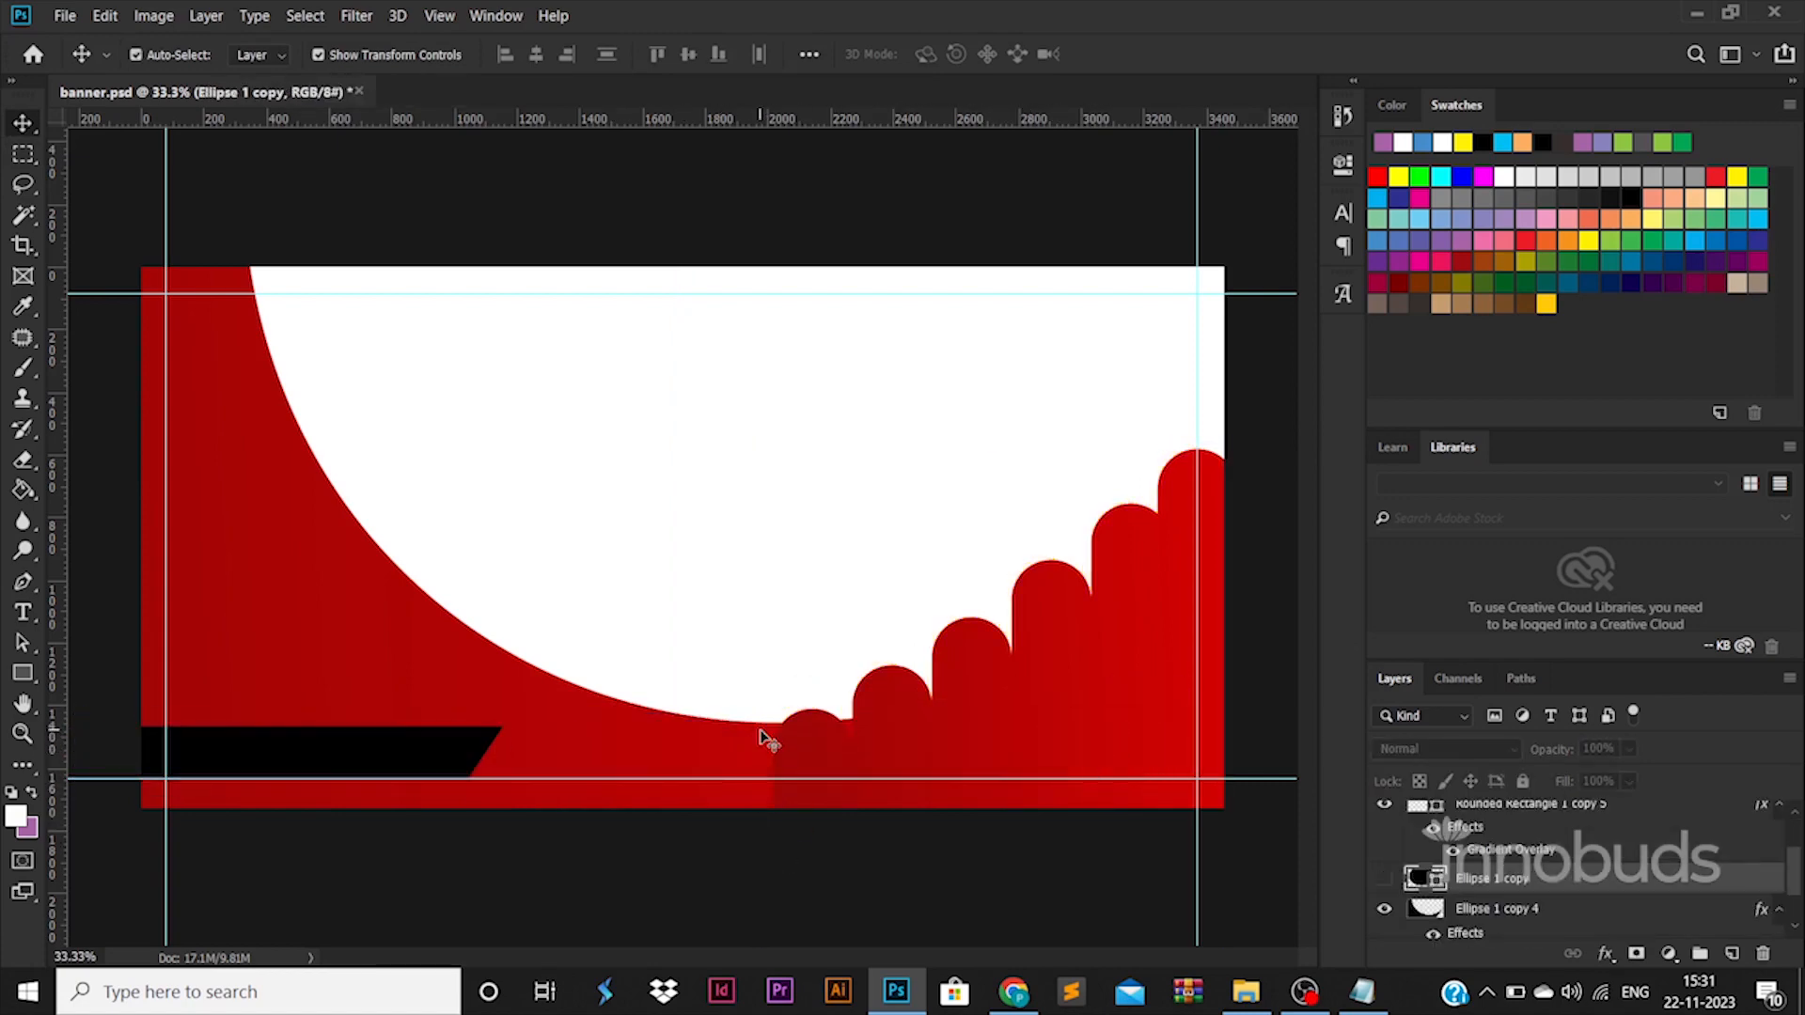
pyautogui.click(673, 769)
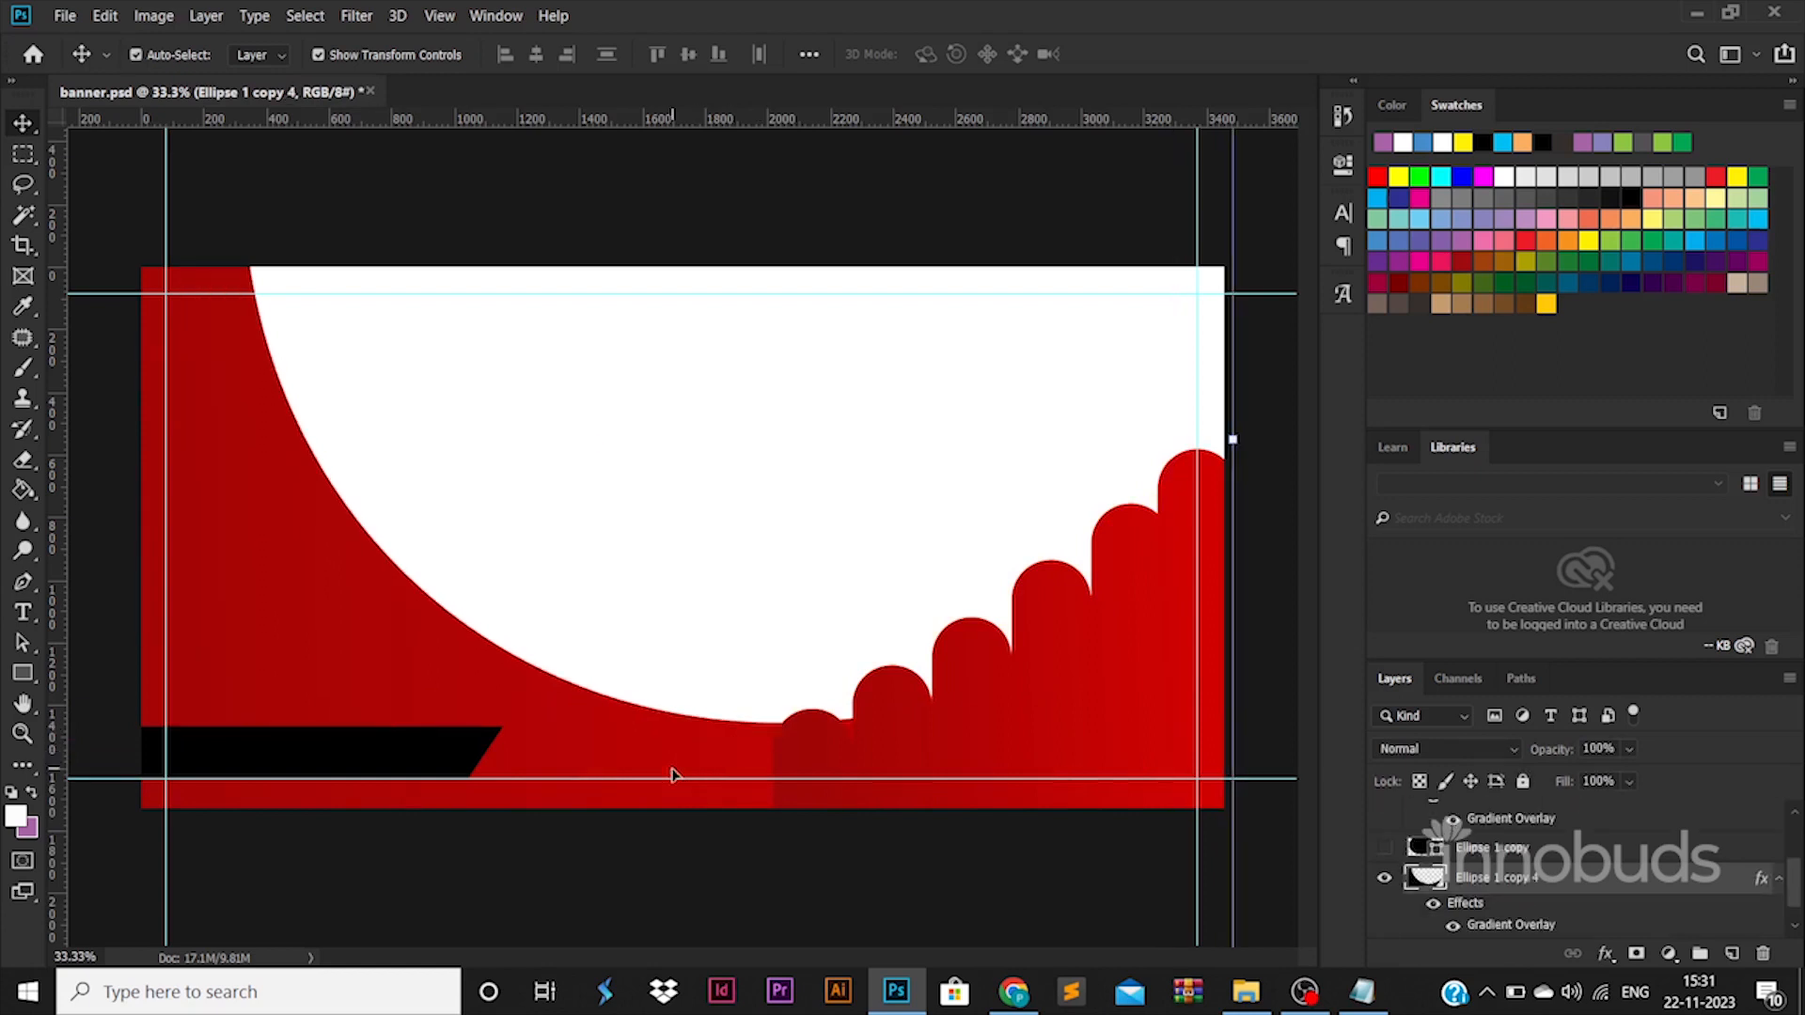
pyautogui.hotkey('ctrl', 'z')
pyautogui.click(839, 879)
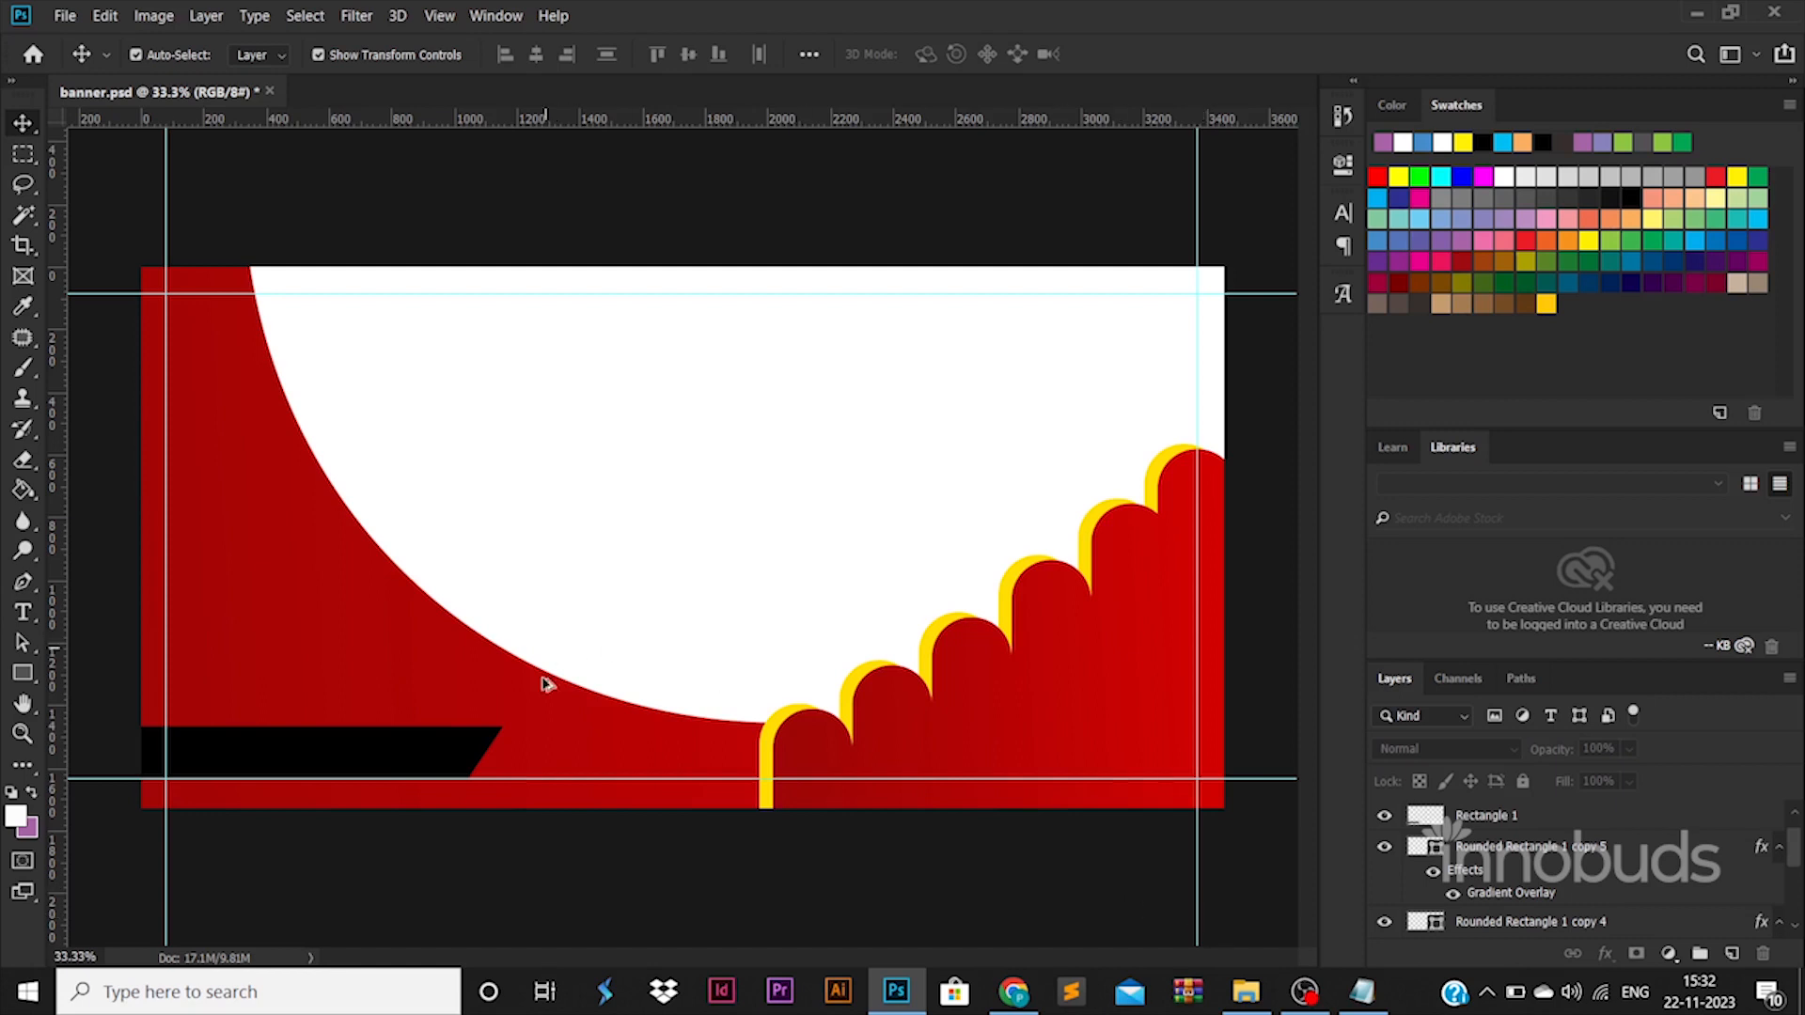
# Duplicate the red crescent with an offset toward the upper right and move the duplicate's layer below the original.
pyautogui.moveTo(545, 683); pyautogui.dragTo(658, 676)
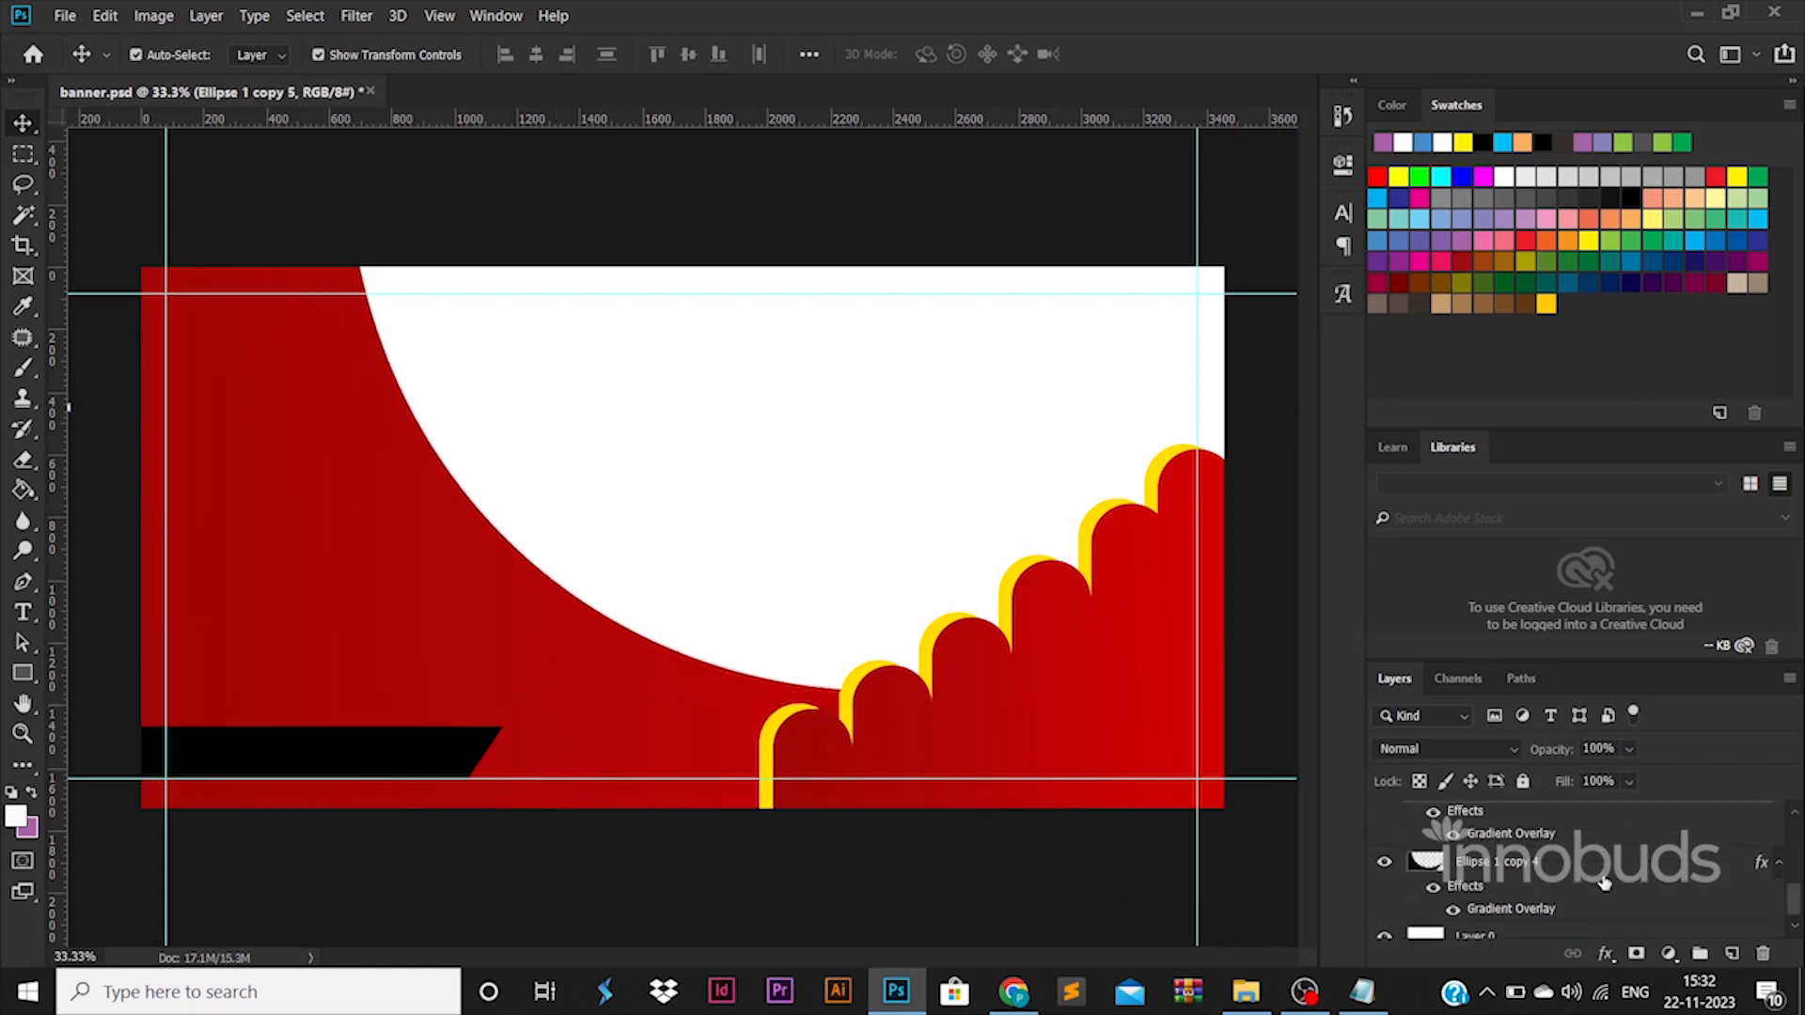
pyautogui.scroll(1, 1579, 876)
pyautogui.moveTo(1541, 851); pyautogui.dragTo(1512, 900)
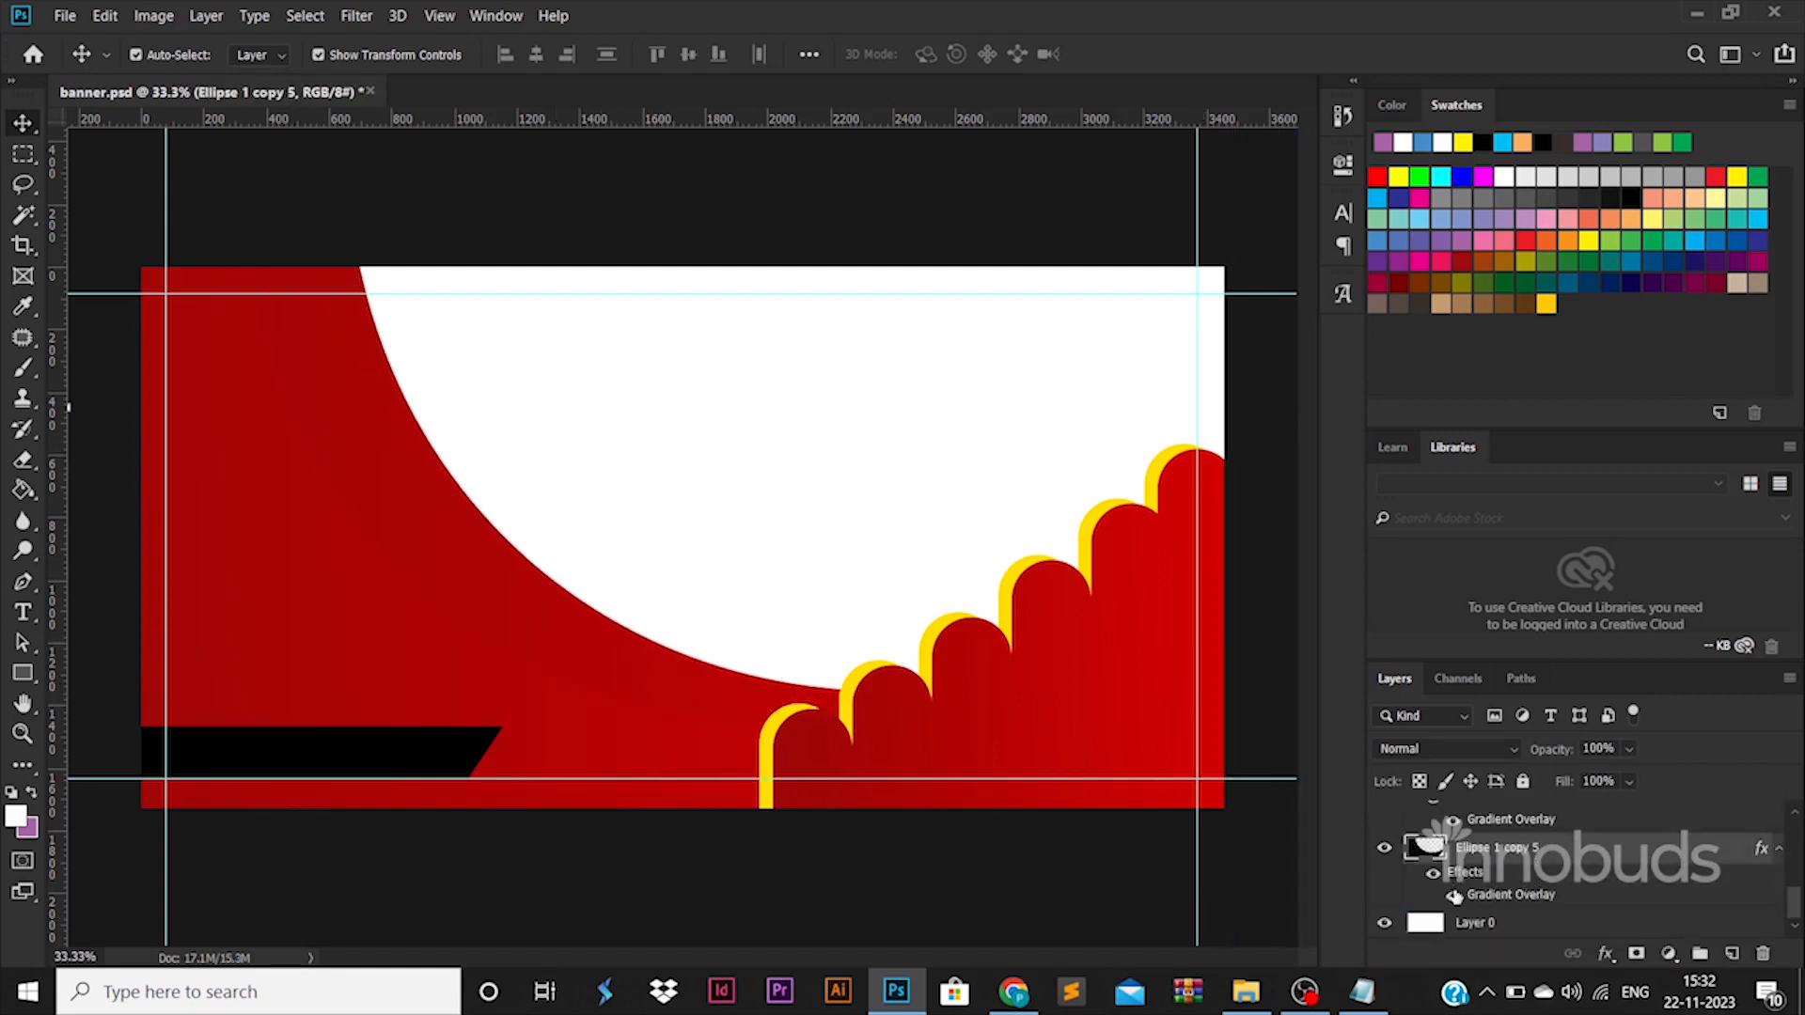
pyautogui.click(1454, 895)
pyautogui.click(1454, 896)
# Add a black drop shadow to the original crescent with 26% opacity, 5 px distance, 28% spread and 90 px size.
pyautogui.click(329, 602)
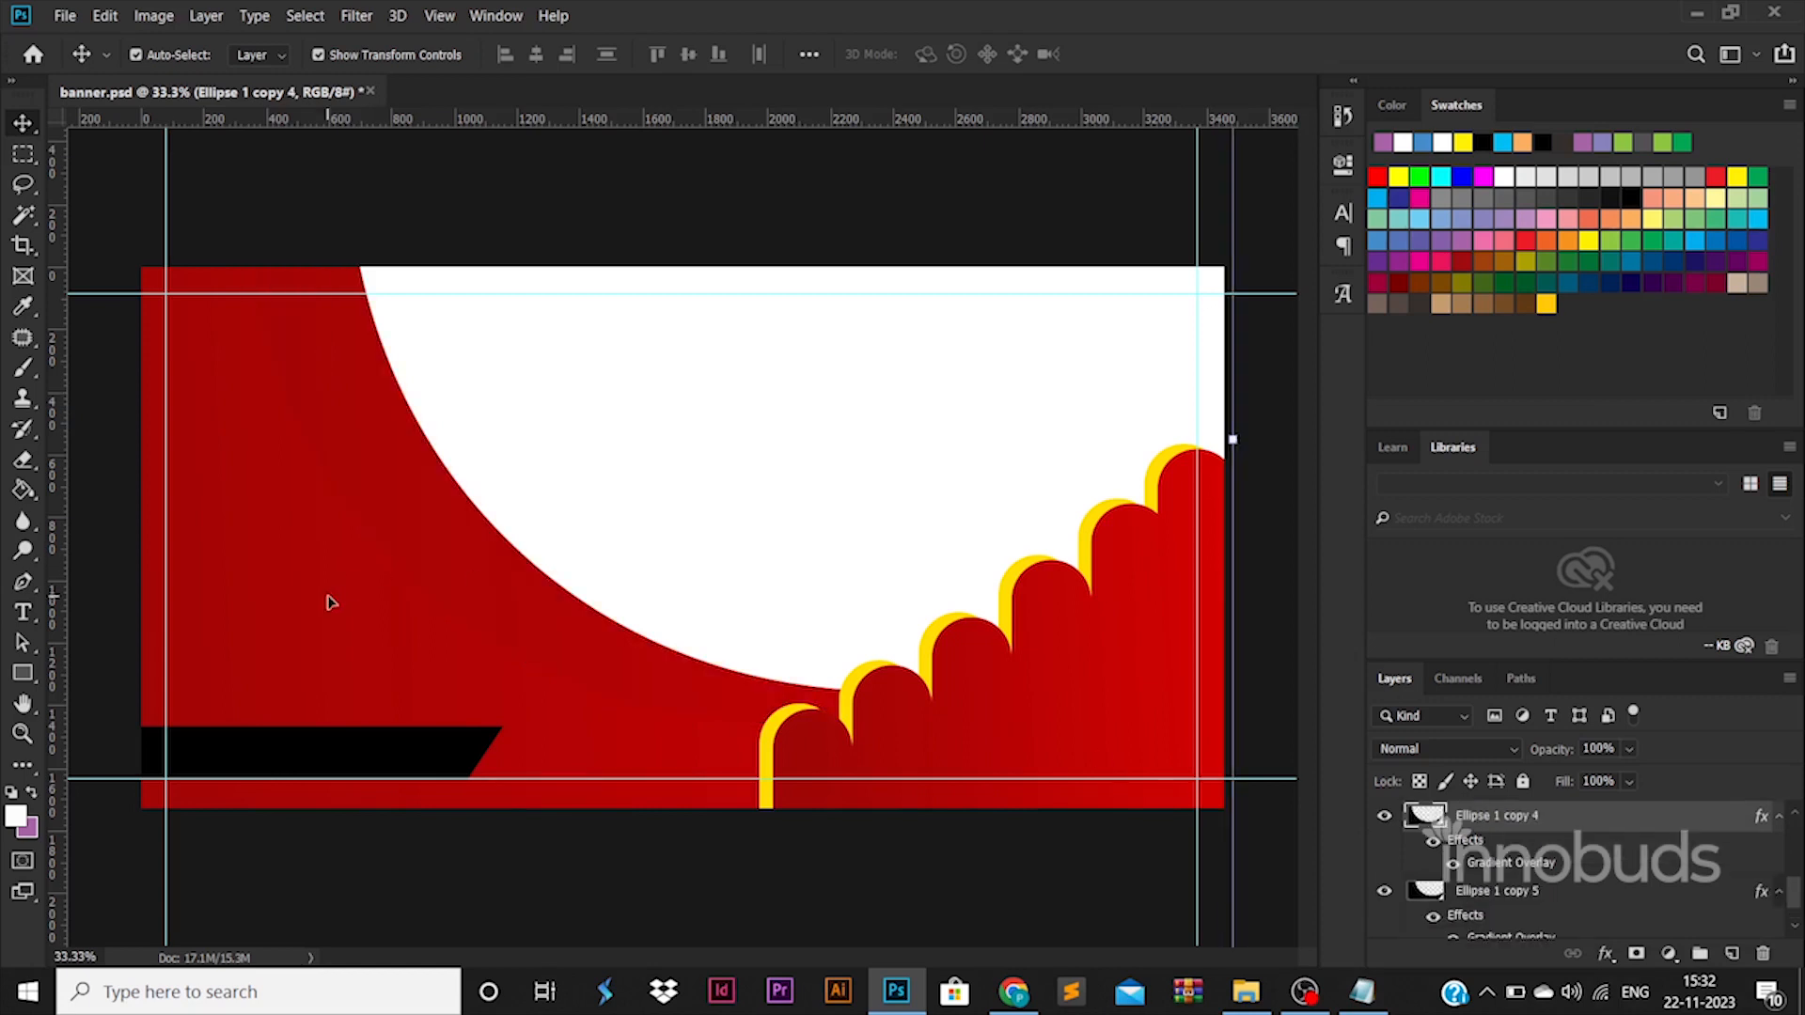
pyautogui.doubleClick(1598, 824)
pyautogui.click(978, 776)
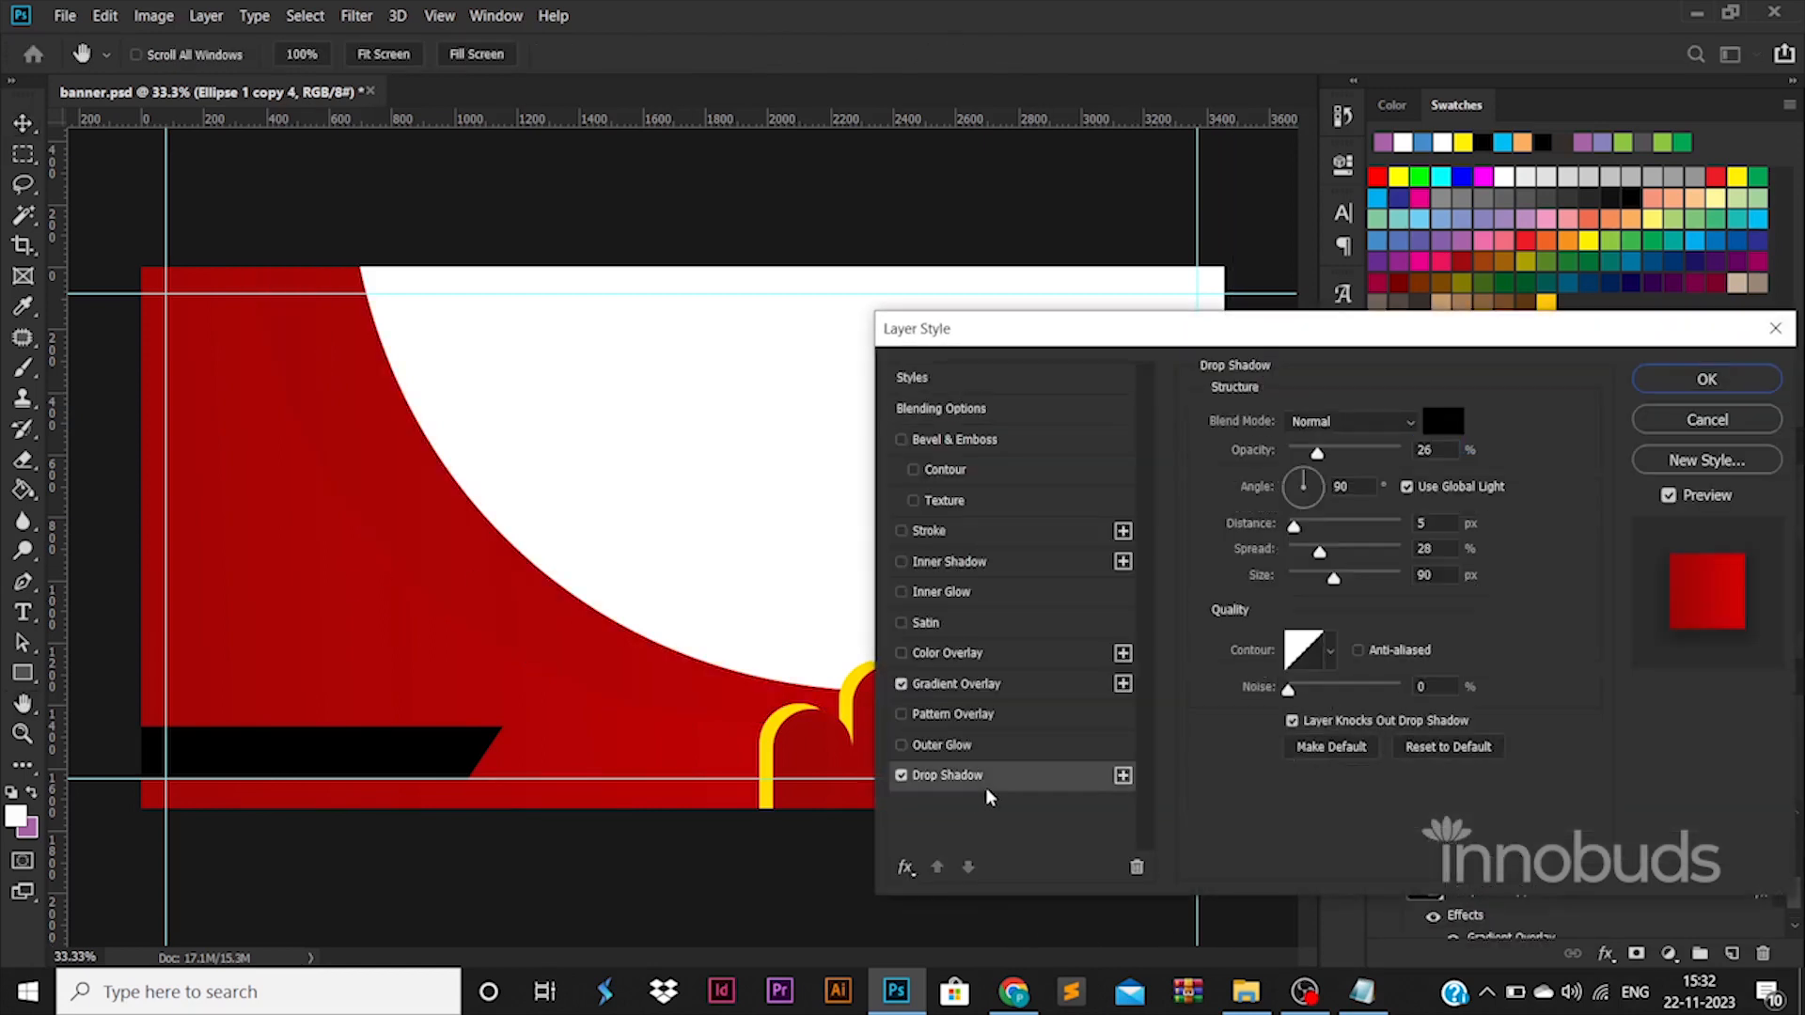
pyautogui.click(1700, 379)
# Rotate the second crescent clockwise so its end meets the first staircase bar, and add another duplicate offset to the right.
pyautogui.click(644, 660)
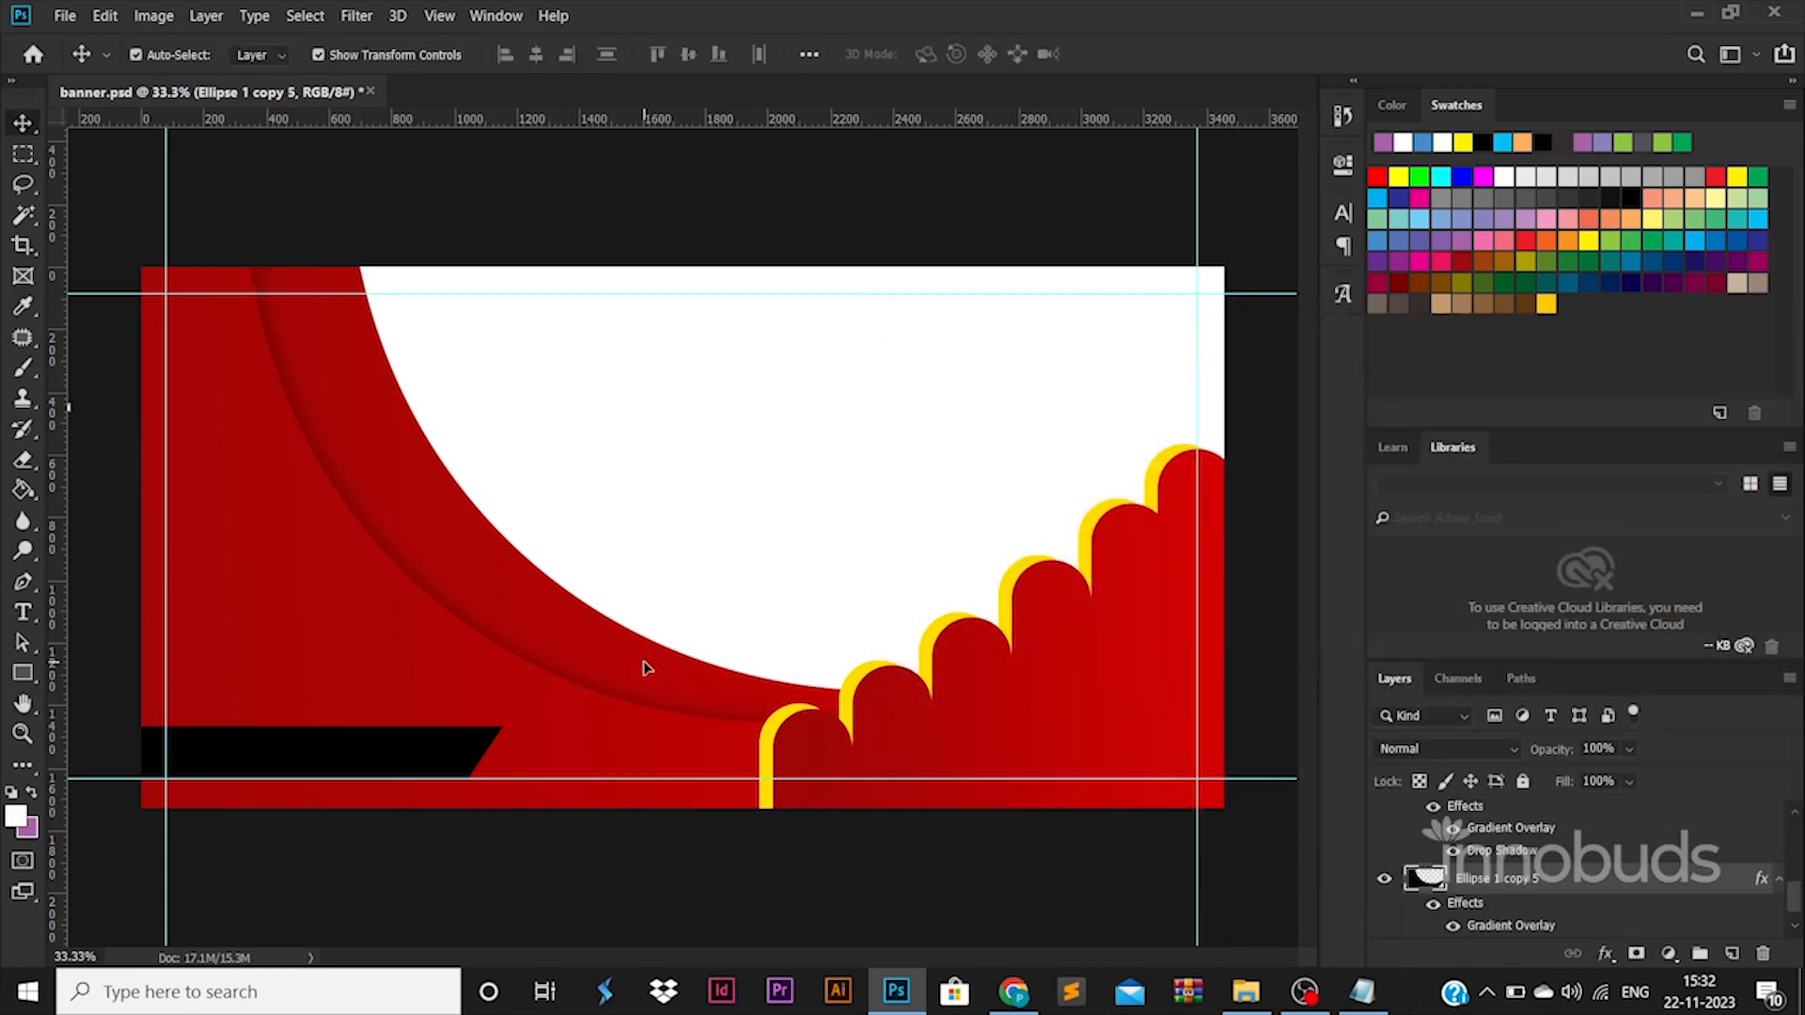
pyautogui.hotkey('ctrl', 't')
pyautogui.hotkey('ctrl', '0')
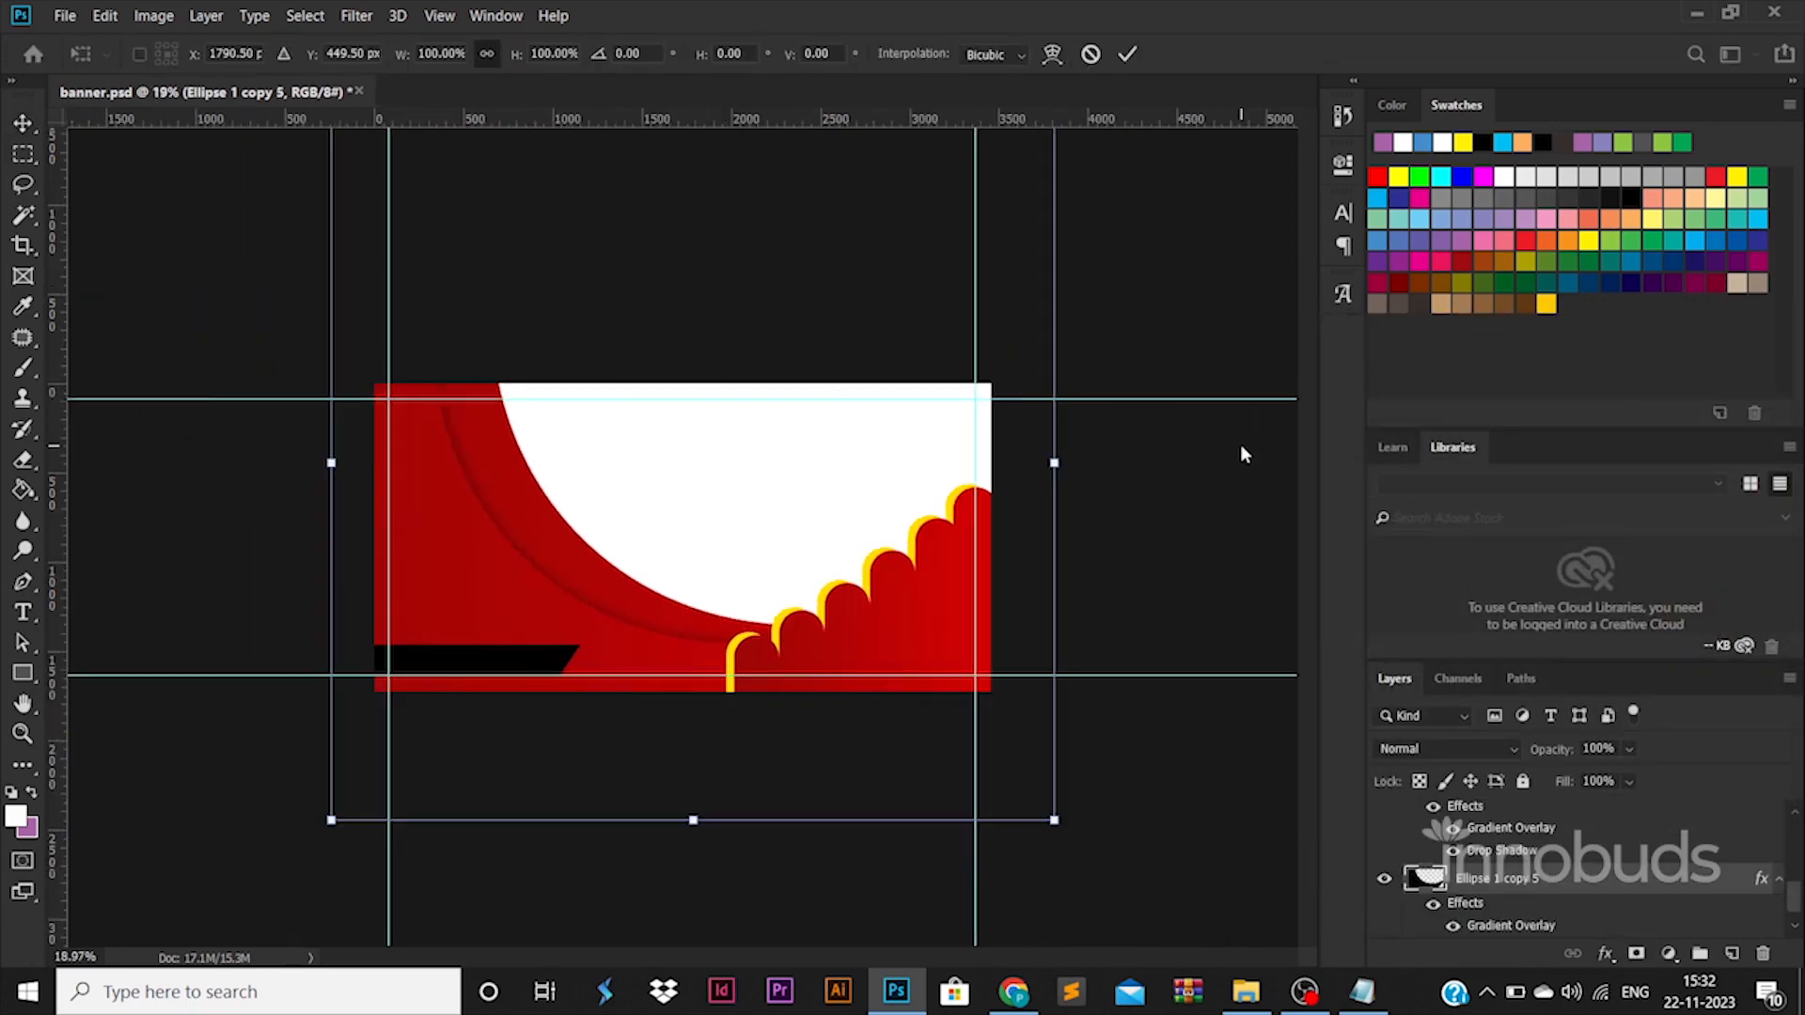
pyautogui.moveTo(1126, 427); pyautogui.dragTo(1132, 560)
pyautogui.press('Return')
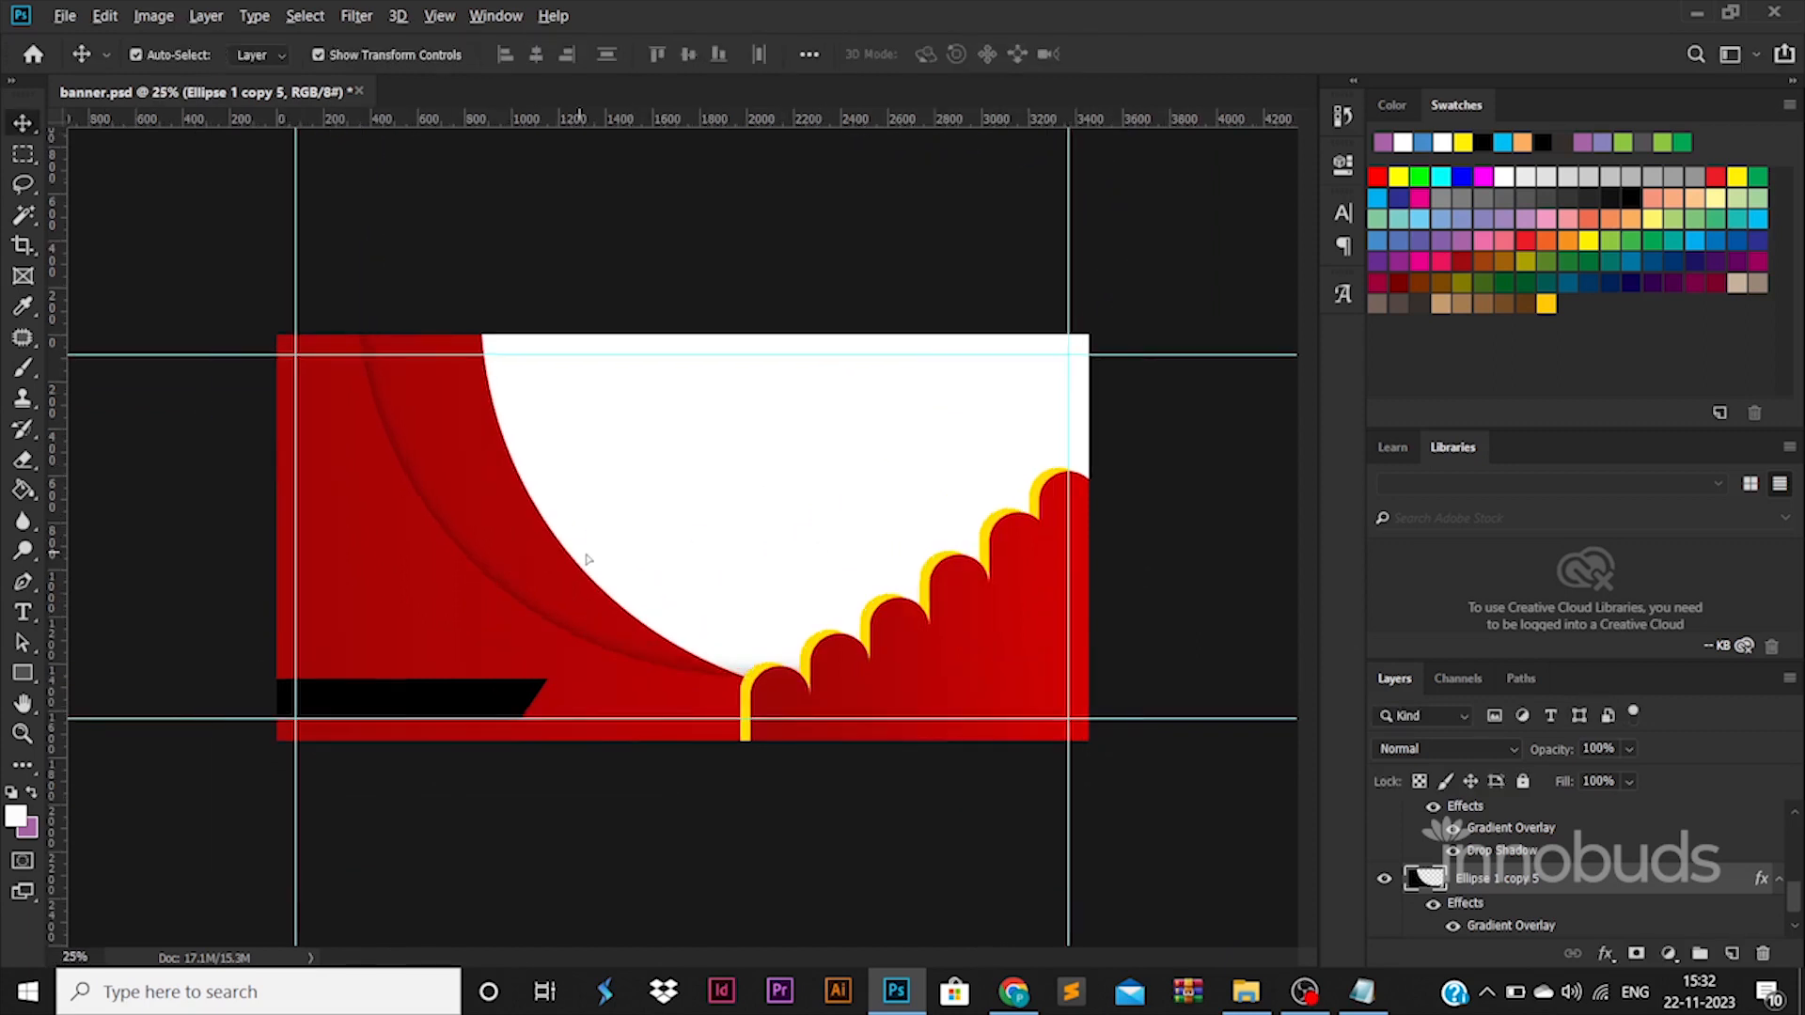
pyautogui.hotkey('ctrl', '+')
pyautogui.scroll(-1, 1547, 897)
# Add a black drop shadow to the second crescent with 26% opacity, 5 px distance, 28% spread and 90 px size.
pyautogui.click(1547, 896)
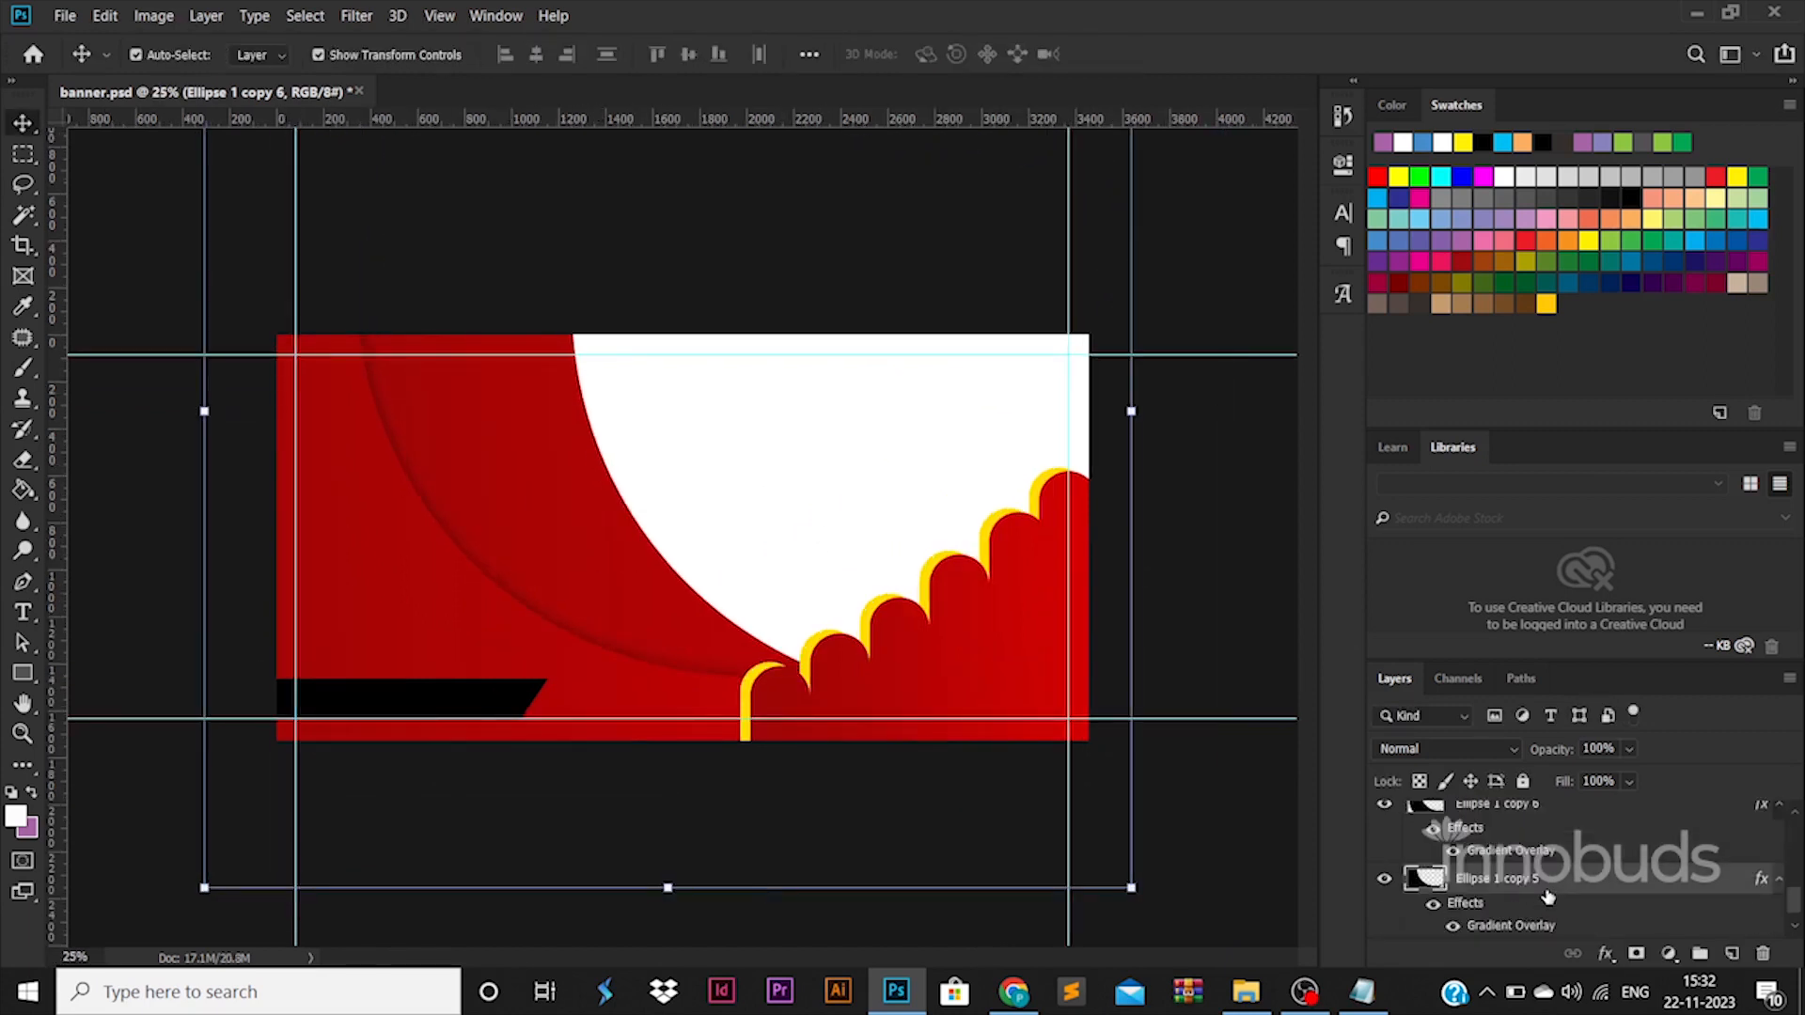
pyautogui.doubleClick(1548, 897)
pyautogui.click(1034, 777)
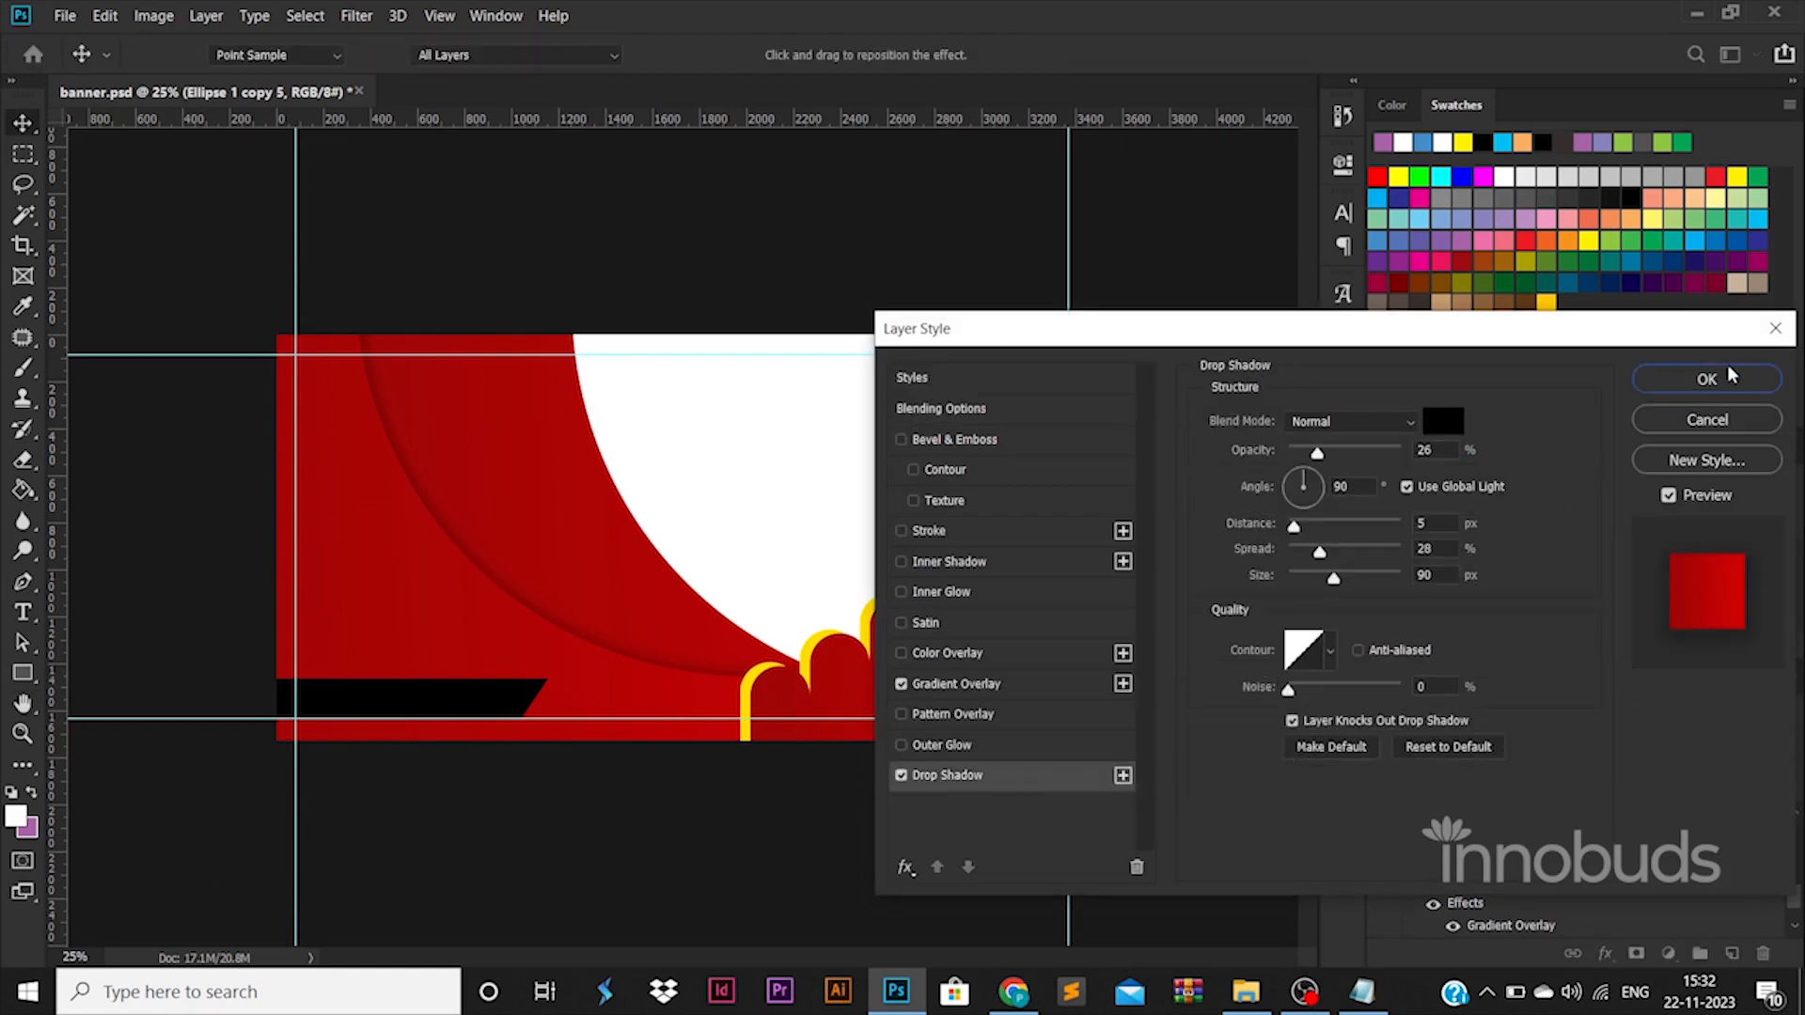
pyautogui.click(1706, 379)
# Move the third crescent's layer behind the second crescent and rotate it clockwise by about 2.4°.
pyautogui.scroll(-1, 1529, 896)
pyautogui.click(1530, 896)
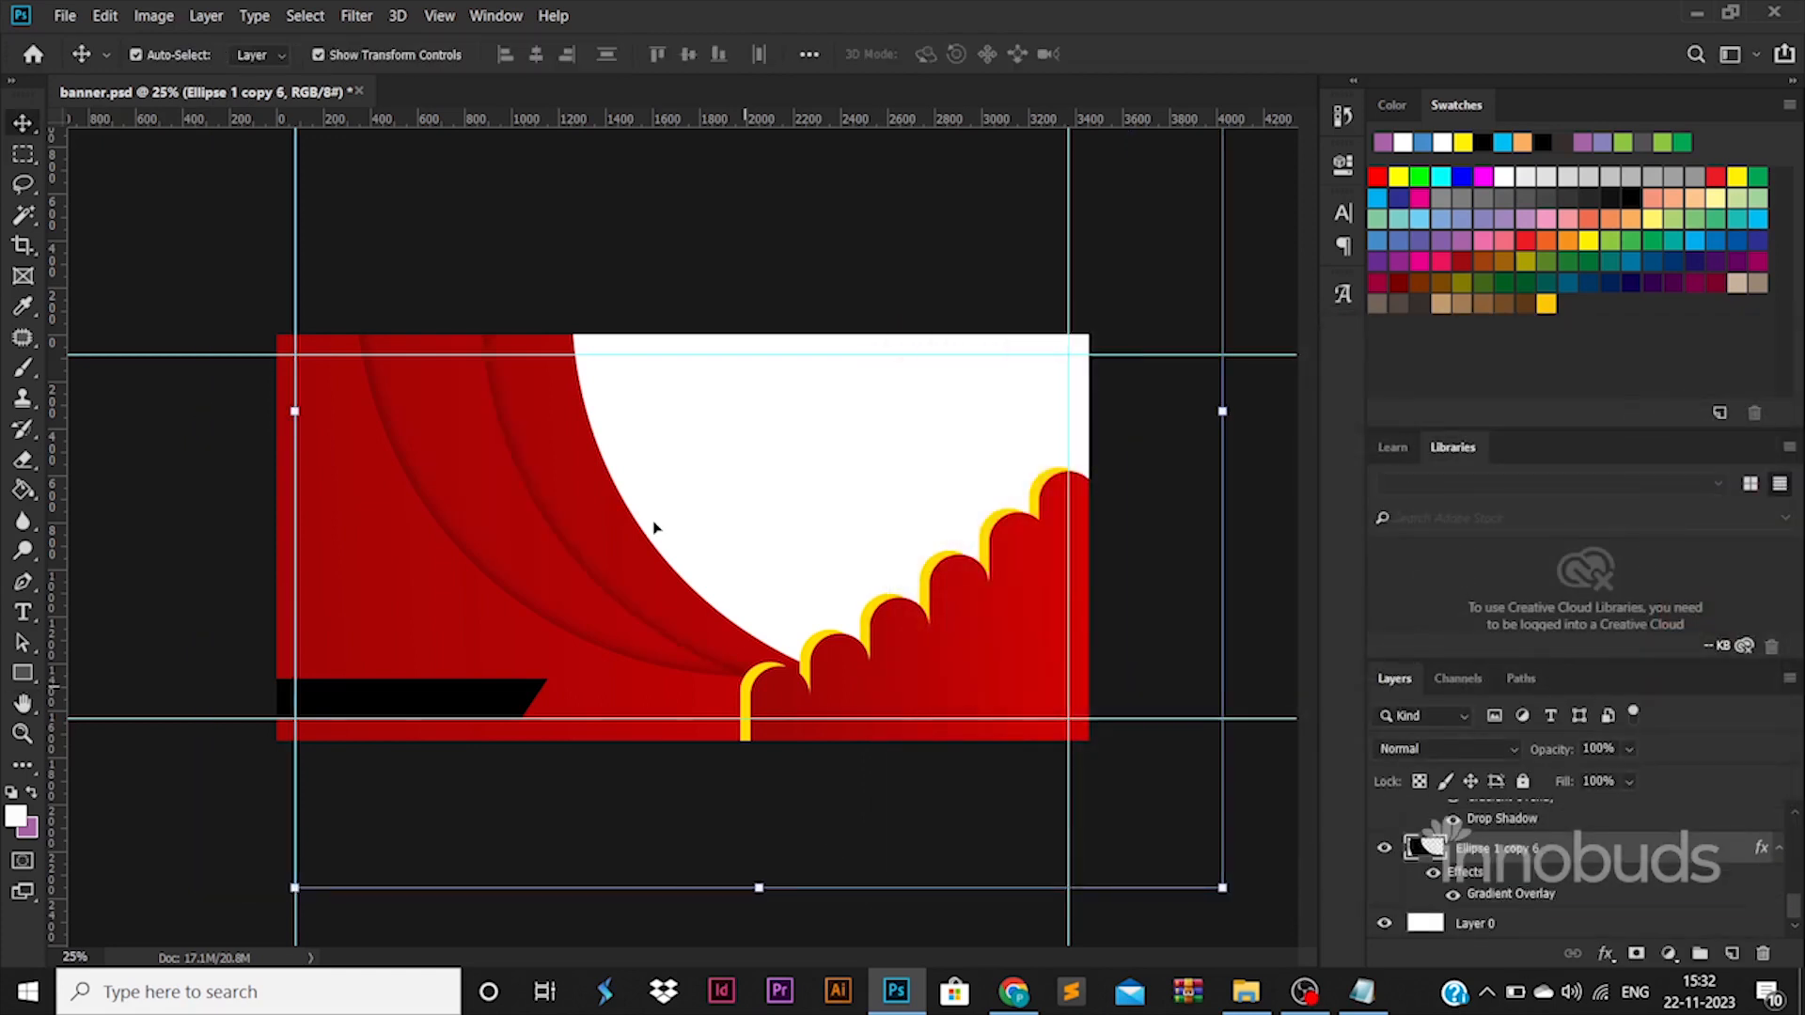
pyautogui.hotkey('ctrl', 't')
pyautogui.moveTo(1261, 758); pyautogui.dragTo(1259, 775)
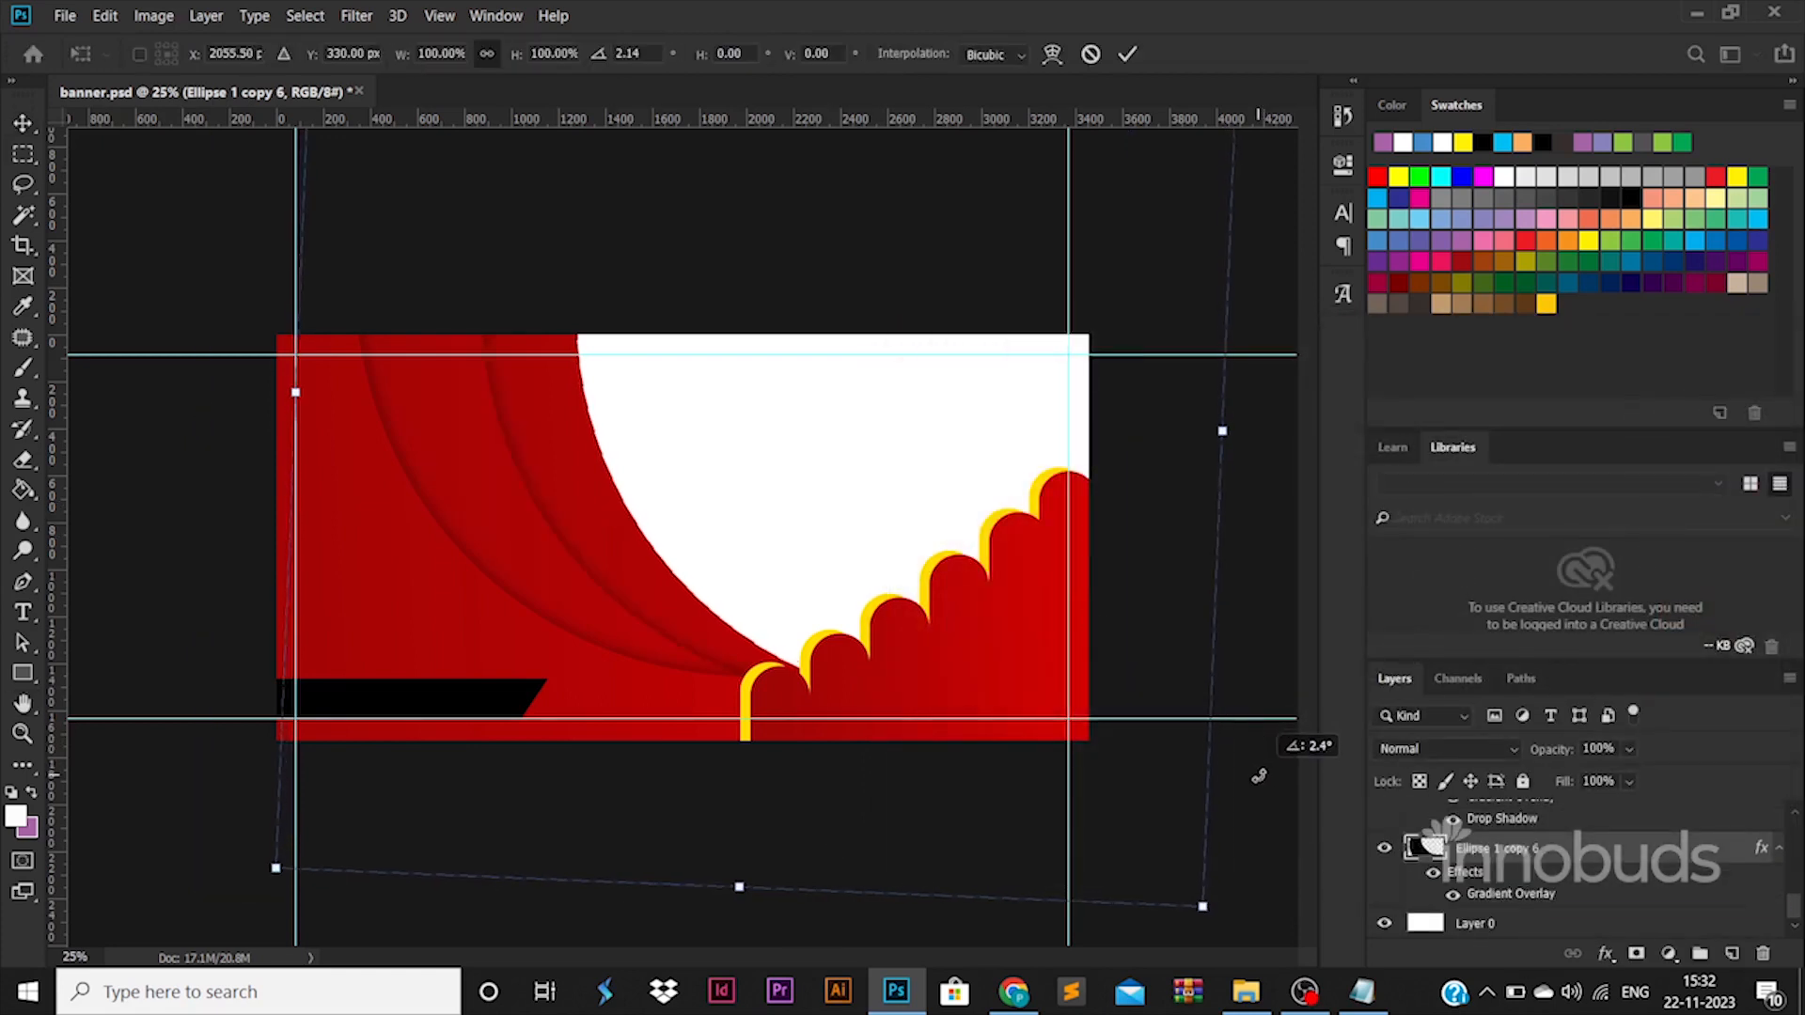
pyautogui.hotkey('ctrl', 'z')
pyautogui.press('Escape')
pyautogui.click(541, 558)
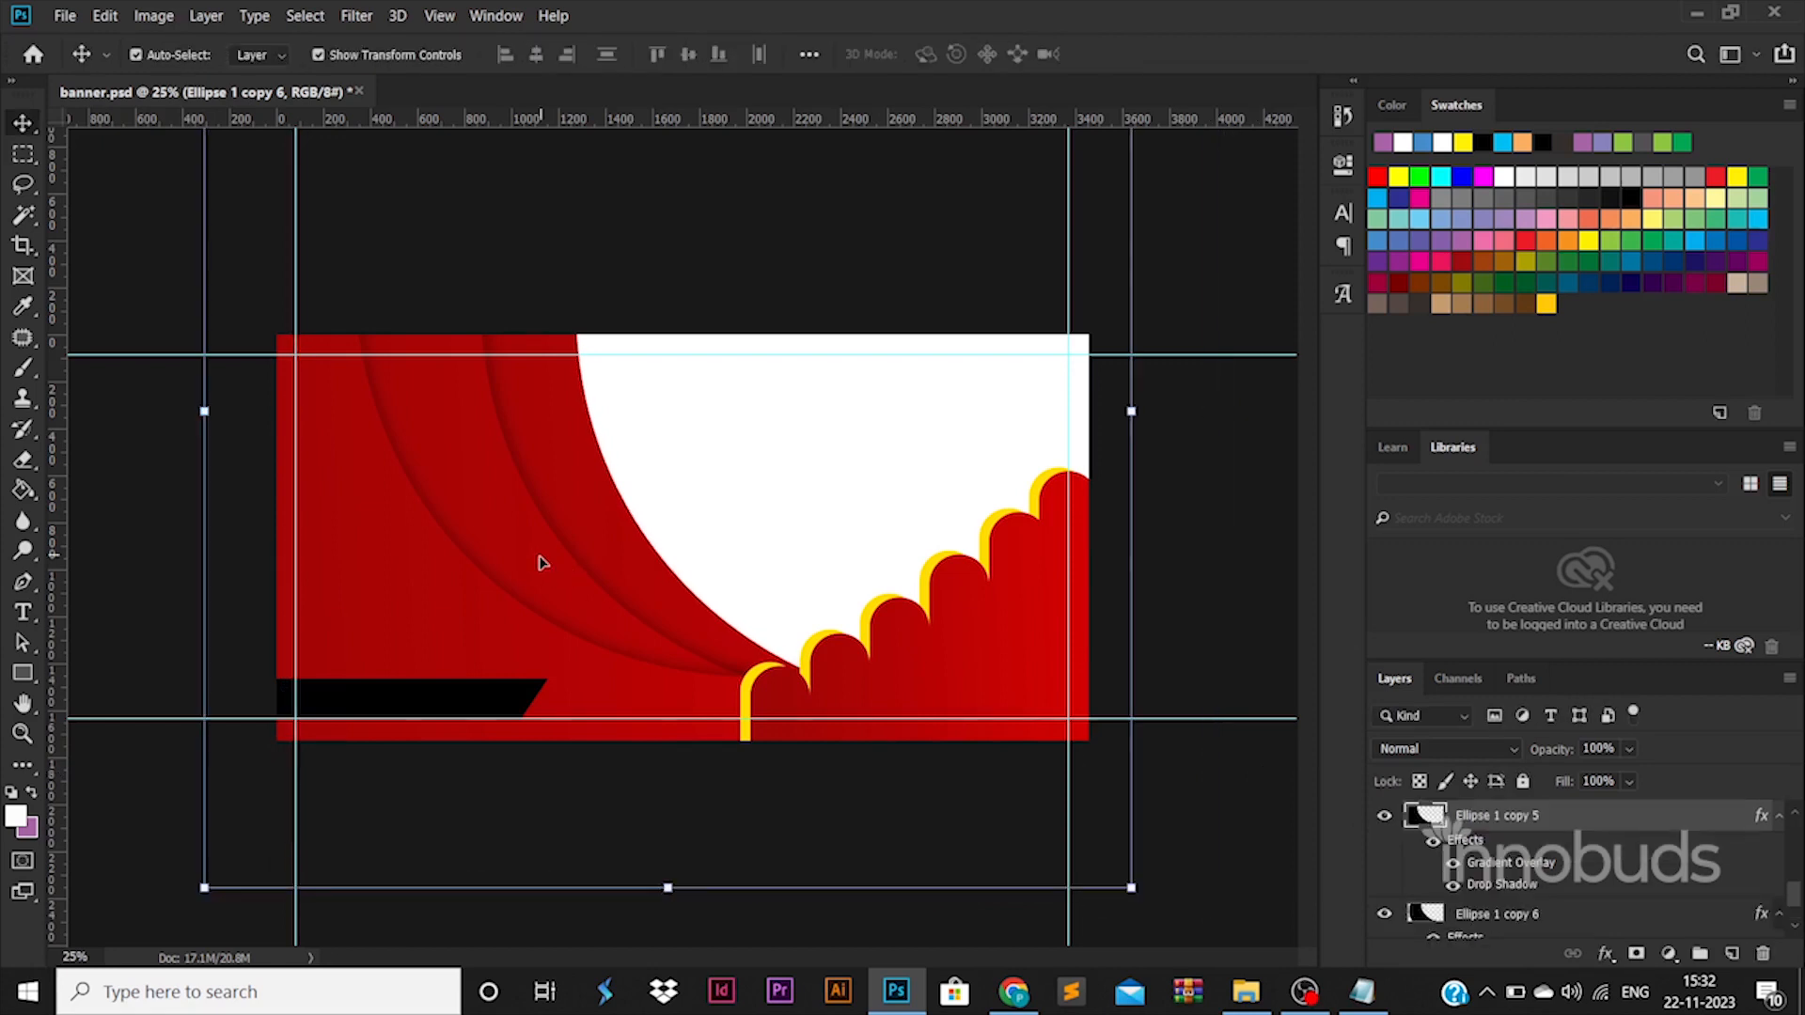
# Change the second crescent's gradient overlay by setting its dark end stop to bright red.
pyautogui.doubleClick(1479, 863)
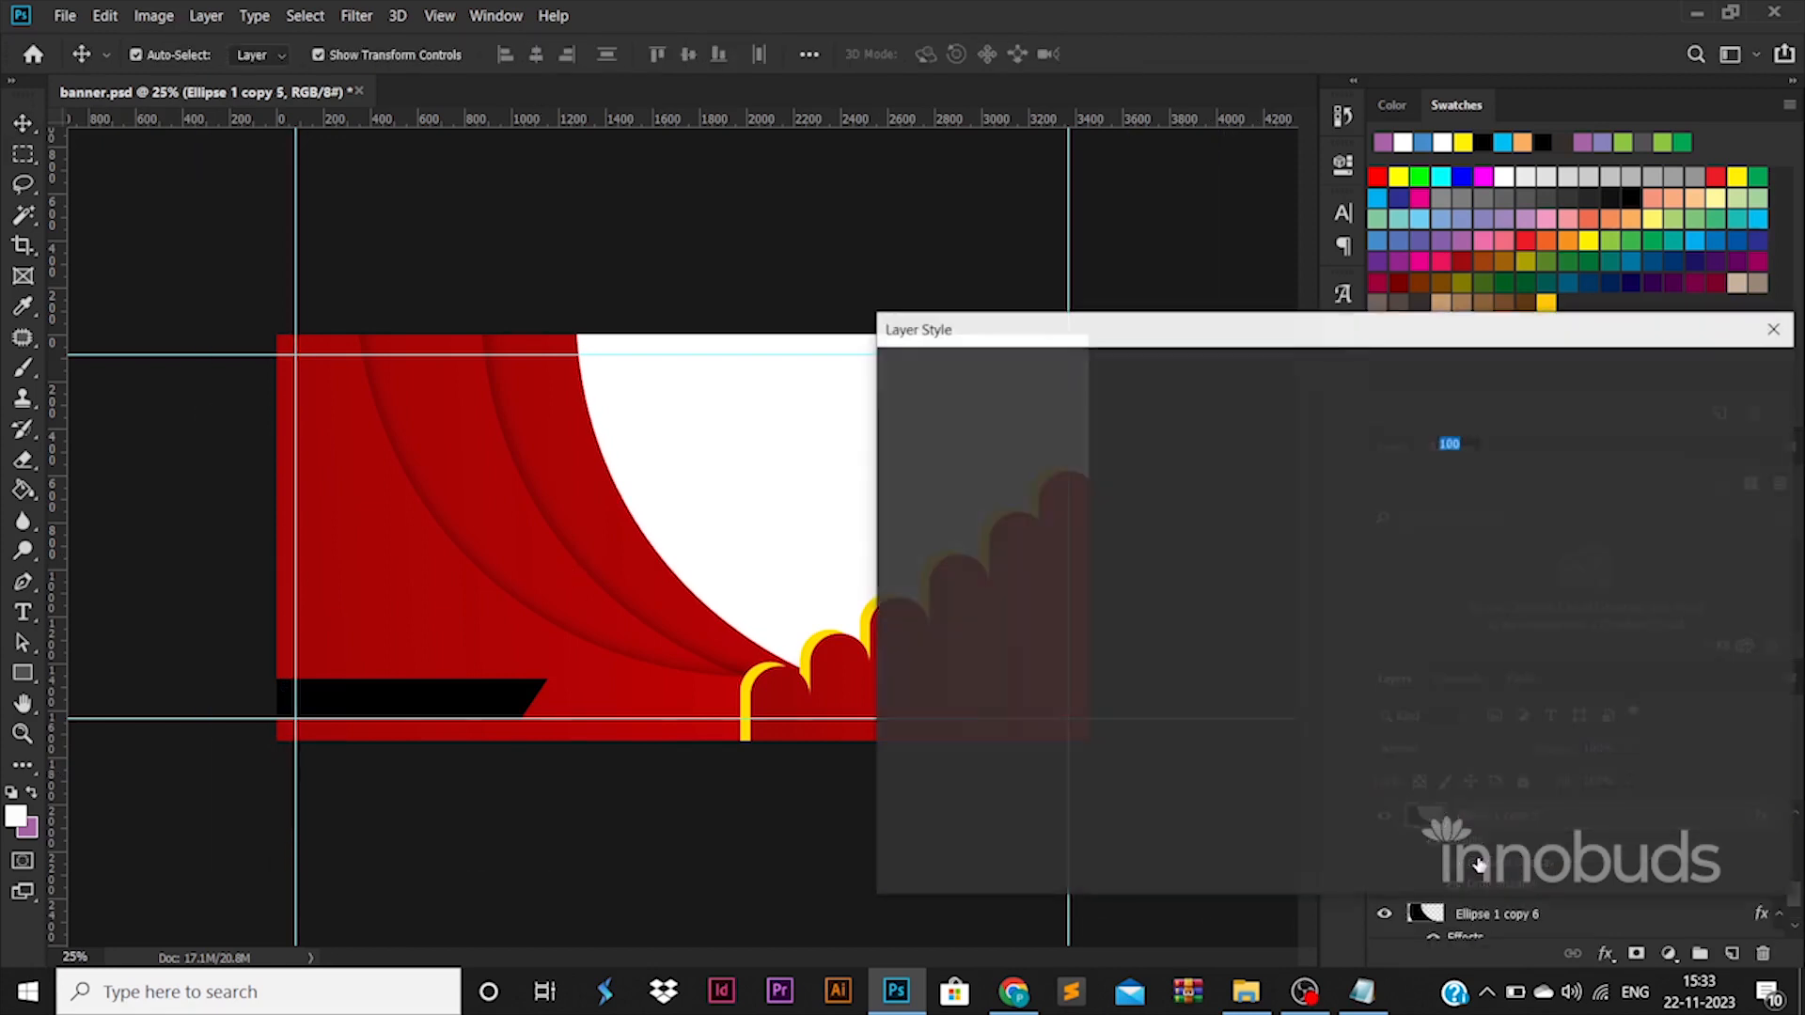
pyautogui.click(1331, 471)
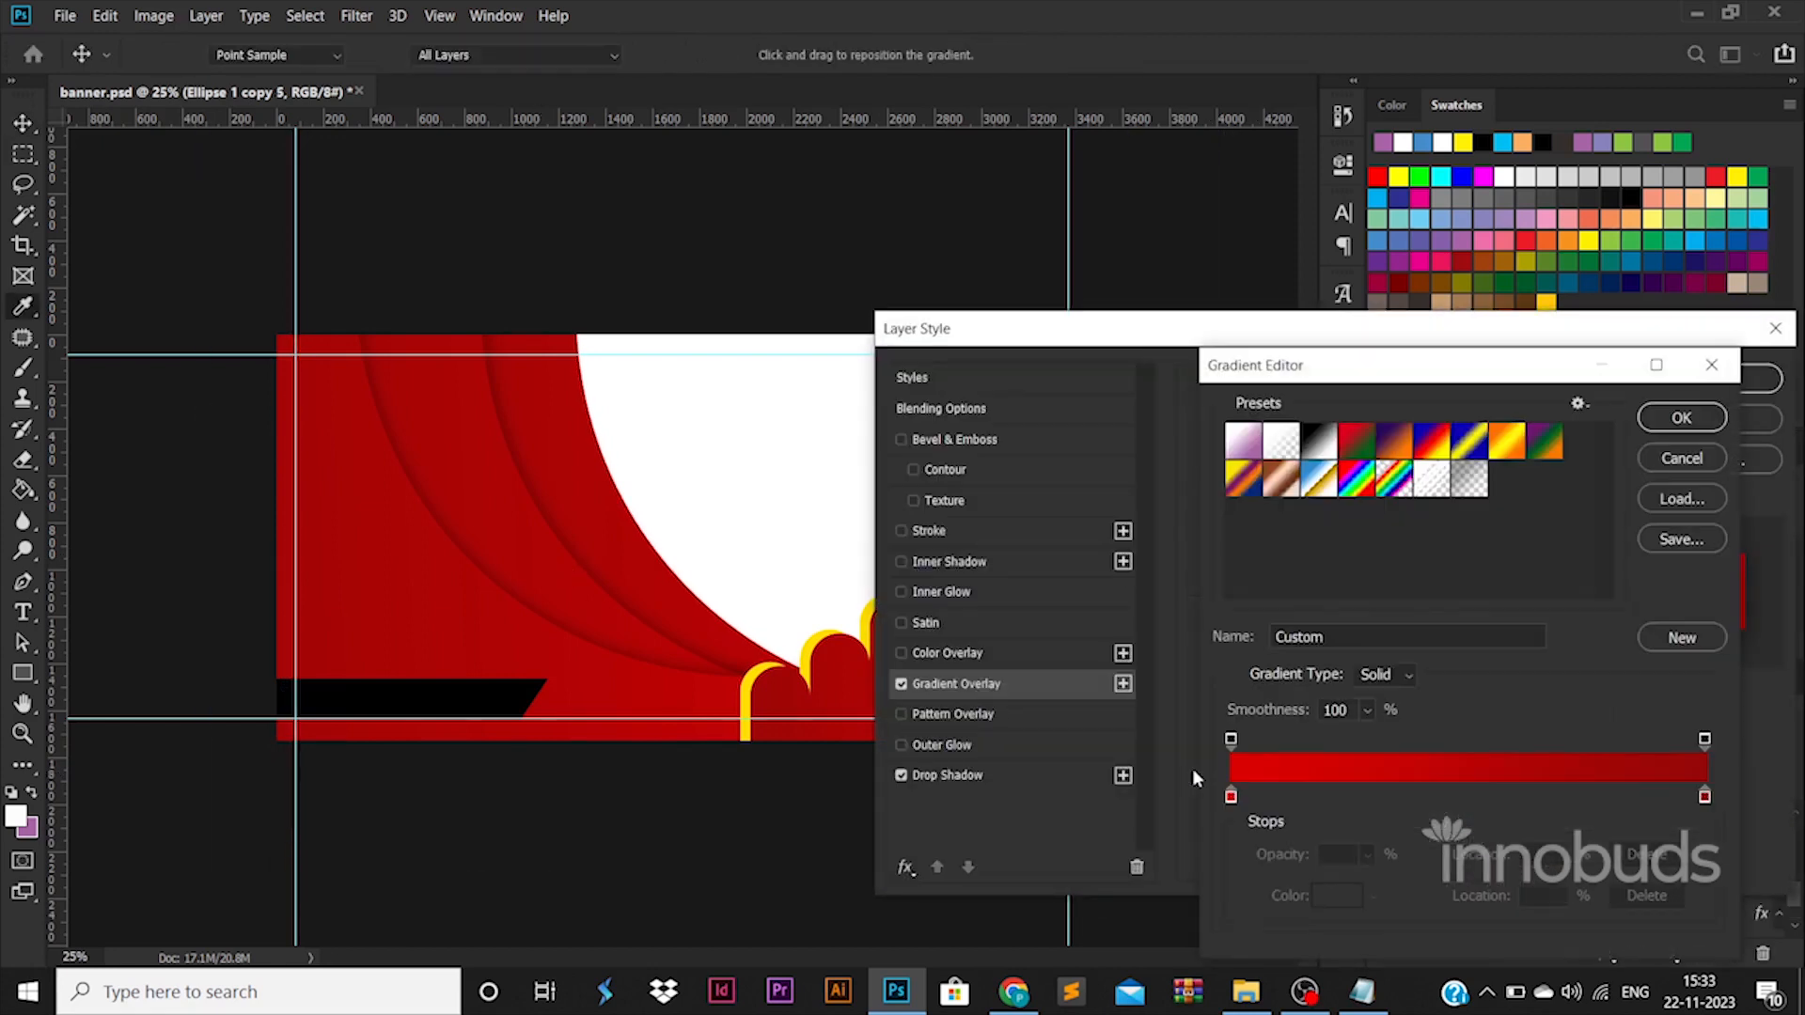
pyautogui.doubleClick(1704, 798)
pyautogui.moveTo(1415, 479); pyautogui.dragTo(1467, 430)
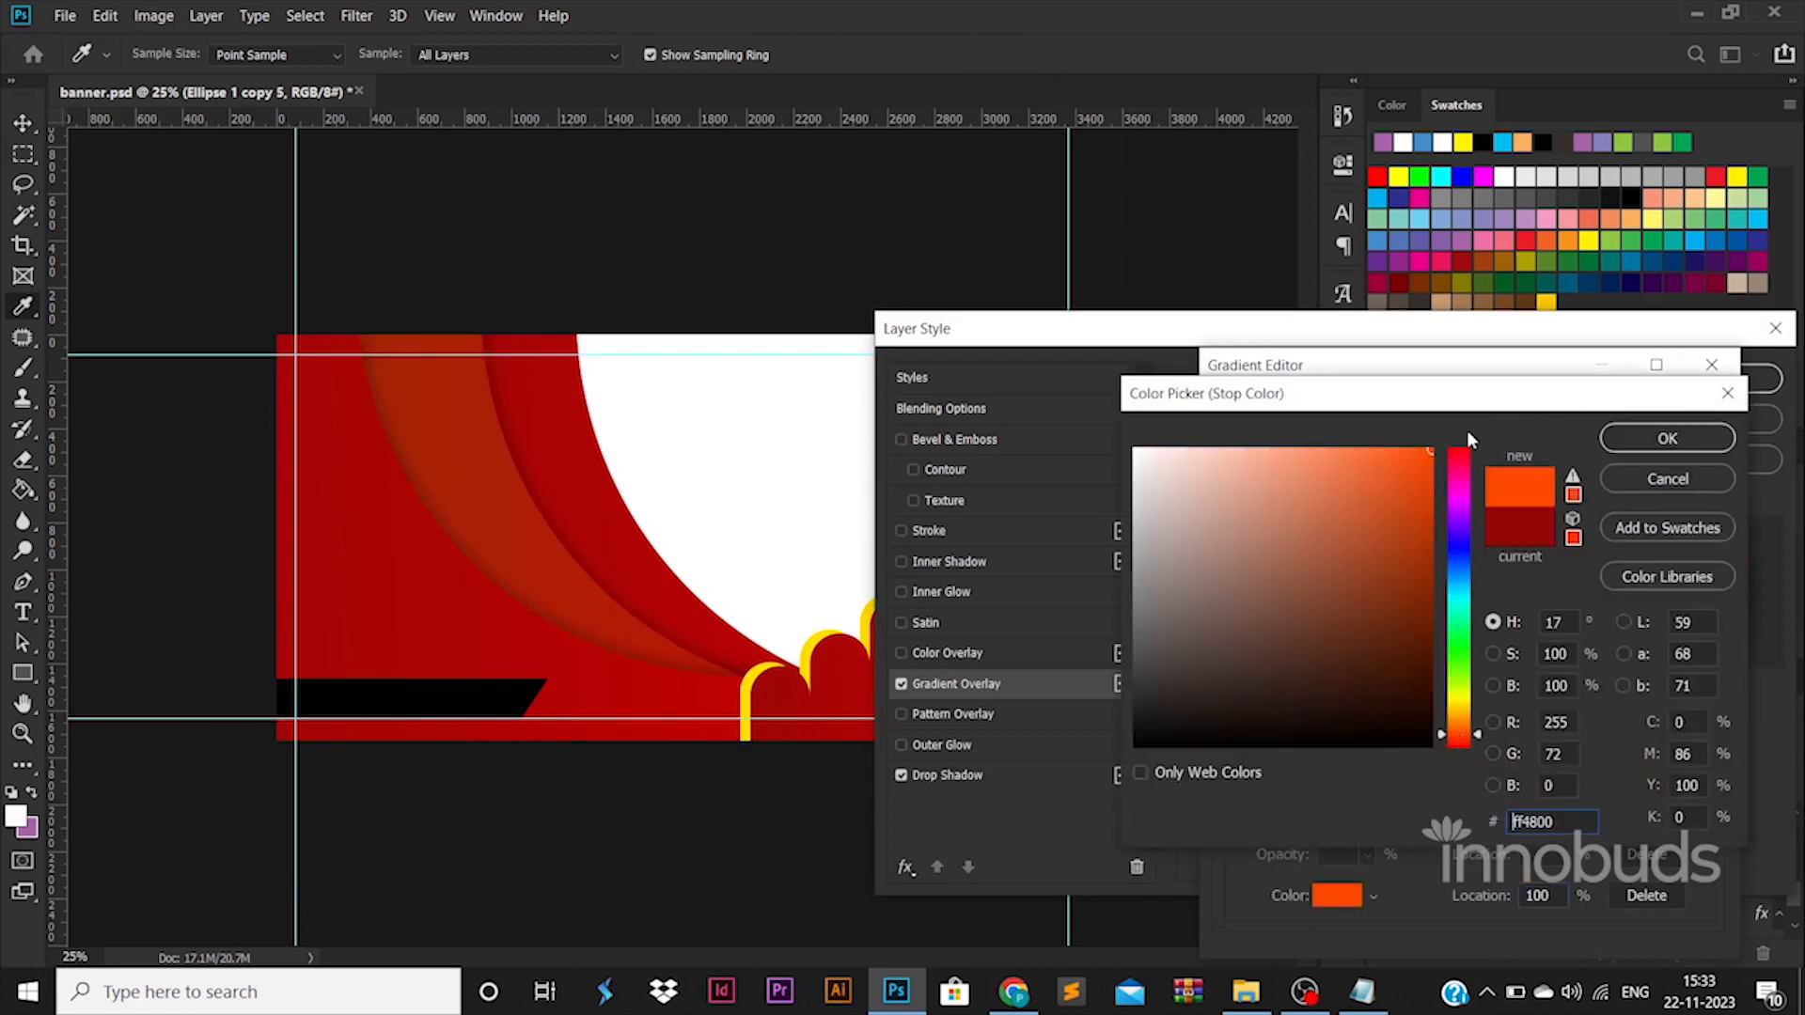
pyautogui.click(1461, 741)
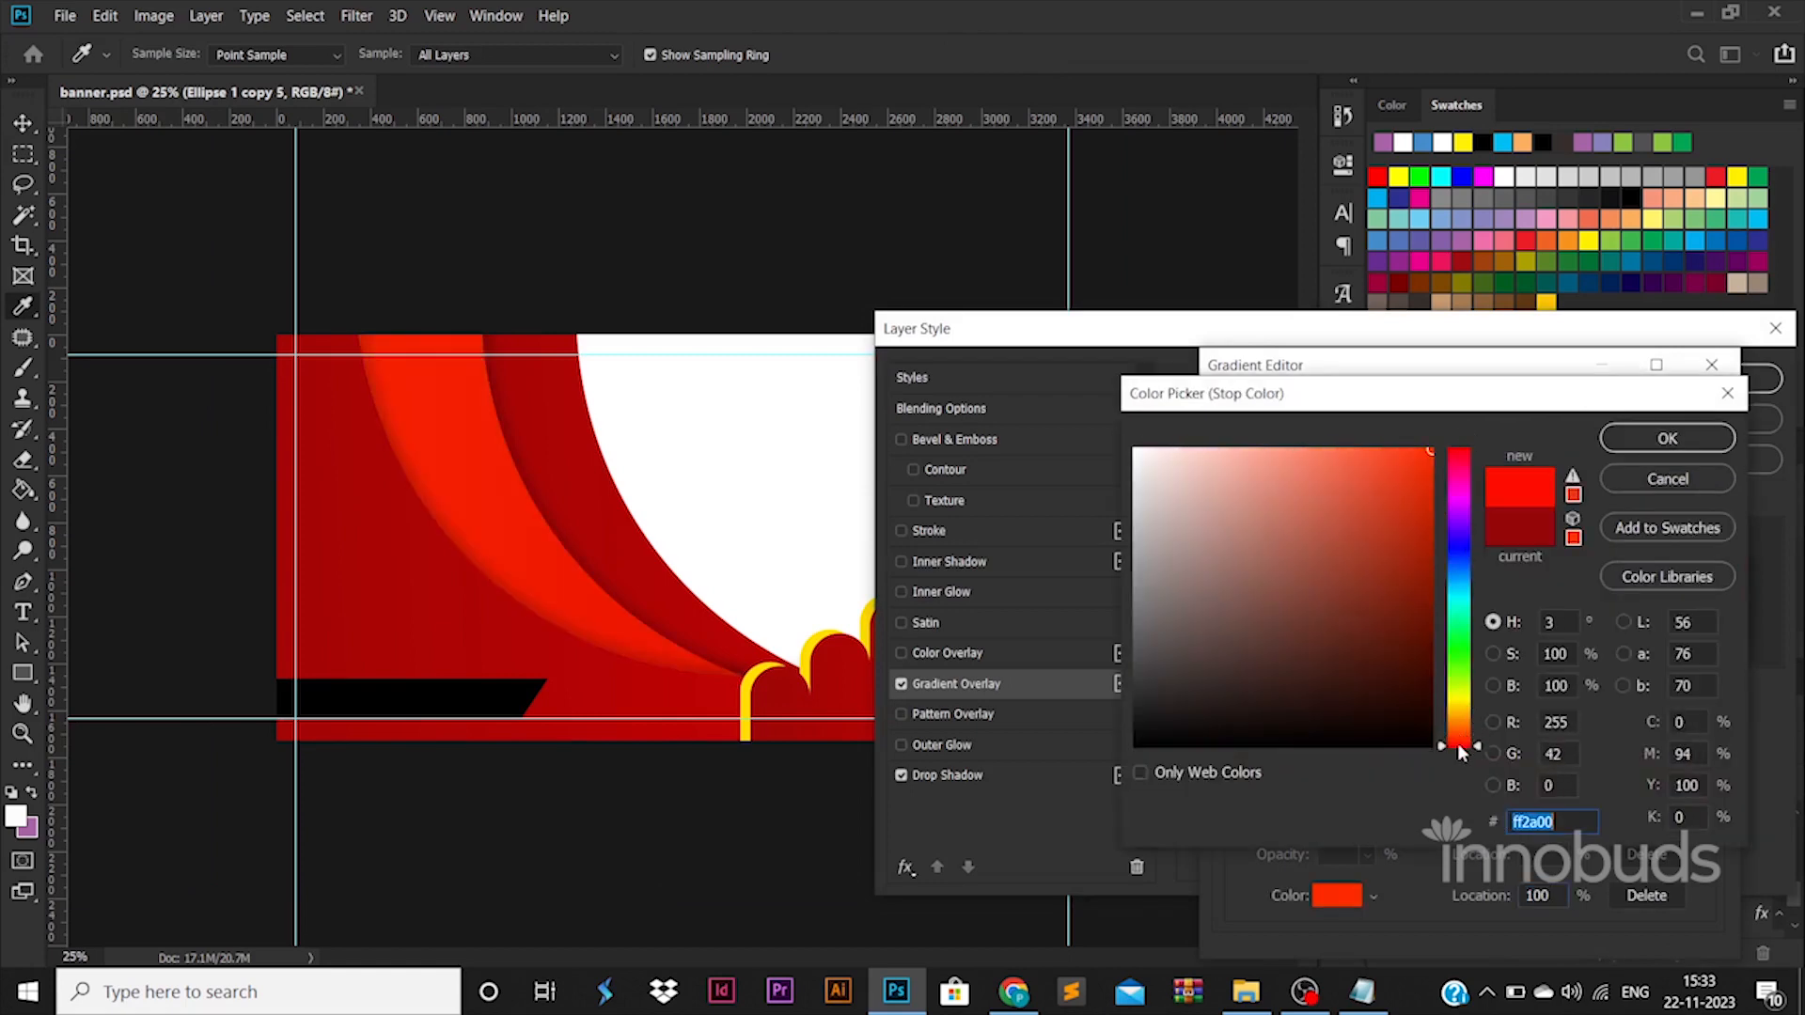
pyautogui.click(1462, 749)
pyautogui.click(1640, 440)
pyautogui.click(1686, 402)
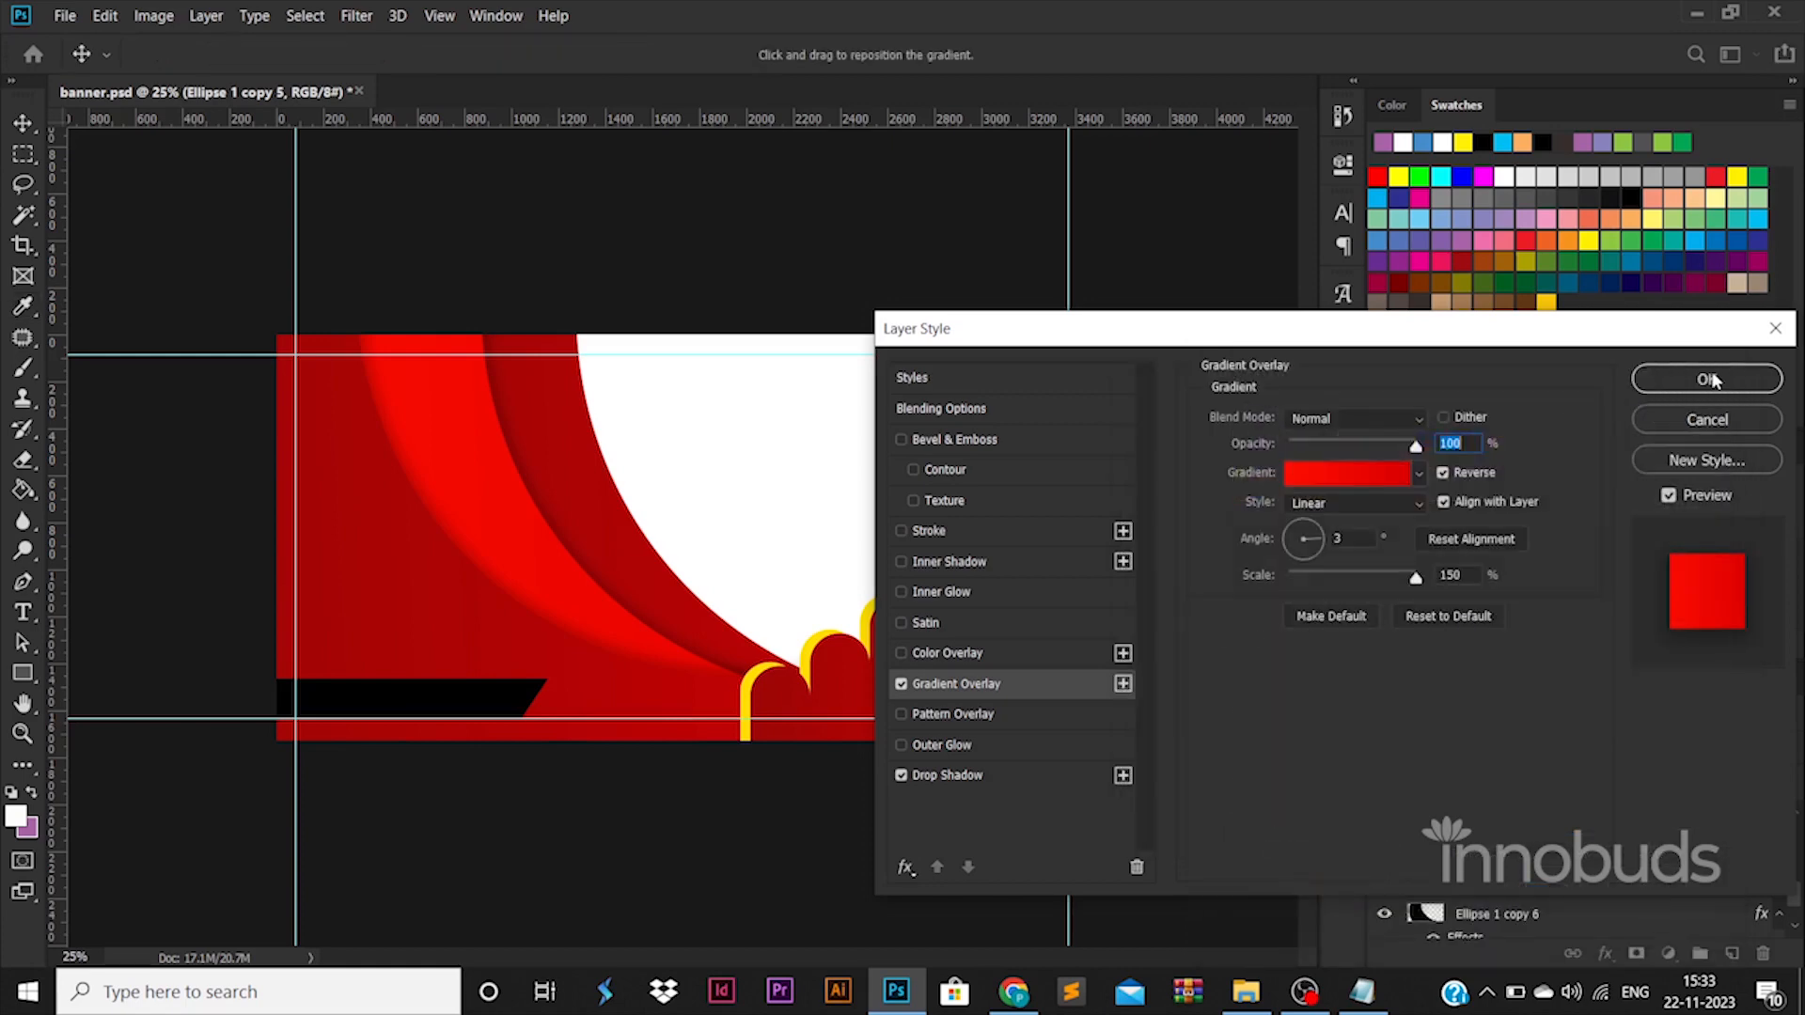
pyautogui.doubleClick(1709, 380)
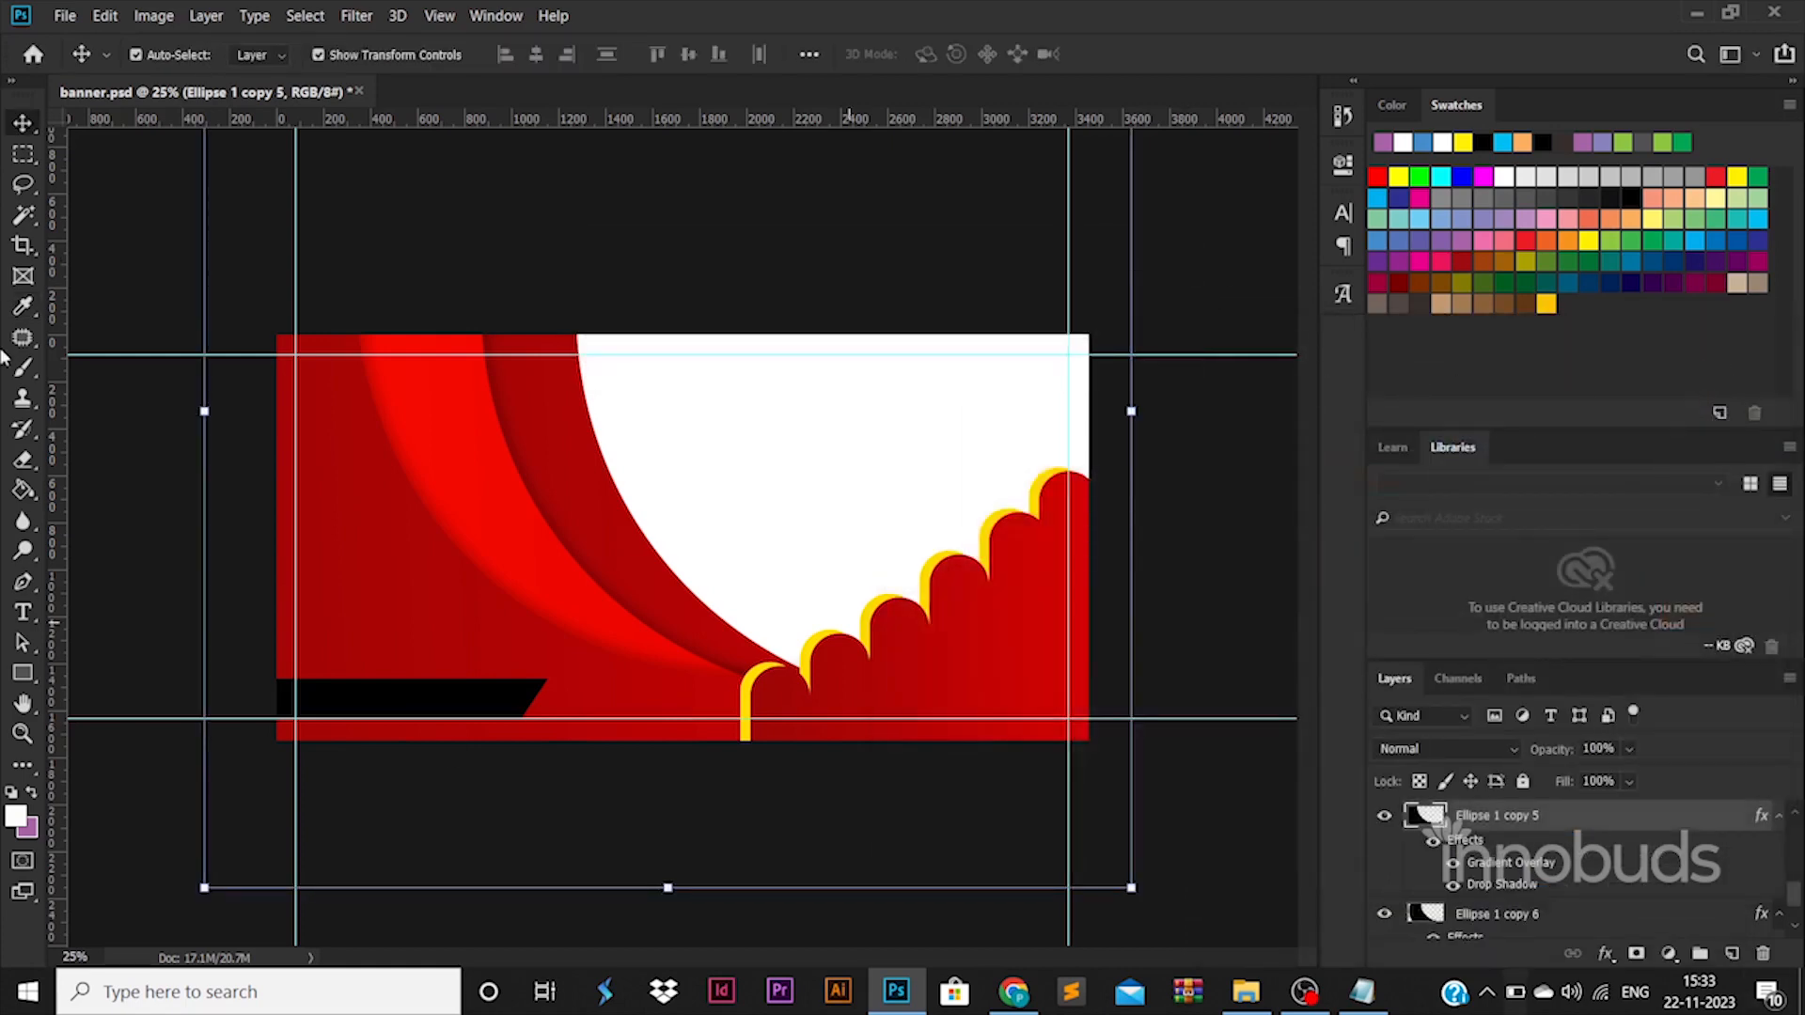
pyautogui.click(140, 399)
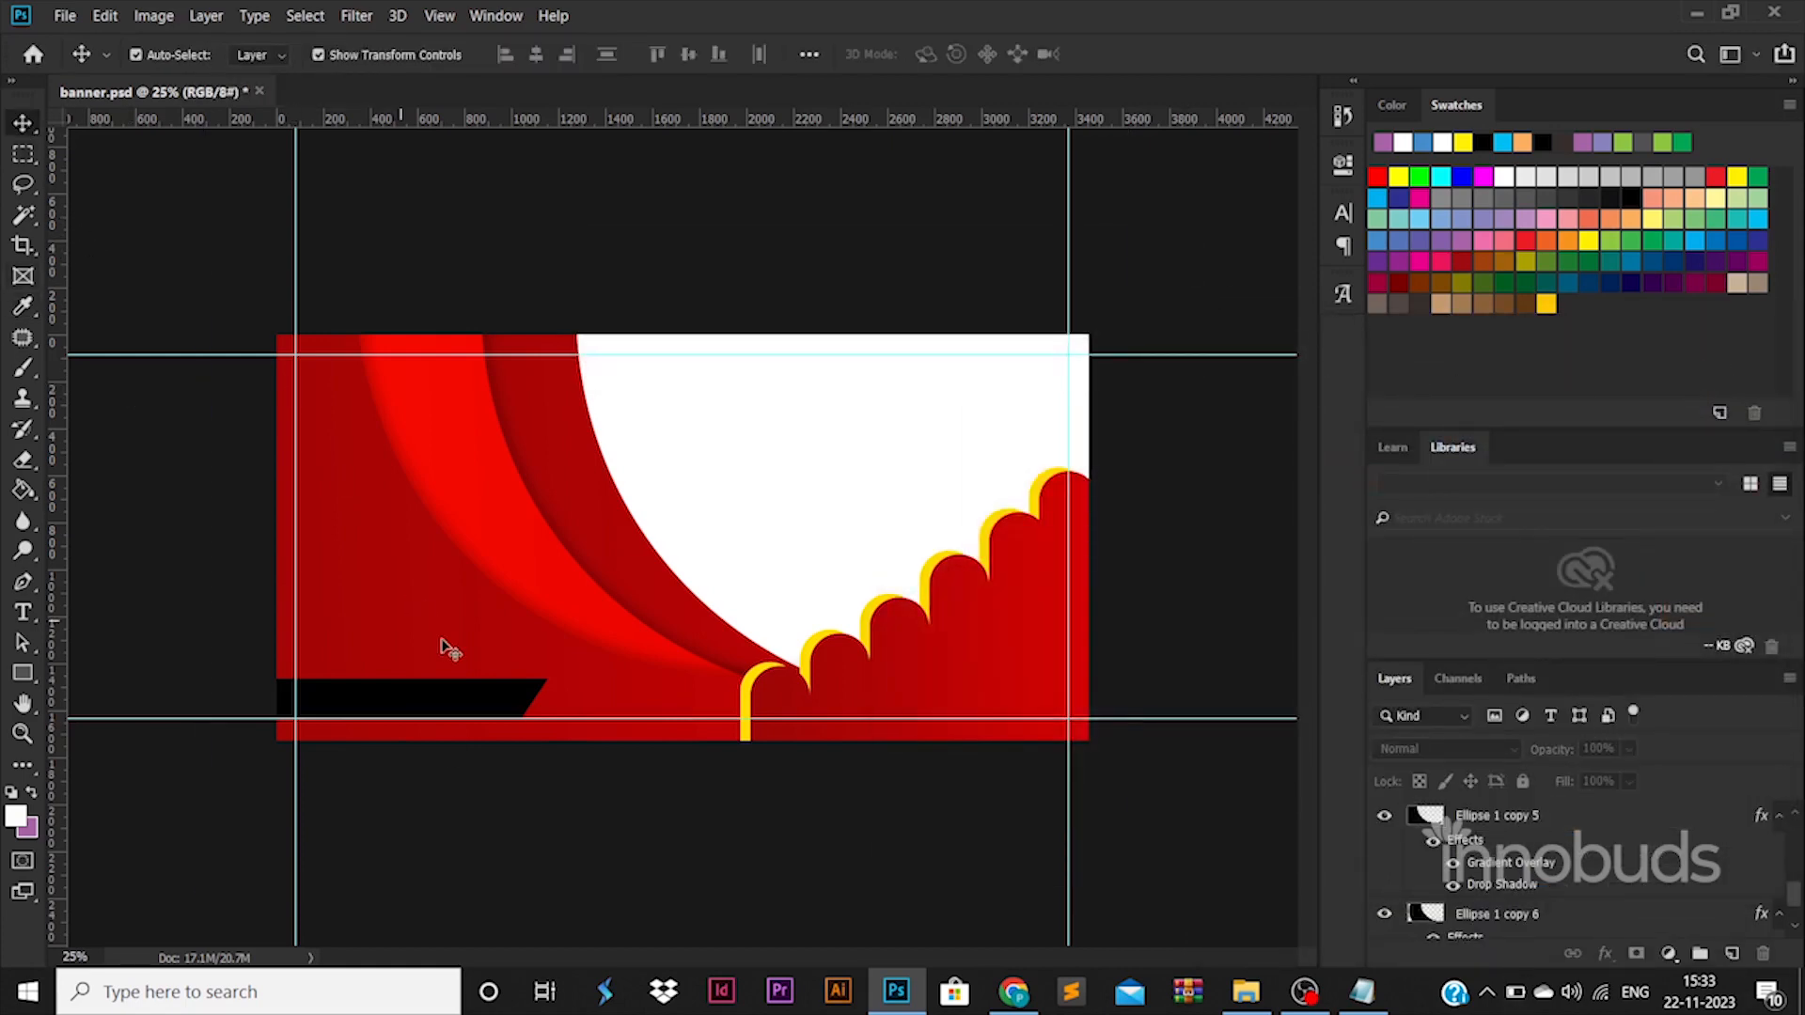
# Move the slanted black bar right along the lower guide and place a duplicate further right, overlapping it.
pyautogui.click(504, 707)
pyautogui.moveTo(552, 701); pyautogui.dragTo(713, 691)
pyautogui.press('Return')
pyautogui.moveTo(596, 697); pyautogui.dragTo(822, 693)
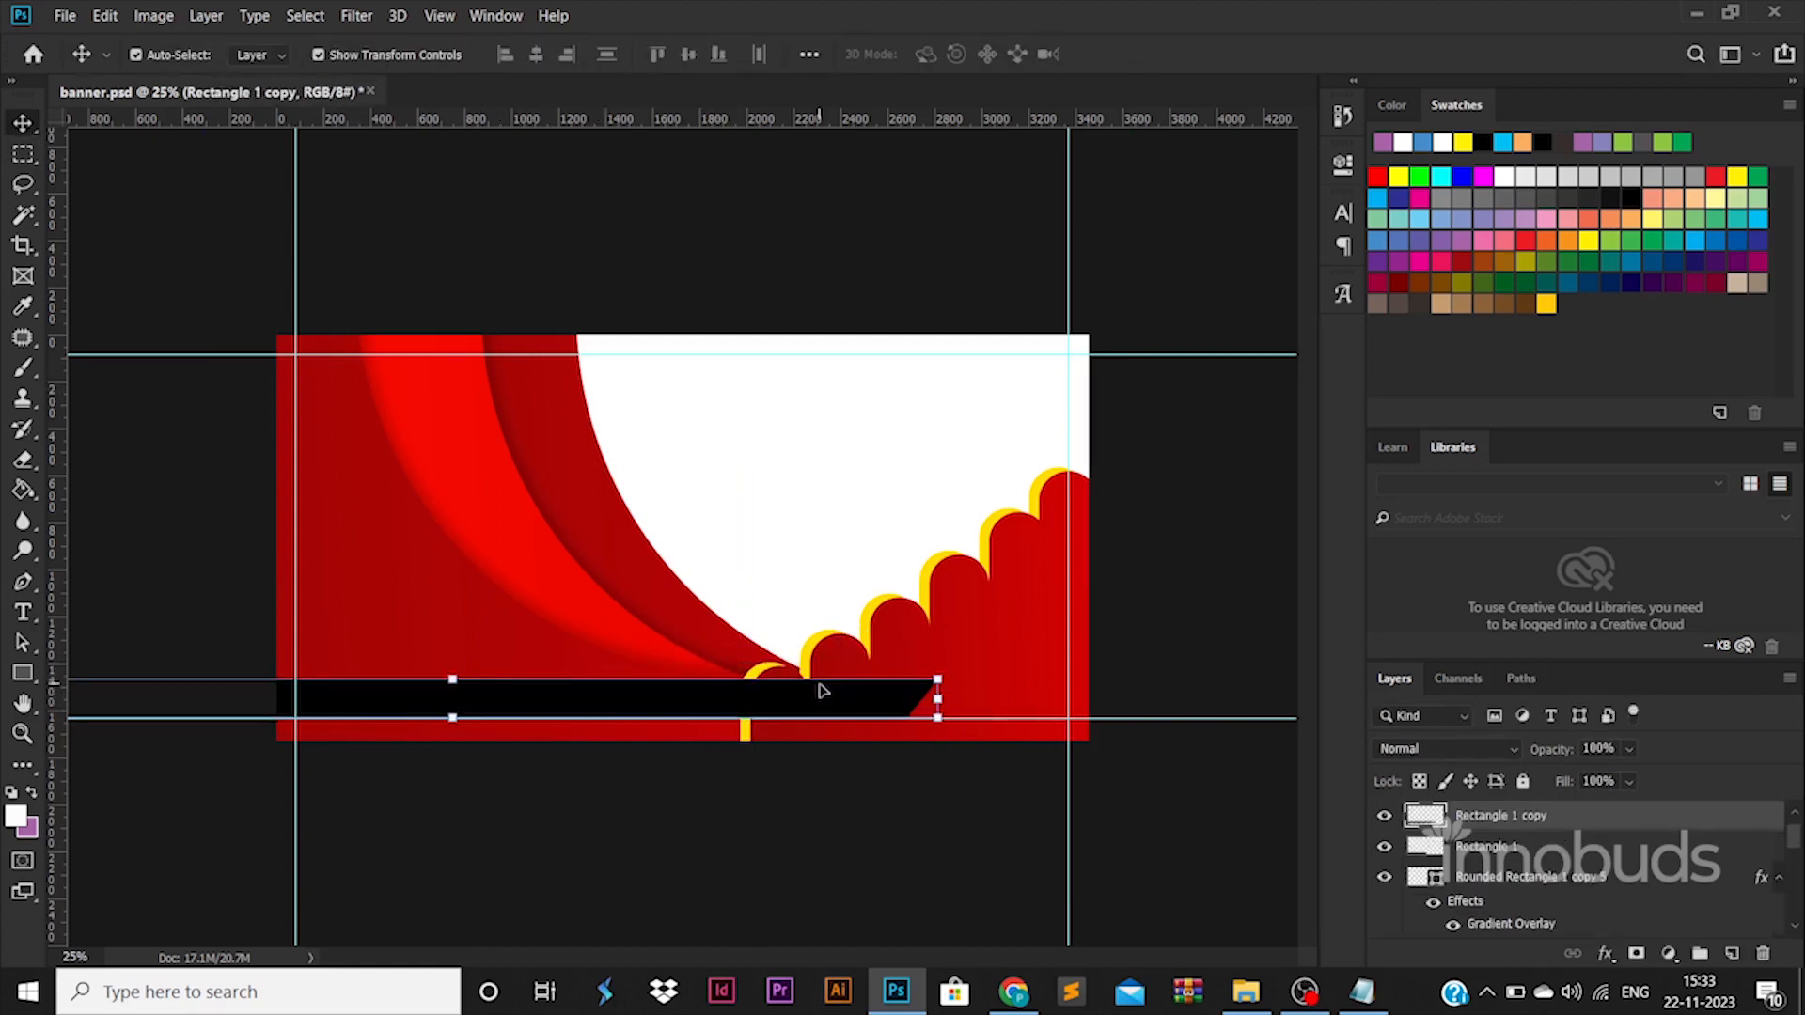
# Flip the duplicated black bar horizontally and move it right so it meets the end of the first bar.
pyautogui.hotkey('ctrl', 't')
pyautogui.rightClick(814, 689)
pyautogui.click(852, 678)
pyautogui.hotkey('ctrl', 'z')
pyautogui.rightClick(836, 695)
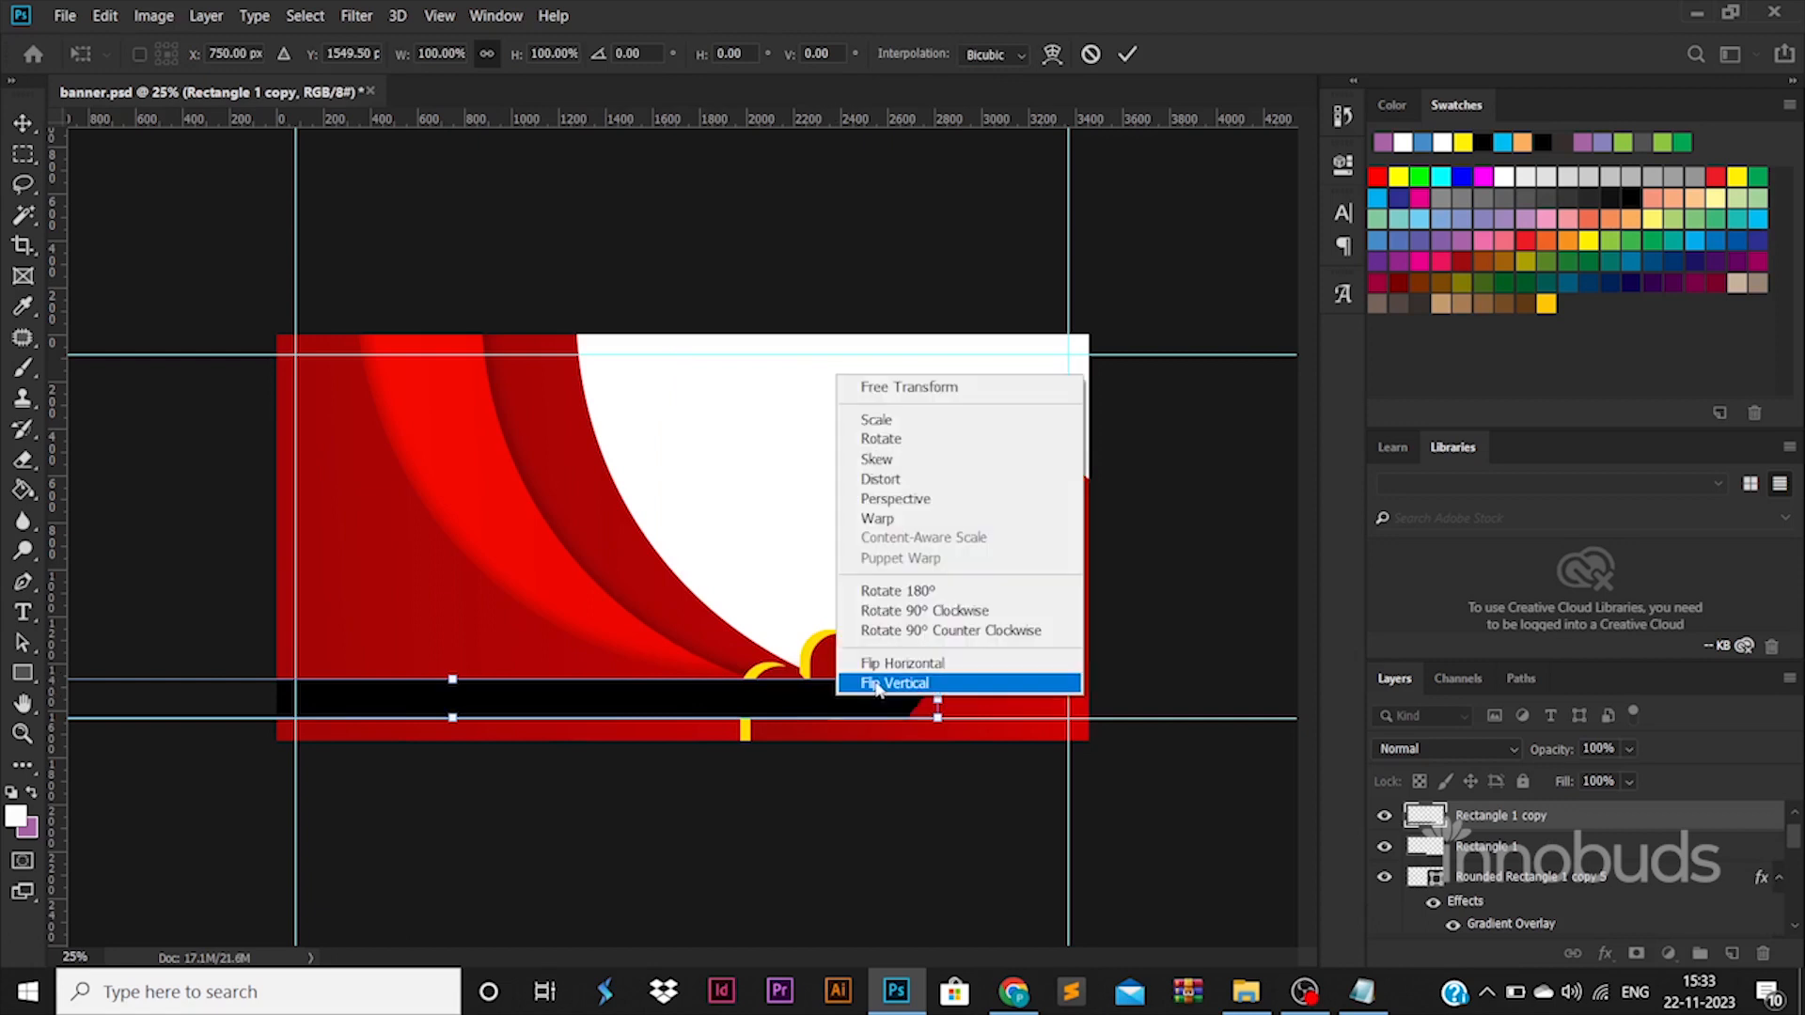
pyautogui.click(861, 664)
pyautogui.moveTo(532, 698); pyautogui.dragTo(1260, 701)
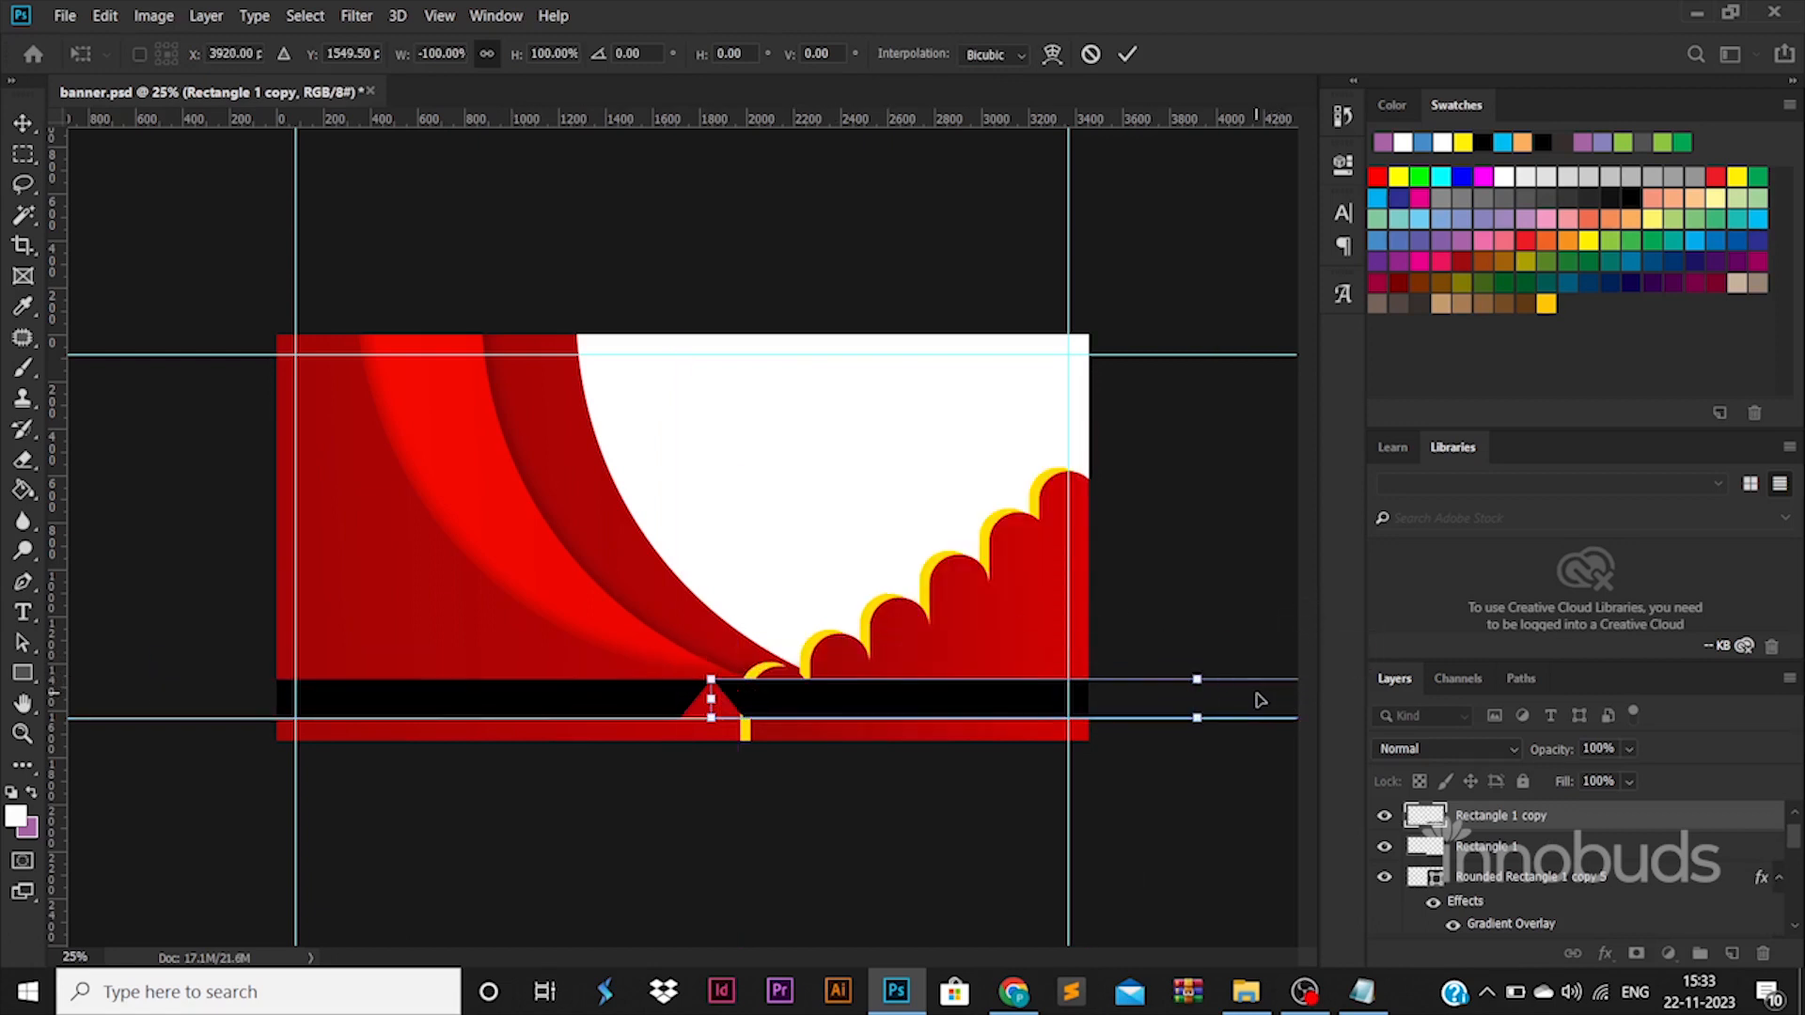
# Flip the duplicated bar vertically and move it slightly left, leaving a narrow slanted gap between both bars.
pyautogui.rightClick(1029, 691)
pyautogui.click(1035, 677)
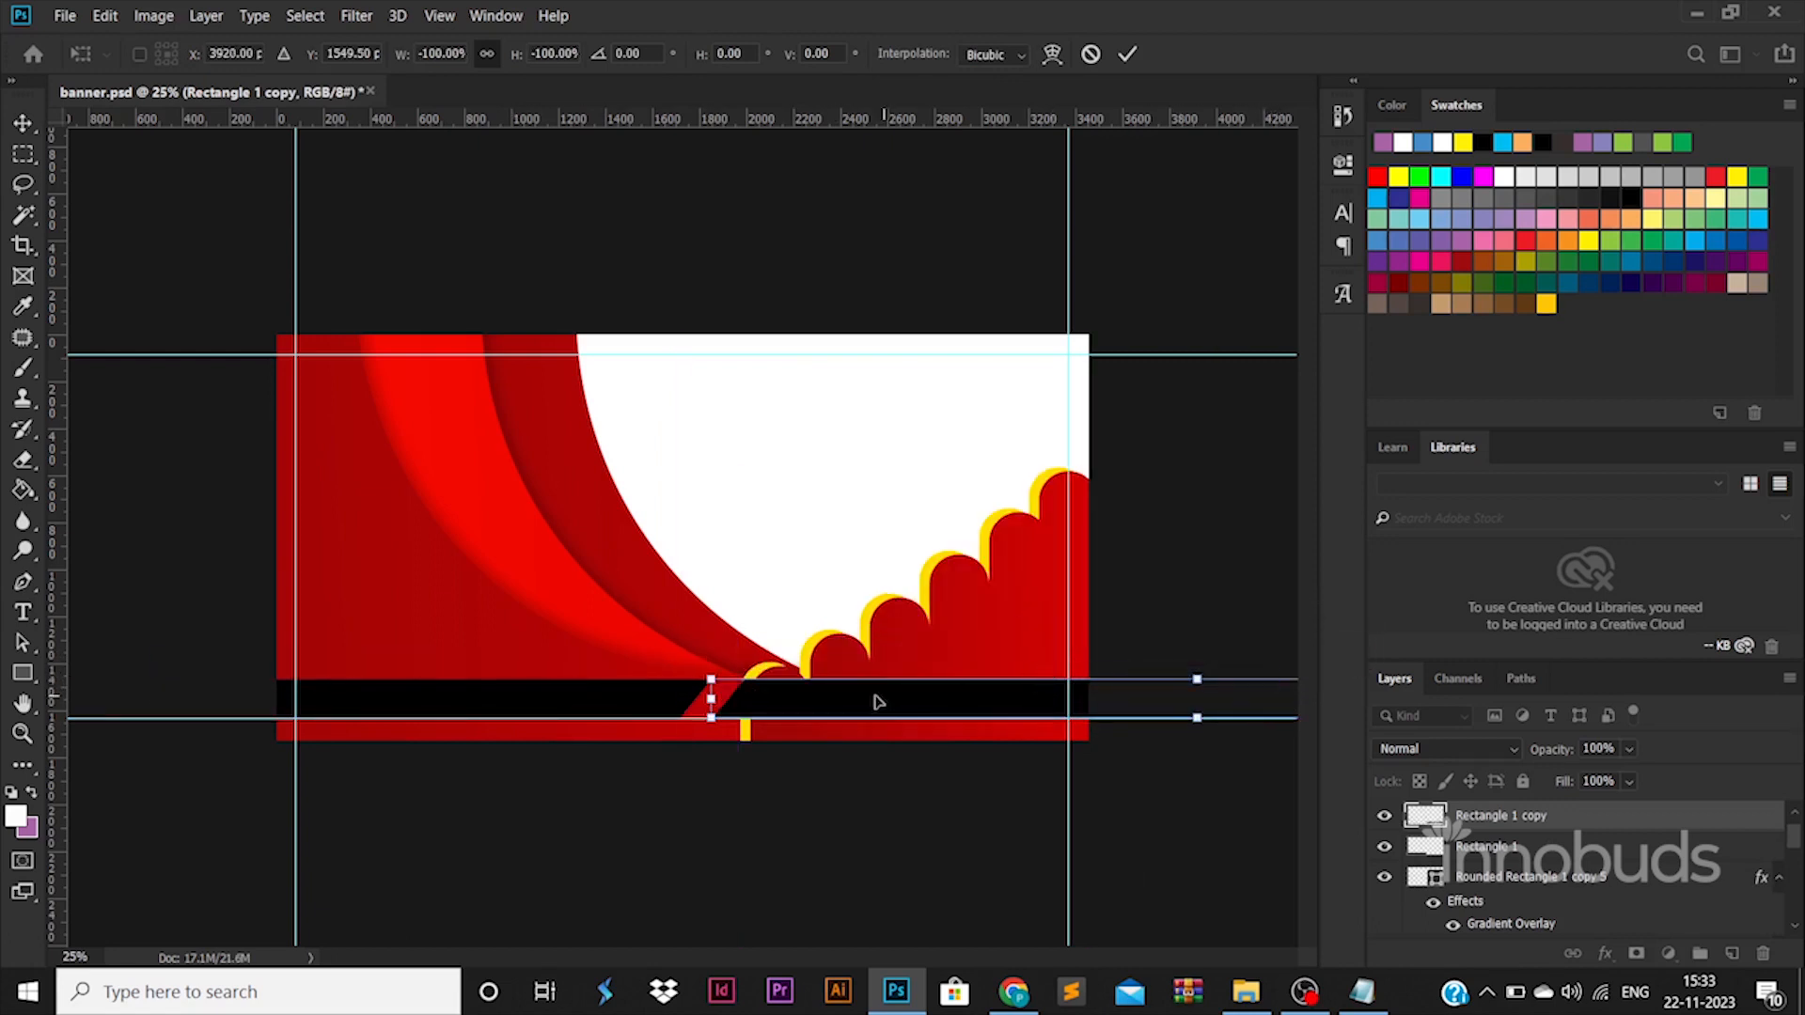
pyautogui.moveTo(877, 701); pyautogui.dragTo(864, 690)
pyautogui.press('Return')
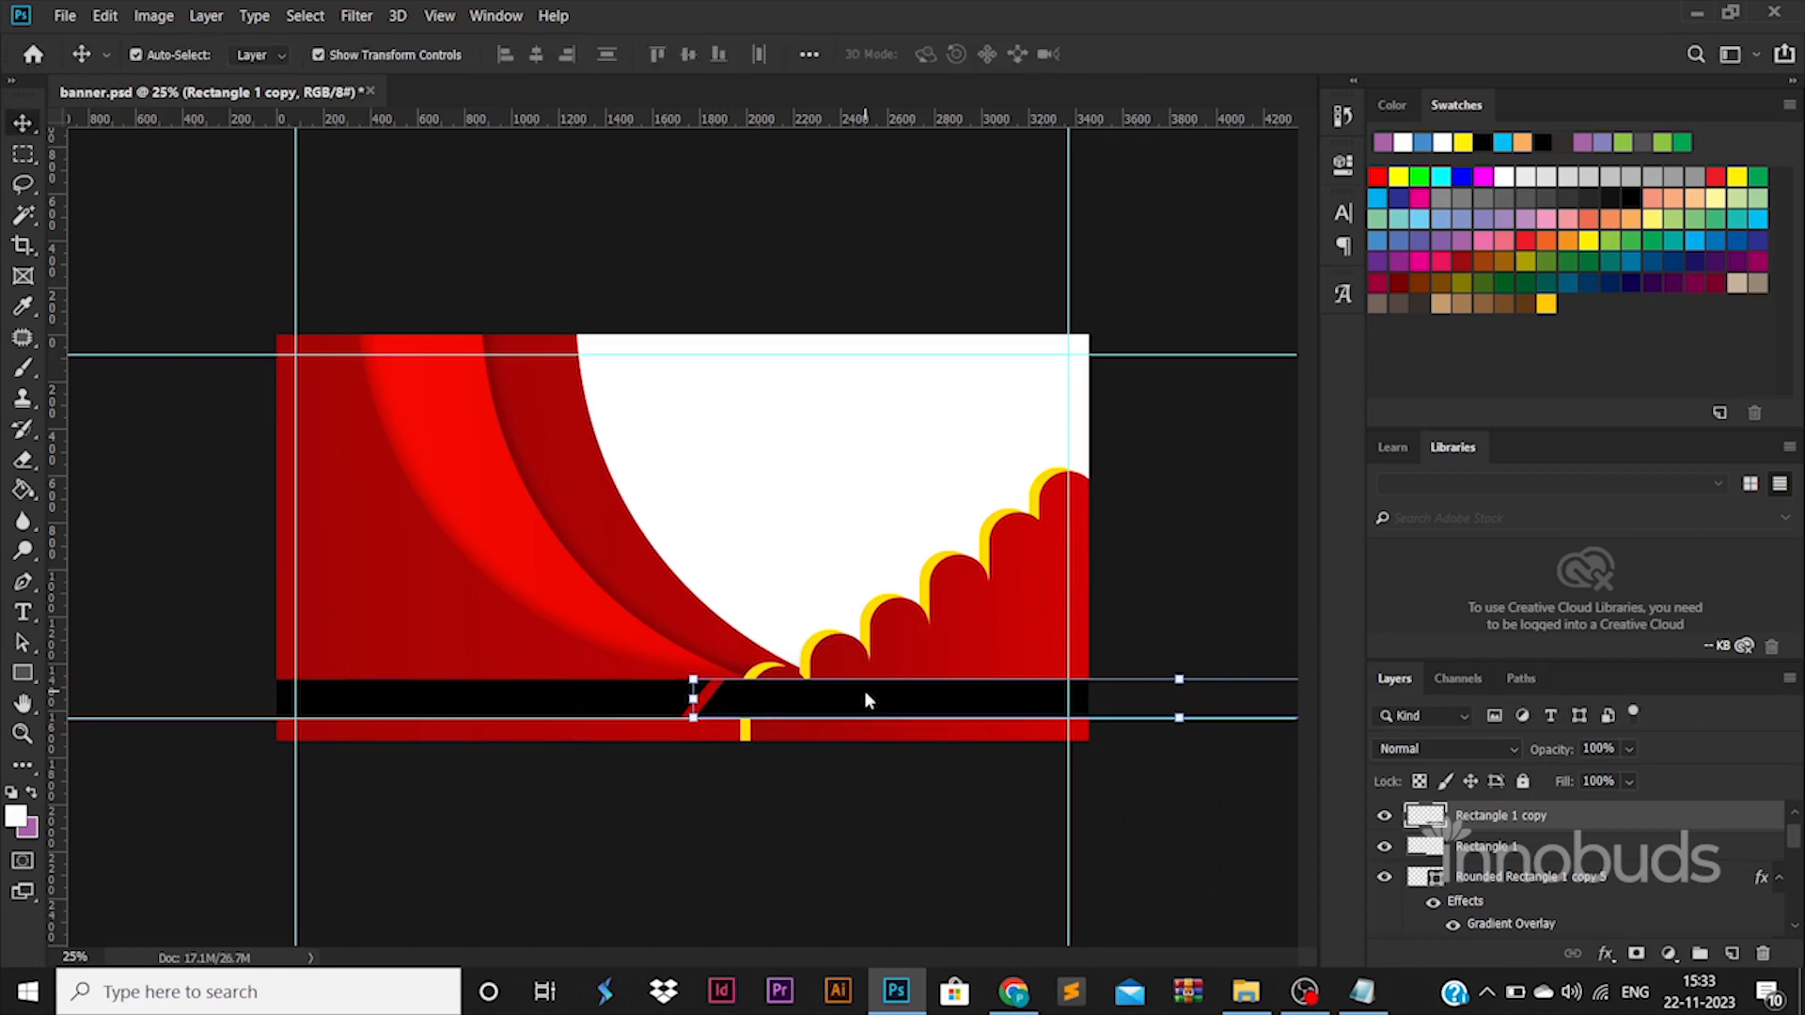
pyautogui.click(884, 771)
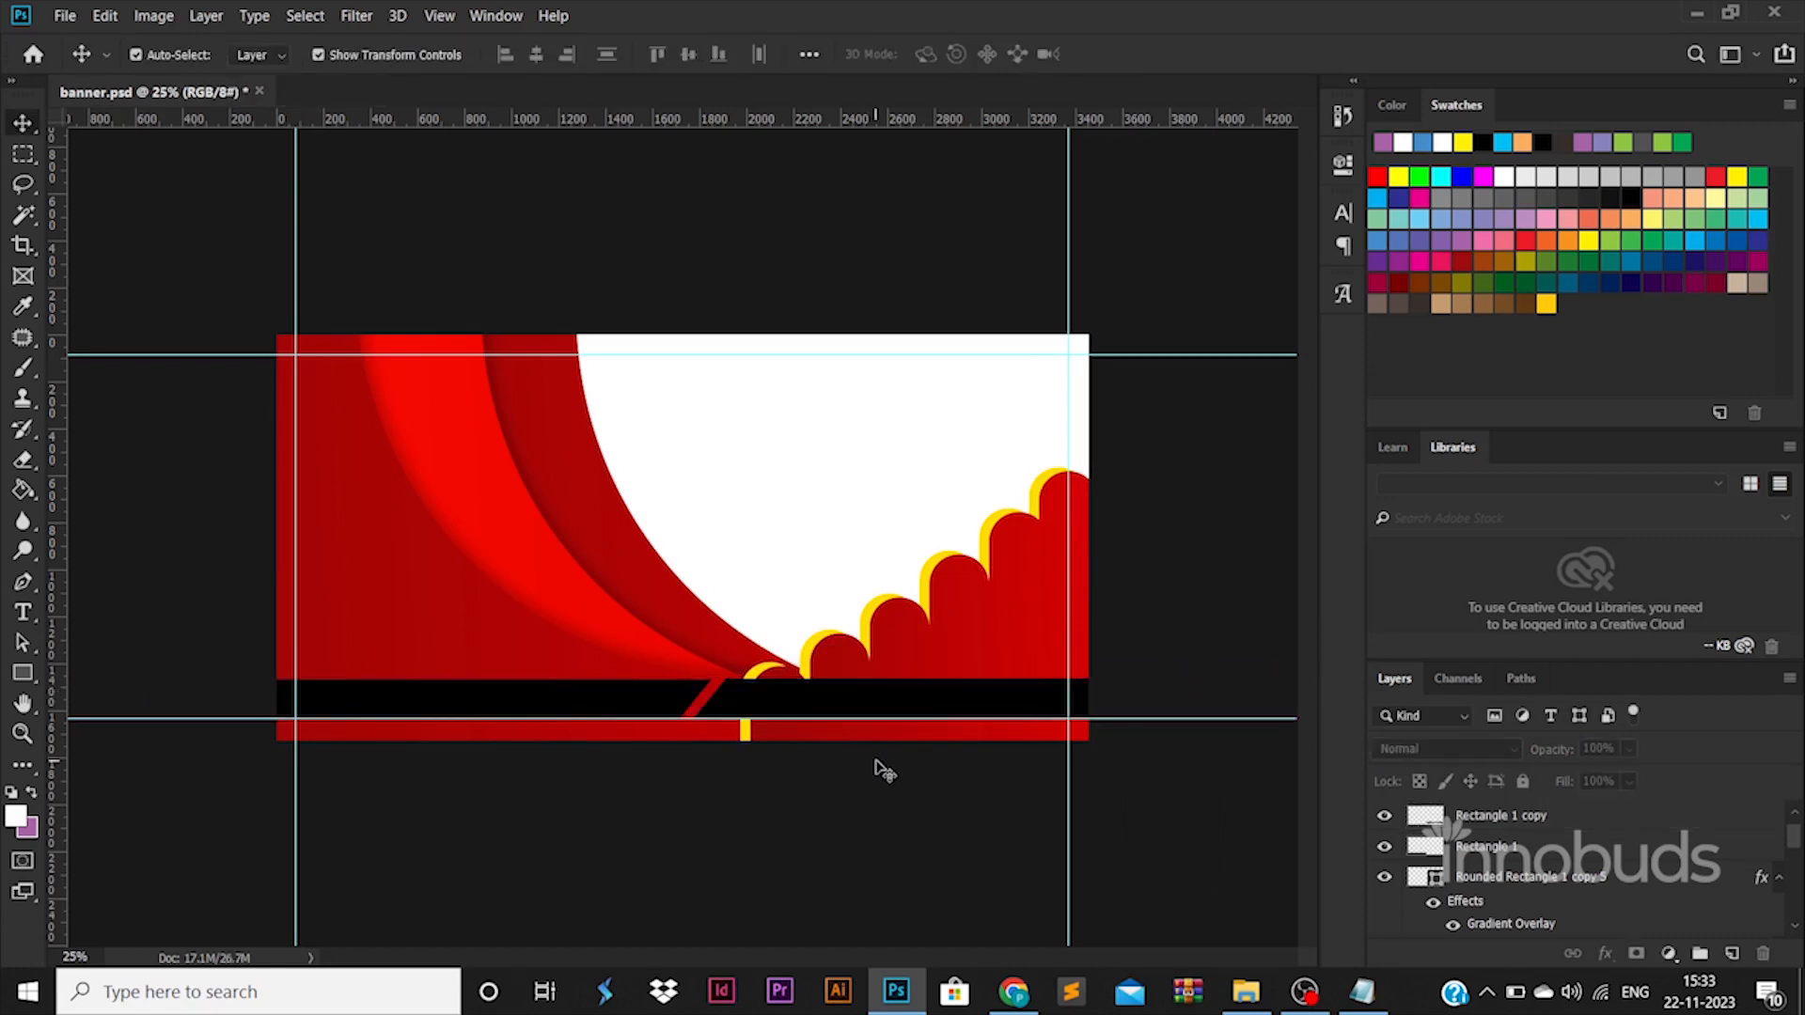
# Add a gradient overlay to the duplicated bar and set its start stop to yellow ffde00, sampled from the staircase edge.
pyautogui.click(797, 700)
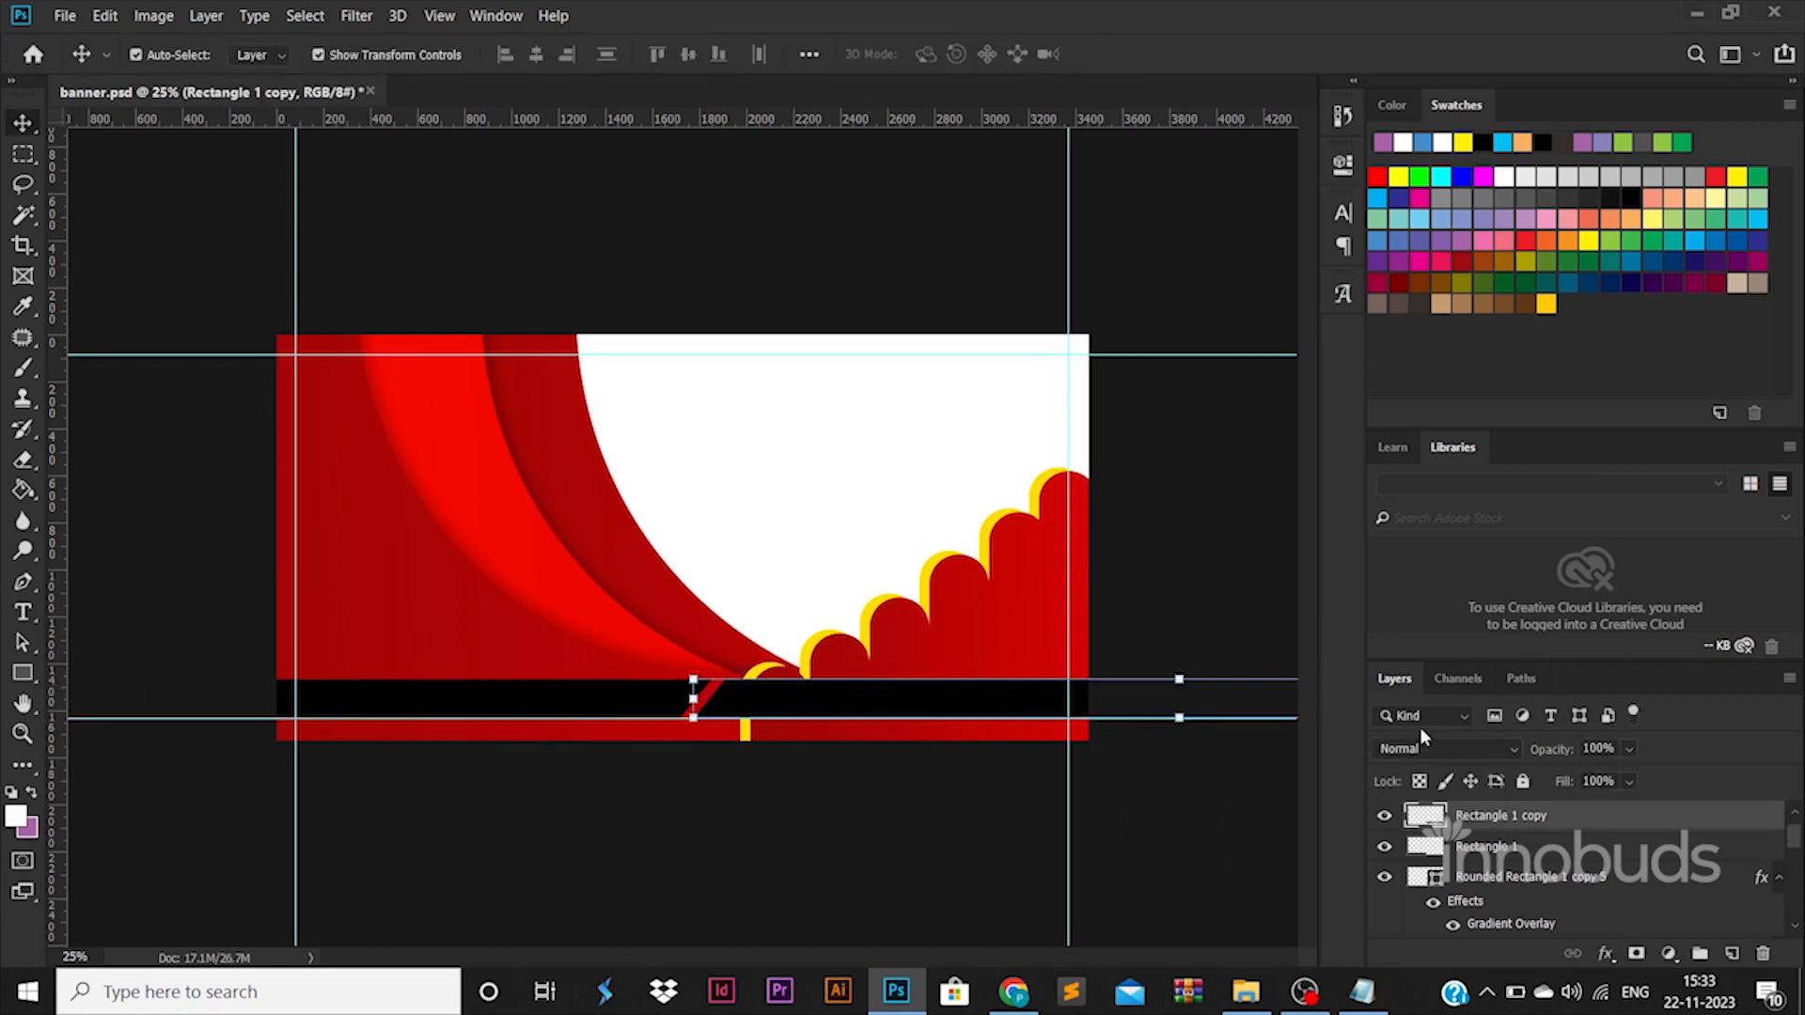
pyautogui.doubleClick(1600, 817)
pyautogui.click(1030, 686)
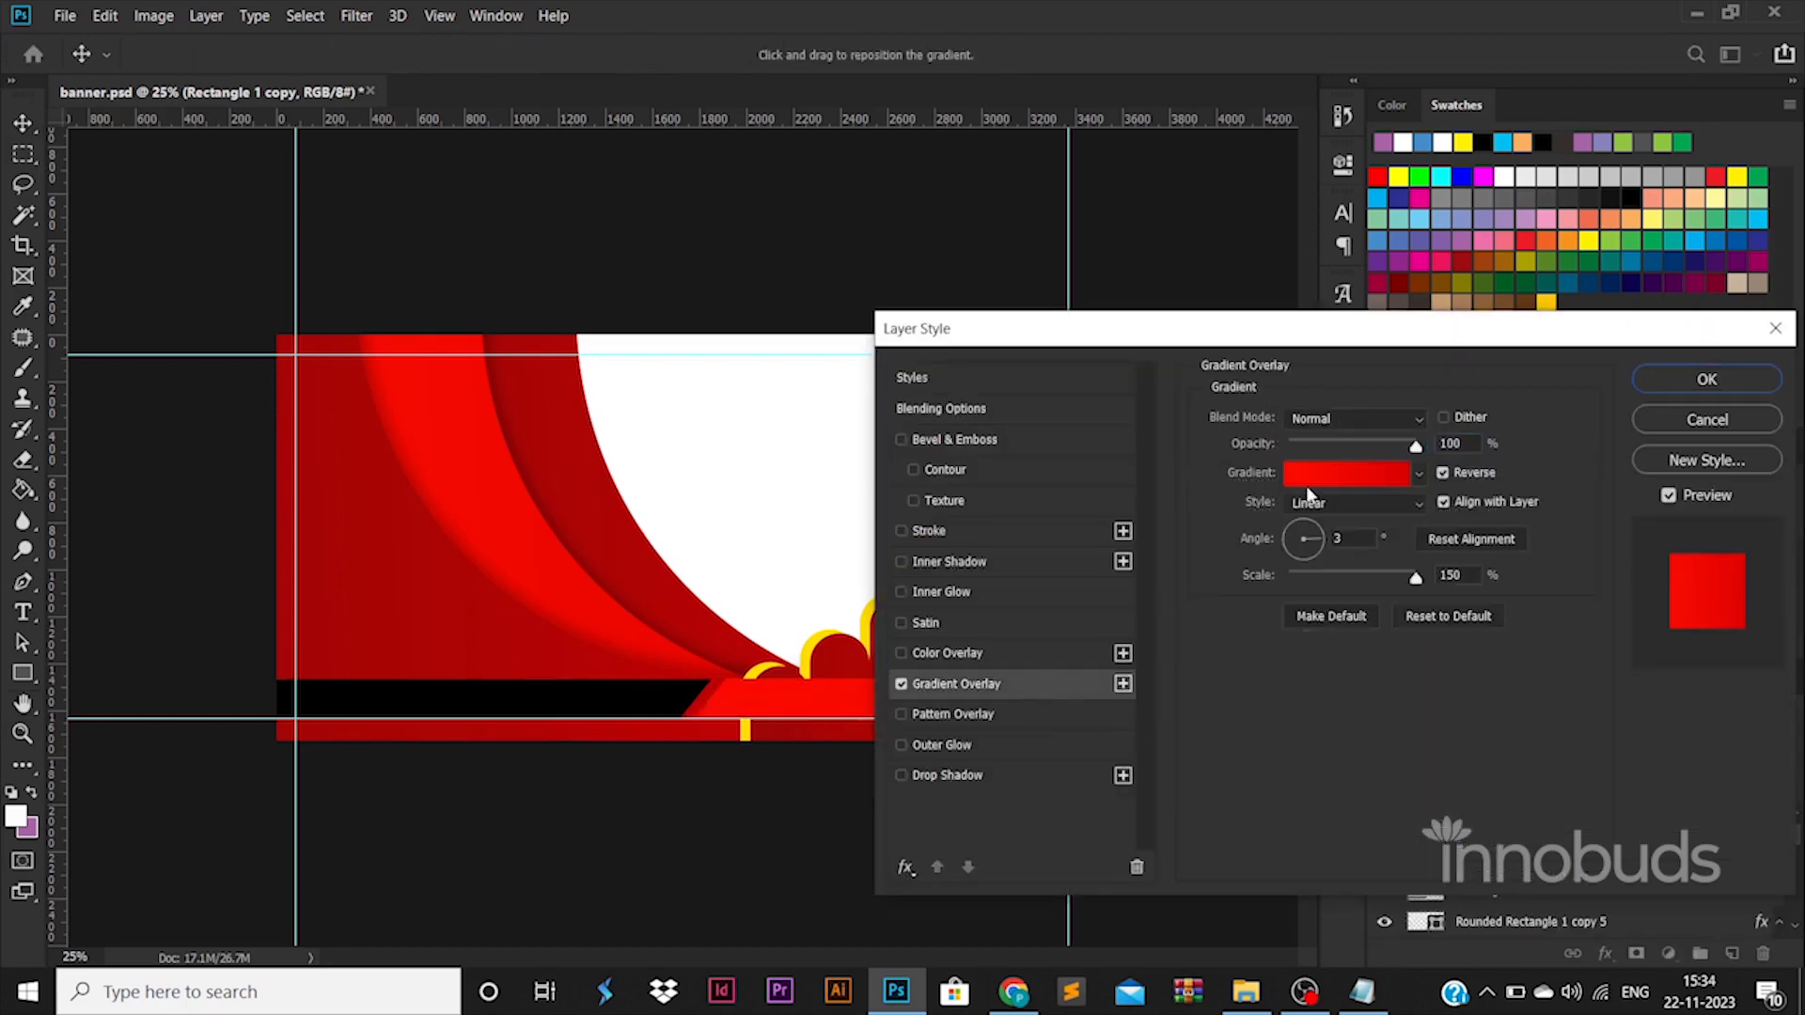
pyautogui.click(1354, 581)
pyautogui.doubleClick(1229, 793)
pyautogui.click(785, 662)
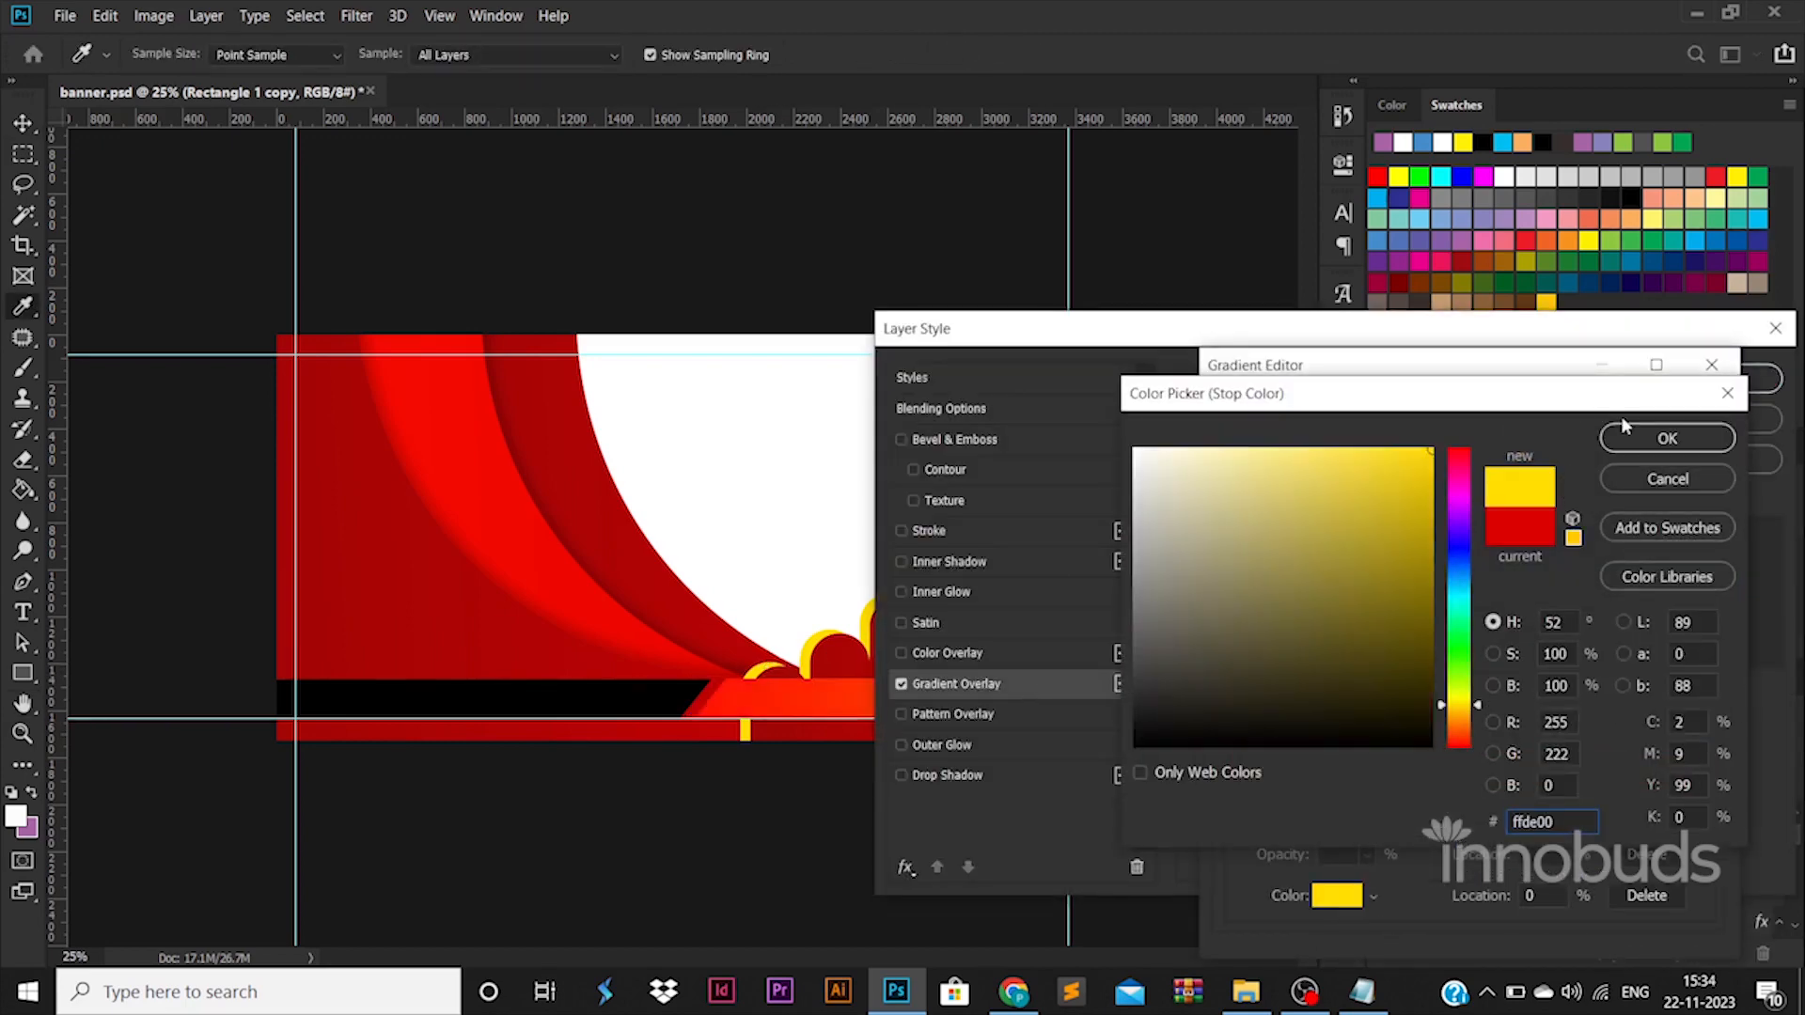
pyautogui.click(1662, 440)
# Set the end stop of the duplicated bar's gradient to a darker yellow, e8bf00, and apply the layer style.
pyautogui.doubleClick(1704, 797)
pyautogui.click(806, 660)
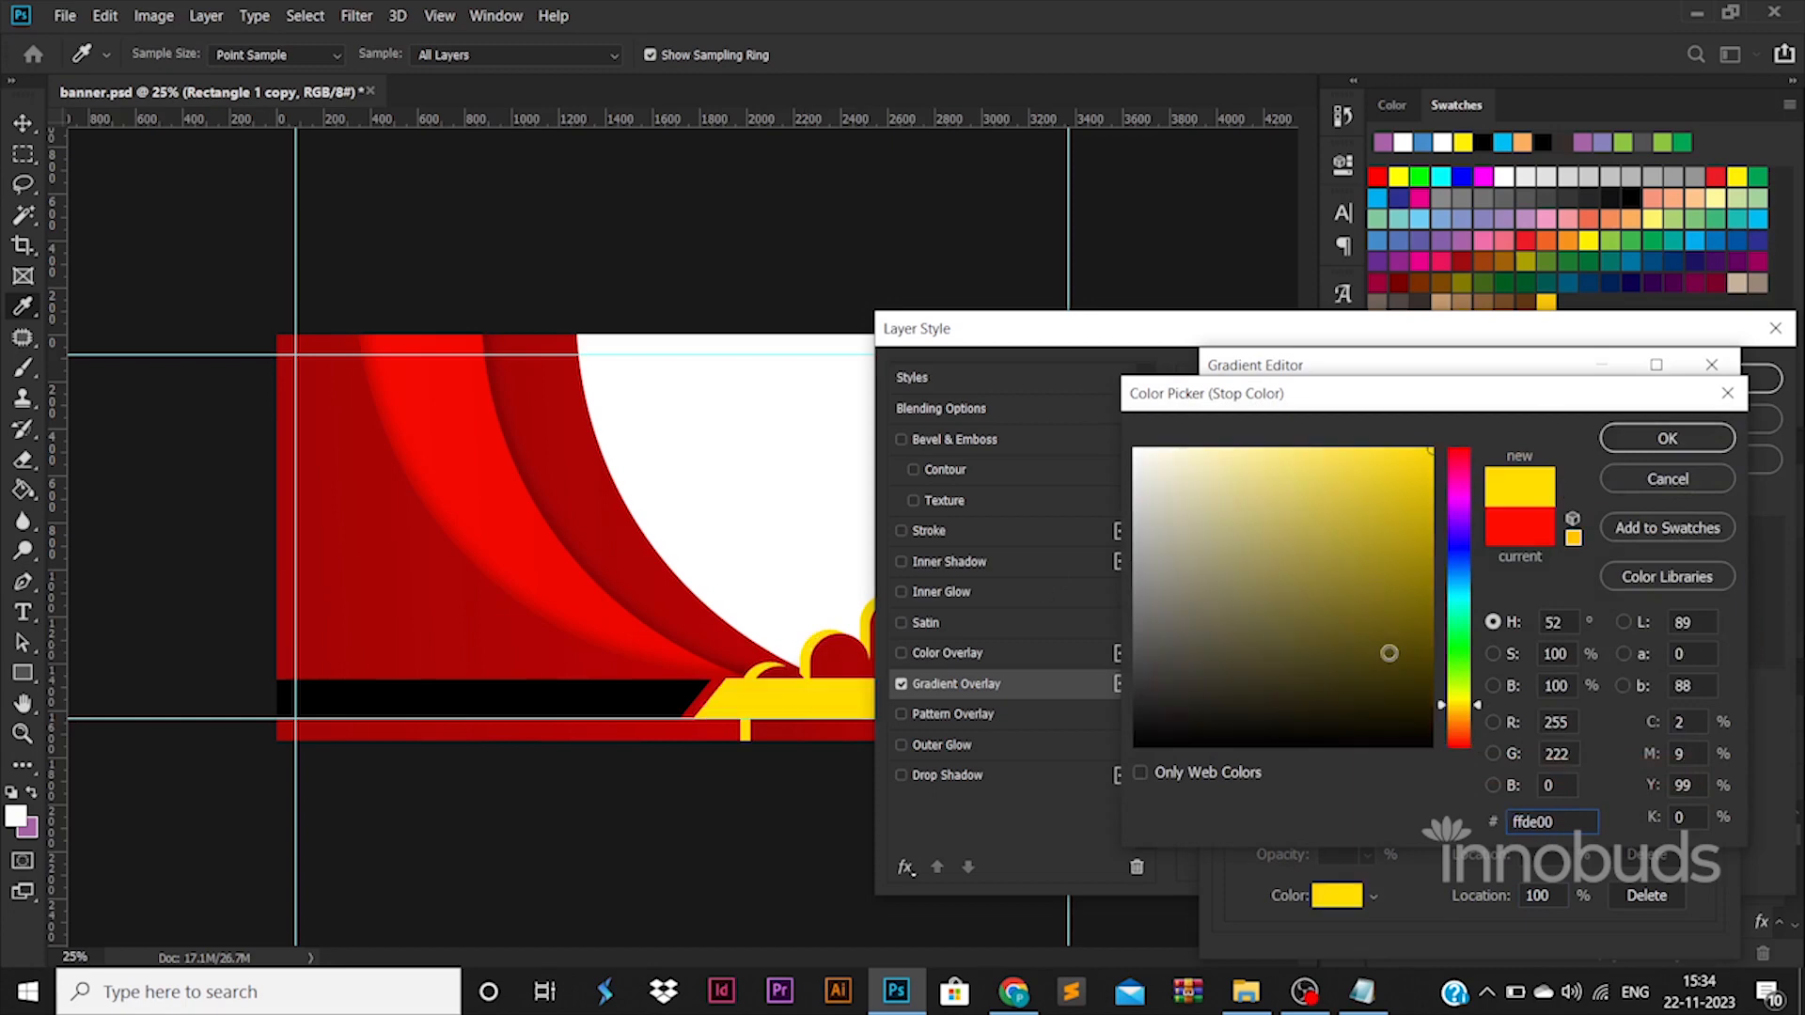
pyautogui.click(1459, 717)
pyautogui.moveTo(1462, 717); pyautogui.dragTo(1462, 710)
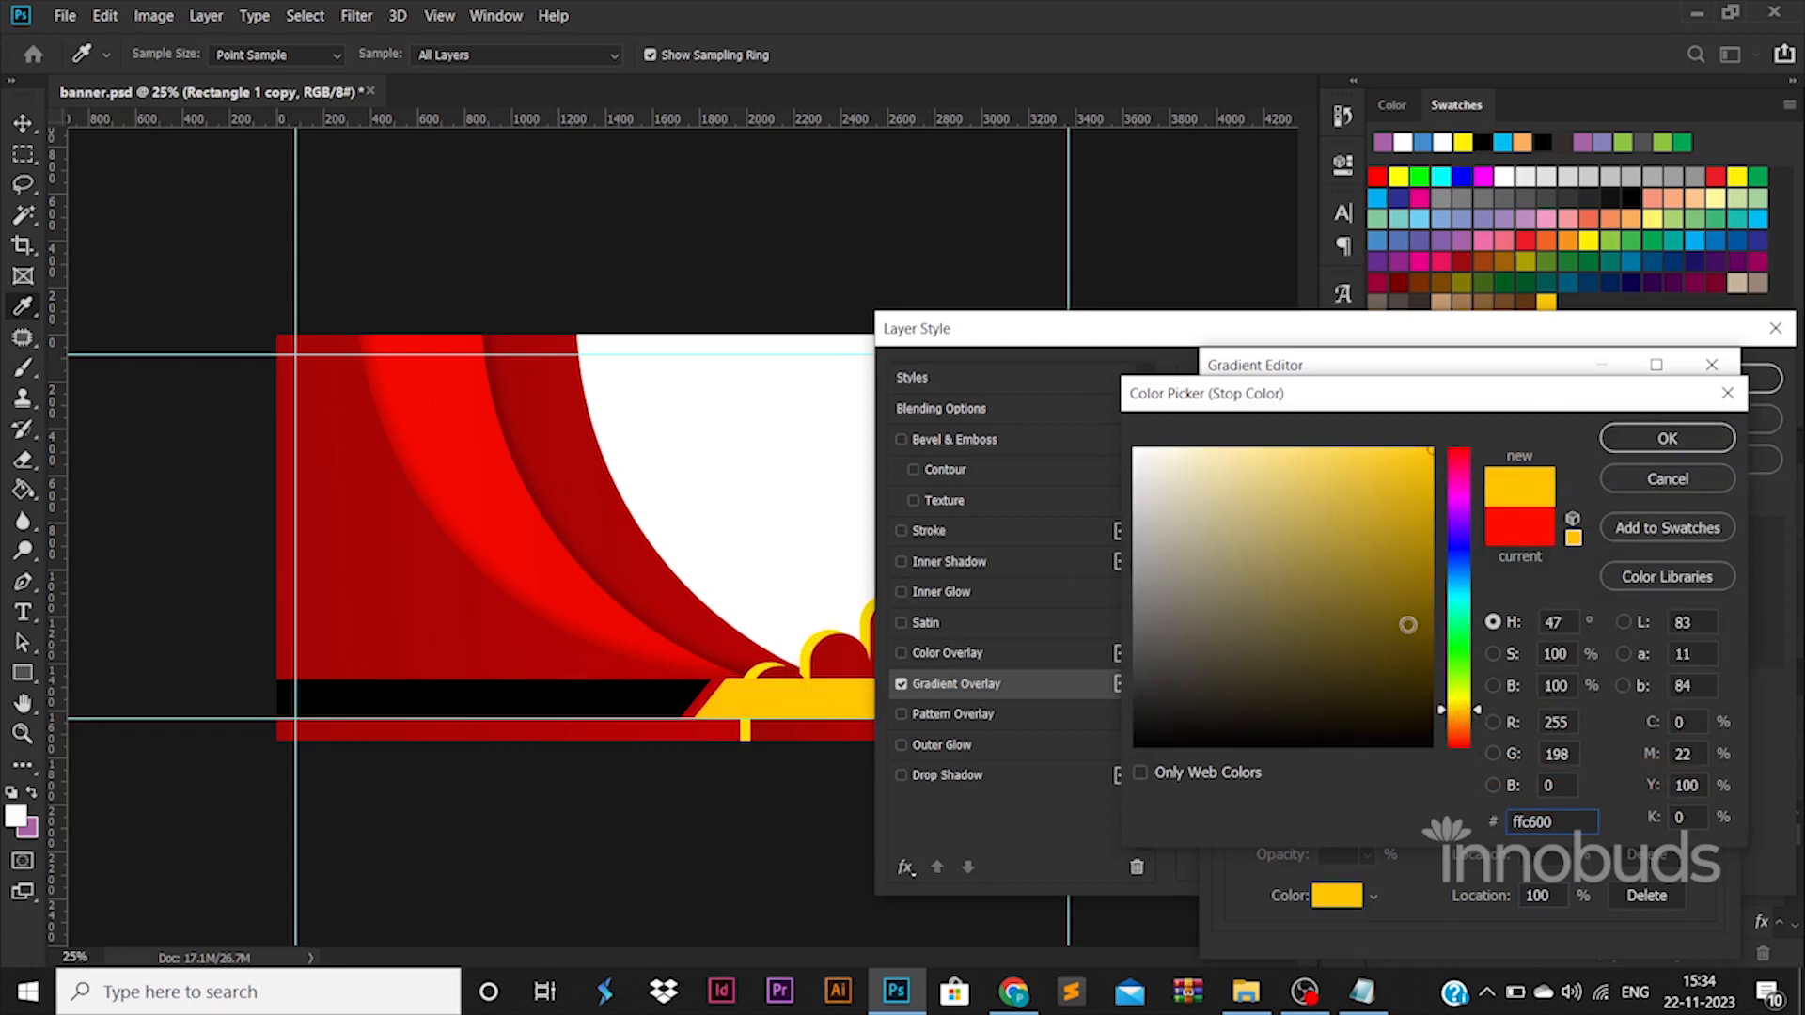
pyautogui.moveTo(1327, 579)
pyautogui.mouseDown()
pyautogui.moveTo(1148, 346)
pyautogui.moveTo(1379, 528)
pyautogui.moveTo(1427, 526)
pyautogui.moveTo(1430, 476)
pyautogui.mouseUp()
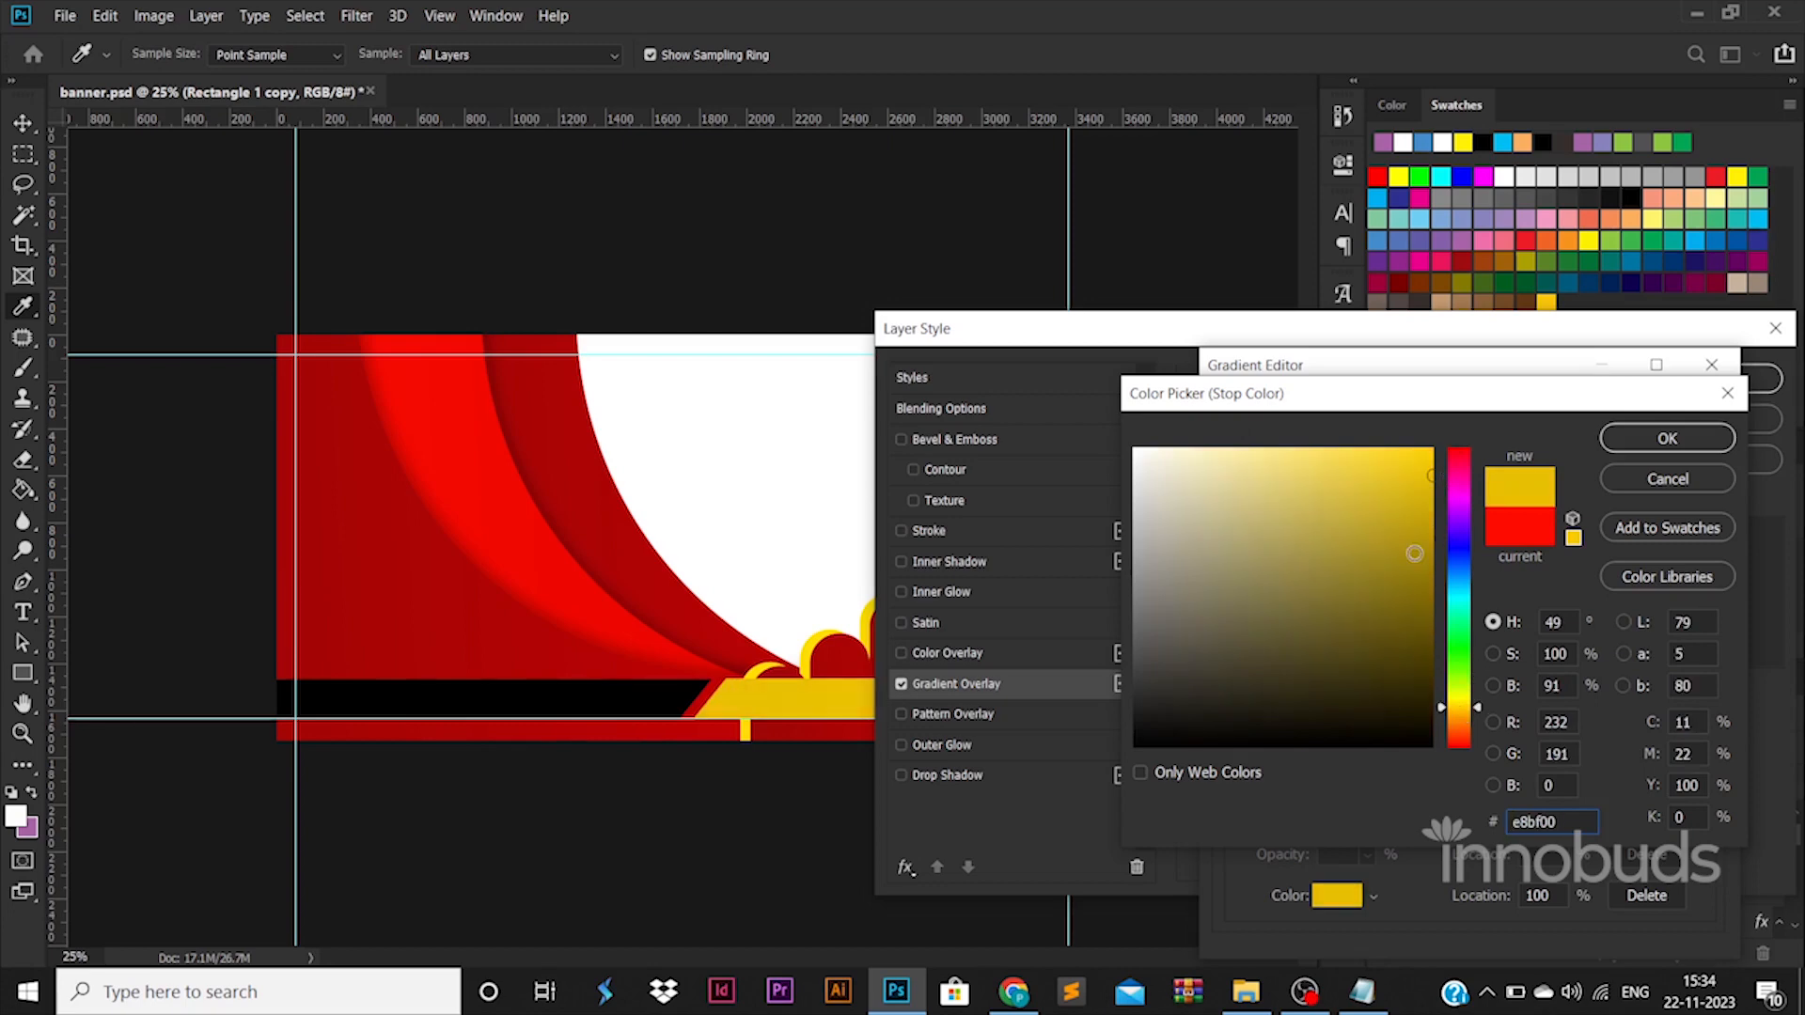
pyautogui.moveTo(1413, 553); pyautogui.dragTo(1430, 476)
pyautogui.click(1667, 438)
pyautogui.click(1687, 414)
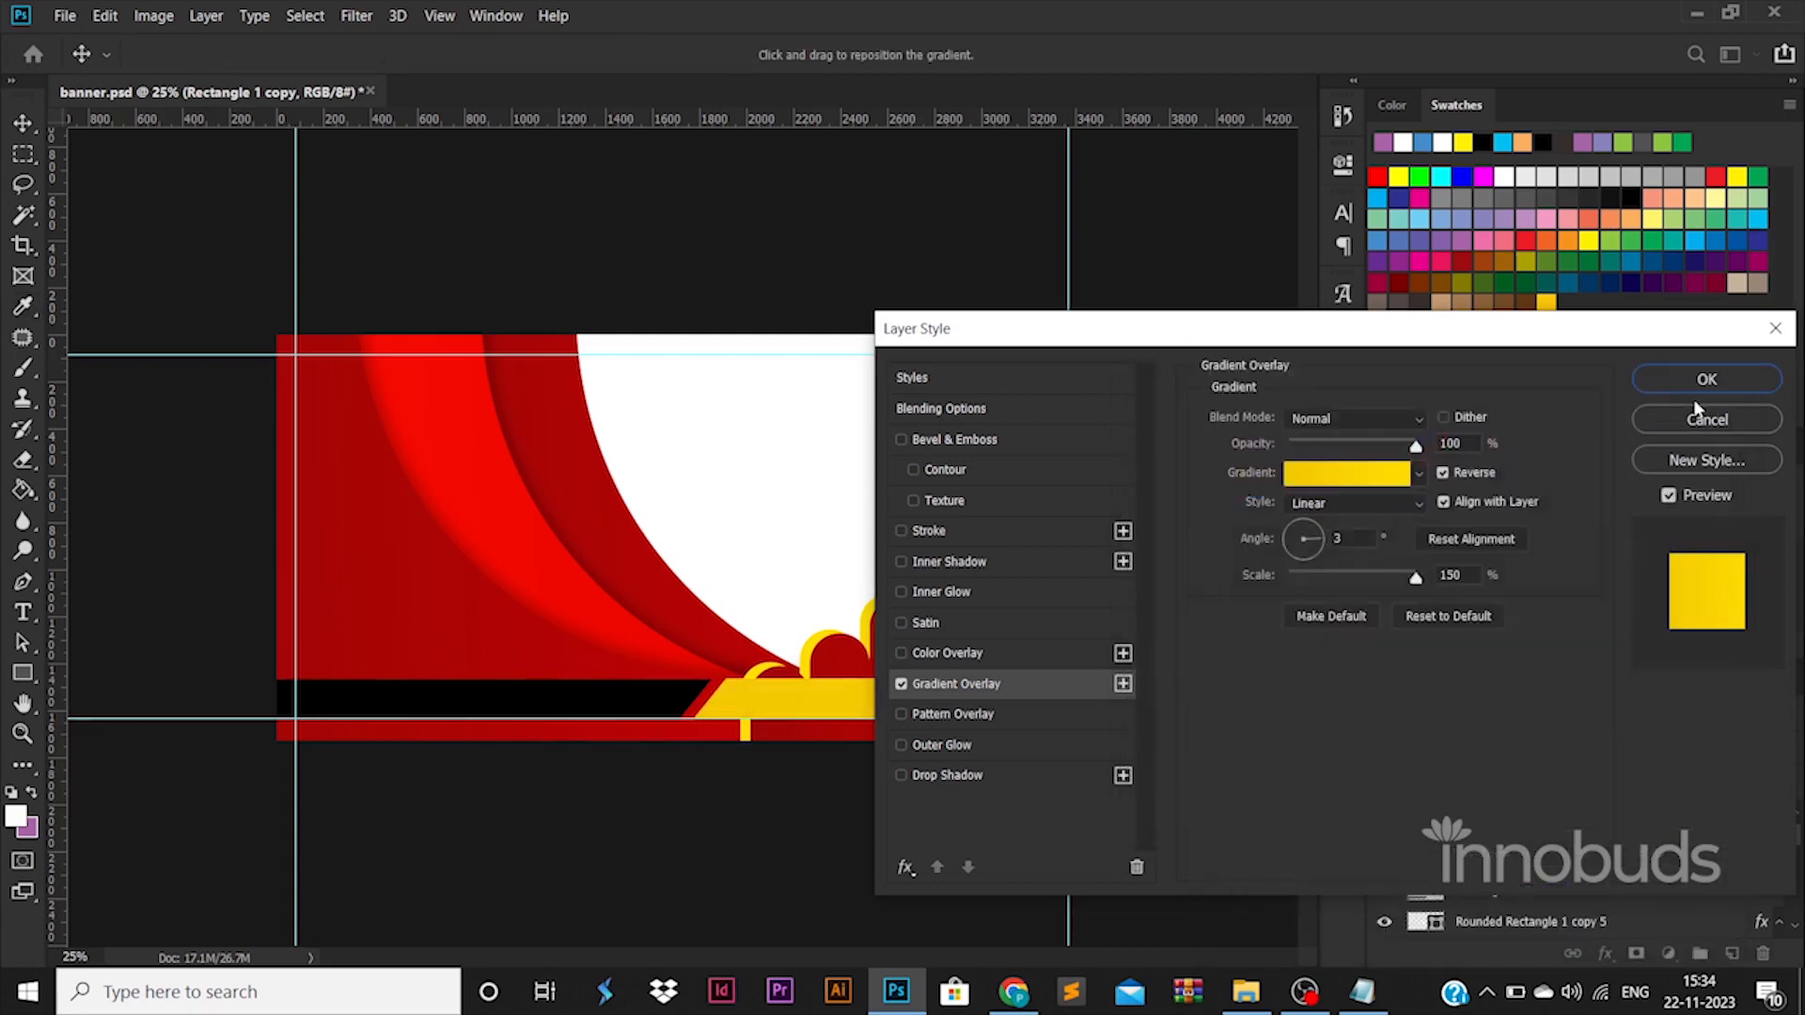
pyautogui.click(1703, 385)
# Add a gradient overlay to the original black bar and set its start stop to white ffffff.
pyautogui.click(645, 709)
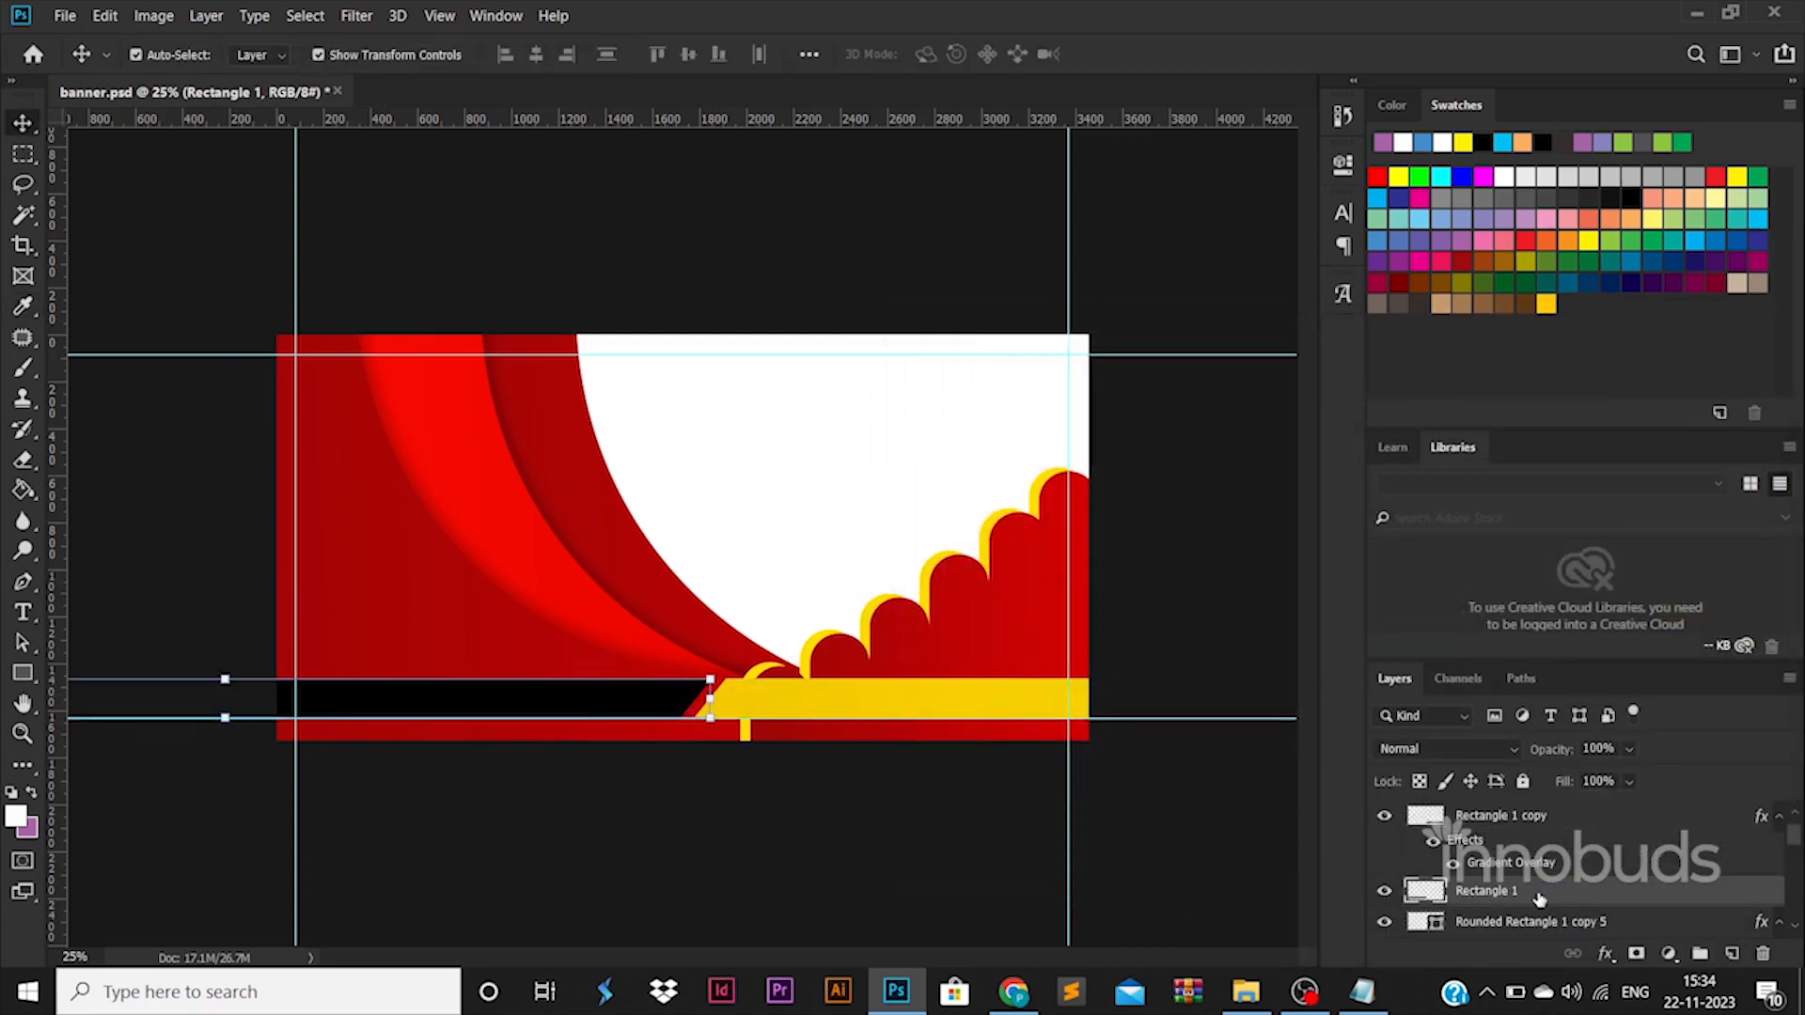
pyautogui.doubleClick(1565, 897)
pyautogui.click(1002, 685)
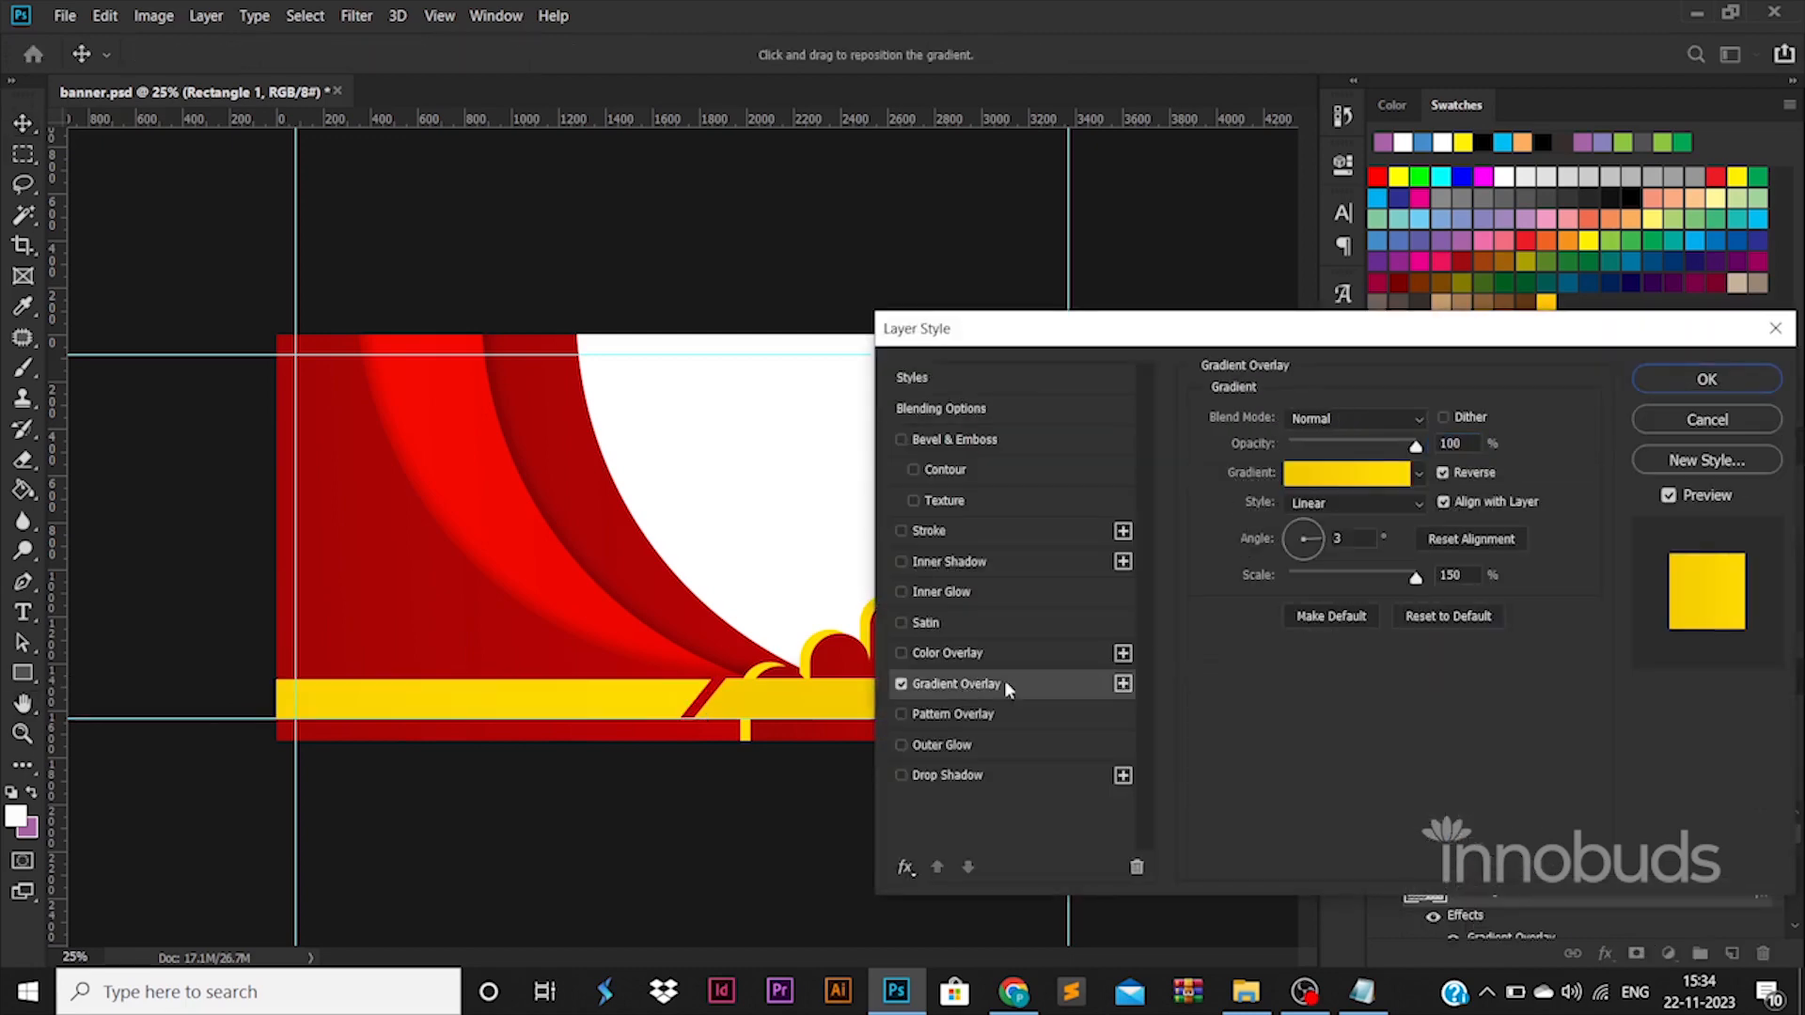
pyautogui.click(1318, 482)
pyautogui.doubleClick(1232, 798)
pyautogui.moveTo(1198, 526); pyautogui.dragTo(1046, 286)
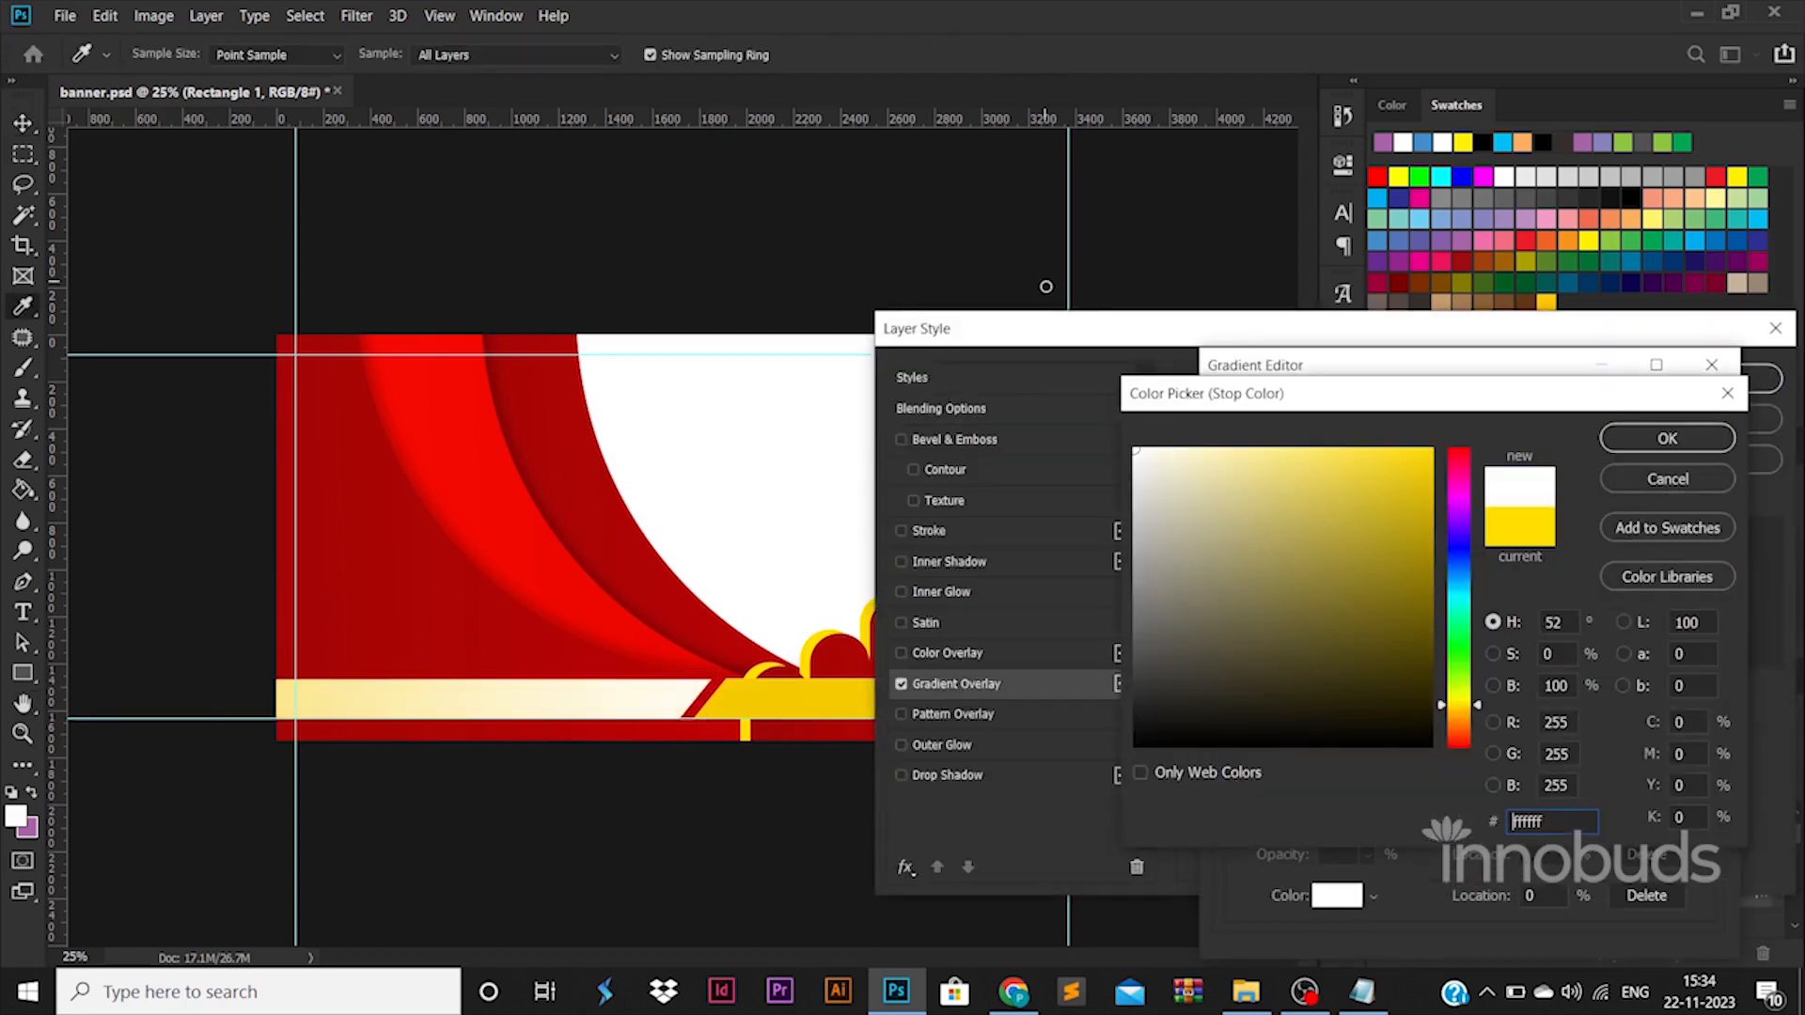
pyautogui.click(1675, 439)
# Set the end stop of the original bar's gradient to light grey and apply the layer style.
pyautogui.doubleClick(1704, 797)
pyautogui.moveTo(1147, 466); pyautogui.dragTo(1034, 524)
pyautogui.click(1666, 438)
pyautogui.click(1676, 368)
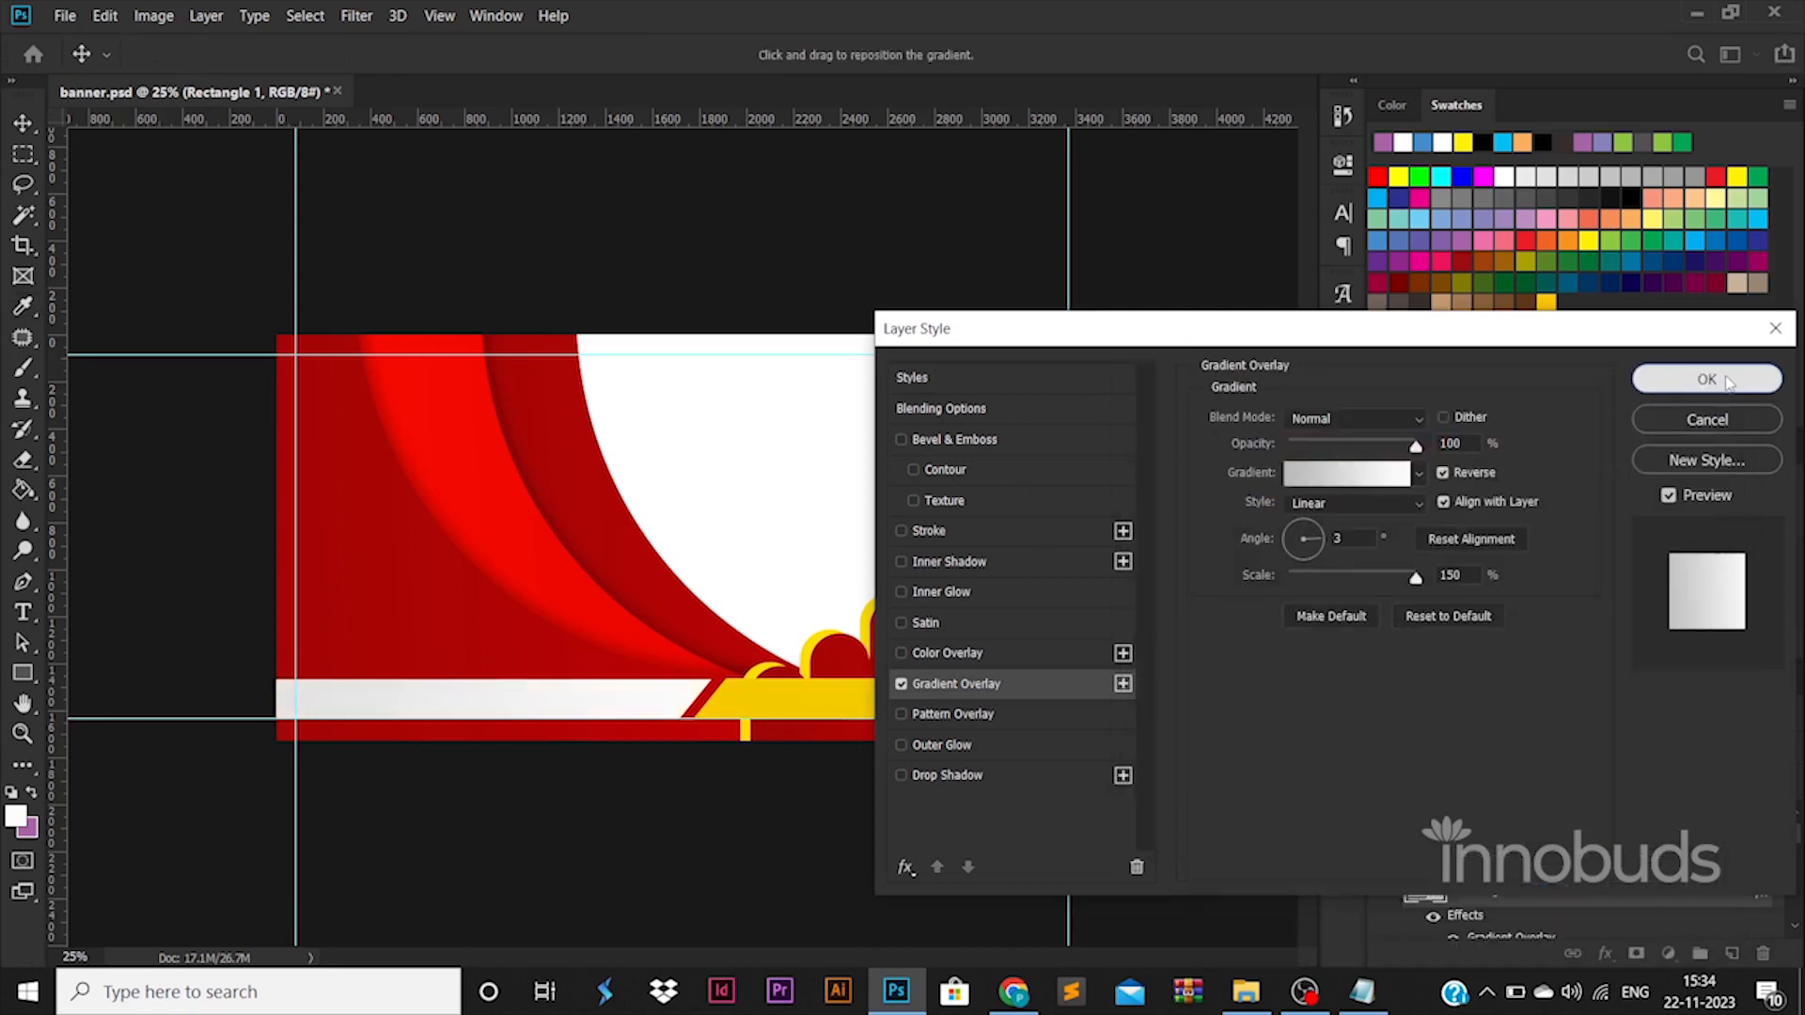
pyautogui.click(1734, 378)
# Place the black-and-white photo of the man lifting a dumbbell from the image folder over the banner's right half.
pyautogui.click(1245, 991)
pyautogui.hotkey('alt', 'Tab')
pyautogui.moveTo(528, 184); pyautogui.dragTo(1081, 452)
pyautogui.press('Return')
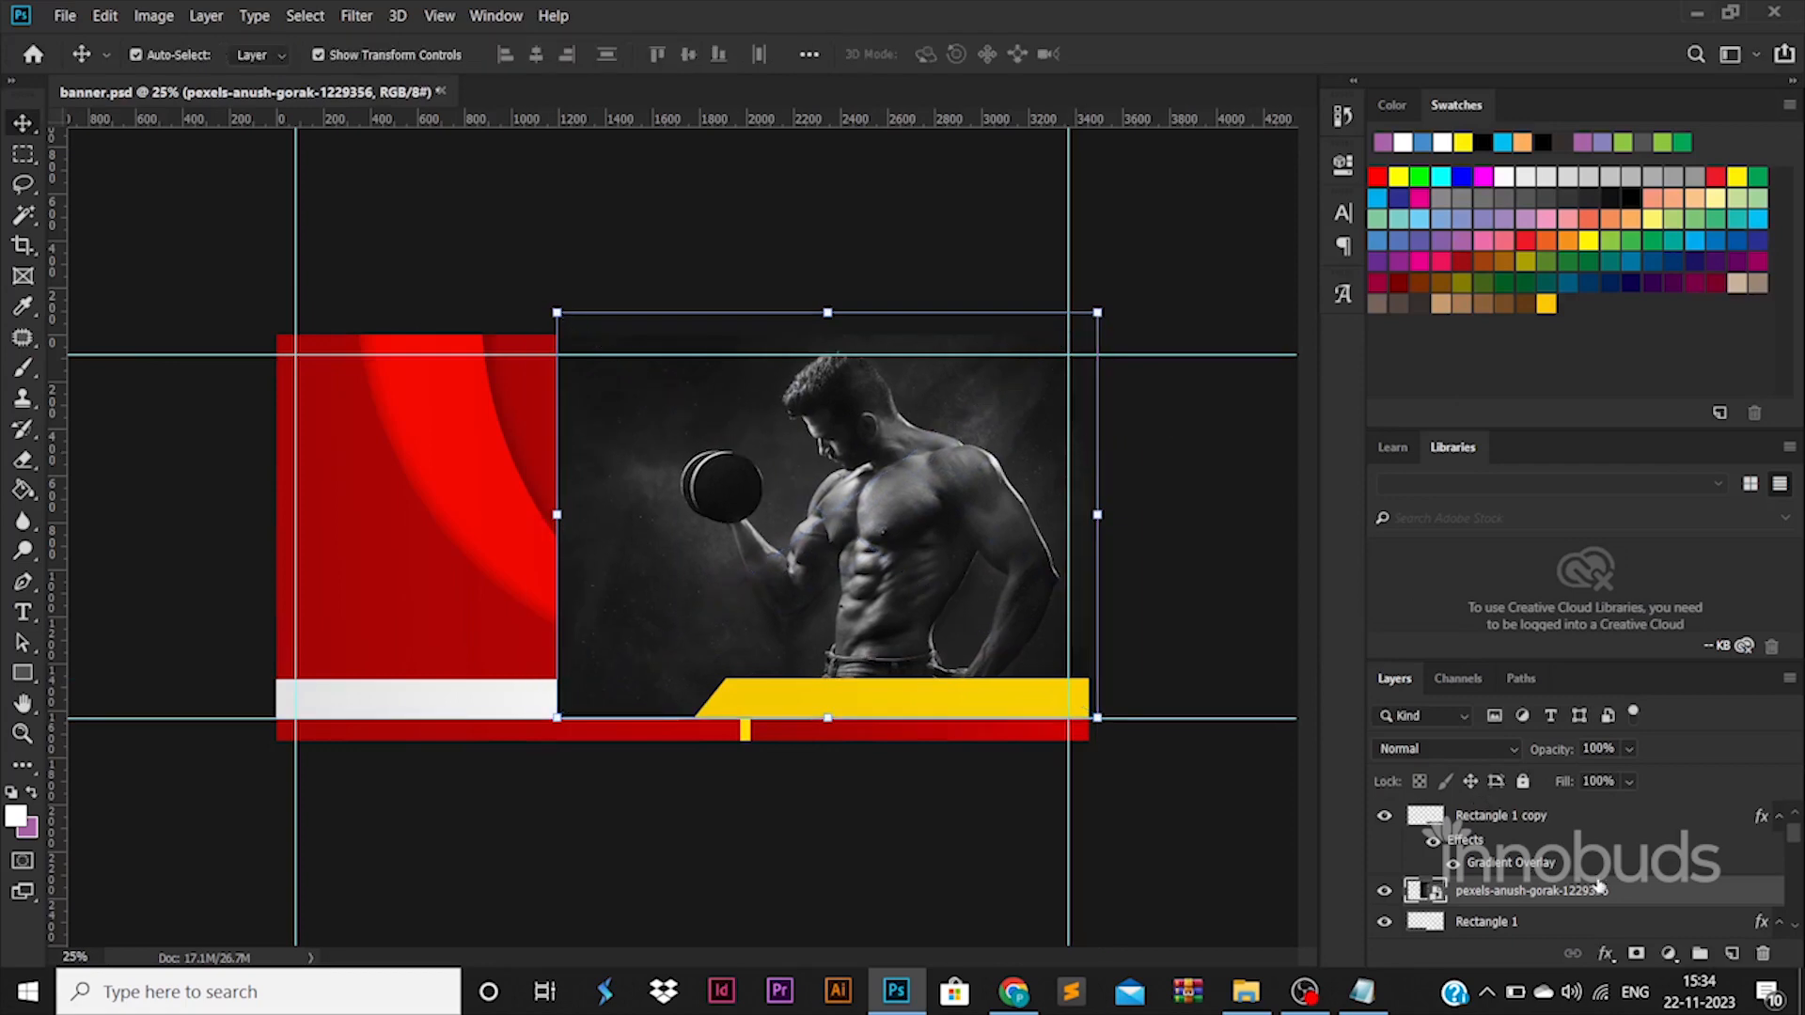
# Move the photo's layer behind all the shapes, directly above Layer 0, and rasterize it.
pyautogui.moveTo(1600, 887)
pyautogui.mouseDown()
pyautogui.moveTo(1606, 957)
pyautogui.moveTo(1585, 893)
pyautogui.mouseUp()
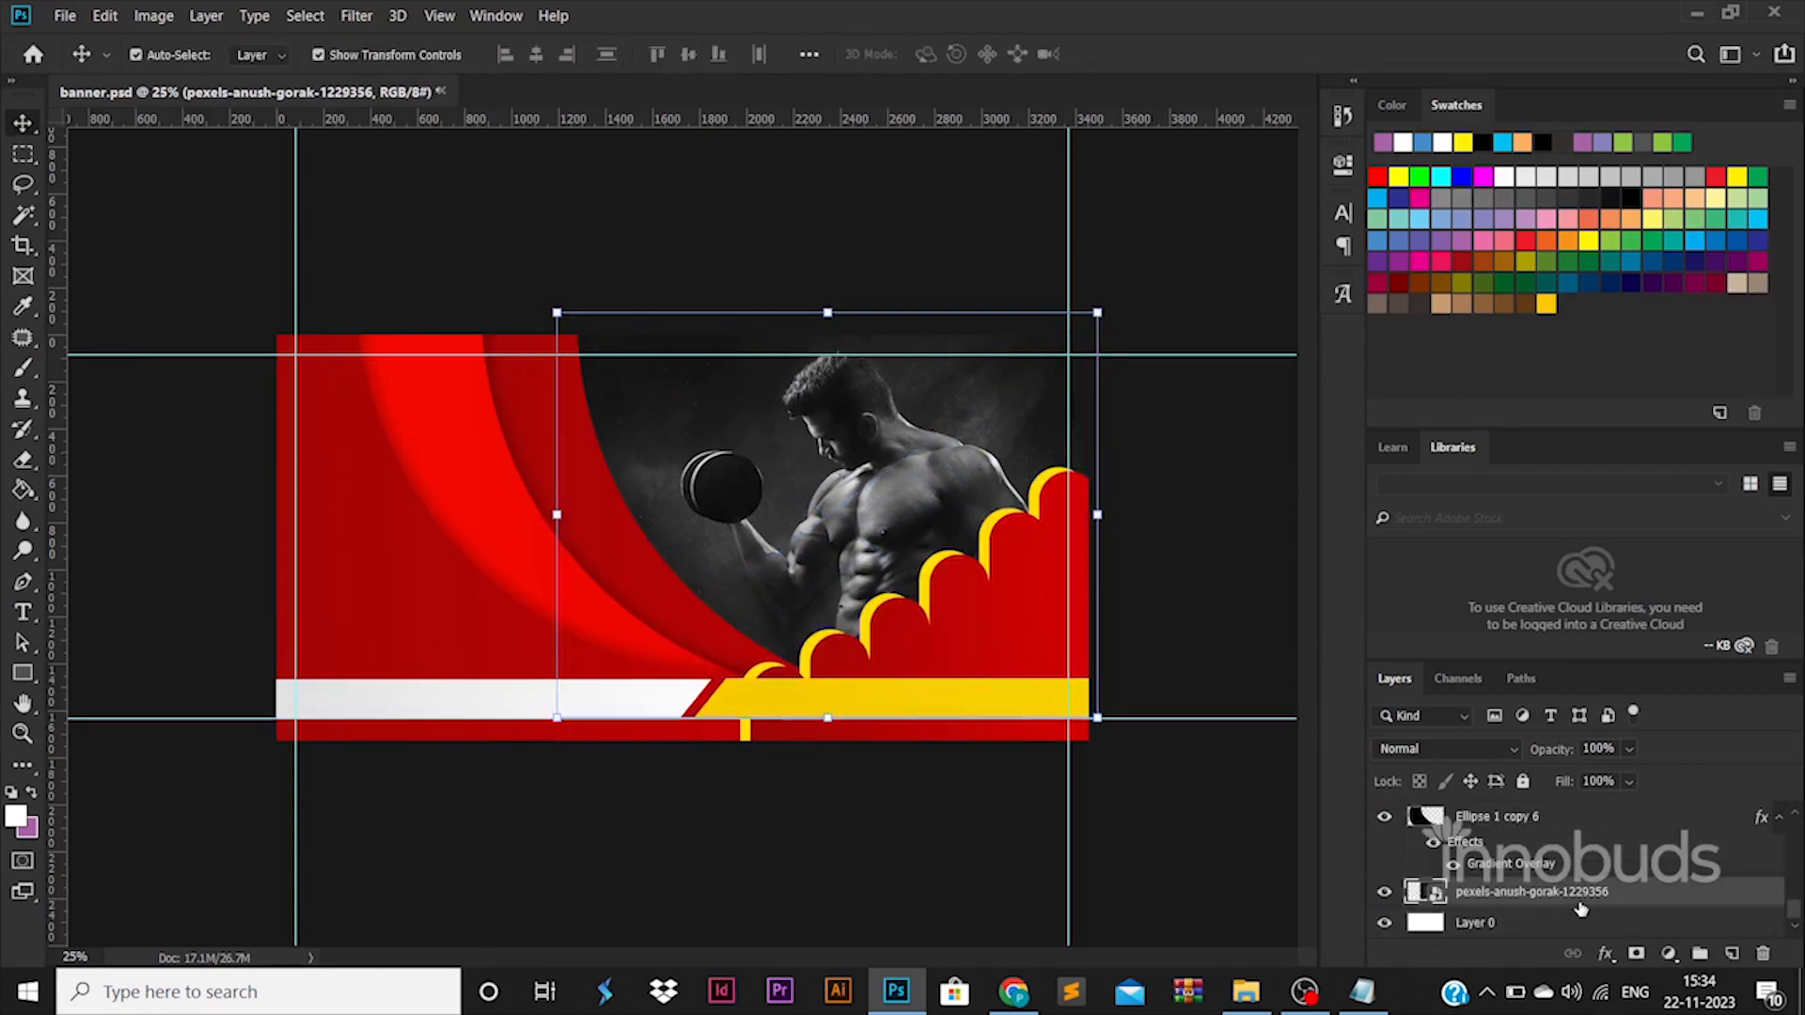
pyautogui.rightClick(1585, 893)
pyautogui.click(1186, 524)
pyautogui.press('XF86MonBrightnessUp')
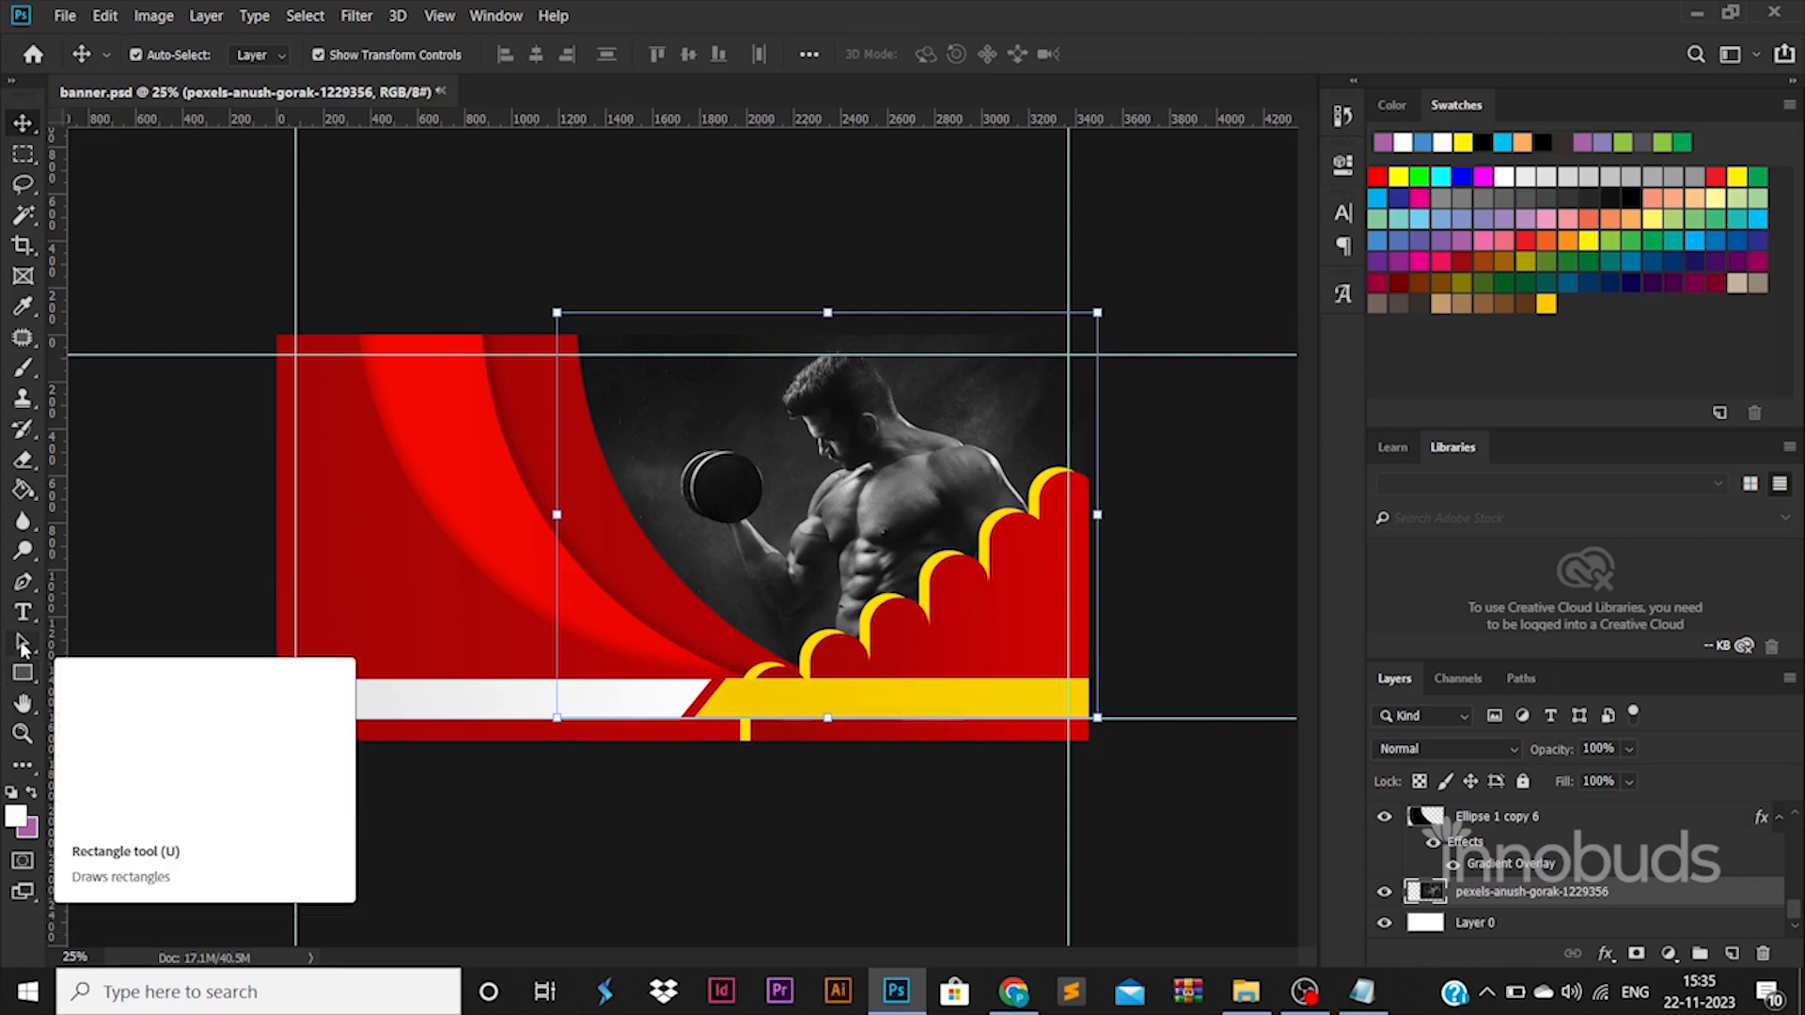
# Add the white text "GYM BANNER CONTENT GOES HERE" on three lines in Montserrat Black 150 pt over the crescents.
pyautogui.press('t')
pyautogui.click(359, 527)
pyautogui.write('GYM')
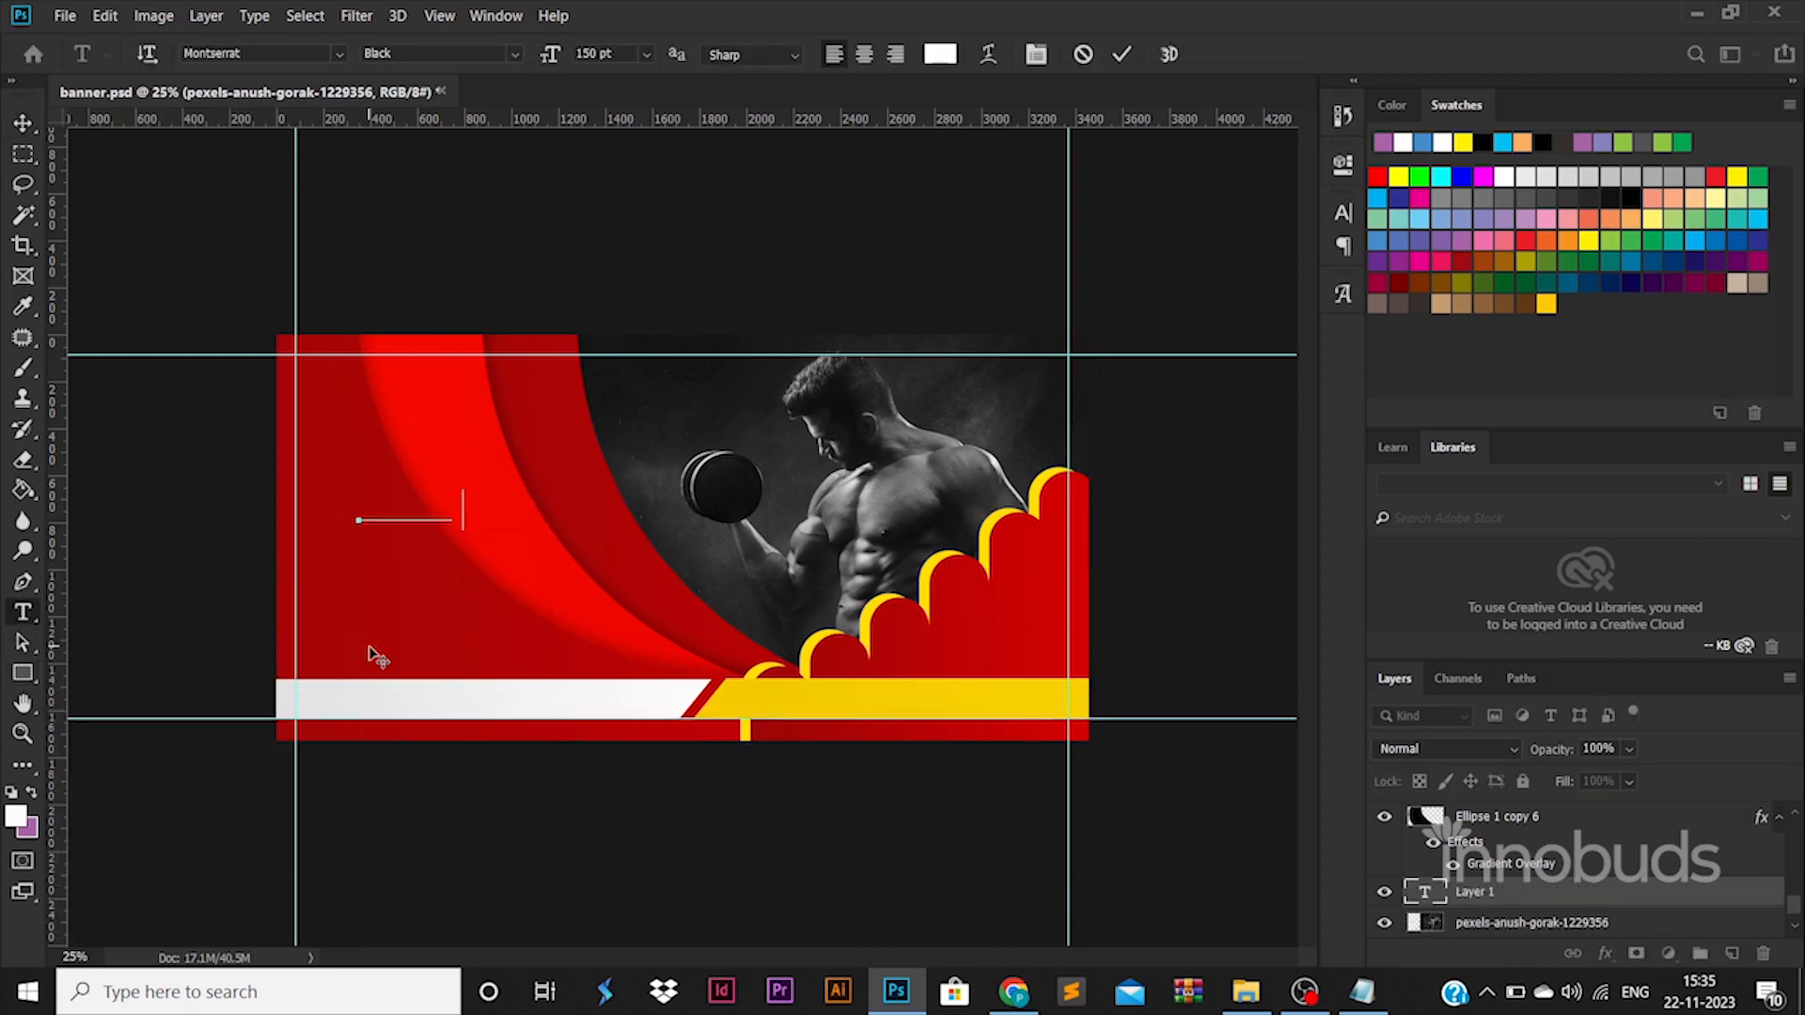
pyautogui.hotkey('ctrl', 'a')
pyautogui.write('GEAR UP FOR CONT')
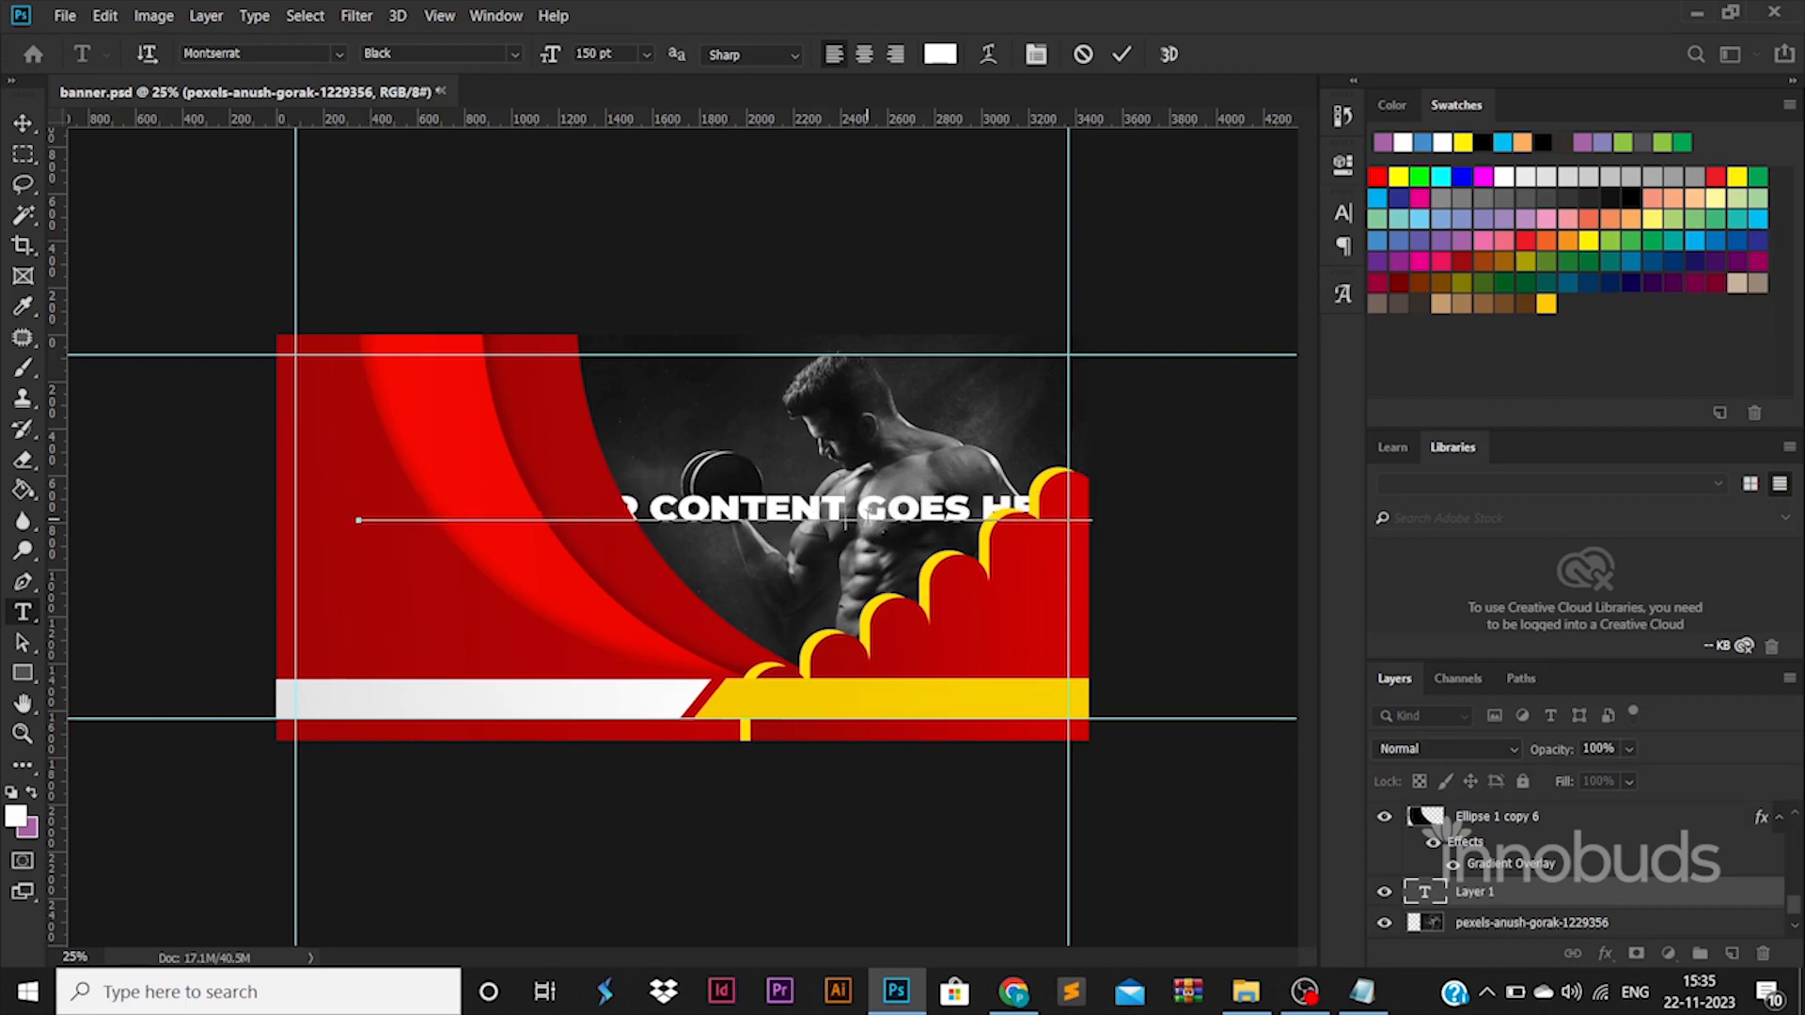
pyautogui.press('Return')
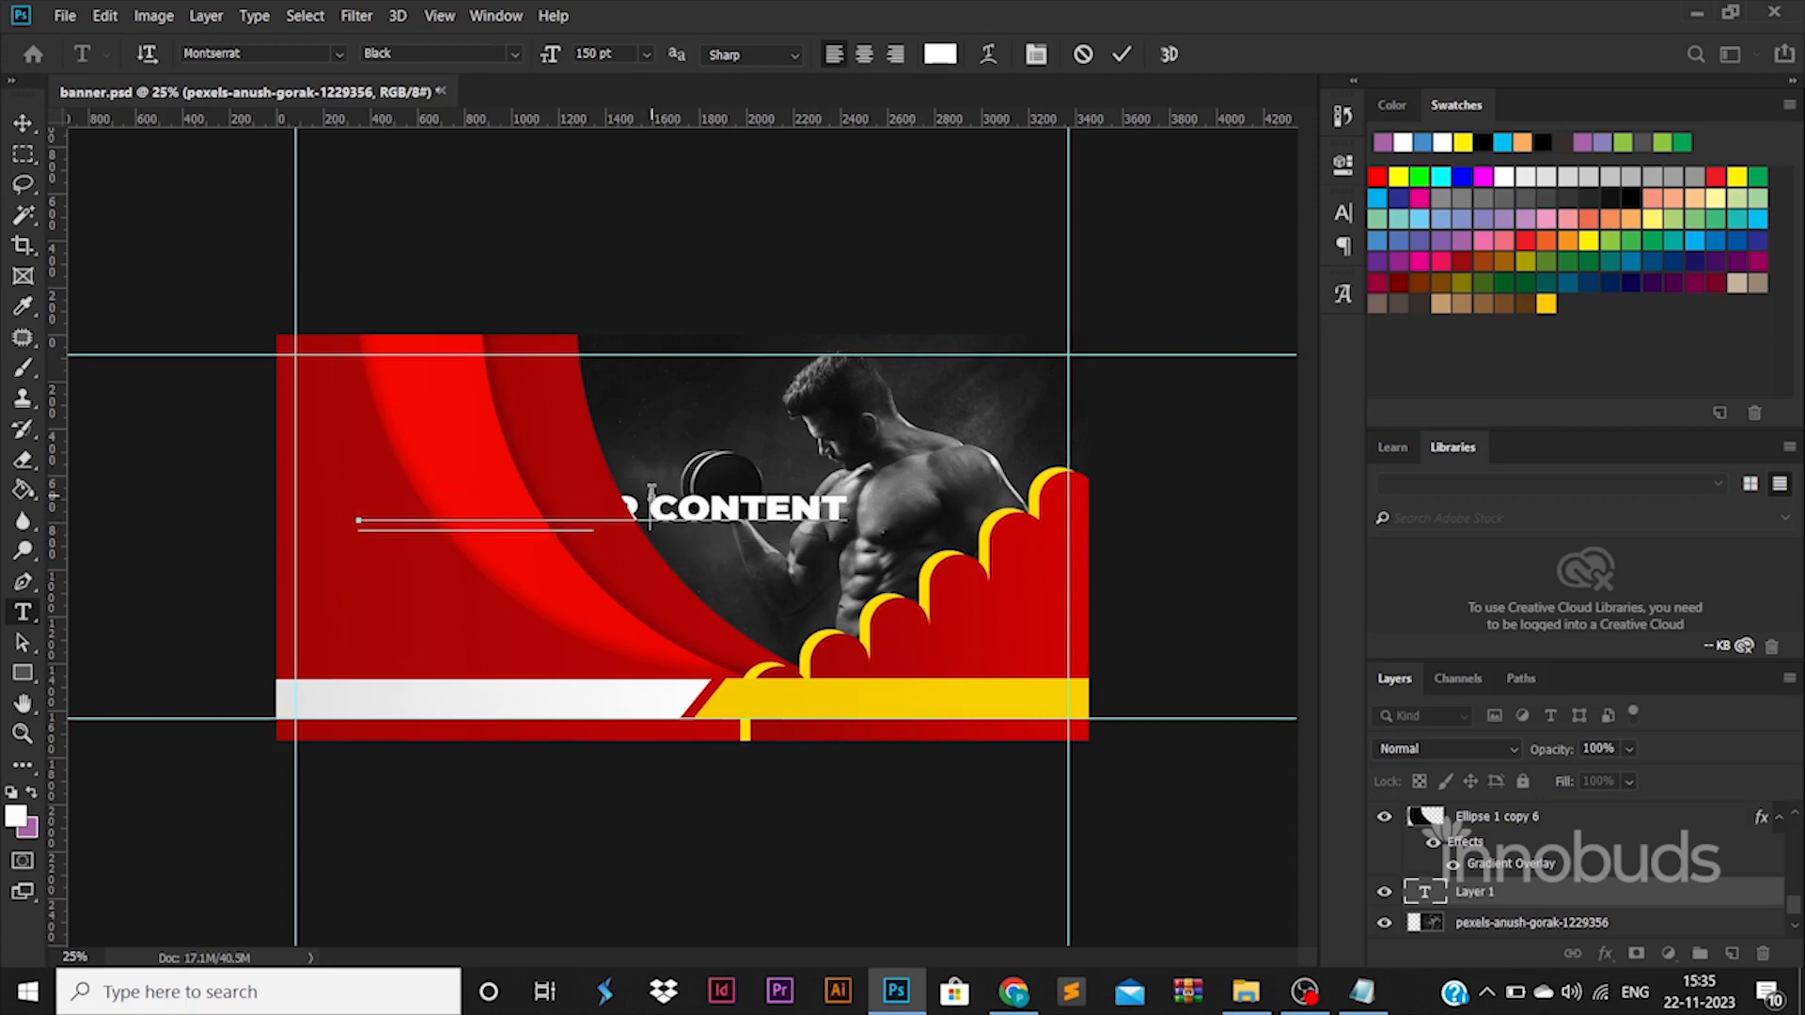
# Move the headline text layer to the top of the layer stack.
pyautogui.moveTo(1511, 886); pyautogui.dragTo(1510, 773)
pyautogui.click(918, 388)
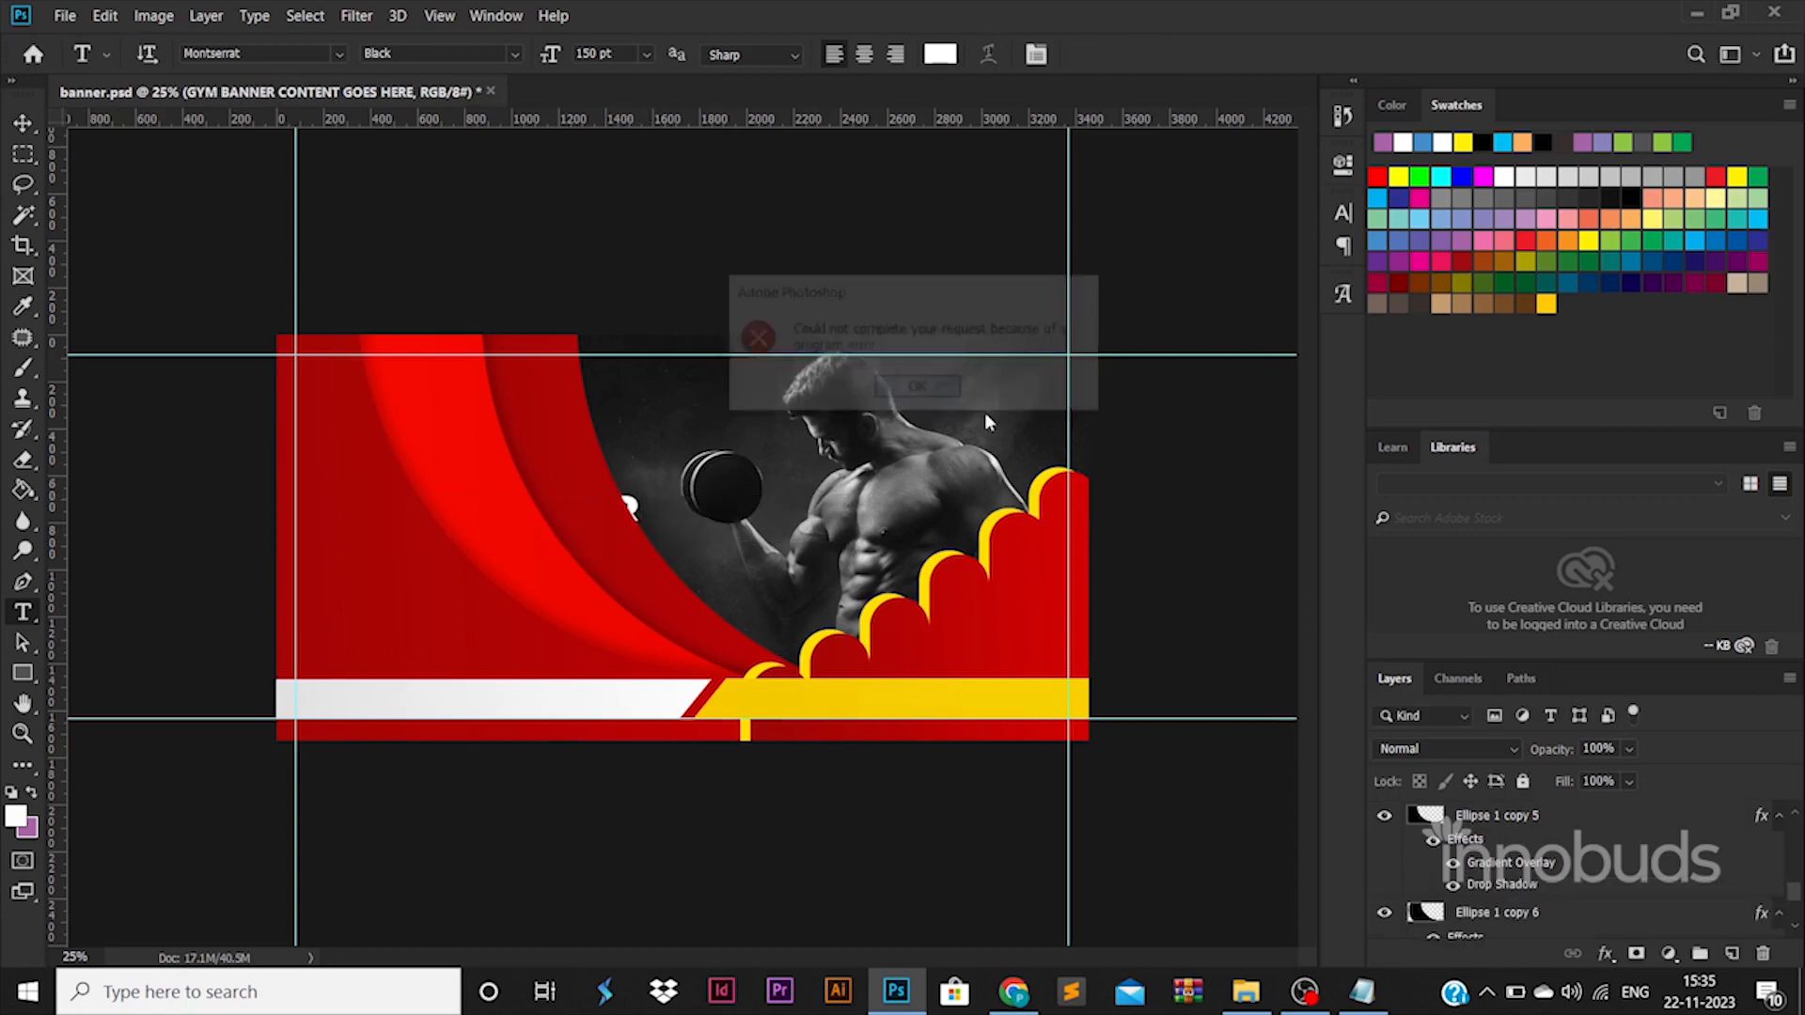
pyautogui.moveTo(1593, 929); pyautogui.dragTo(1599, 709)
pyautogui.click(957, 390)
pyautogui.scroll(-5, 1531, 814)
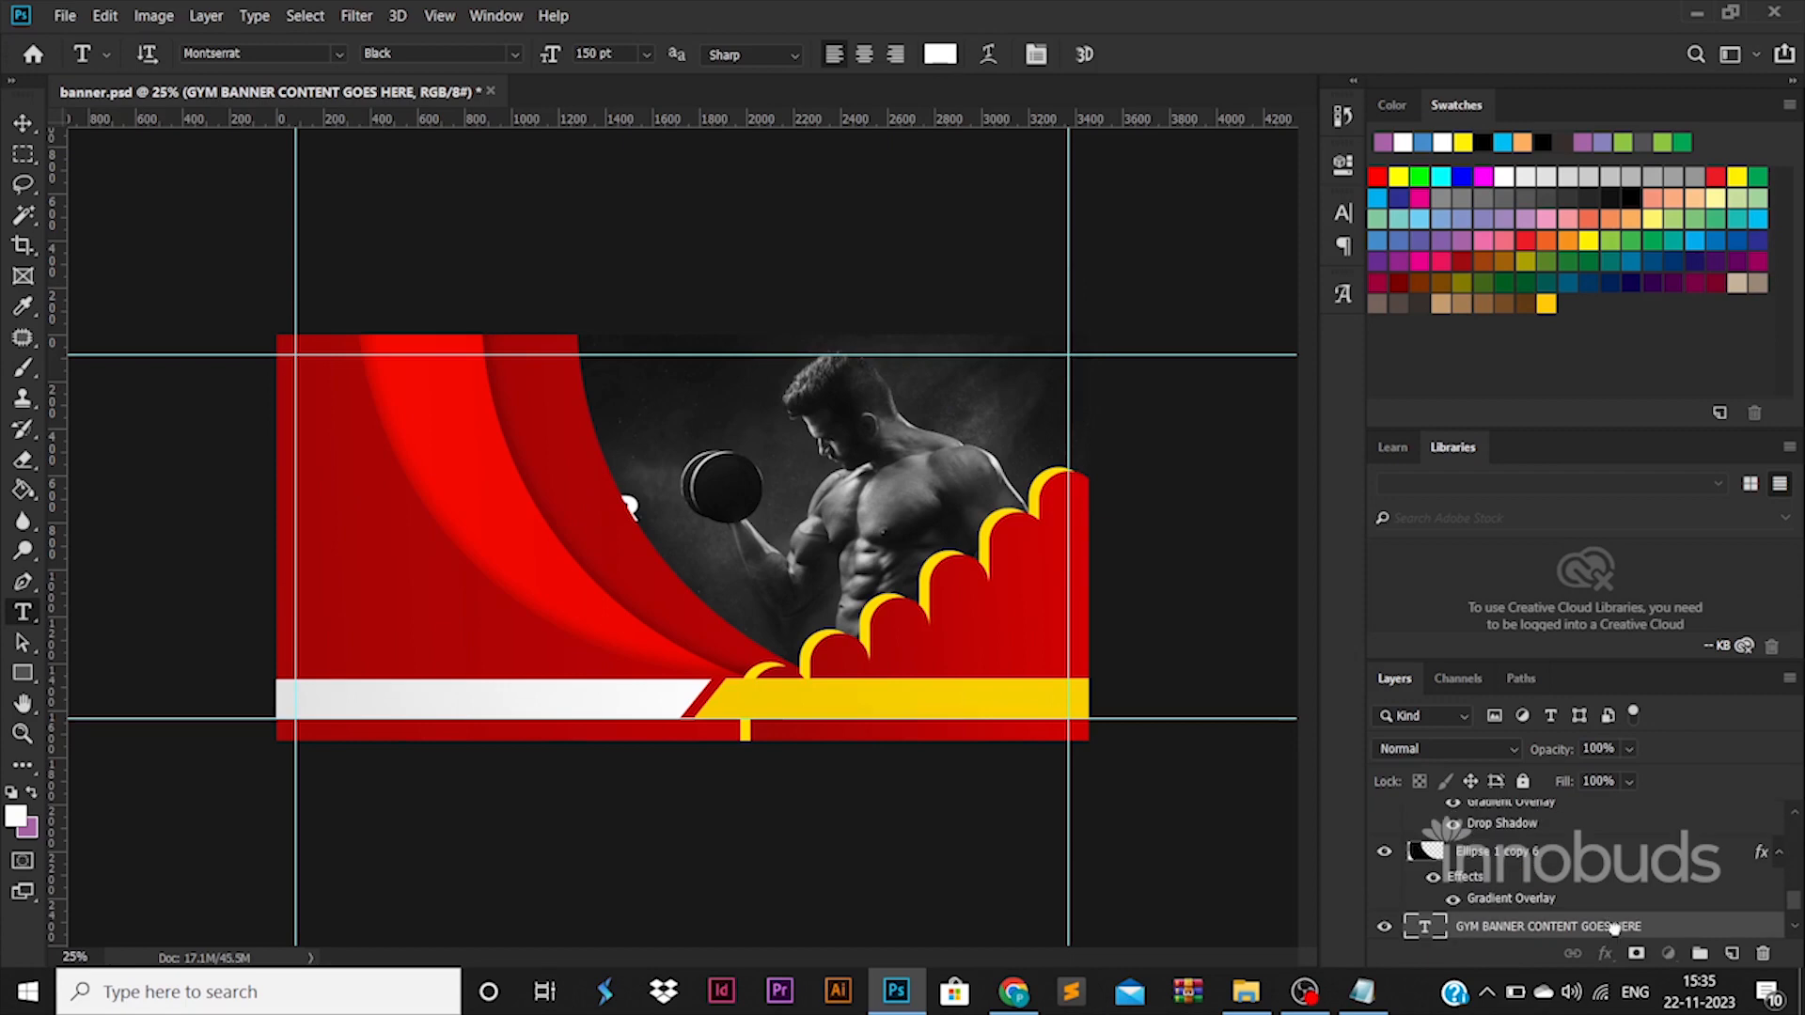
pyautogui.moveTo(1613, 929); pyautogui.dragTo(1538, 816)
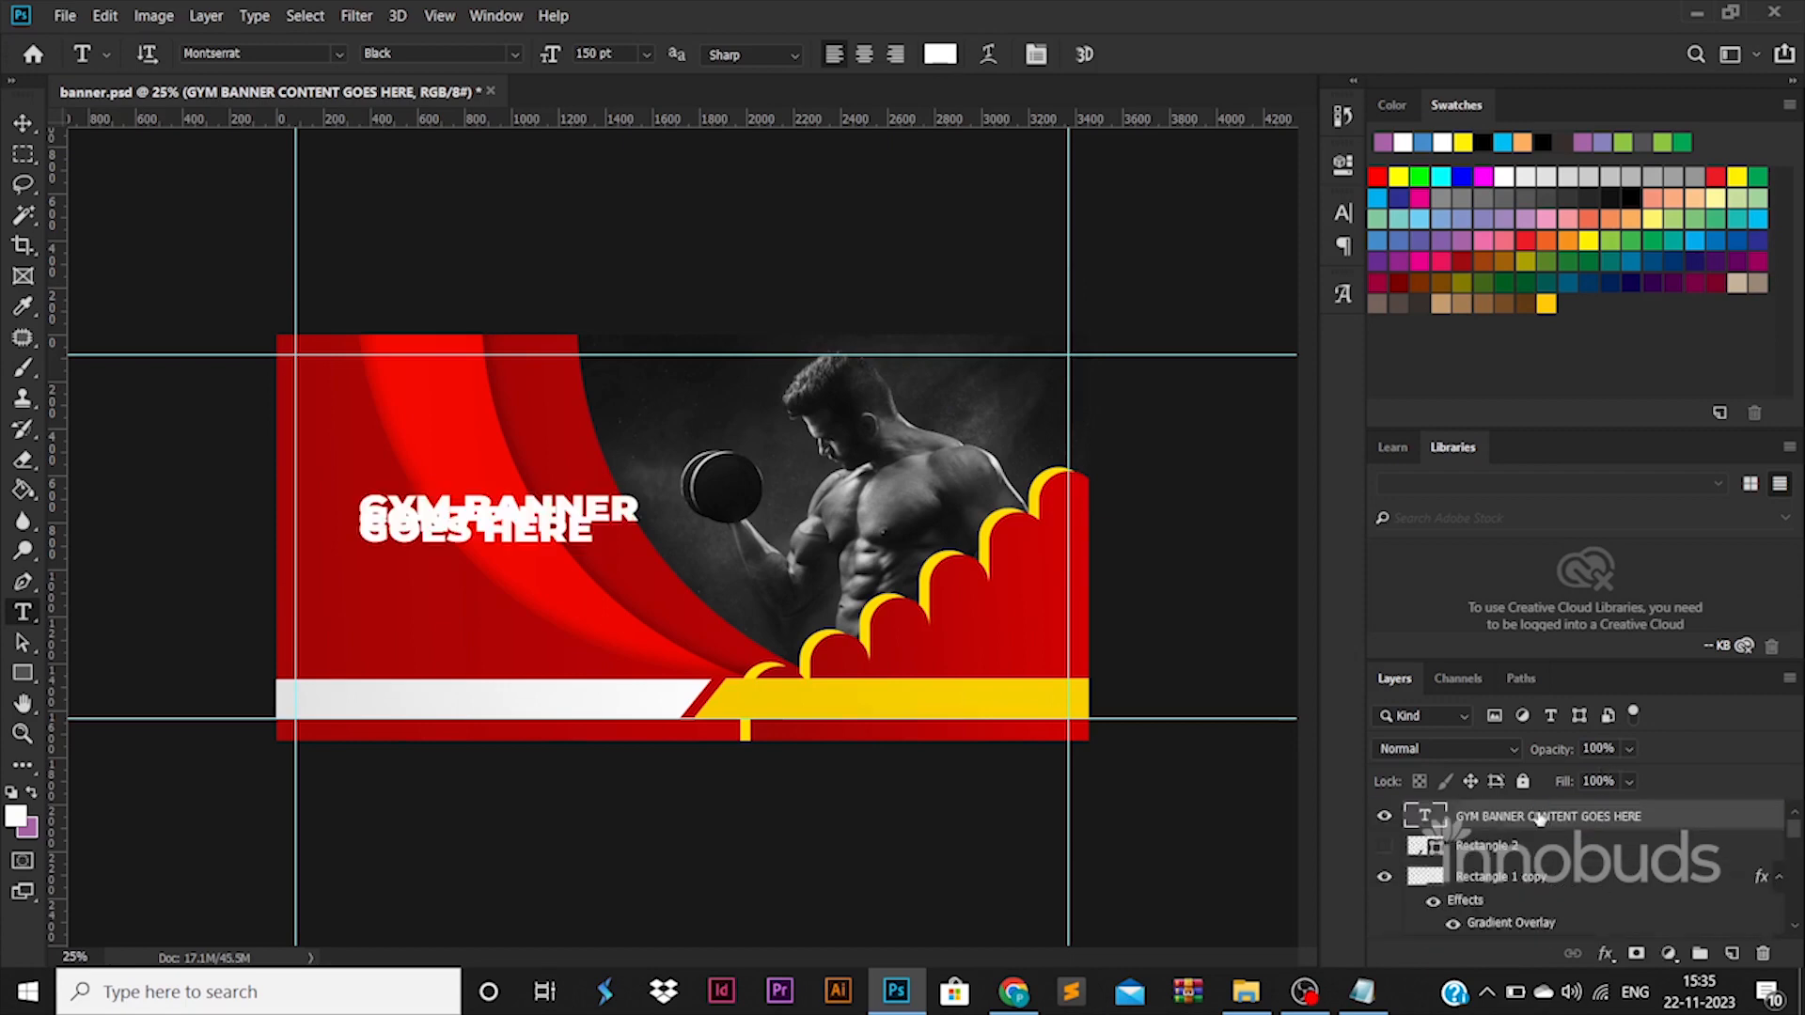
# Set the line spacing of the whole headline text to 120 pt.
pyautogui.doubleClick(1425, 816)
pyautogui.click(1342, 213)
pyautogui.write('12')
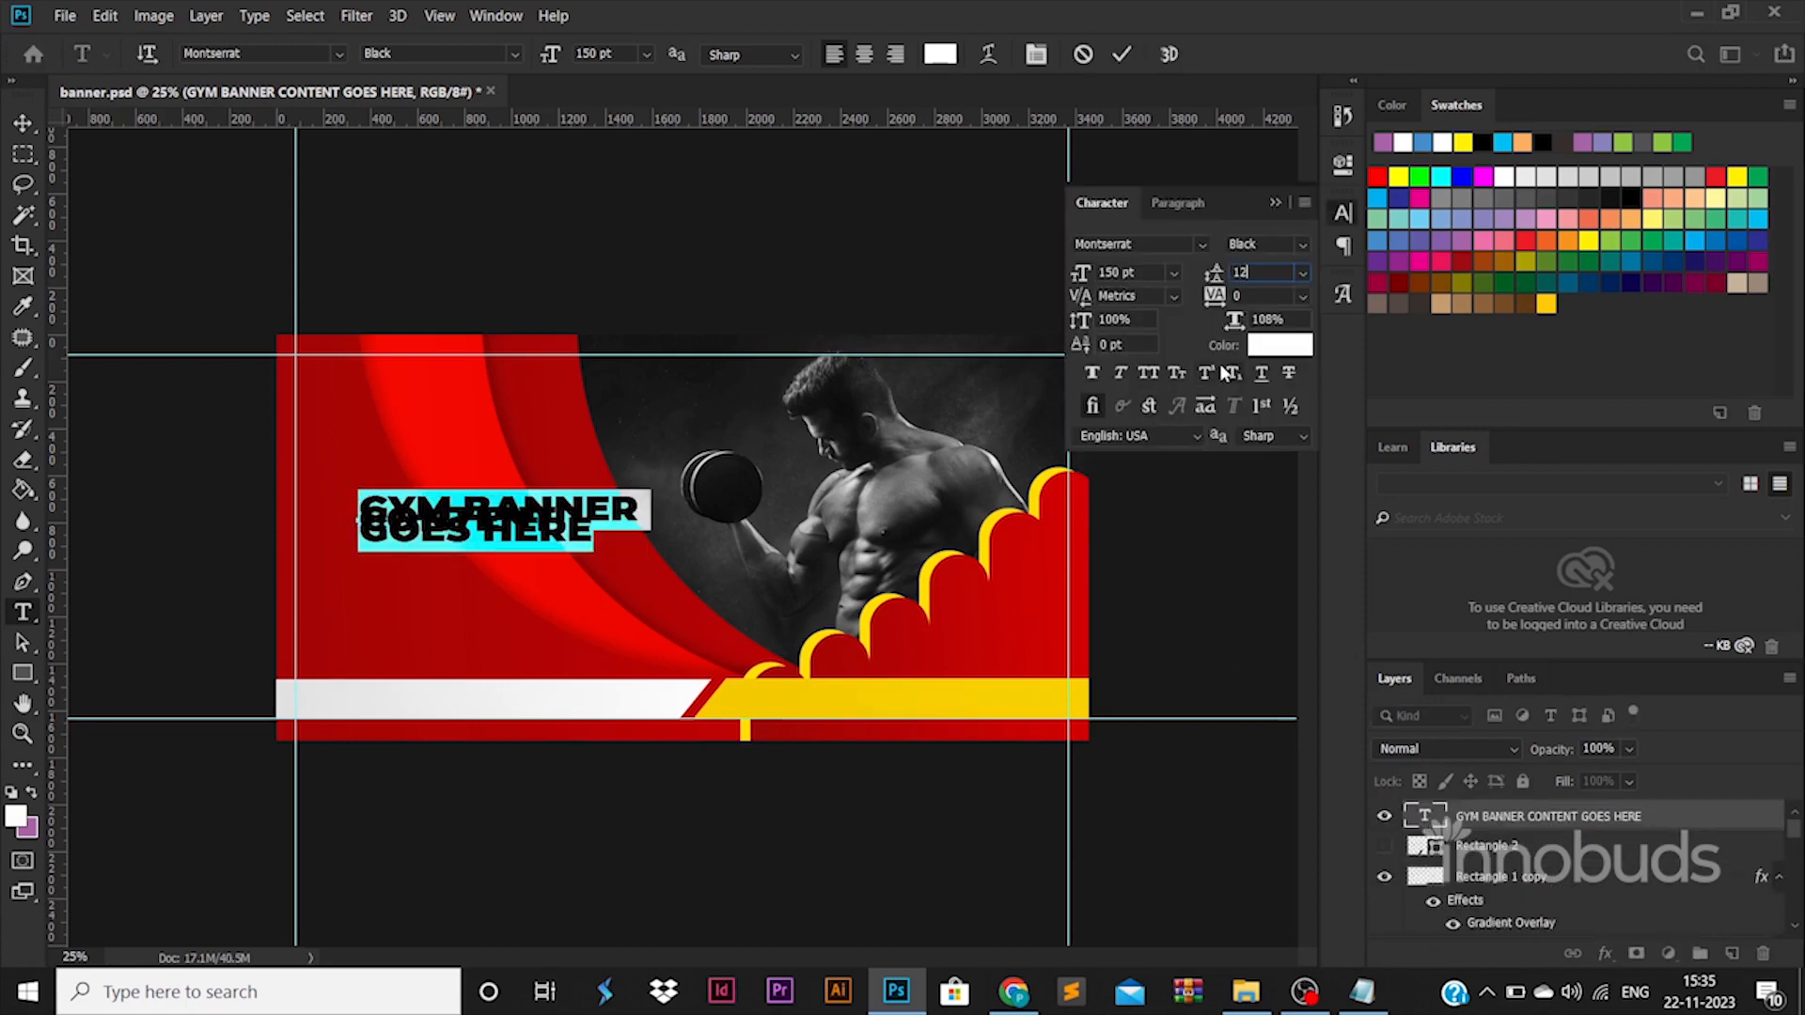
pyautogui.write('0')
pyautogui.press('Return')
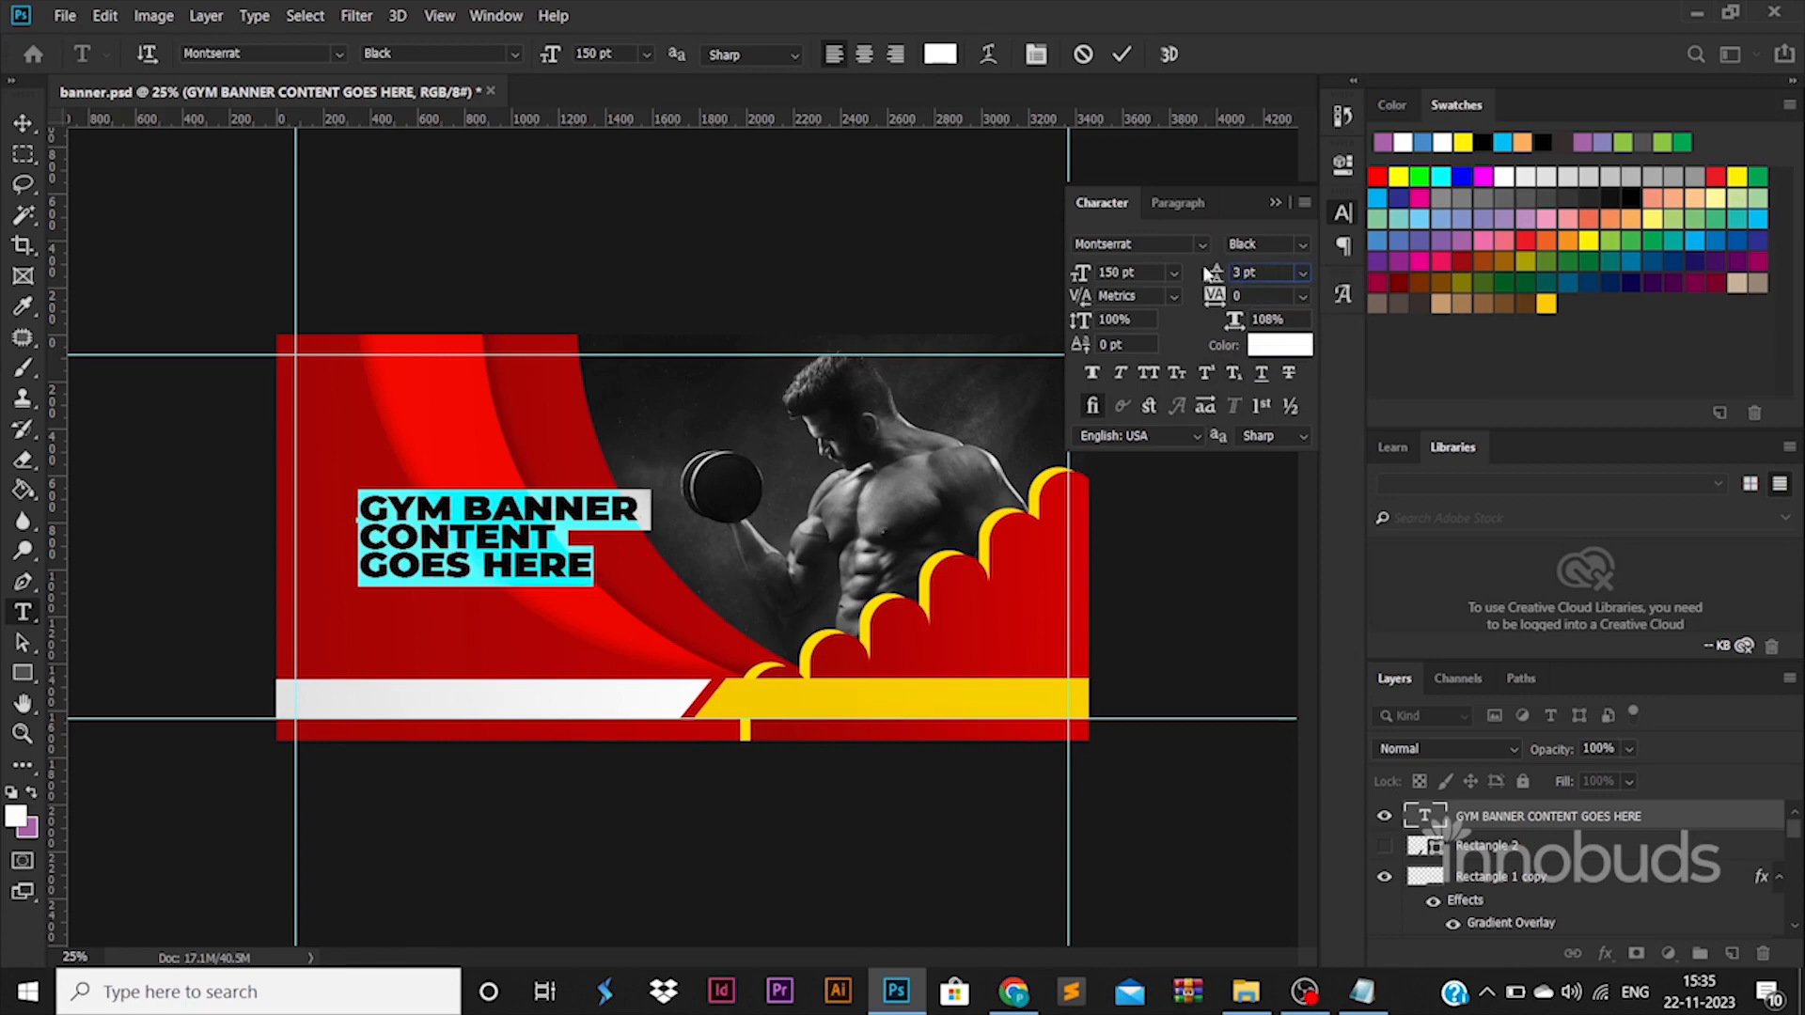
# Set the headline's line spacing to 130 pt and shrink the text to about 79%, aligned to the left guide.
pyautogui.write('130')
pyautogui.press('Return')
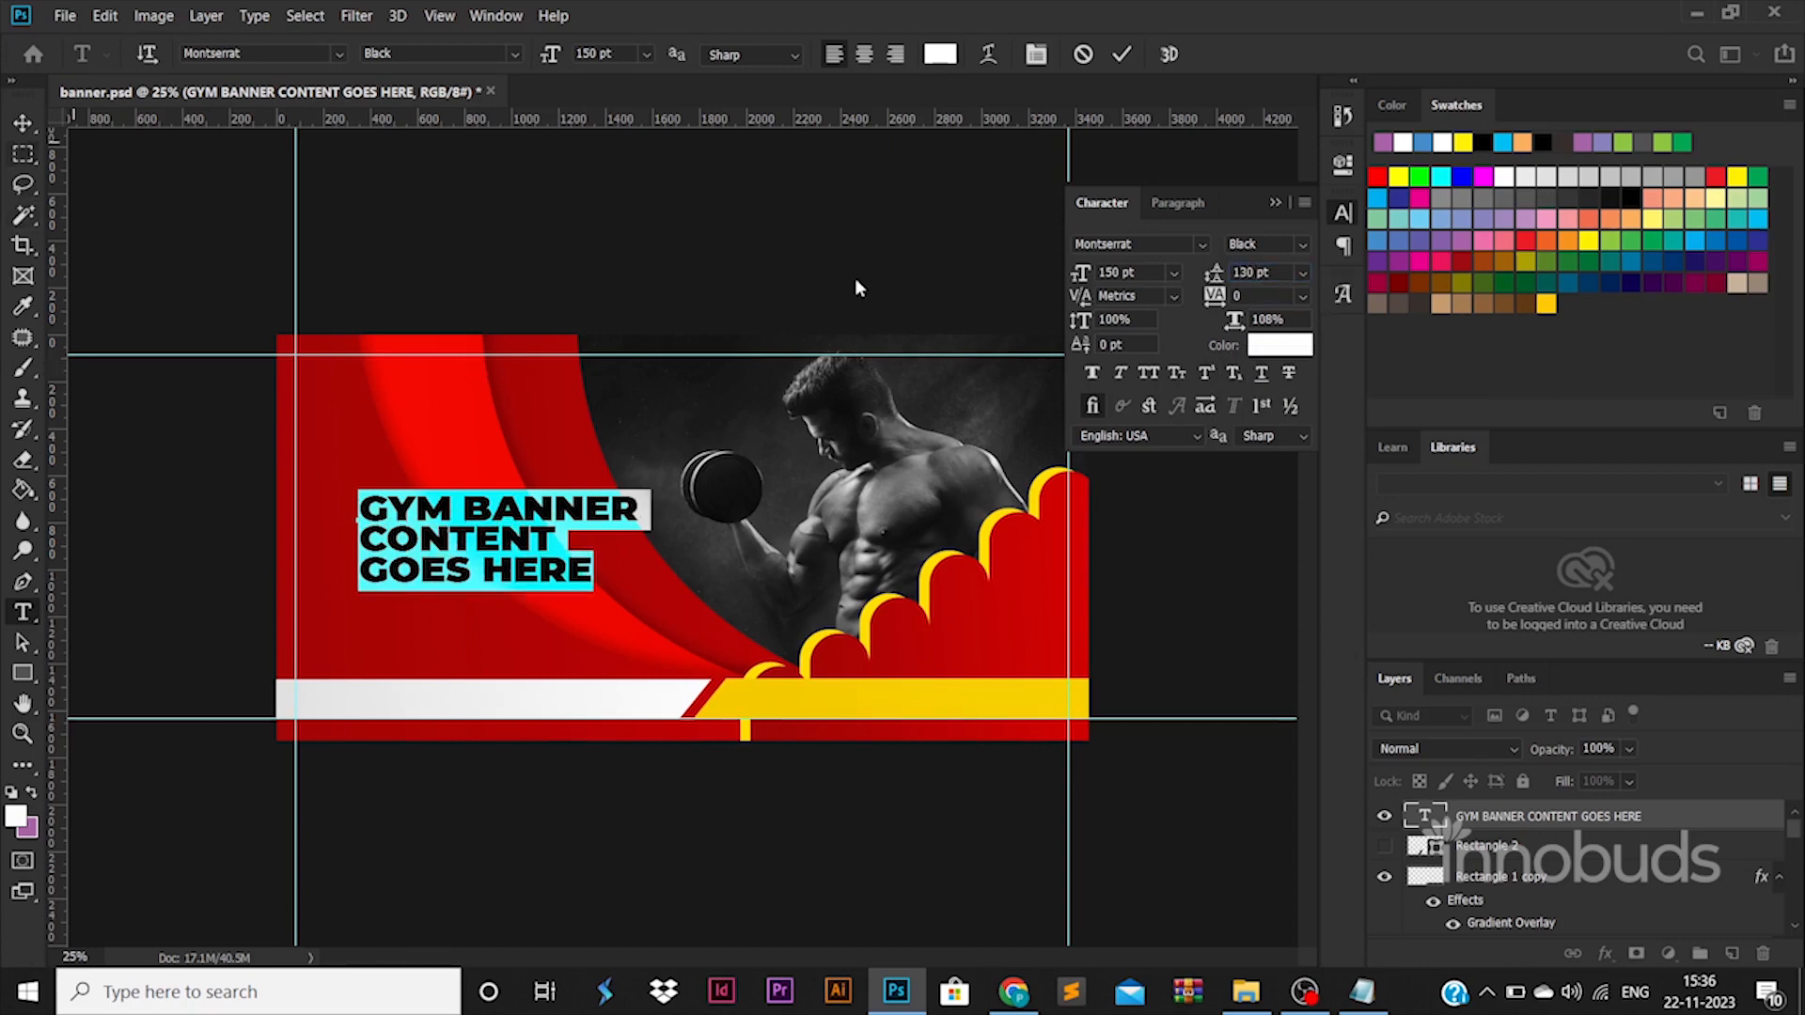
pyautogui.click(631, 505)
pyautogui.click(22, 123)
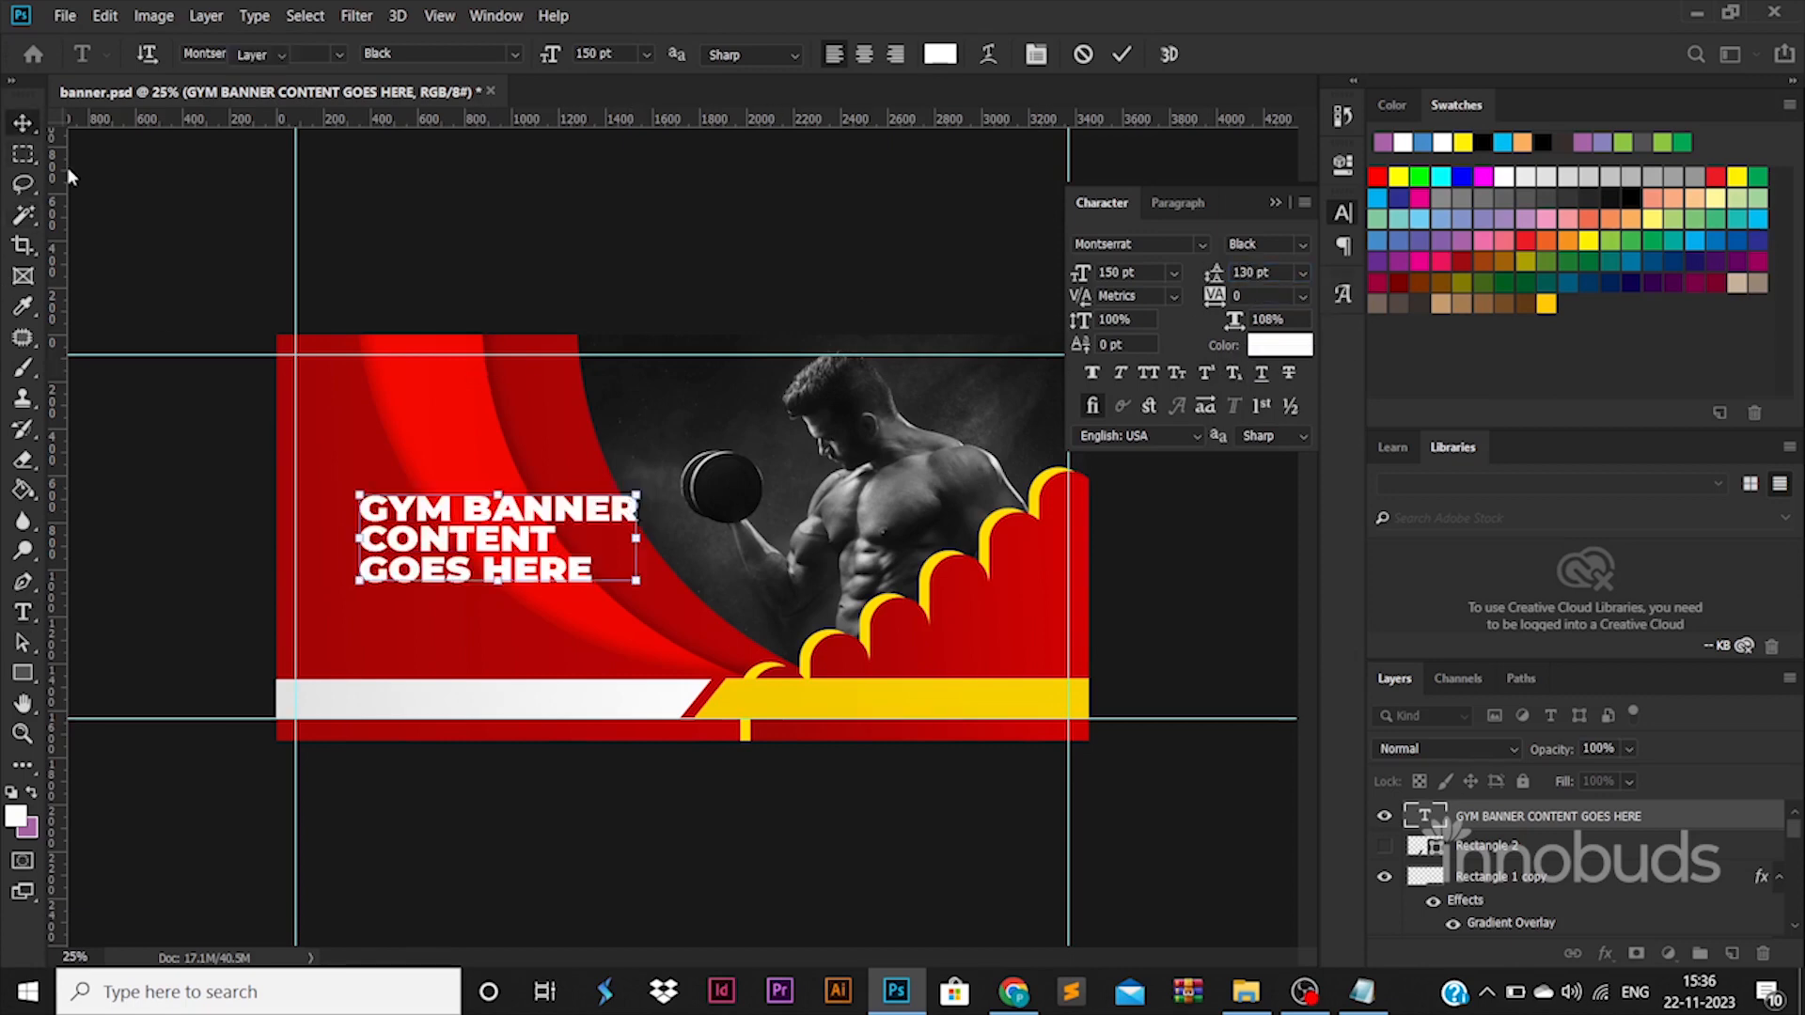
pyautogui.moveTo(638, 492); pyautogui.dragTo(470, 493)
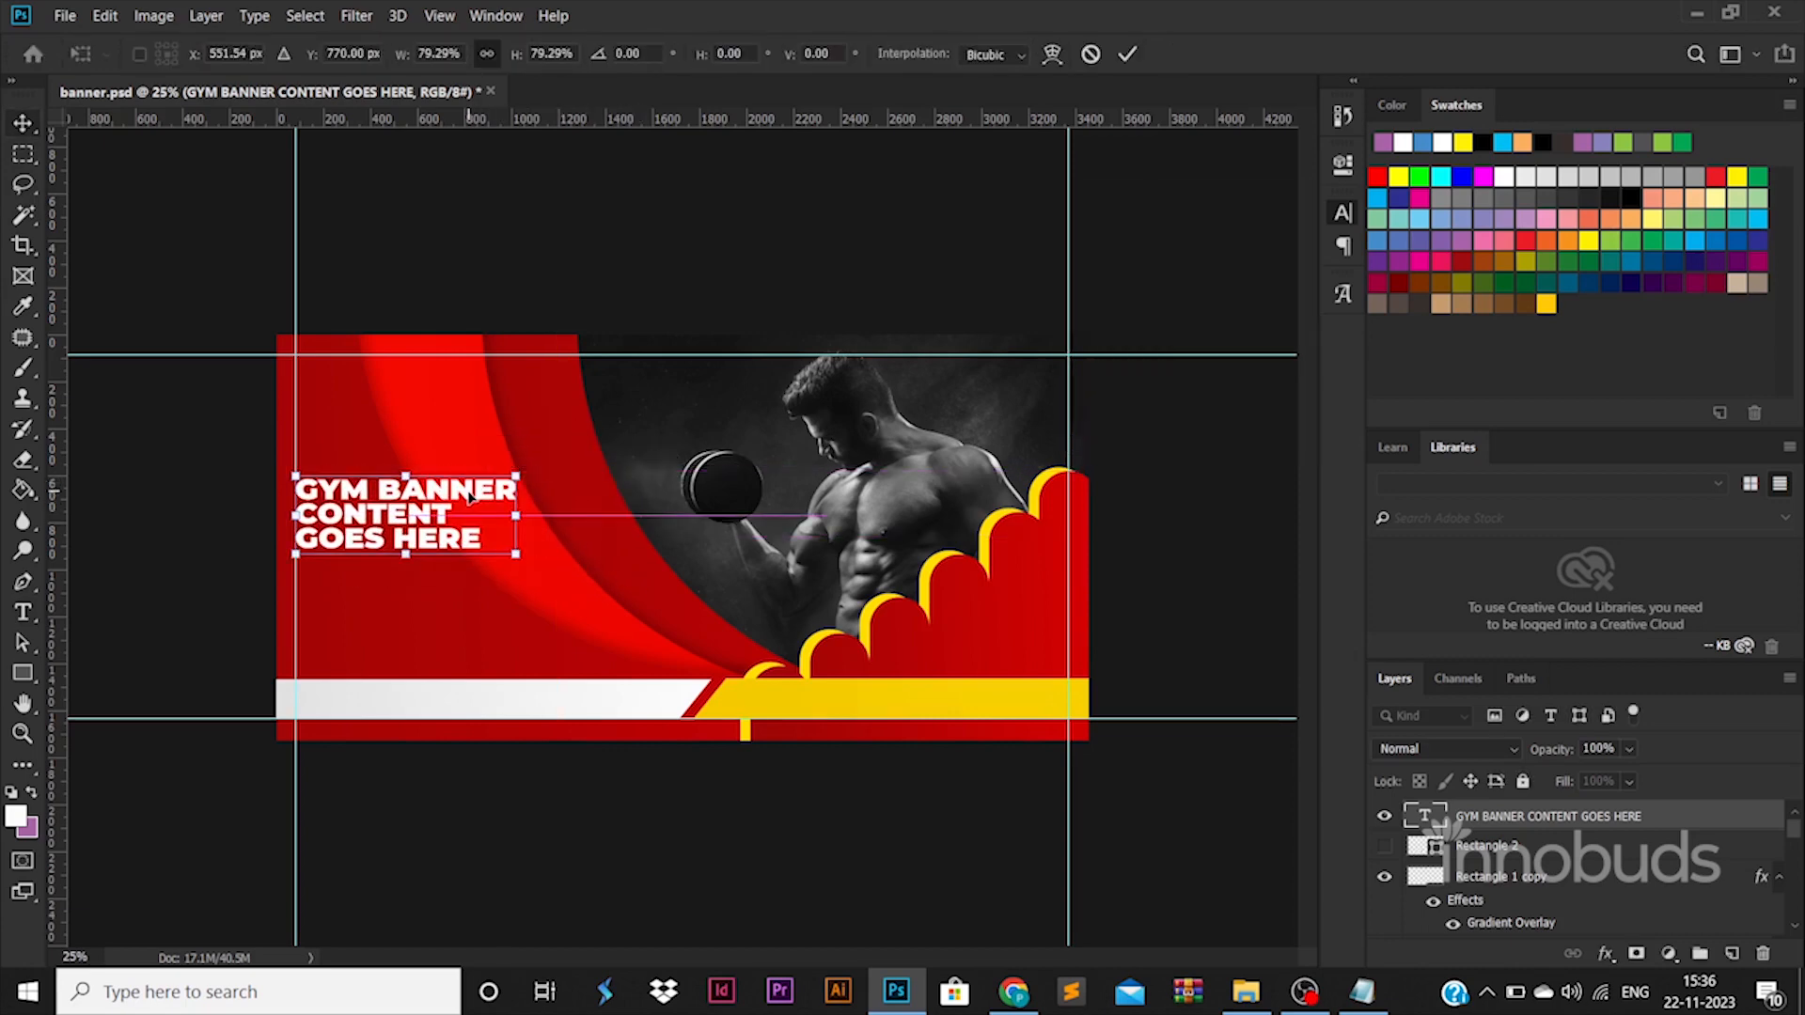
# Set the whole headline's line spacing to 121 pt and its font size to 130 pt.
pyautogui.doubleClick(471, 498)
pyautogui.hotkey('ctrl', 't')
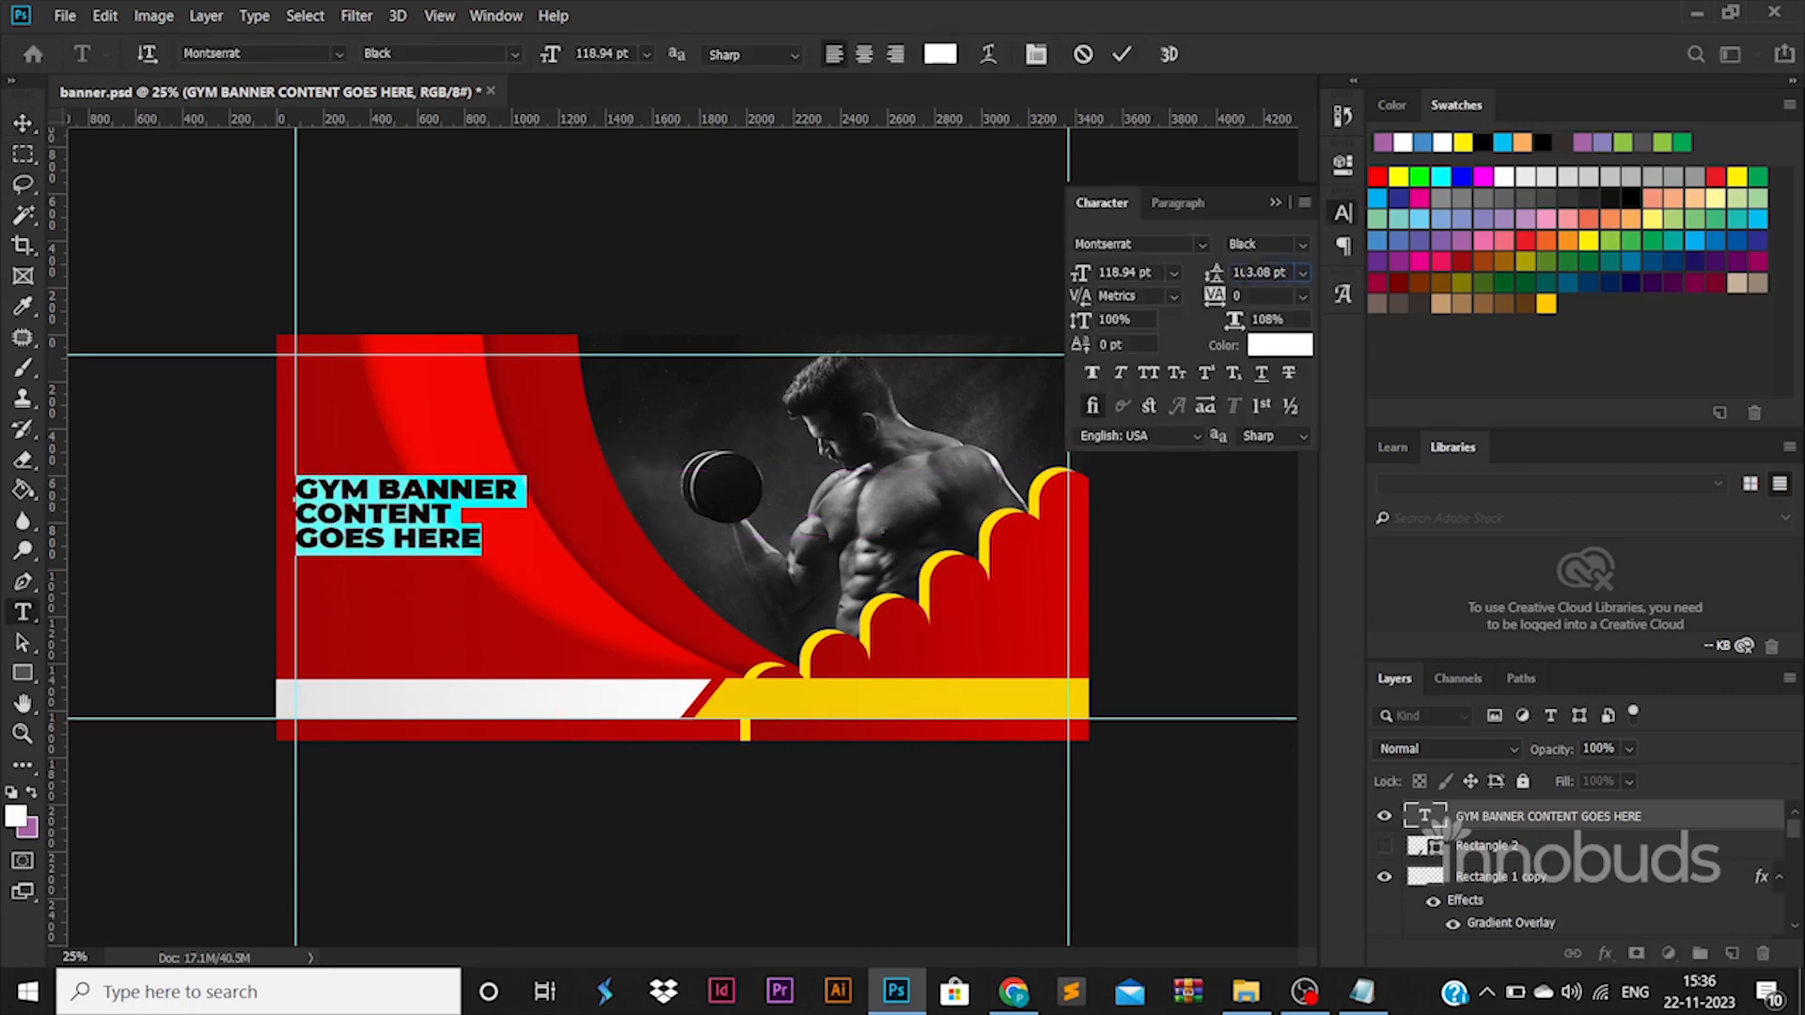
pyautogui.scroll(18, 1243, 272)
pyautogui.moveTo(1138, 272); pyautogui.dragTo(979, 267)
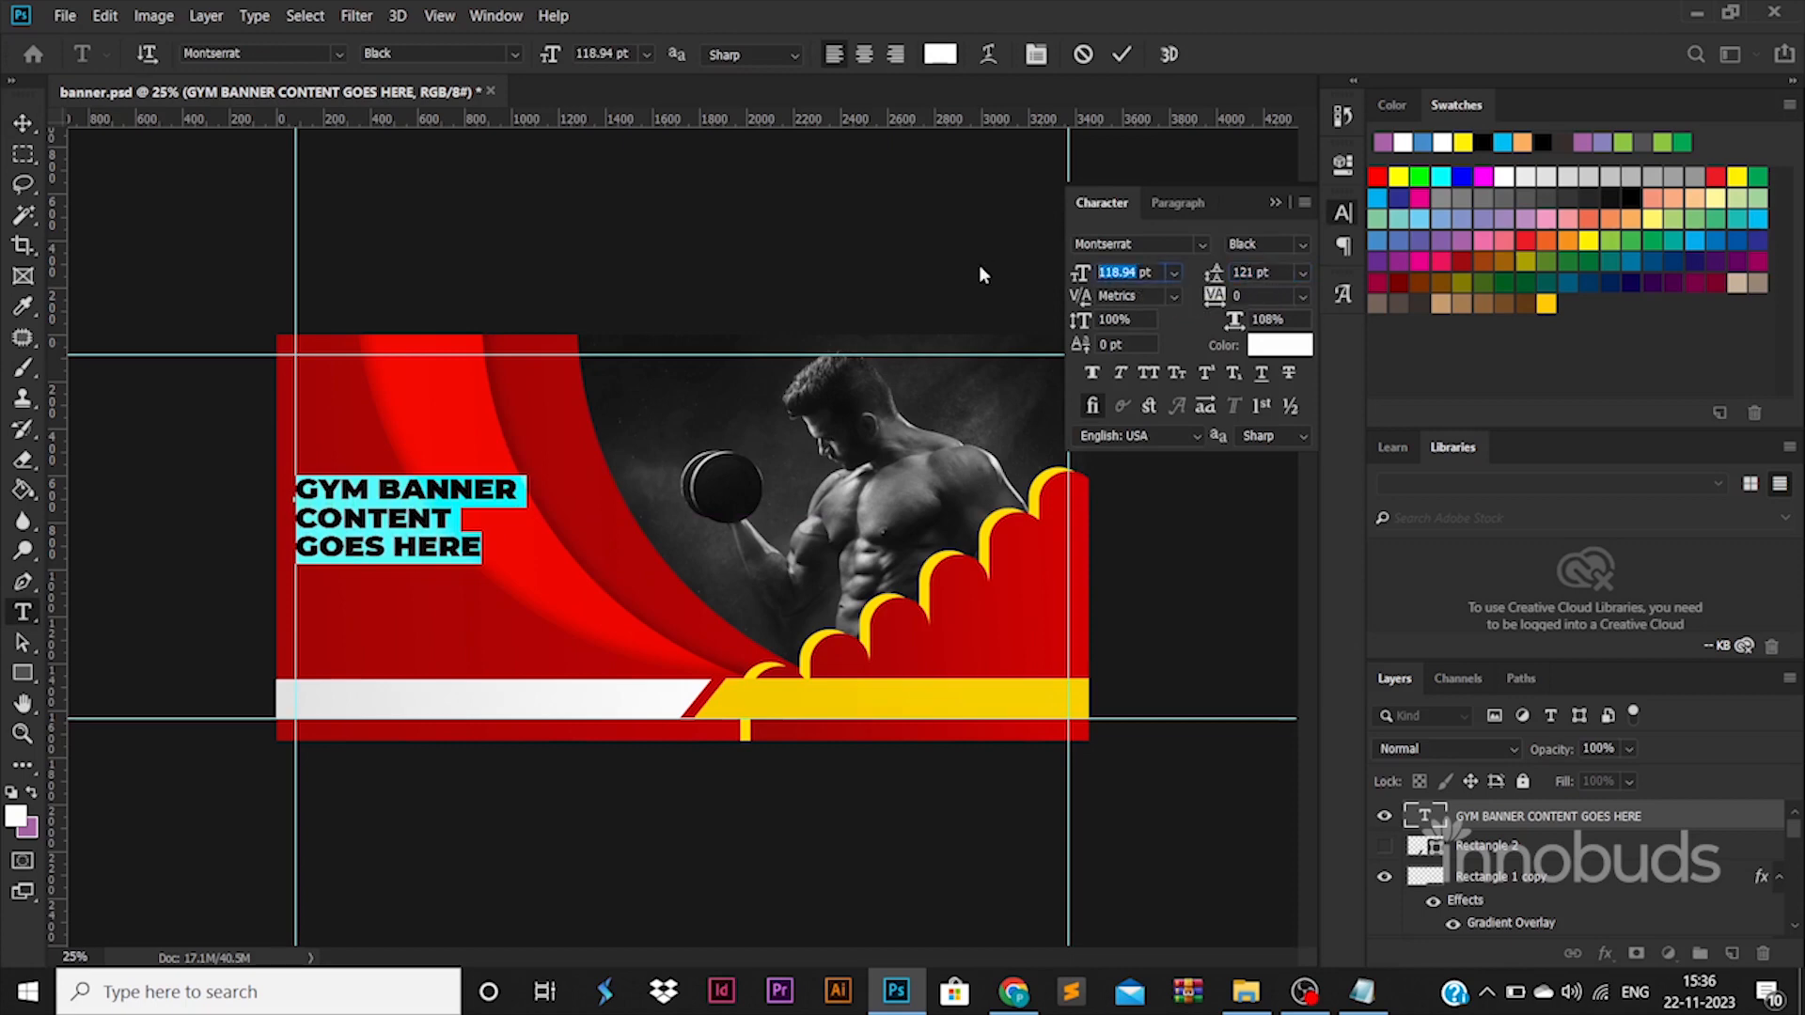
pyautogui.write('130')
pyautogui.press('Return')
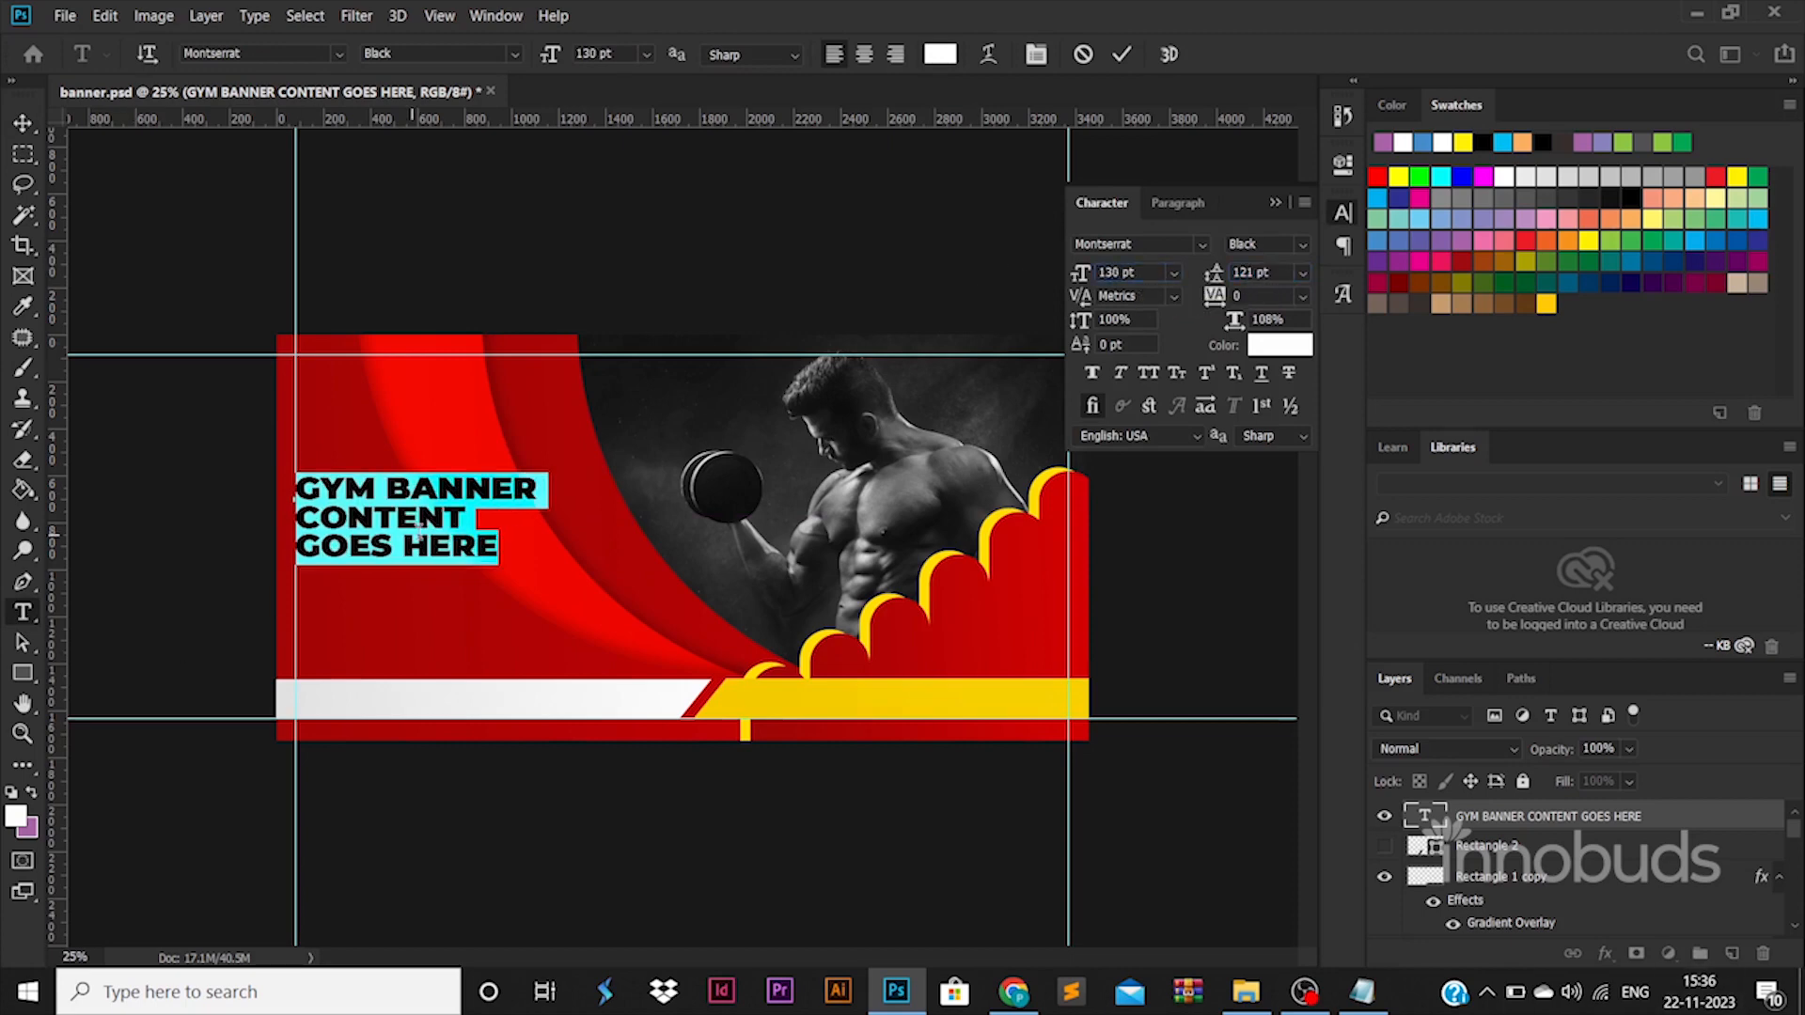
# Enlarge the headline proportionally from its upper-right corner to a font size of about 140.69 pt.
pyautogui.moveTo(534, 491); pyautogui.dragTo(188, 462)
pyautogui.click(23, 124)
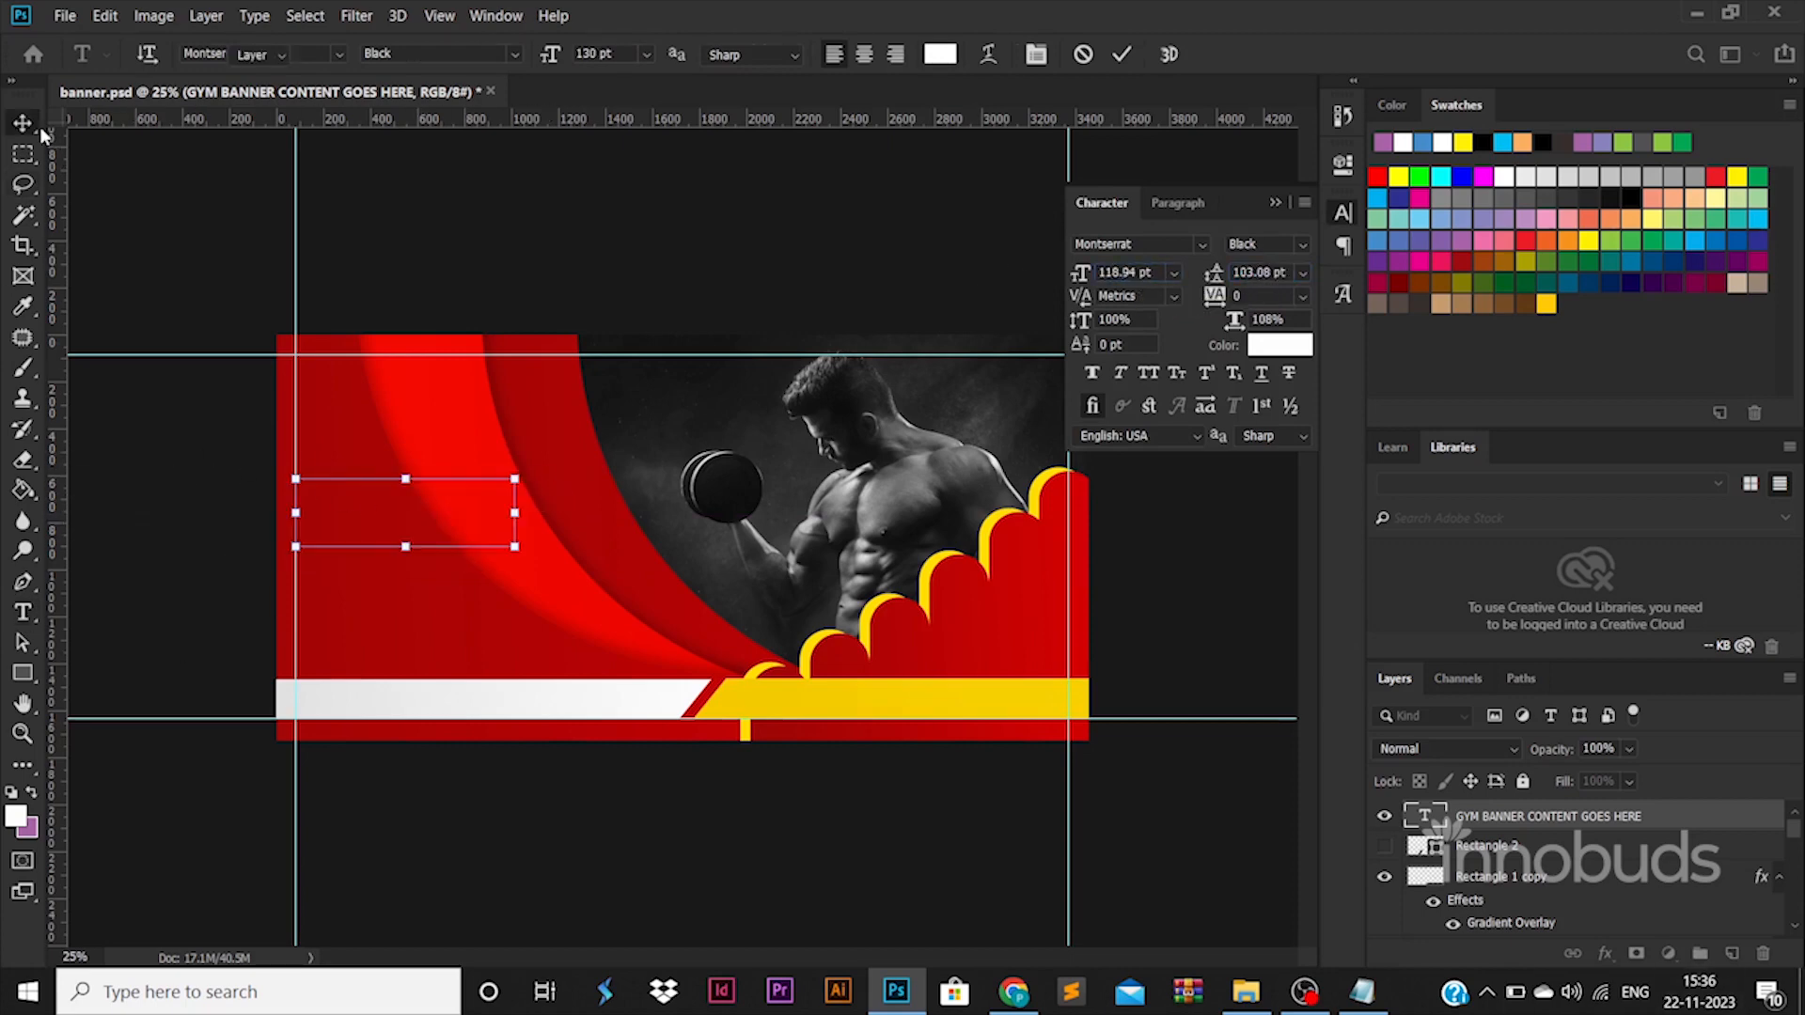
pyautogui.moveTo(516, 479); pyautogui.dragTo(562, 471)
pyautogui.press('Return')
# Recolor the headline's first line, GYM BANNER, yellow by sampling the banner's yellow bar and adjusting the hue slightly.
pyautogui.press('t')
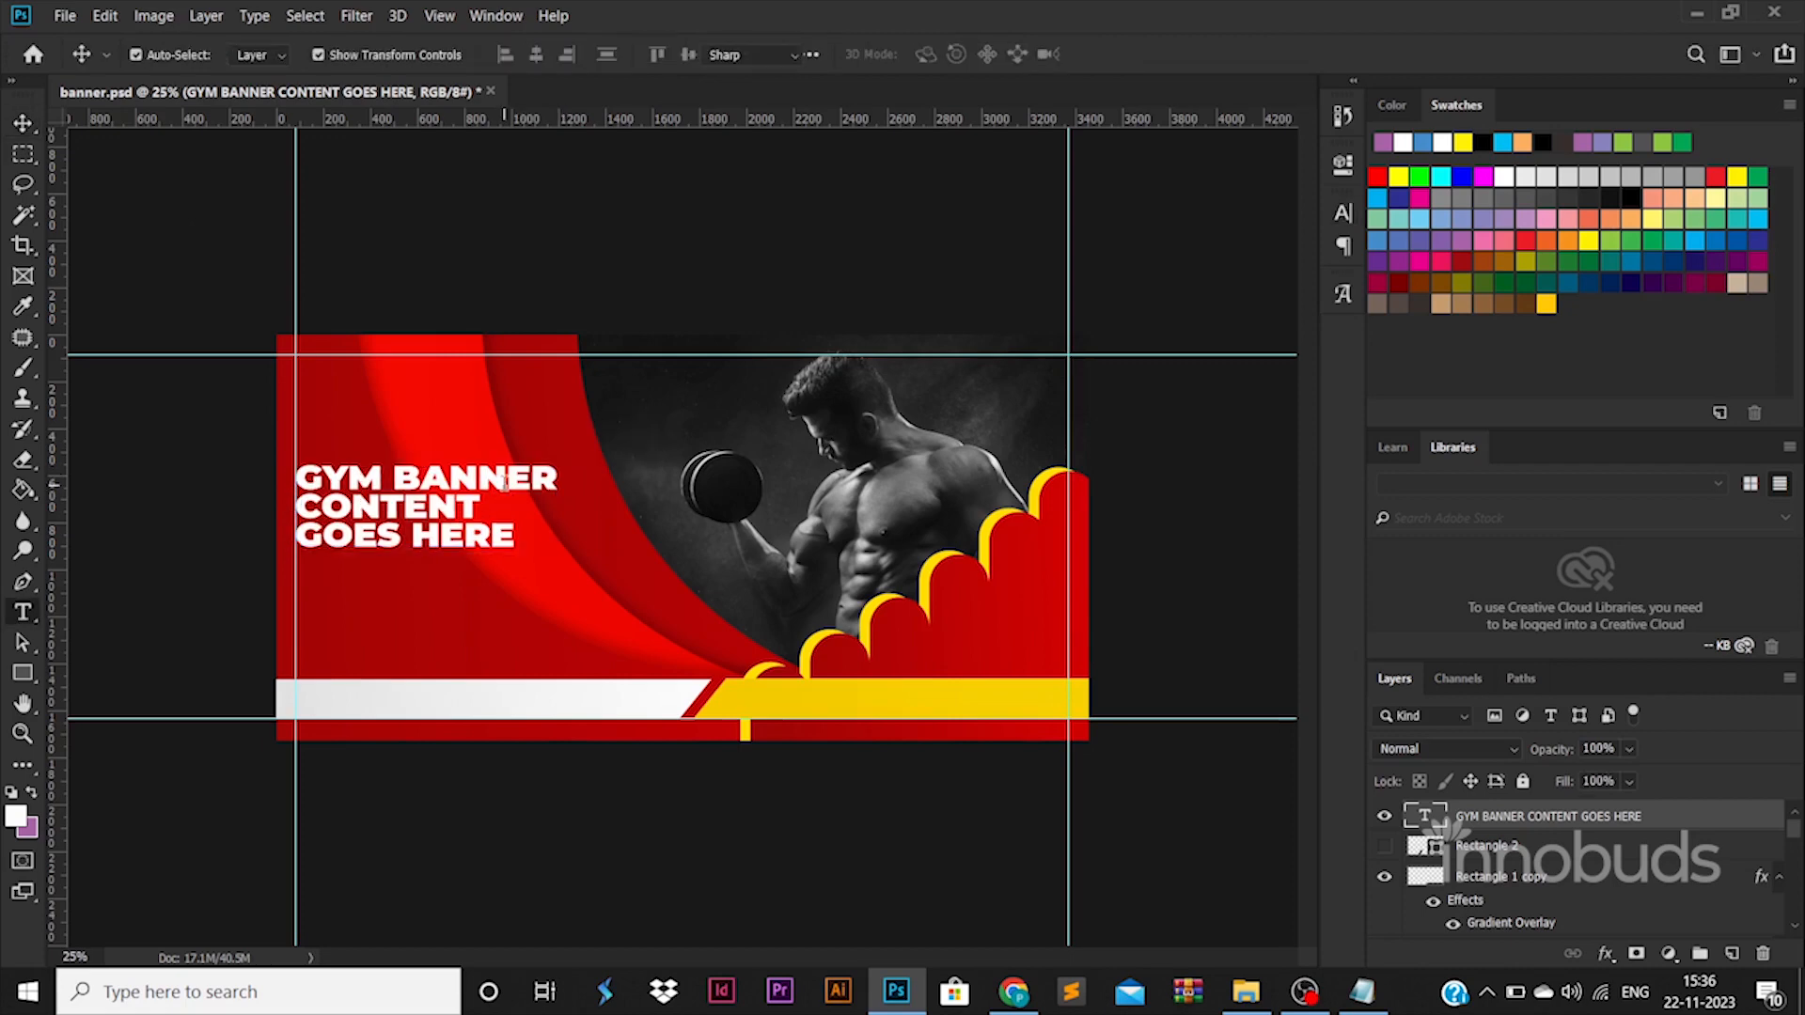
pyautogui.tripleClick(505, 481)
pyautogui.click(938, 62)
pyautogui.click(735, 692)
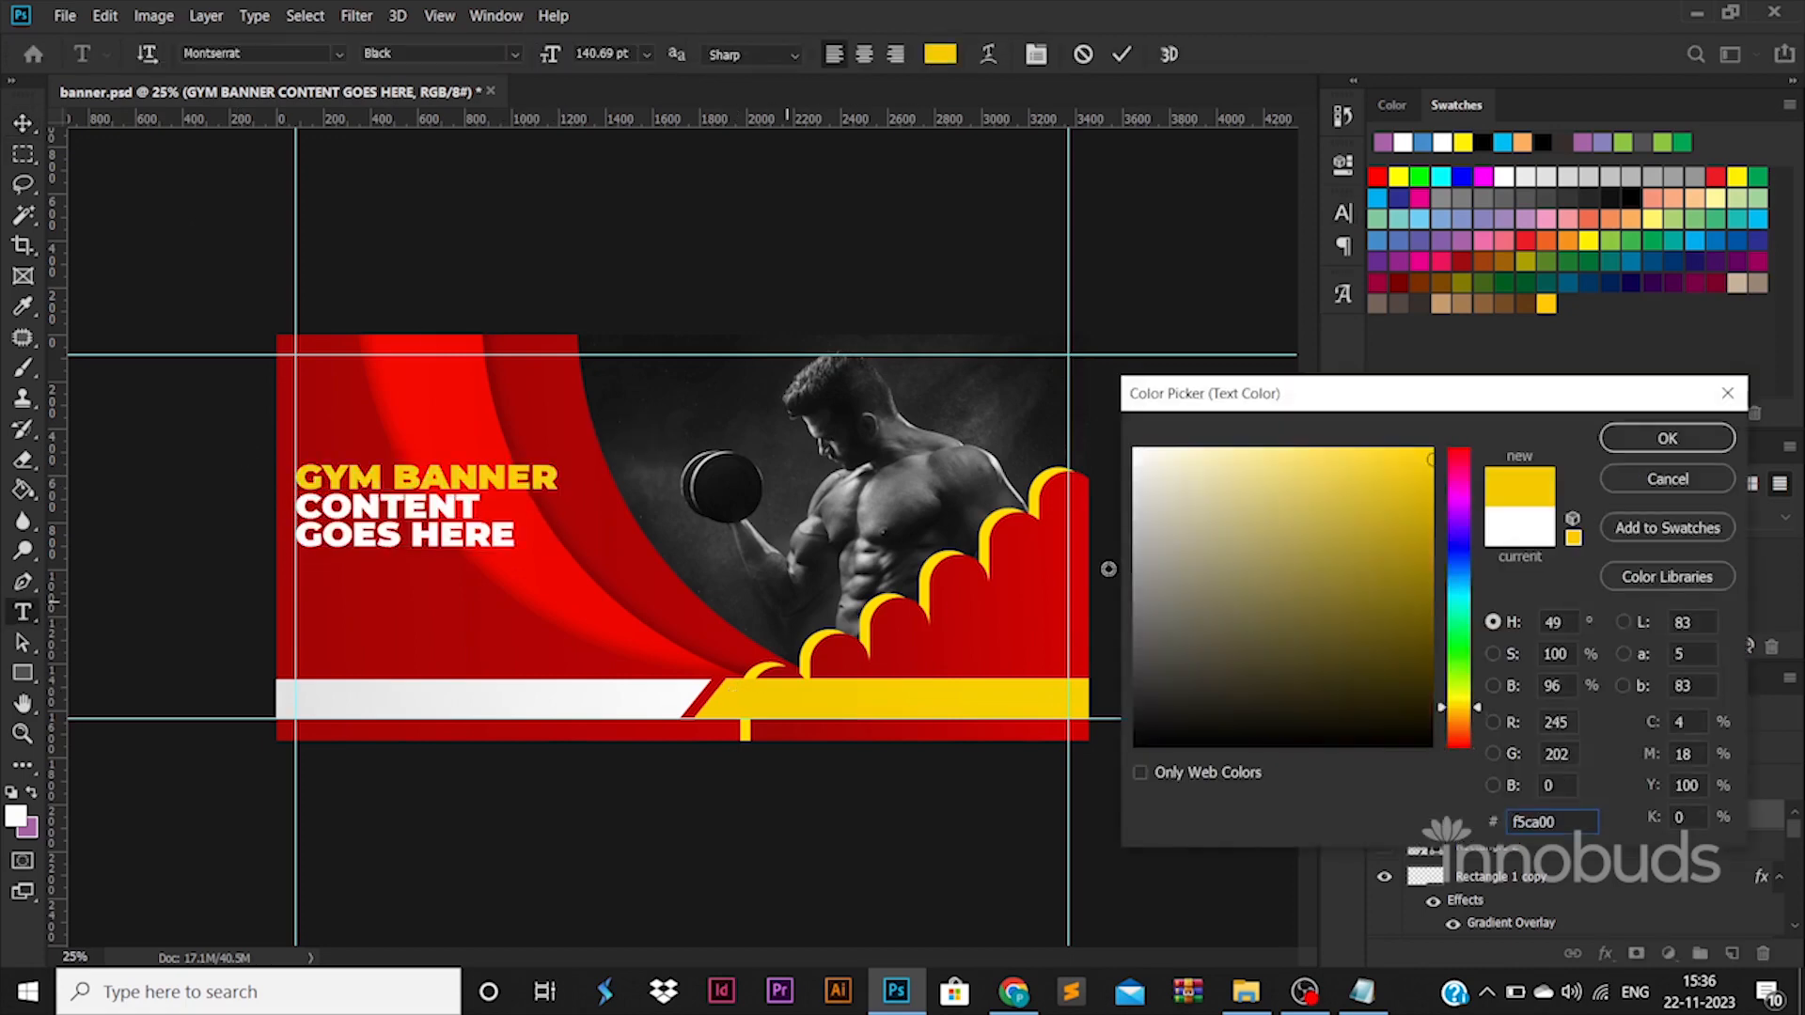
pyautogui.click(1466, 703)
pyautogui.click(1698, 444)
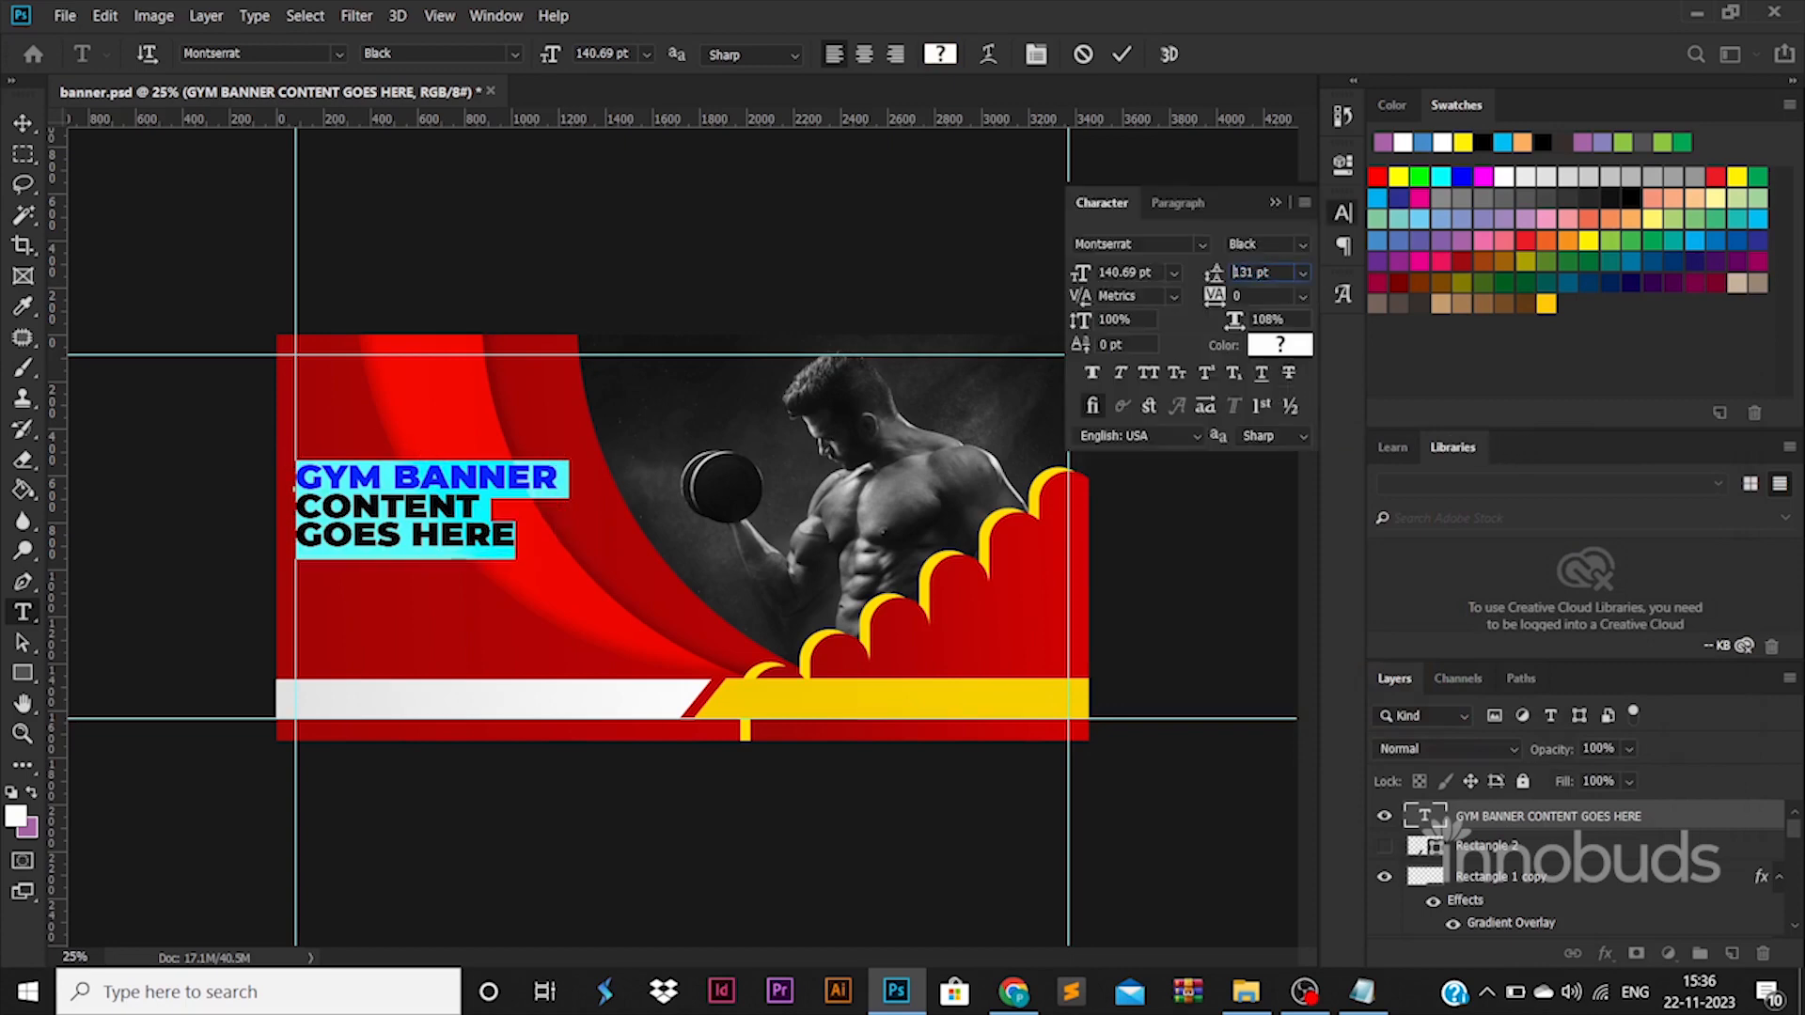
# Loosen the headline's line spacing slightly and scale the text down to about 121.4 pt against the left guide.
pyautogui.moveTo(1214, 273); pyautogui.dragTo(1221, 272)
pyautogui.click(23, 123)
pyautogui.moveTo(555, 466); pyautogui.dragTo(524, 485)
pyautogui.press('Return')
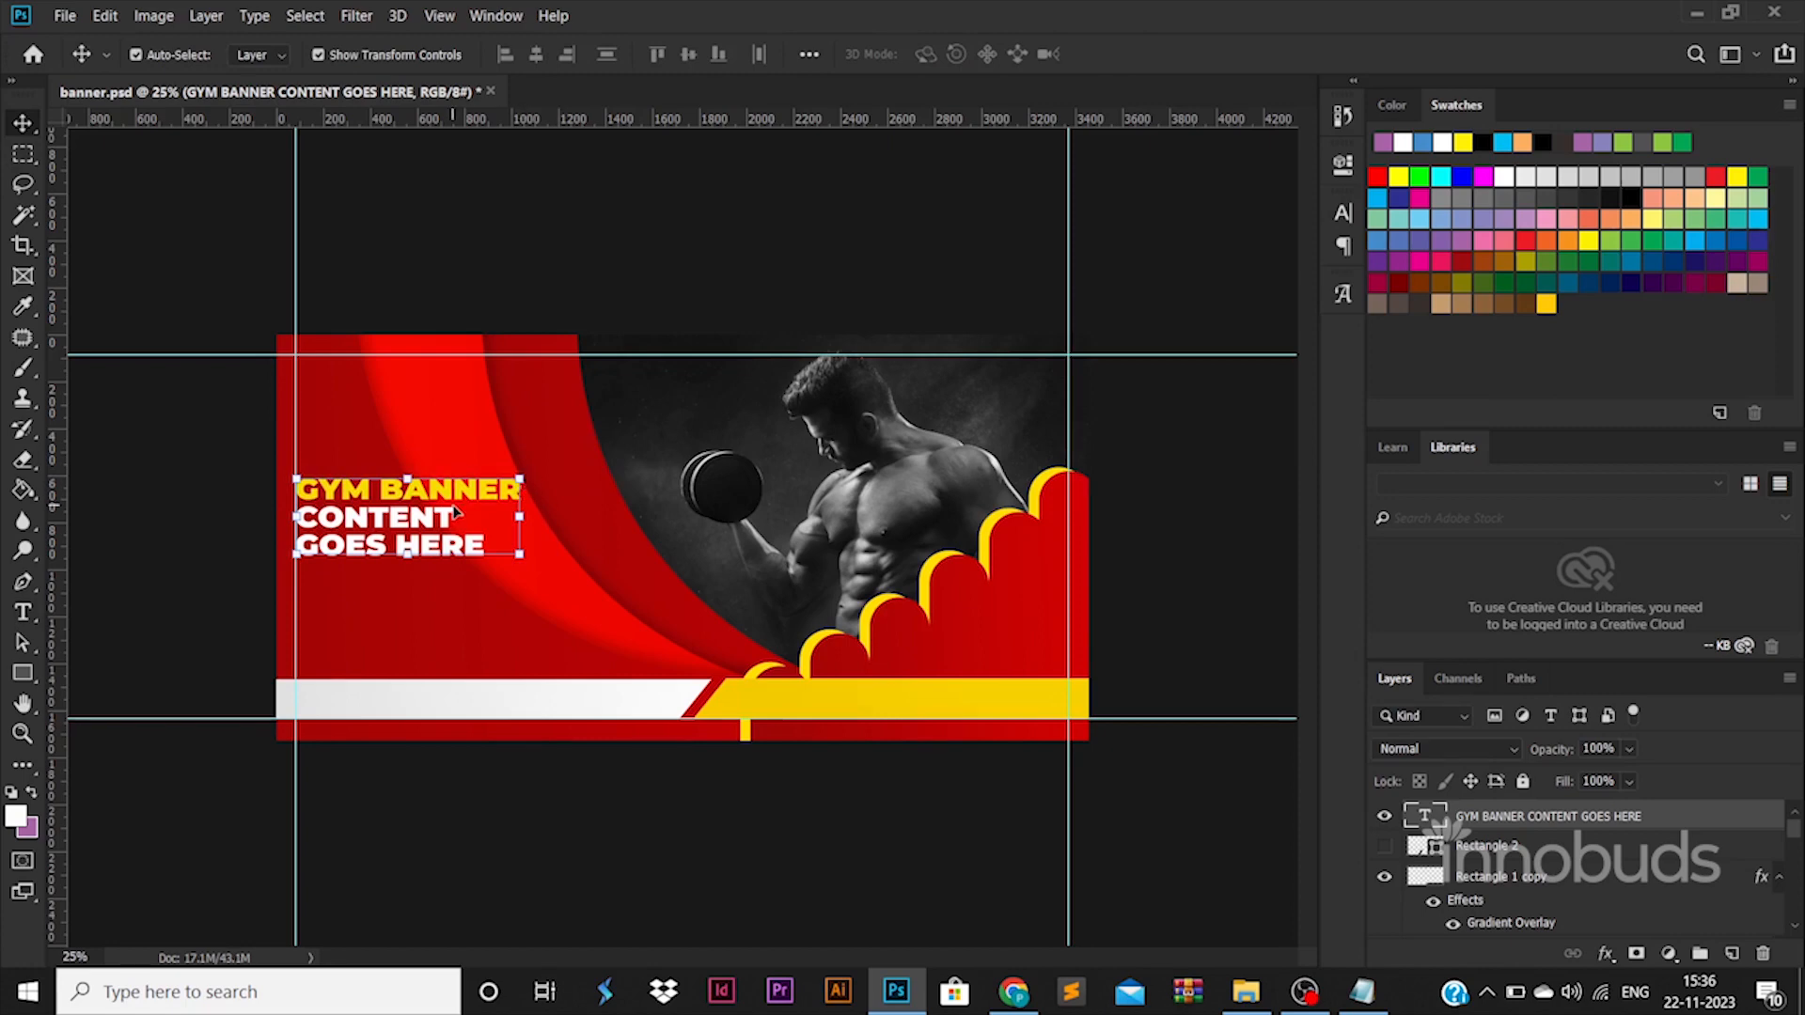
# Duplicate the headline below itself and replace the copy's text with "BANNER DESCRIPTION GOES HERE" on two lines.
pyautogui.moveTo(455, 511); pyautogui.dragTo(455, 609)
pyautogui.doubleClick(451, 596)
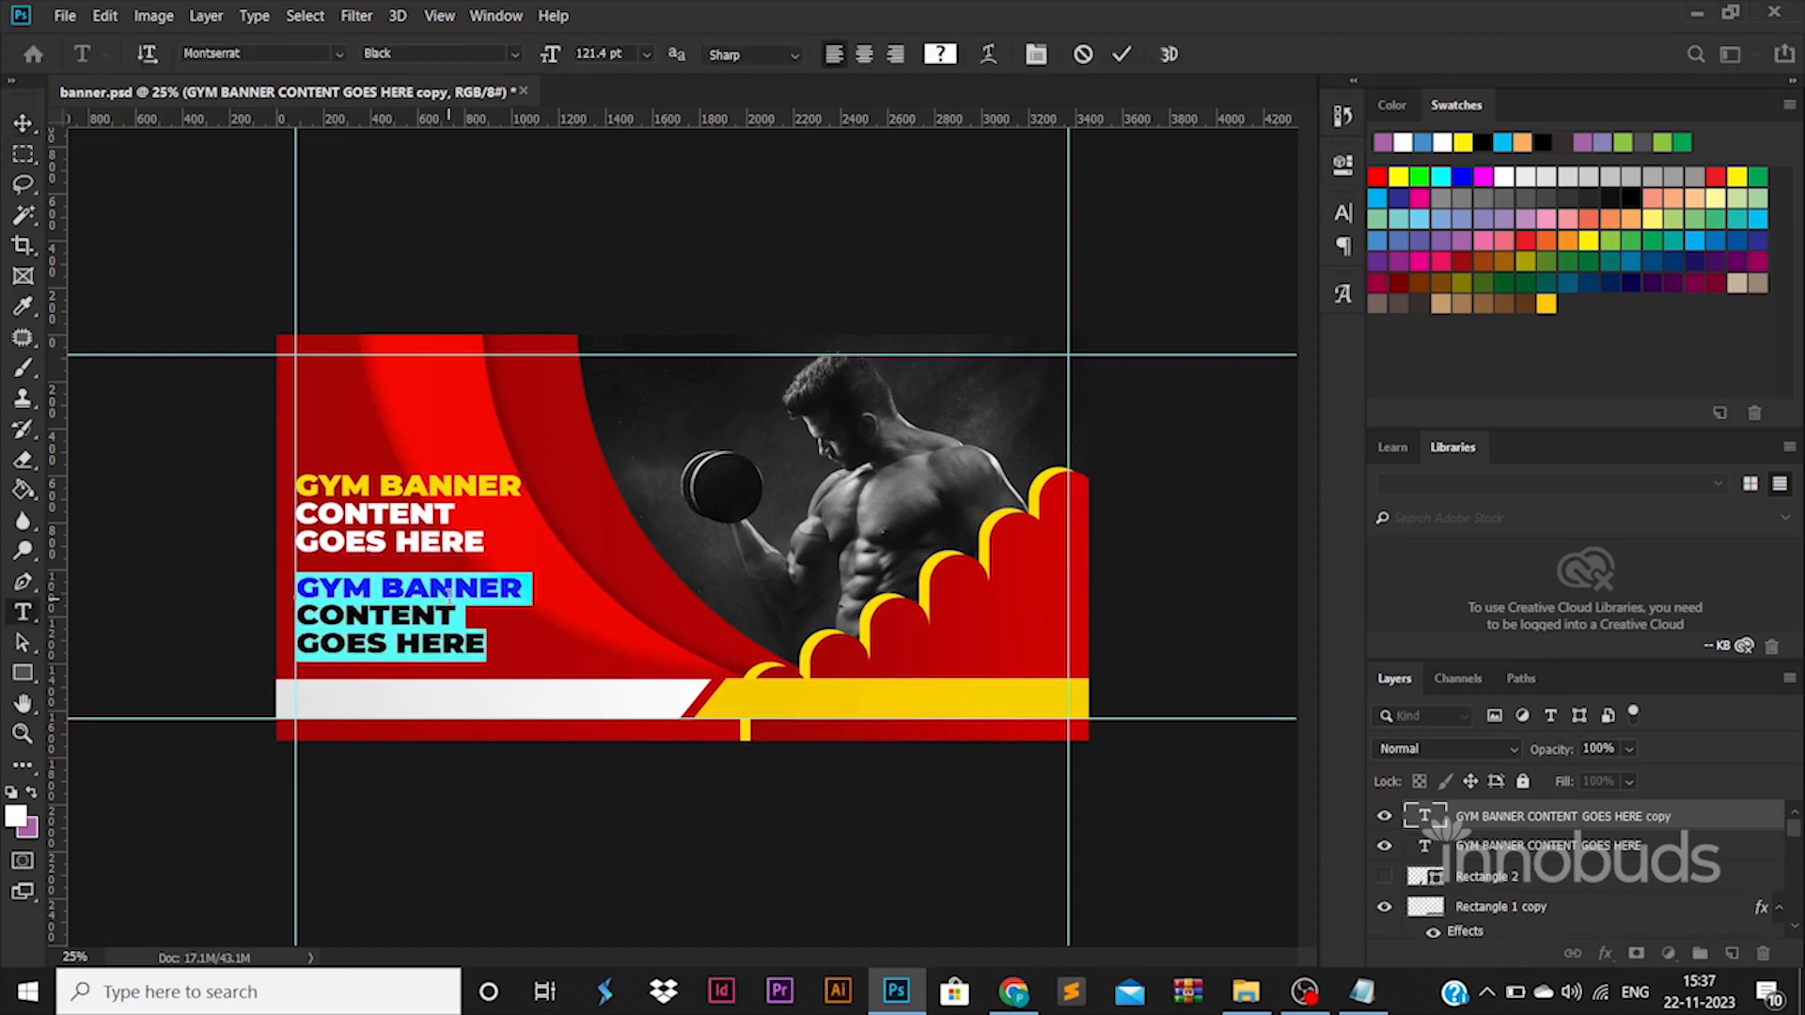
pyautogui.write('BA')
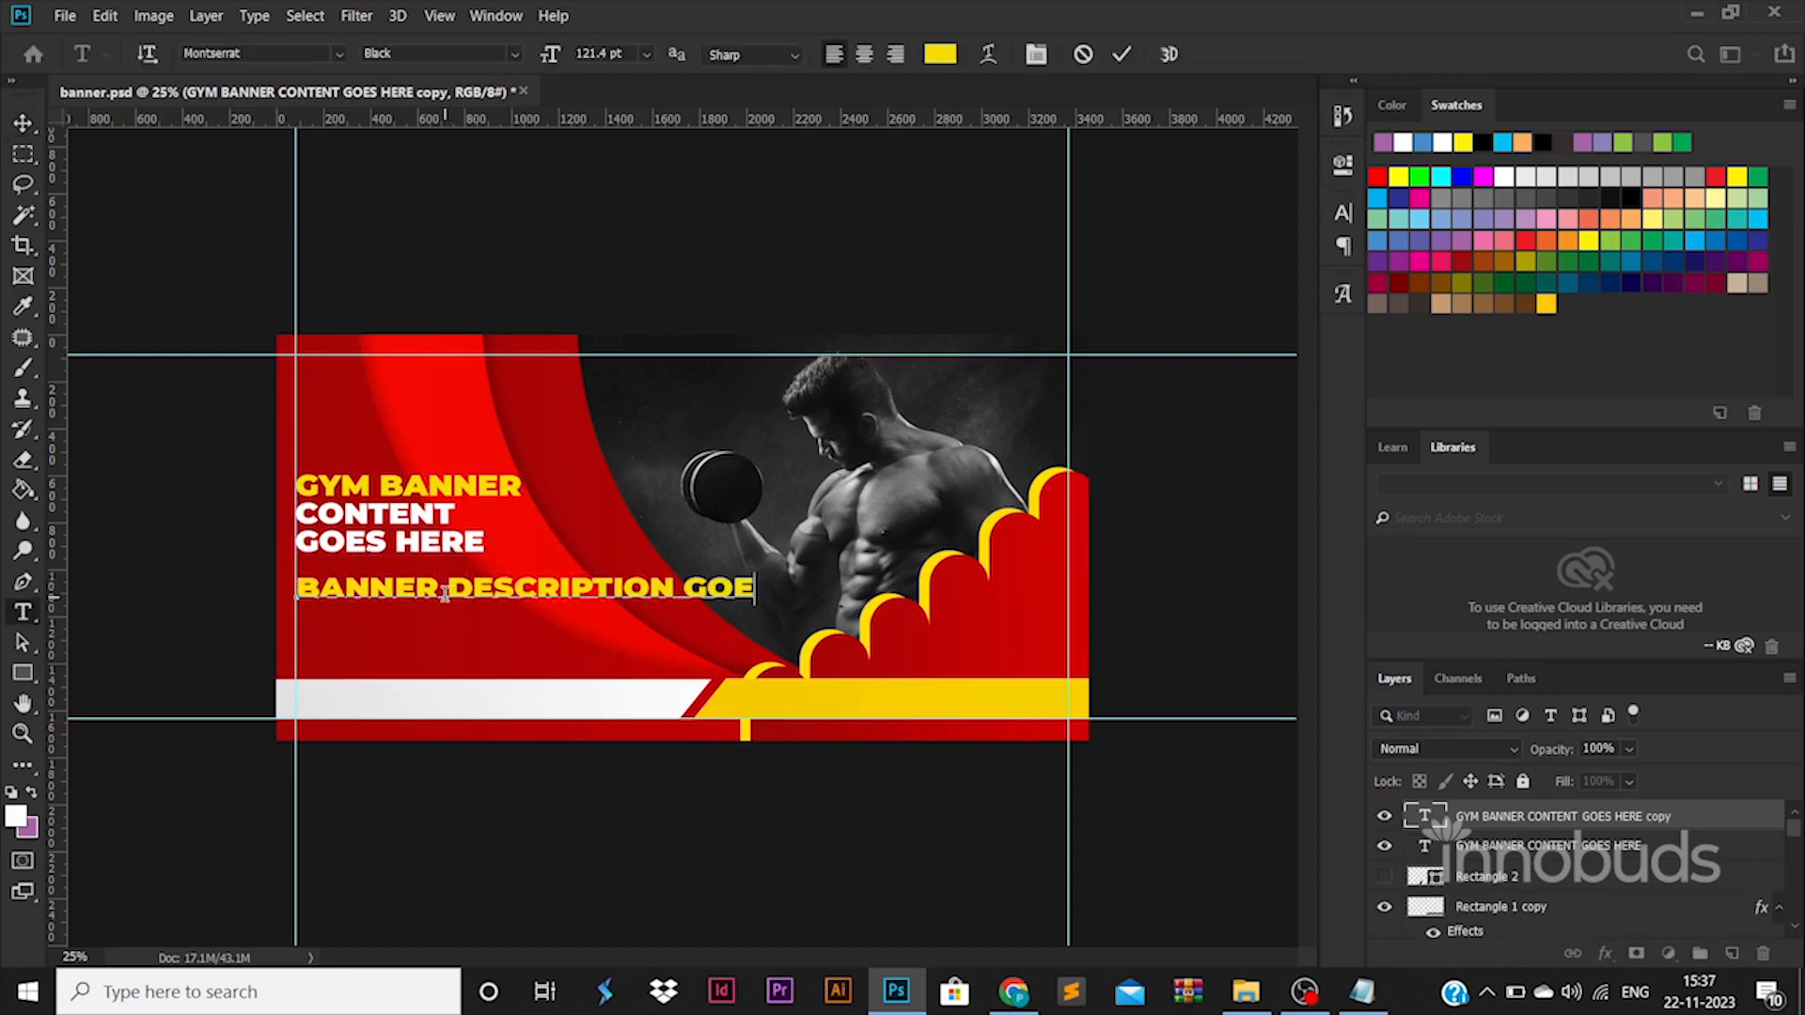
pyautogui.press('Delete')
pyautogui.press('Return')
# Set the whole description text to Montserrat Regular at 80 pt.
pyautogui.hotkey('ctrl', 'a')
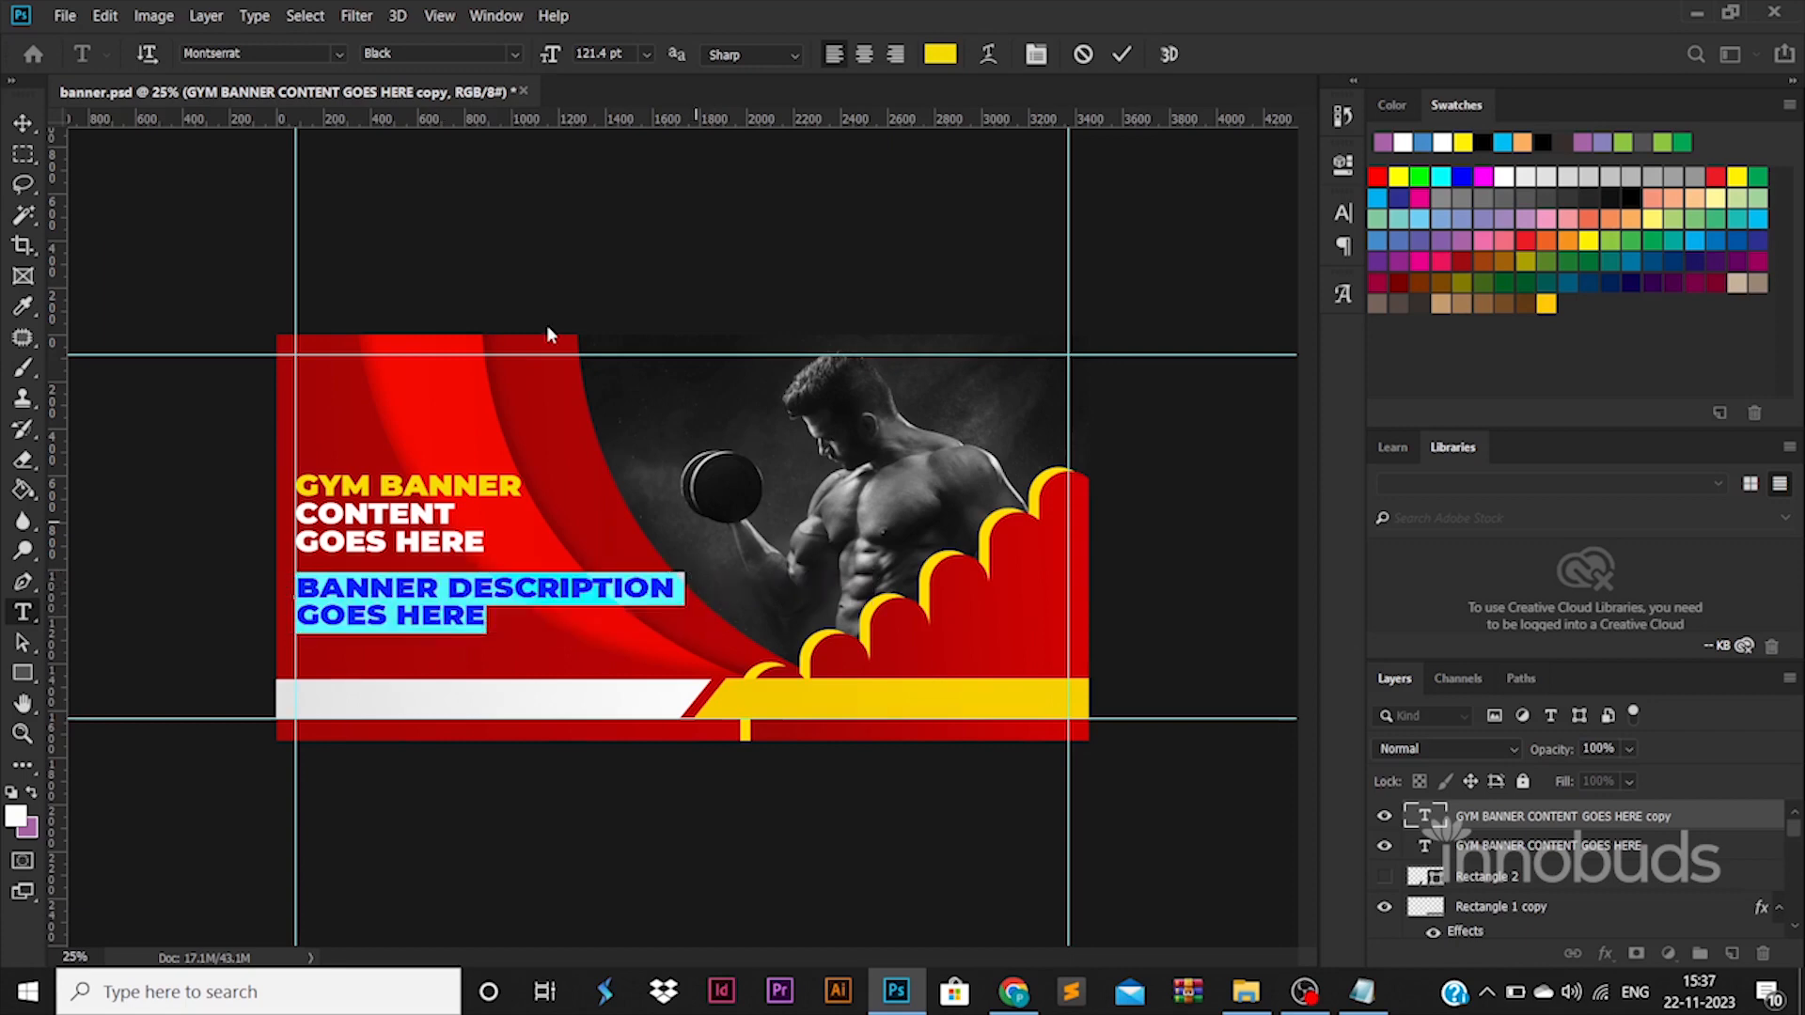
pyautogui.click(437, 54)
pyautogui.click(427, 179)
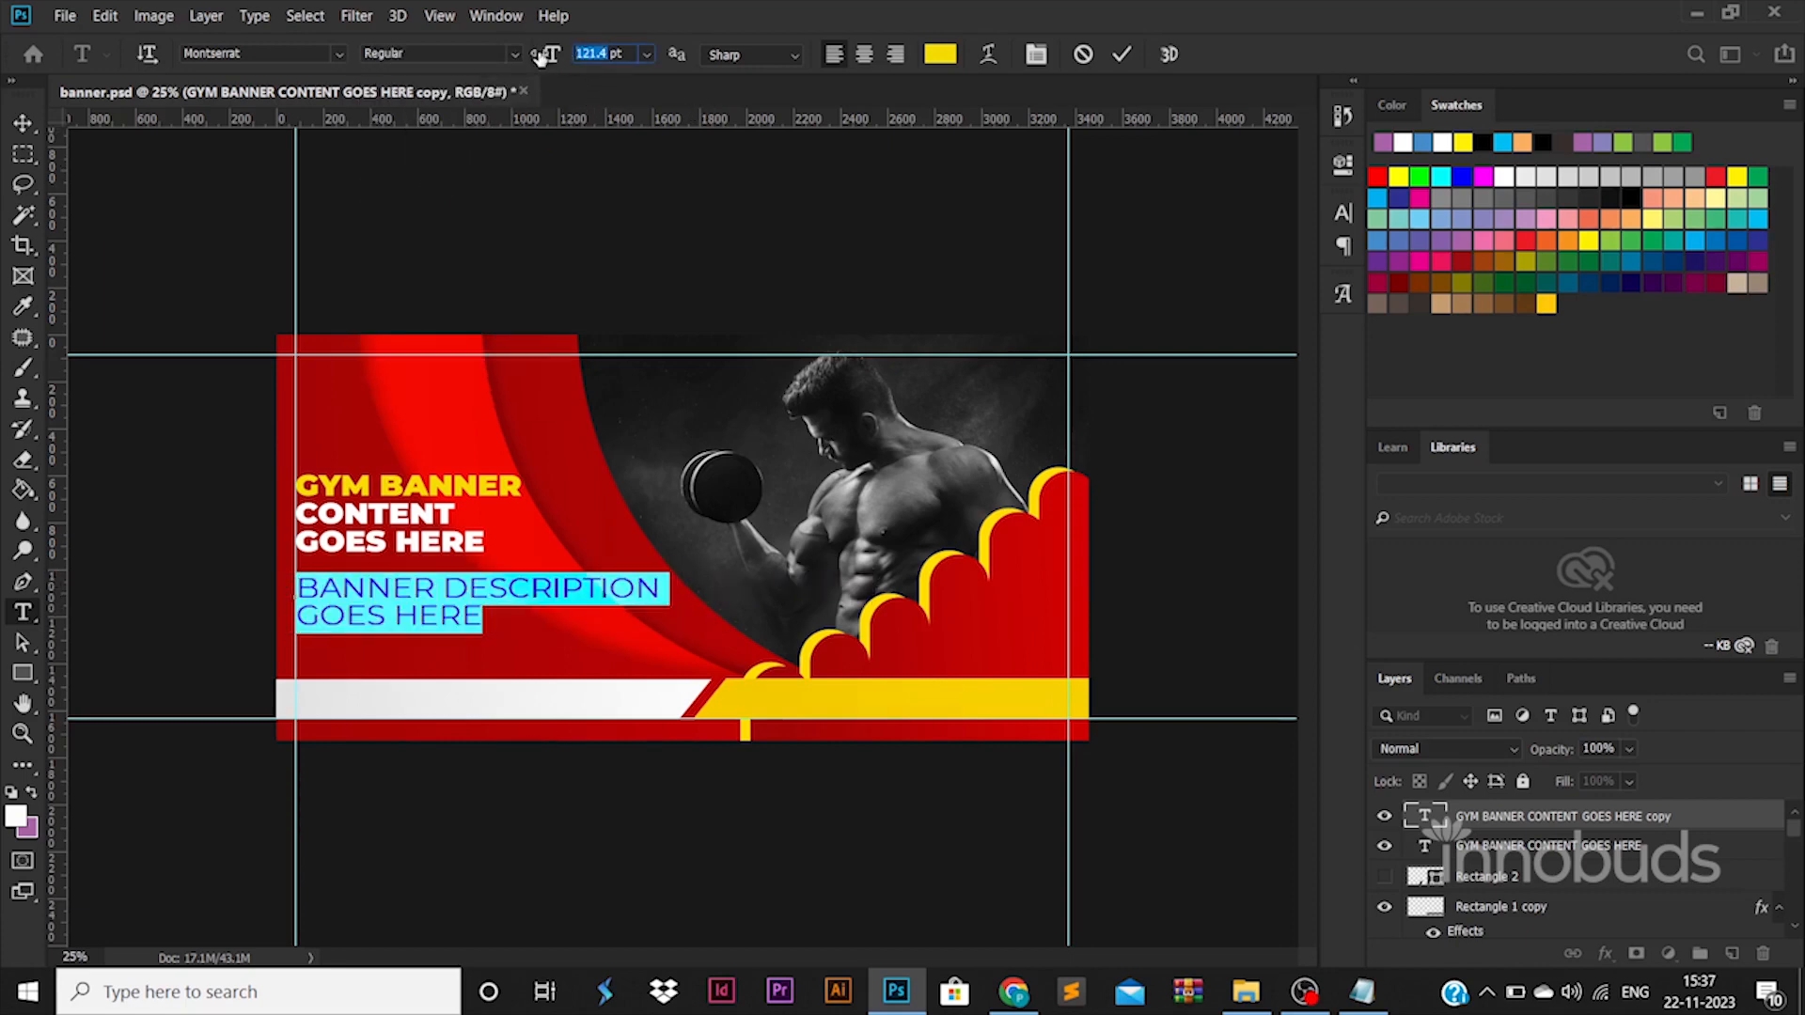
pyautogui.write('30')
pyautogui.press('Return')
pyautogui.moveTo(595, 54); pyautogui.dragTo(509, 32)
pyautogui.write('80')
pyautogui.press('Return')
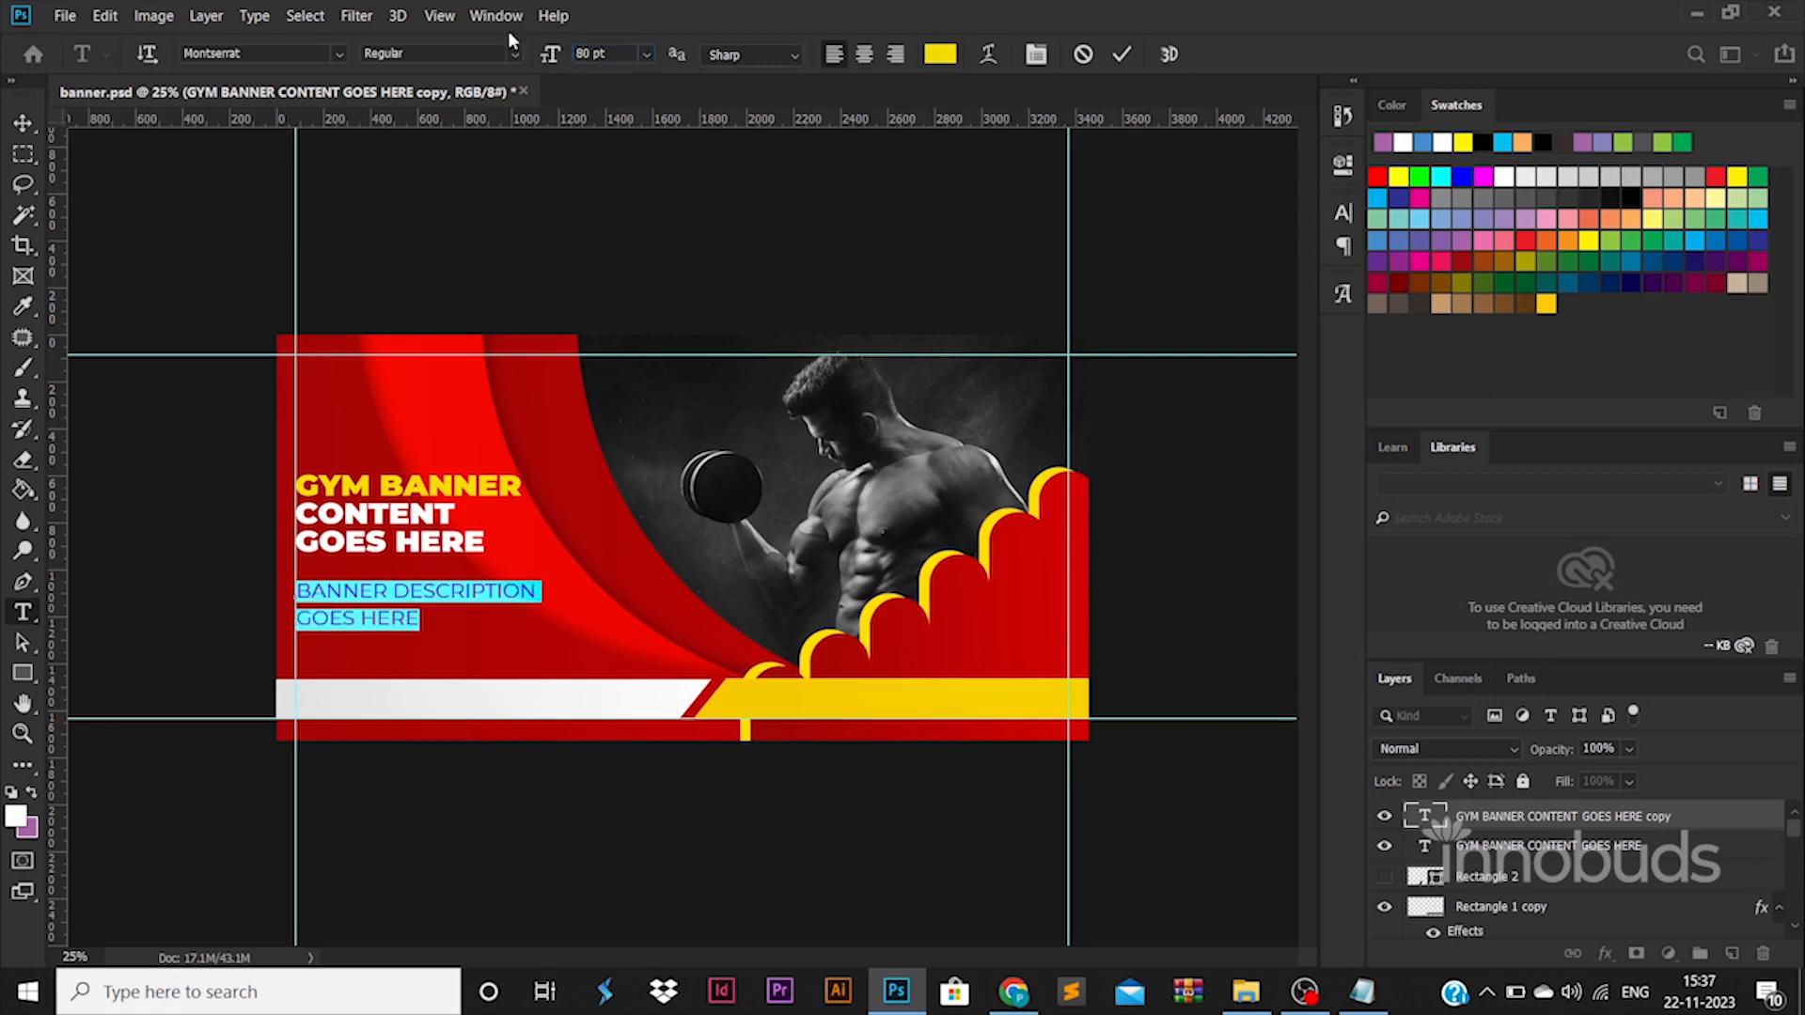
# Tighten the description's line spacing and move the text up to sit just beneath the headline.
pyautogui.hotkey('ctrl', 't')
pyautogui.hotkey('shift', 'Down')
pyautogui.press('Down')
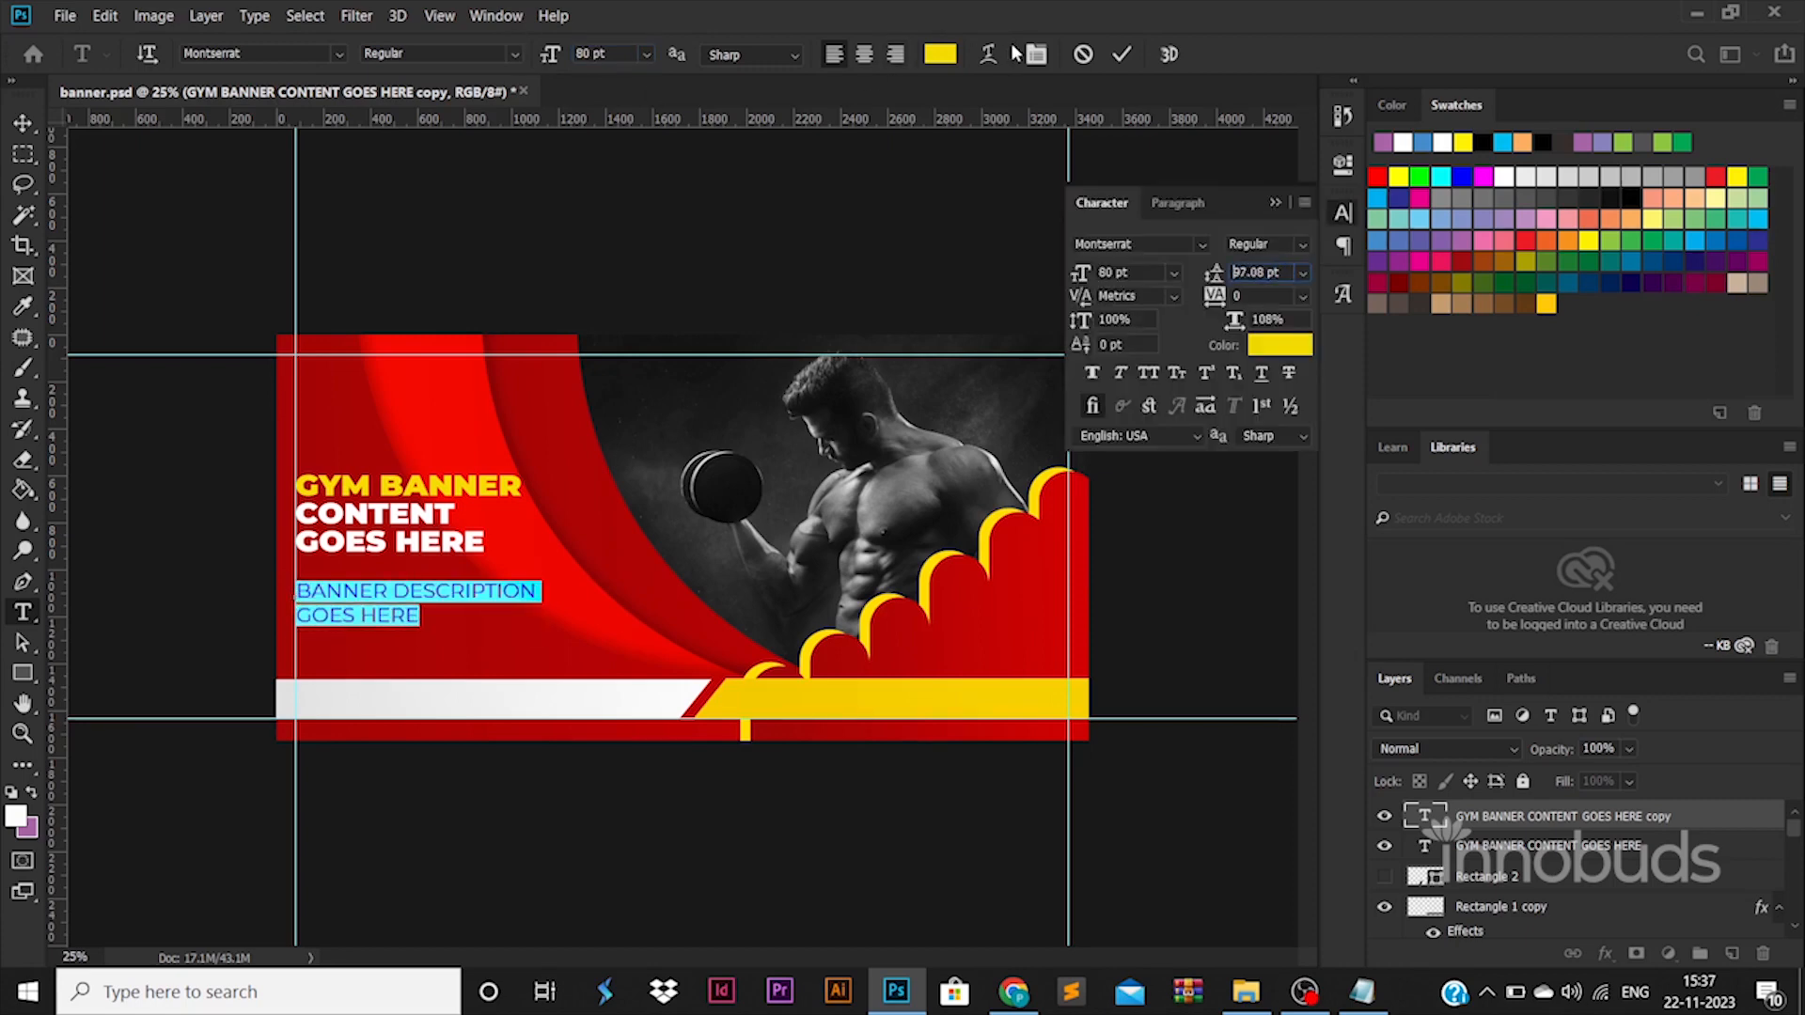
pyautogui.hotkey('shift', 'Down')
pyautogui.press('Down')
pyautogui.press('Down')
pyautogui.press('Down')
pyautogui.click(21, 122)
pyautogui.moveTo(491, 588); pyautogui.dragTo(490, 568)
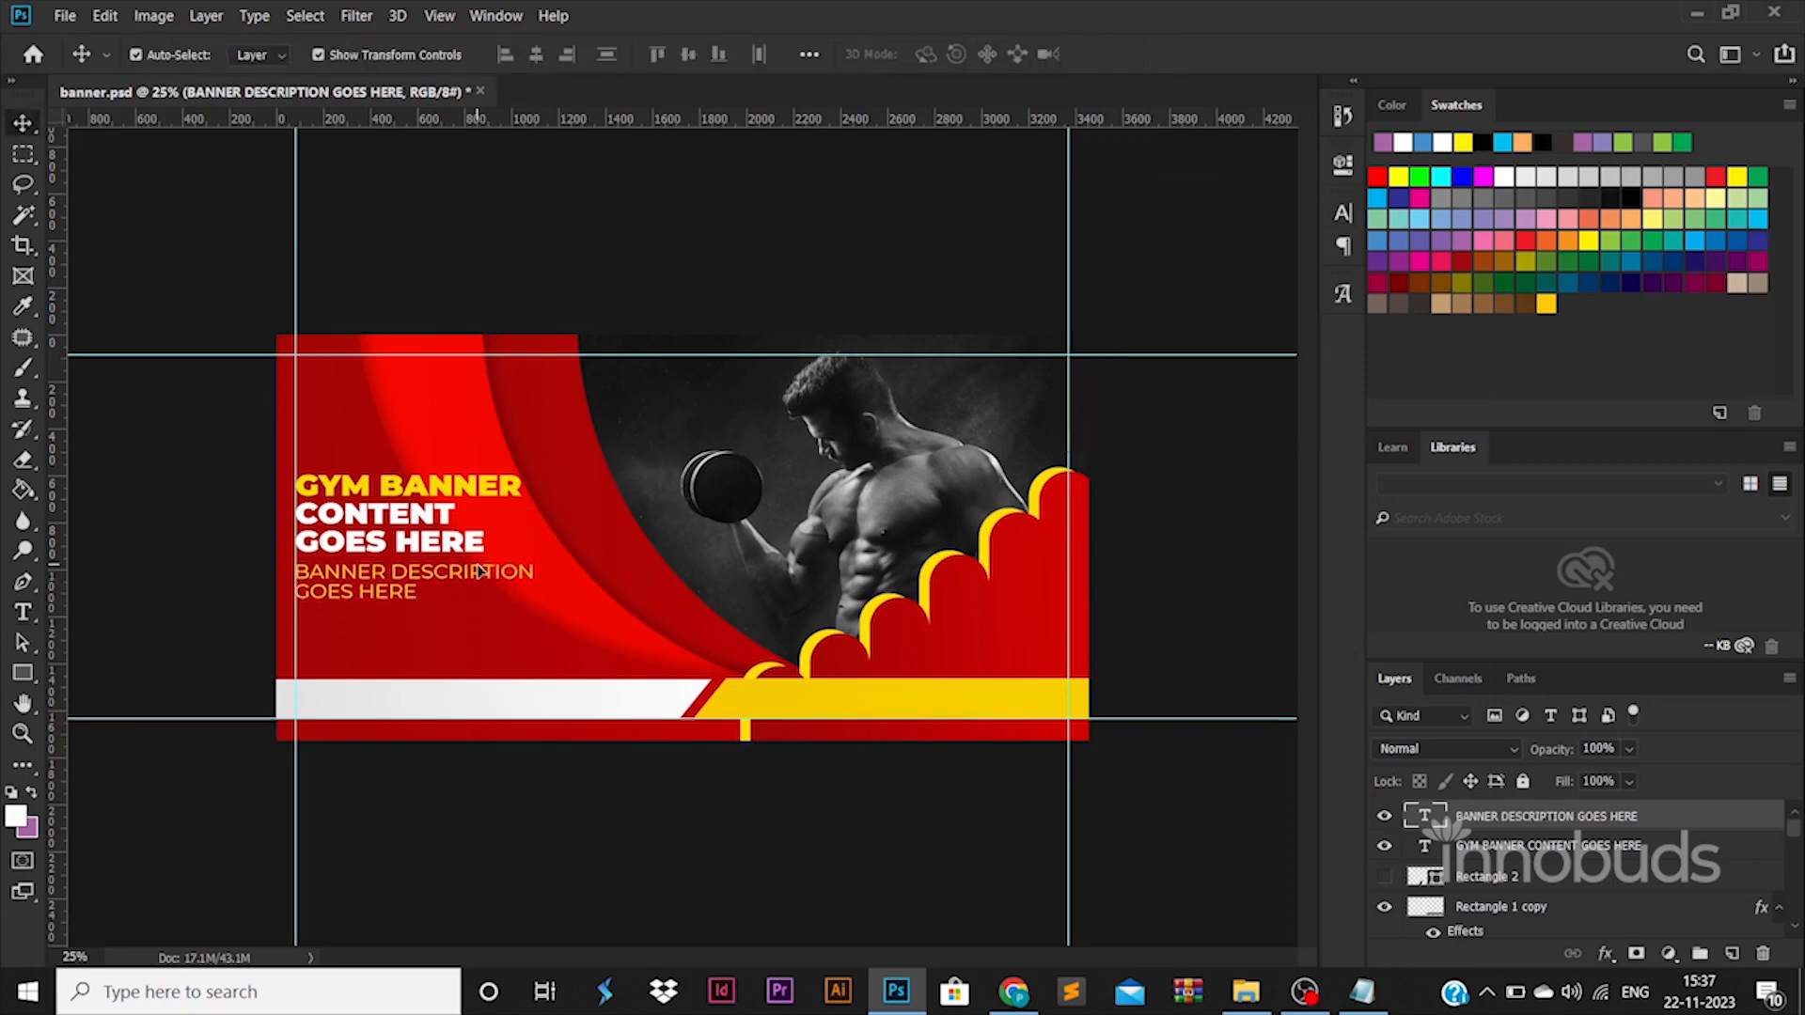
# Recolor the description text white (ffffff) and move the headline up slightly.
pyautogui.doubleClick(490, 569)
pyautogui.click(941, 57)
pyautogui.write('ffffff')
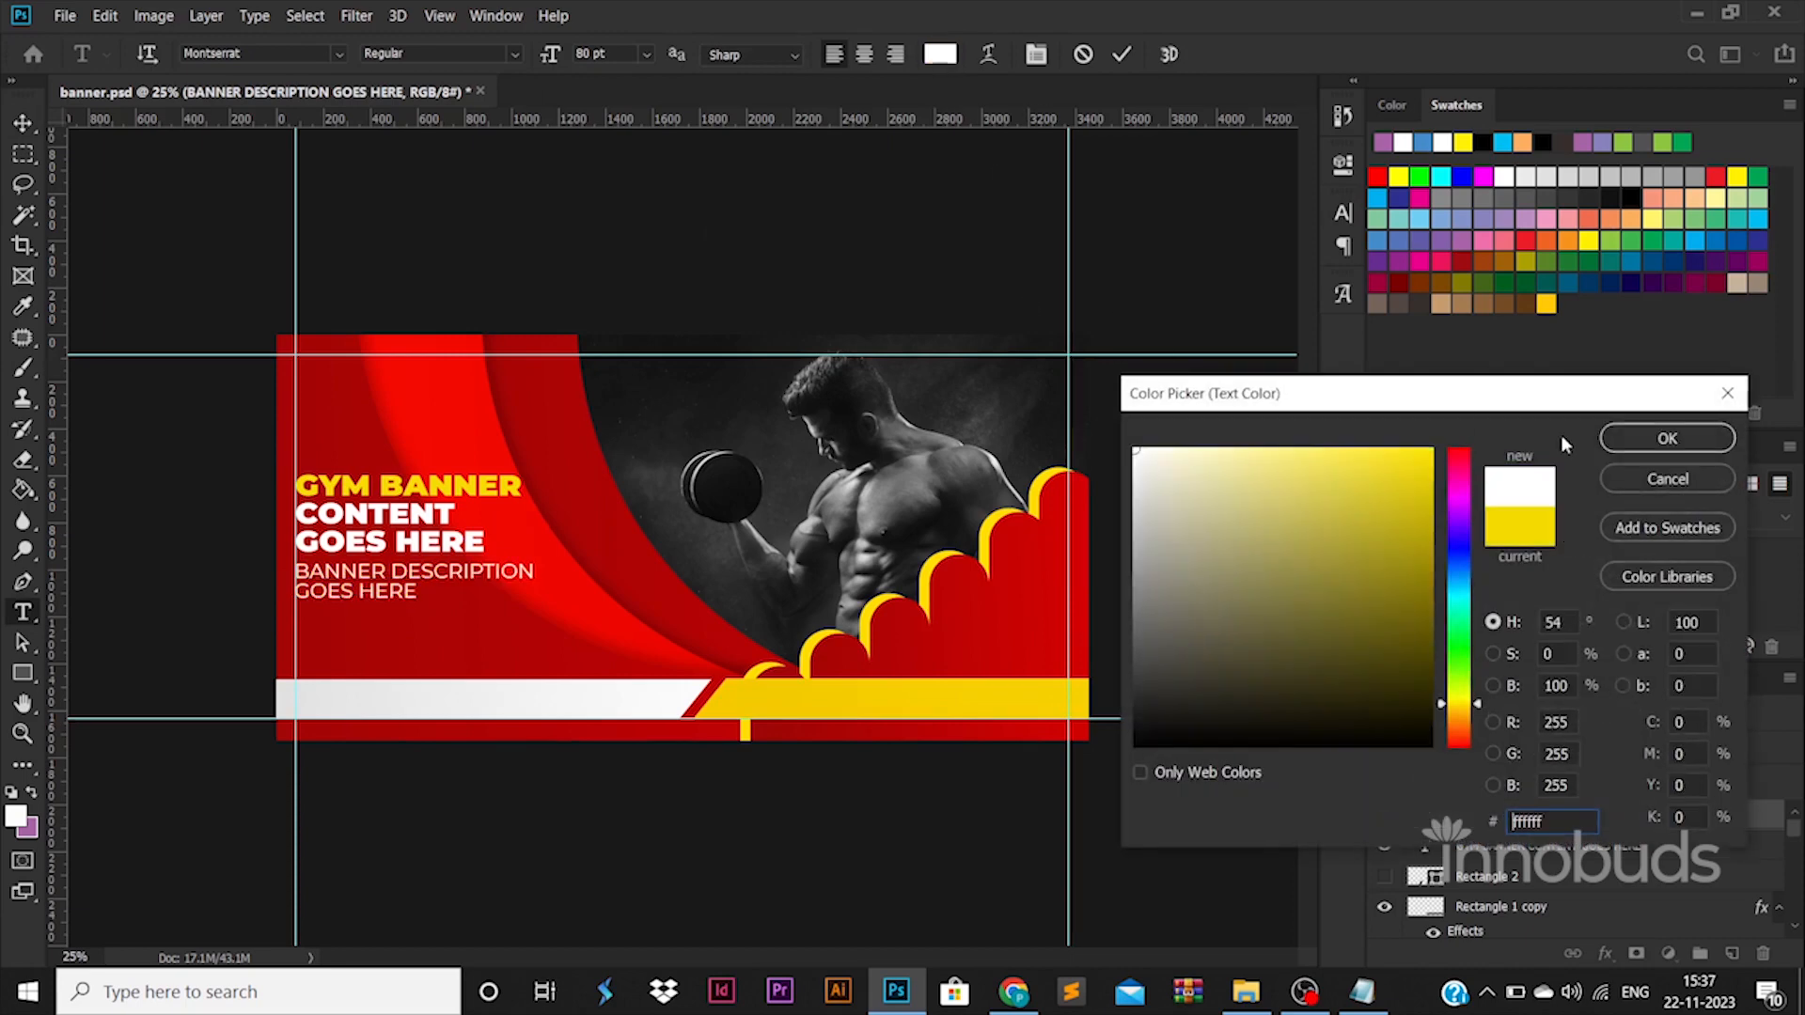
pyautogui.click(1666, 438)
pyautogui.click(23, 124)
pyautogui.moveTo(423, 514); pyautogui.dragTo(418, 506)
# Try to skew the headline and description text together so their lines slope upward to the right.
pyautogui.rightClick(414, 498)
pyautogui.click(527, 557)
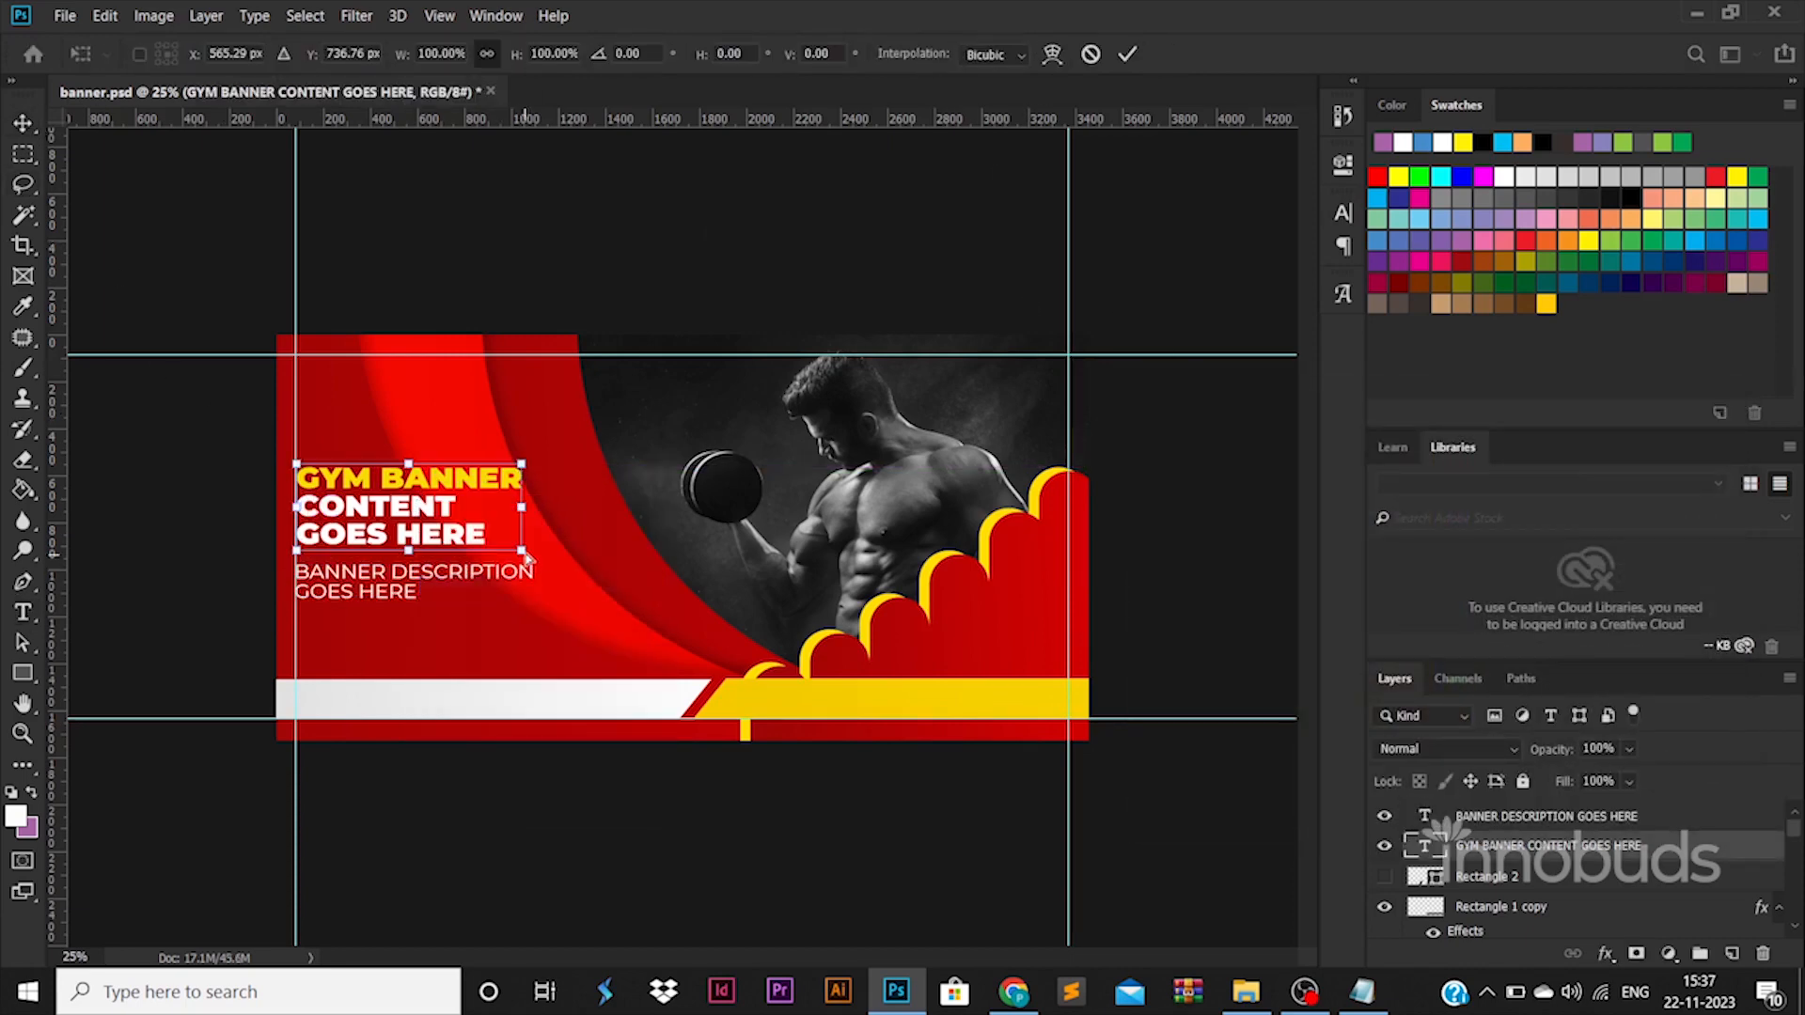
pyautogui.keyDown('shift'); pyautogui.click(1542, 815); pyautogui.keyUp('shift')
pyautogui.rightClick(449, 537)
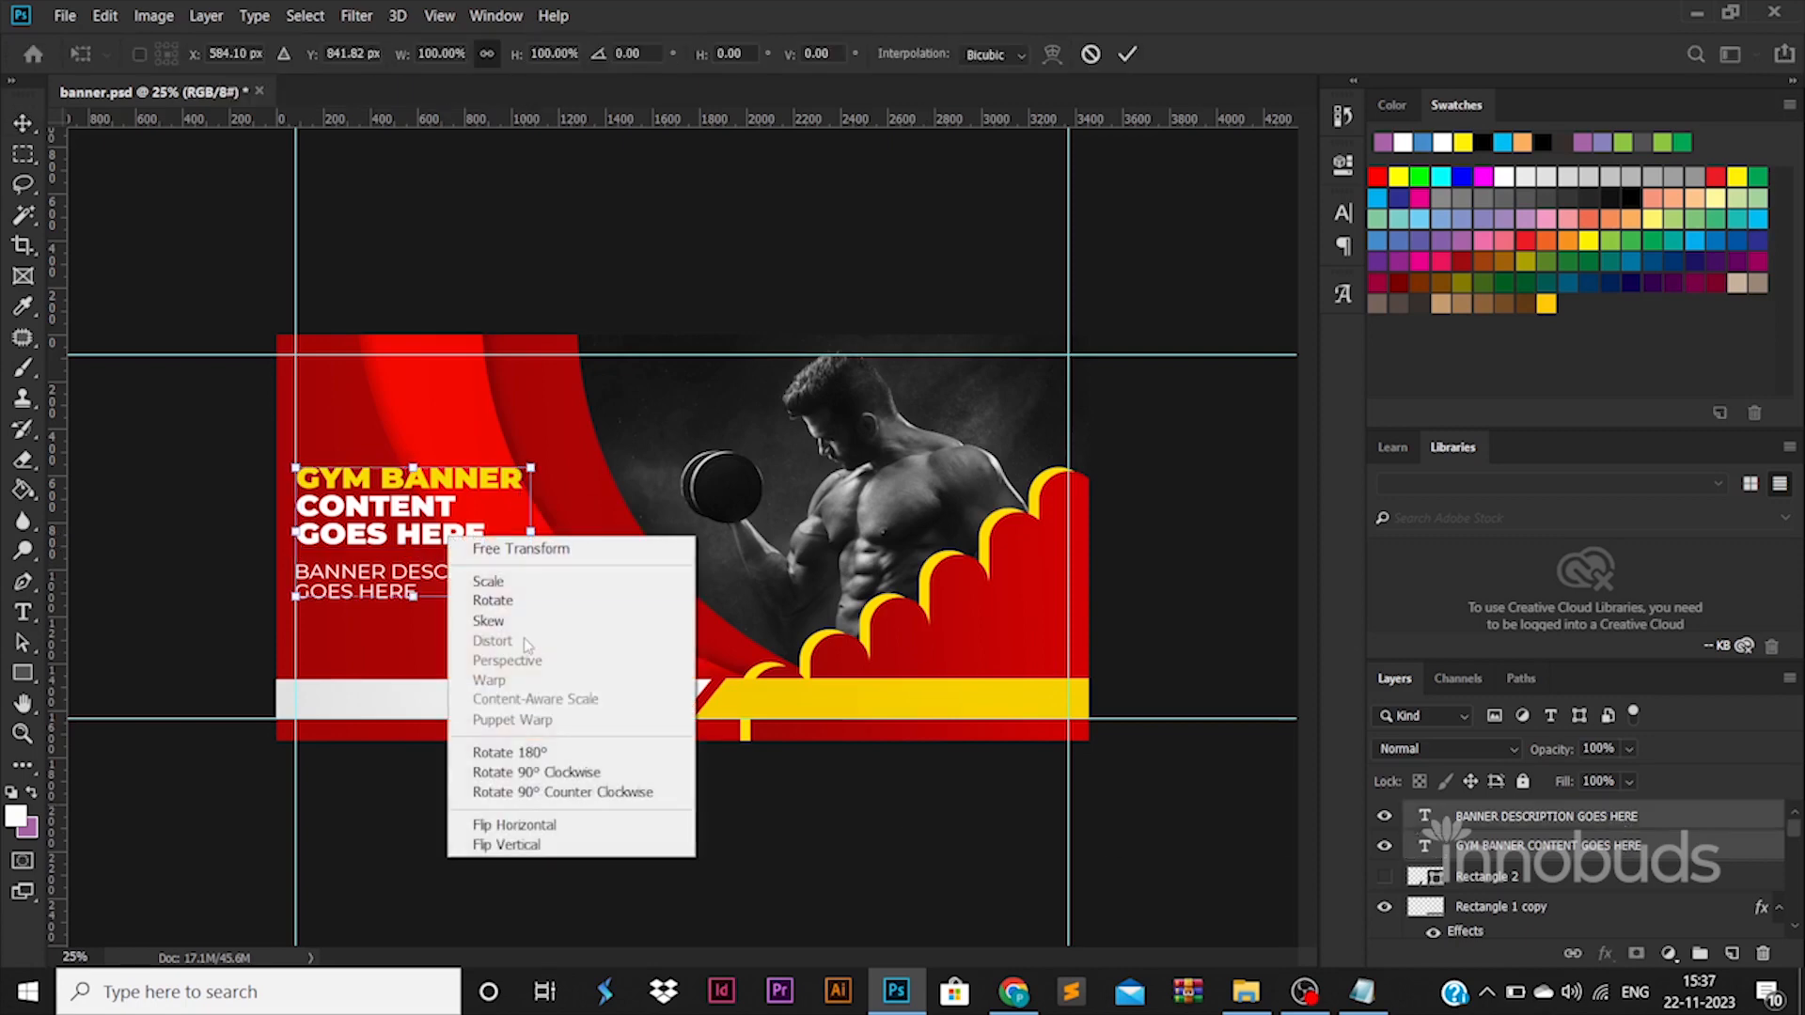
pyautogui.click(533, 625)
pyautogui.moveTo(531, 598)
pyautogui.mouseDown()
pyautogui.moveTo(531, 562)
pyautogui.moveTo(551, 611)
pyautogui.moveTo(528, 566)
pyautogui.mouseUp()
pyautogui.press('Return')
pyautogui.hotkey('ctrl', 't')
pyautogui.press('Escape')
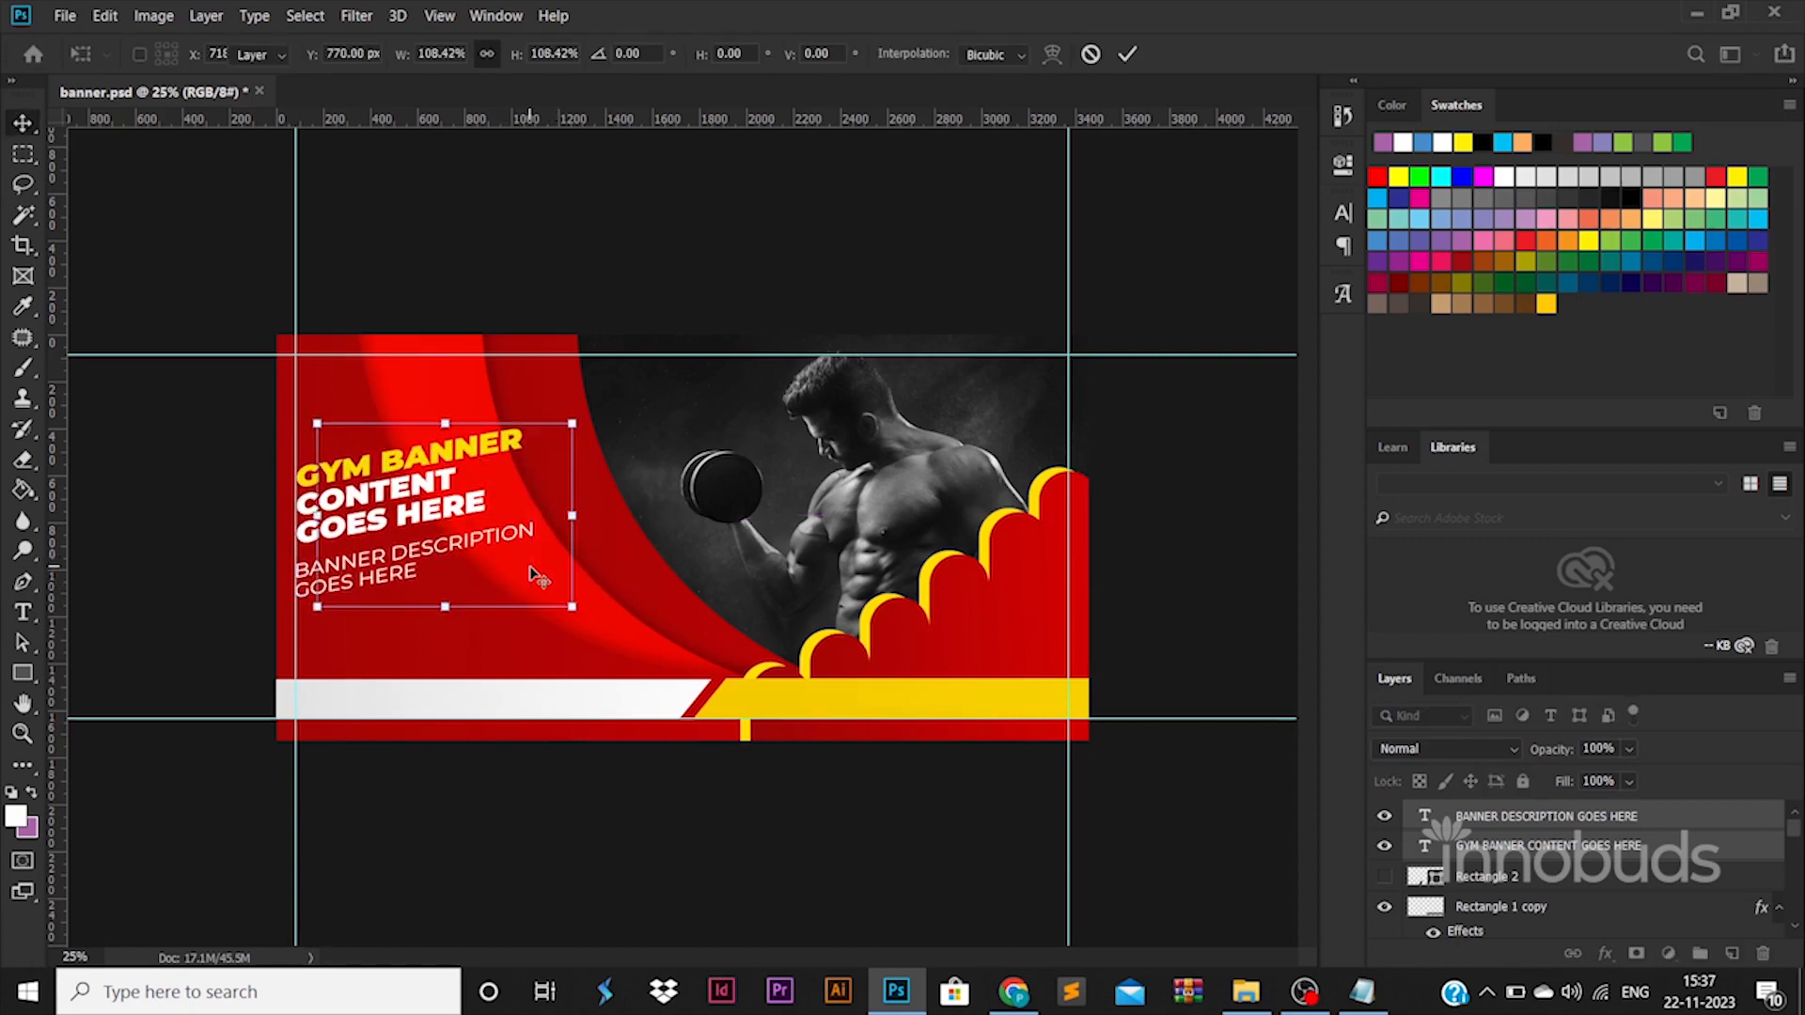
pyautogui.hotkey('ctrl', 'z')
pyautogui.hotkey('ctrl', 't')
pyautogui.rightClick(505, 545)
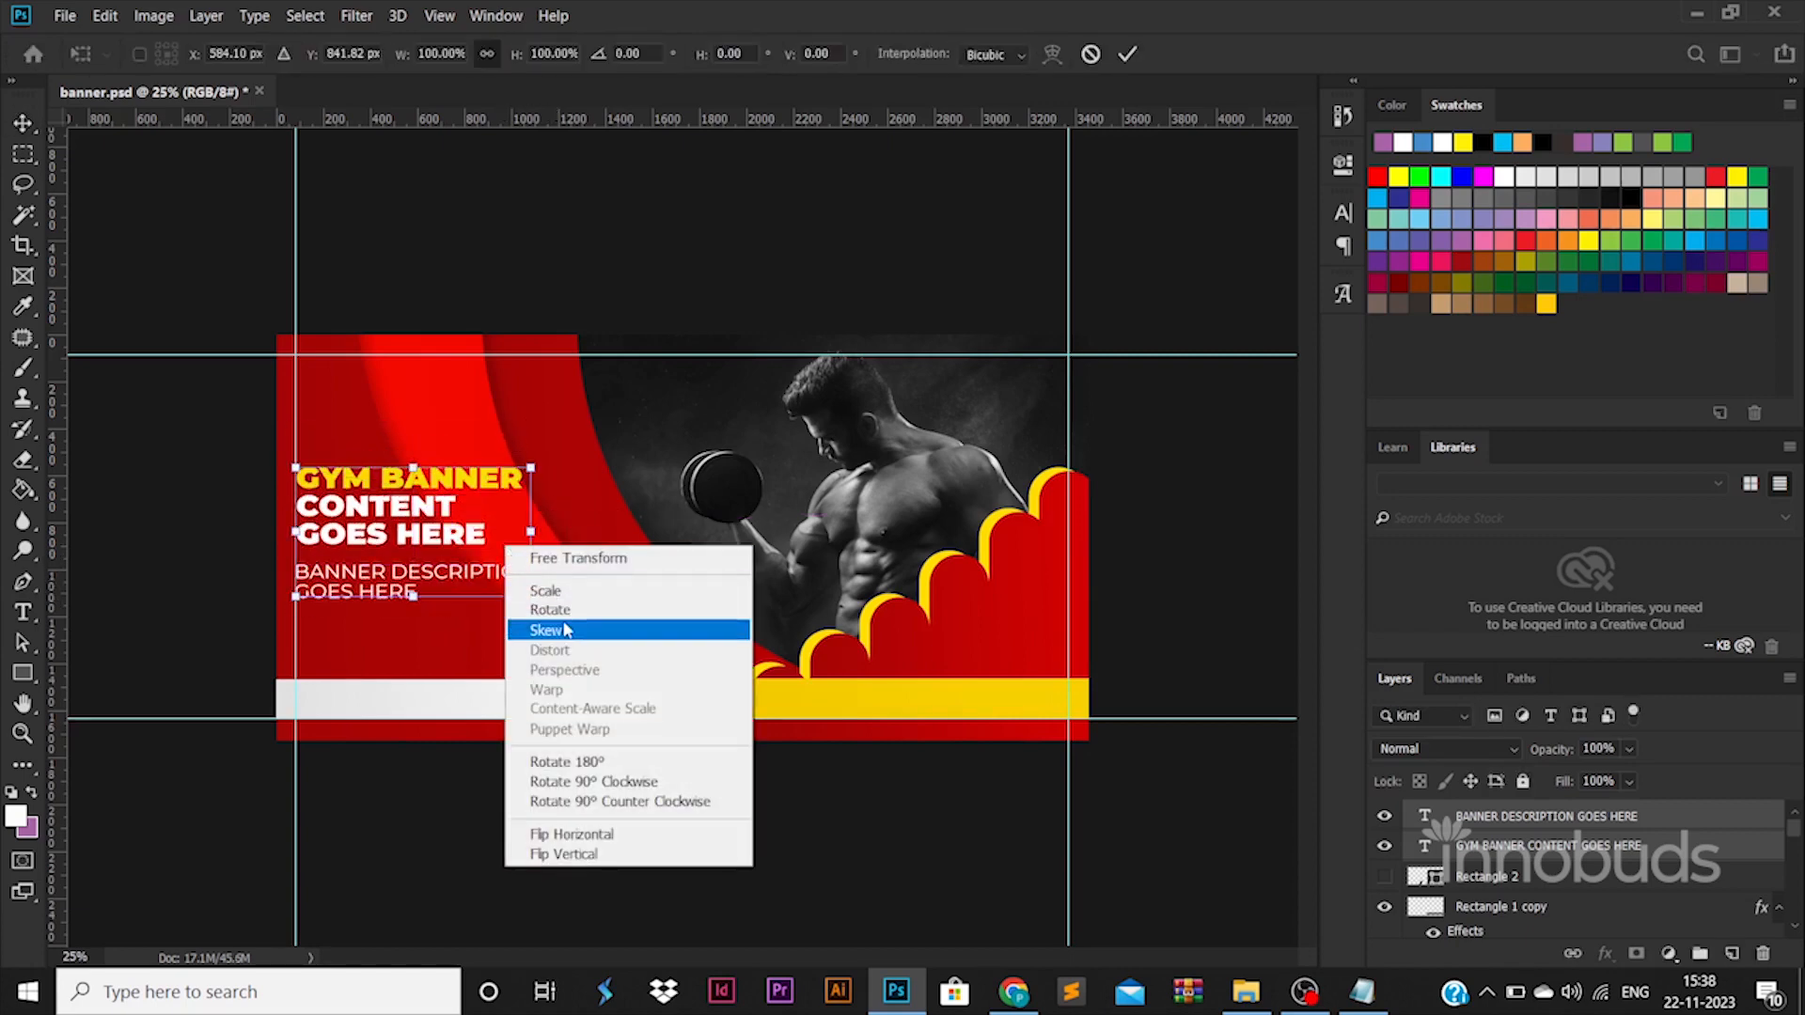
pyautogui.click(564, 625)
pyautogui.moveTo(532, 466); pyautogui.dragTo(668, 505)
pyautogui.hotkey('ctrl', 'z')
pyautogui.press('Escape')
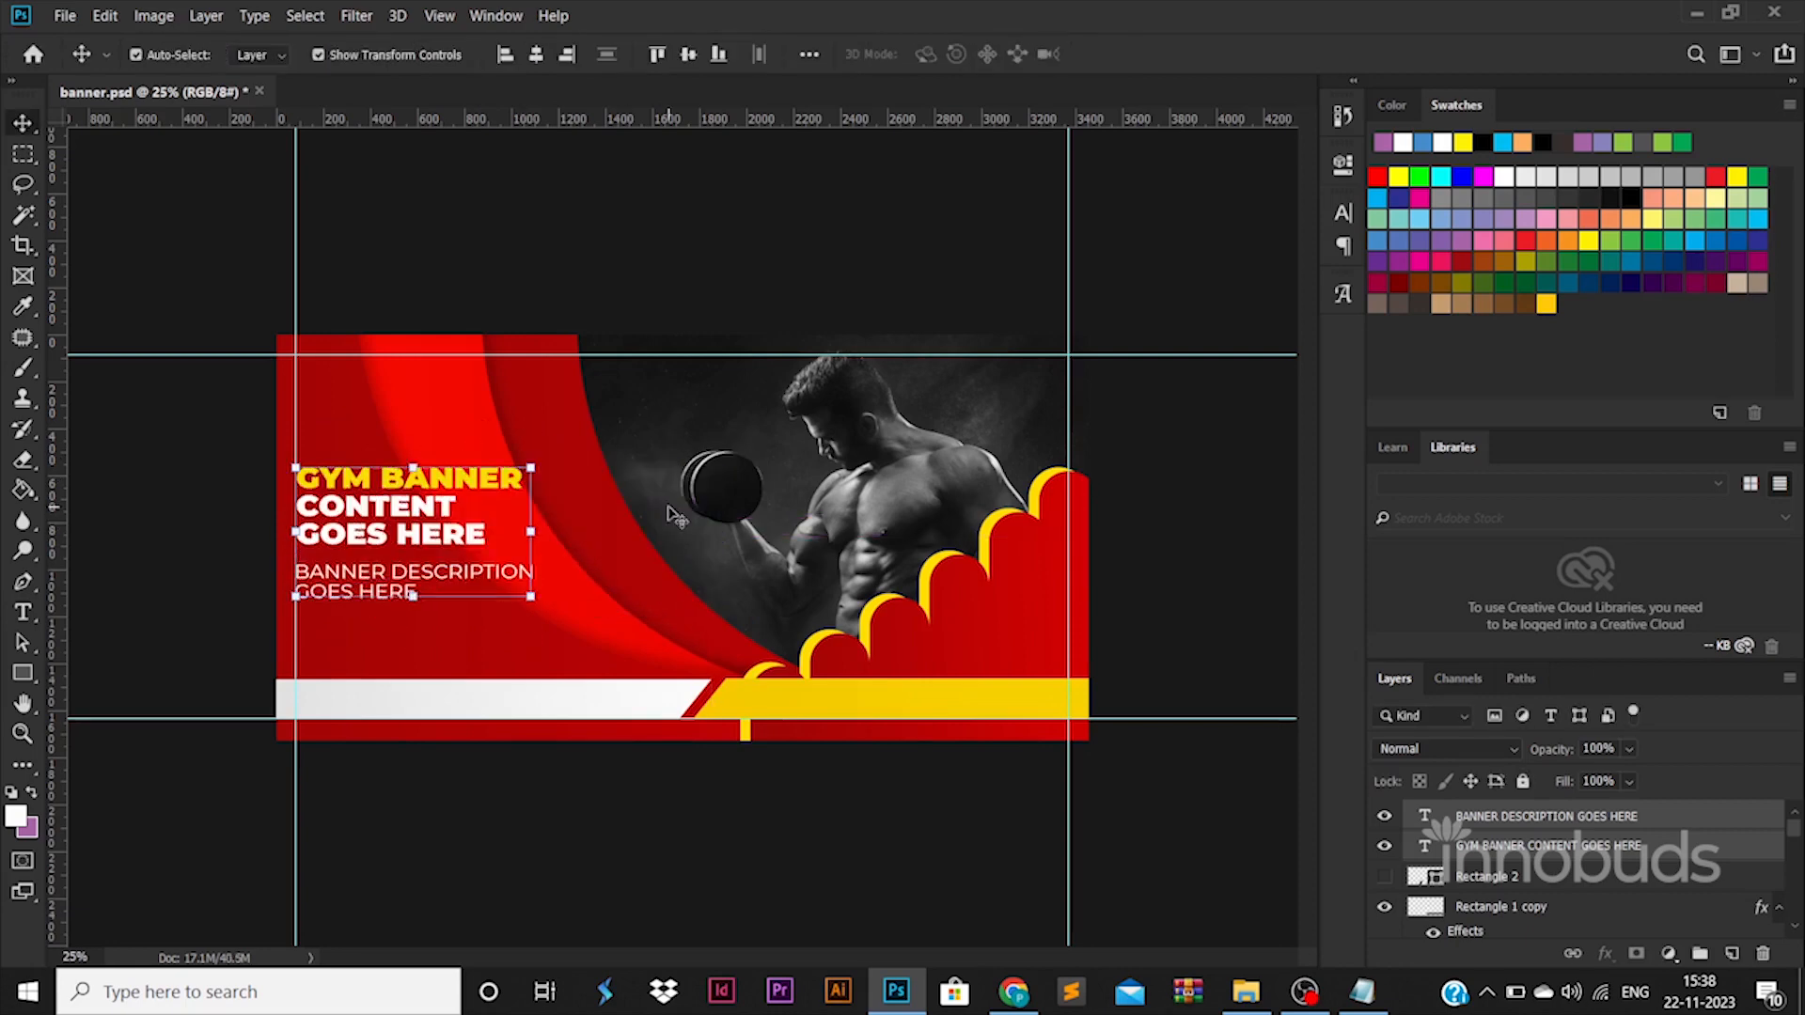
pyautogui.click(250, 460)
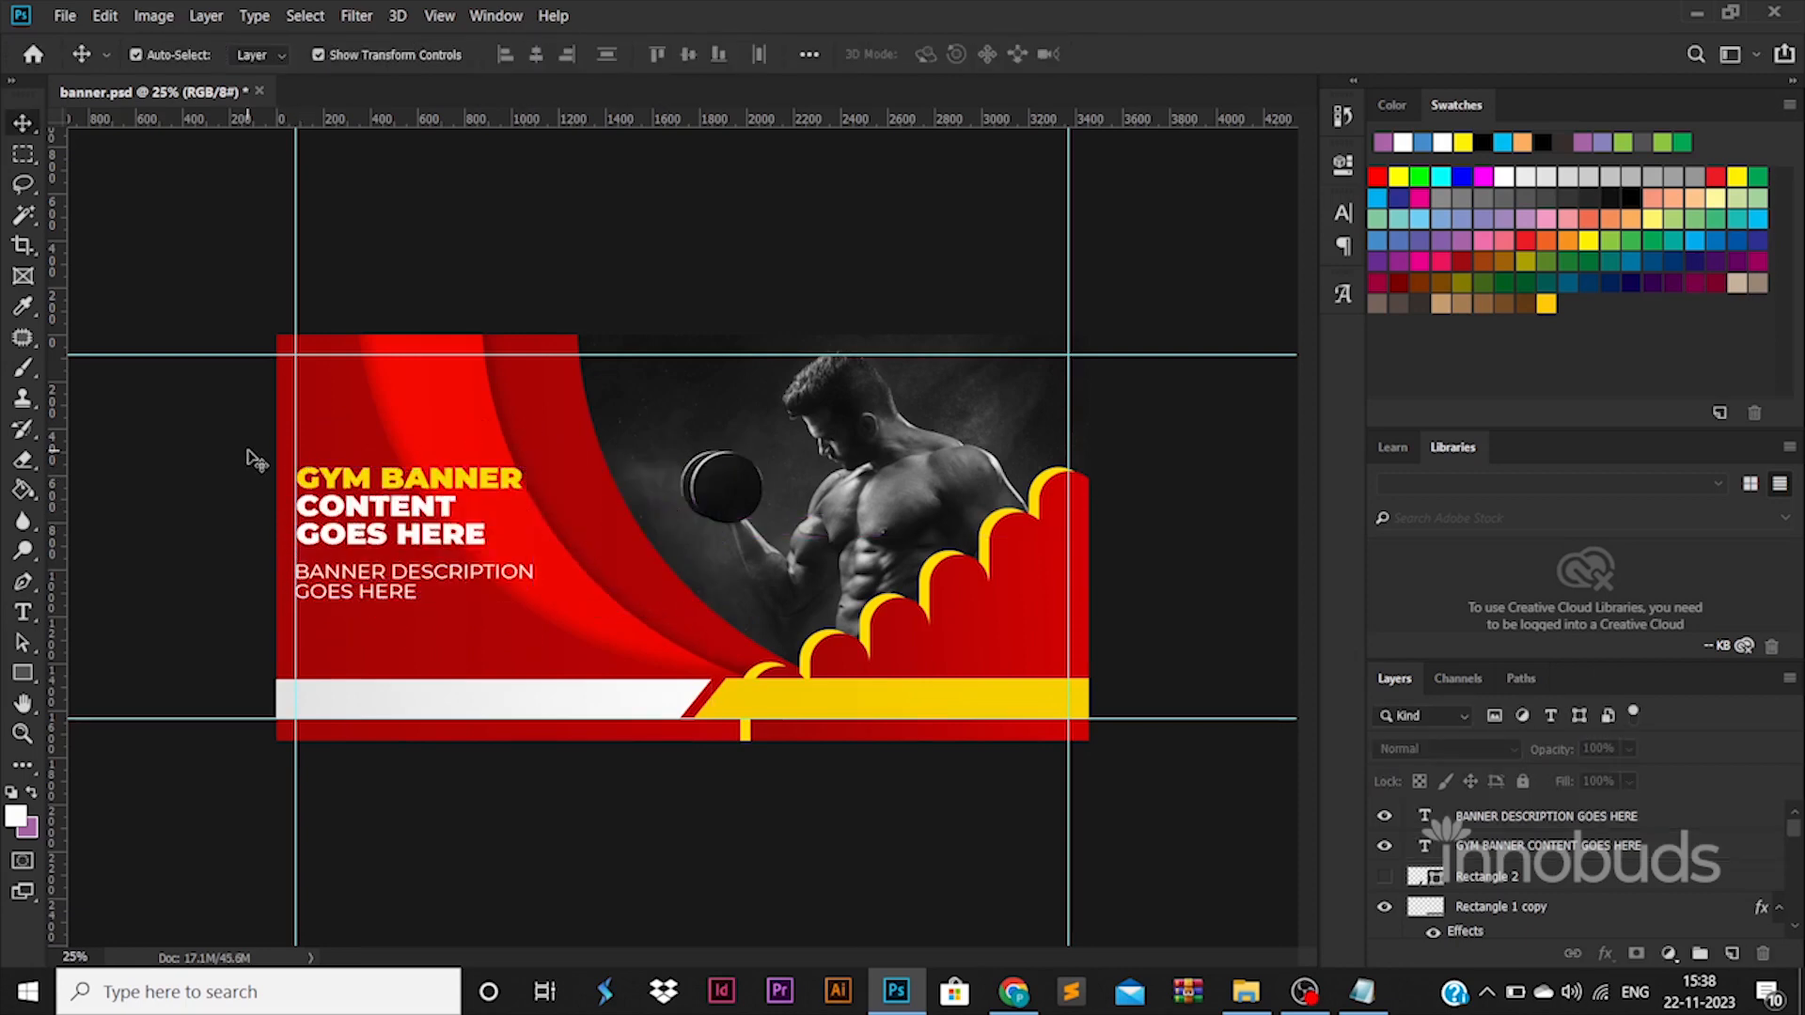
# Draw a rounded rectangle about 610 × 142 px with a 60 px radius below the description text.
pyautogui.rightClick(26, 675)
pyautogui.click(104, 695)
pyautogui.moveTo(280, 604); pyautogui.dragTo(426, 647)
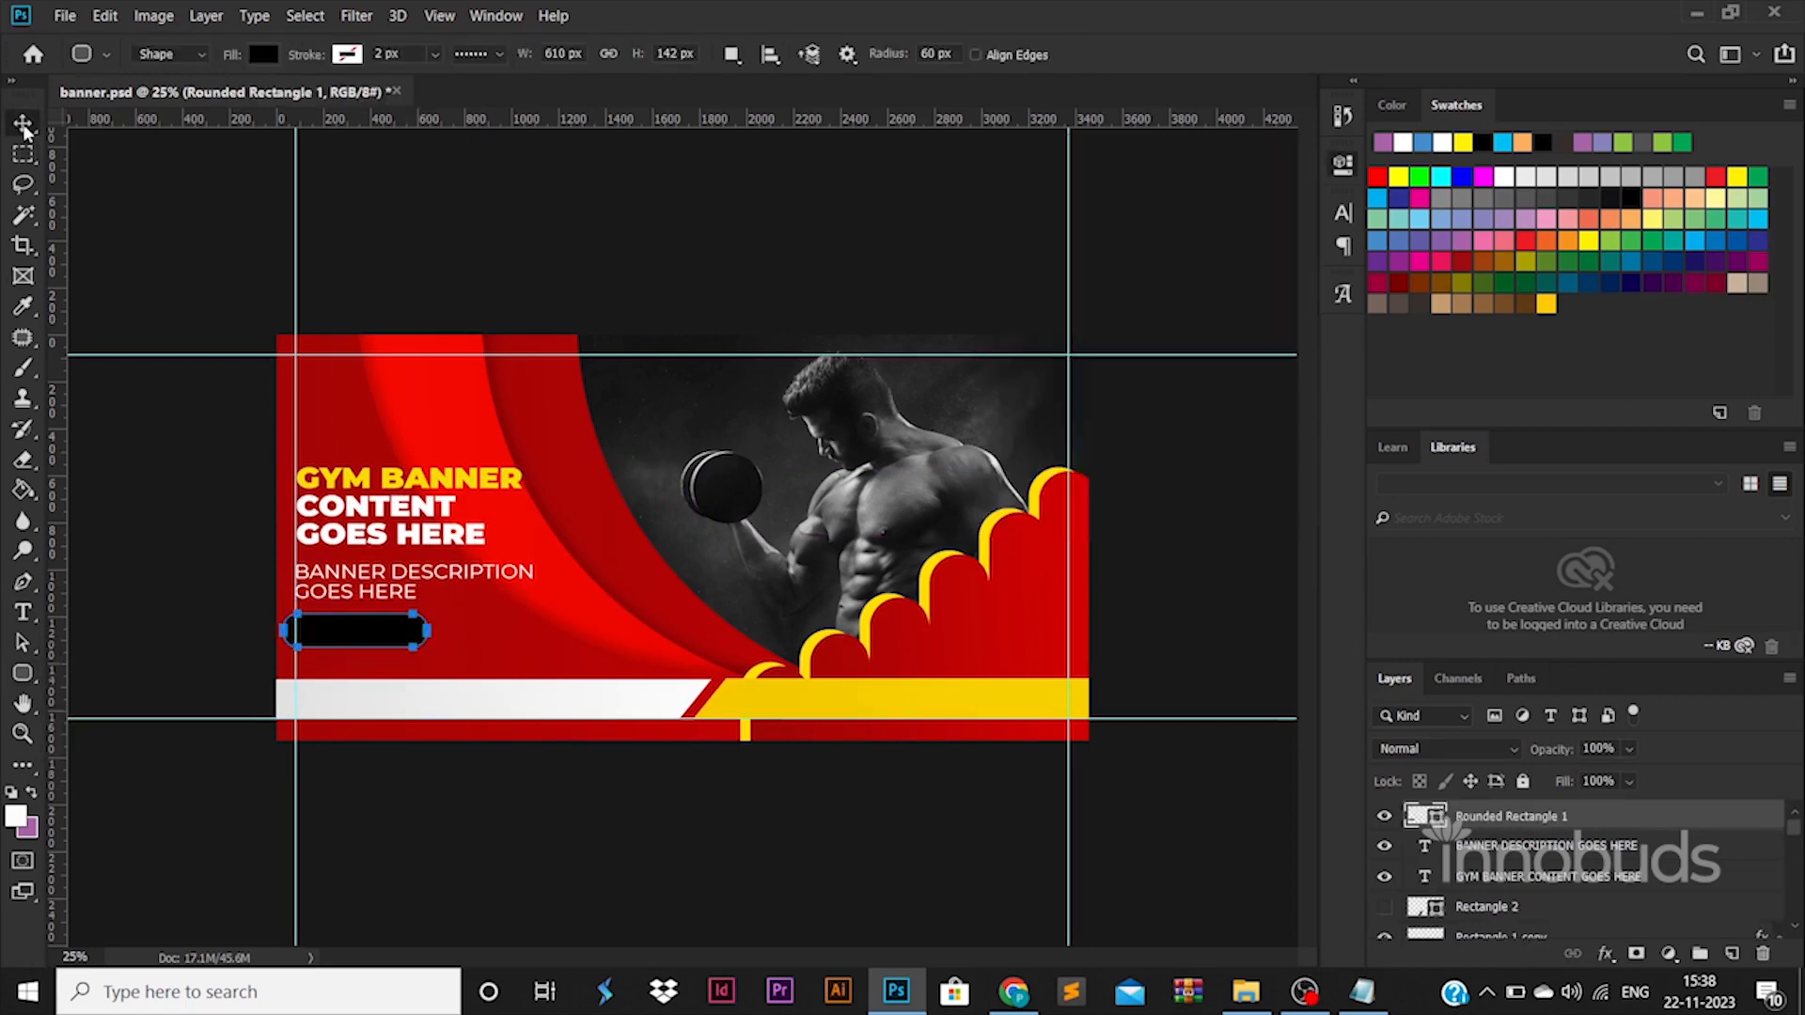
# Align the left edges of the rounded rectangle, headline and description, and move all three up slightly, along the left guide.
pyautogui.press('v')
pyautogui.keyDown('shift'); pyautogui.click(412, 487); pyautogui.keyUp('shift')
pyautogui.keyDown('shift'); pyautogui.click(412, 572); pyautogui.keyUp('shift')
pyautogui.click(505, 56)
pyautogui.moveTo(418, 490); pyautogui.dragTo(429, 474)
# Fill the rounded rectangle with white and add a Drop Shadow effect to it.
pyautogui.click(196, 513)
pyautogui.click(370, 611)
pyautogui.doubleClick(1434, 819)
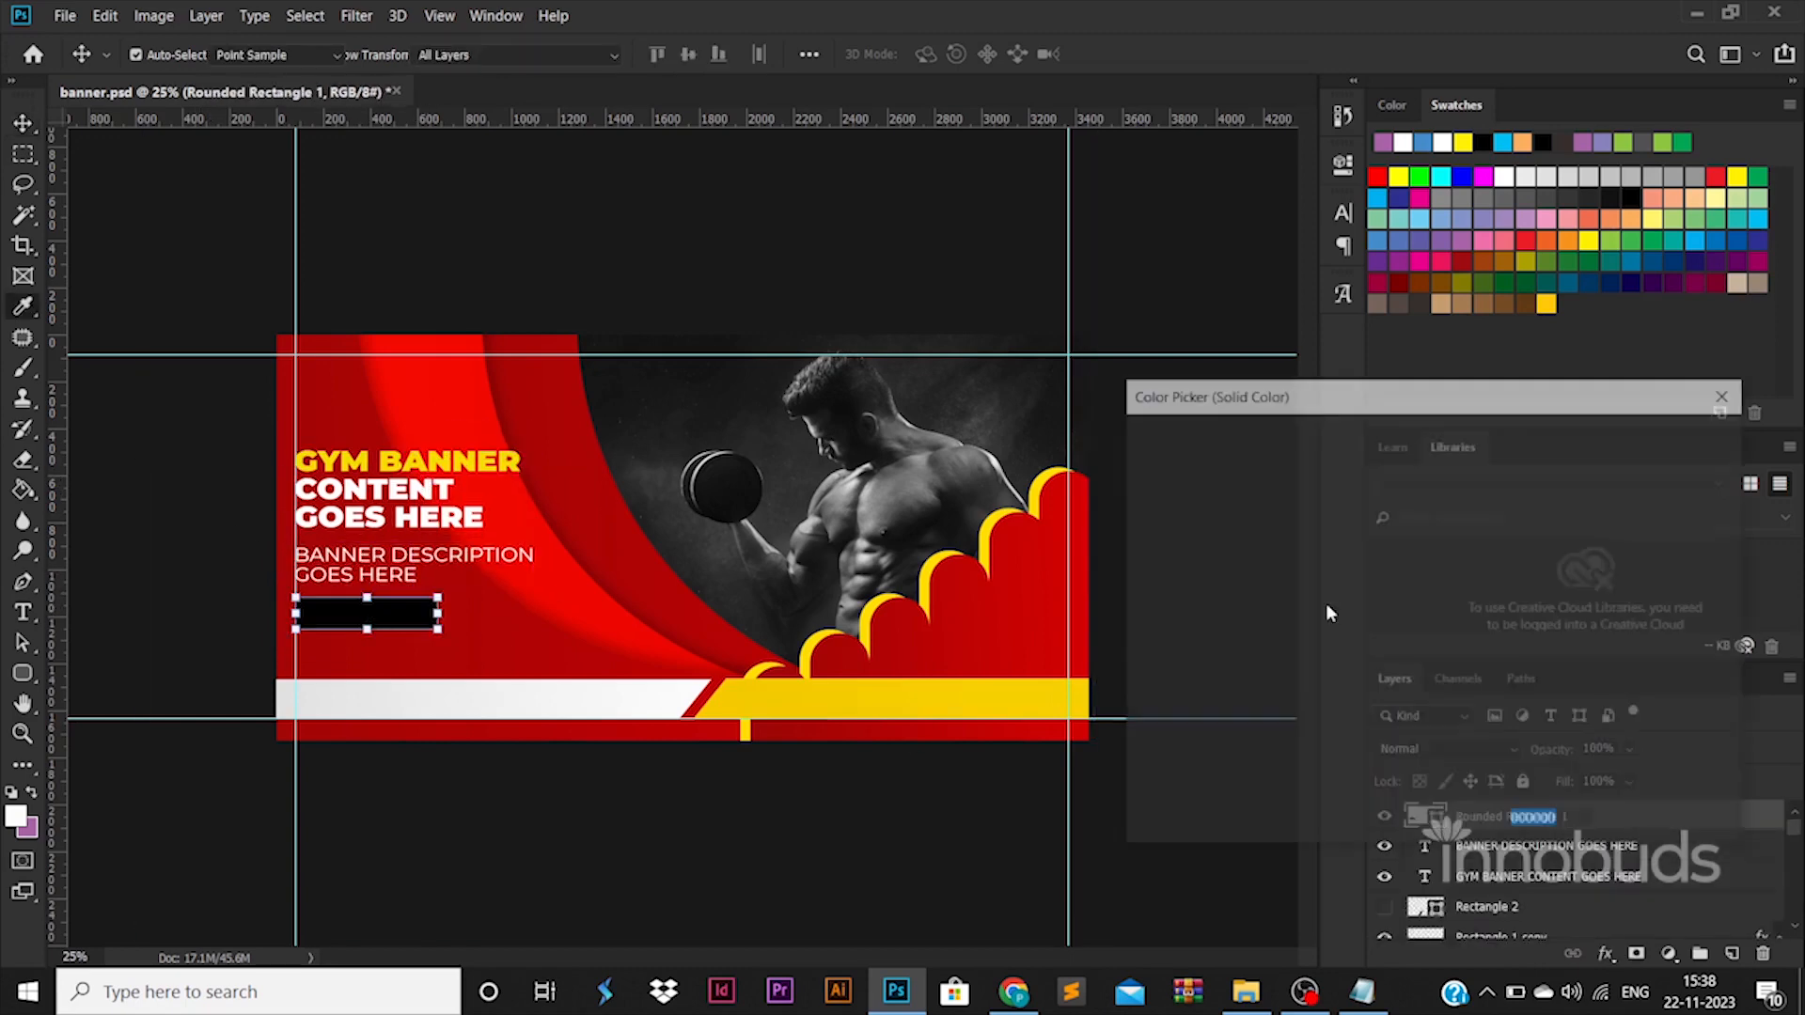
pyautogui.moveTo(1232, 536); pyautogui.dragTo(1134, 447)
pyautogui.press('Return')
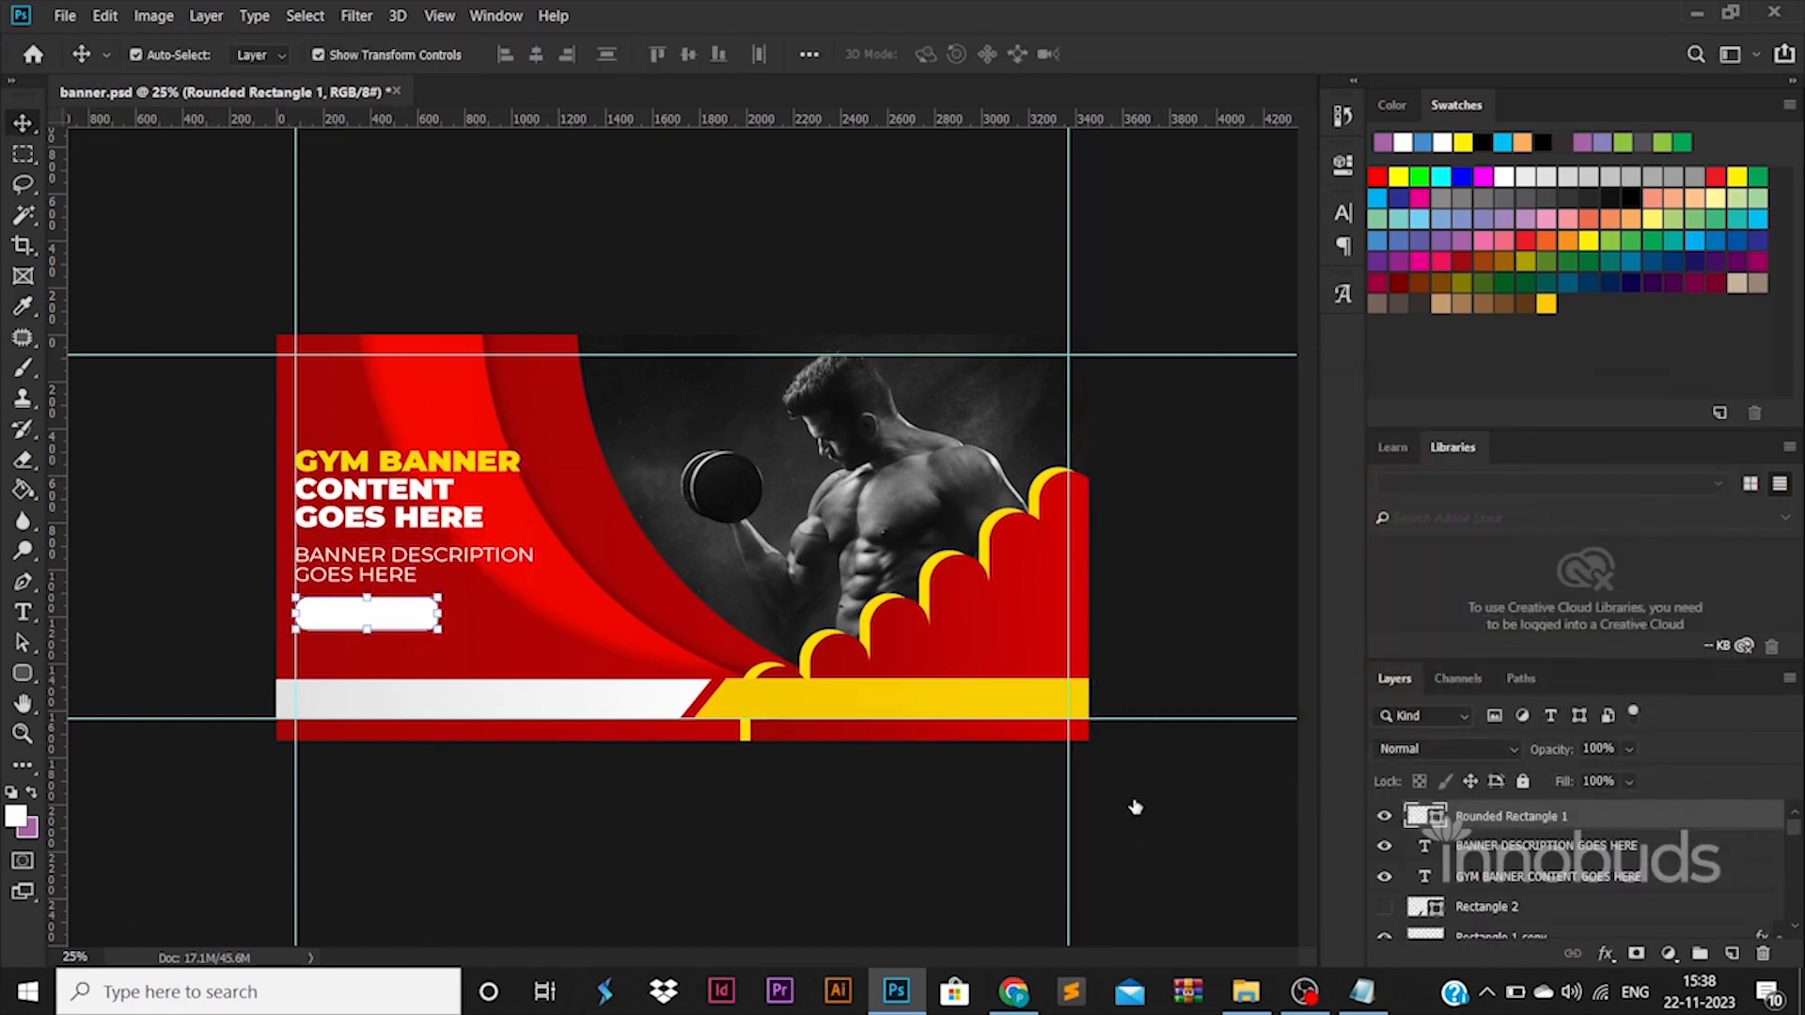
pyautogui.click(983, 777)
pyautogui.click(1703, 380)
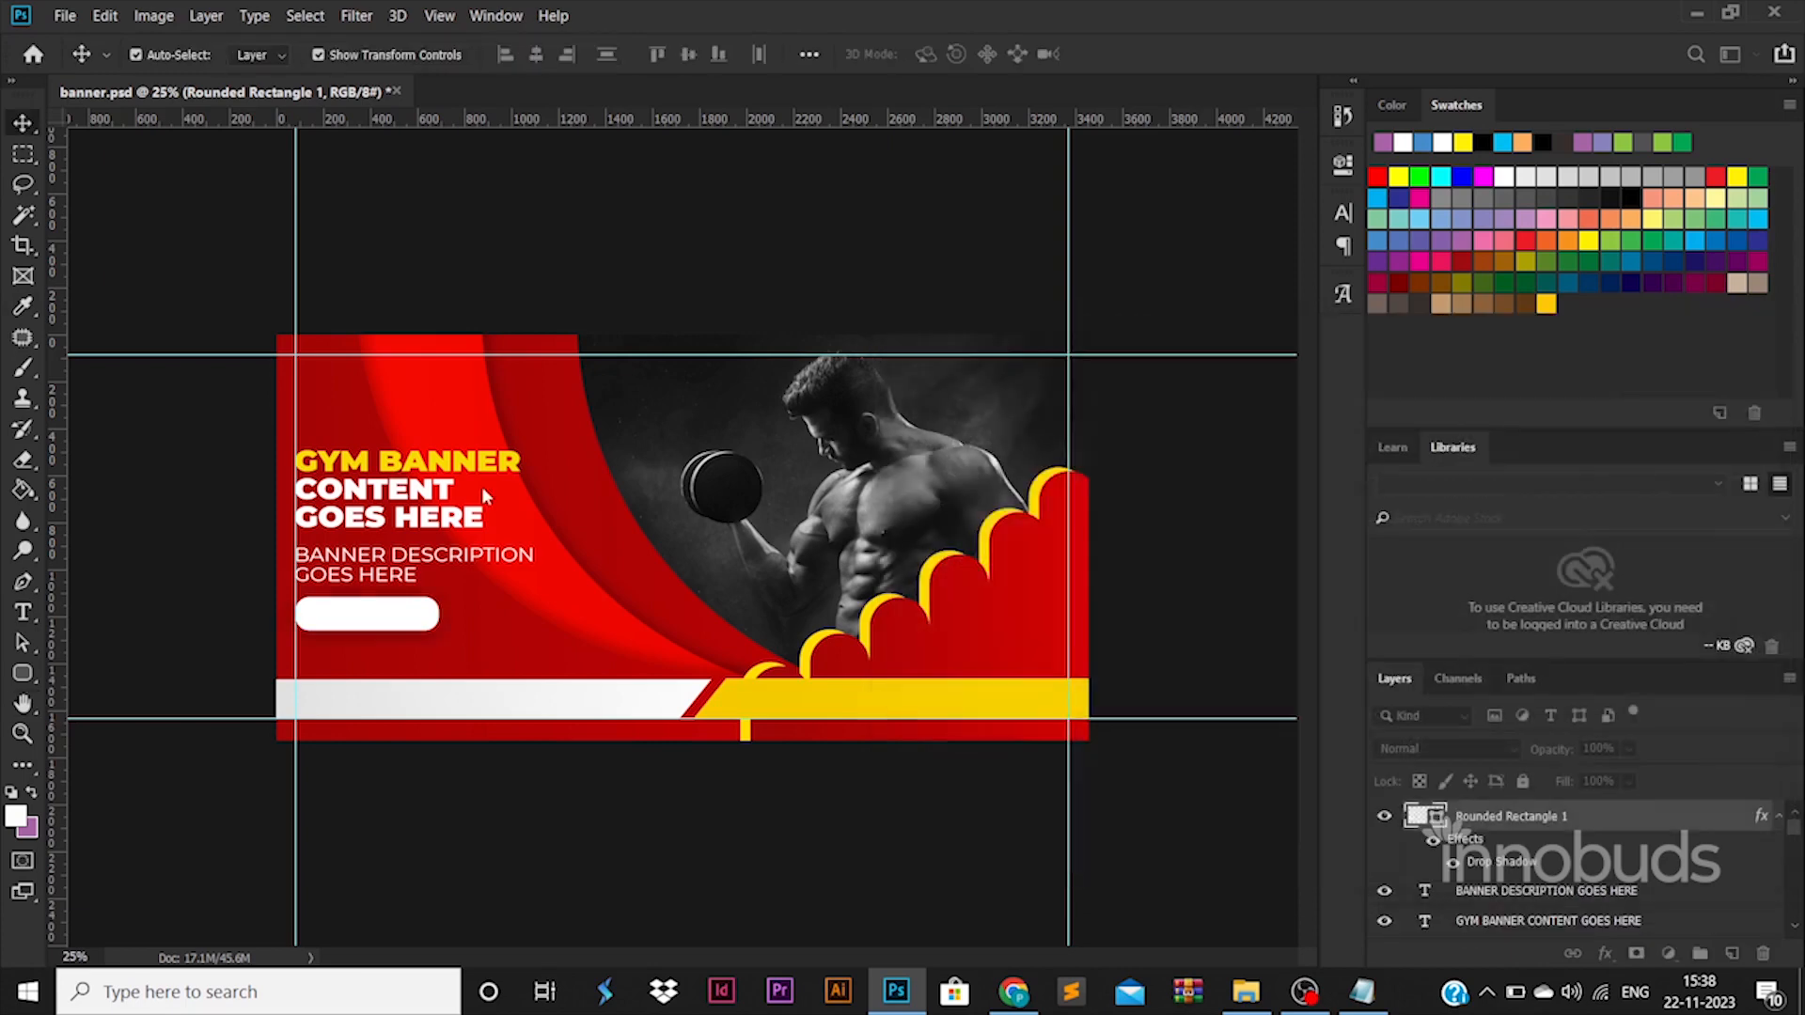
# Nudge the description text up slightly, closer to the headline.
pyautogui.click(487, 555)
pyautogui.hotkey('shift', 'Up')
pyautogui.hotkey('shift', 'Up')
# Duplicate the description text down beside the rounded rectangle and replace the copy's wording with "CONTACT NOW".
pyautogui.moveTo(465, 553); pyautogui.dragTo(533, 618)
pyautogui.doubleClick(533, 619)
pyautogui.write('GET NOW')
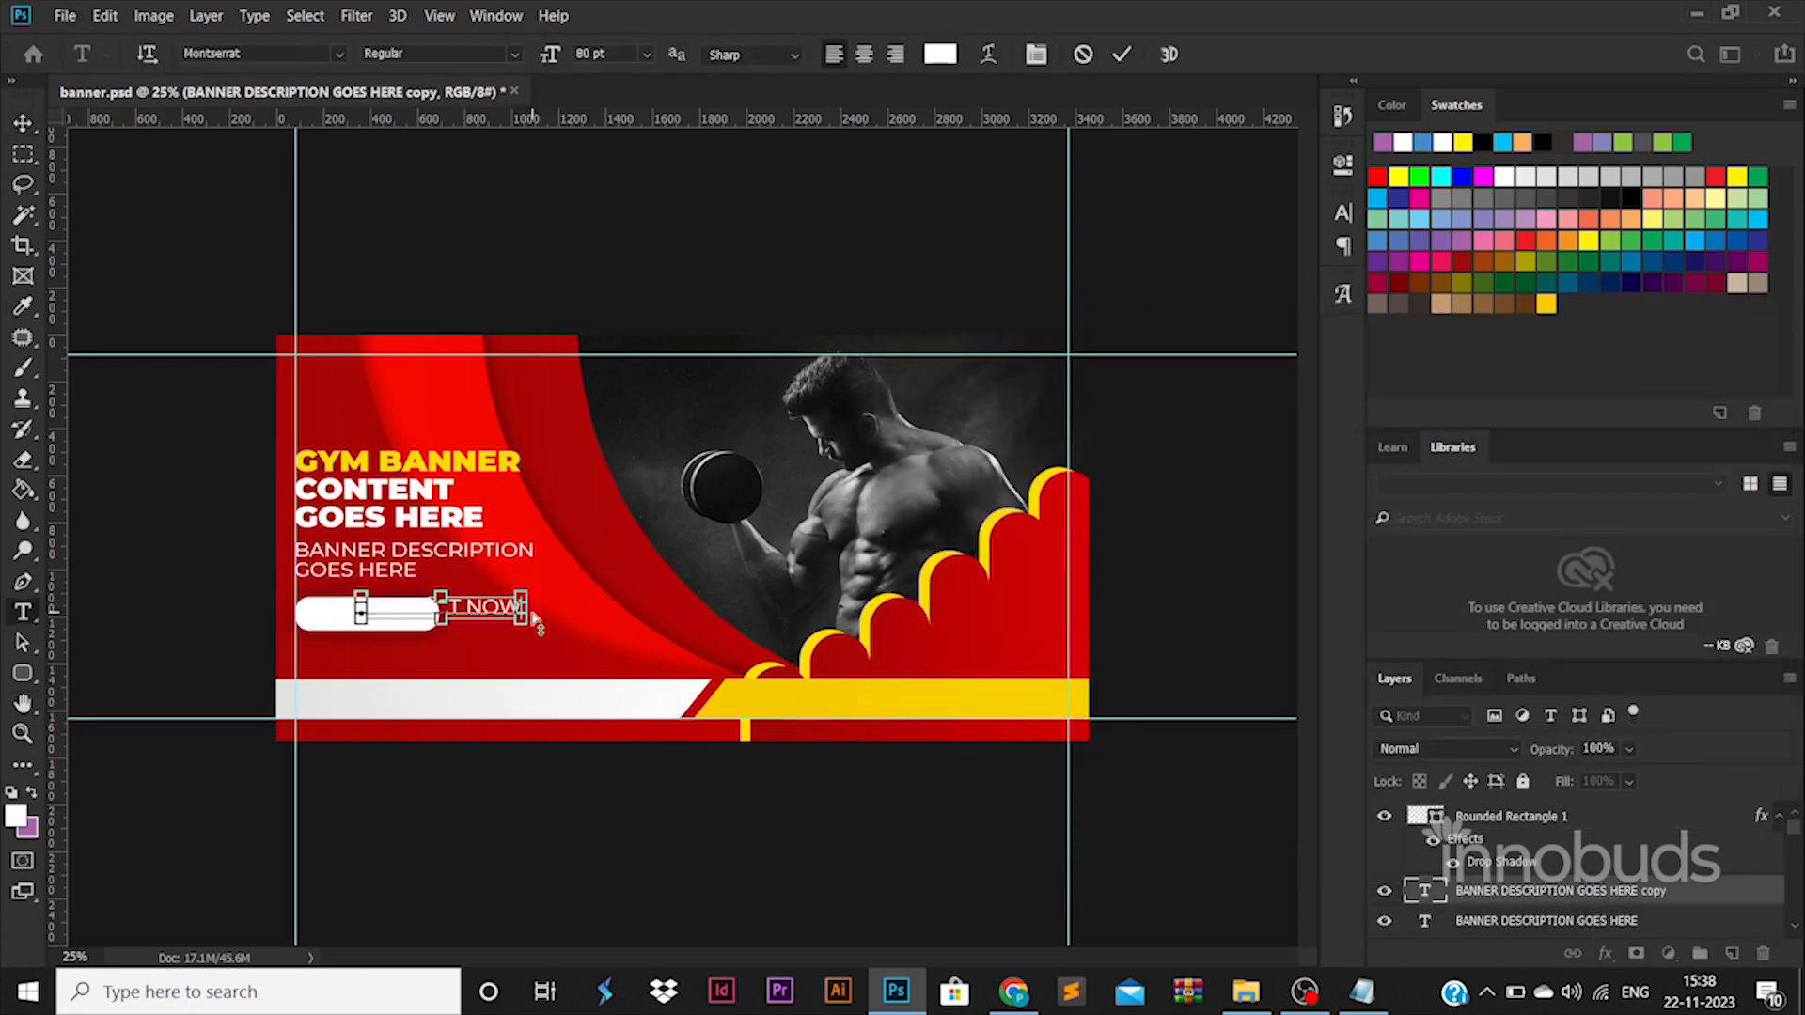
# Set the CONTACT NOW text to Montserrat Black and move its layer above the rounded rectangle.
pyautogui.hotkey('ctrl', 'a')
pyautogui.click(437, 54)
pyautogui.click(442, 381)
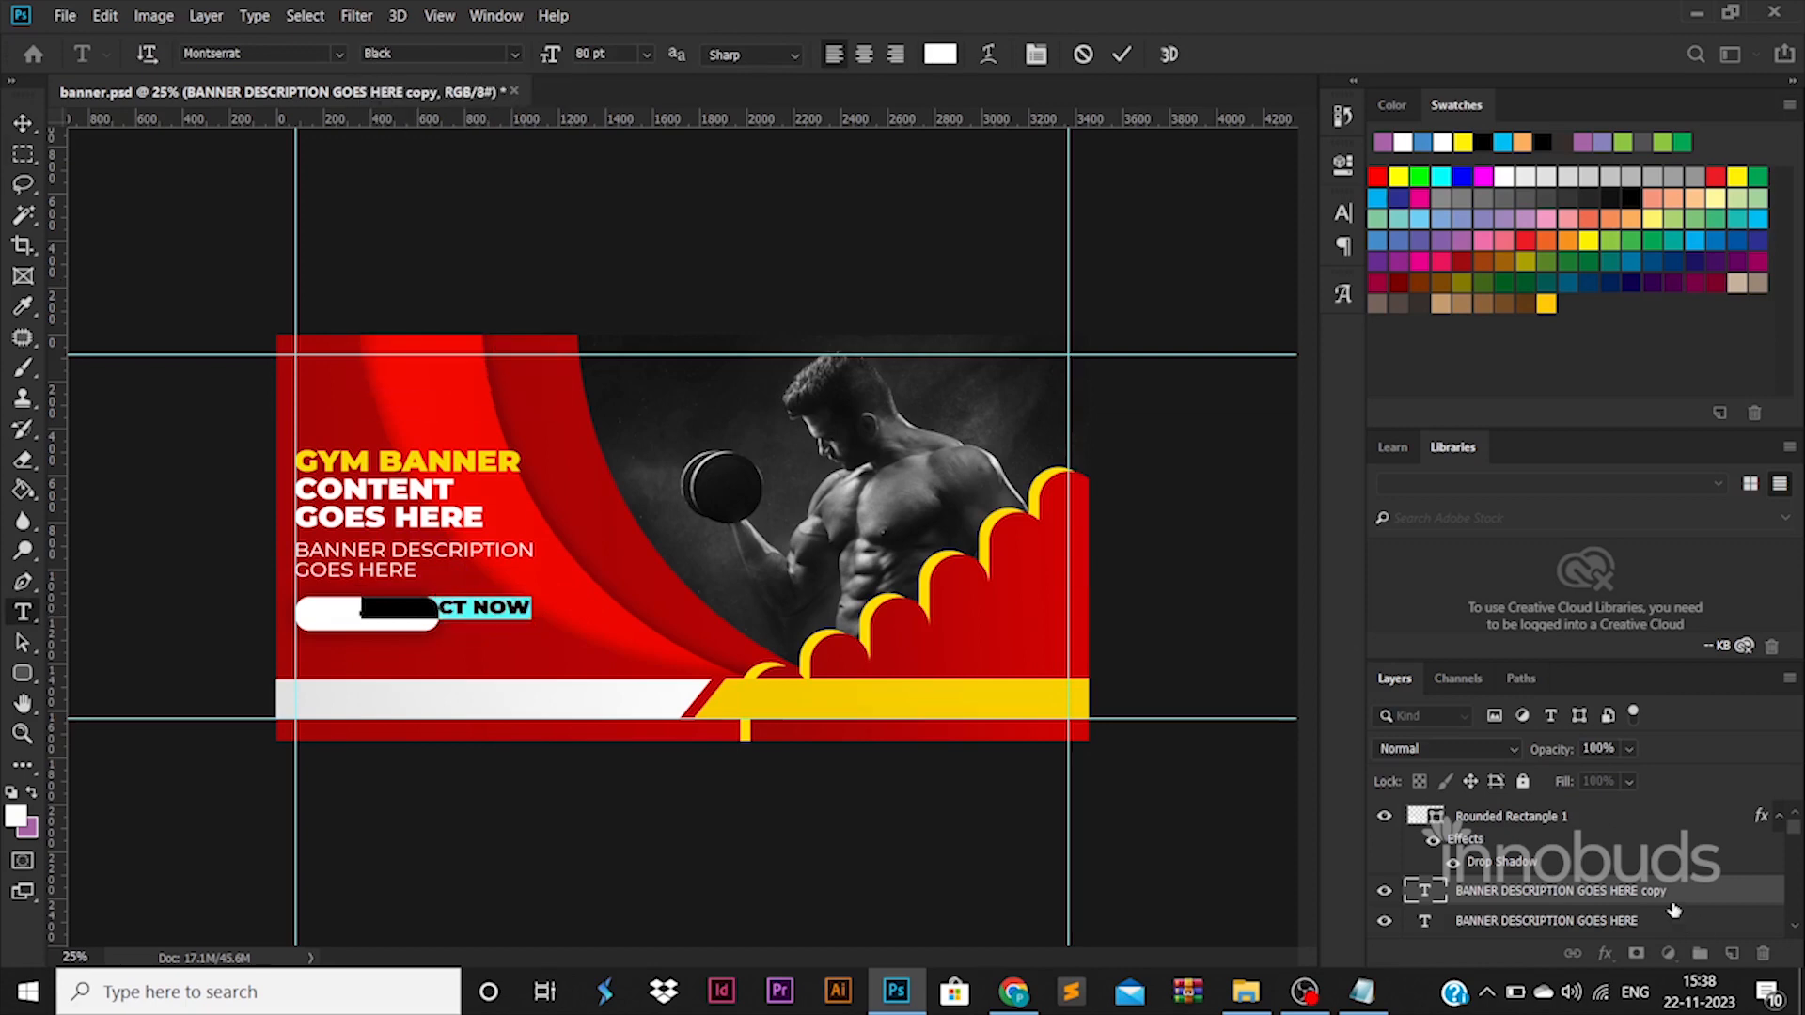
pyautogui.moveTo(1690, 893); pyautogui.dragTo(1612, 810)
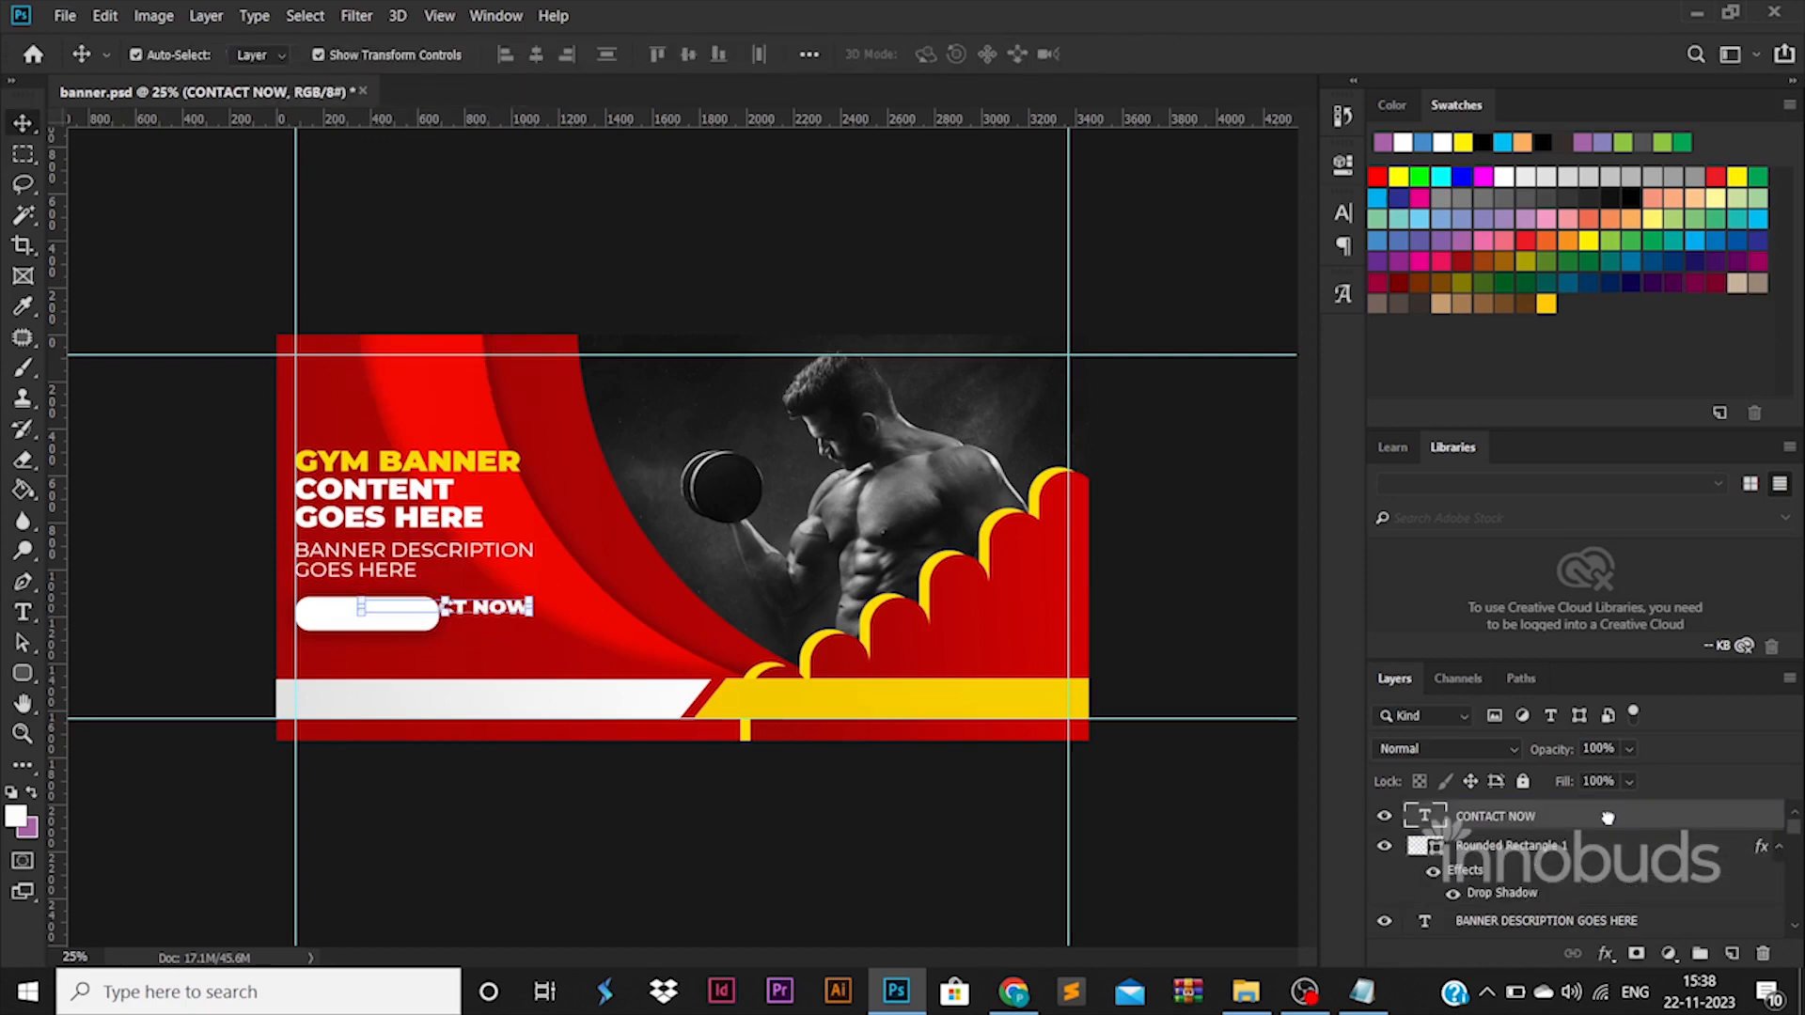
# Scale the CONTACT NOW text down and move it over the rounded rectangle.
pyautogui.hotkey('ctrl', 't')
pyautogui.moveTo(533, 615); pyautogui.dragTo(452, 612)
pyautogui.press('Return')
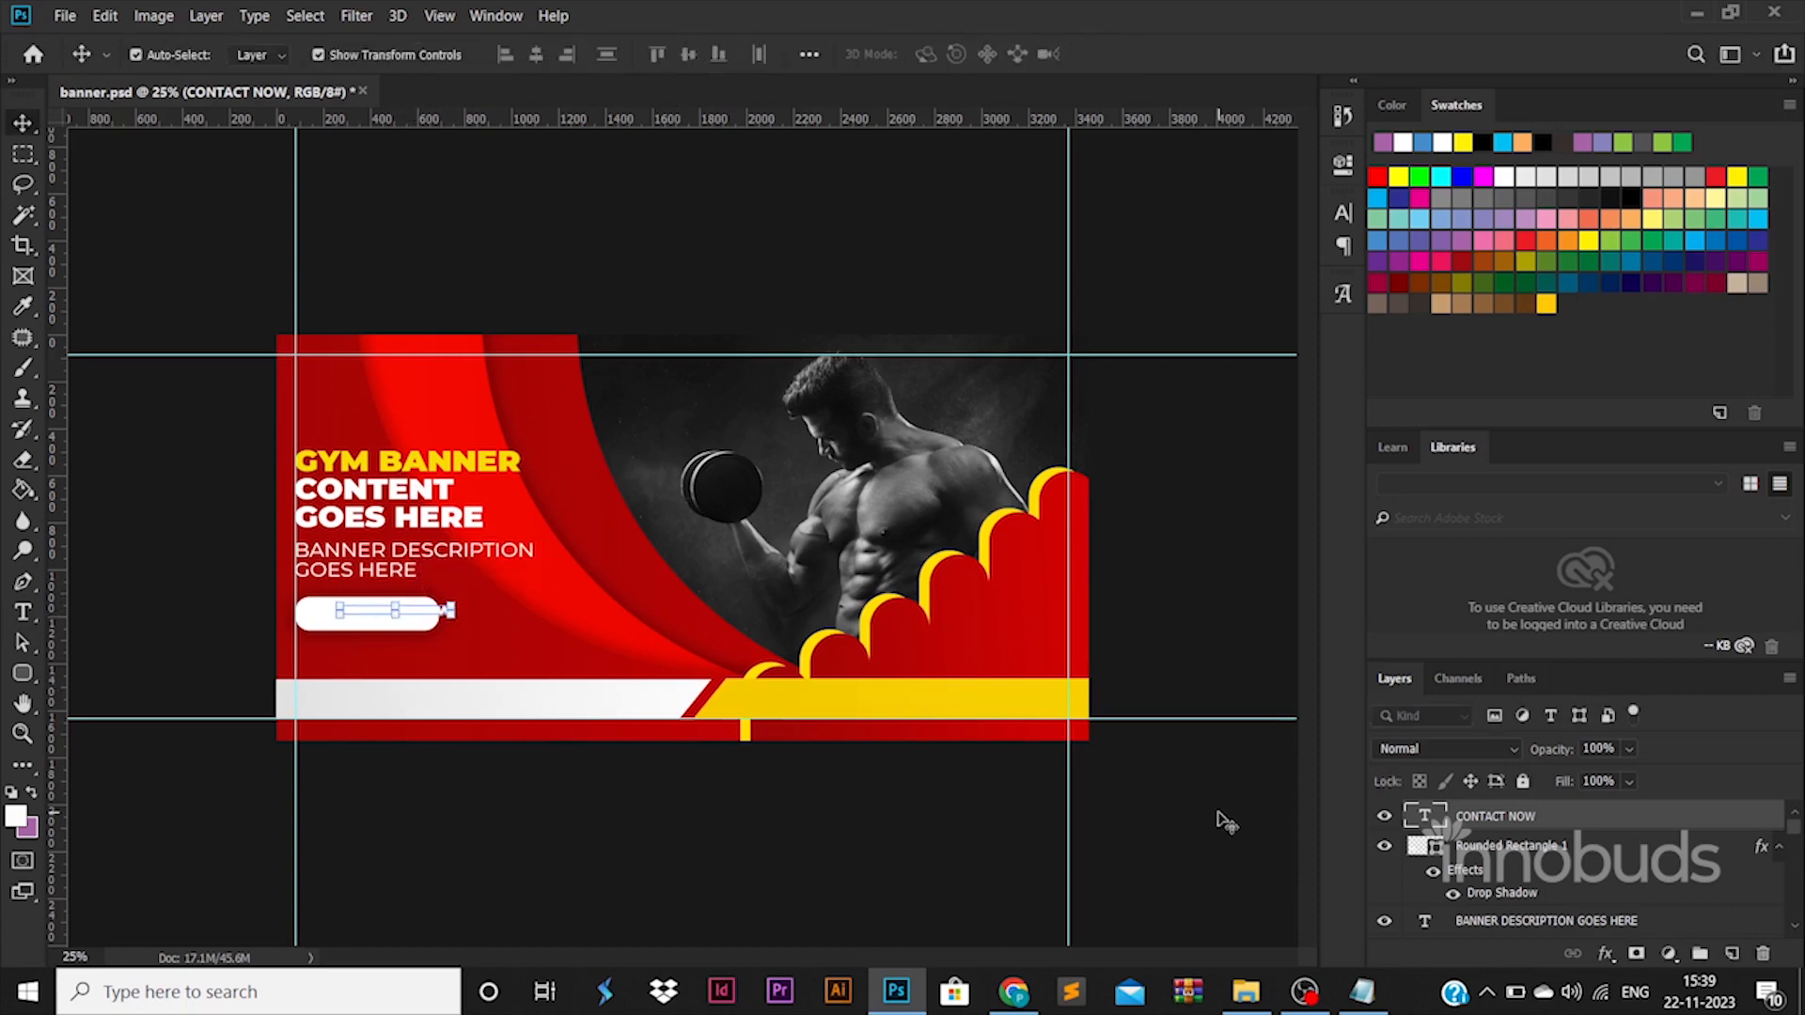
# Recolor the rounded rectangle yellow by sampling the banner's yellow bar, and select the CONTACT NOW text.
pyautogui.doubleClick(1439, 850)
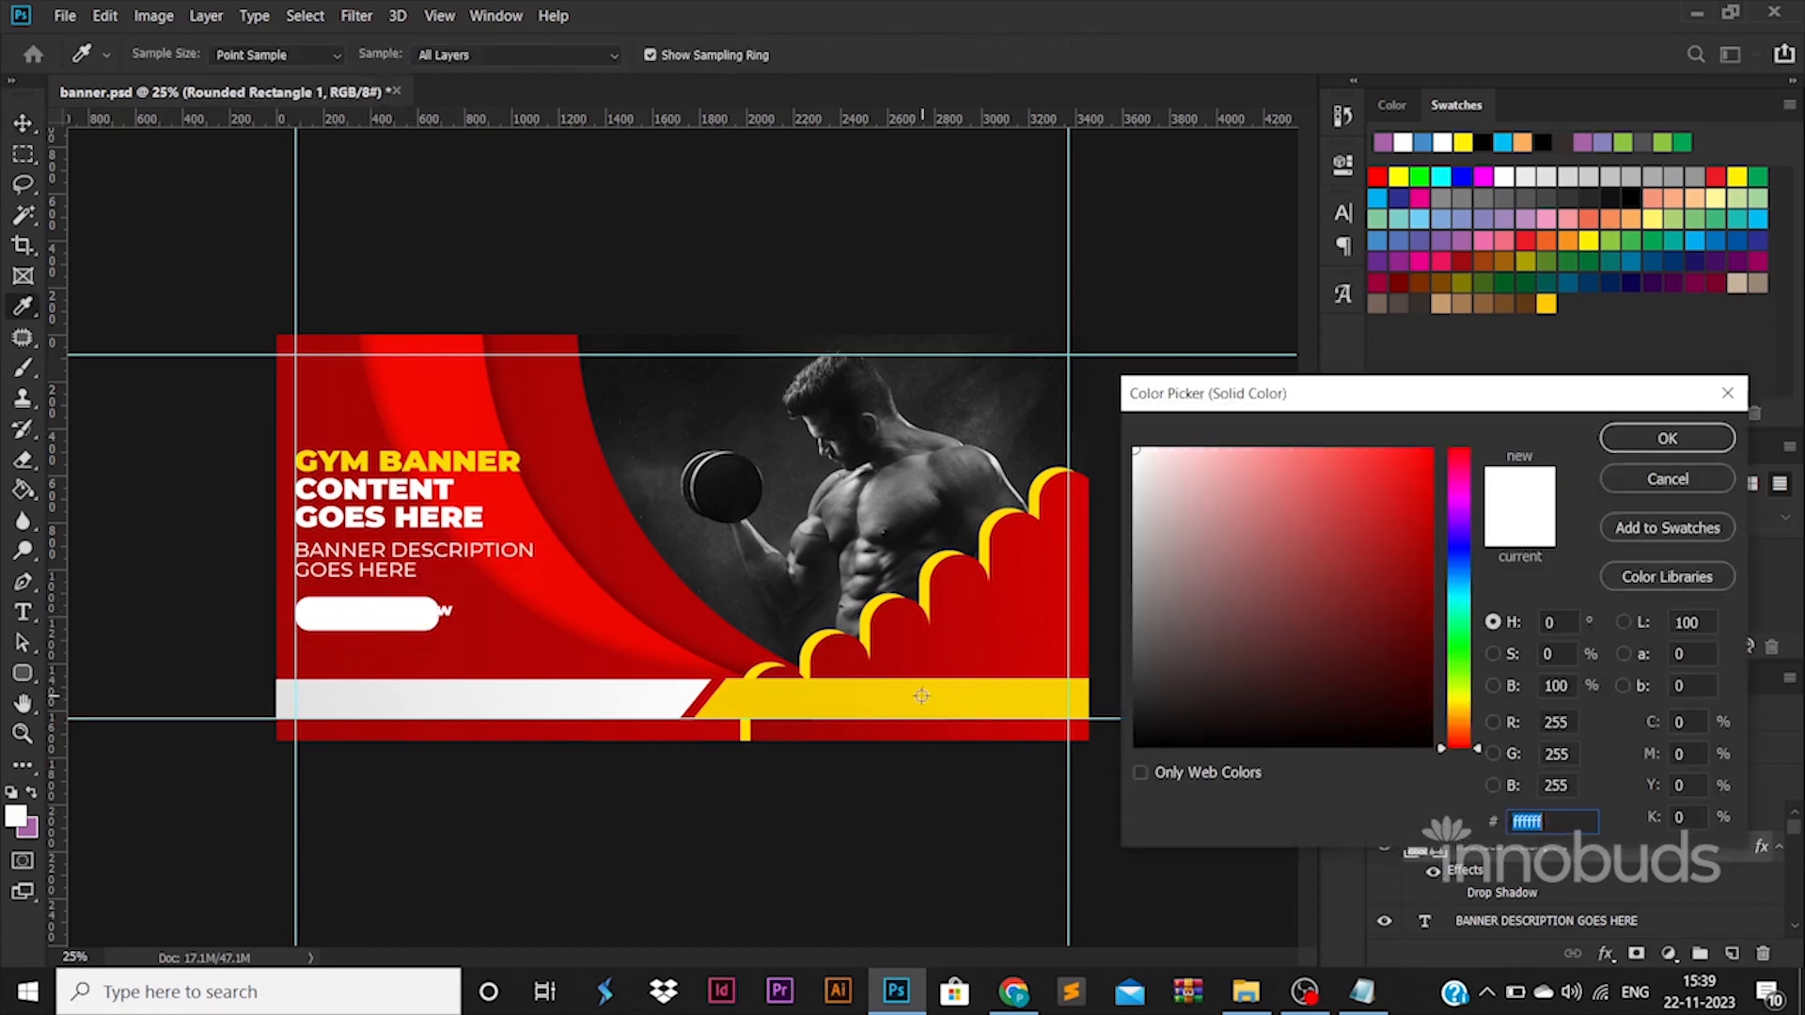
pyautogui.click(918, 692)
pyautogui.click(1661, 439)
pyautogui.click(437, 602)
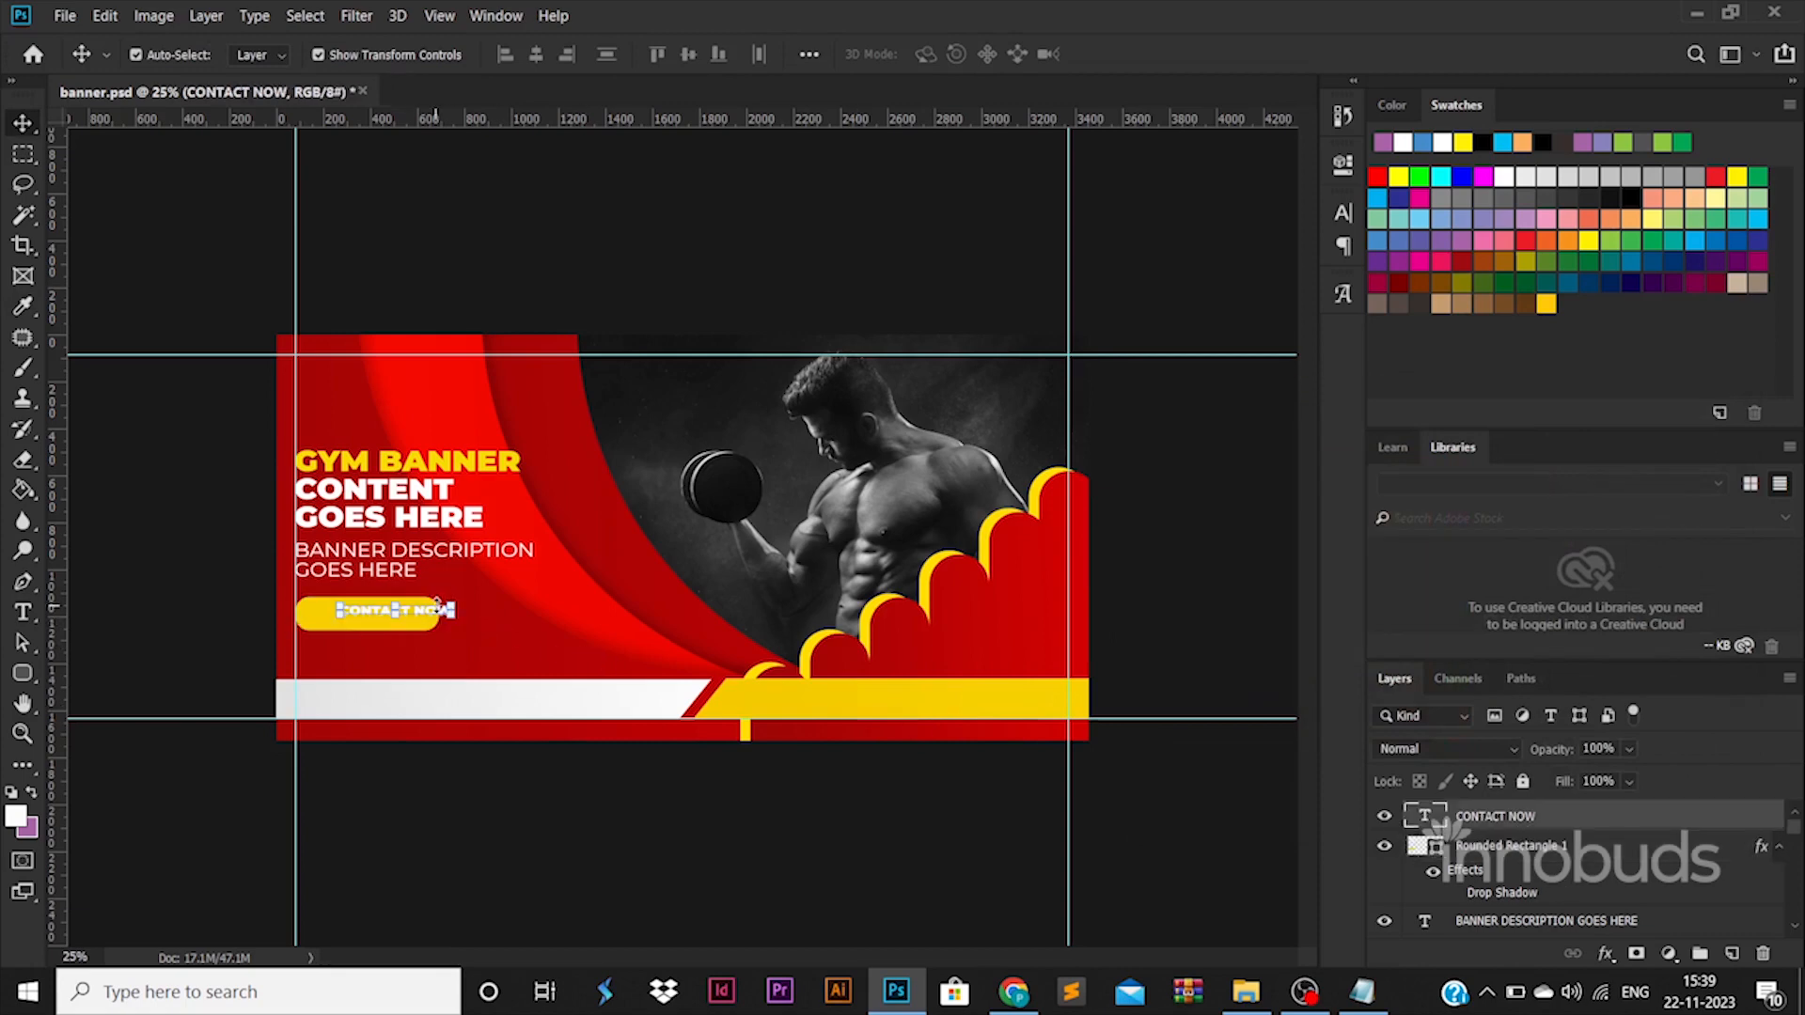
# Center the CONTACT NOW text on the yellow rounded rectangle.
pyautogui.moveTo(441, 609); pyautogui.dragTo(413, 611)
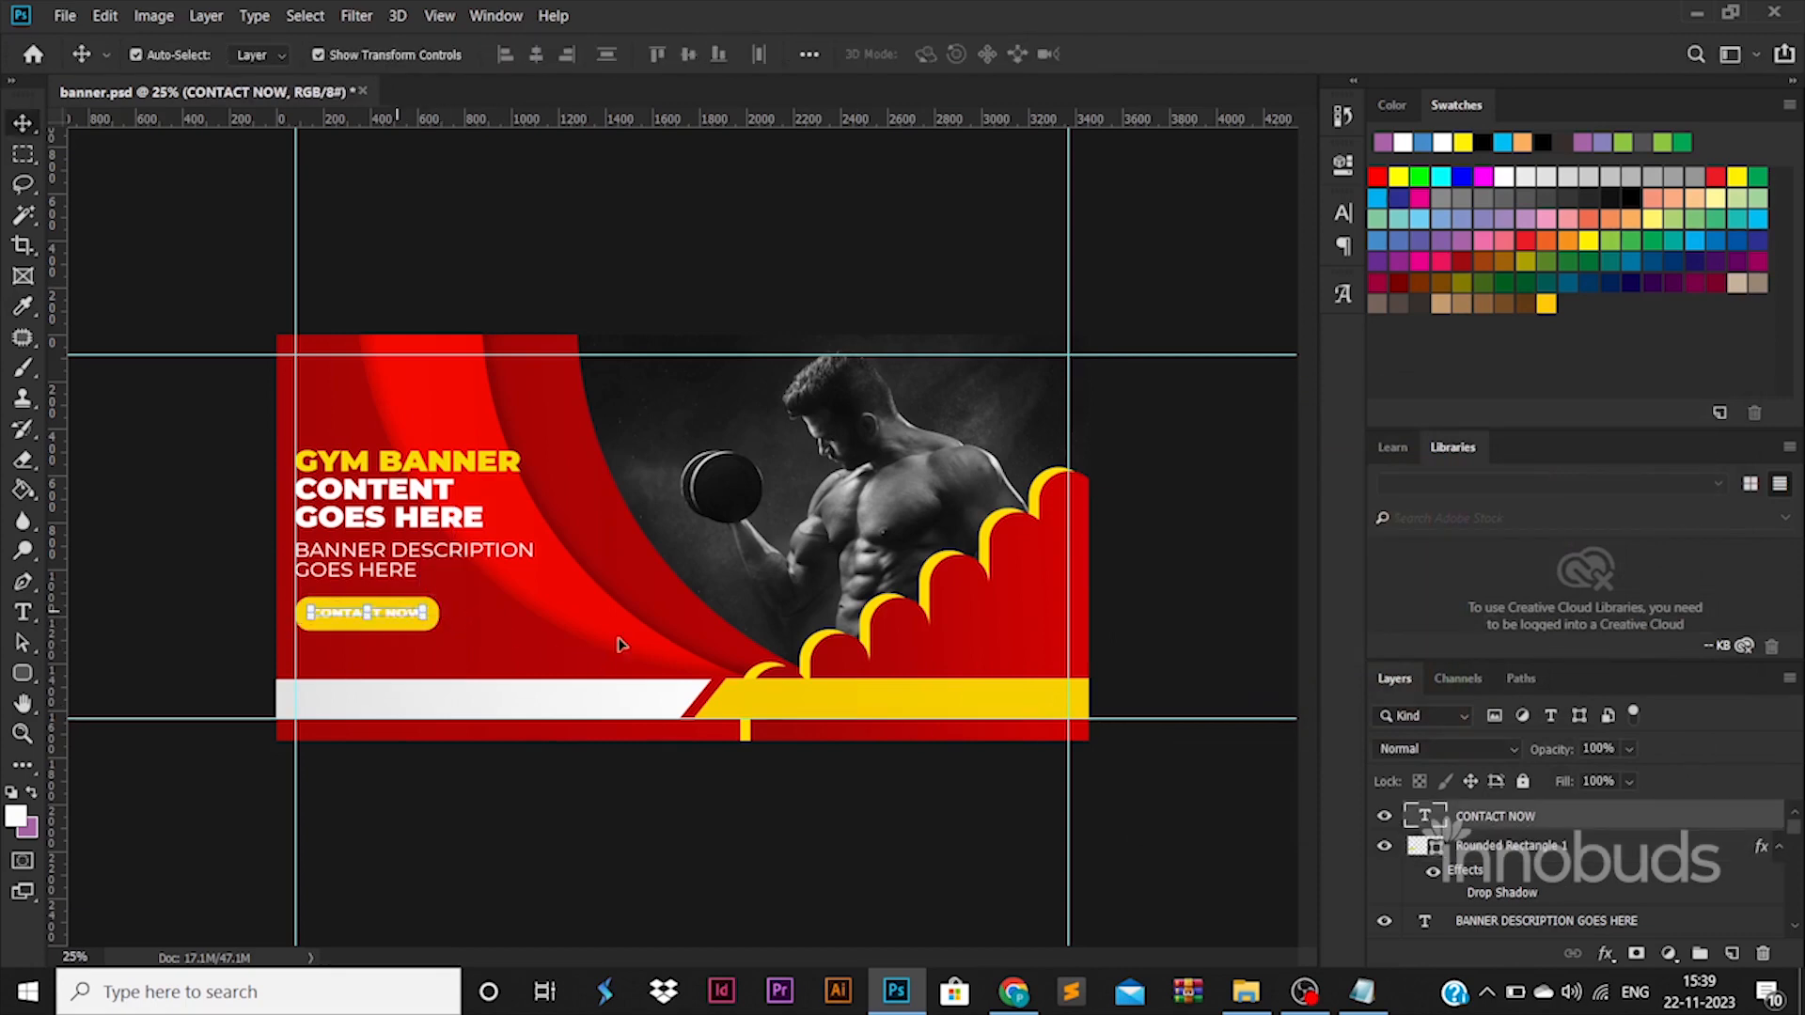
# Recolor the CONTACT NOW text black.
pyautogui.doubleClick(1424, 814)
pyautogui.click(940, 54)
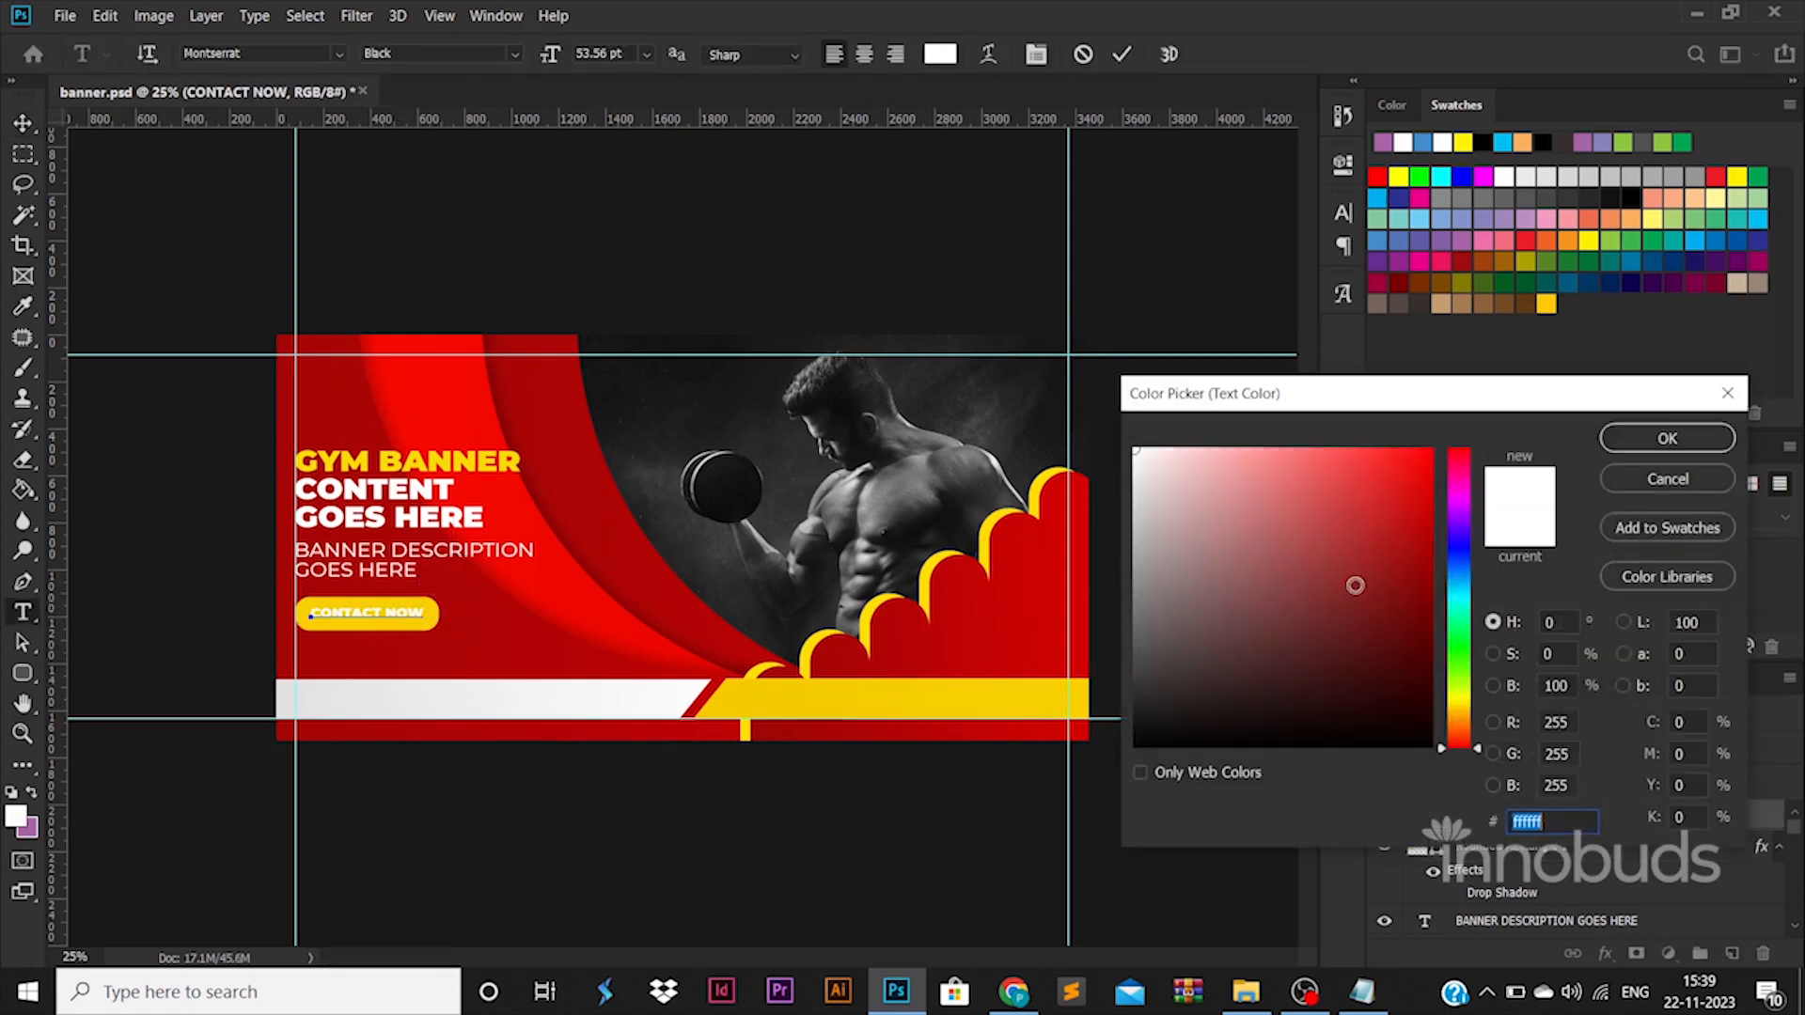
pyautogui.moveTo(1353, 584); pyautogui.dragTo(896, 872)
pyautogui.click(1666, 439)
pyautogui.click(22, 123)
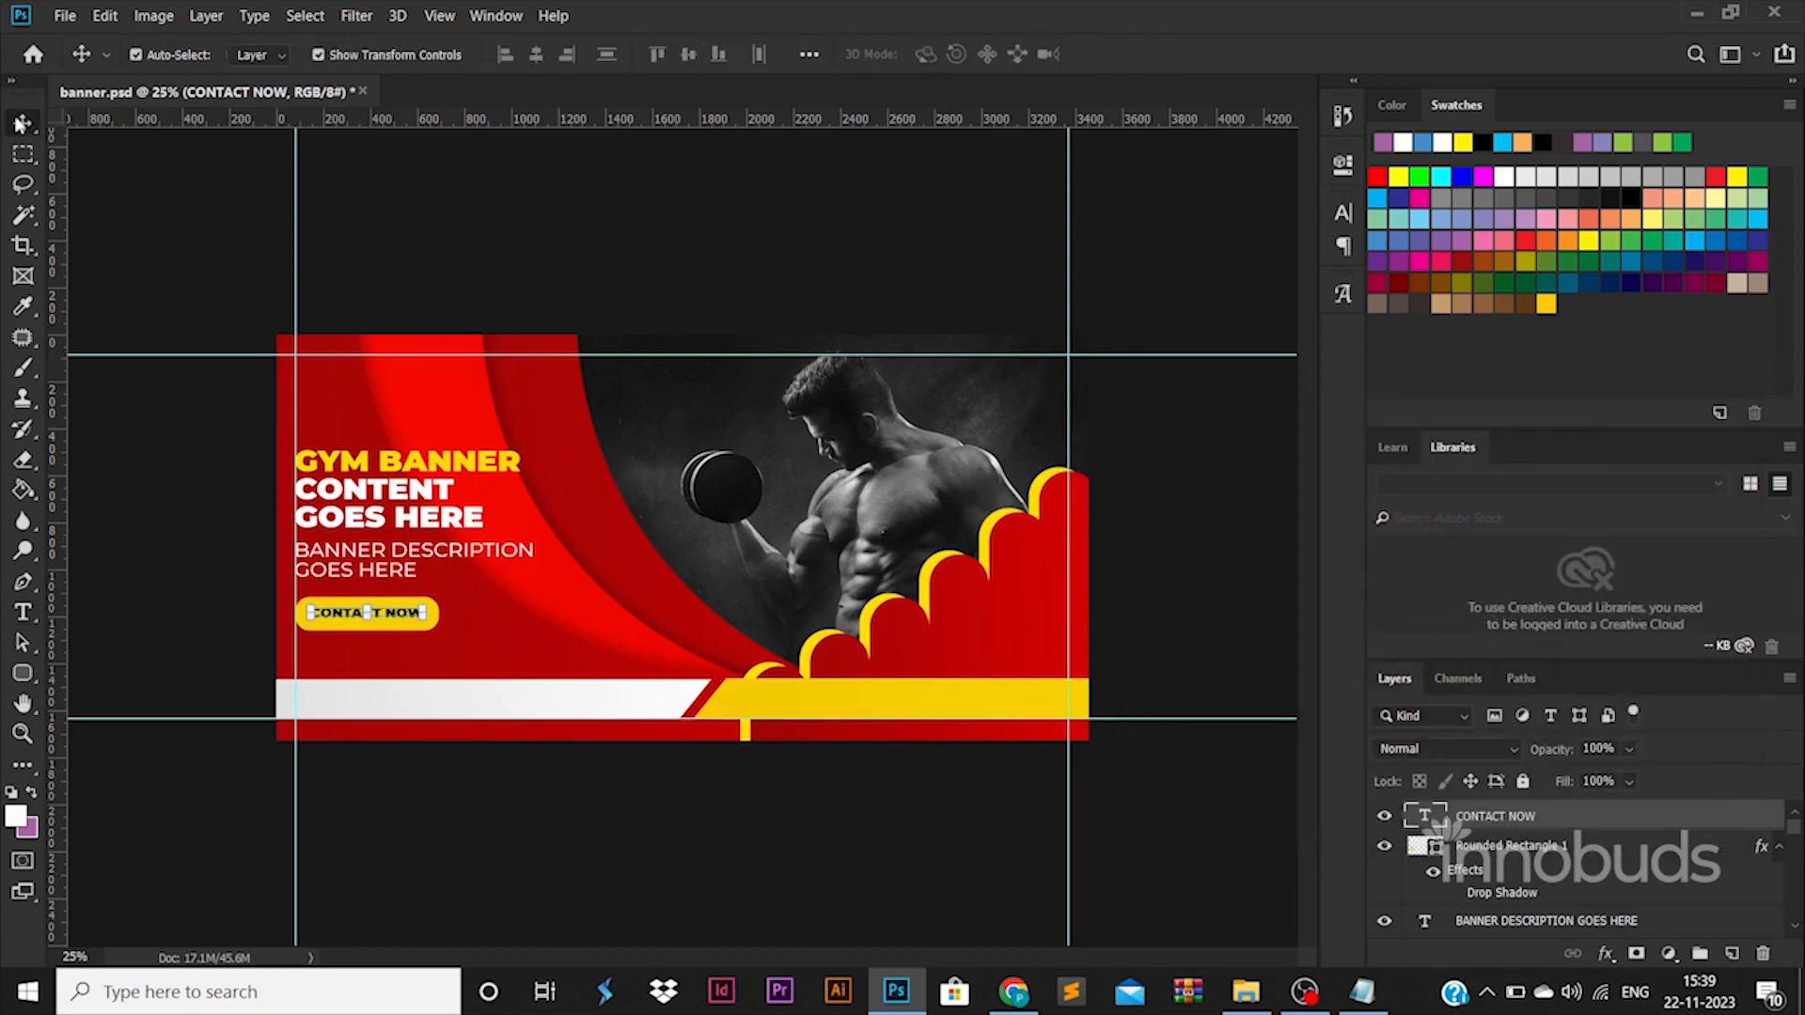
# Set the CONTACT NOW text color back to white (ffffff).
pyautogui.doubleClick(1415, 818)
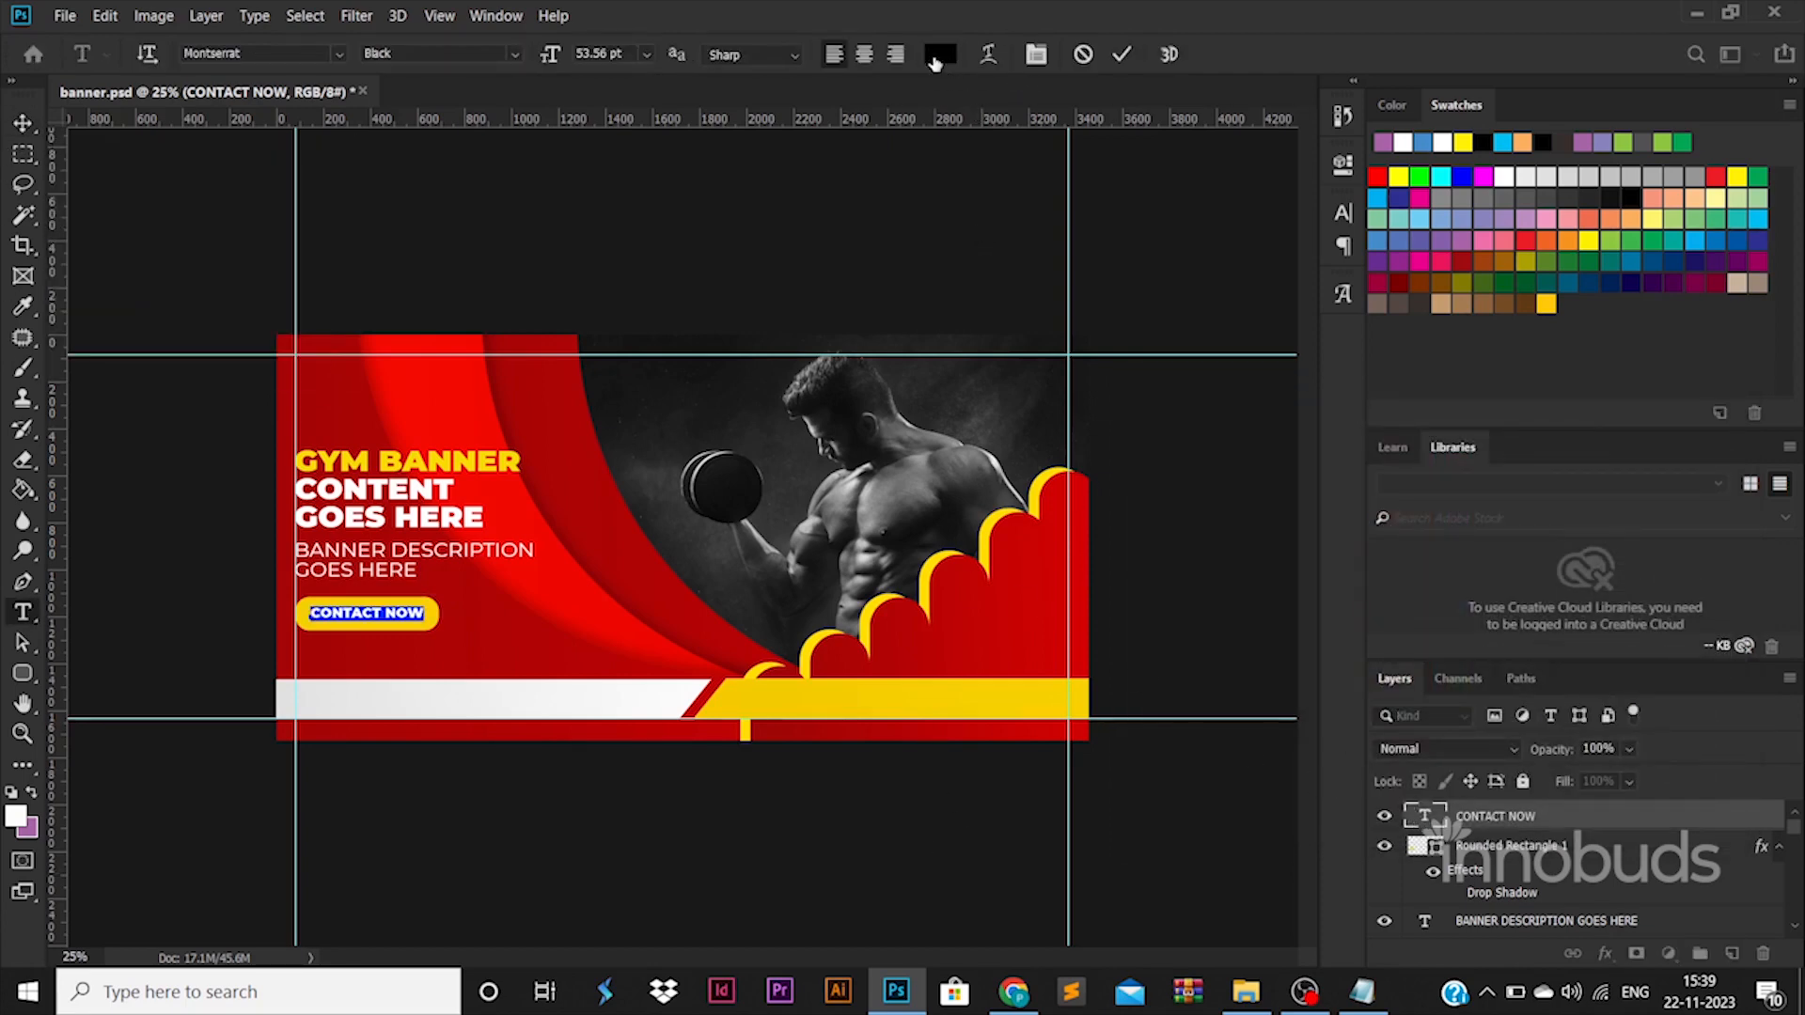
pyautogui.click(940, 54)
pyautogui.write('ffffff')
pyautogui.click(1728, 427)
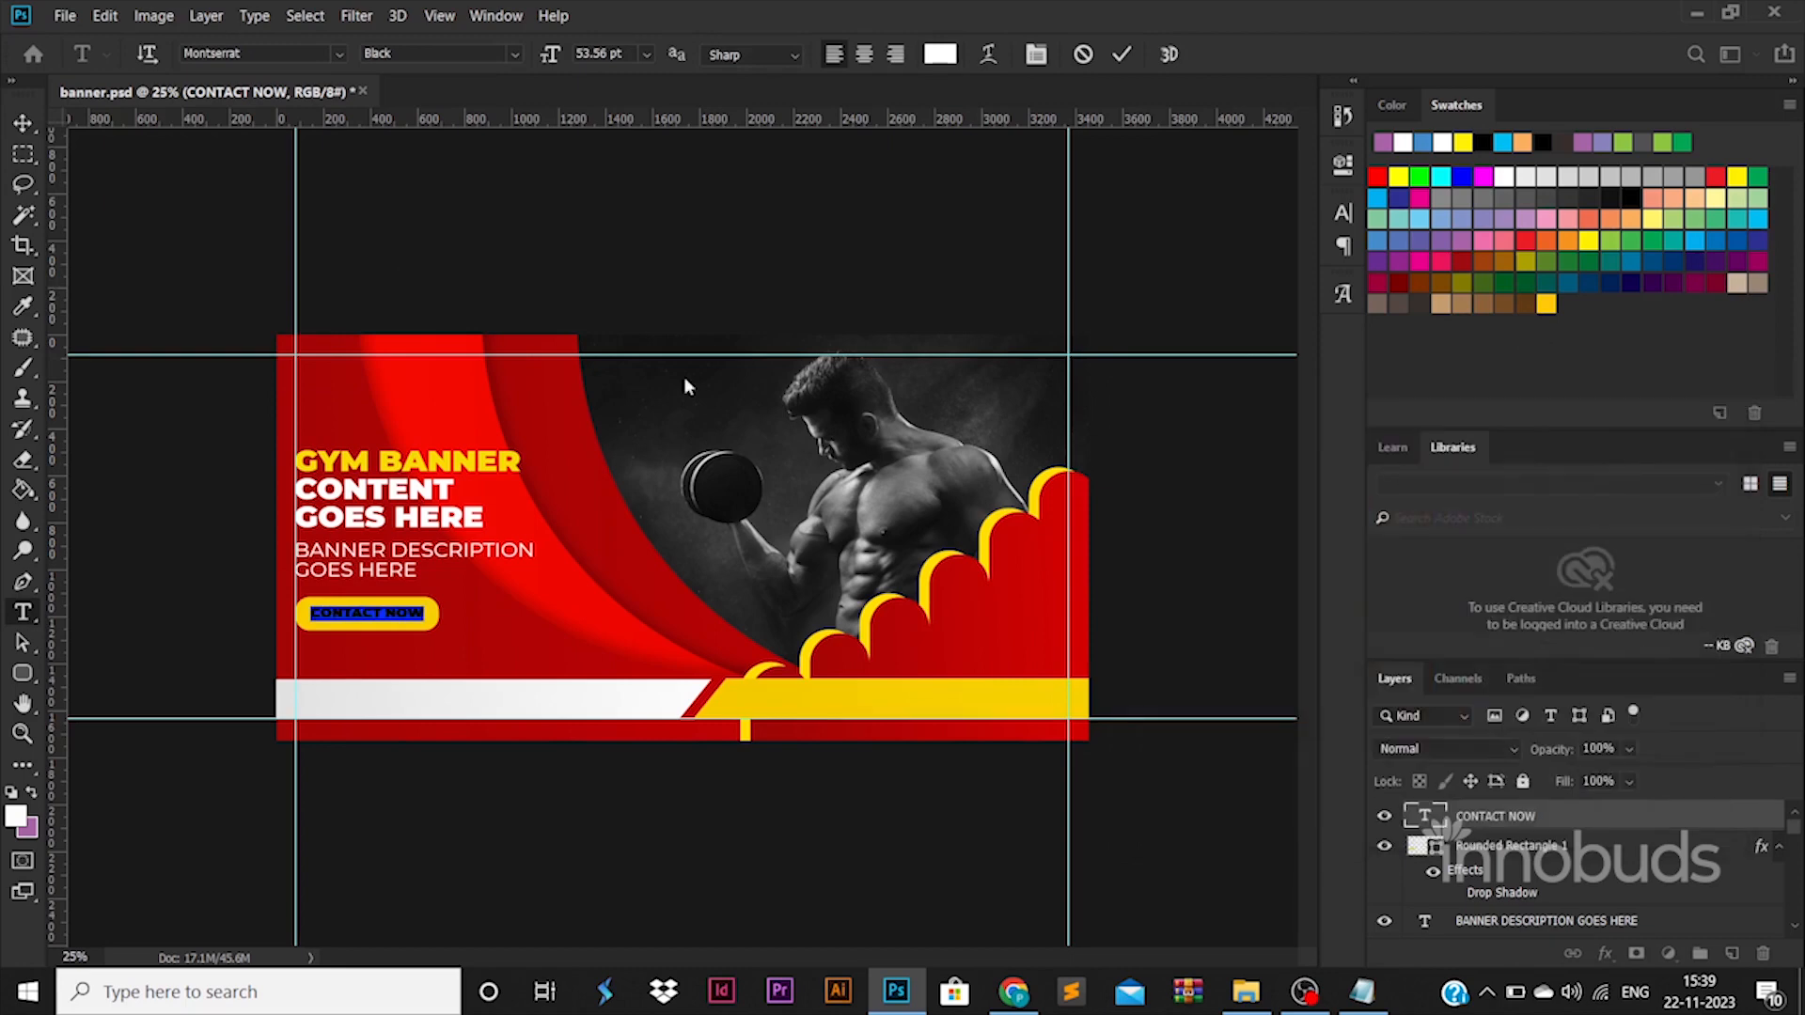
pyautogui.click(28, 123)
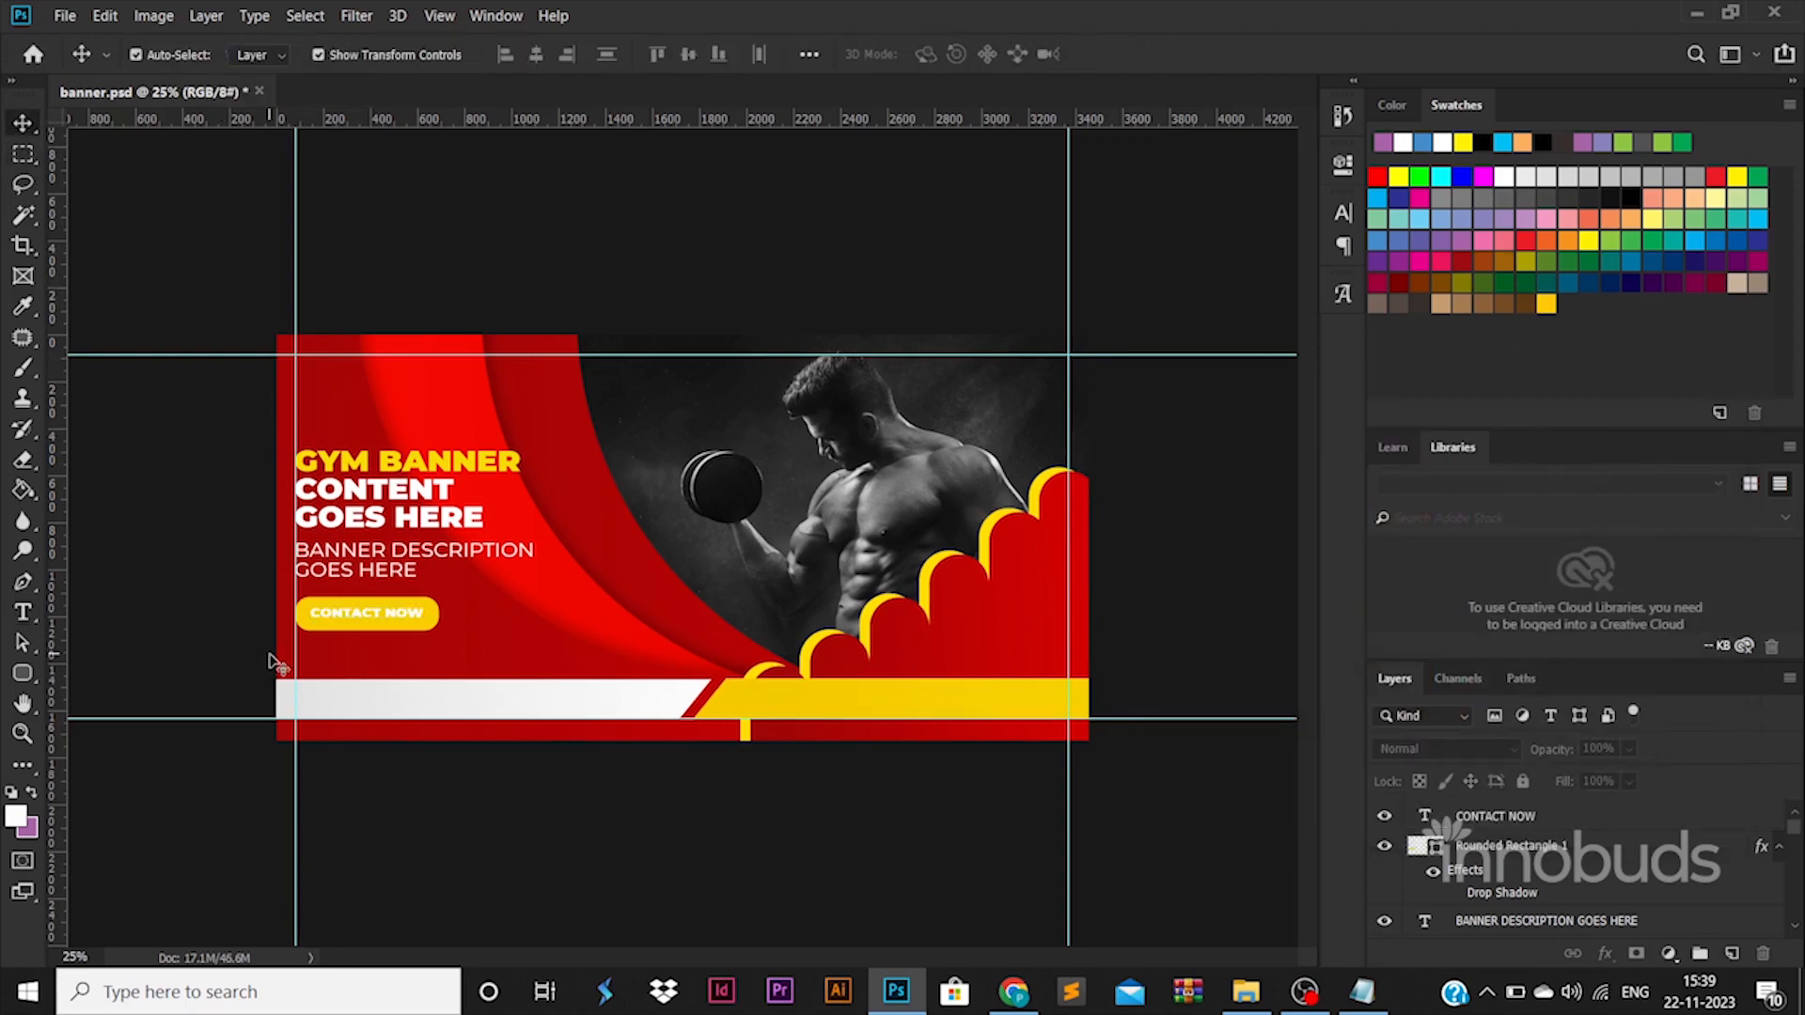
# Add the text "LOGO" in white Montserrat Black, enlarge it to about 143 pt and place it near the photo's upper edge beside the man's head.
pyautogui.click(36, 674)
pyautogui.click(30, 616)
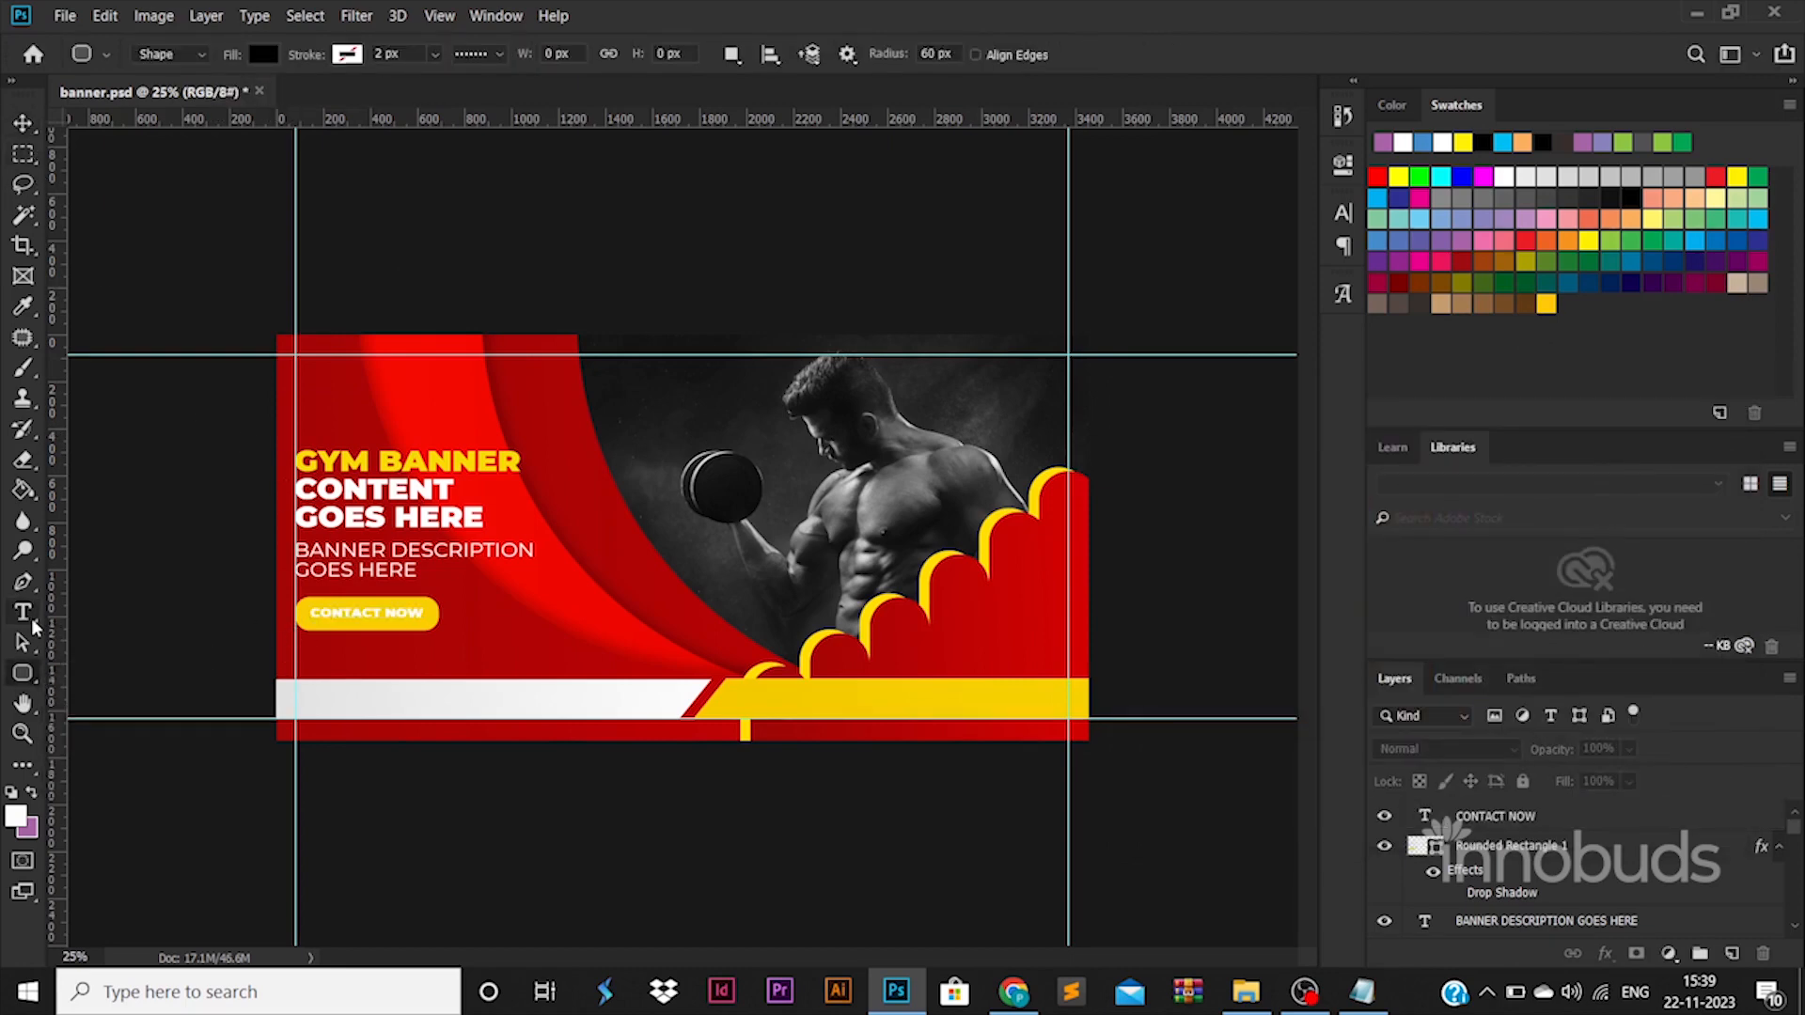
pyautogui.click(675, 445)
pyautogui.write('LOGO')
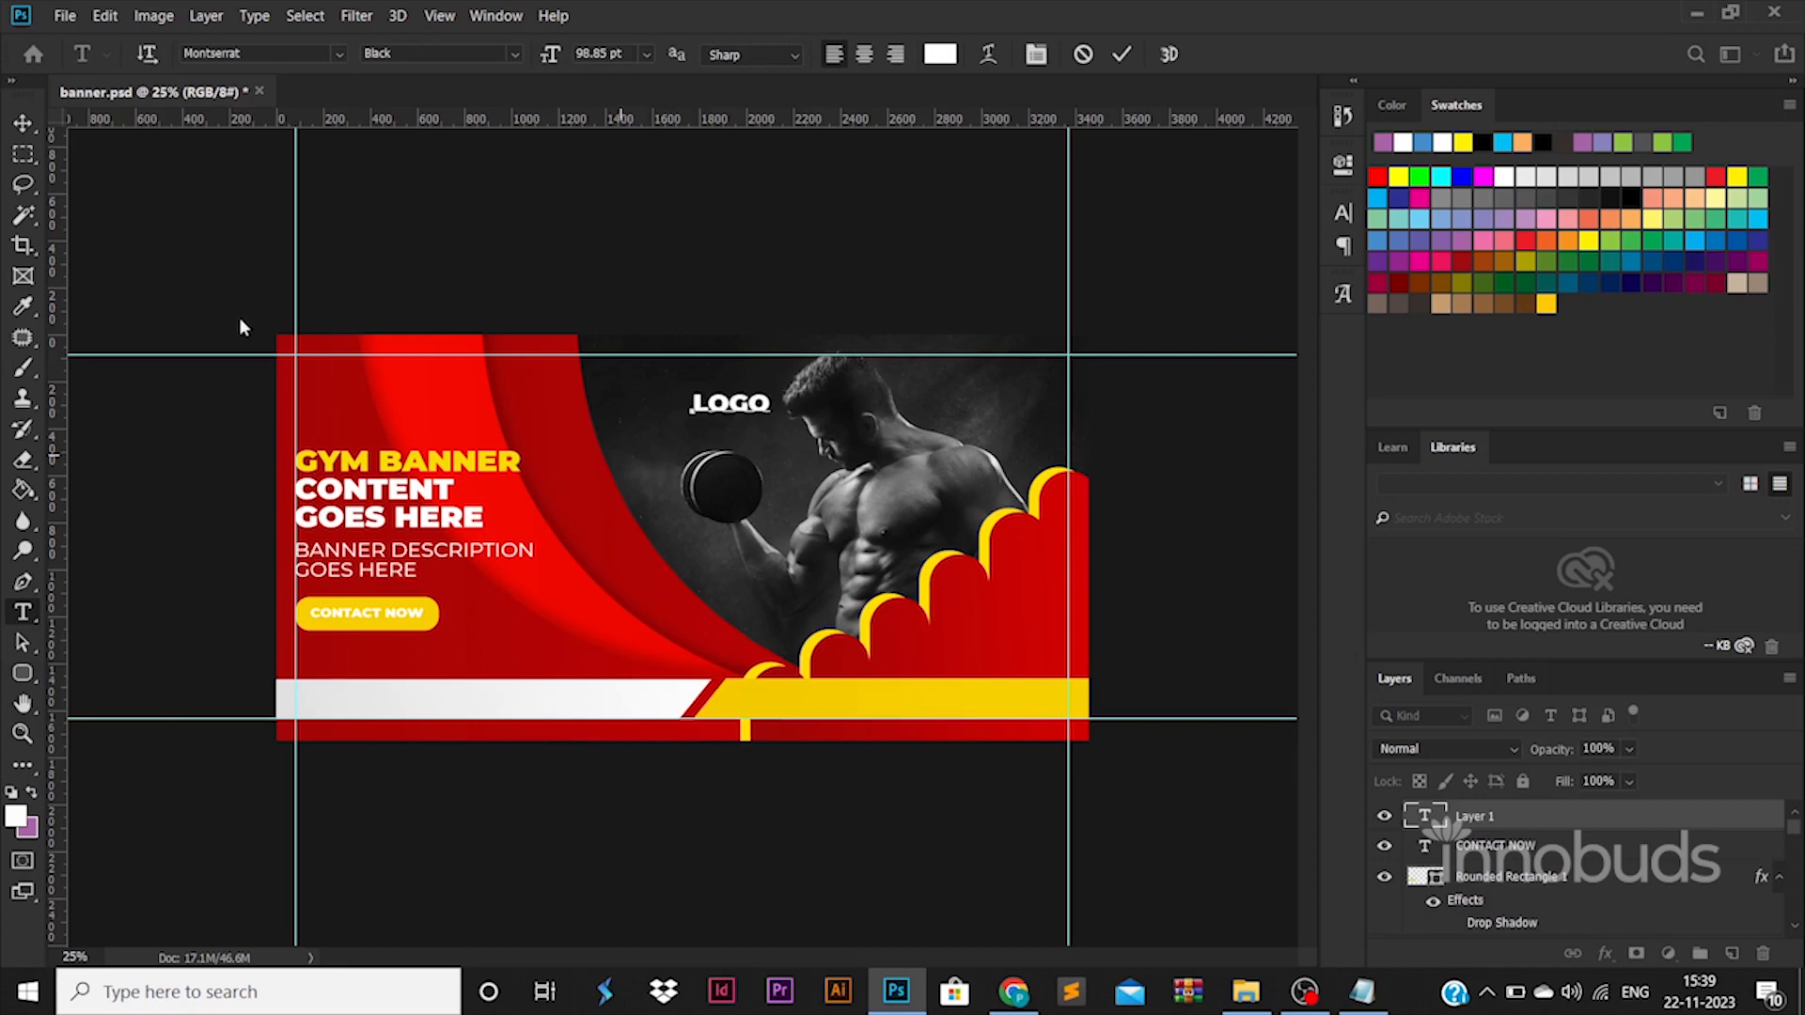
pyautogui.moveTo(770, 393); pyautogui.dragTo(723, 380)
pyautogui.press('Return')
pyautogui.doubleClick(1438, 820)
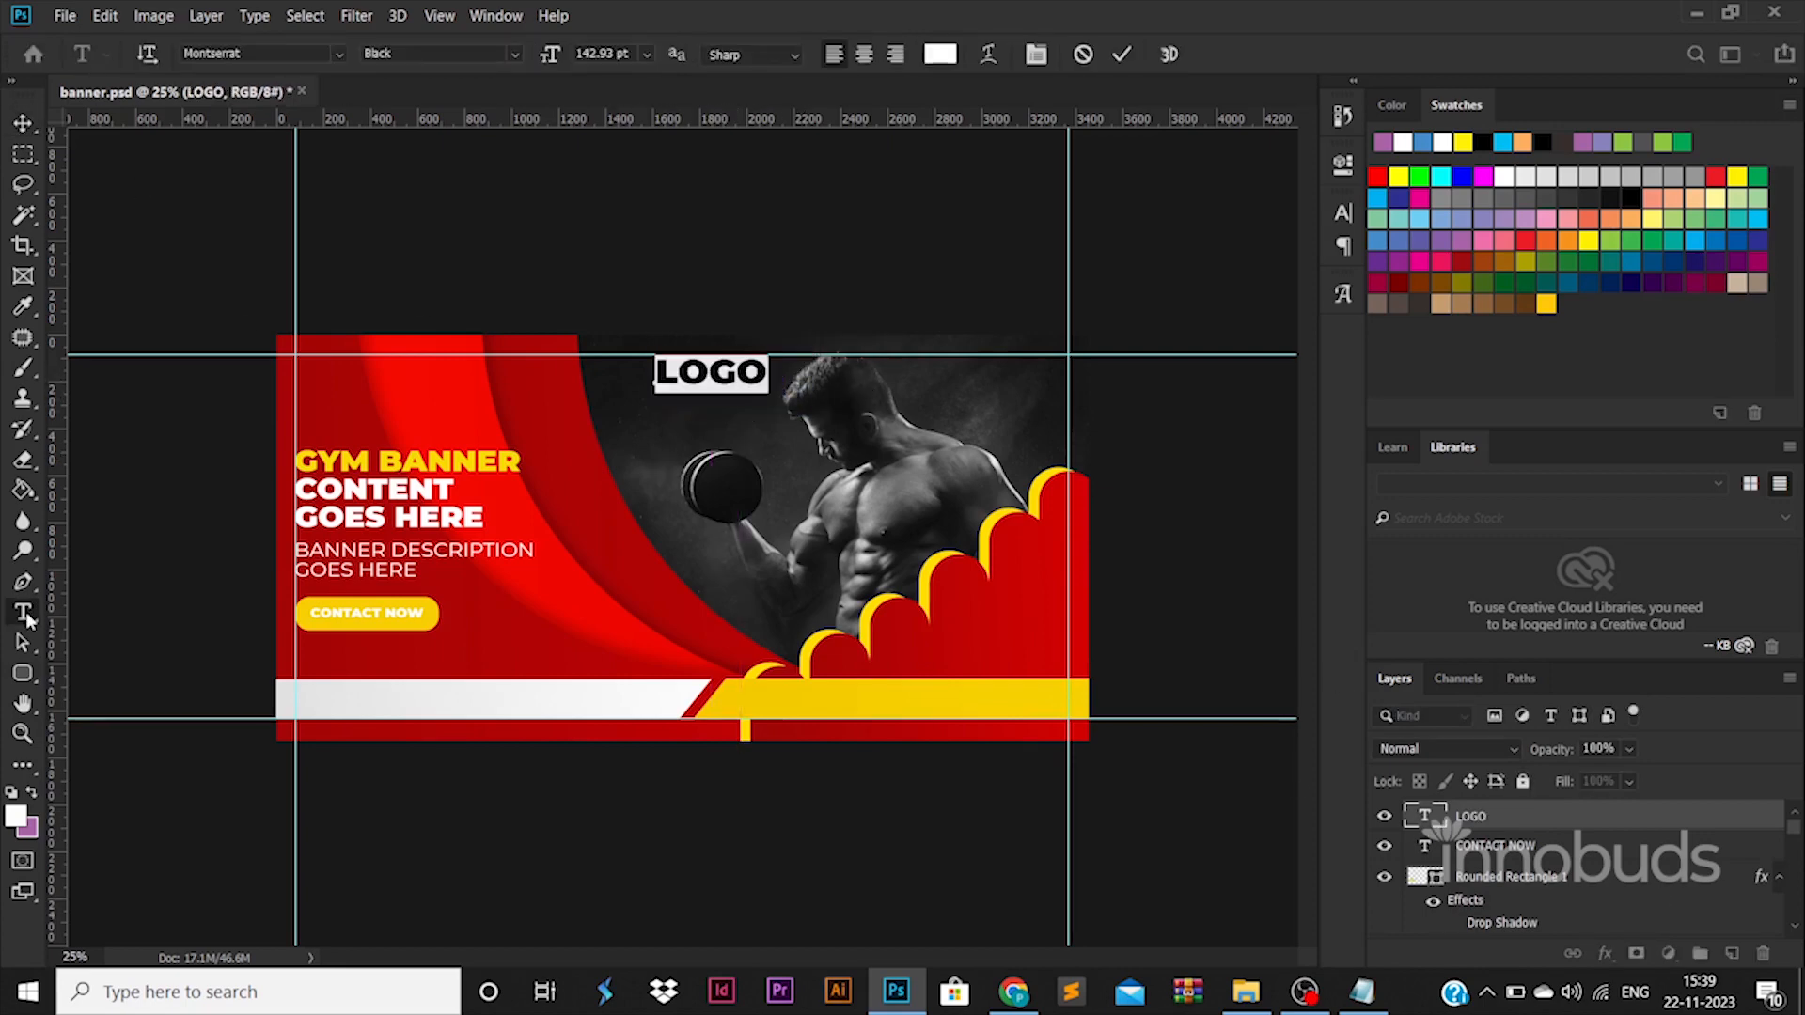
# Draw a black rounded rectangle about 332 × 136 px, duplicate it below and draw a narrow vertical bar between the two as a dumbbell.
pyautogui.click(23, 673)
pyautogui.moveTo(454, 603)
pyautogui.mouseDown()
pyautogui.moveTo(532, 633)
pyautogui.moveTo(497, 683)
pyautogui.mouseUp()
pyautogui.press('v')
pyautogui.moveTo(480, 580); pyautogui.dragTo(492, 669)
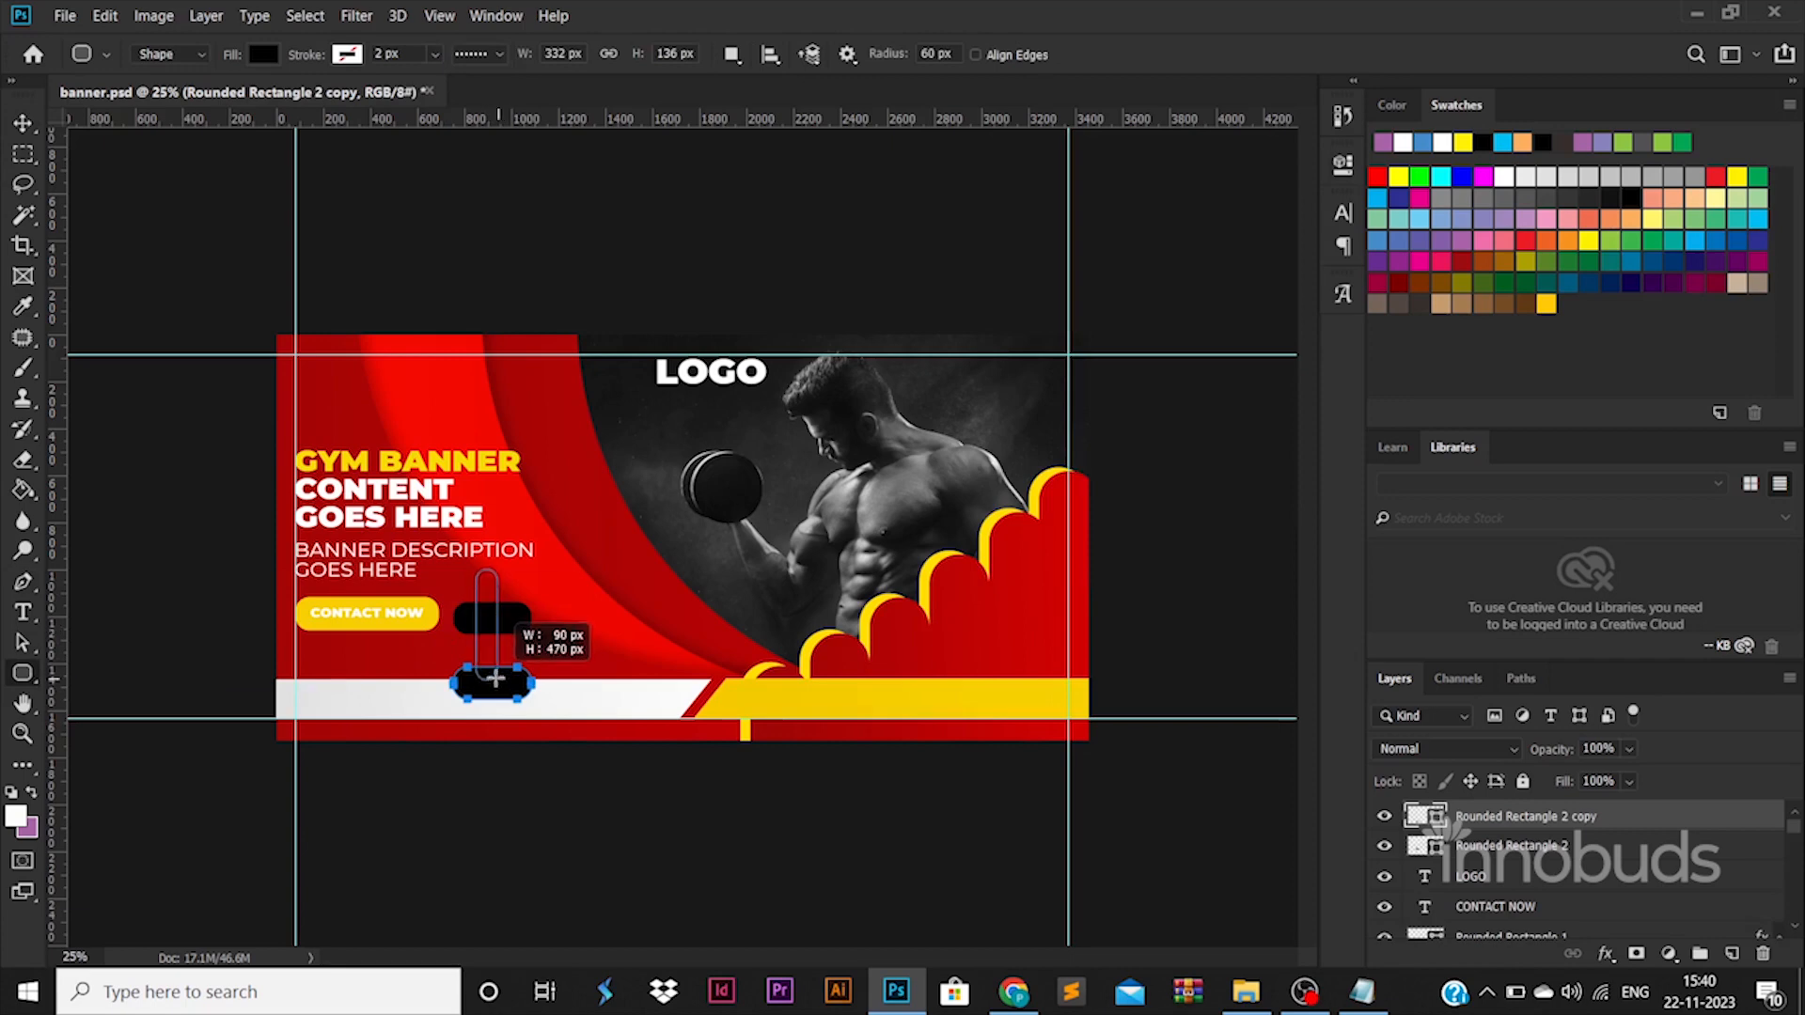
# Adjust the bar to join the two dumbbell weights, move the shapes beside the LOGO text and group them.
pyautogui.press('v')
pyautogui.moveTo(489, 604)
pyautogui.mouseDown()
pyautogui.moveTo(519, 652)
pyautogui.moveTo(484, 632)
pyautogui.mouseUp()
pyautogui.keyDown('shift'); pyautogui.click(1488, 883); pyautogui.keyUp('shift')
pyautogui.press('Return')
pyautogui.moveTo(474, 698); pyautogui.dragTo(625, 371)
pyautogui.press('Return')
pyautogui.hotkey('ctrl', 'g')
pyautogui.hotkey('ctrl', 't')
pyautogui.hotkey('ctrl', '+')
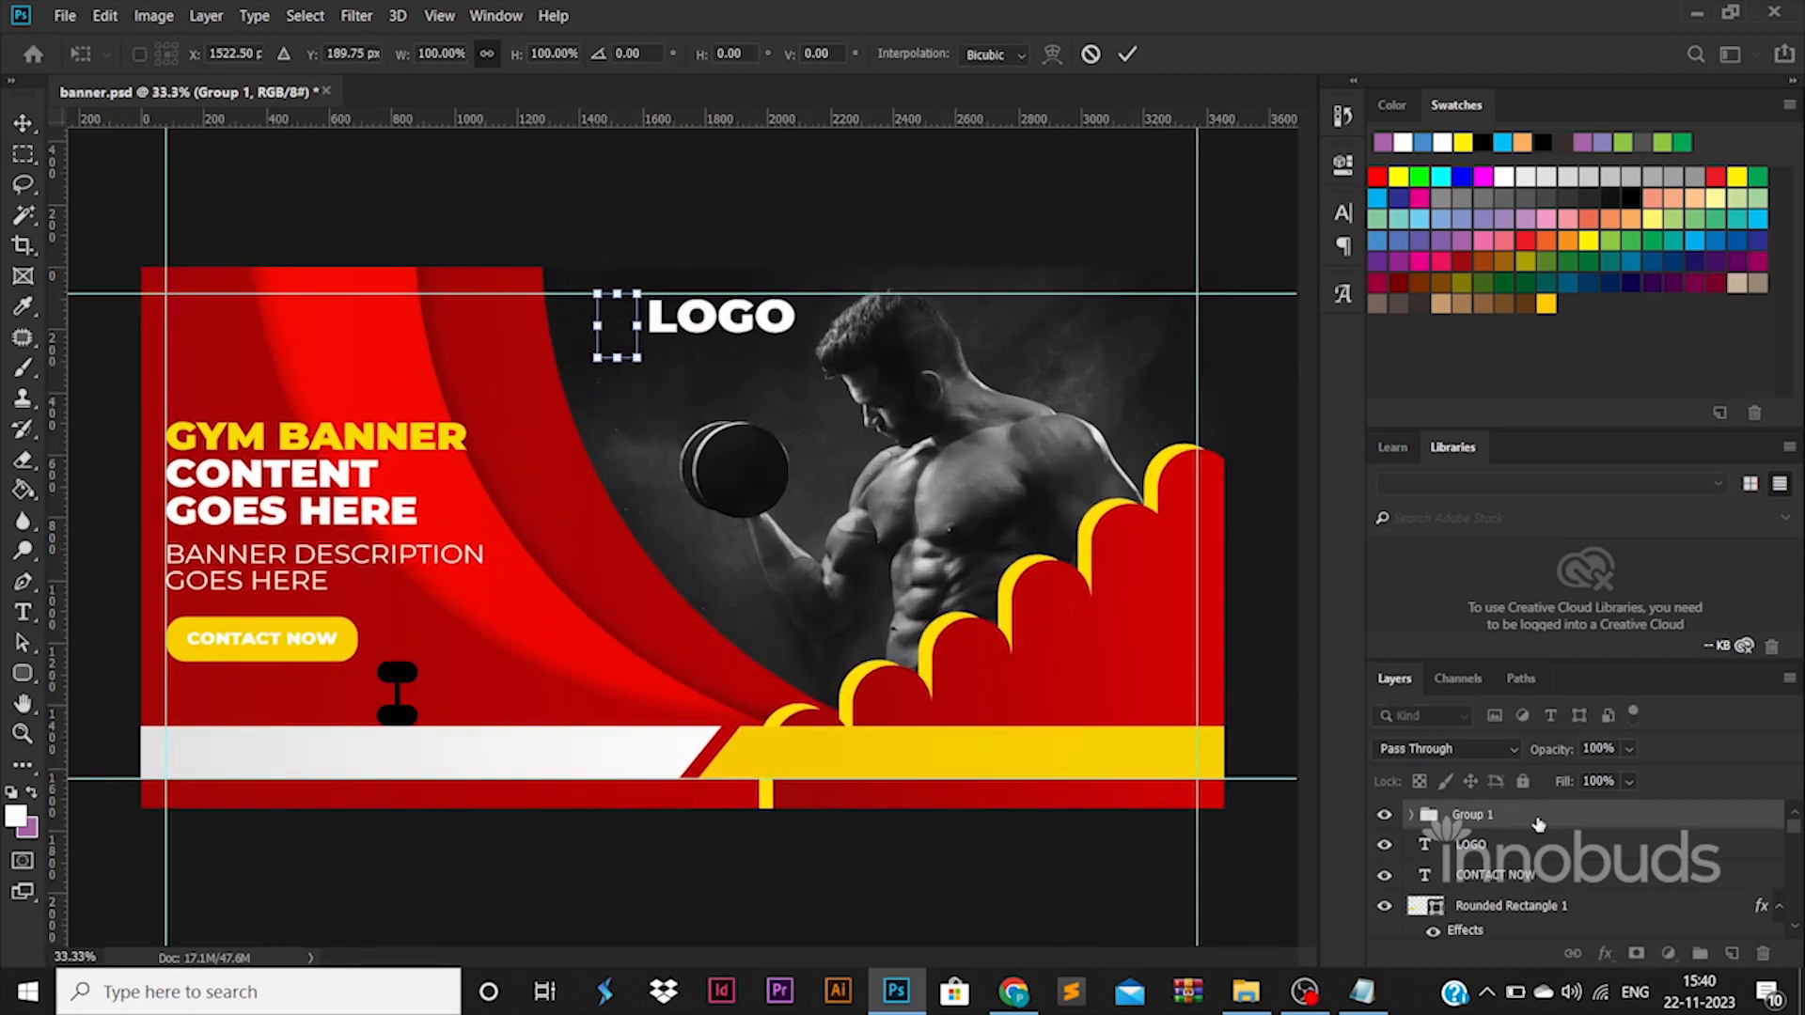
# Apply a yellow Color Overlay to the dumbbell group.
pyautogui.doubleClick(1540, 824)
pyautogui.click(957, 647)
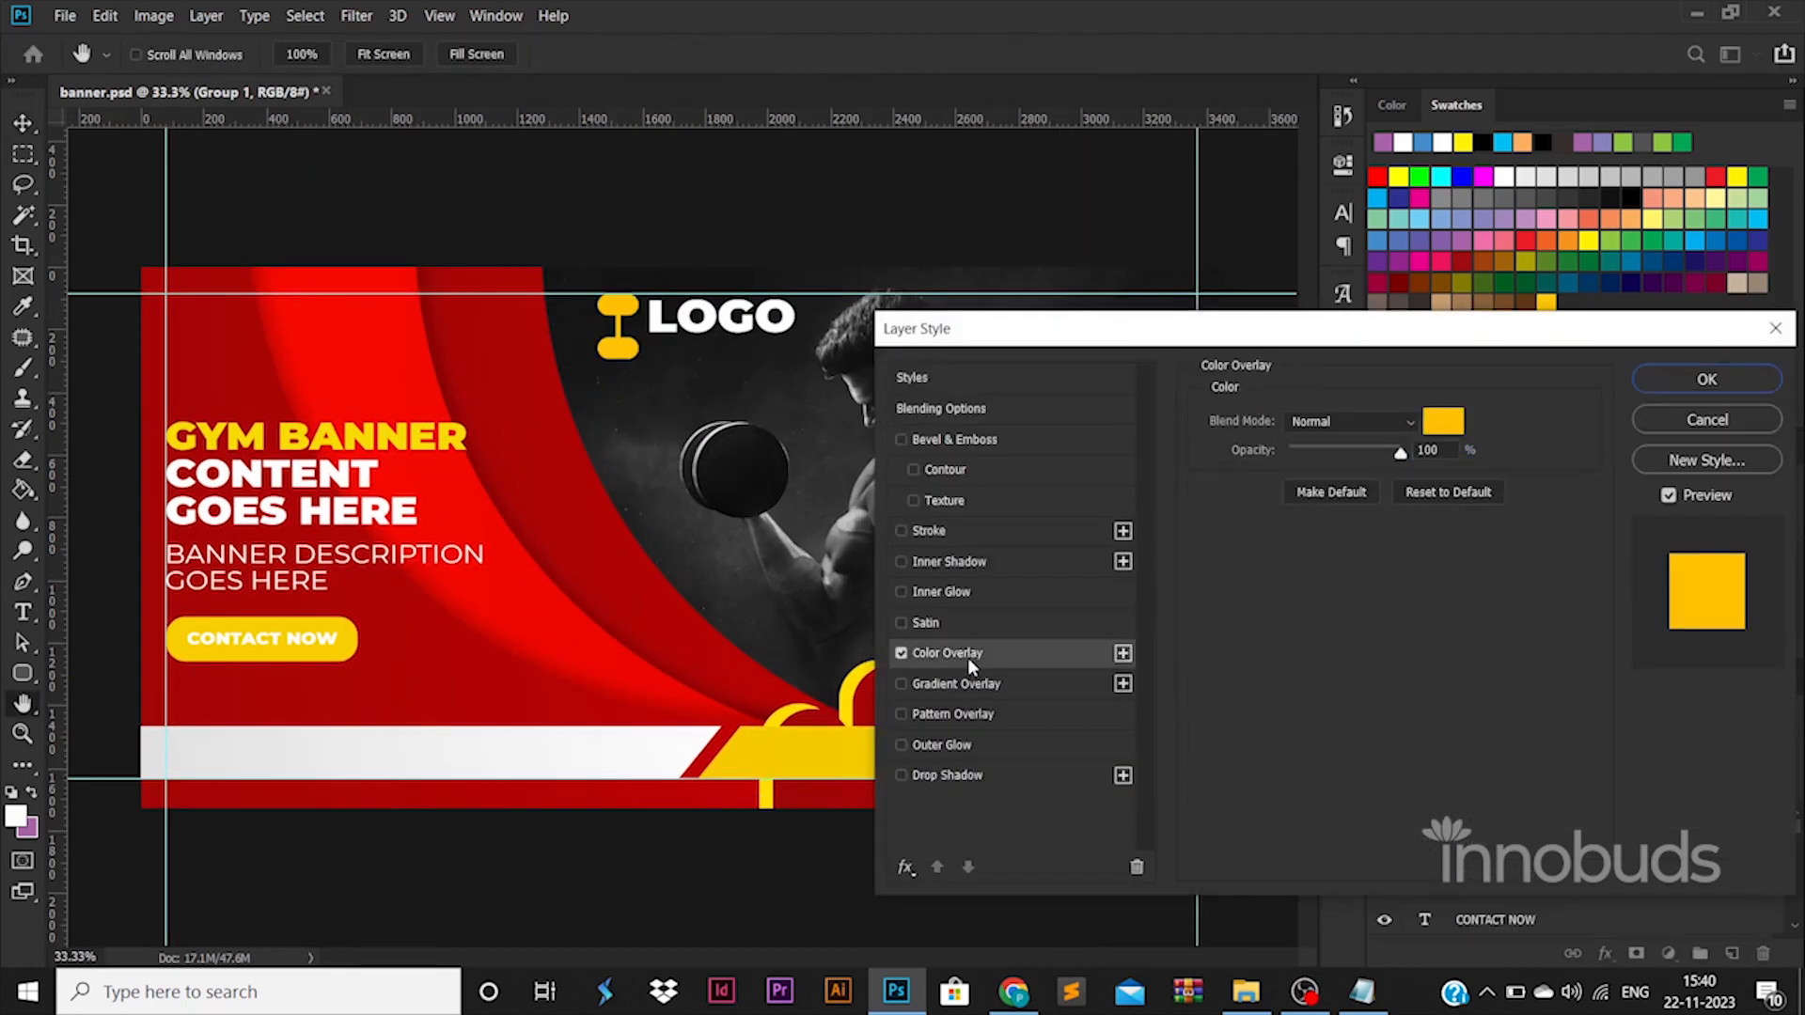
pyautogui.click(1707, 377)
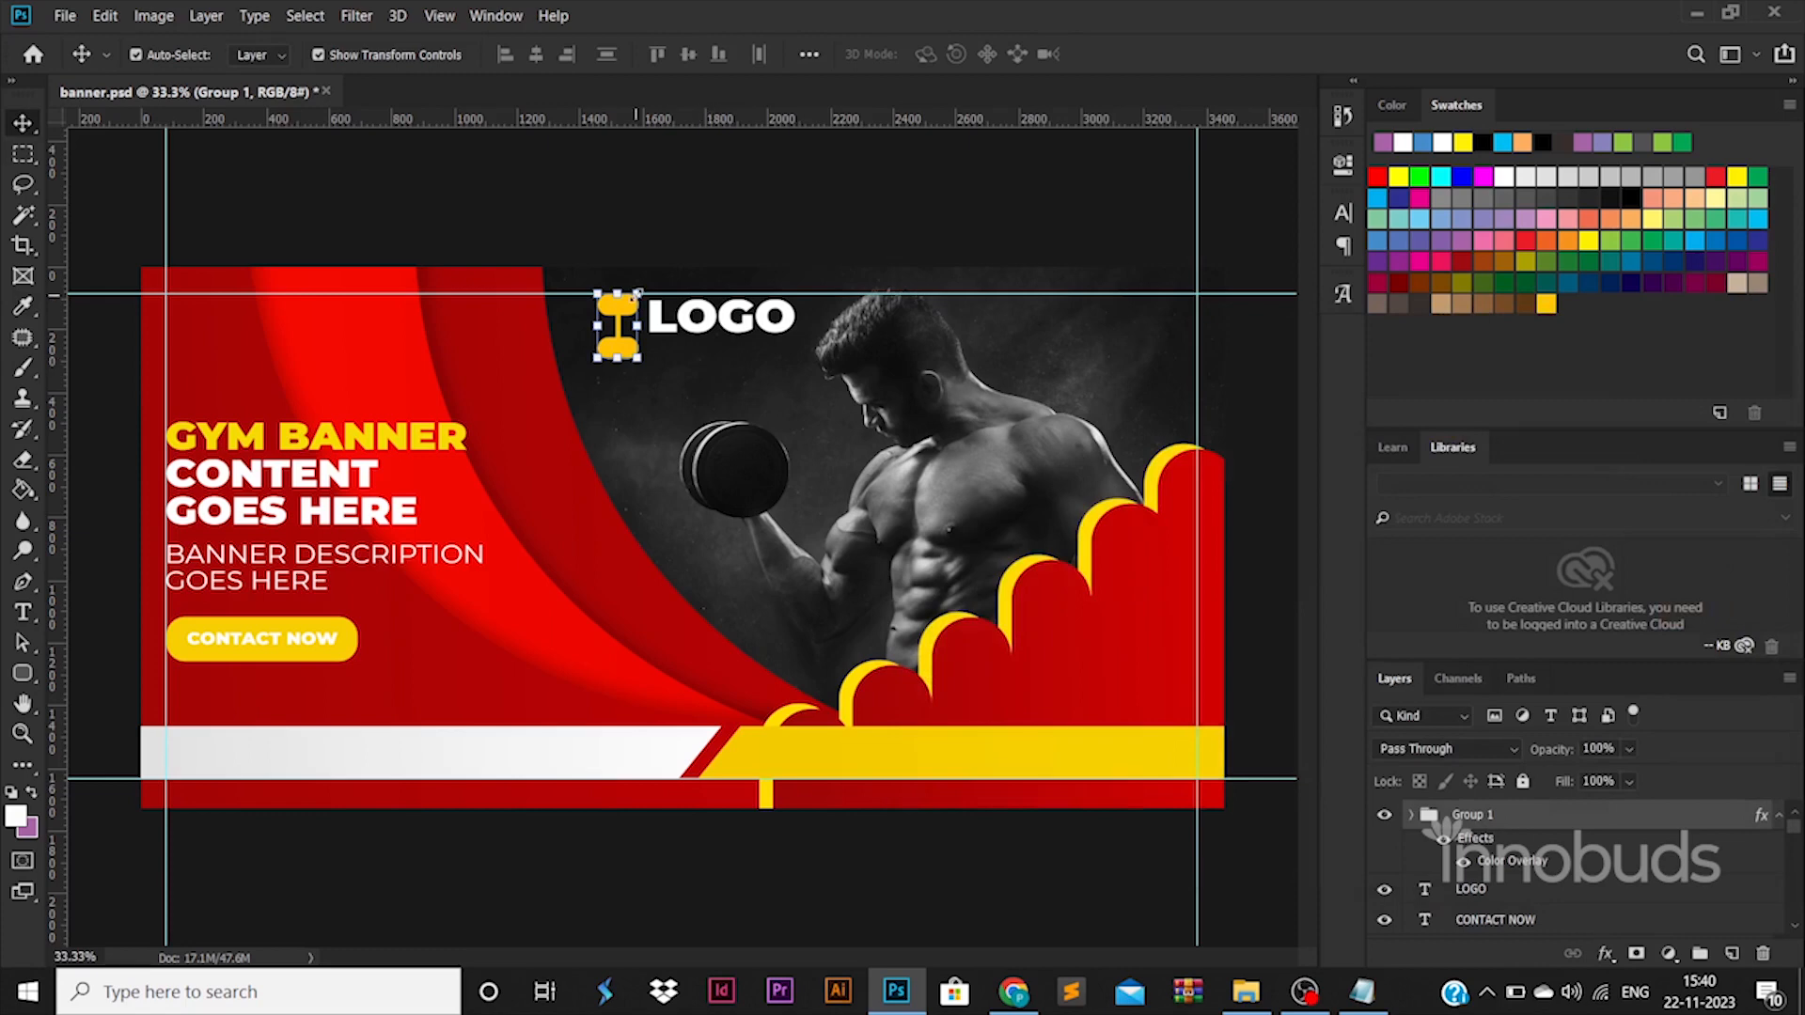
# Scale the dumbbell group down and position it just before the letter L of LOGO.
pyautogui.moveTo(638, 294); pyautogui.dragTo(630, 311)
pyautogui.hotkey('ctrl', '+')
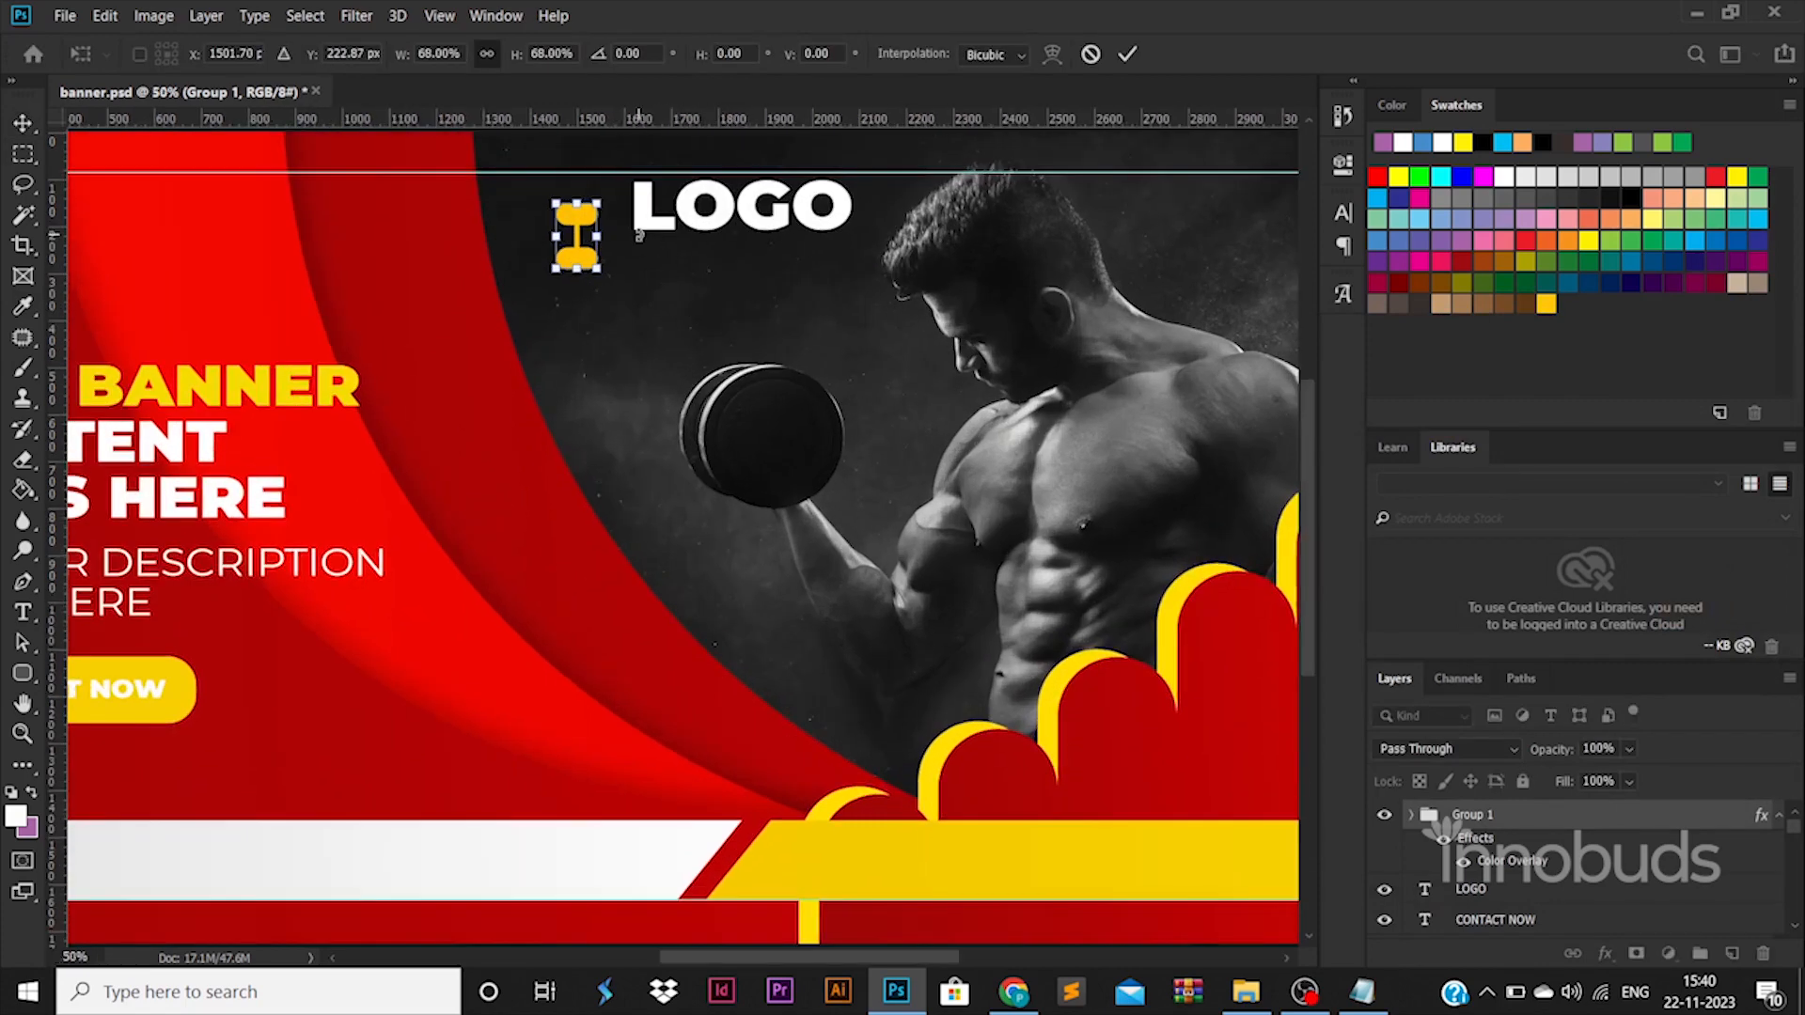
pyautogui.moveTo(639, 233); pyautogui.dragTo(632, 179)
pyautogui.press('Return')
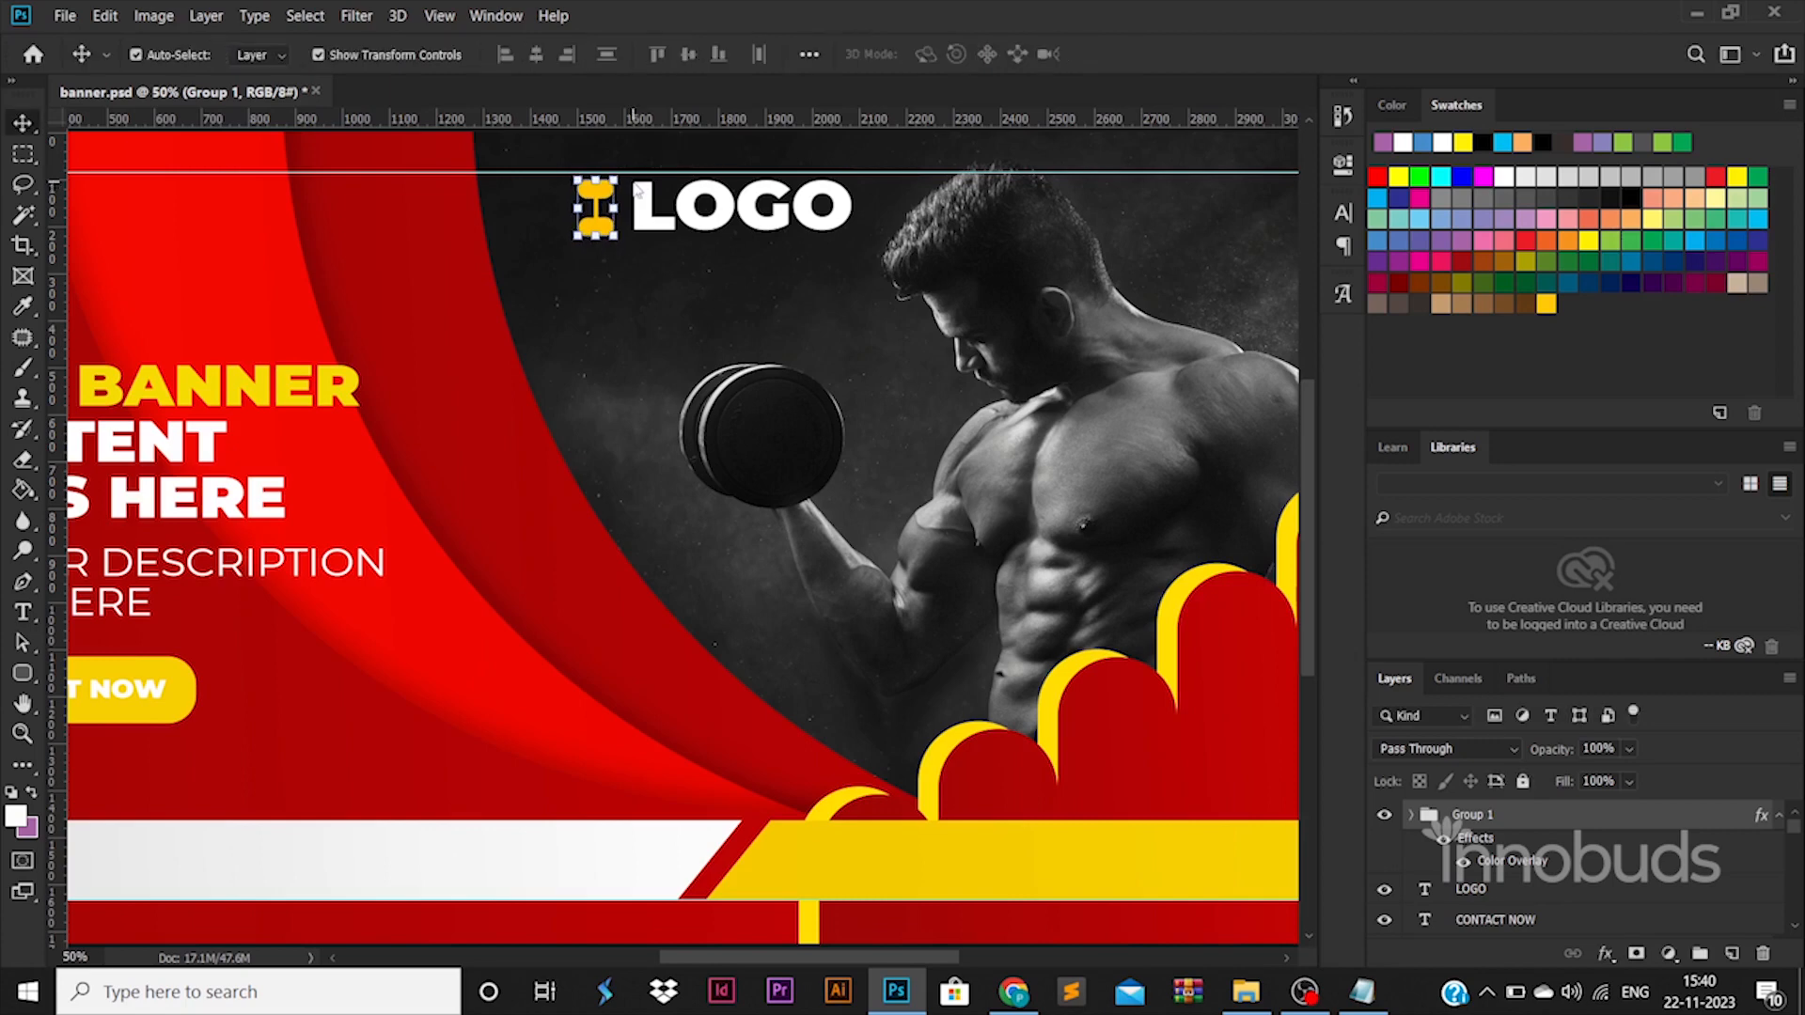
# Nudge the dumbbell group up and right toward the LOGO text and shrink it slightly to match the letter height.
pyautogui.press('Up')
pyautogui.press('Up')
pyautogui.press('Up')
pyautogui.press('Right')
pyautogui.press('Right')
pyautogui.press('Right')
pyautogui.press('Right')
pyautogui.press('Right')
pyautogui.press('Right')
pyautogui.moveTo(579, 232); pyautogui.dragTo(591, 226)
pyautogui.press('Return')
pyautogui.hotkey('ctrl', '0')
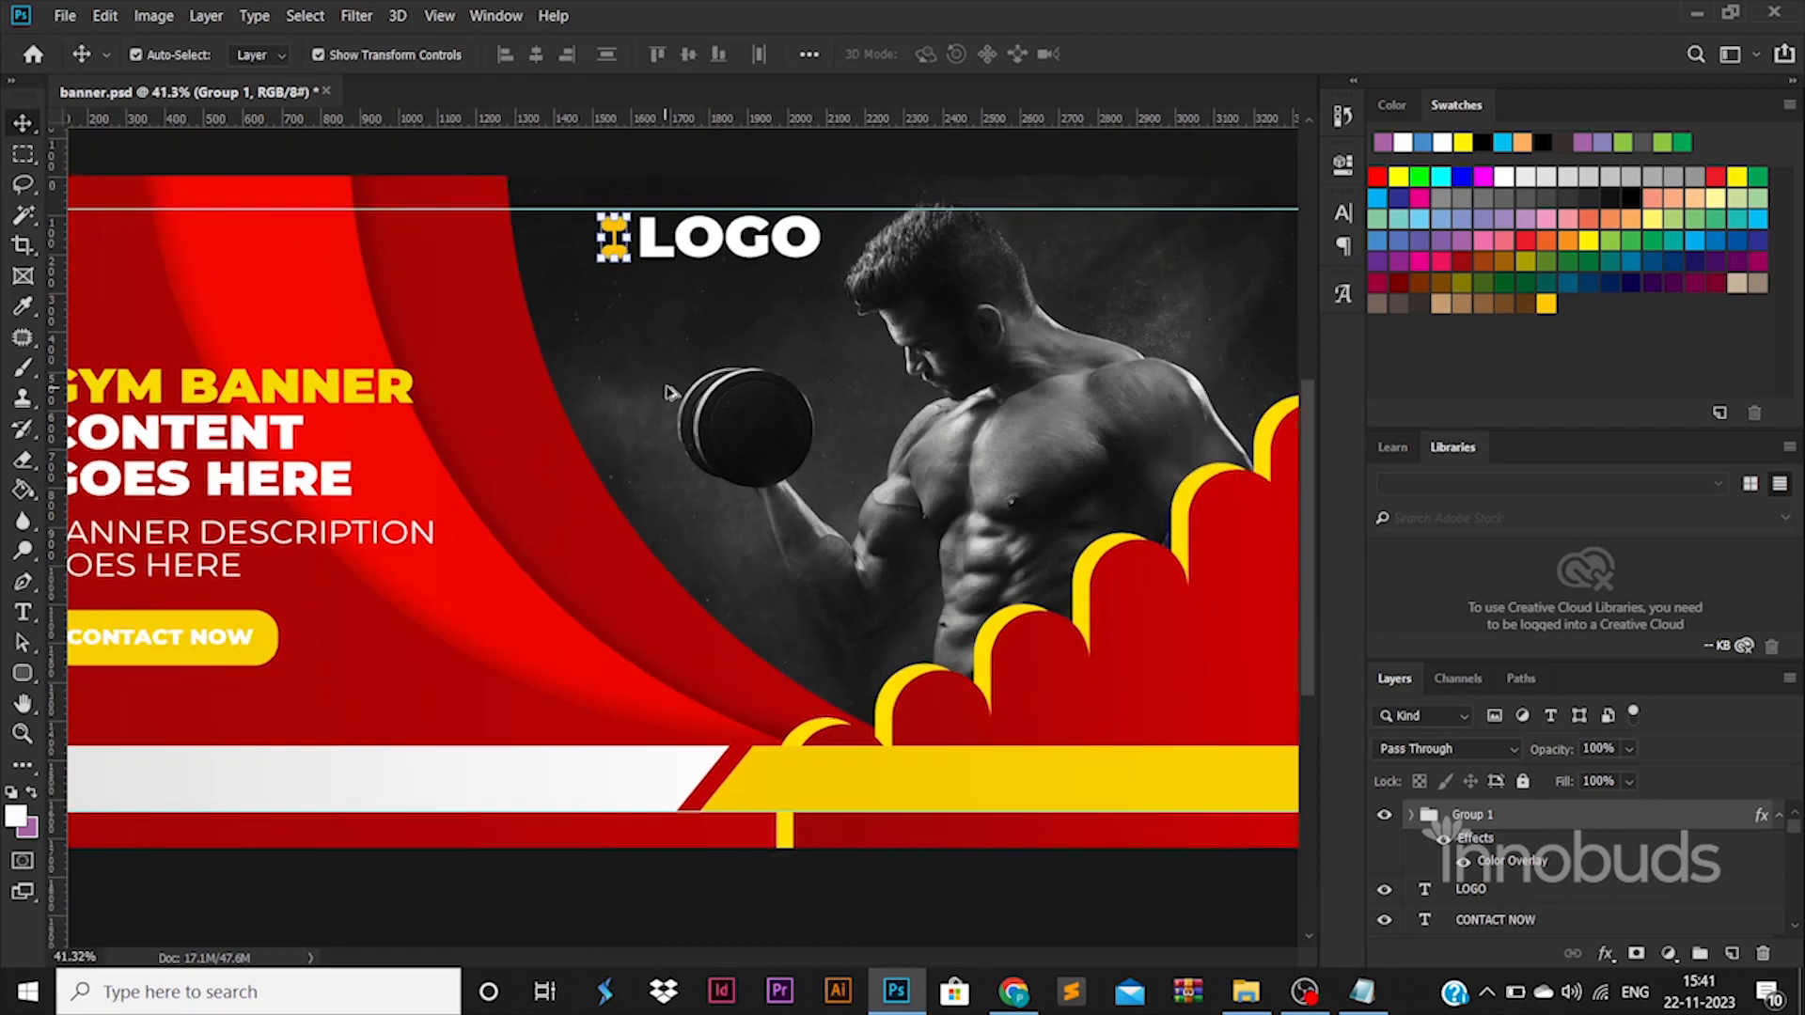
# Widen the vertical bar that connects the two weights of the logo dumbbell.
pyautogui.keyDown('ctrl'); pyautogui.click(660, 329); pyautogui.keyUp('ctrl')
pyautogui.keyDown('ctrl'); pyautogui.click(649, 193); pyautogui.keyUp('ctrl')
pyautogui.keyDown('ctrl'); pyautogui.click(649, 211); pyautogui.keyUp('ctrl')
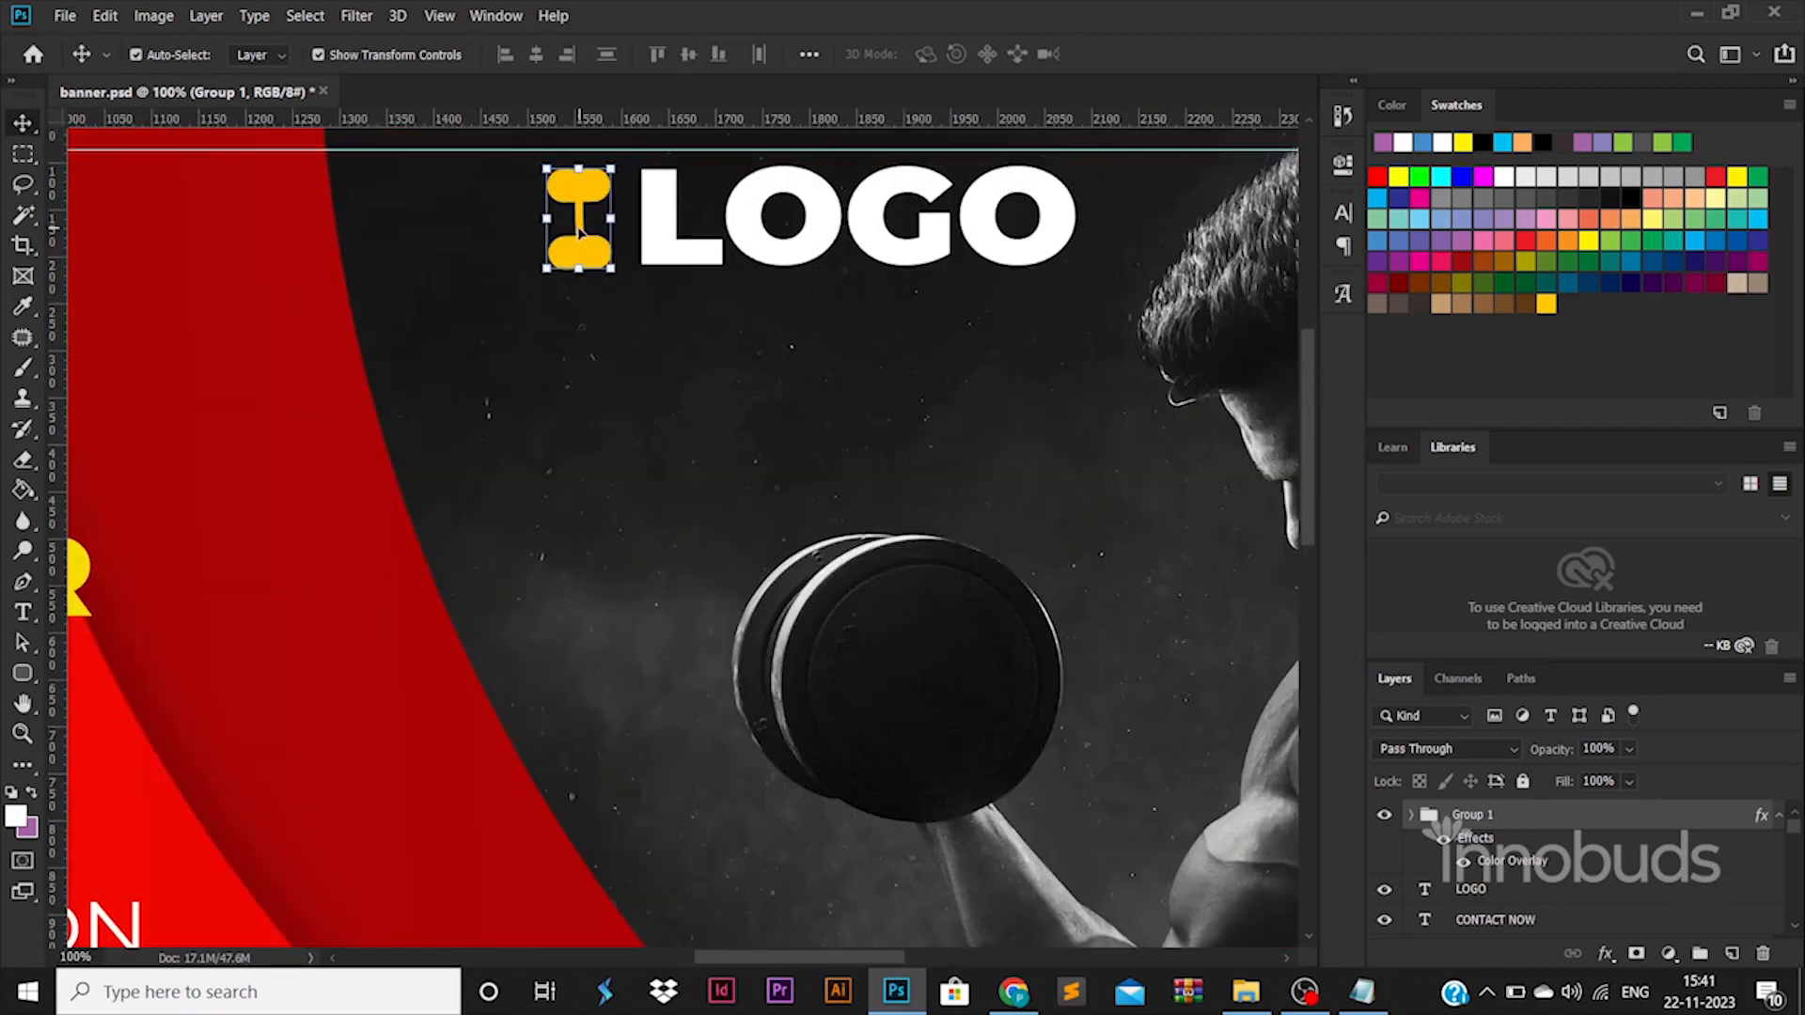
pyautogui.keyDown('ctrl'); pyautogui.click(577, 227); pyautogui.keyUp('ctrl')
pyautogui.hotkey('ctrl', 't')
pyautogui.moveTo(584, 219); pyautogui.dragTo(594, 216)
pyautogui.press('Return')
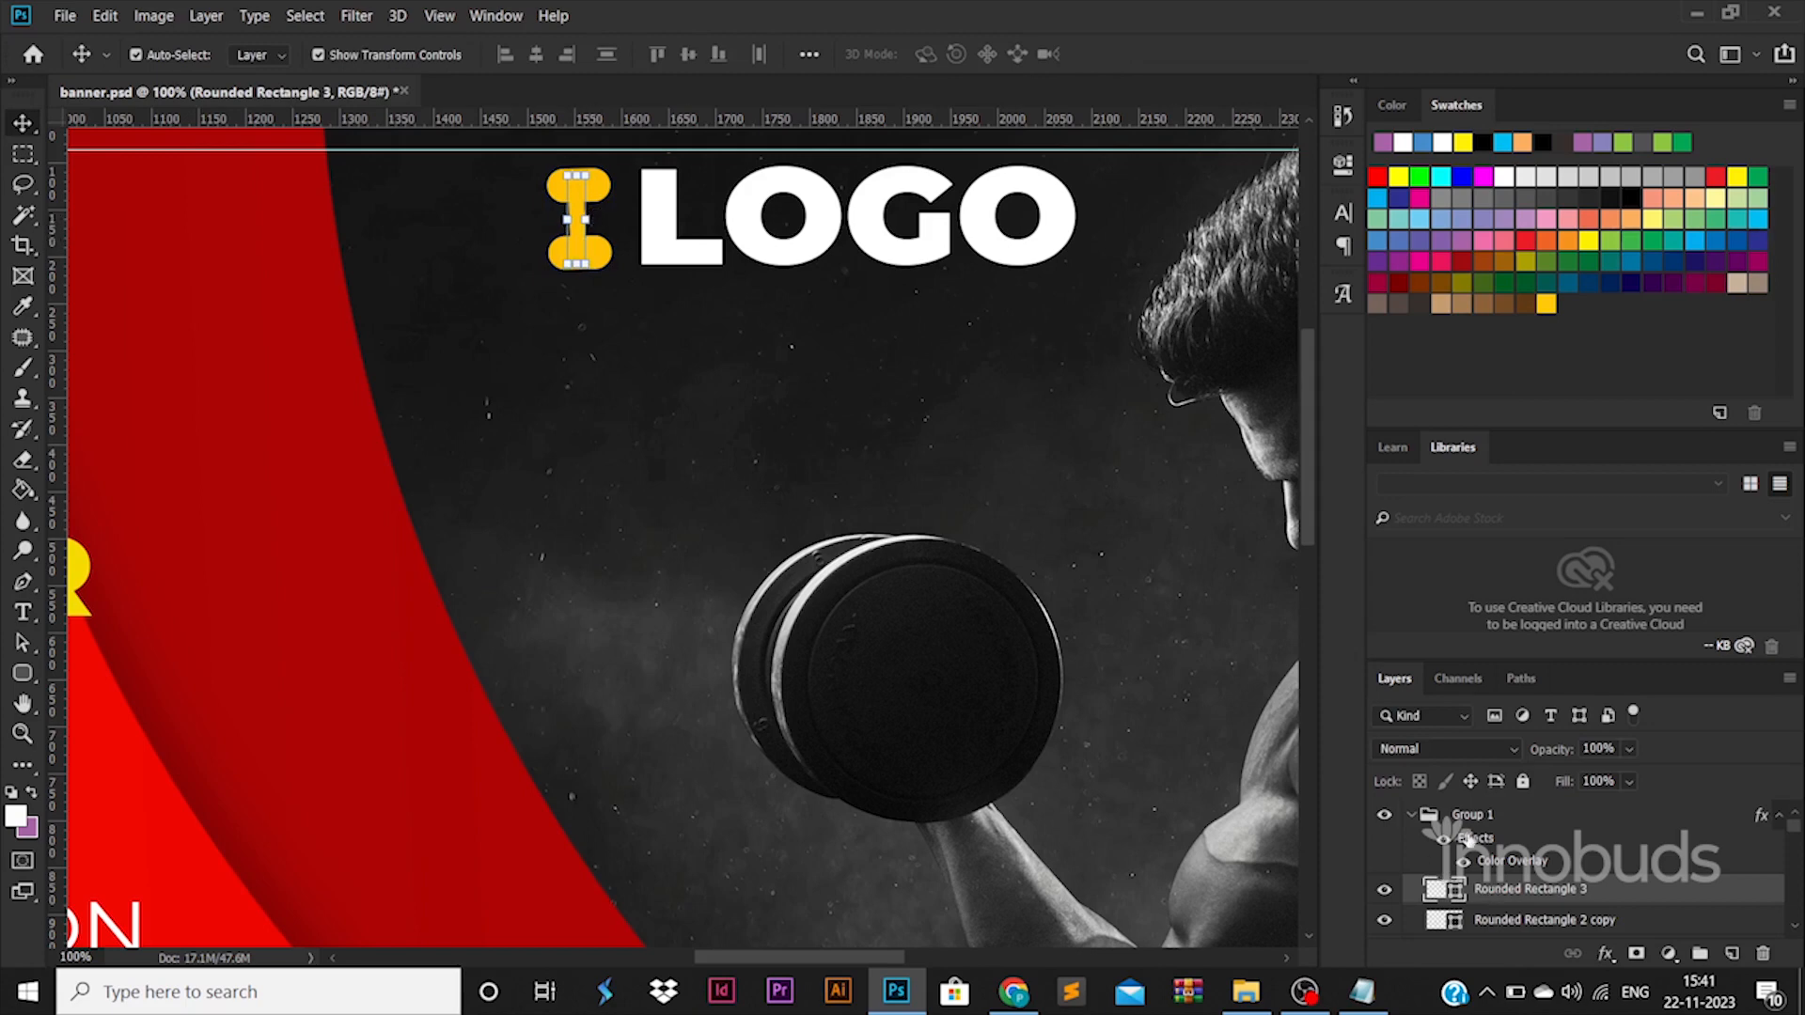
# Select the three rounded rectangles of the logo dumbbell and align their horizontal centers.
pyautogui.click(1468, 818)
pyautogui.click(1559, 898)
pyautogui.scroll(-2, 1558, 899)
pyautogui.keyDown('shift'); pyautogui.click(1465, 814); pyautogui.keyUp('shift')
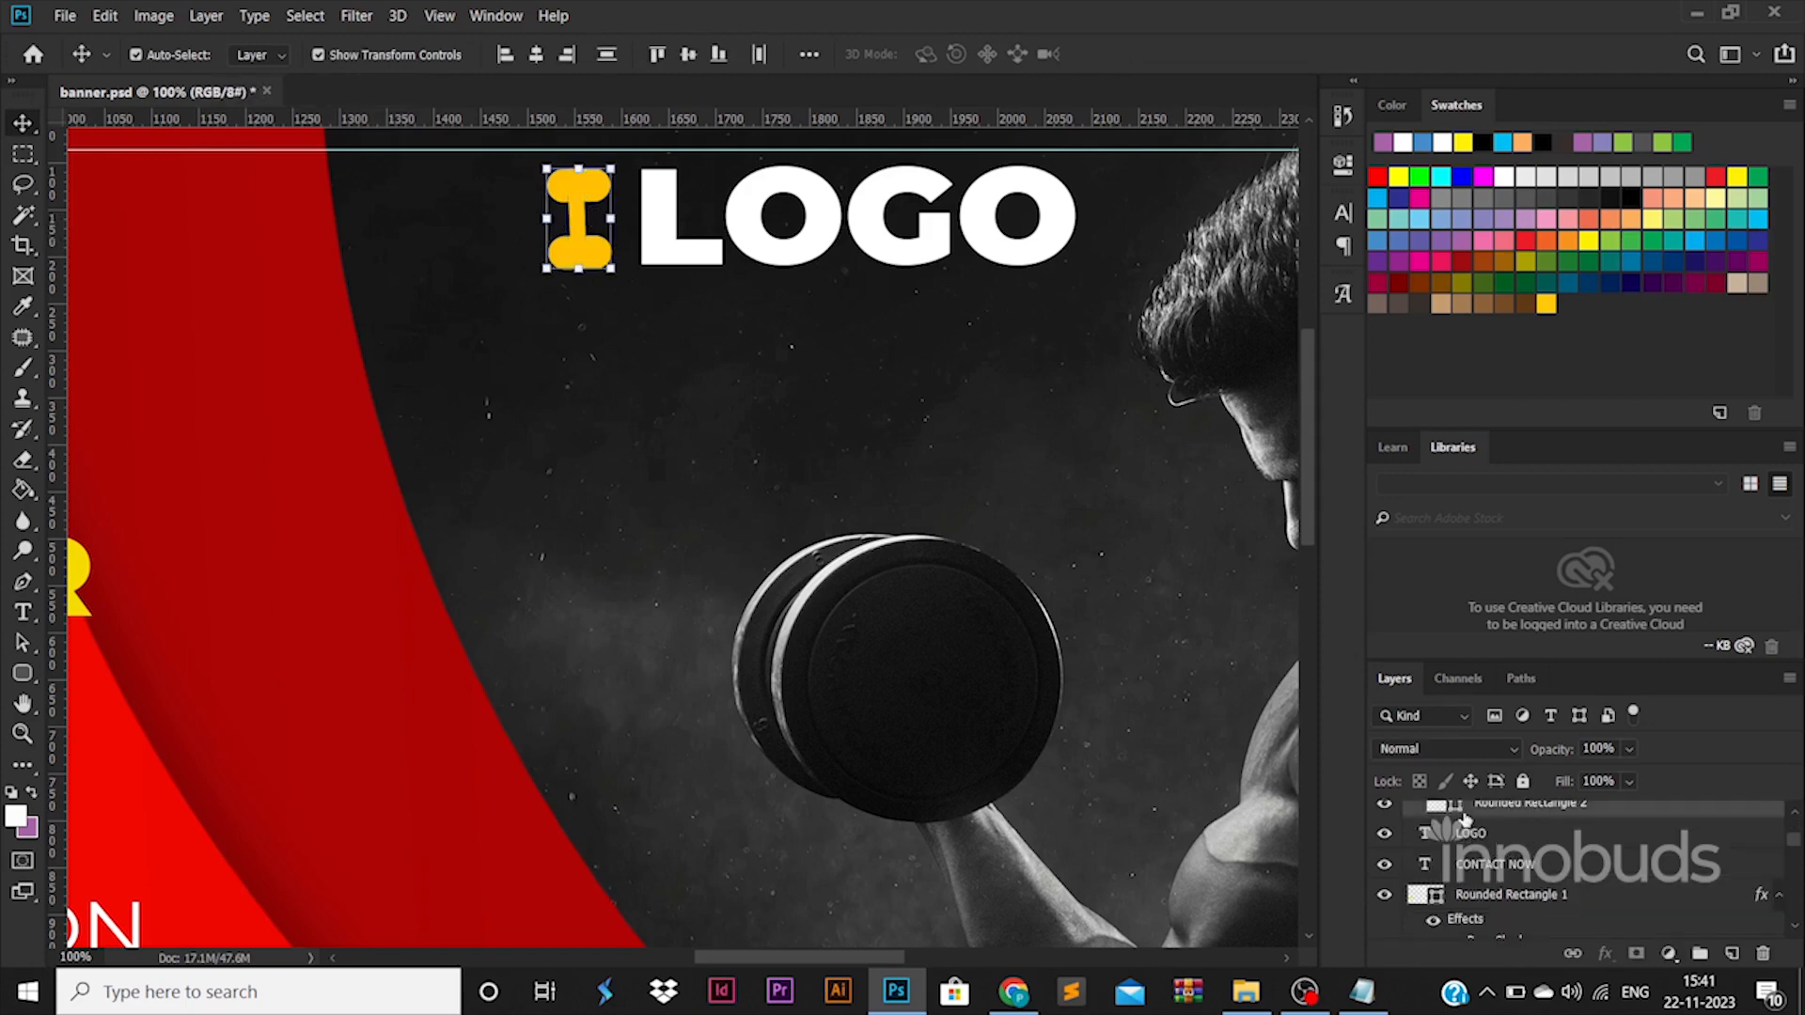
pyautogui.click(538, 64)
pyautogui.scroll(2, 1479, 857)
pyautogui.scroll(-3, 1482, 867)
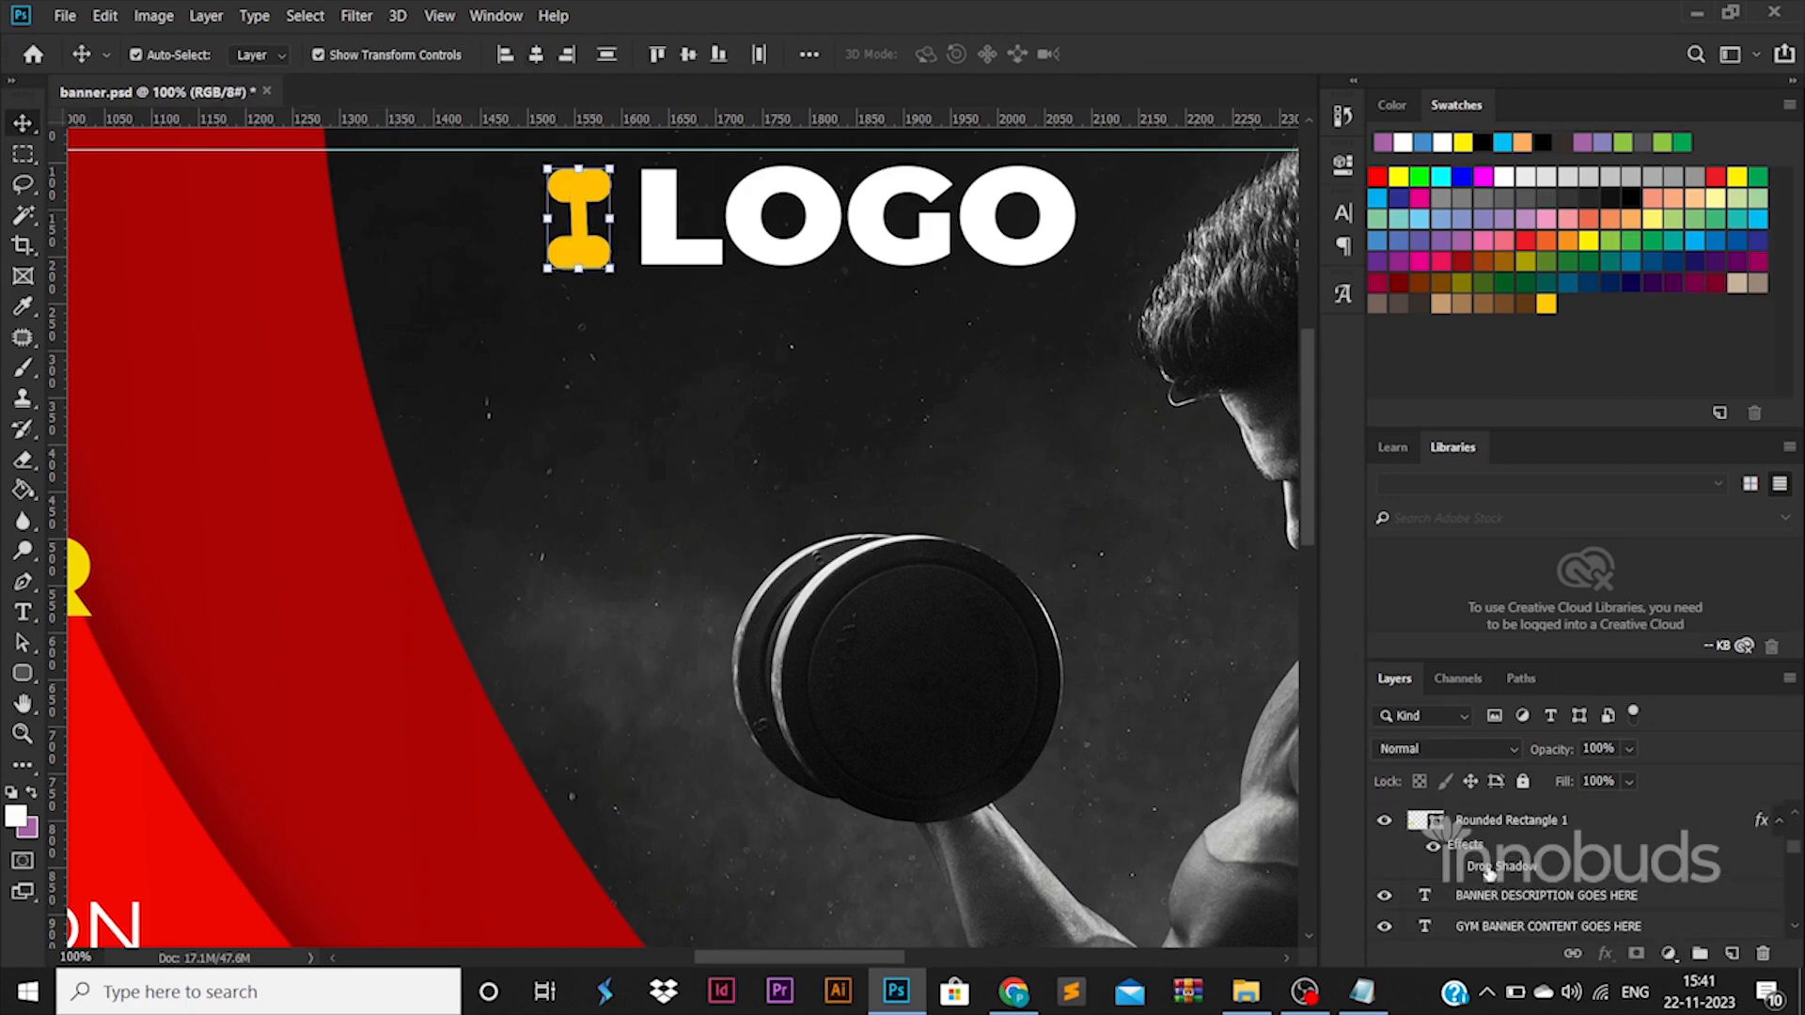
pyautogui.scroll(1, 1486, 893)
pyautogui.keyDown('ctrl'); pyautogui.click(1486, 897); pyautogui.keyUp('ctrl')
pyautogui.rightClick(578, 190)
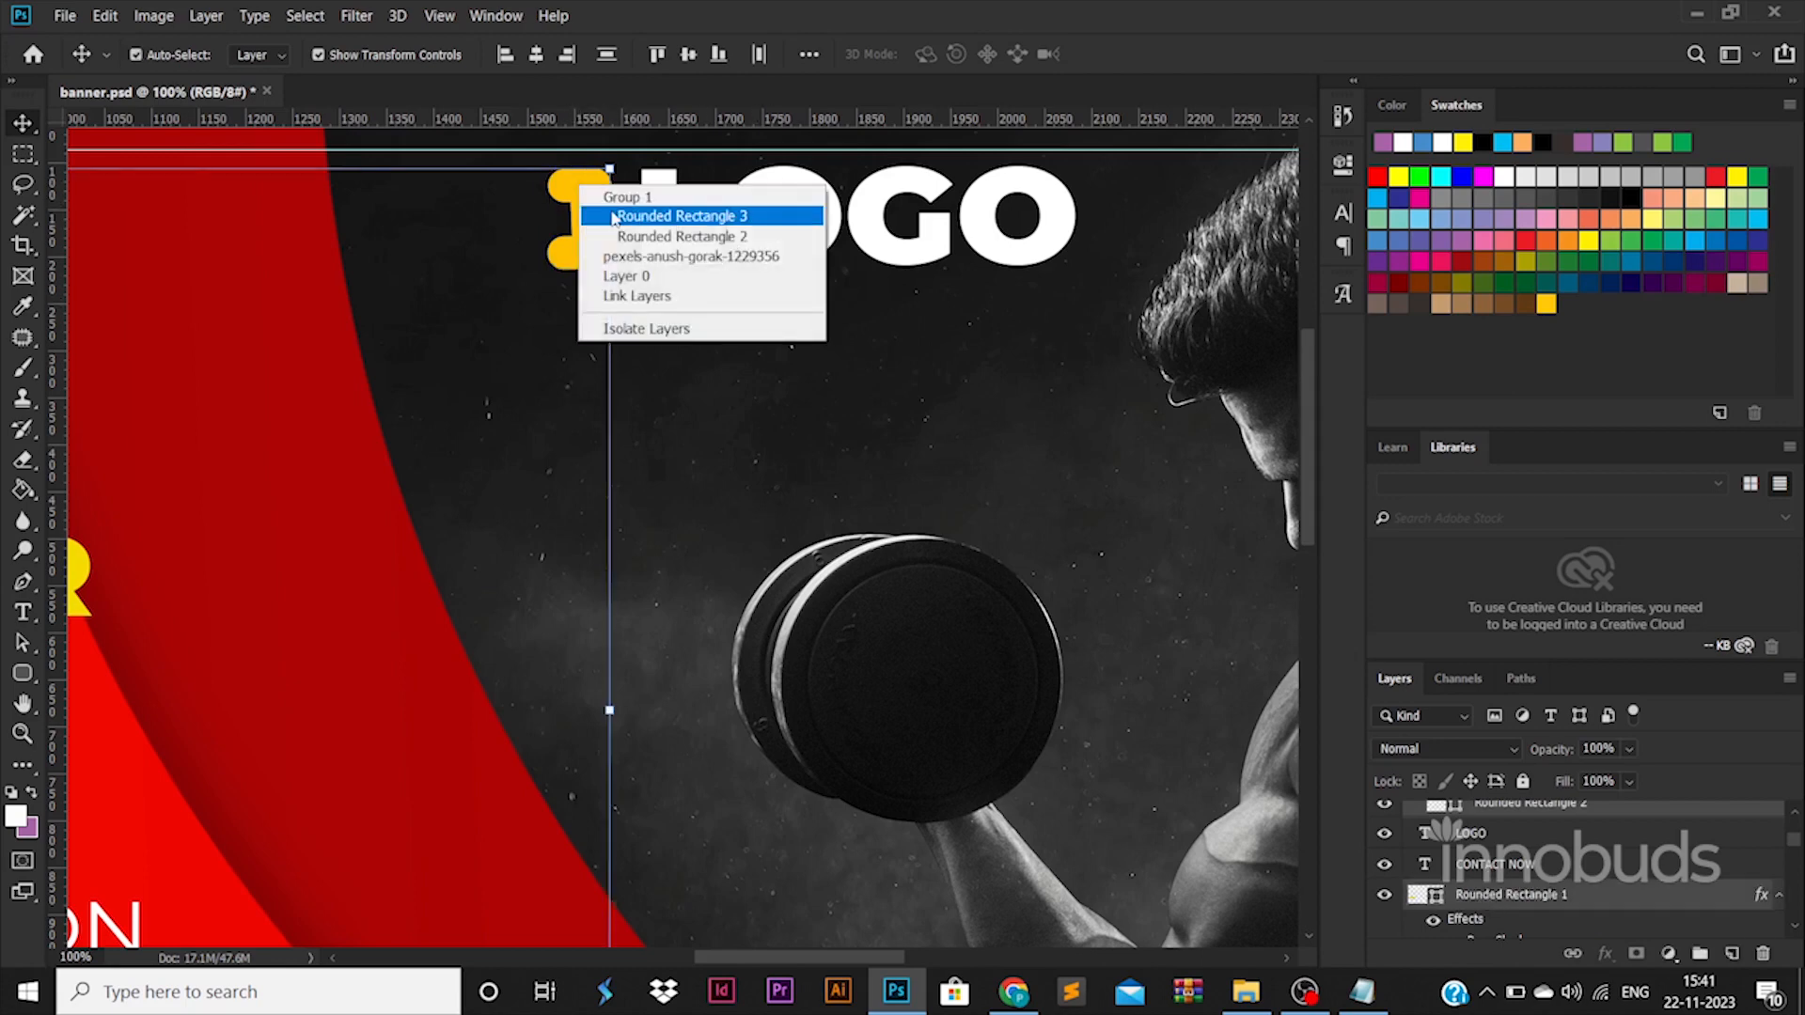
pyautogui.click(639, 219)
pyautogui.keyDown('shift'); pyautogui.click(1525, 873); pyautogui.keyUp('shift')
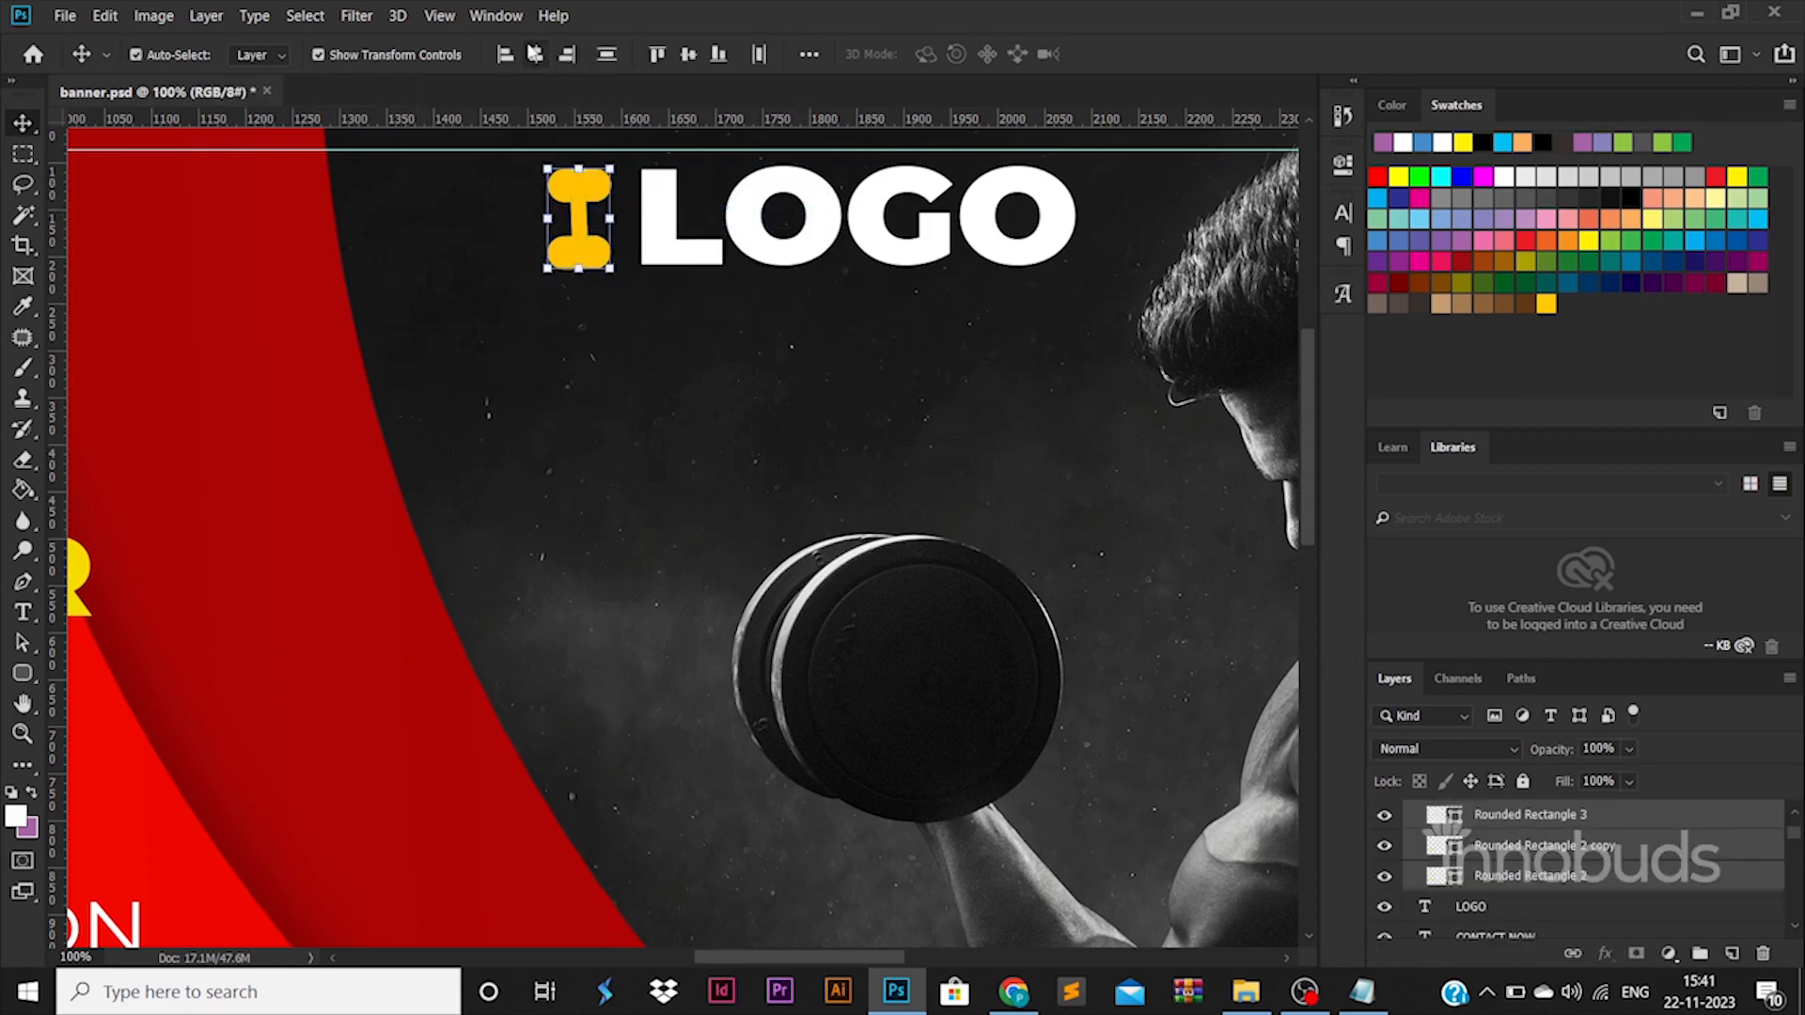
pyautogui.click(562, 54)
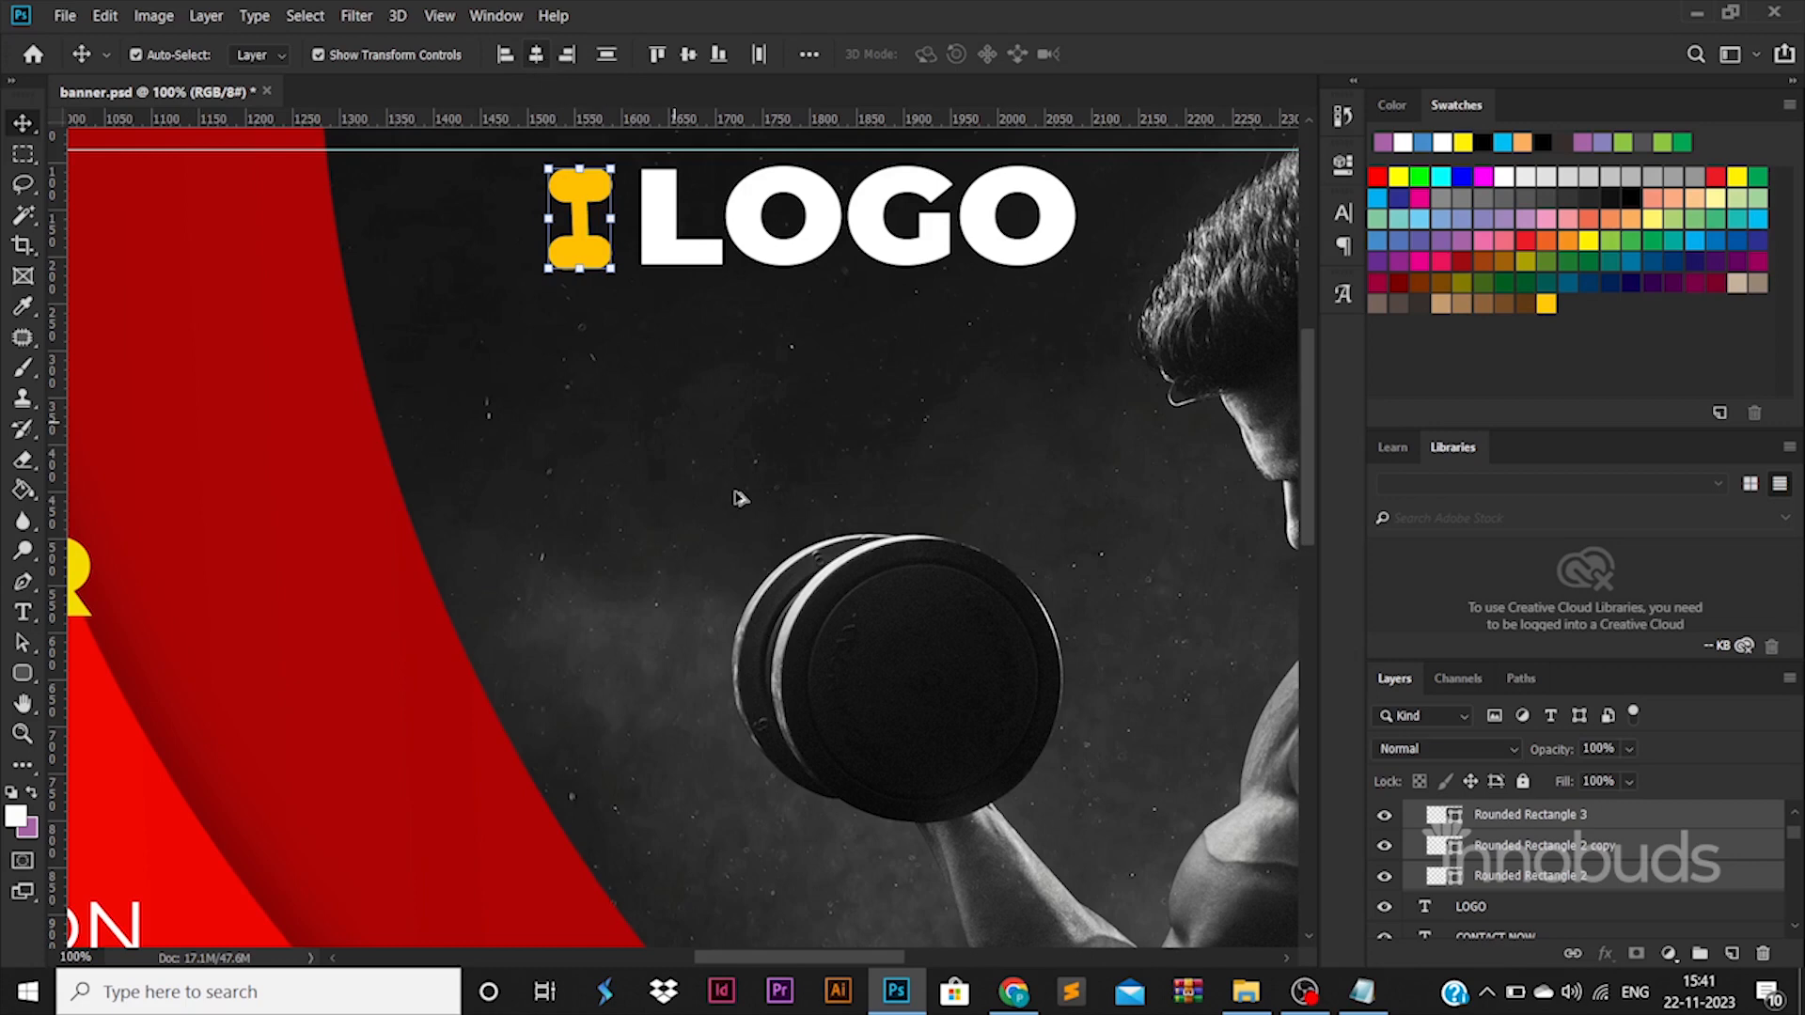
# Change the dumbbell group's Color Overlay to f7ce00 by sampling the CONTACT NOW button's yellow.
pyautogui.scroll(-5, 741, 498)
pyautogui.scroll(-3, 741, 500)
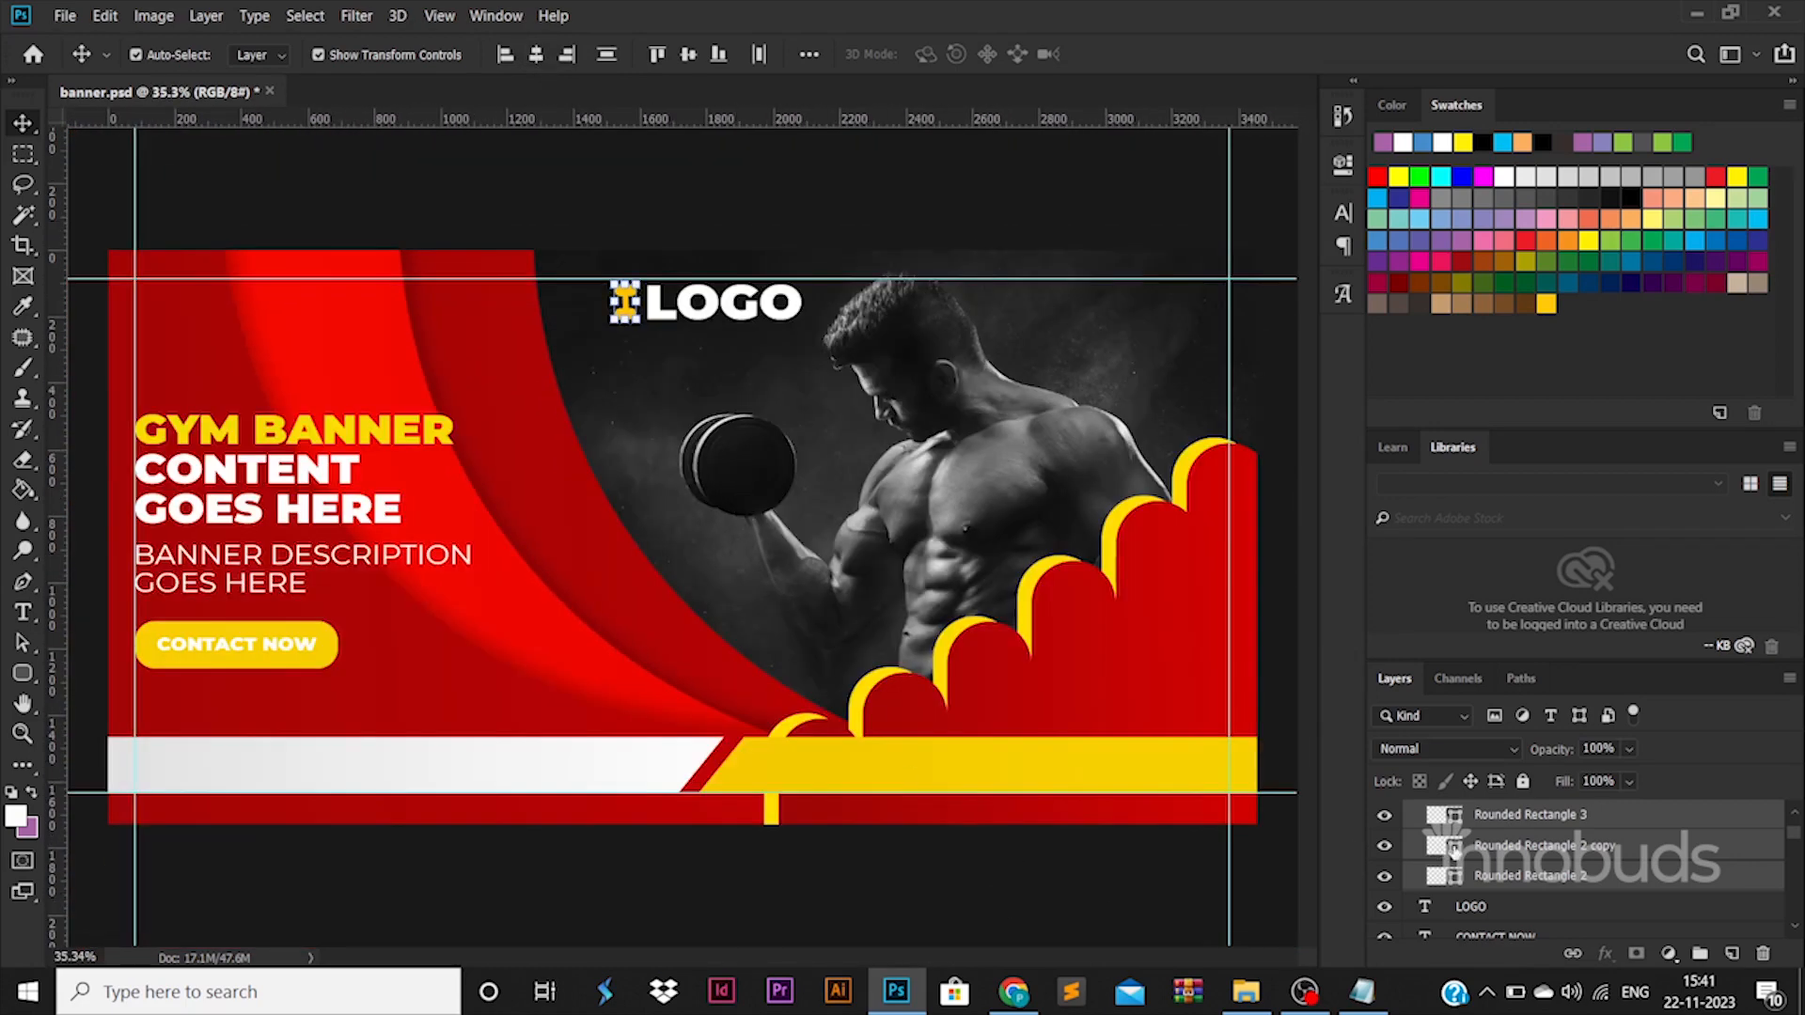
pyautogui.scroll(2, 1513, 861)
pyautogui.click(1512, 860)
pyautogui.doubleClick(1512, 860)
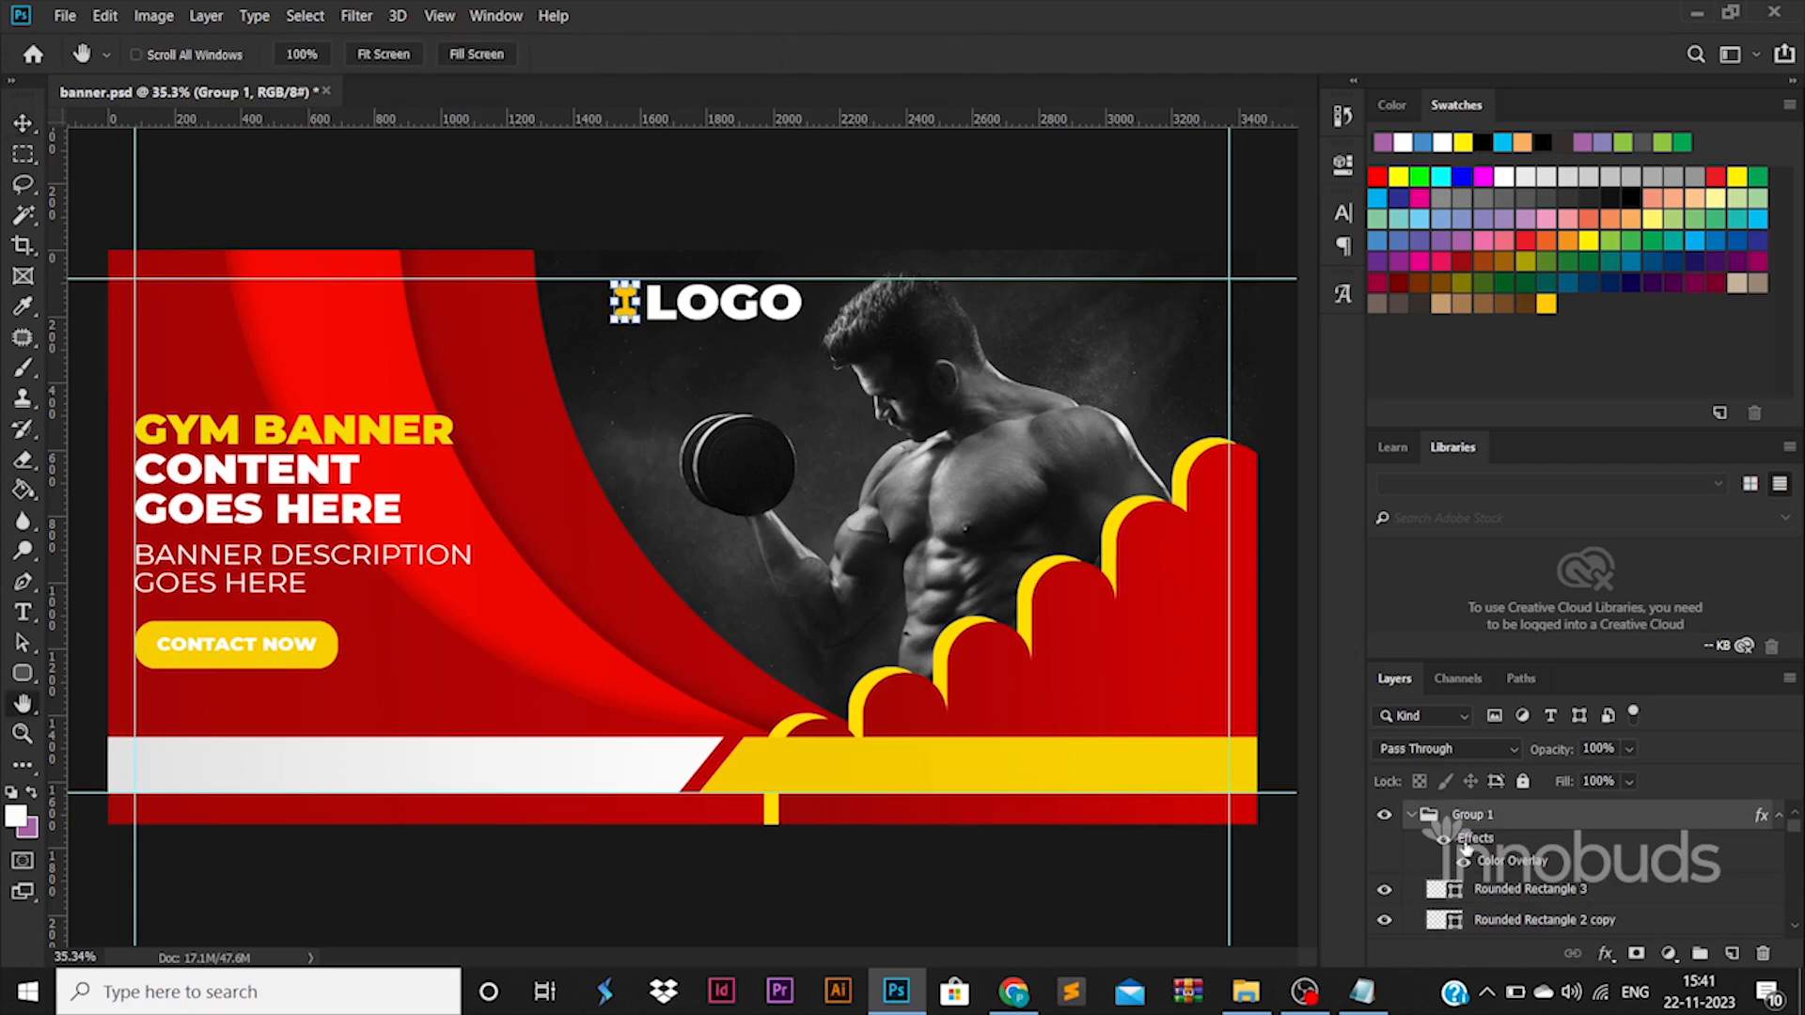
pyautogui.click(1438, 416)
pyautogui.click(217, 639)
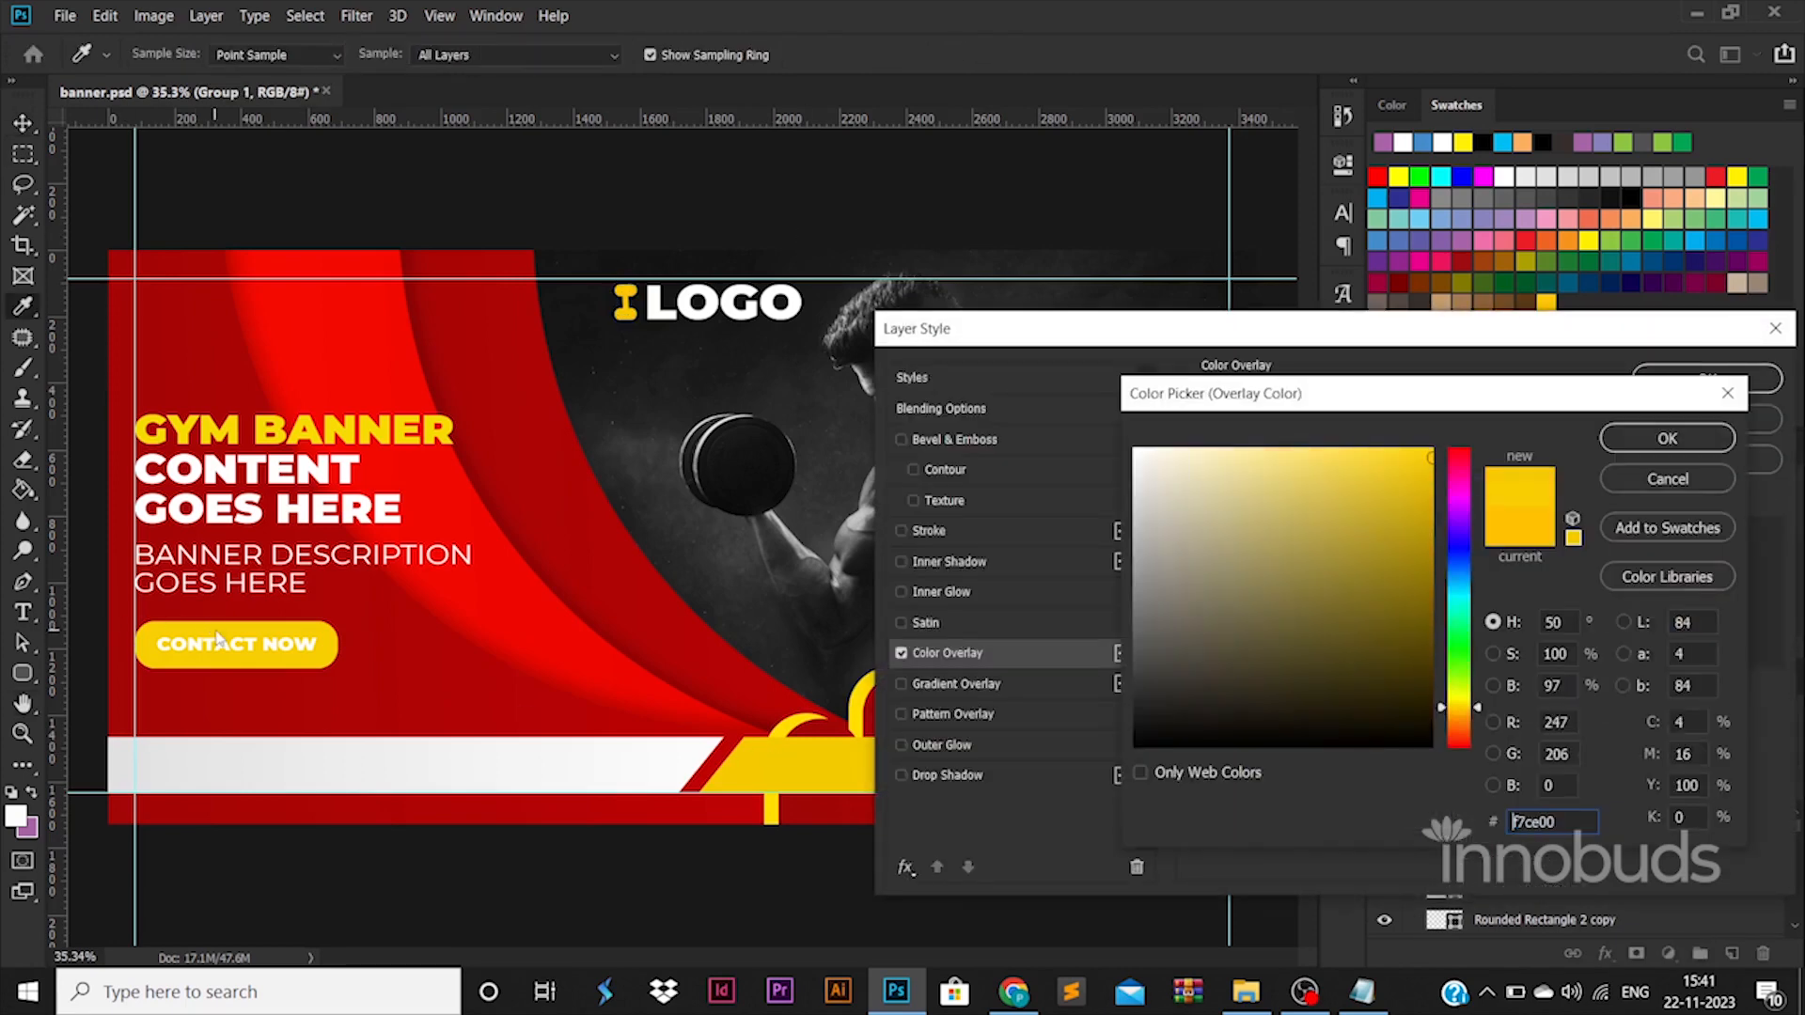
pyautogui.click(1618, 435)
pyautogui.click(1666, 376)
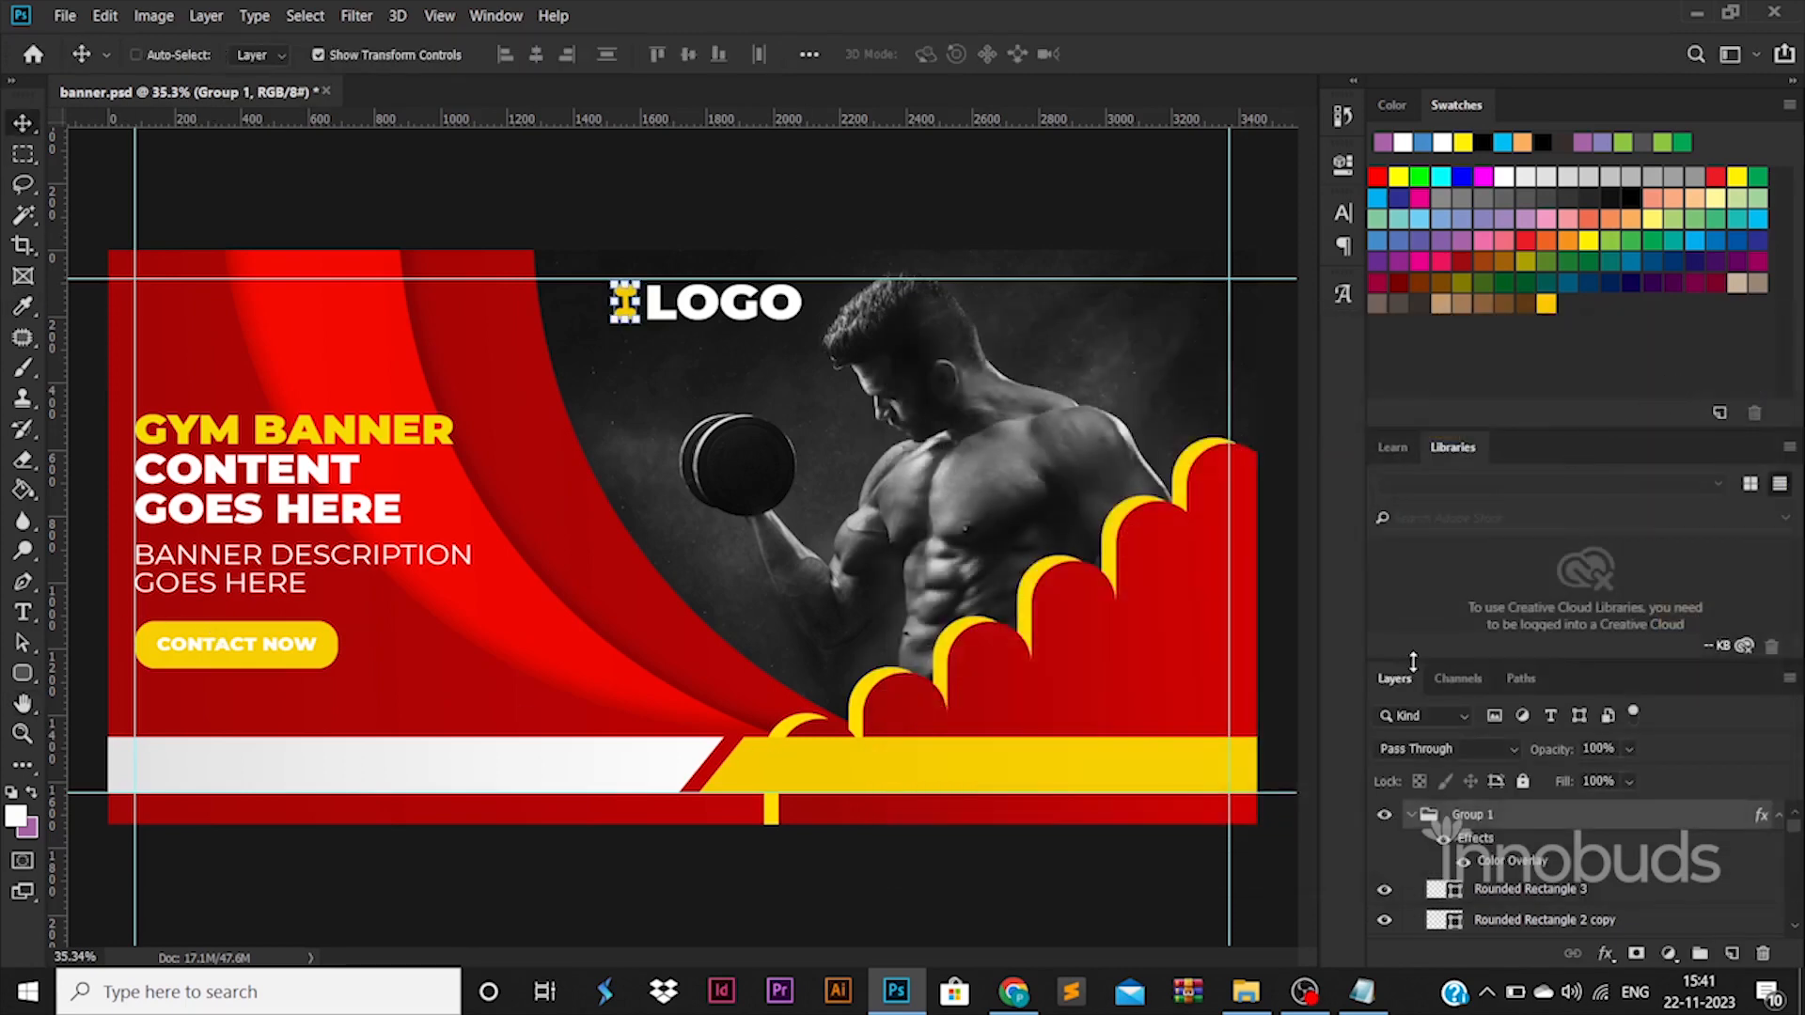
# Duplicate the dumbbell group, enlarge and tilt the copy, and place it on the lower right of the red staircase.
pyautogui.hotkey('ctrl', 'alt', 't')
pyautogui.moveTo(709, 402); pyautogui.dragTo(1015, 644)
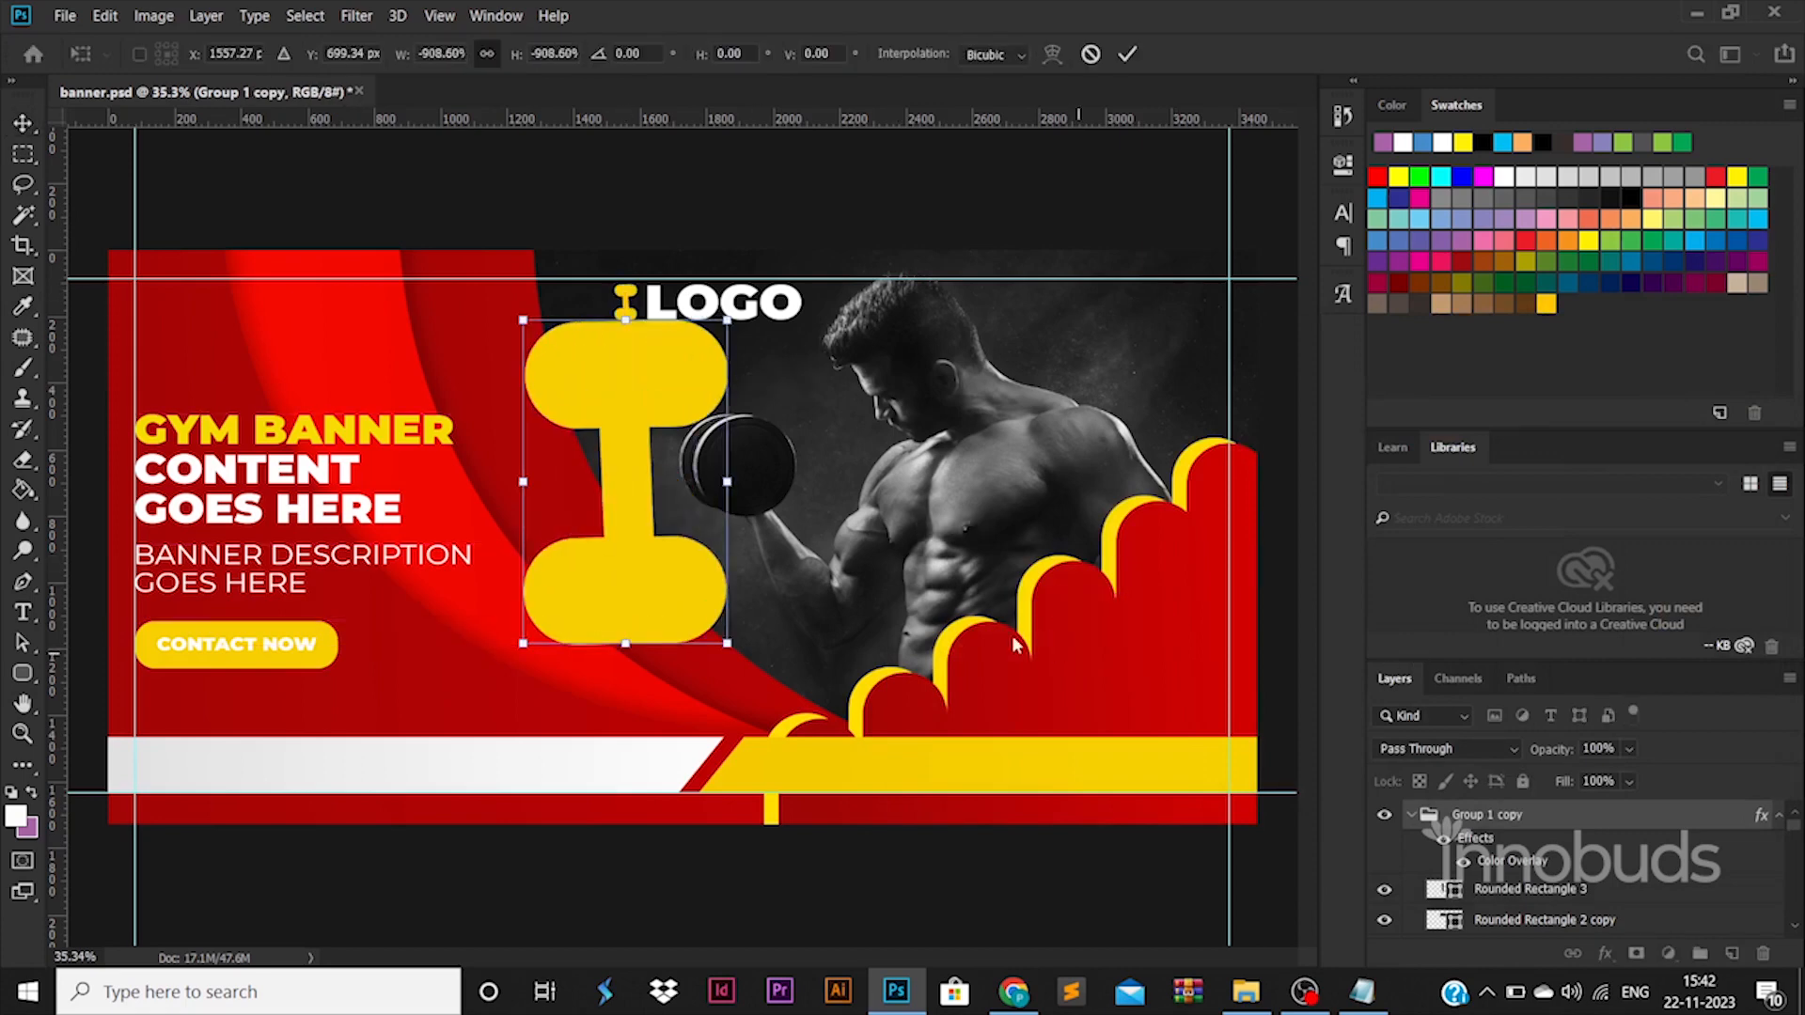
pyautogui.moveTo(733, 321); pyautogui.dragTo(492, 685)
pyautogui.press('Return')
# Duplicate the tilted dumbbell, scale the copy to about 77% and move it to the right of the CONTACT NOW button.
pyautogui.hotkey('ctrl', 'j')
pyautogui.hotkey('ctrl', 'z')
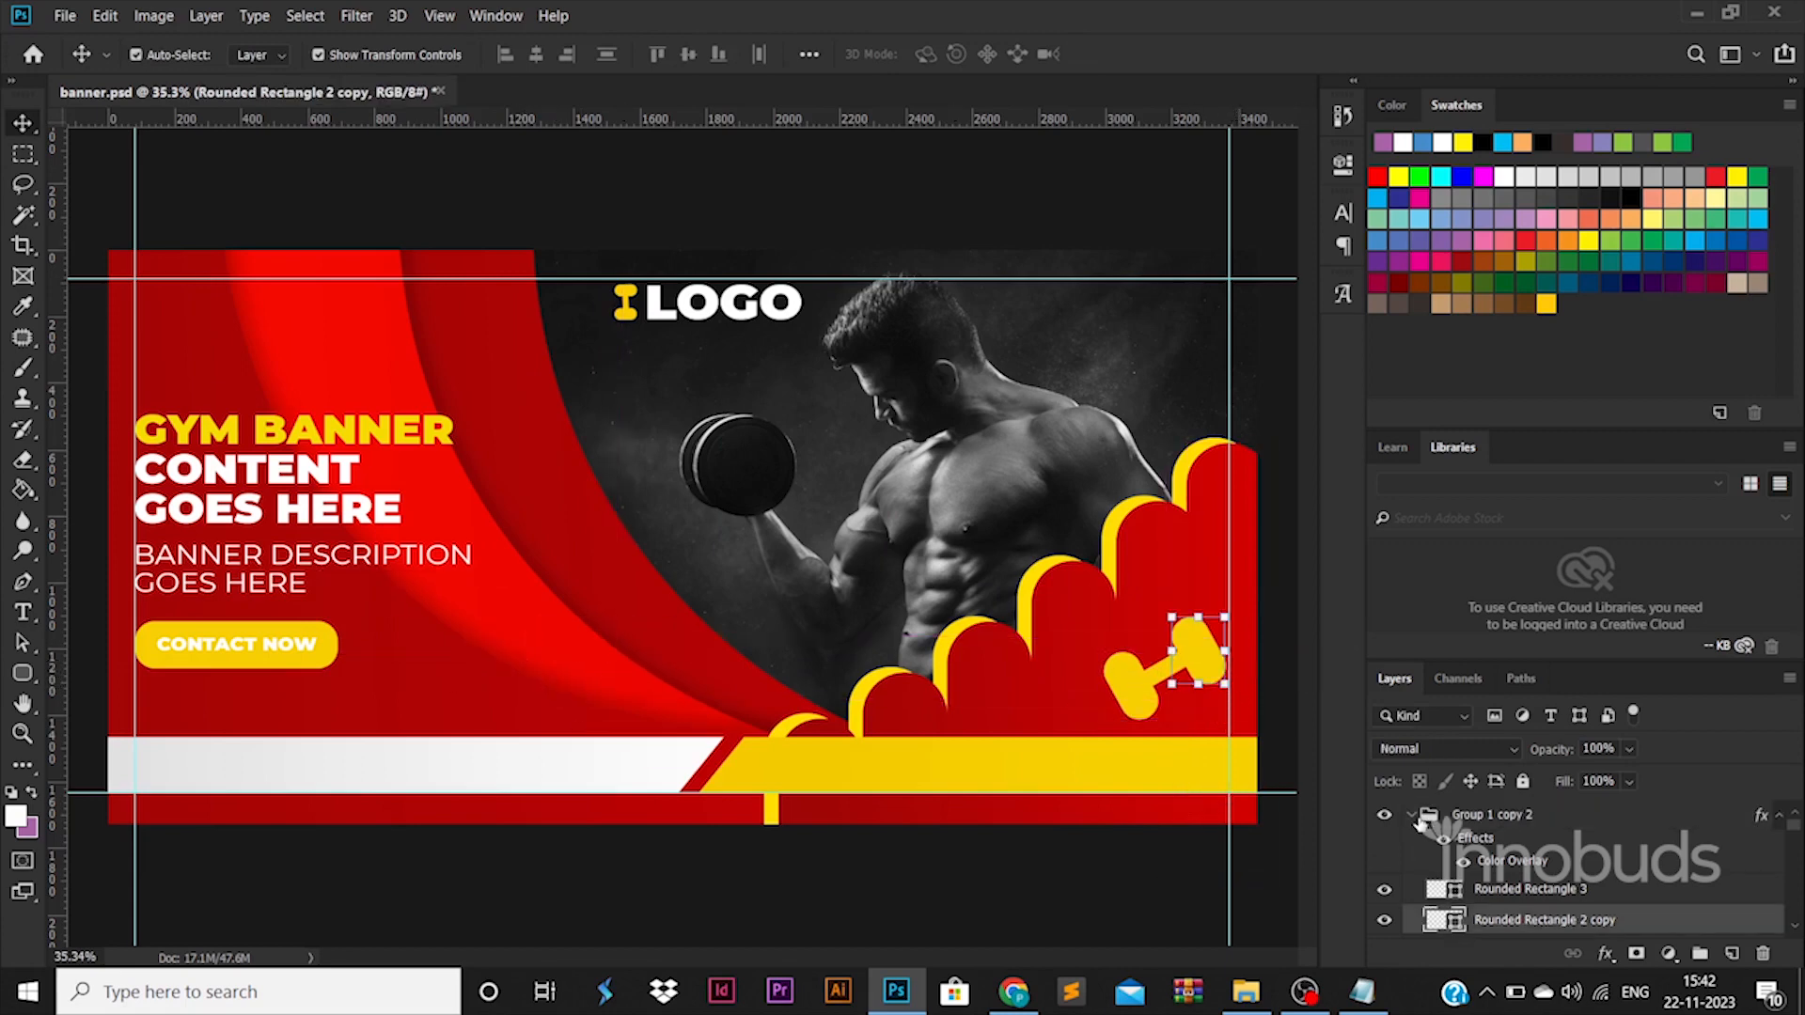
pyautogui.click(1419, 819)
pyautogui.click(1411, 817)
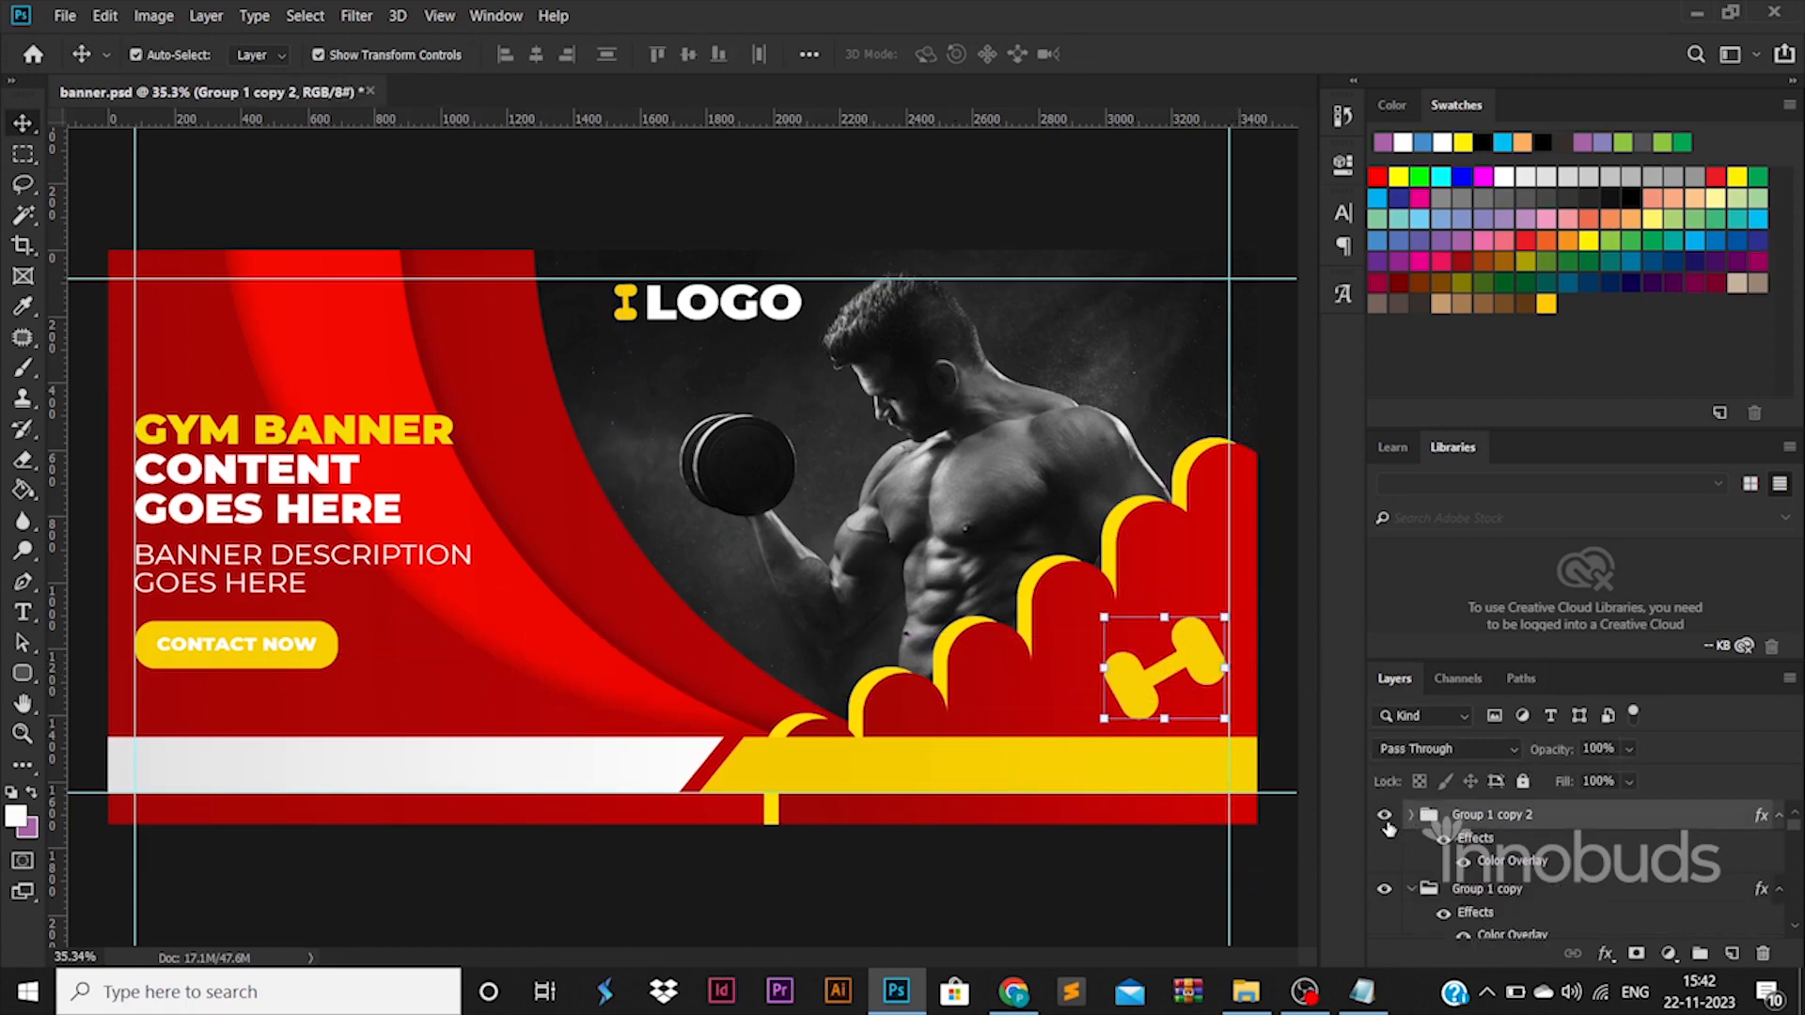
pyautogui.hotkey('ctrl', 't')
pyautogui.moveTo(1171, 658); pyautogui.dragTo(445, 673)
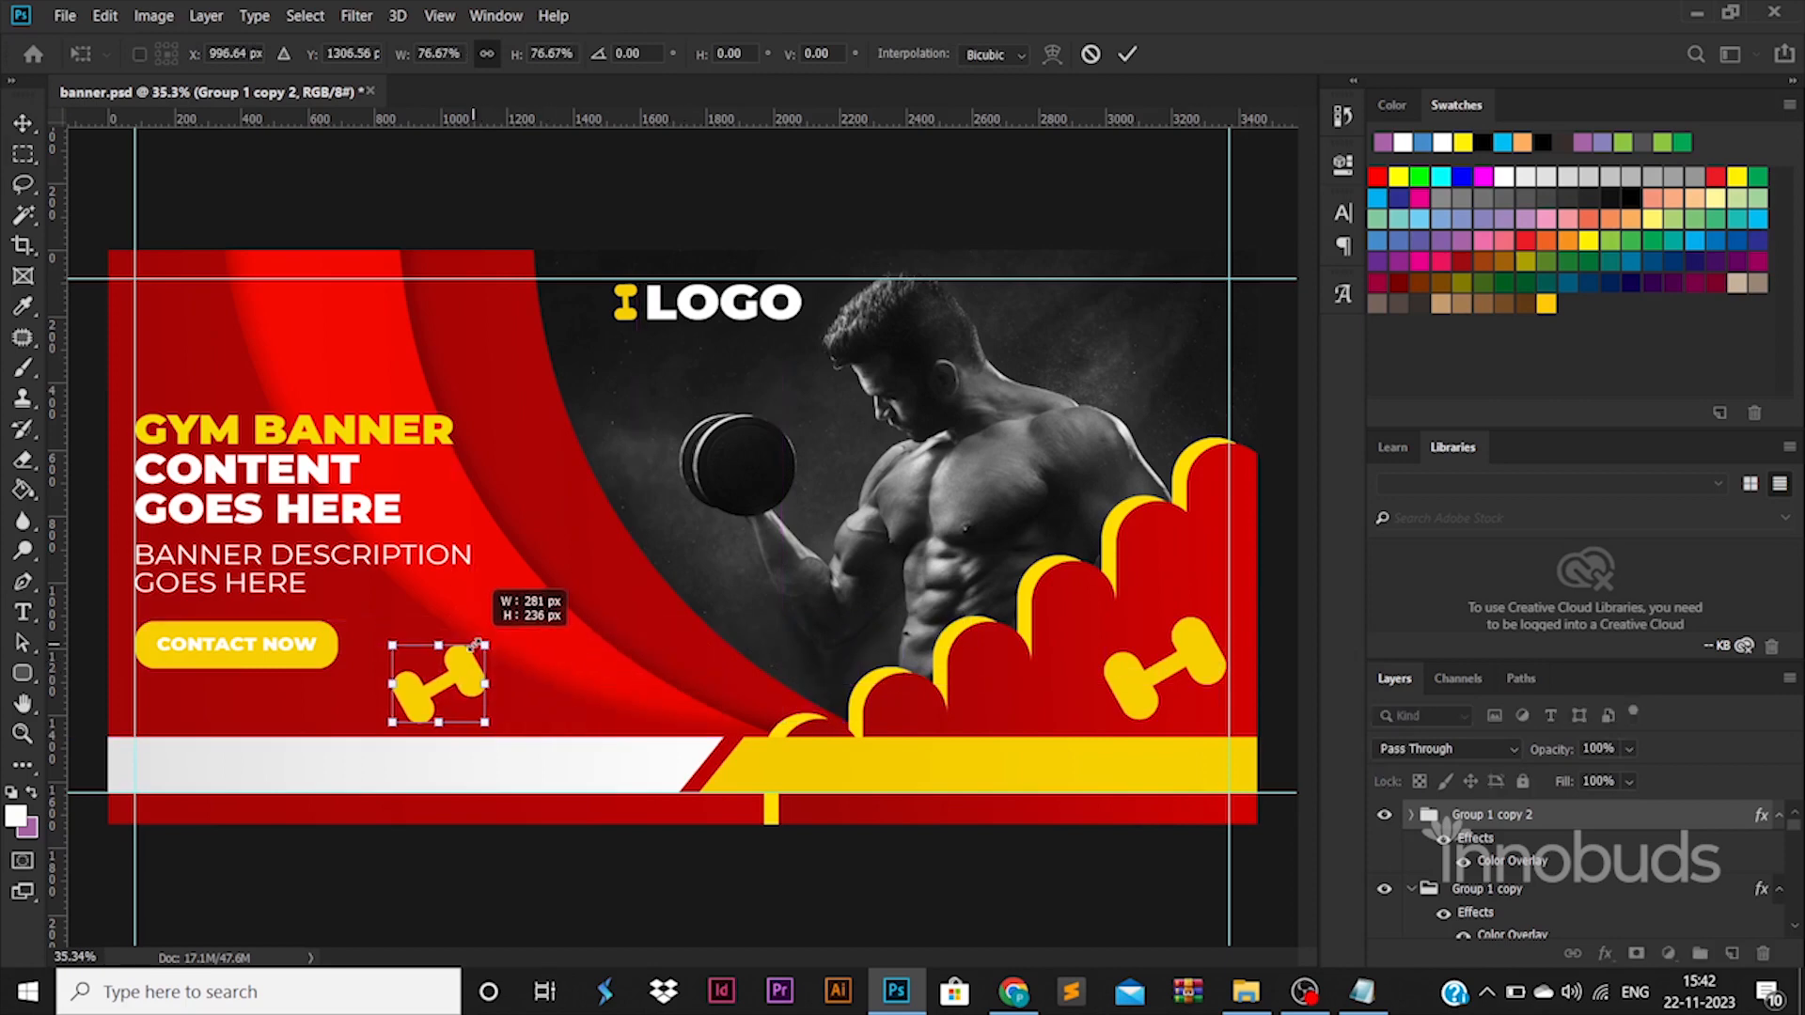
pyautogui.press('Return')
# Change the Color Overlay of the dumbbell beside the CONTACT NOW button to a dark red that blends with the background.
pyautogui.doubleClick(1575, 814)
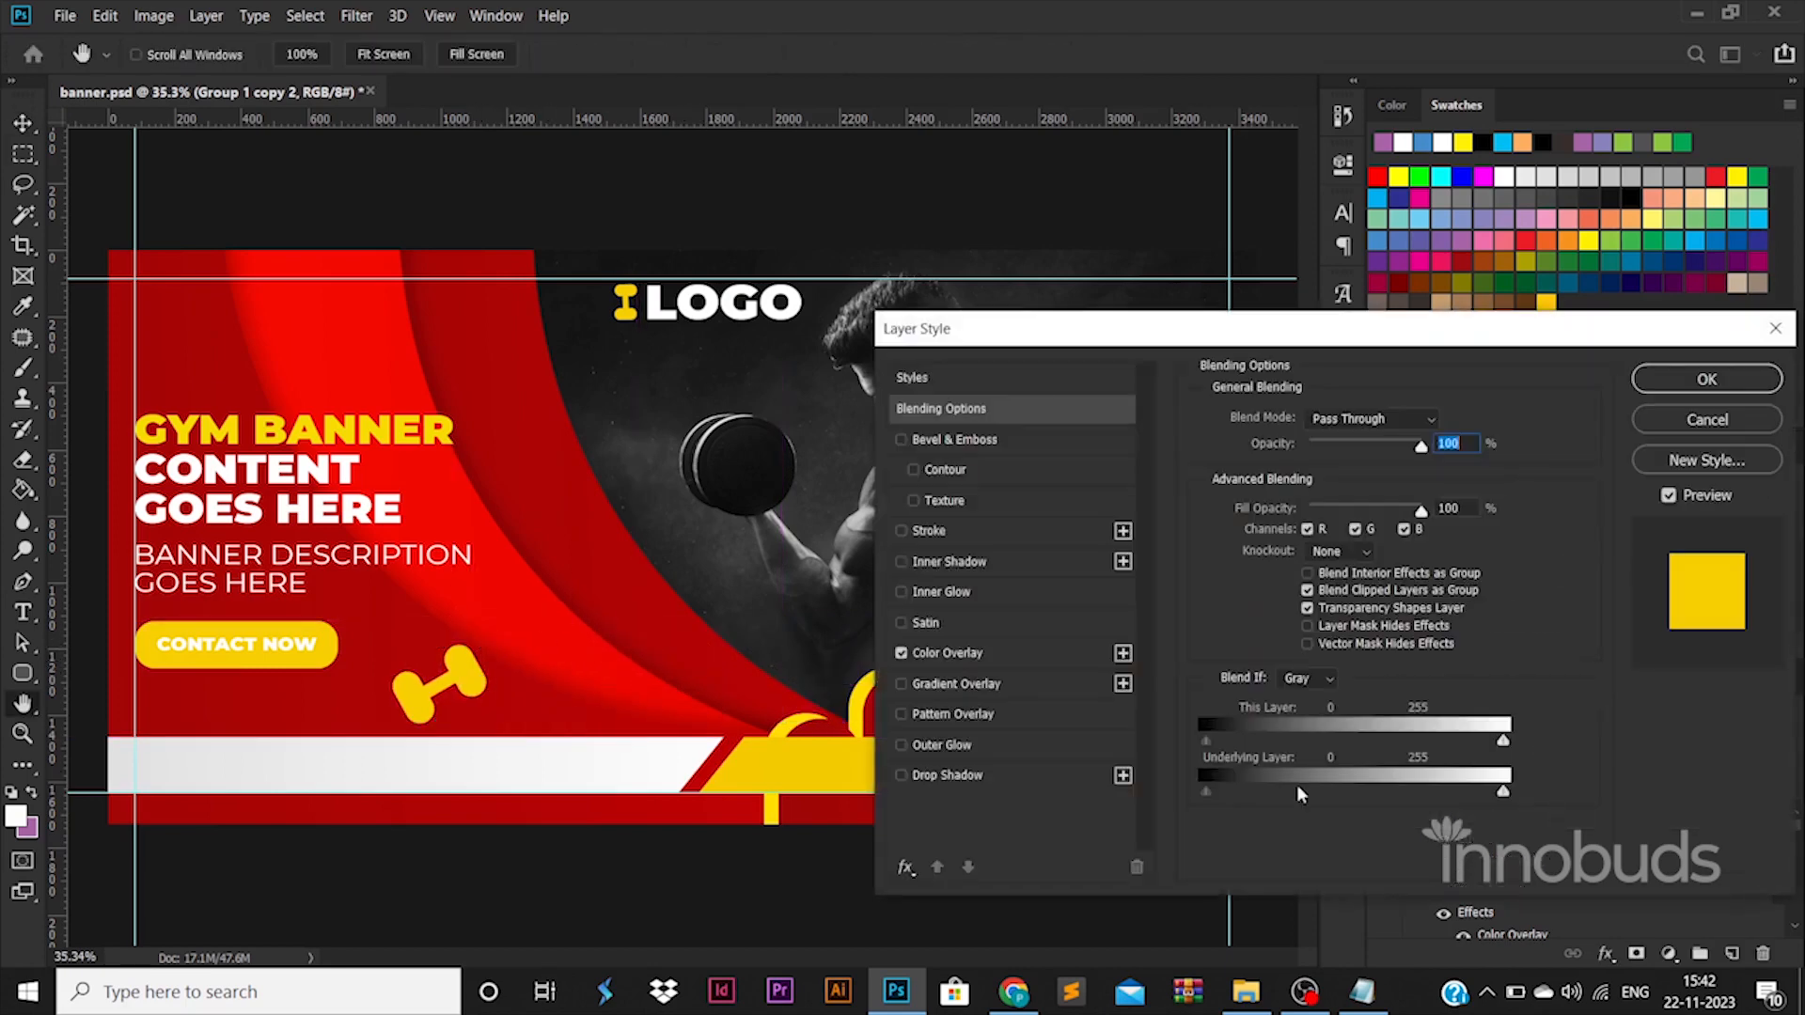
pyautogui.click(998, 656)
pyautogui.click(1445, 428)
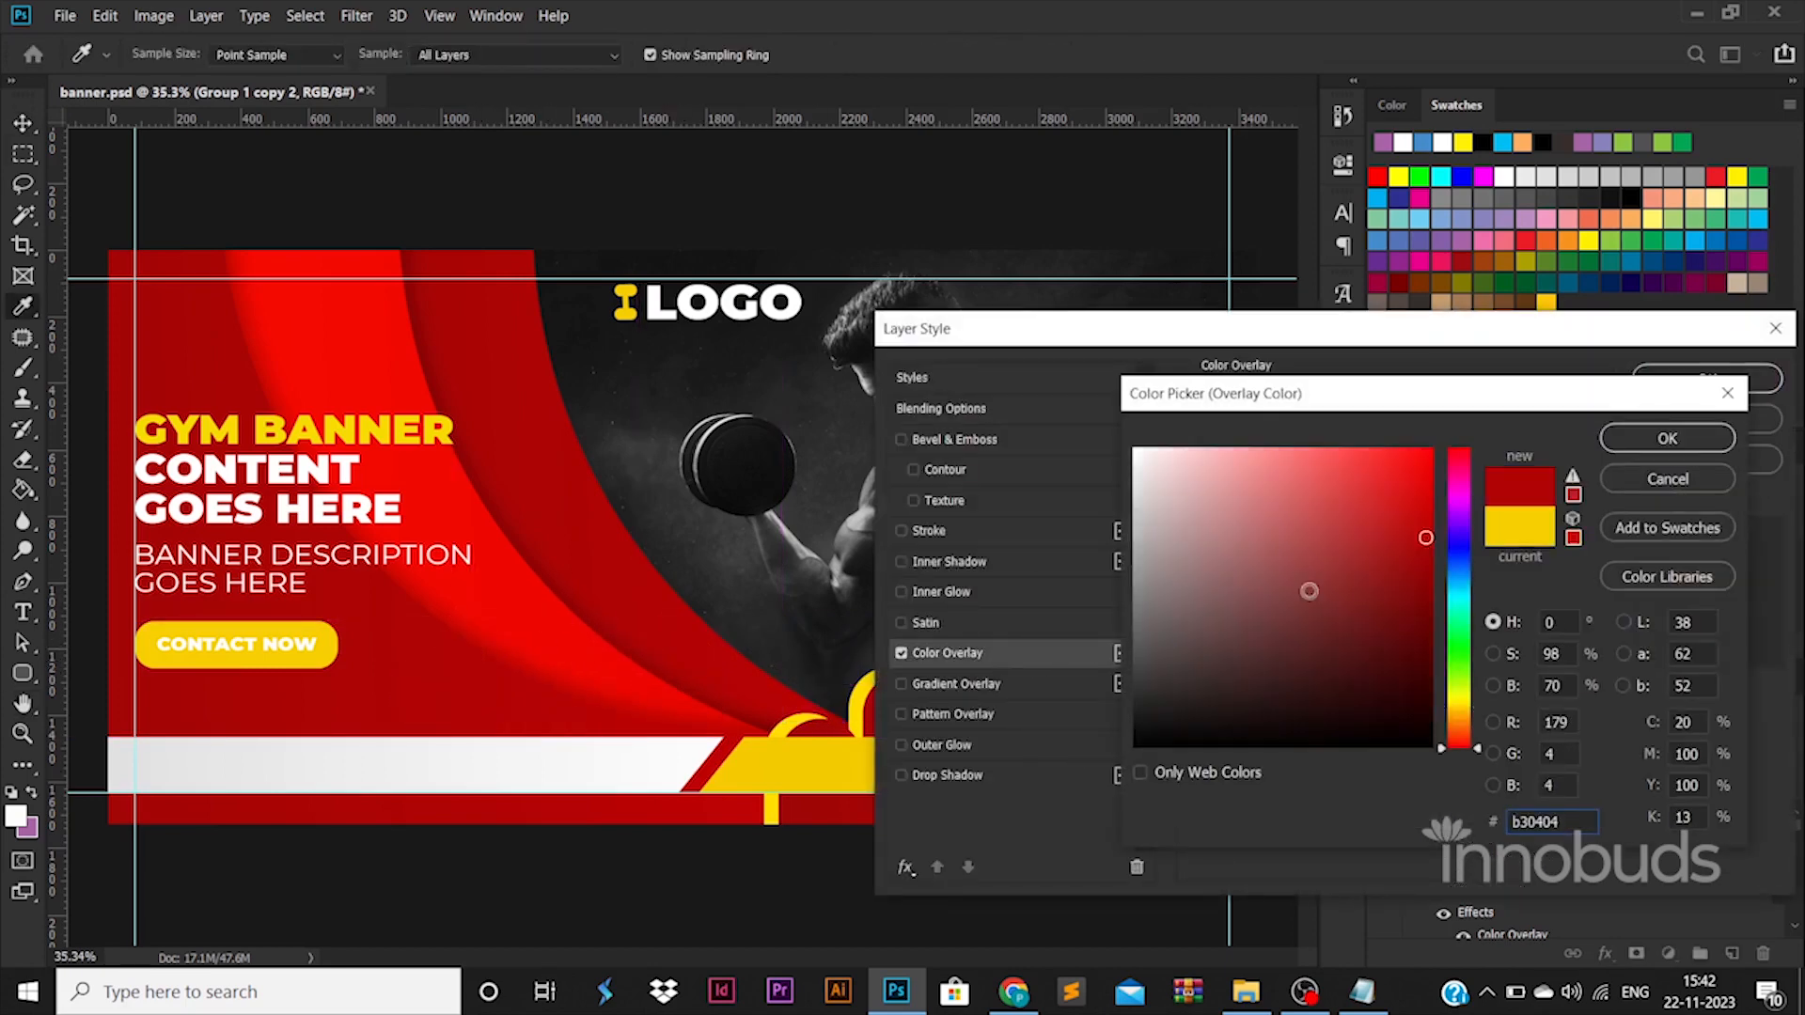
pyautogui.press('Return')
pyautogui.click(1443, 420)
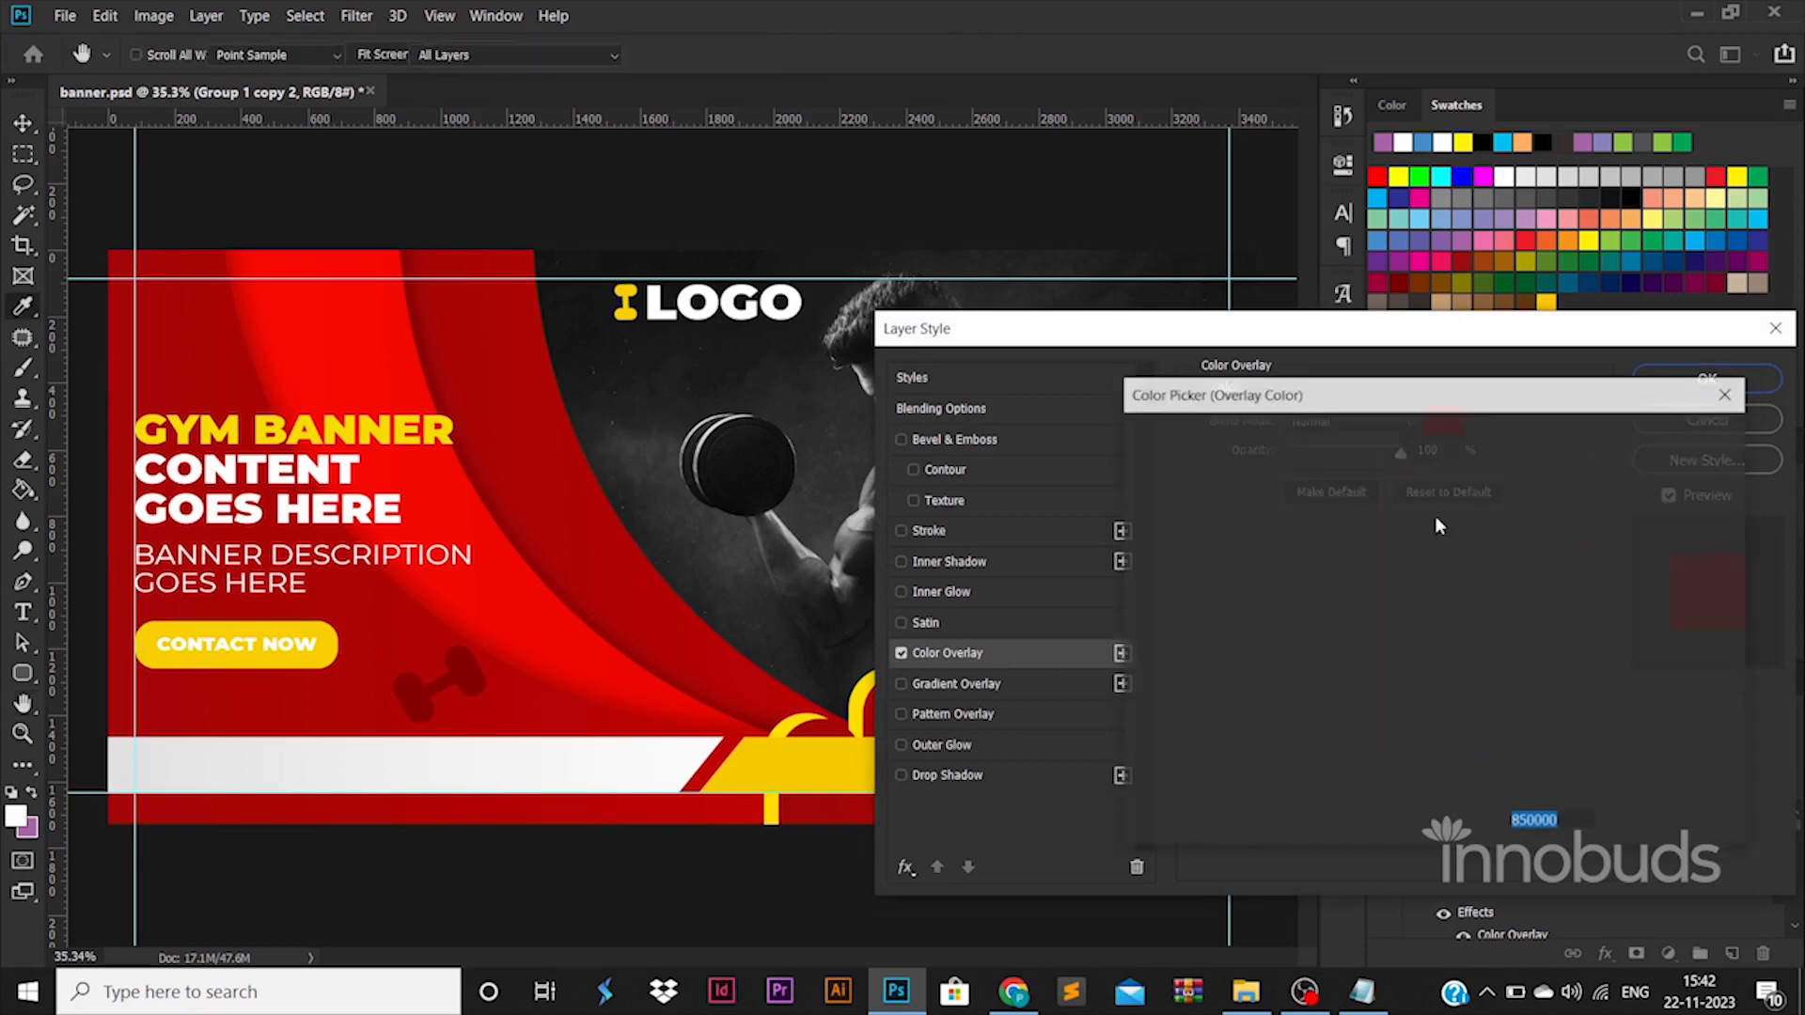
pyautogui.click(1654, 438)
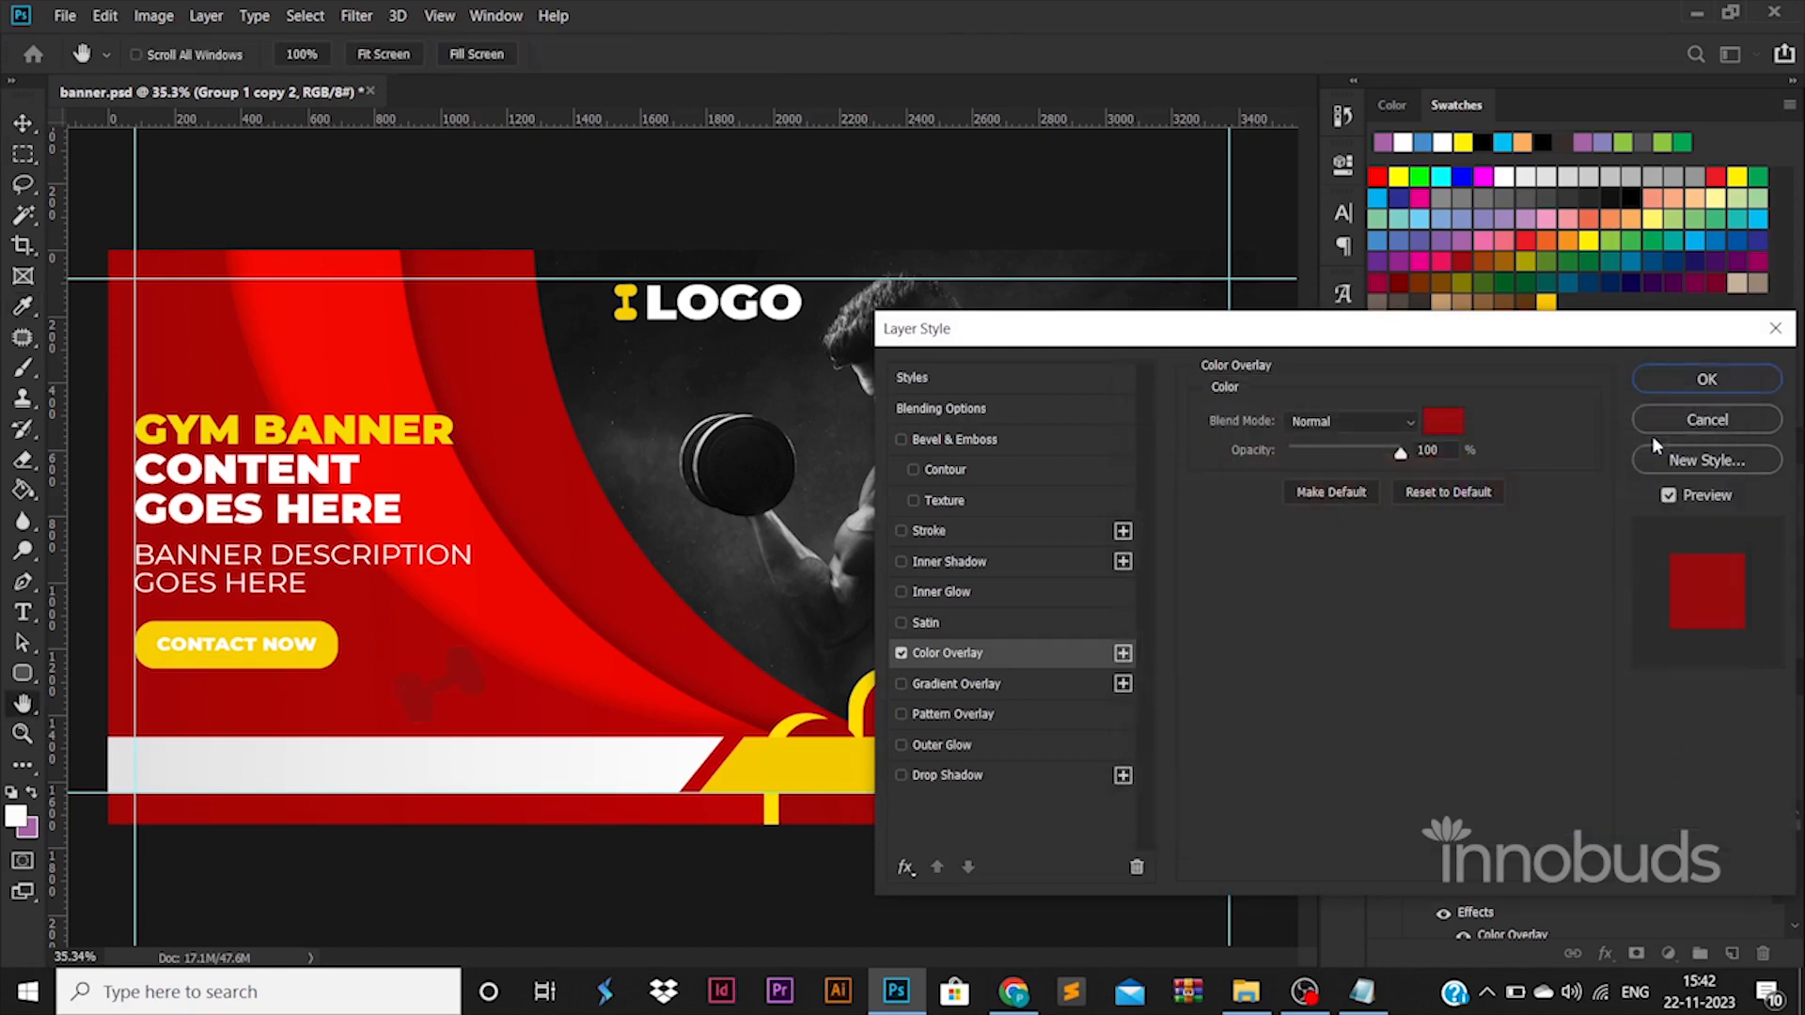
pyautogui.click(1678, 381)
# Copy the layer style of the dark red dumbbell and paste it onto the large dumbbell on the staircase.
pyautogui.rightClick(1542, 814)
pyautogui.click(1576, 679)
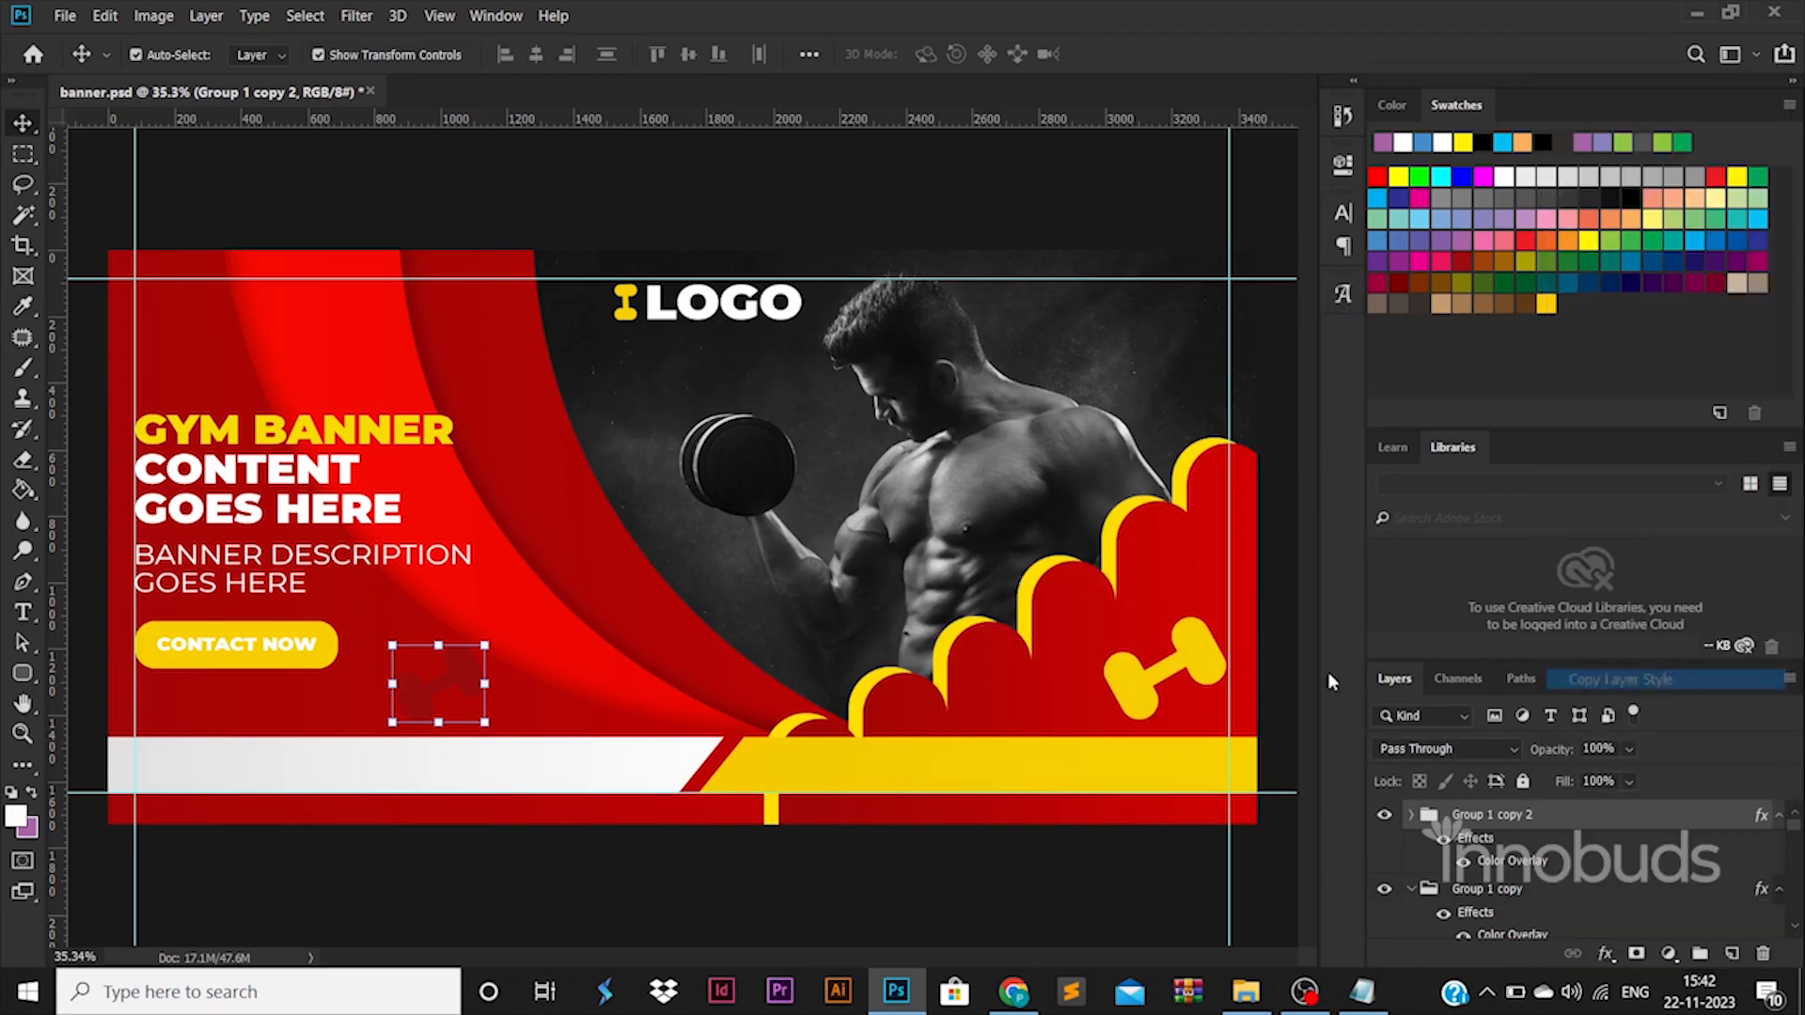
pyautogui.rightClick(1213, 656)
pyautogui.click(1254, 672)
pyautogui.rightClick(1539, 818)
pyautogui.click(1619, 698)
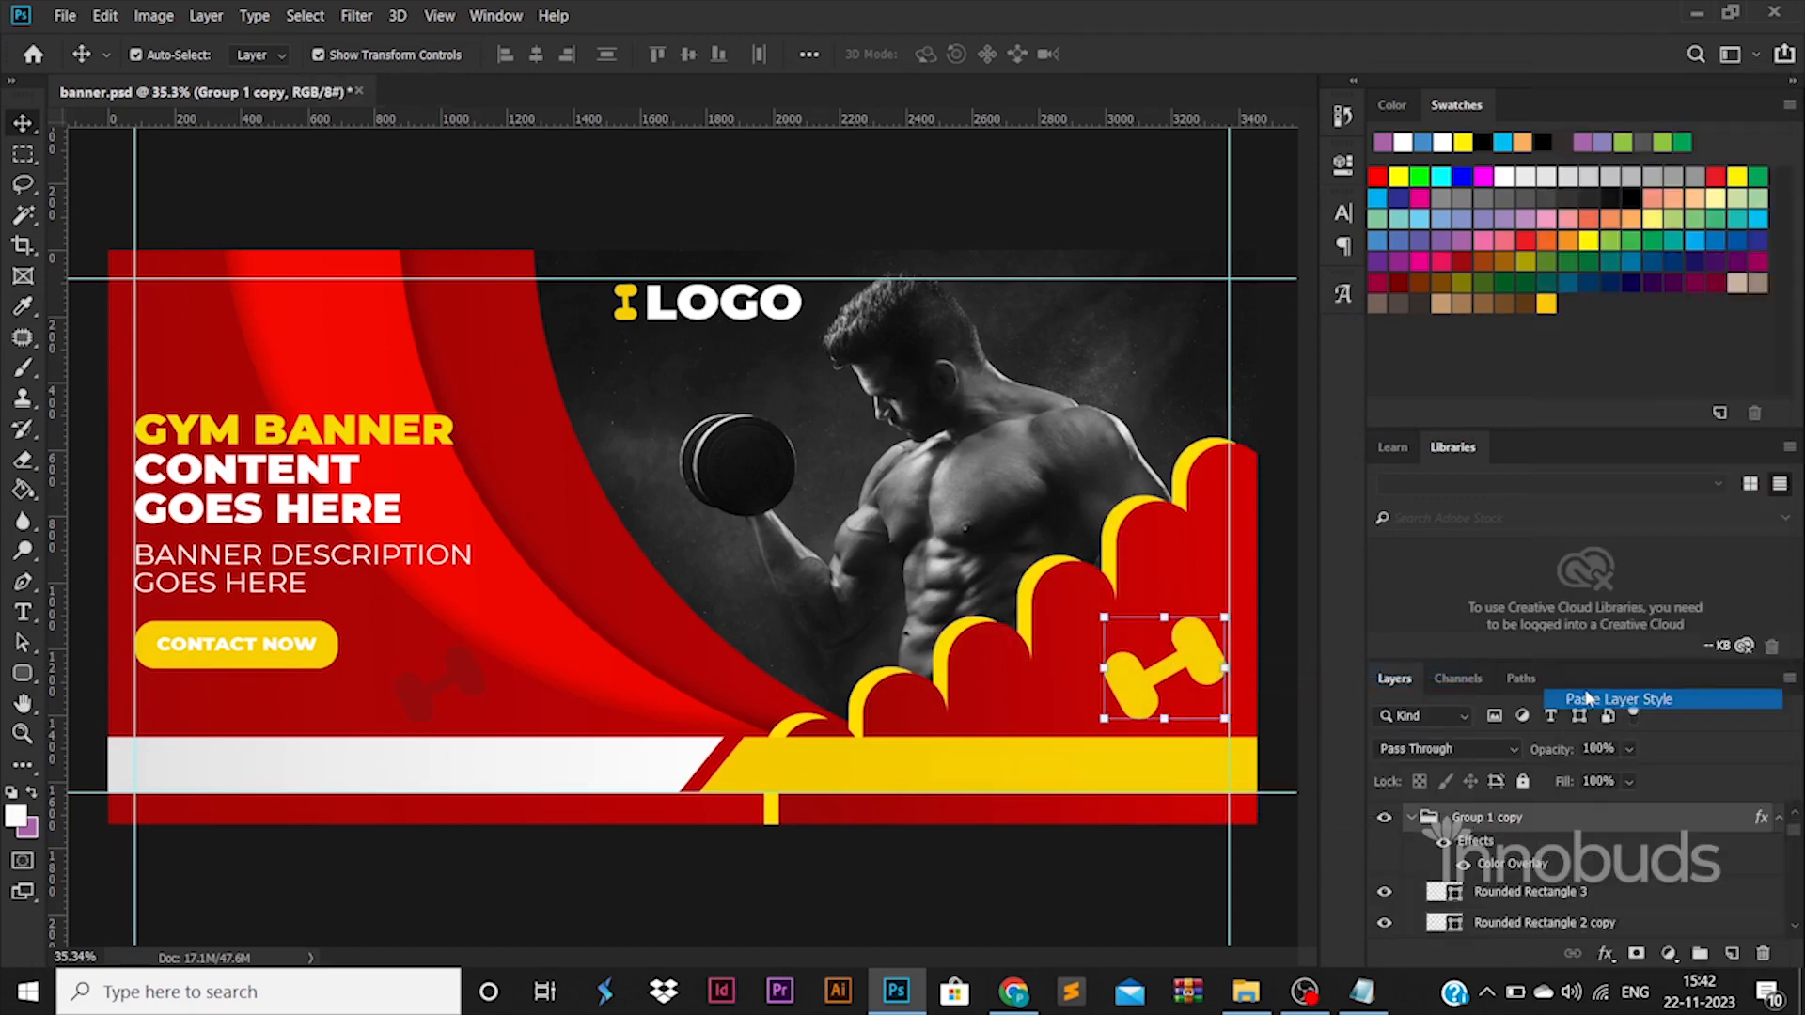
# Duplicate the large staircase dumbbell, scale the copy down and place it near the foot of the third-lowest stair.
pyautogui.hotkey('ctrl', 'alt', 't')
pyautogui.moveTo(1199, 663); pyautogui.dragTo(1029, 705)
pyautogui.press('Return')
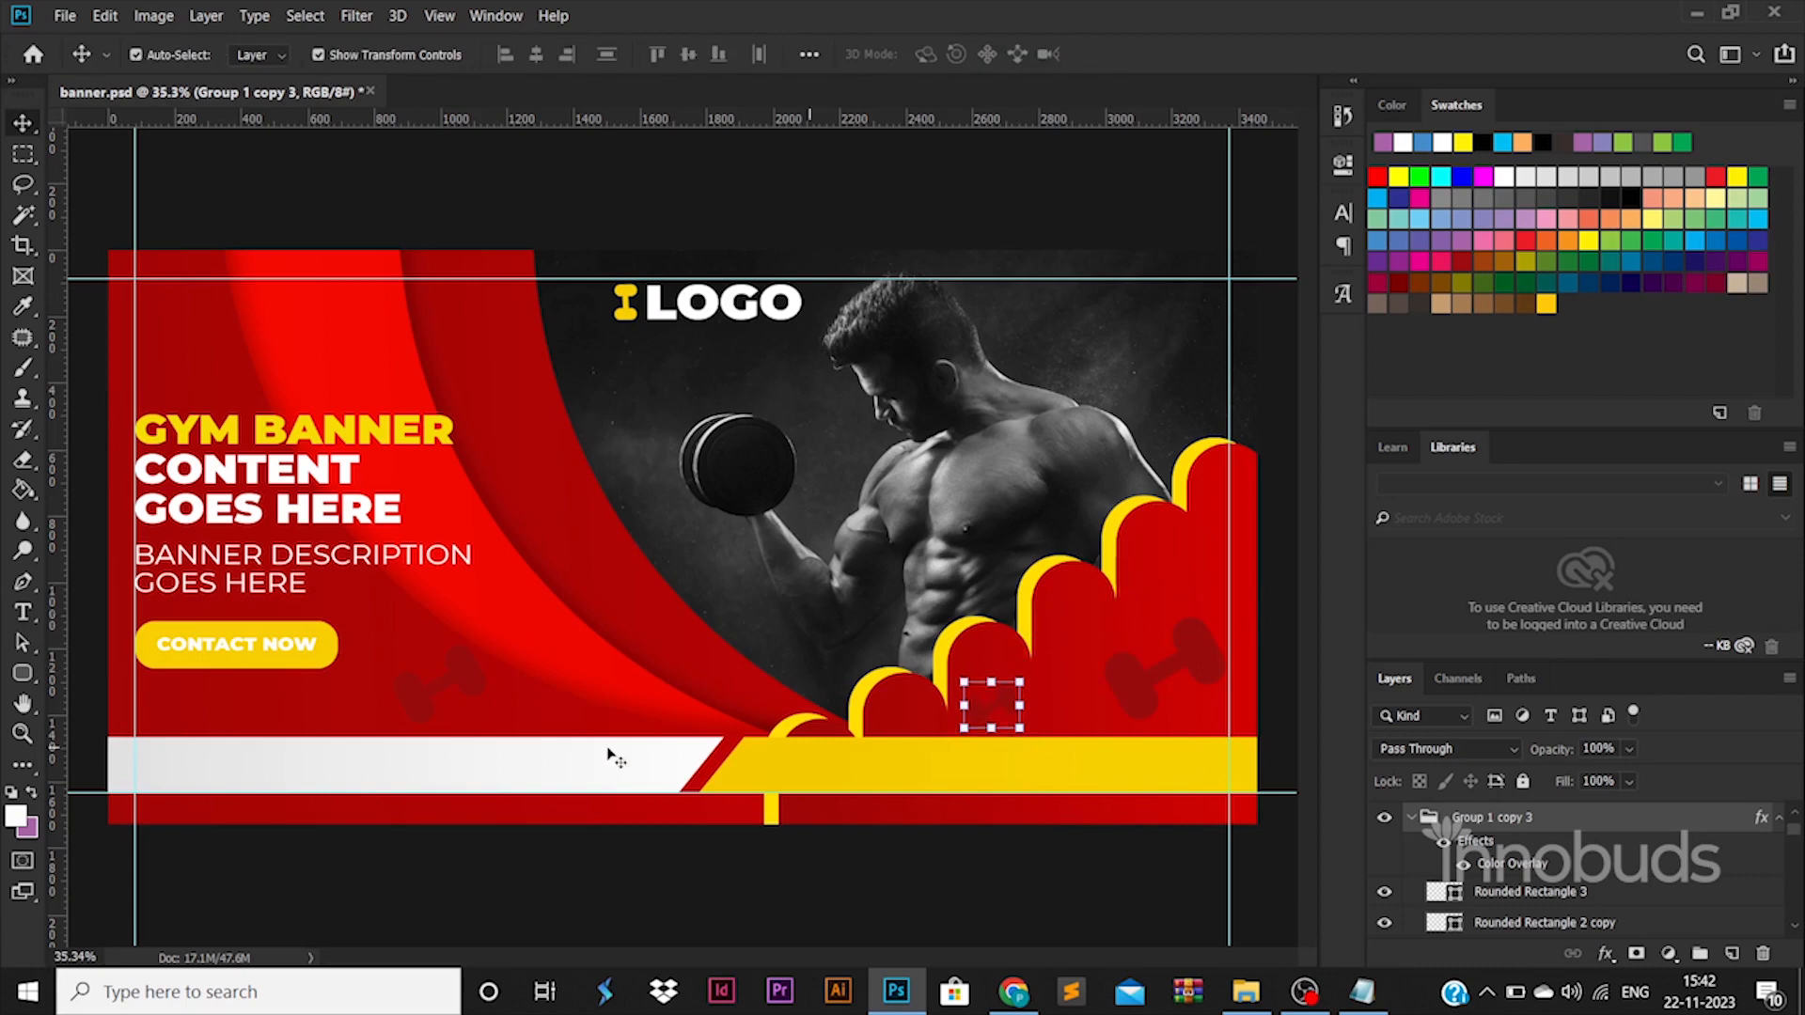
pyautogui.click(940, 860)
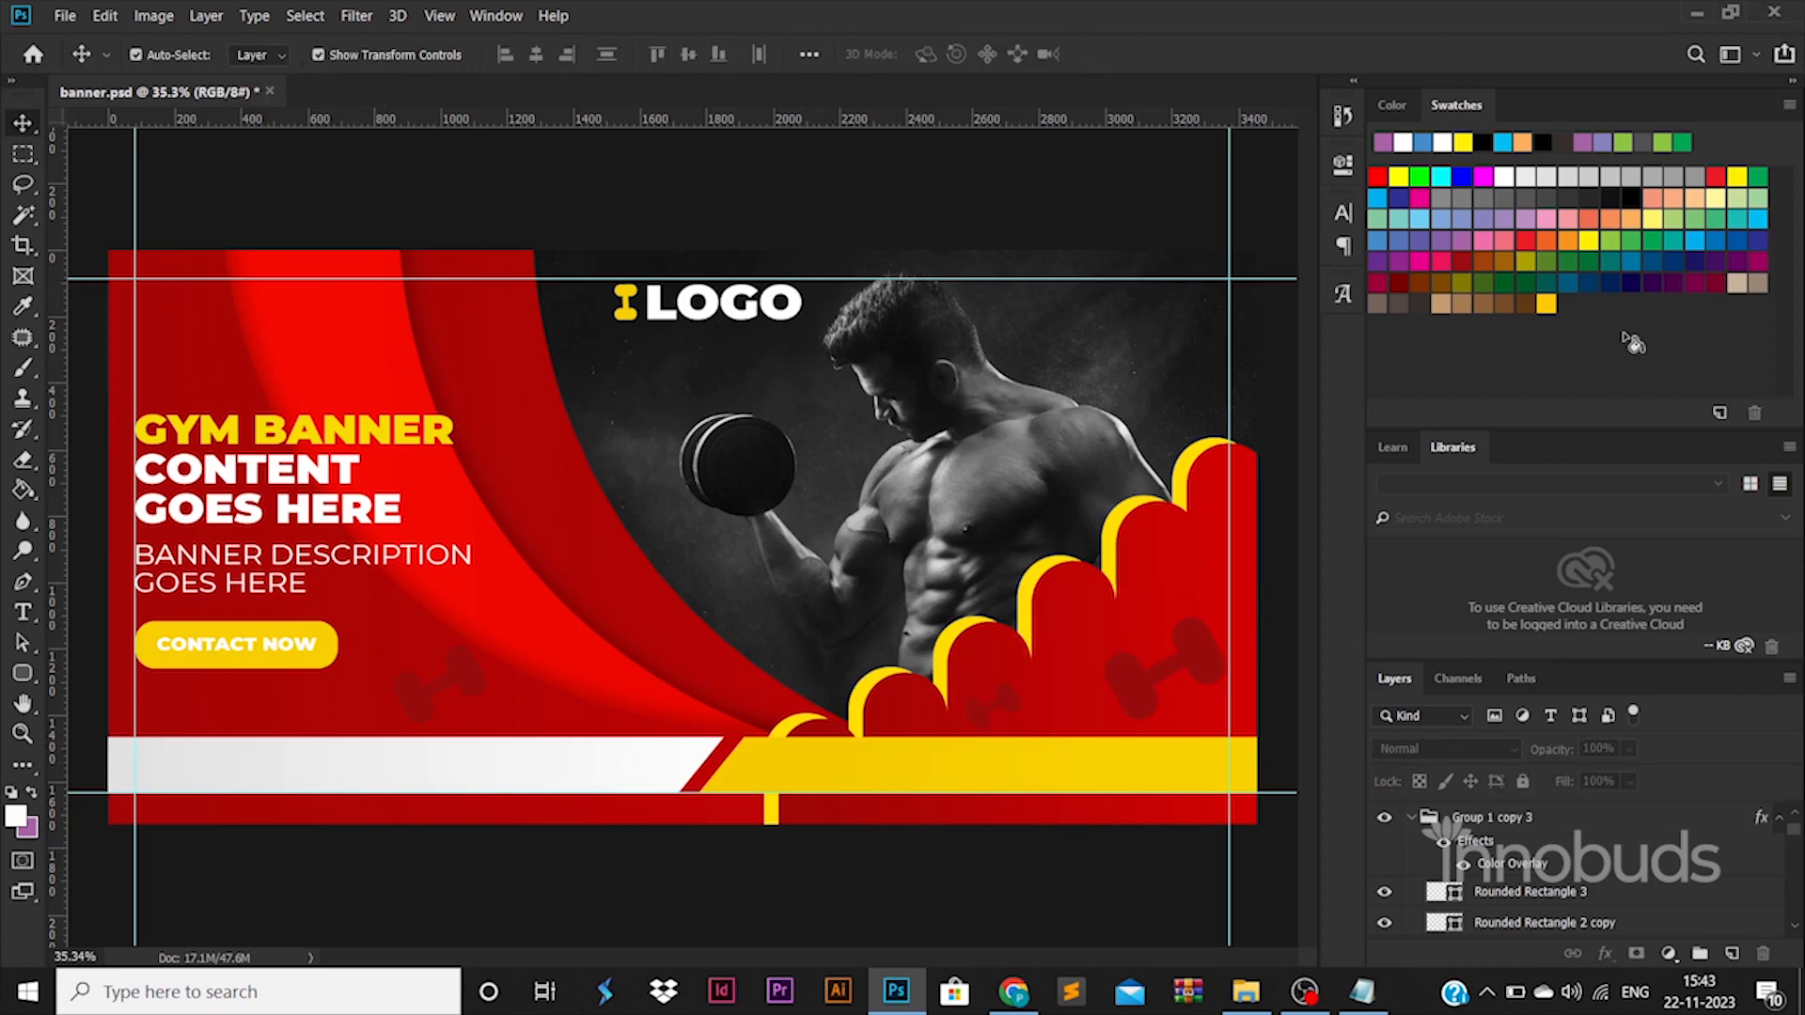
# Switch to File Explorer, open the ICONS folder and bring email (2).png and globe.png into the Photoshop banner.
pyautogui.moveTo(1245, 992)
pyautogui.moveTo(1239, 956)
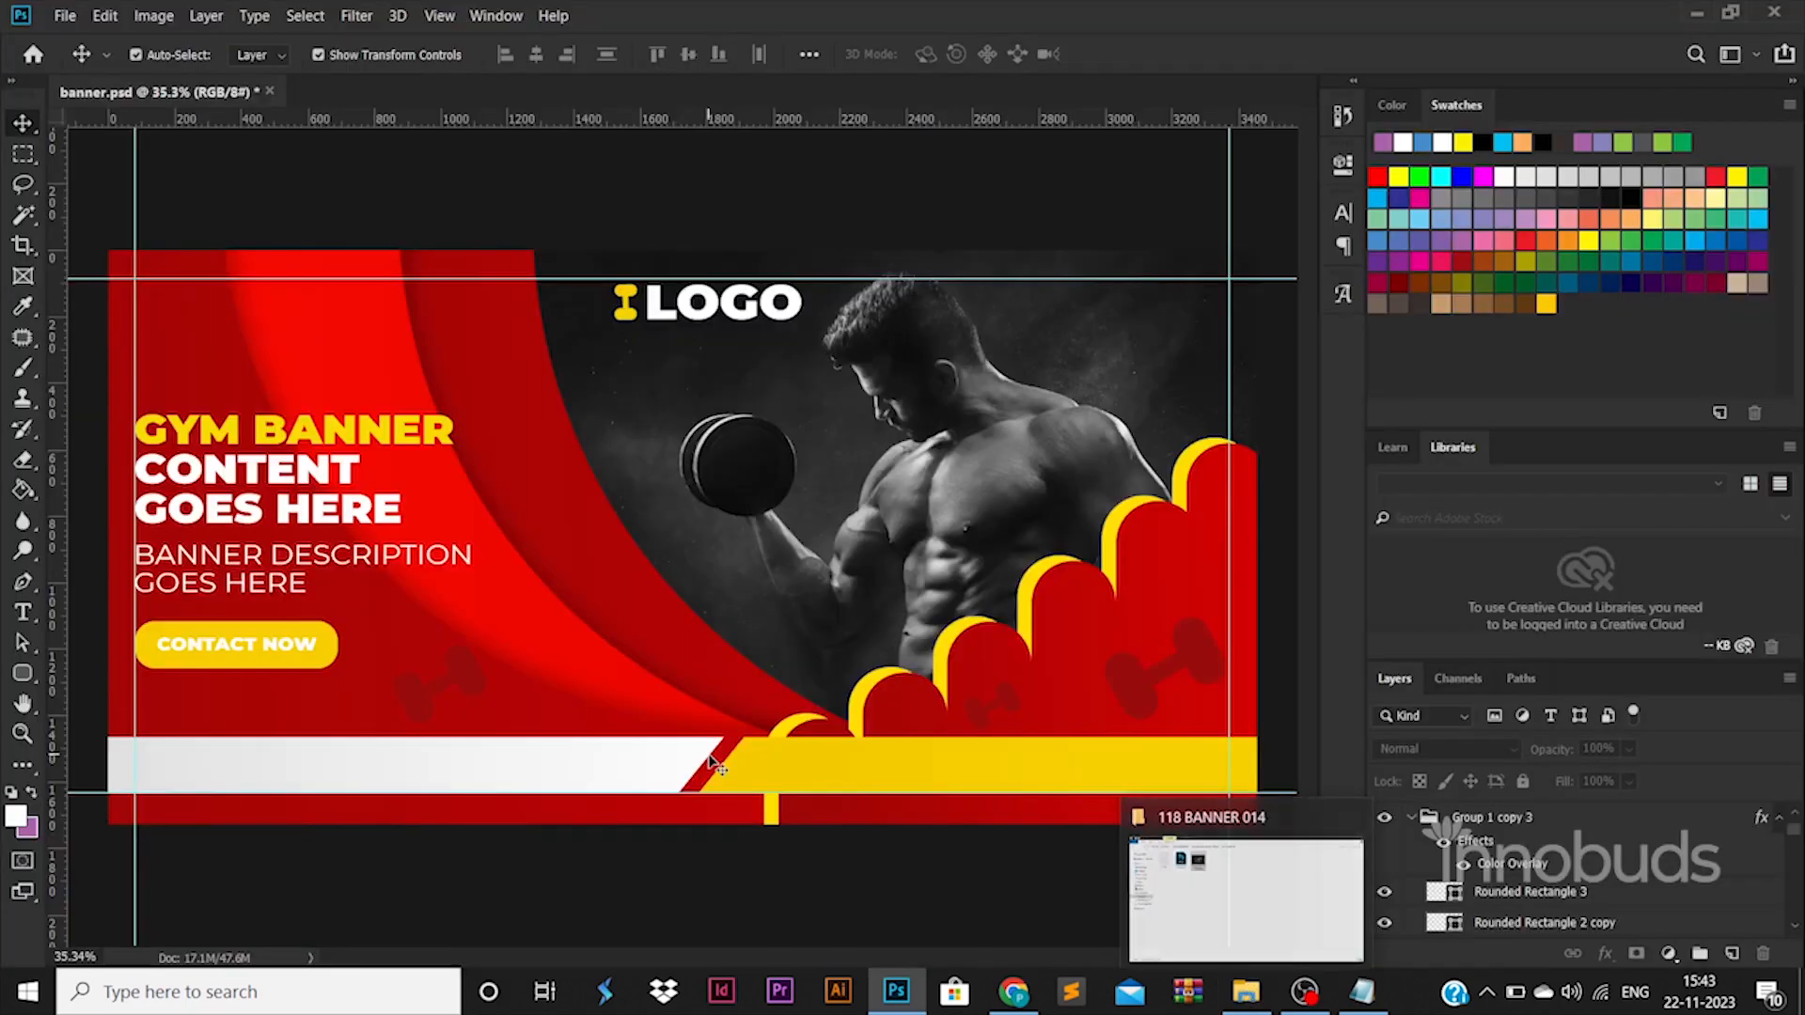
pyautogui.click(1245, 992)
pyautogui.click(618, 90)
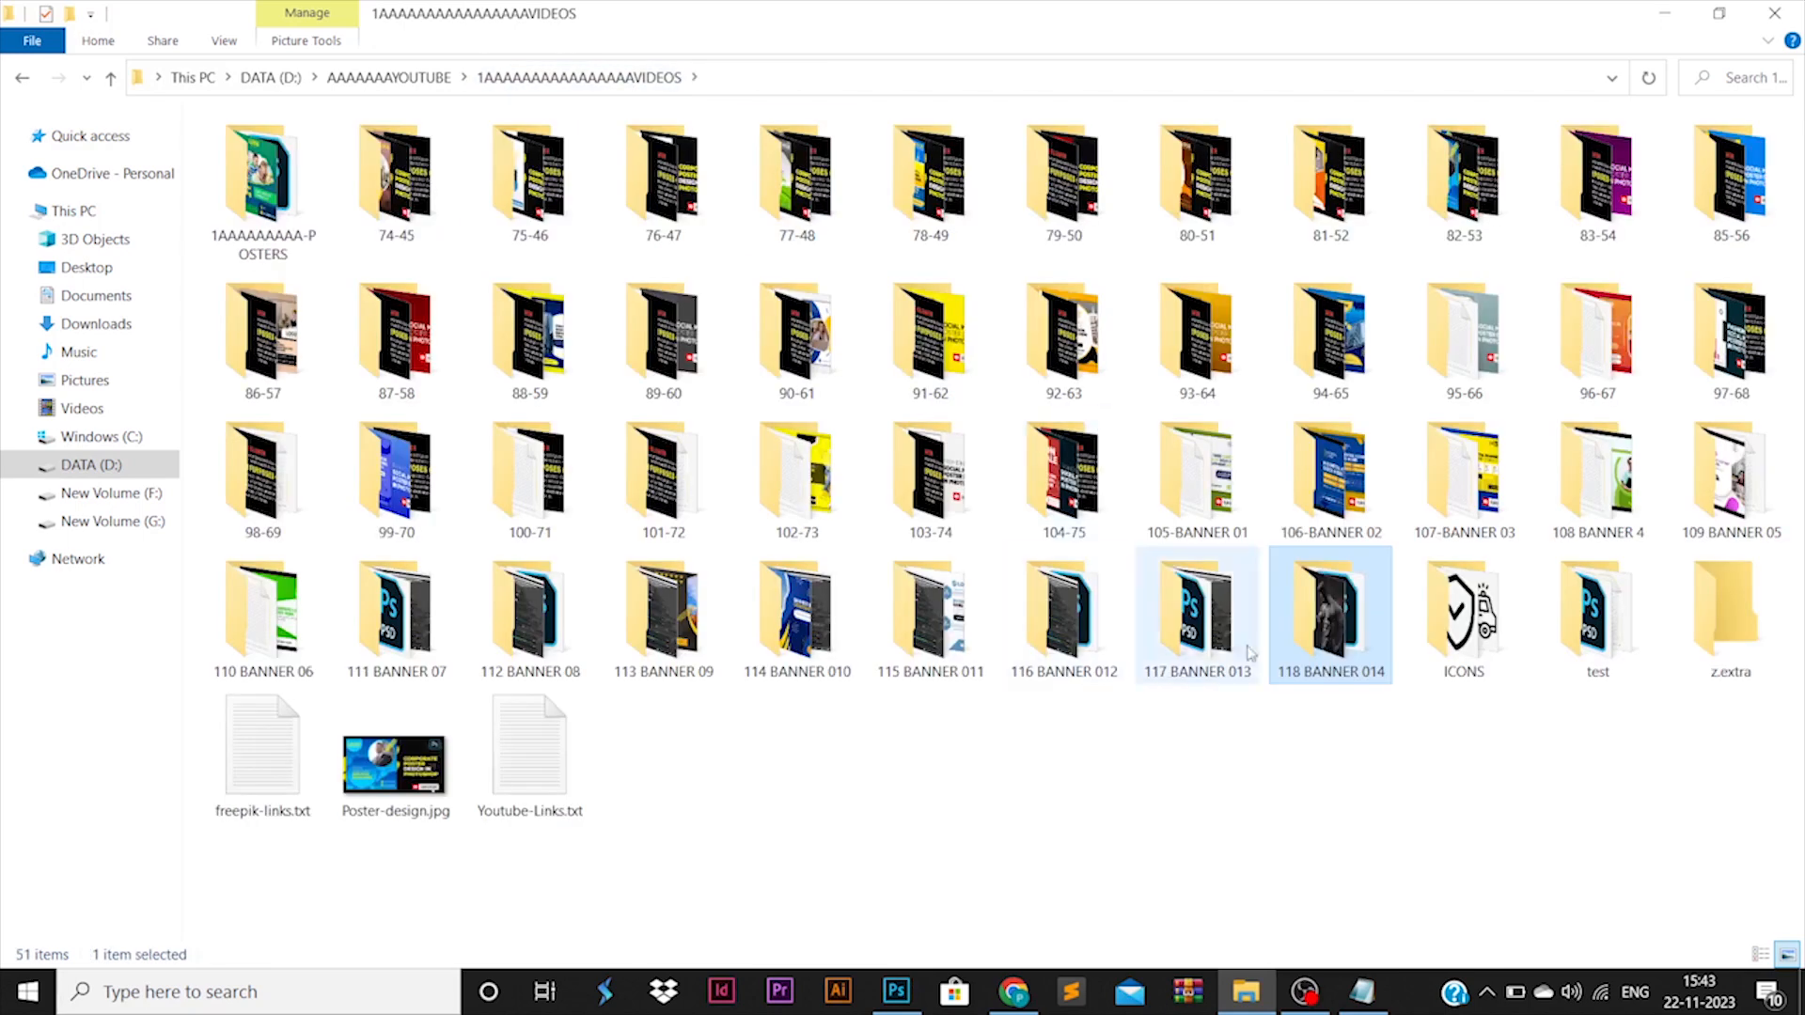
pyautogui.doubleClick(1466, 616)
pyautogui.moveTo(399, 230); pyautogui.dragTo(600, 428)
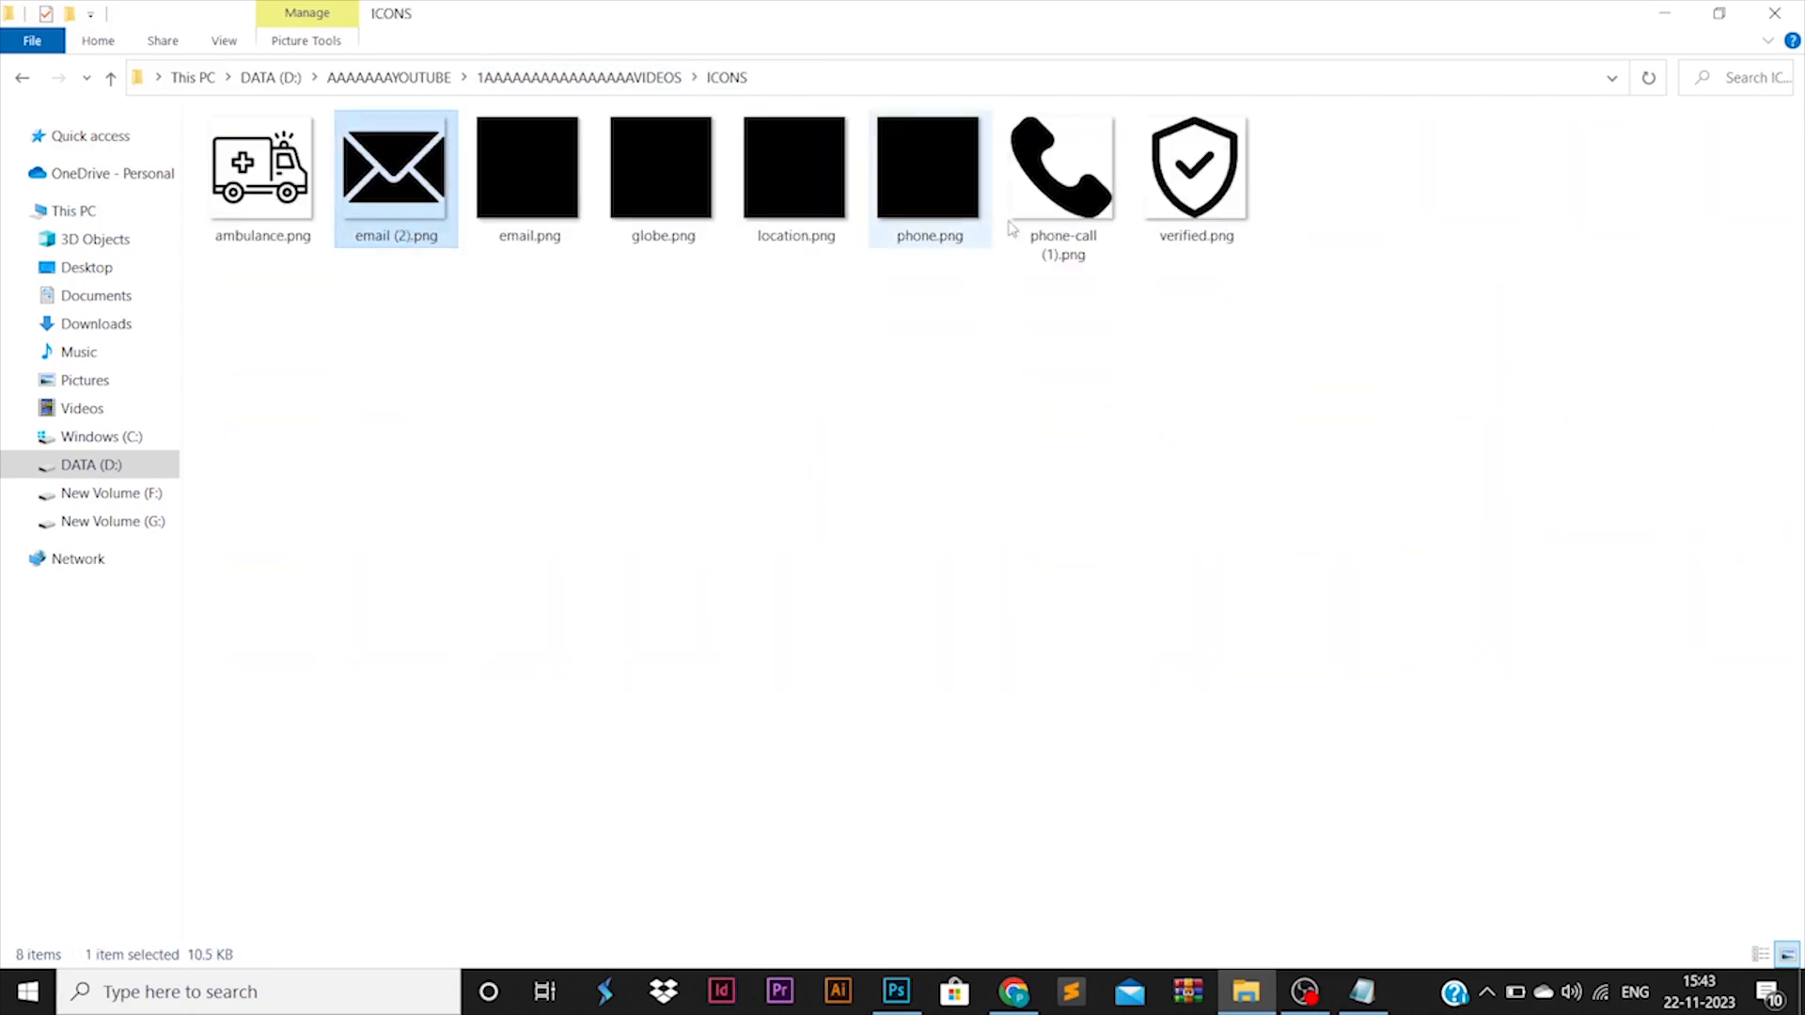
pyautogui.click(681, 226)
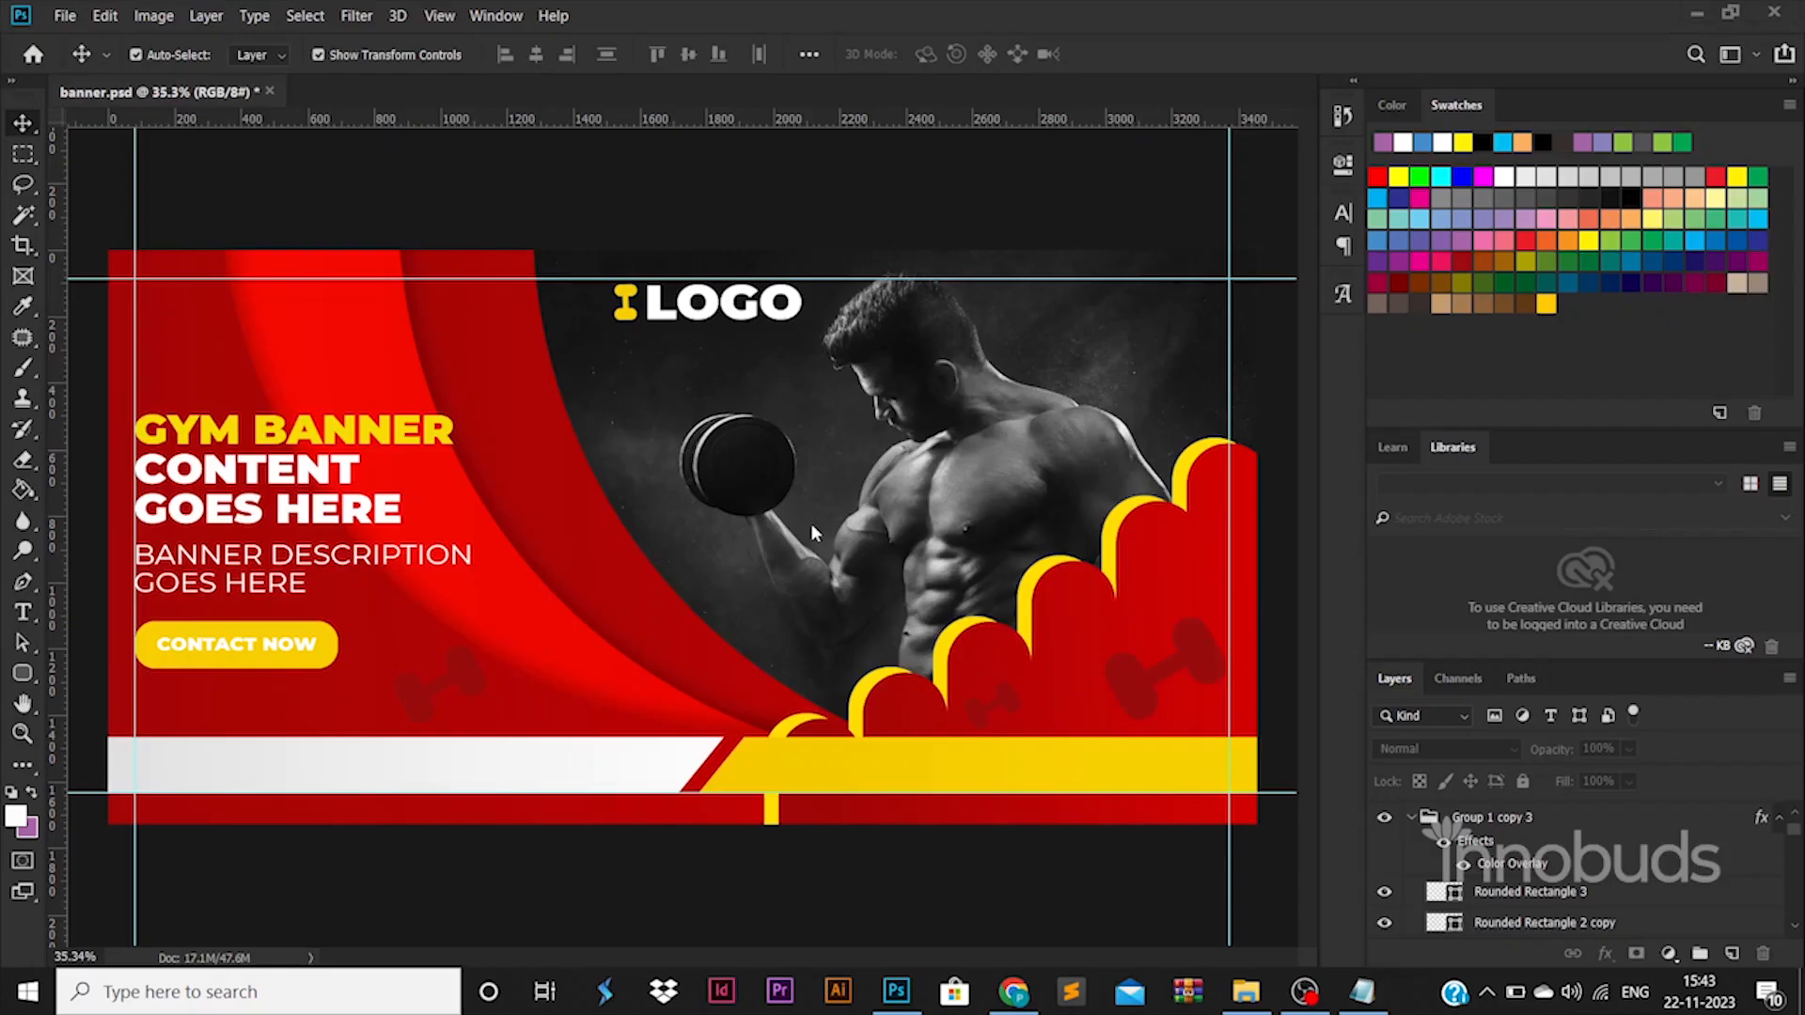
# Shrink the imported icons and position the envelope at the start of the white bar and the globe on the yellow bar.
pyautogui.moveTo(810, 523); pyautogui.dragTo(683, 536)
pyautogui.moveTo(753, 466); pyautogui.dragTo(700, 544)
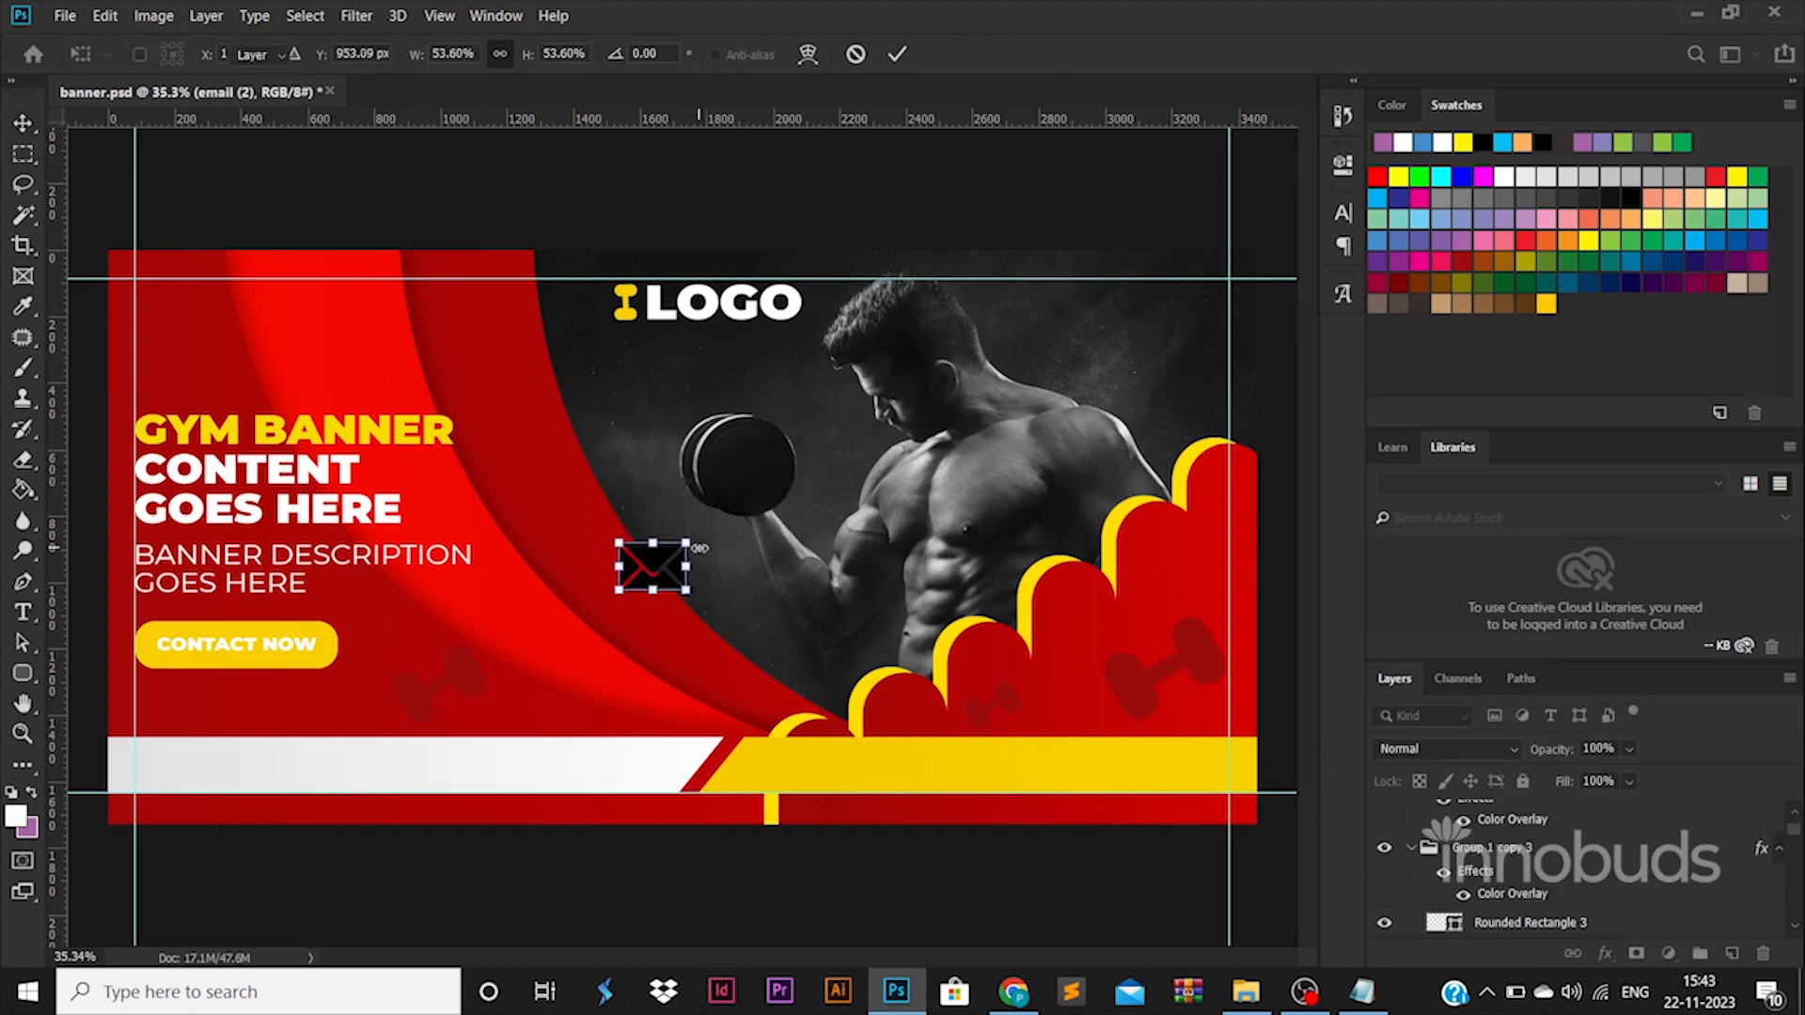
pyautogui.press('Return')
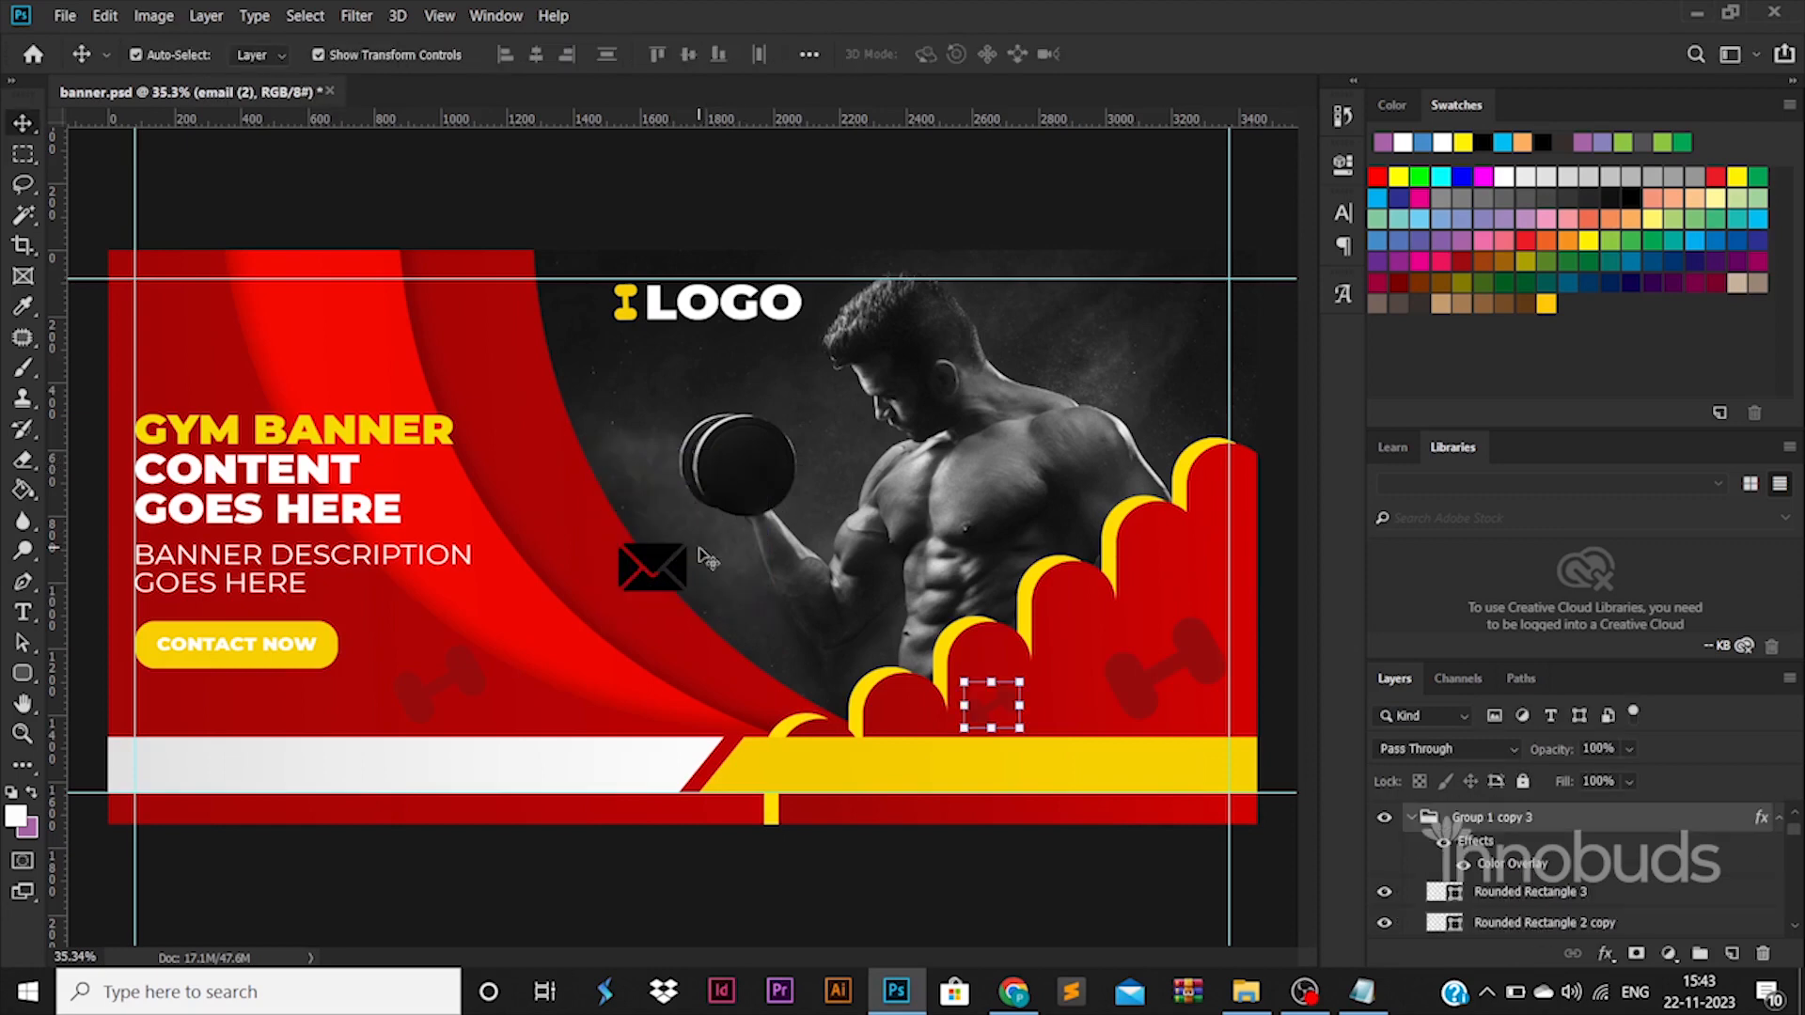
pyautogui.click(987, 705)
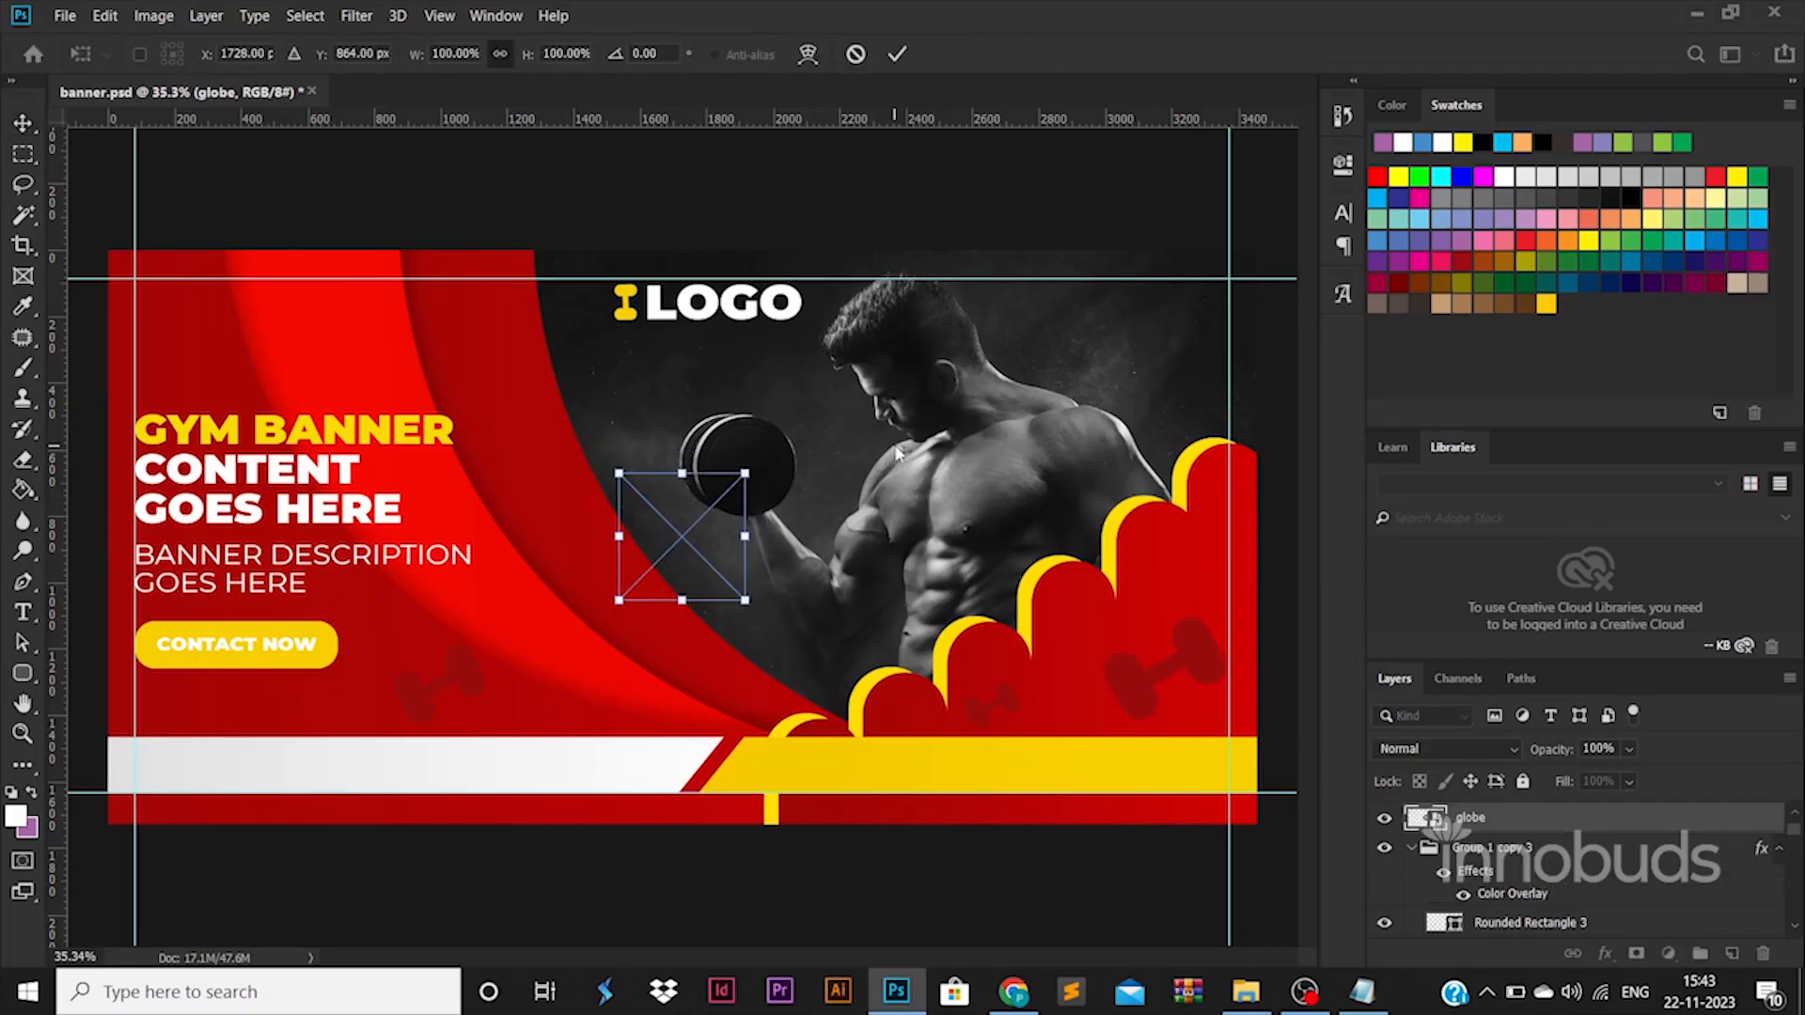
pyautogui.press('Return')
pyautogui.keyDown('shift'); pyautogui.click(1473, 853); pyautogui.keyUp('shift')
pyautogui.moveTo(766, 453); pyautogui.dragTo(636, 583)
pyautogui.moveTo(122, 759); pyautogui.dragTo(1043, 764)
pyautogui.press('Return')
# Add a text line with the contact e-mail address on the white bar beside the envelope icon.
pyautogui.press('t')
pyautogui.click(269, 790)
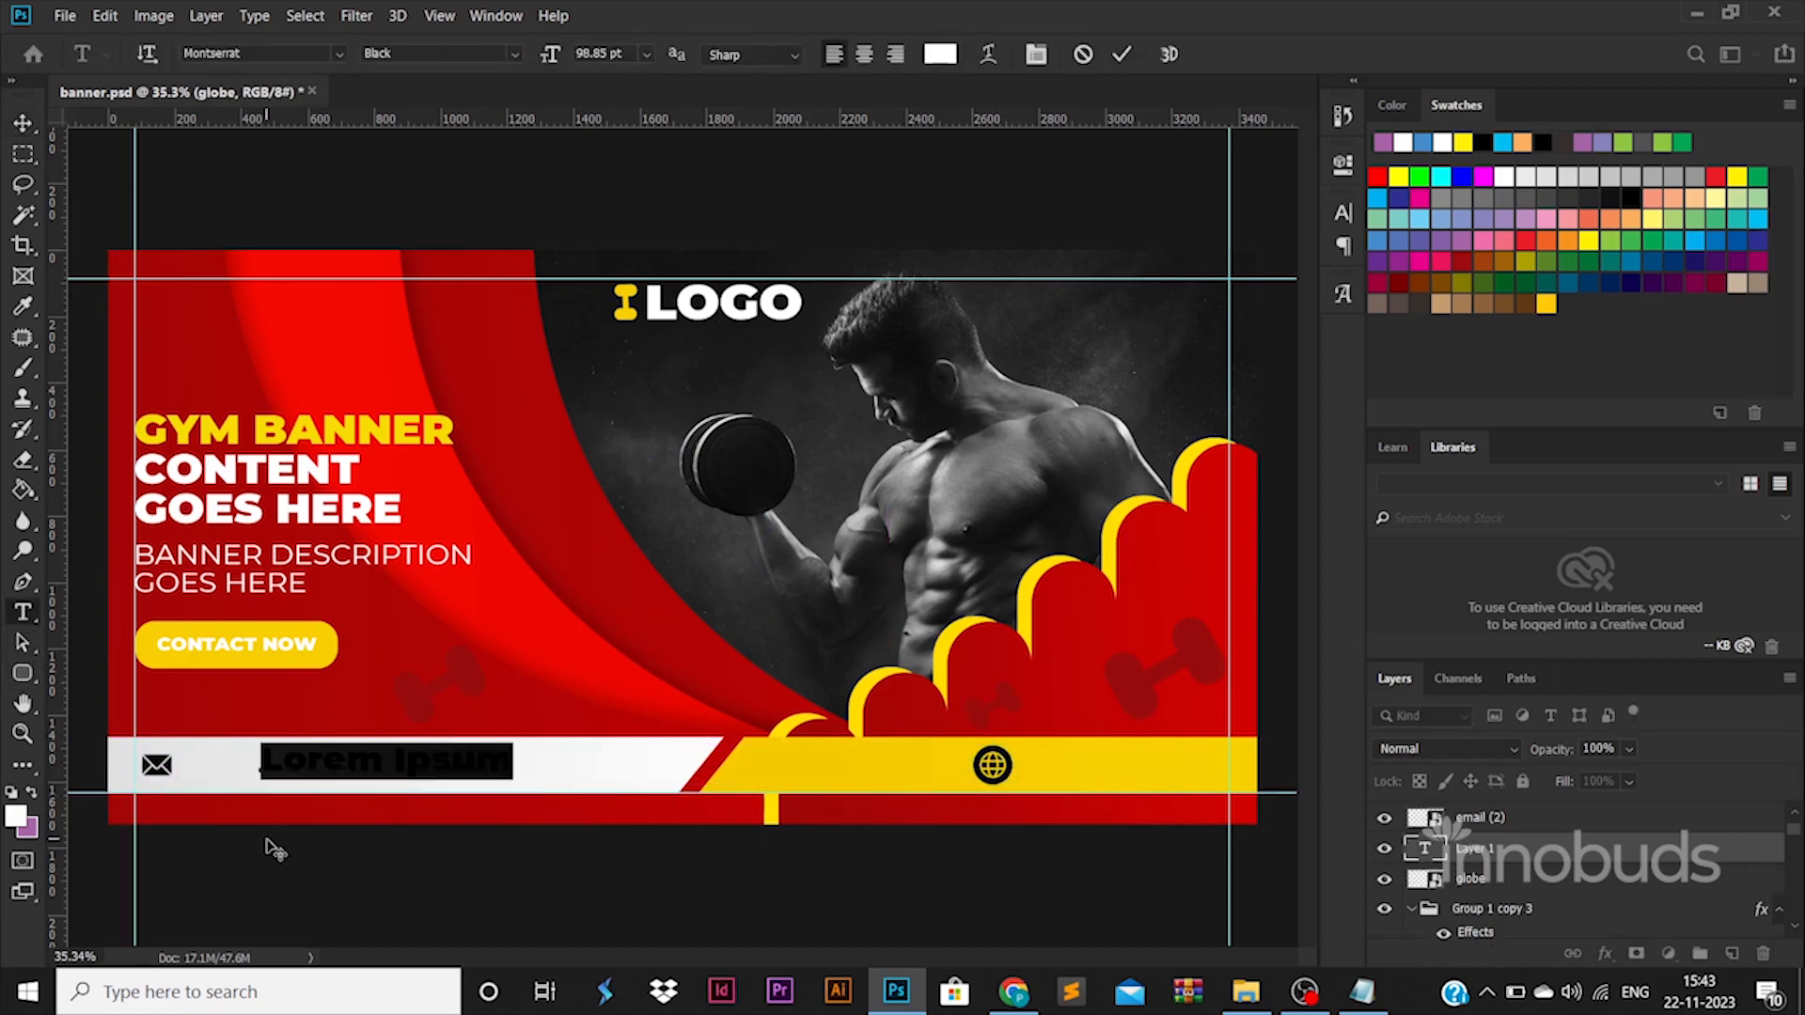
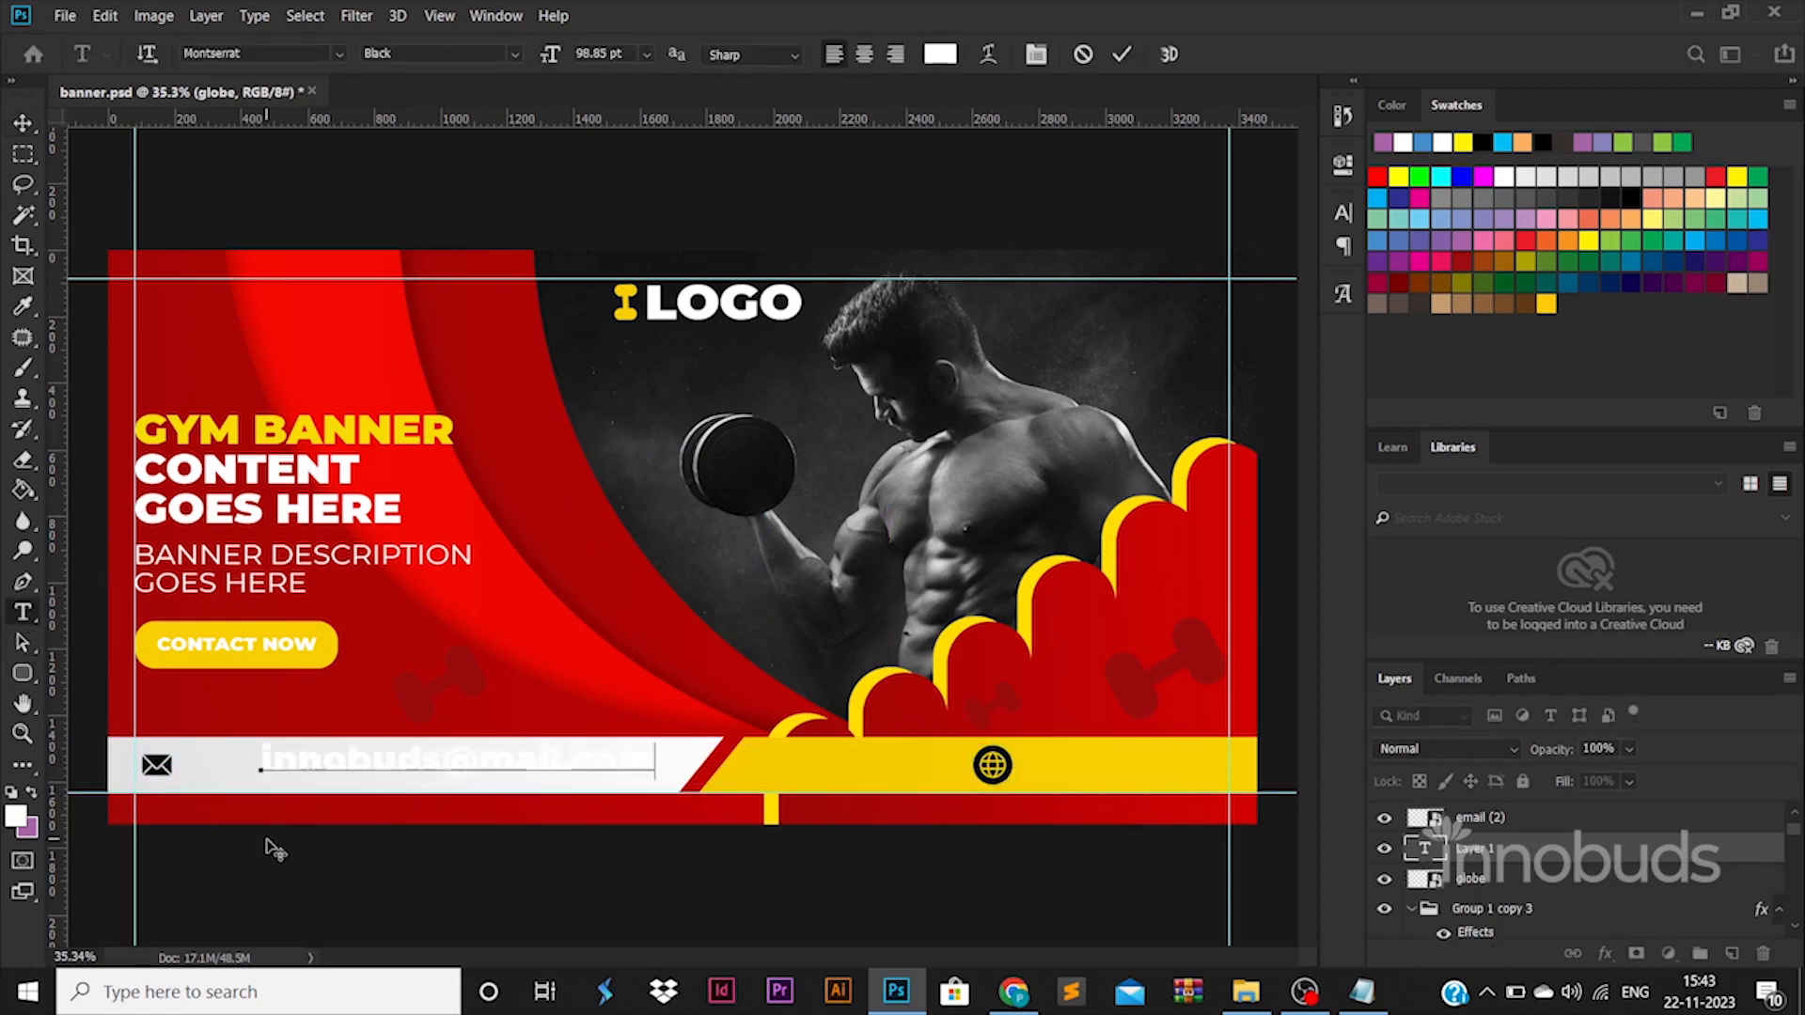
# Format the e-mail text in Montserrat Regular with a black fill.
pyautogui.hotkey('ctrl', 'a')
pyautogui.click(514, 54)
pyautogui.click(414, 184)
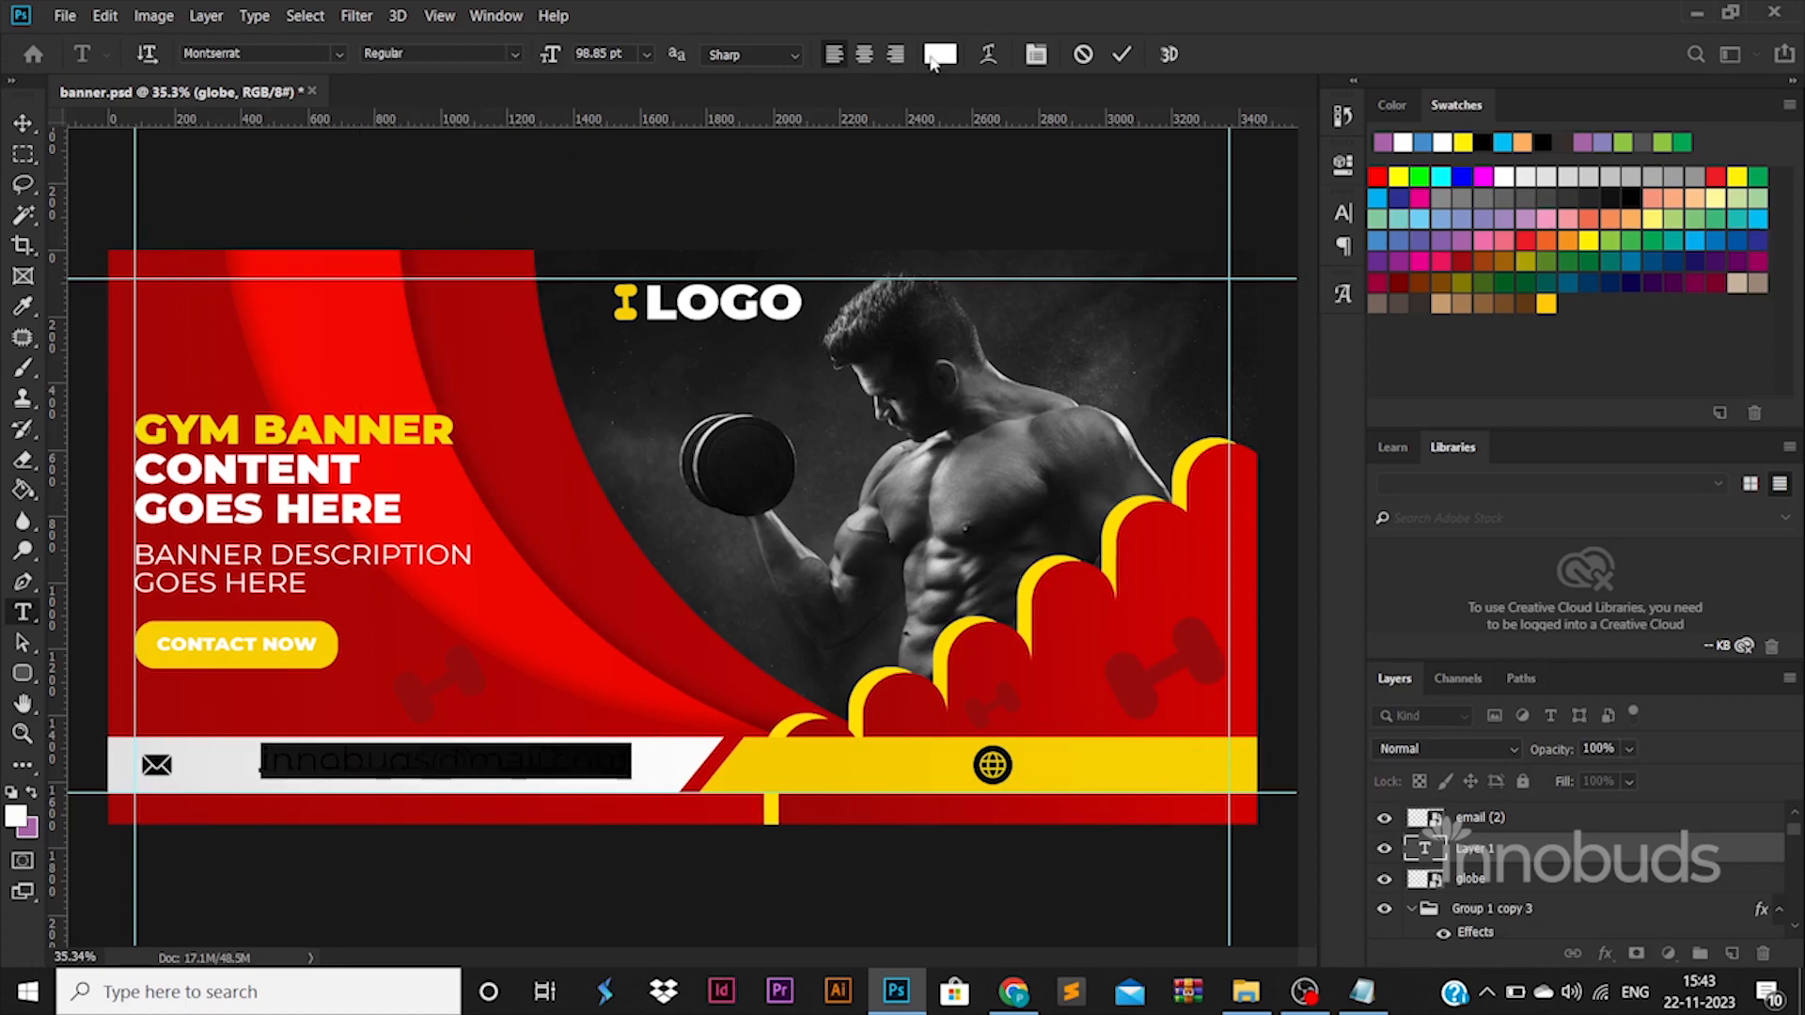
pyautogui.click(931, 58)
pyautogui.moveTo(1288, 526); pyautogui.dragTo(985, 908)
pyautogui.click(1666, 437)
pyautogui.click(23, 124)
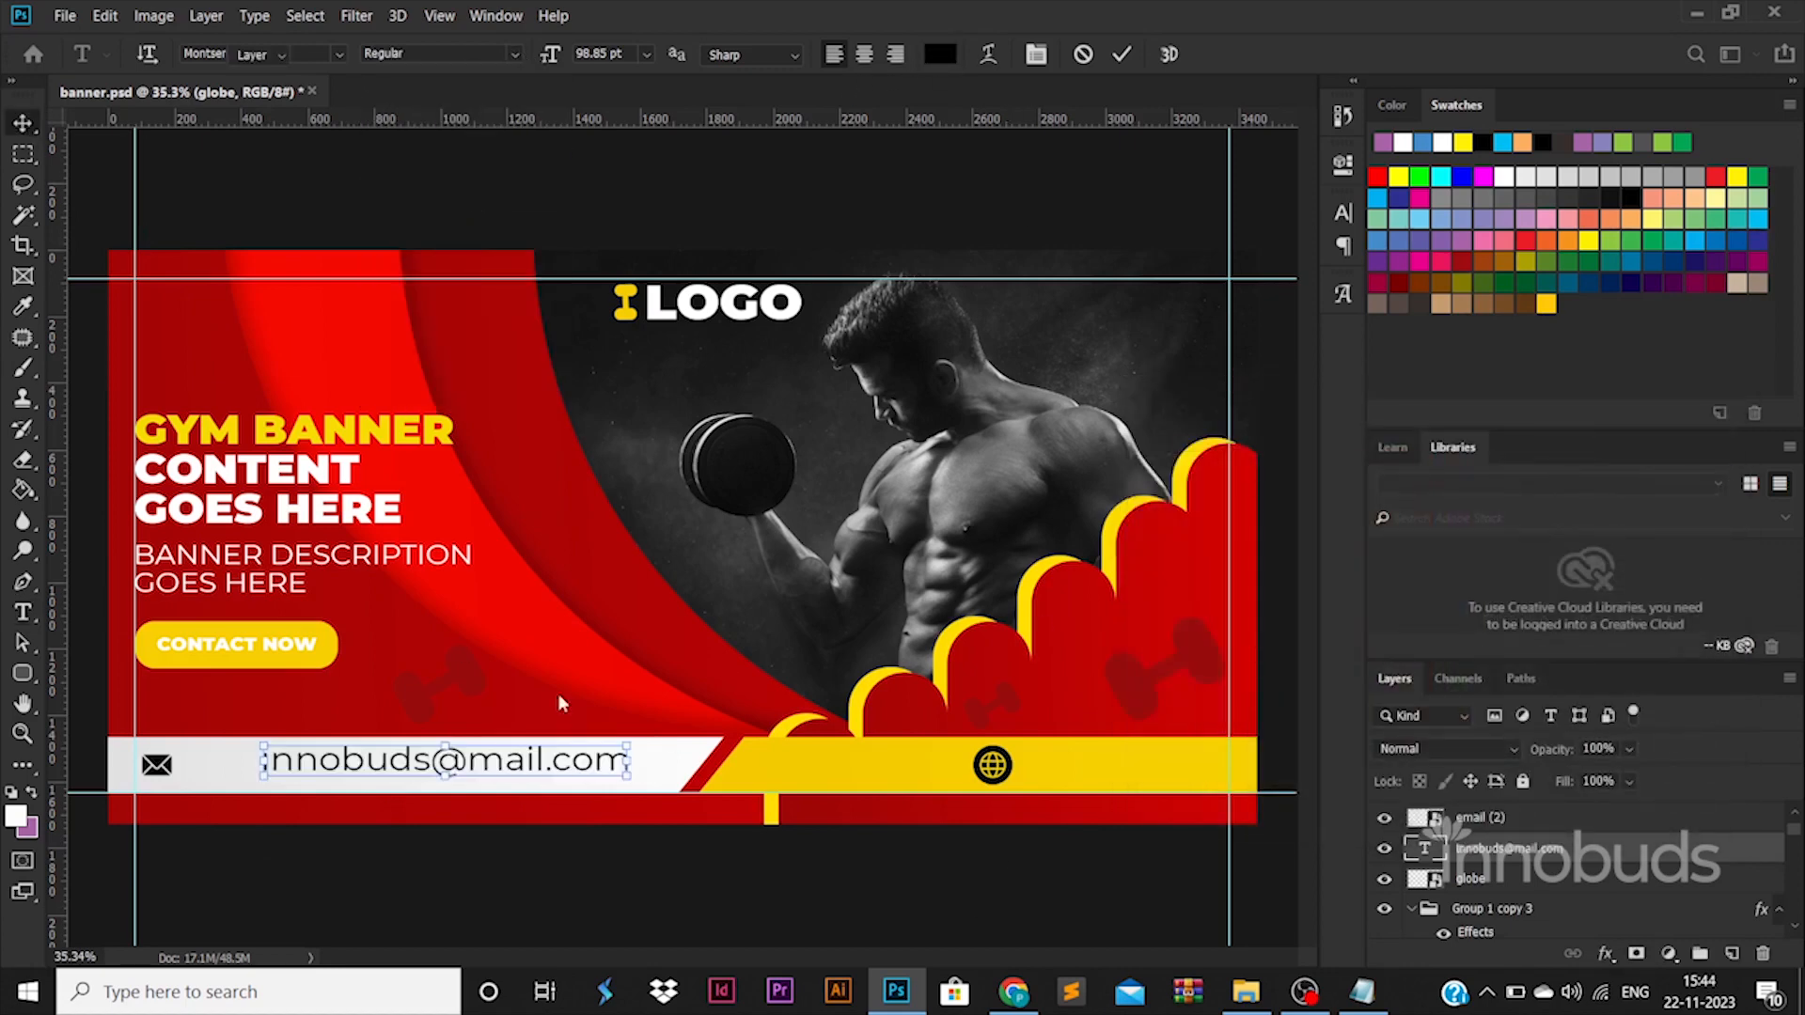
# Scale the e-mail text to 48.93 pt, place it beside the envelope icon and put a copy beside the globe icon.
pyautogui.moveTo(627, 746); pyautogui.dragTo(1139, 773)
pyautogui.press('Return')
pyautogui.press('Down')
pyautogui.press('Down')
pyautogui.press('Down')
pyautogui.press('Down')
pyautogui.press('Down')
pyautogui.press('Down')
pyautogui.click(340, 852)
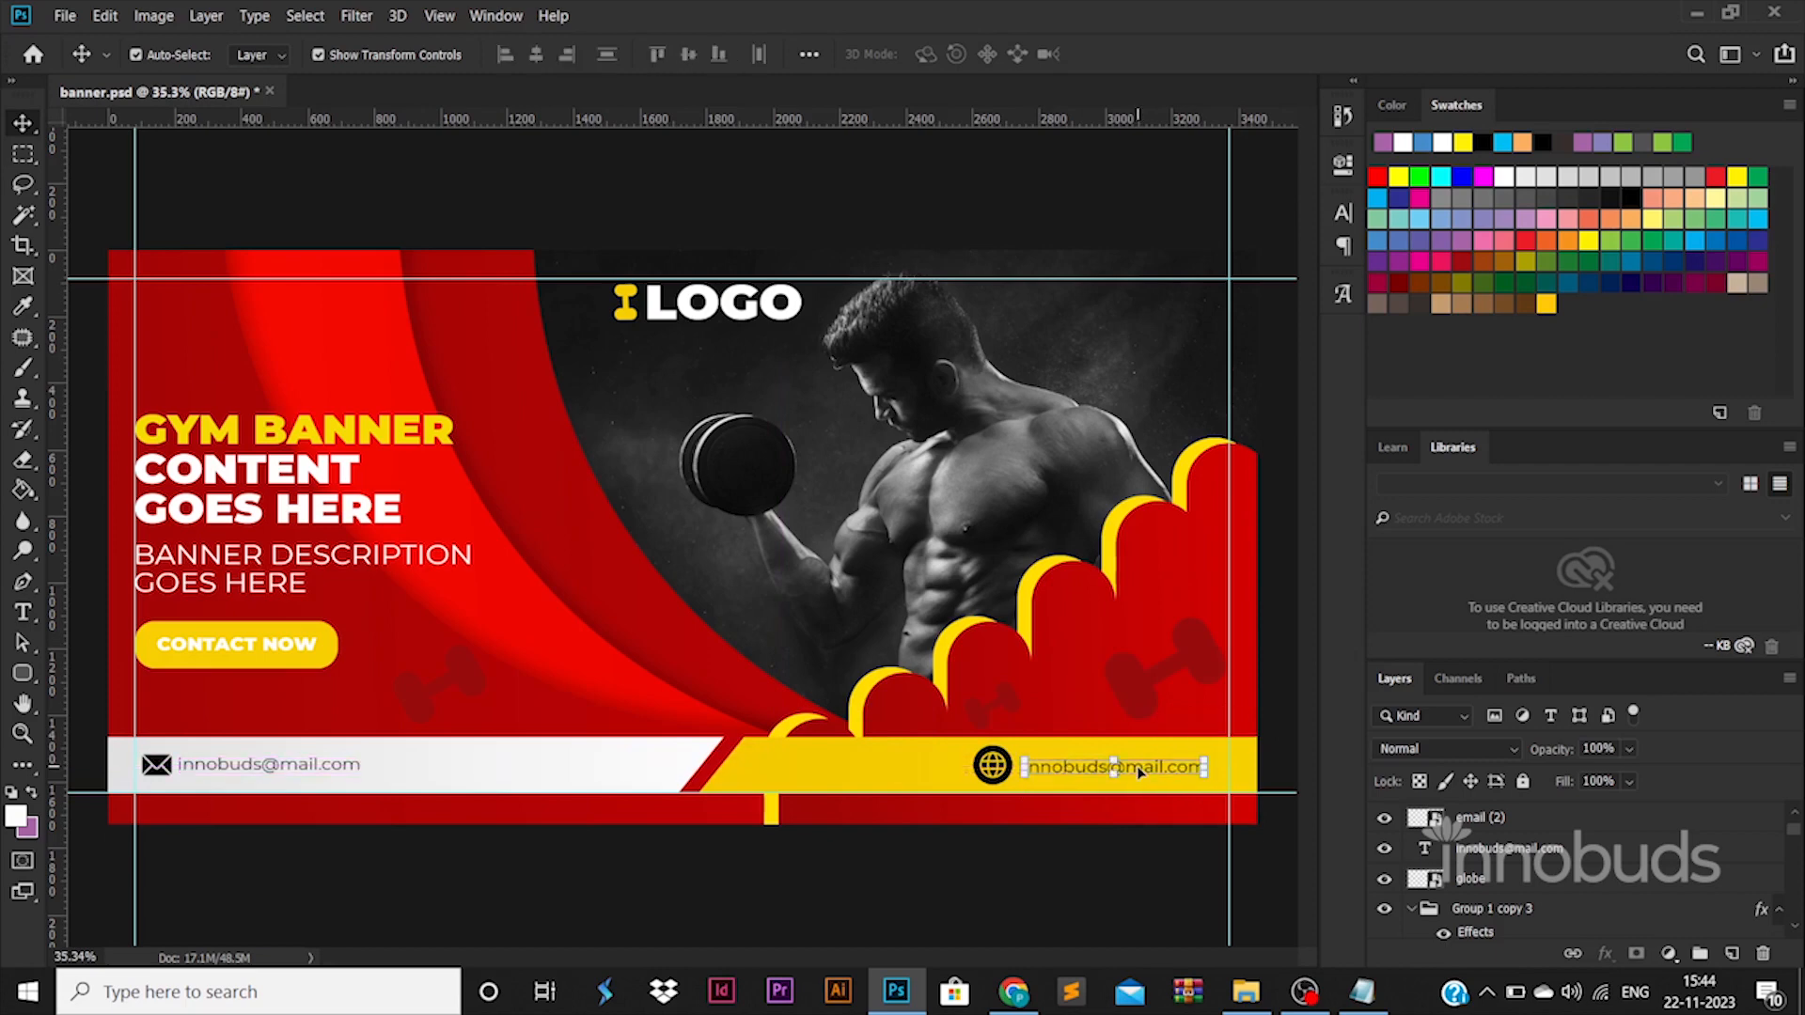
pyautogui.doubleClick(1139, 772)
pyautogui.write('www.websi')
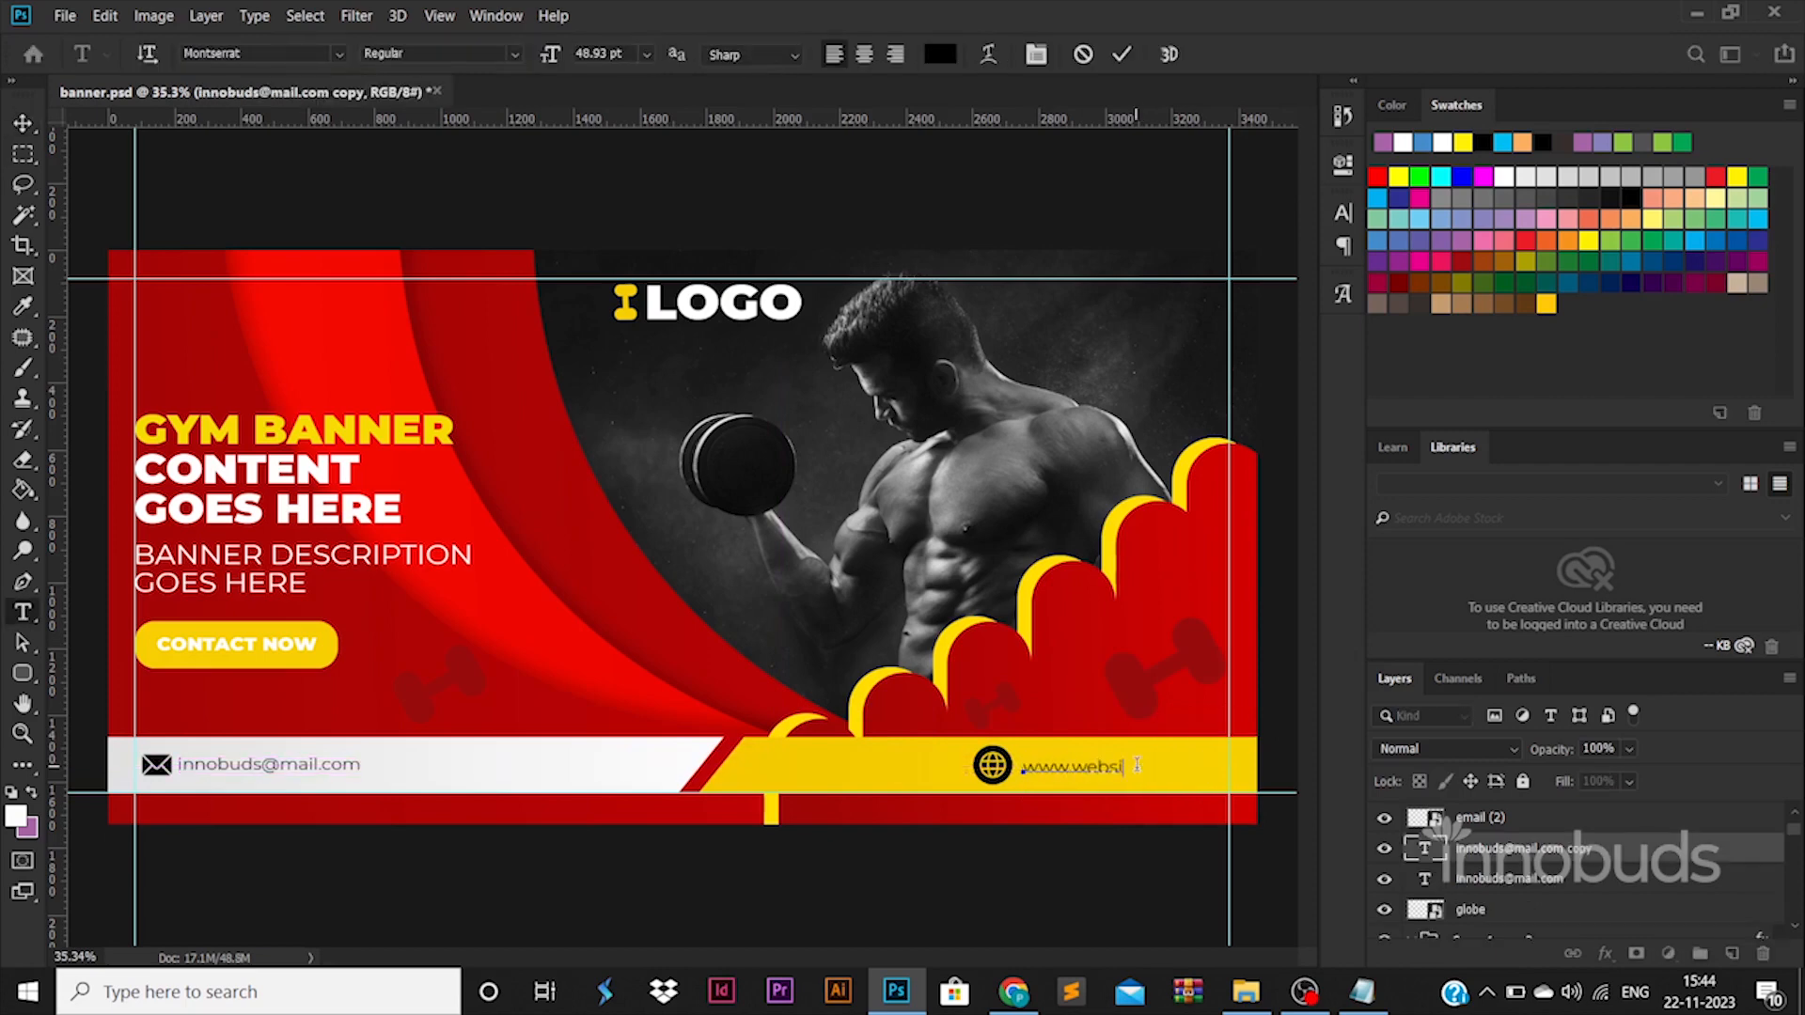
pyautogui.hotkey('ctrl', 'Return')
# Move the globe icon and website text together to the right margin guide and align their vertical centers.
pyautogui.keyDown('ctrl'); pyautogui.click(1518, 914); pyautogui.keyUp('ctrl')
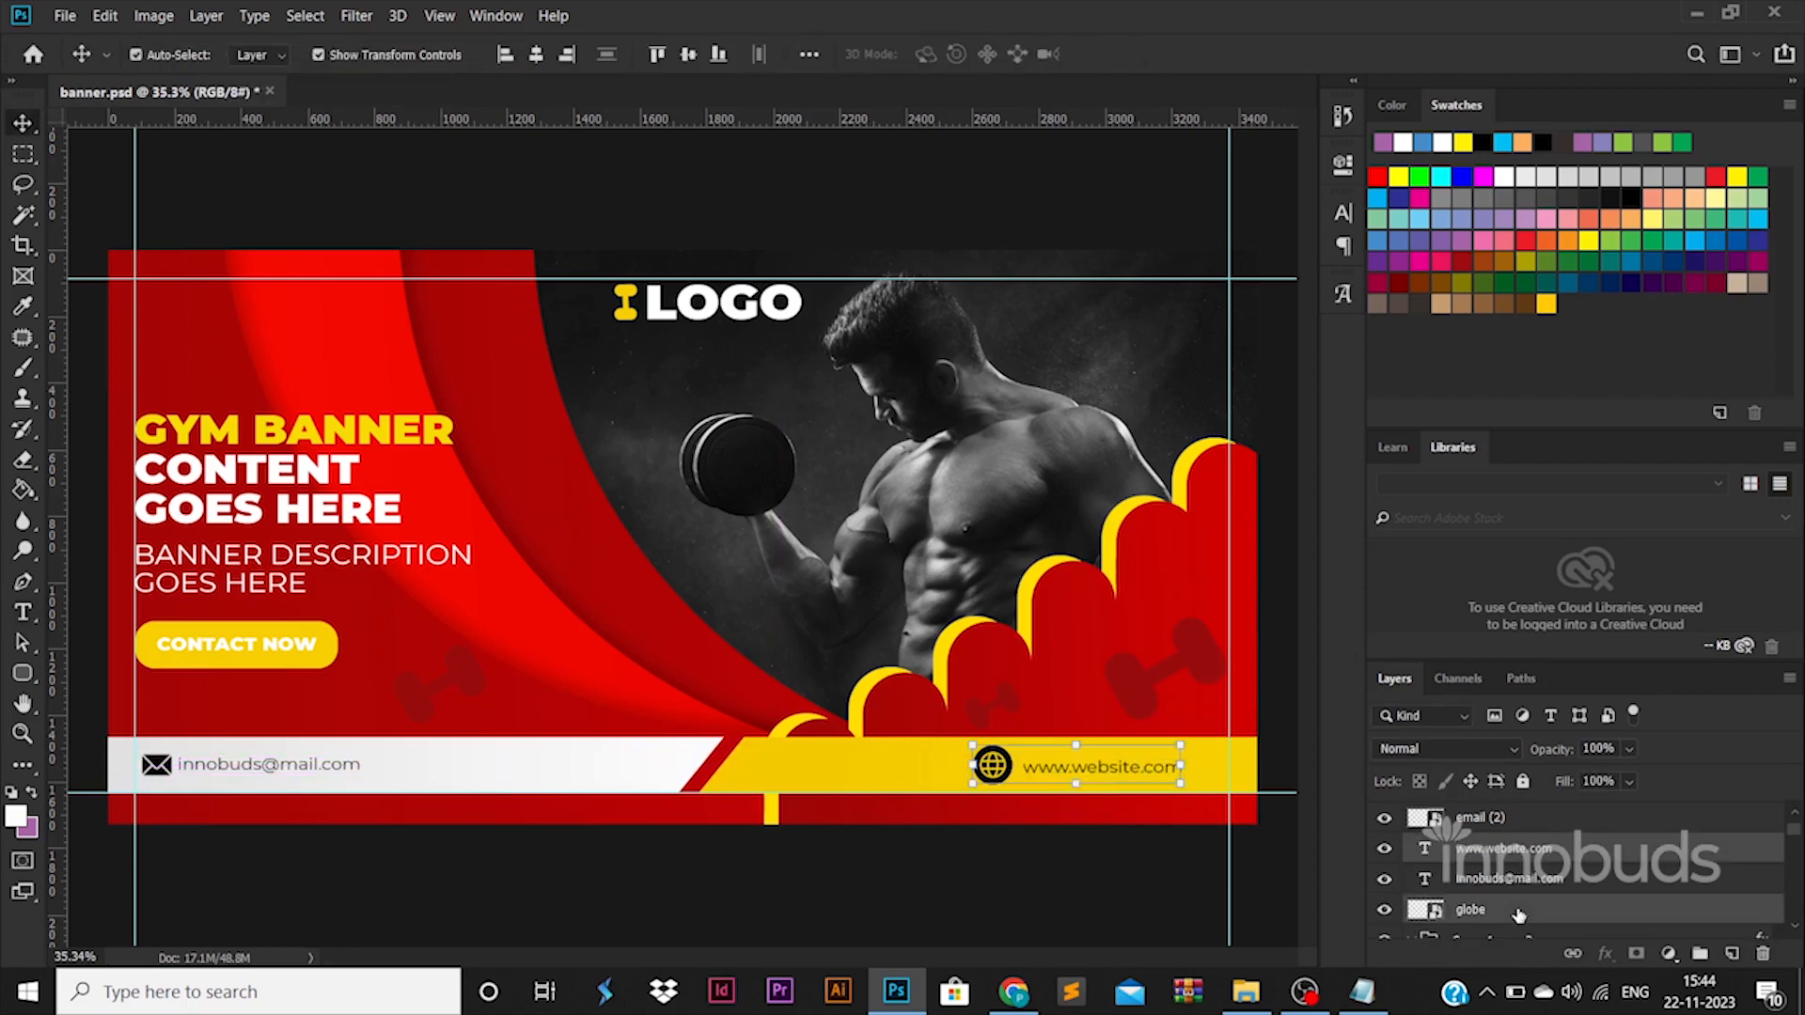
pyautogui.moveTo(1090, 772); pyautogui.dragTo(1139, 773)
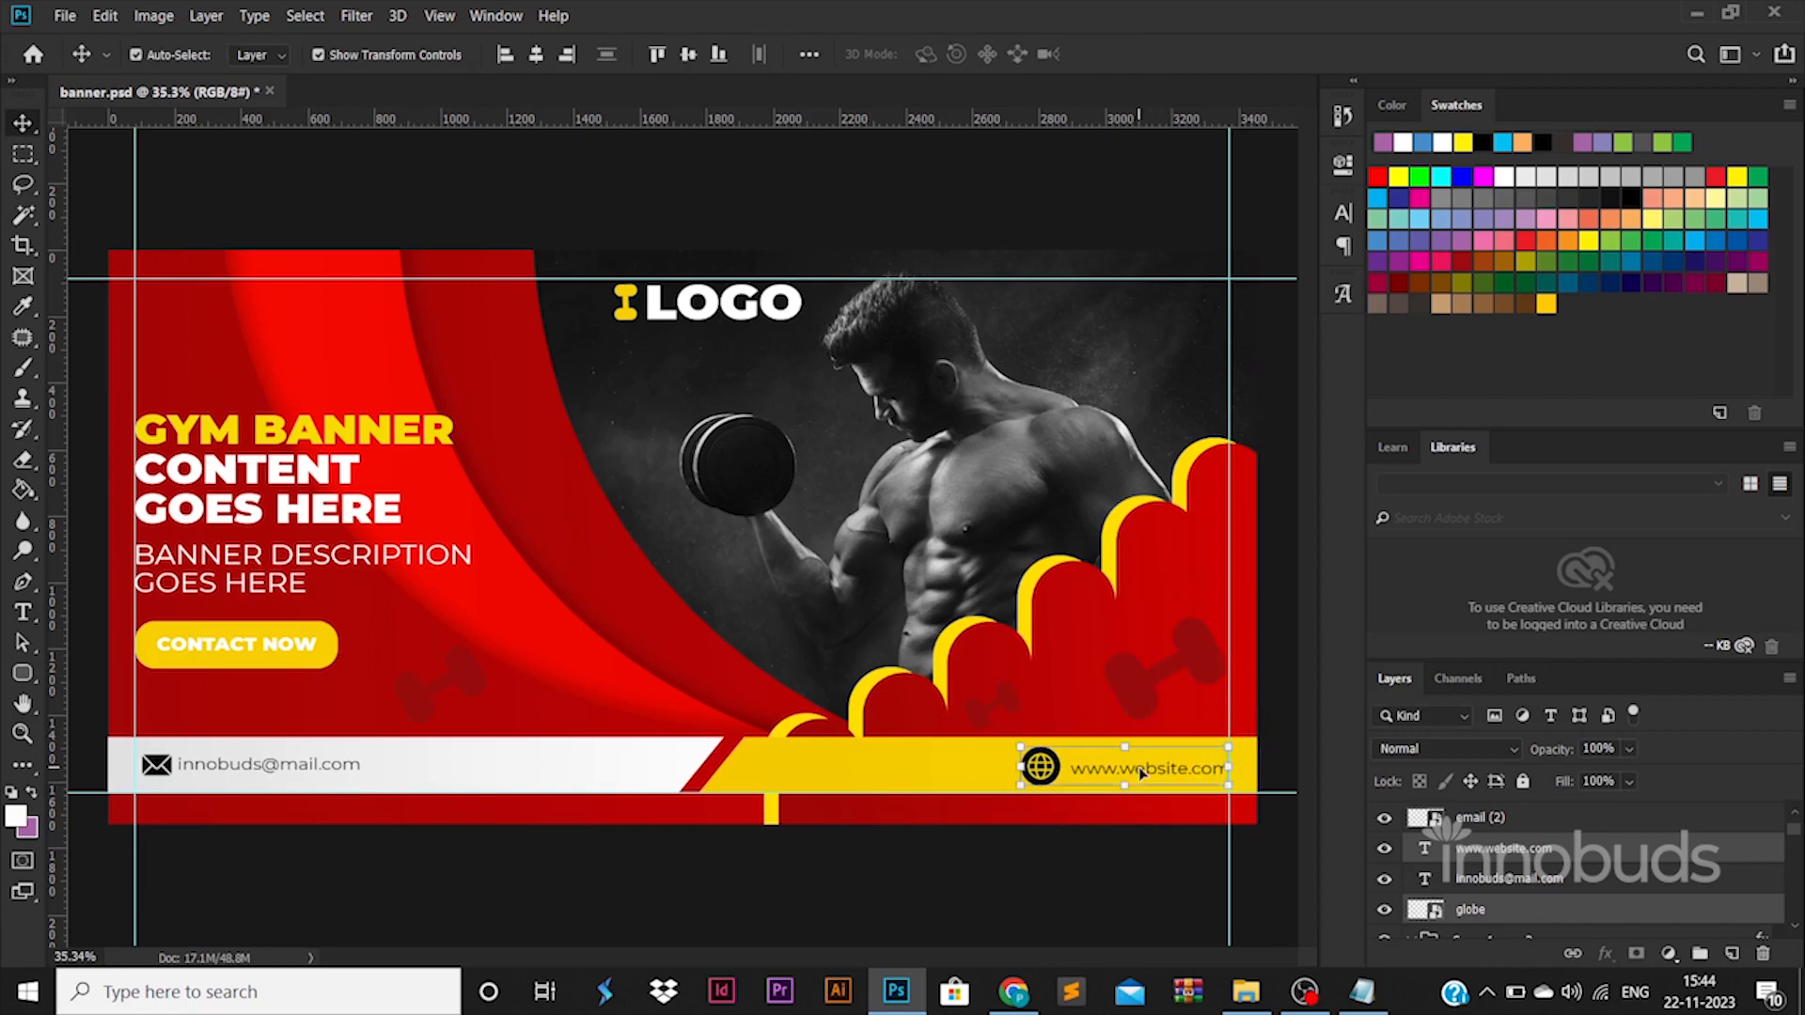
pyautogui.click(688, 56)
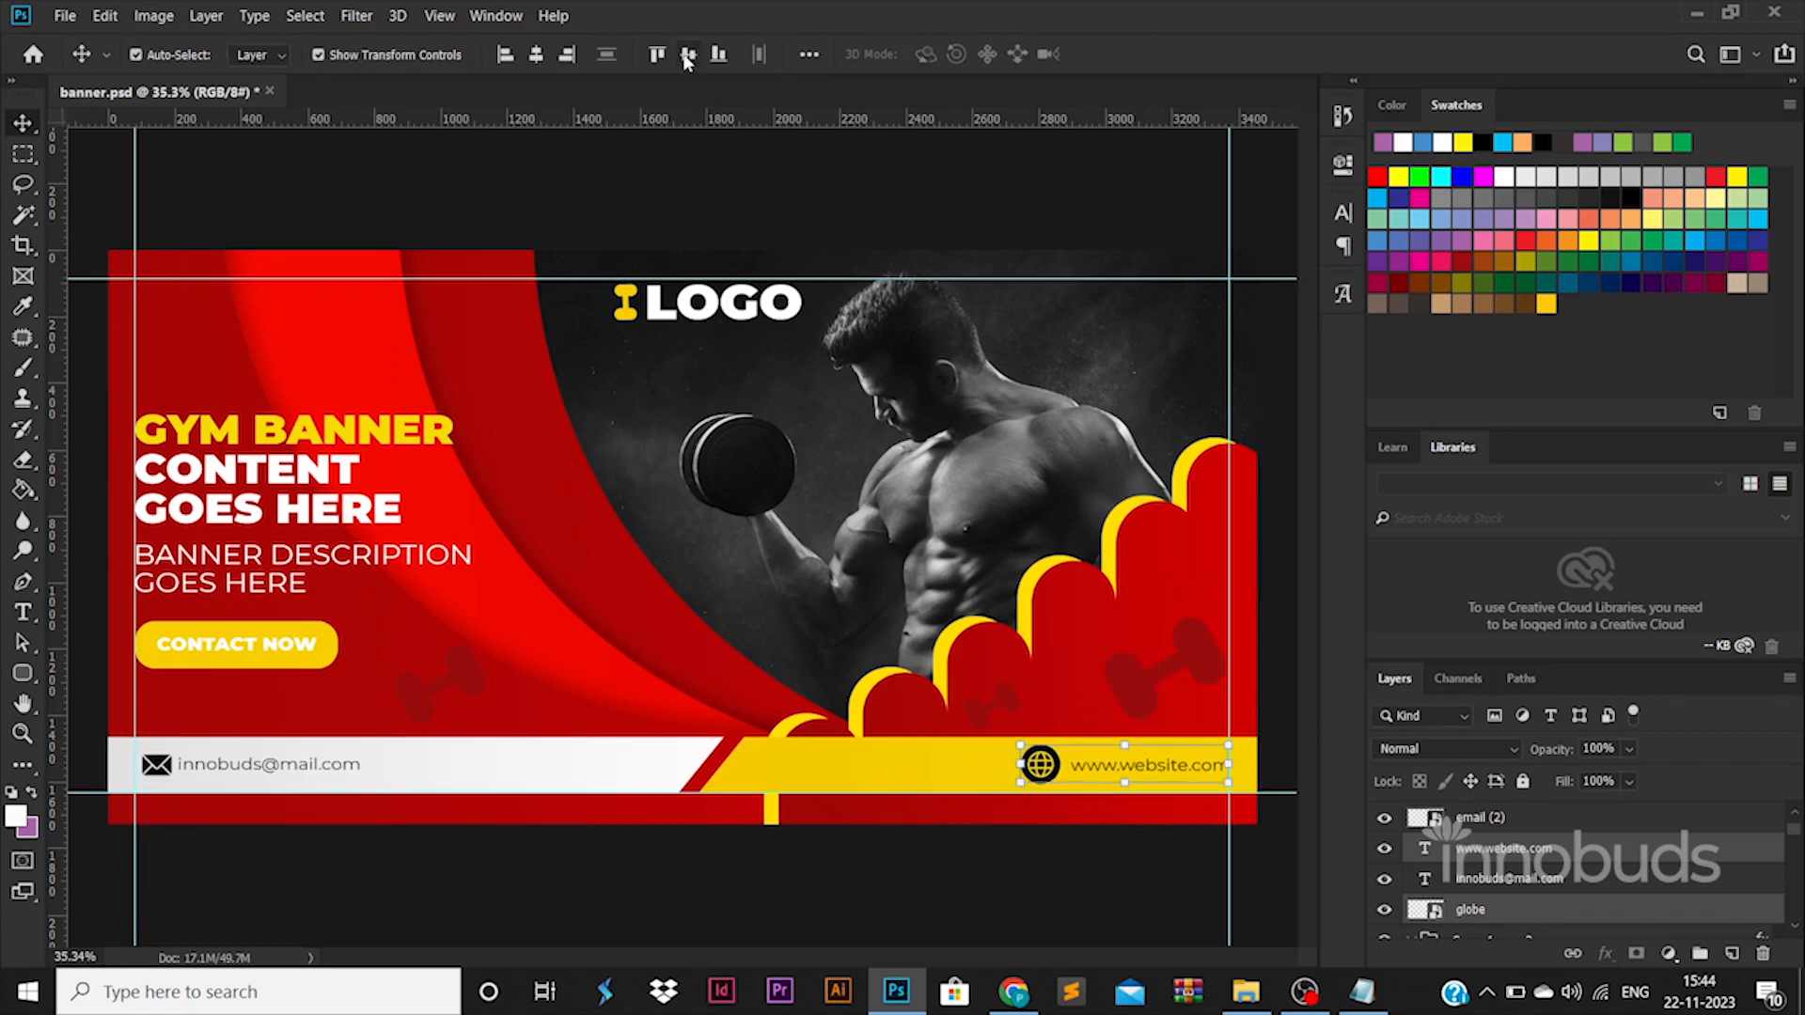
pyautogui.click(1118, 908)
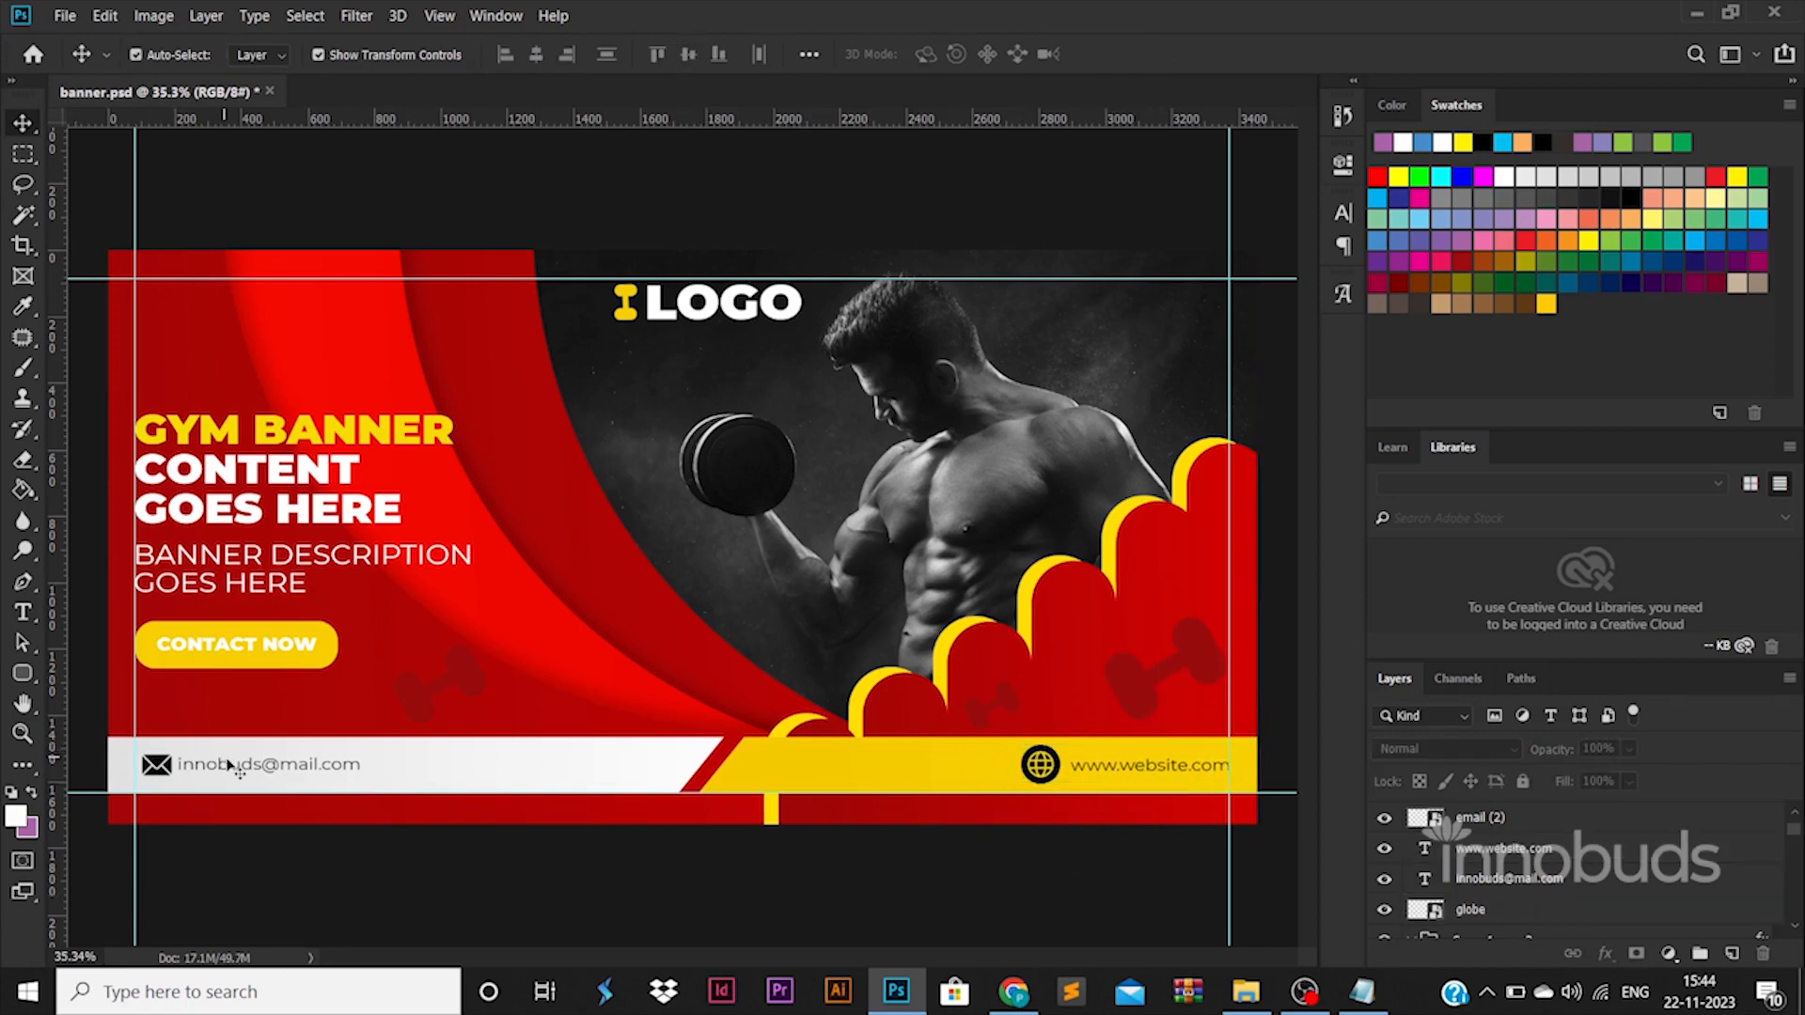
# Shift the envelope icon and e-mail text together so they start at the left margin guide.
pyautogui.click(231, 767)
pyautogui.keyDown('shift'); pyautogui.click(146, 763); pyautogui.keyUp('shift')
pyautogui.moveTo(148, 758); pyautogui.dragTo(143, 758)
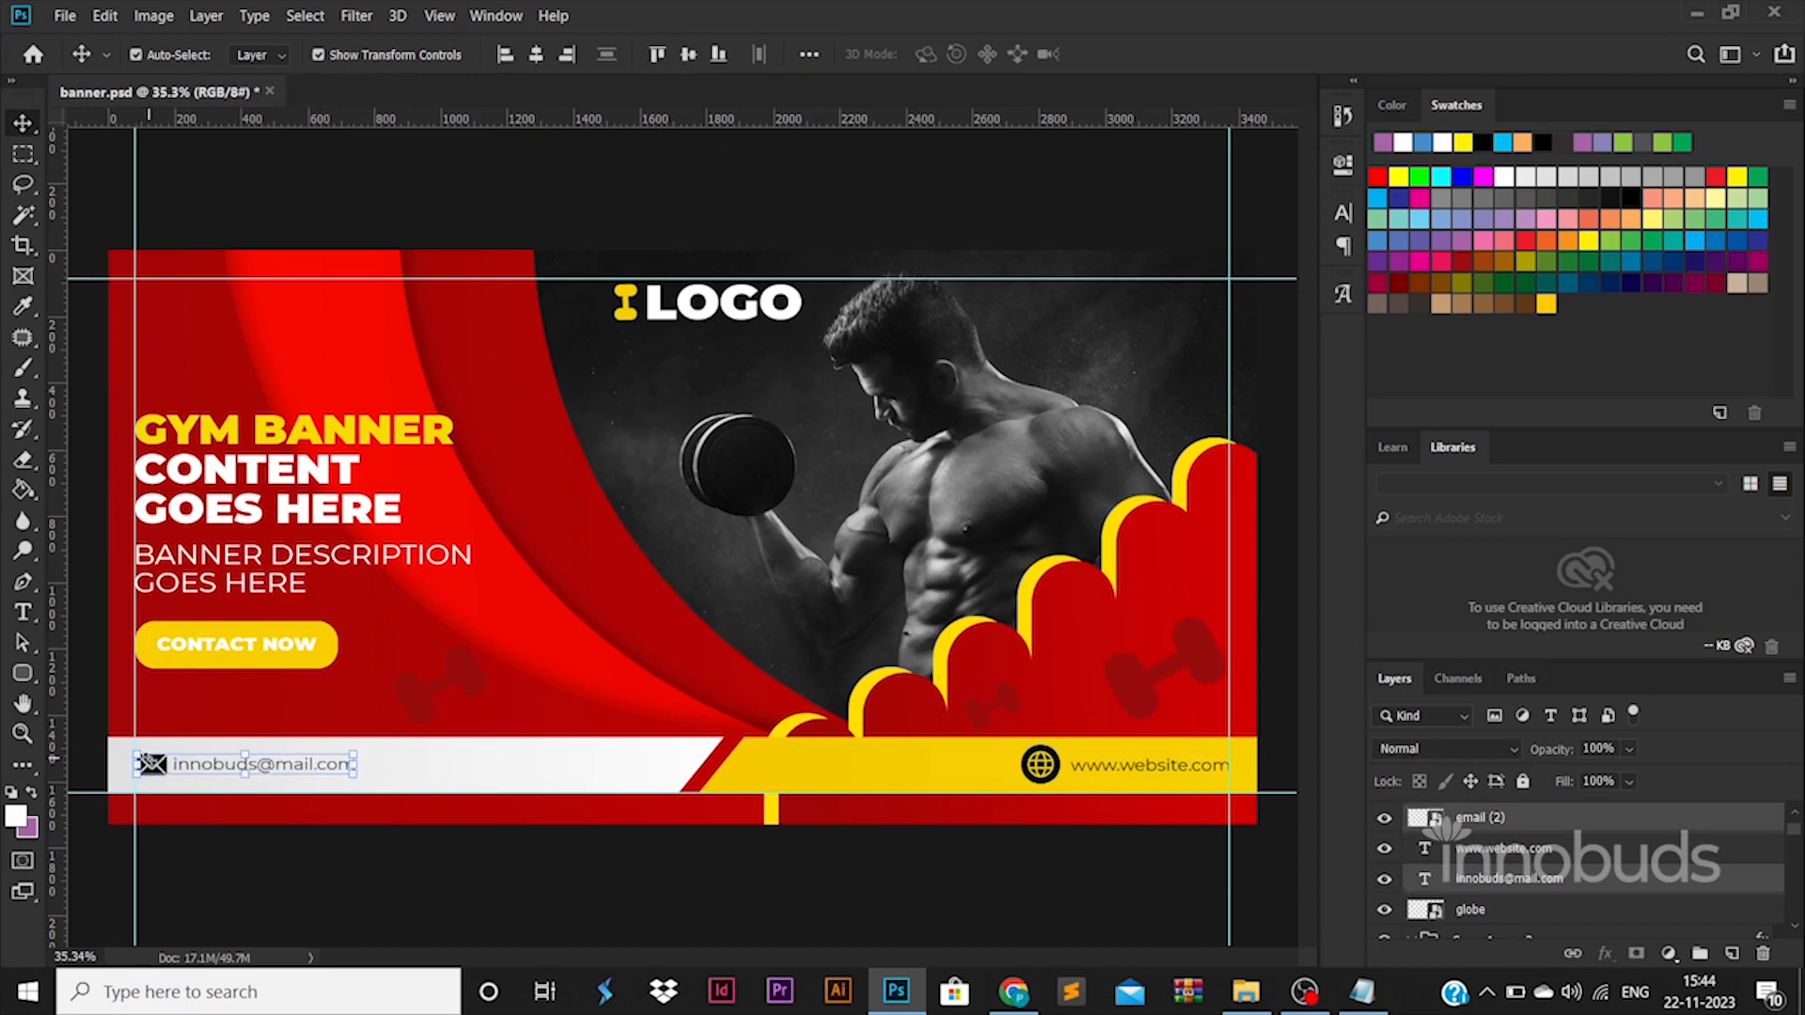
pyautogui.click(602, 885)
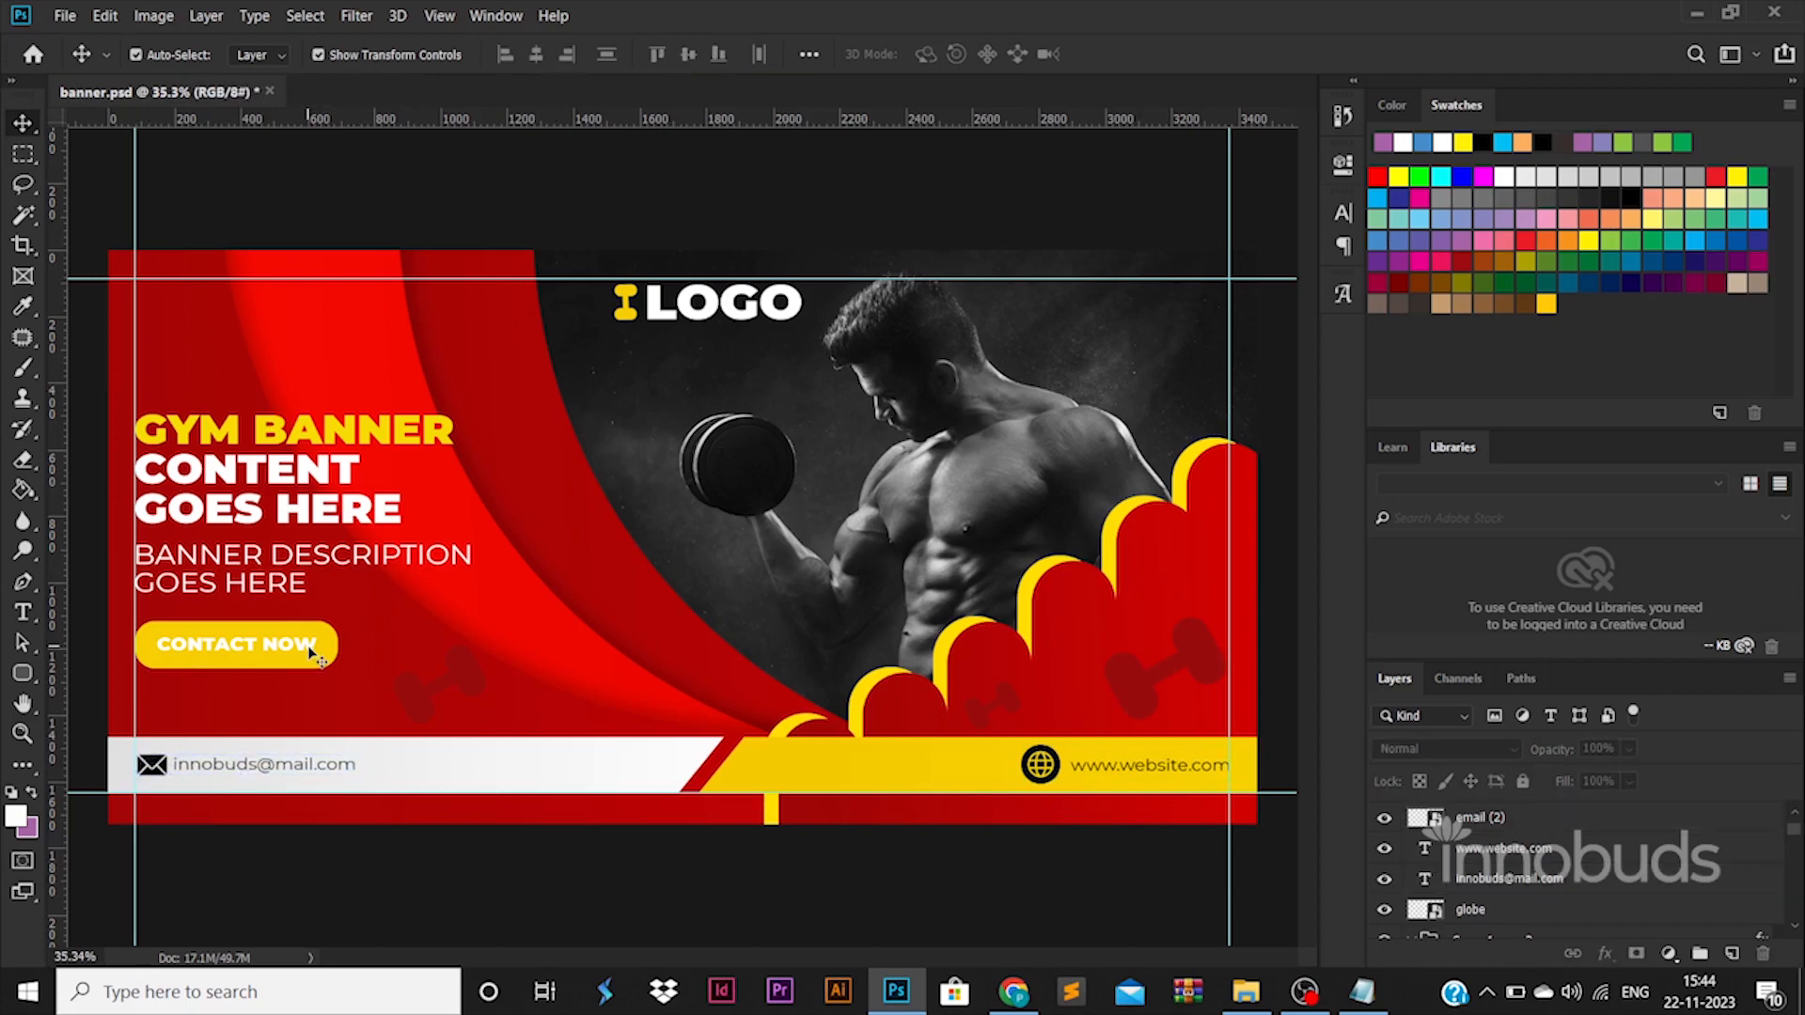
# Save the document and export it for web as banner.jpg with the JPEG High preset into the 118 BANNER 014 folder.
pyautogui.hotkey('ctrl', 's')
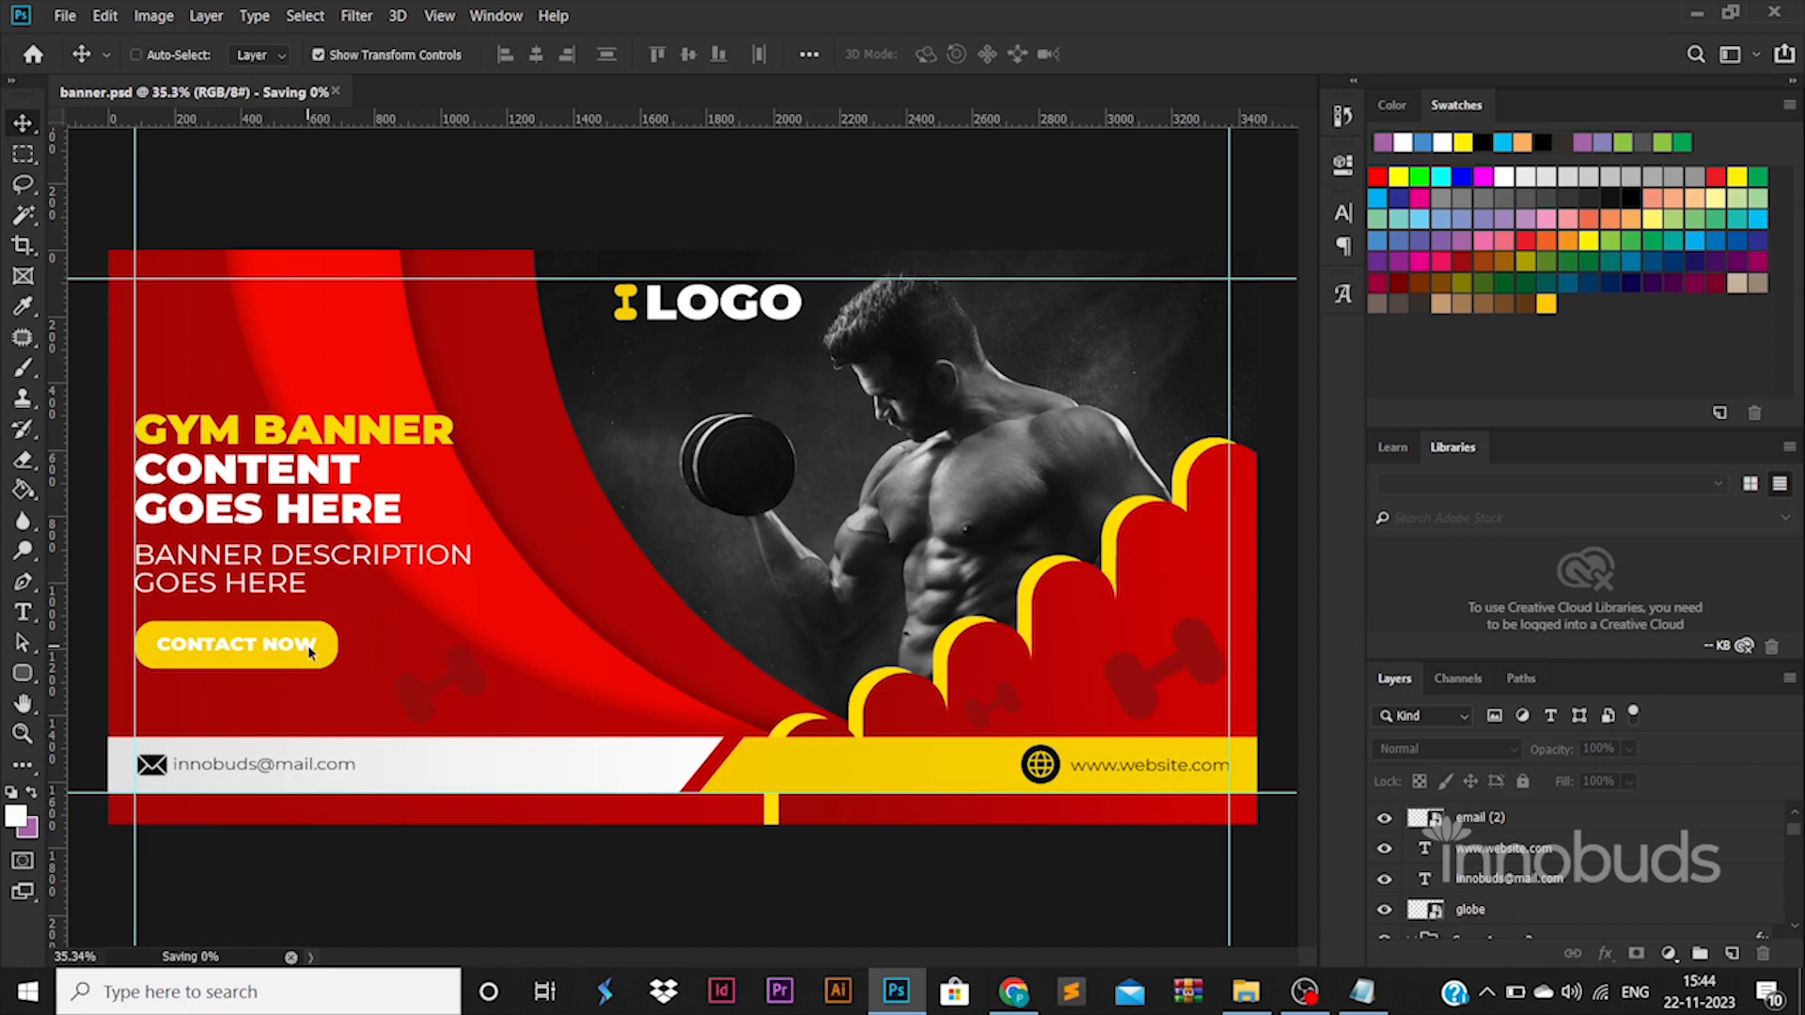
pyautogui.hotkey('ctrl', 'alt', 'shift', 's')
pyautogui.press('Return')
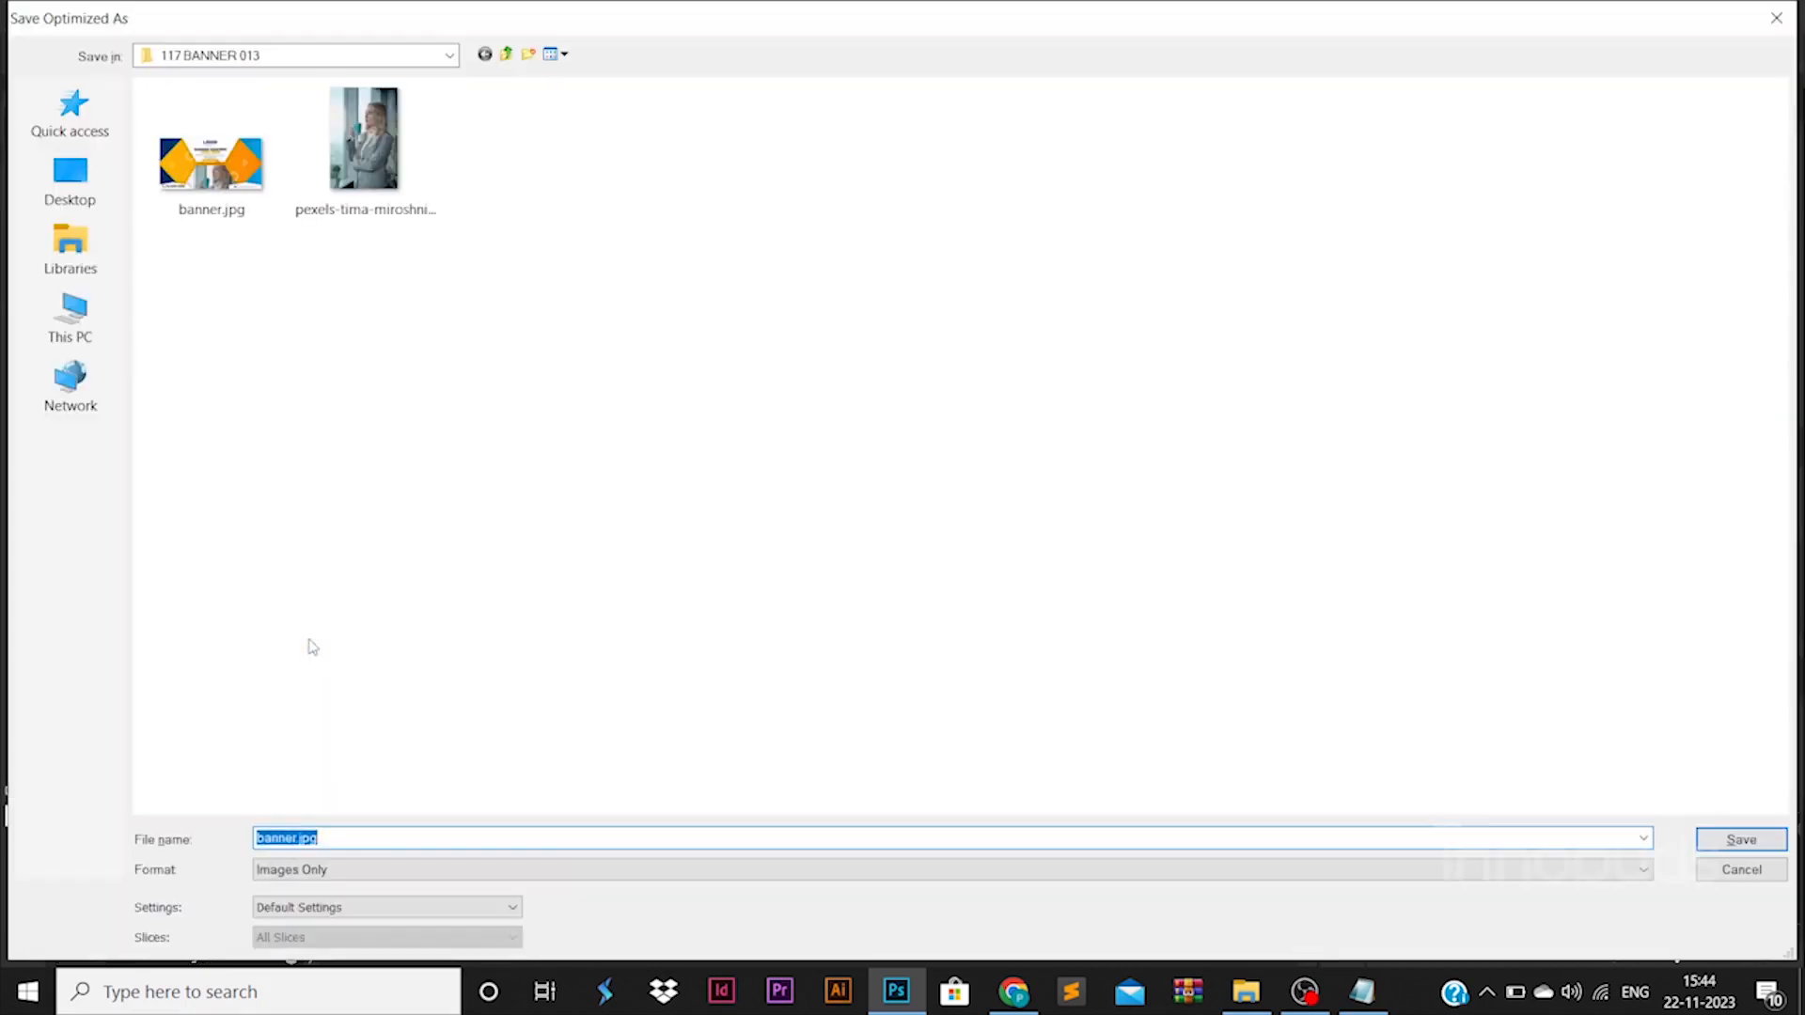
pyautogui.click(320, 54)
pyautogui.click(359, 189)
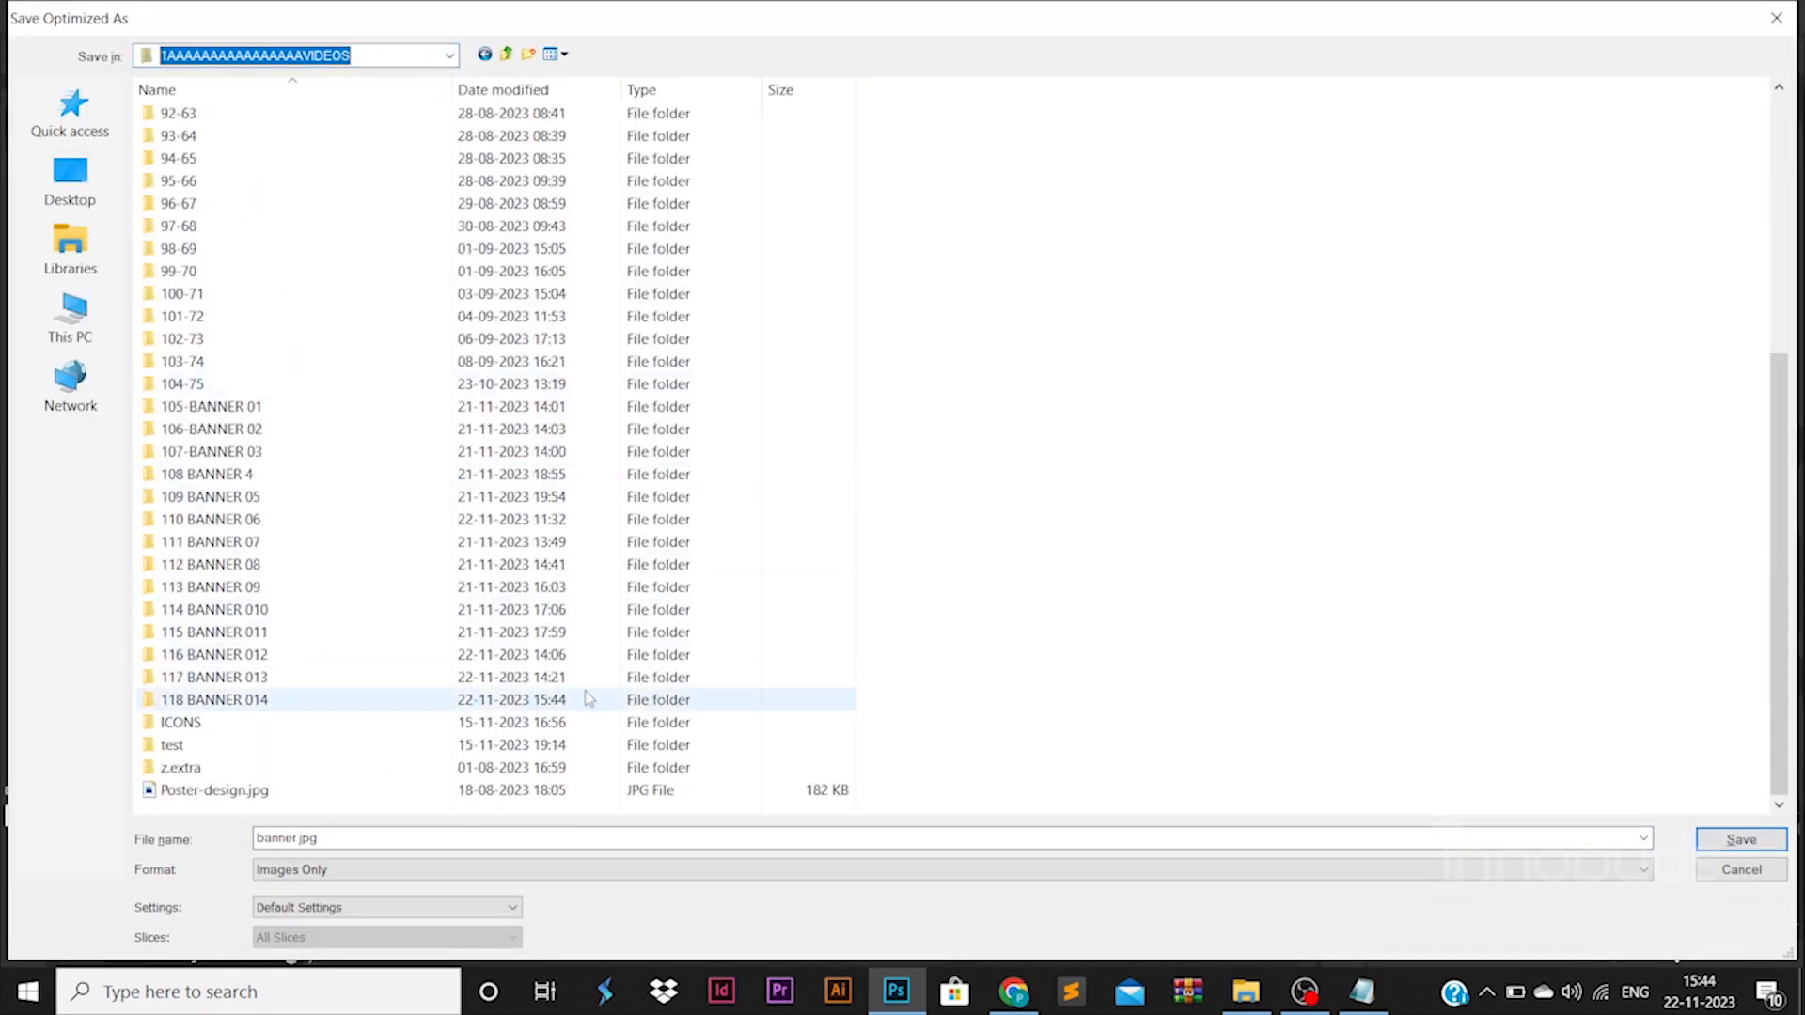
pyautogui.doubleClick(587, 697)
pyautogui.press('Return')
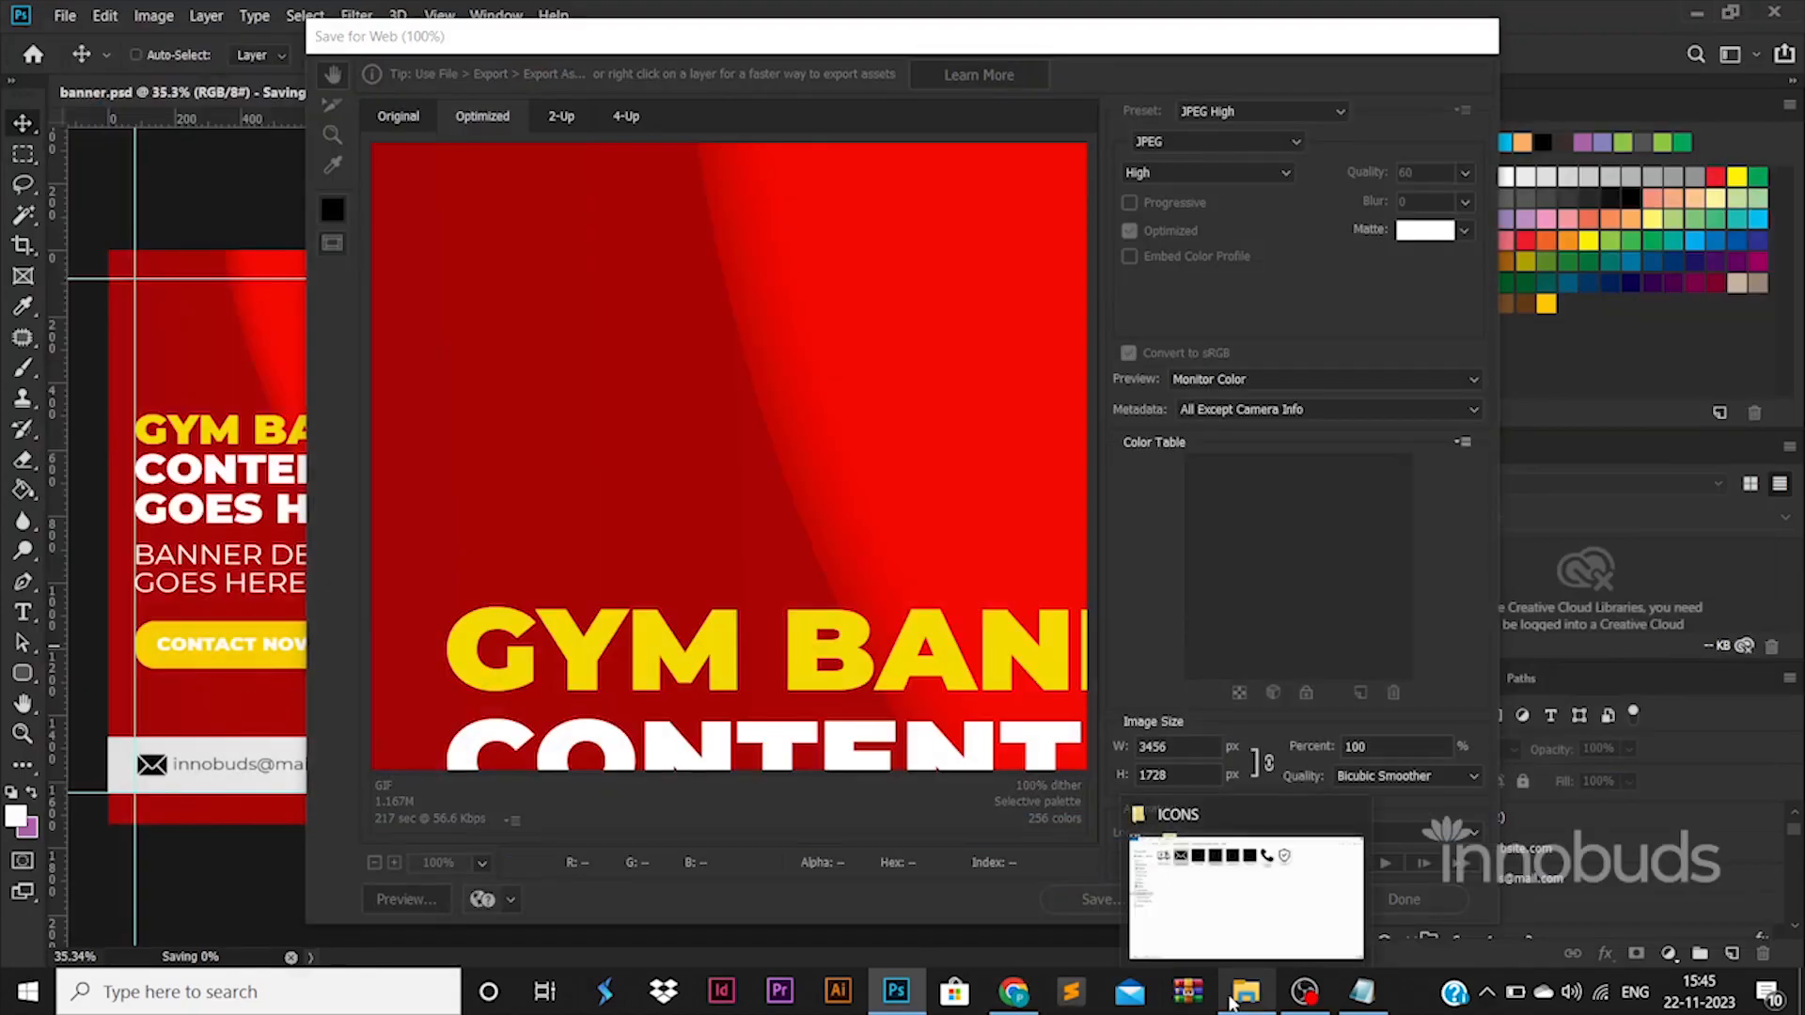
# Open the exported banner.jpg from the 118 BANNER 014 folder to review it, and return to the Photoshop document.
pyautogui.click(1232, 1004)
pyautogui.click(579, 77)
pyautogui.click(1379, 647)
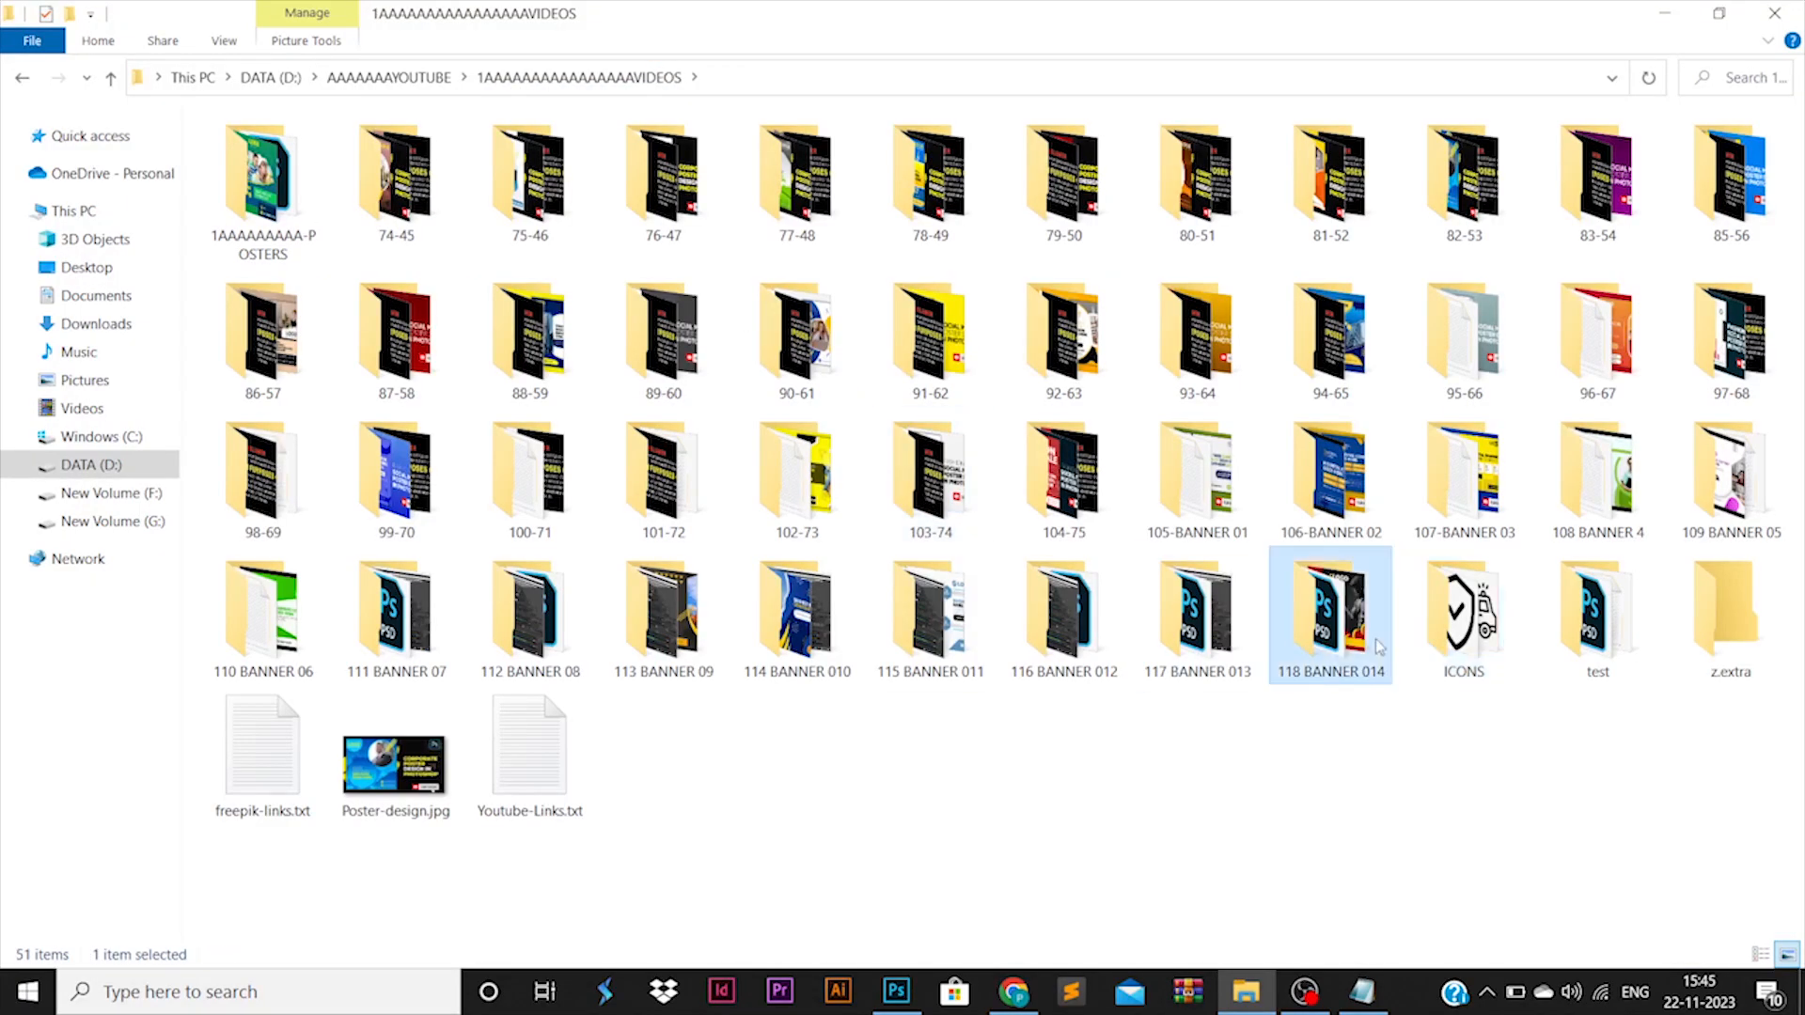
pyautogui.doubleClick(1379, 647)
pyautogui.doubleClick(661, 177)
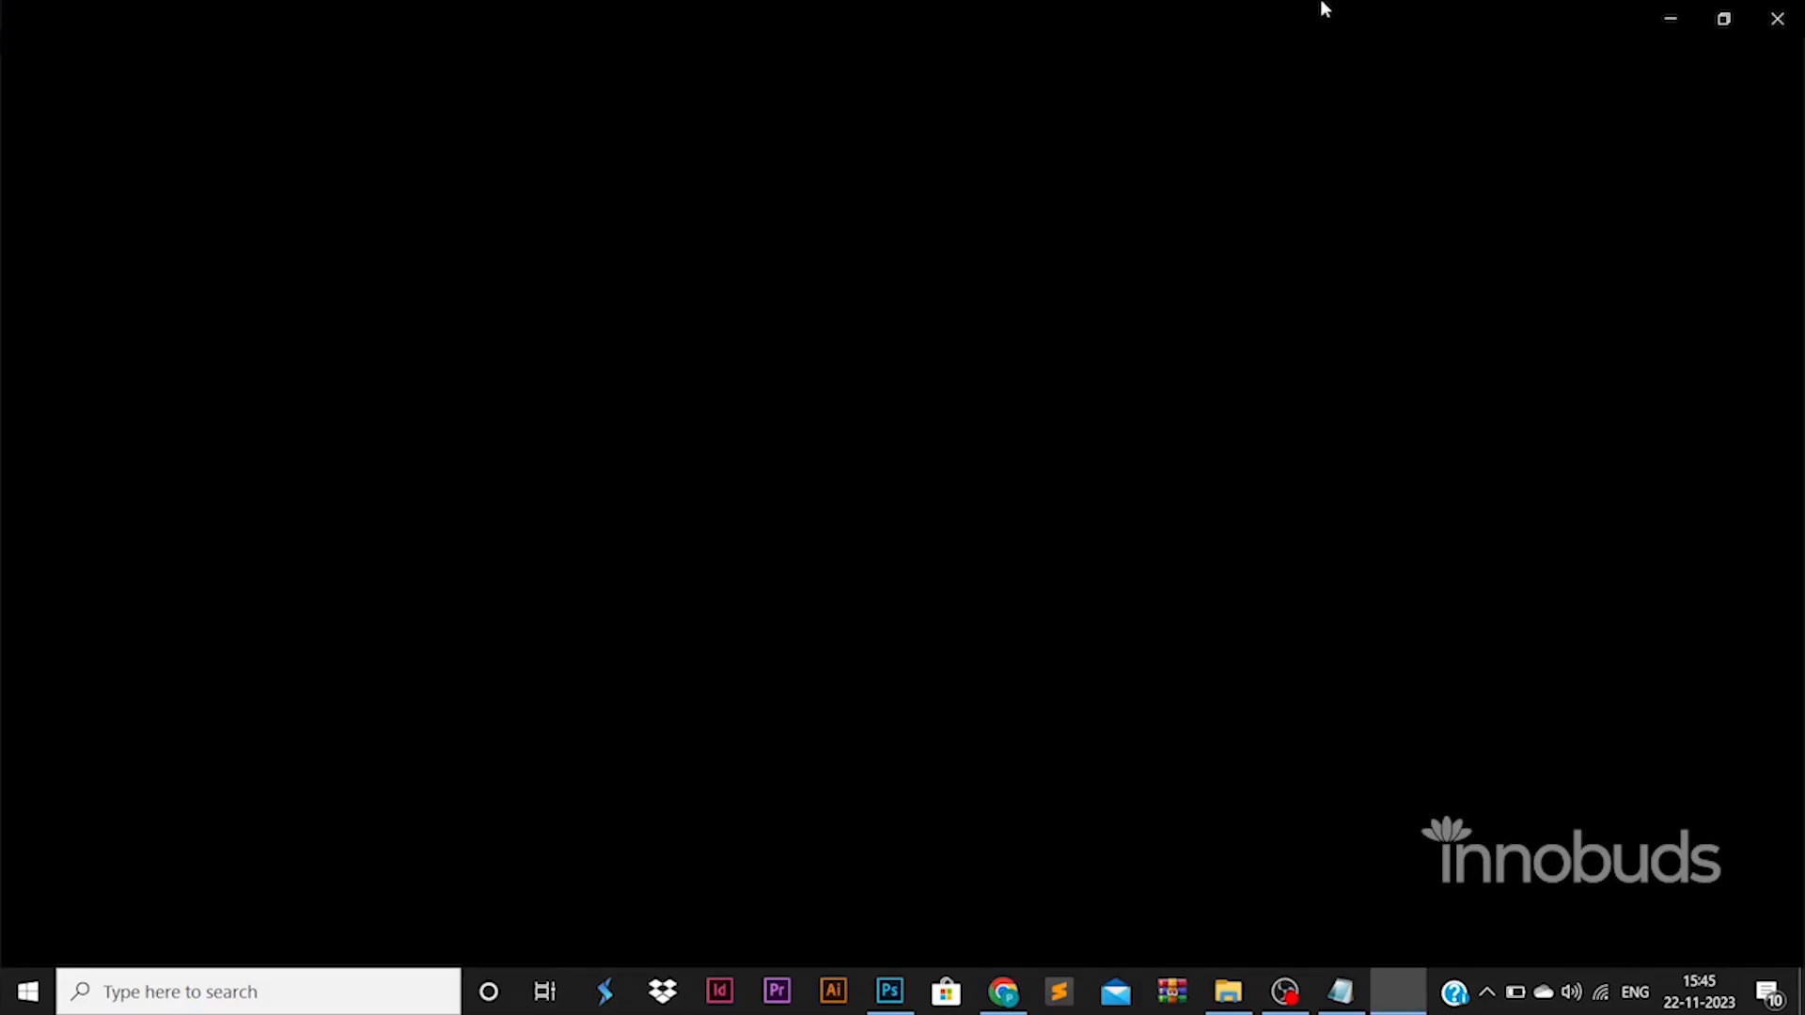
pyautogui.click(1776, 17)
pyautogui.doubleClick(423, 224)
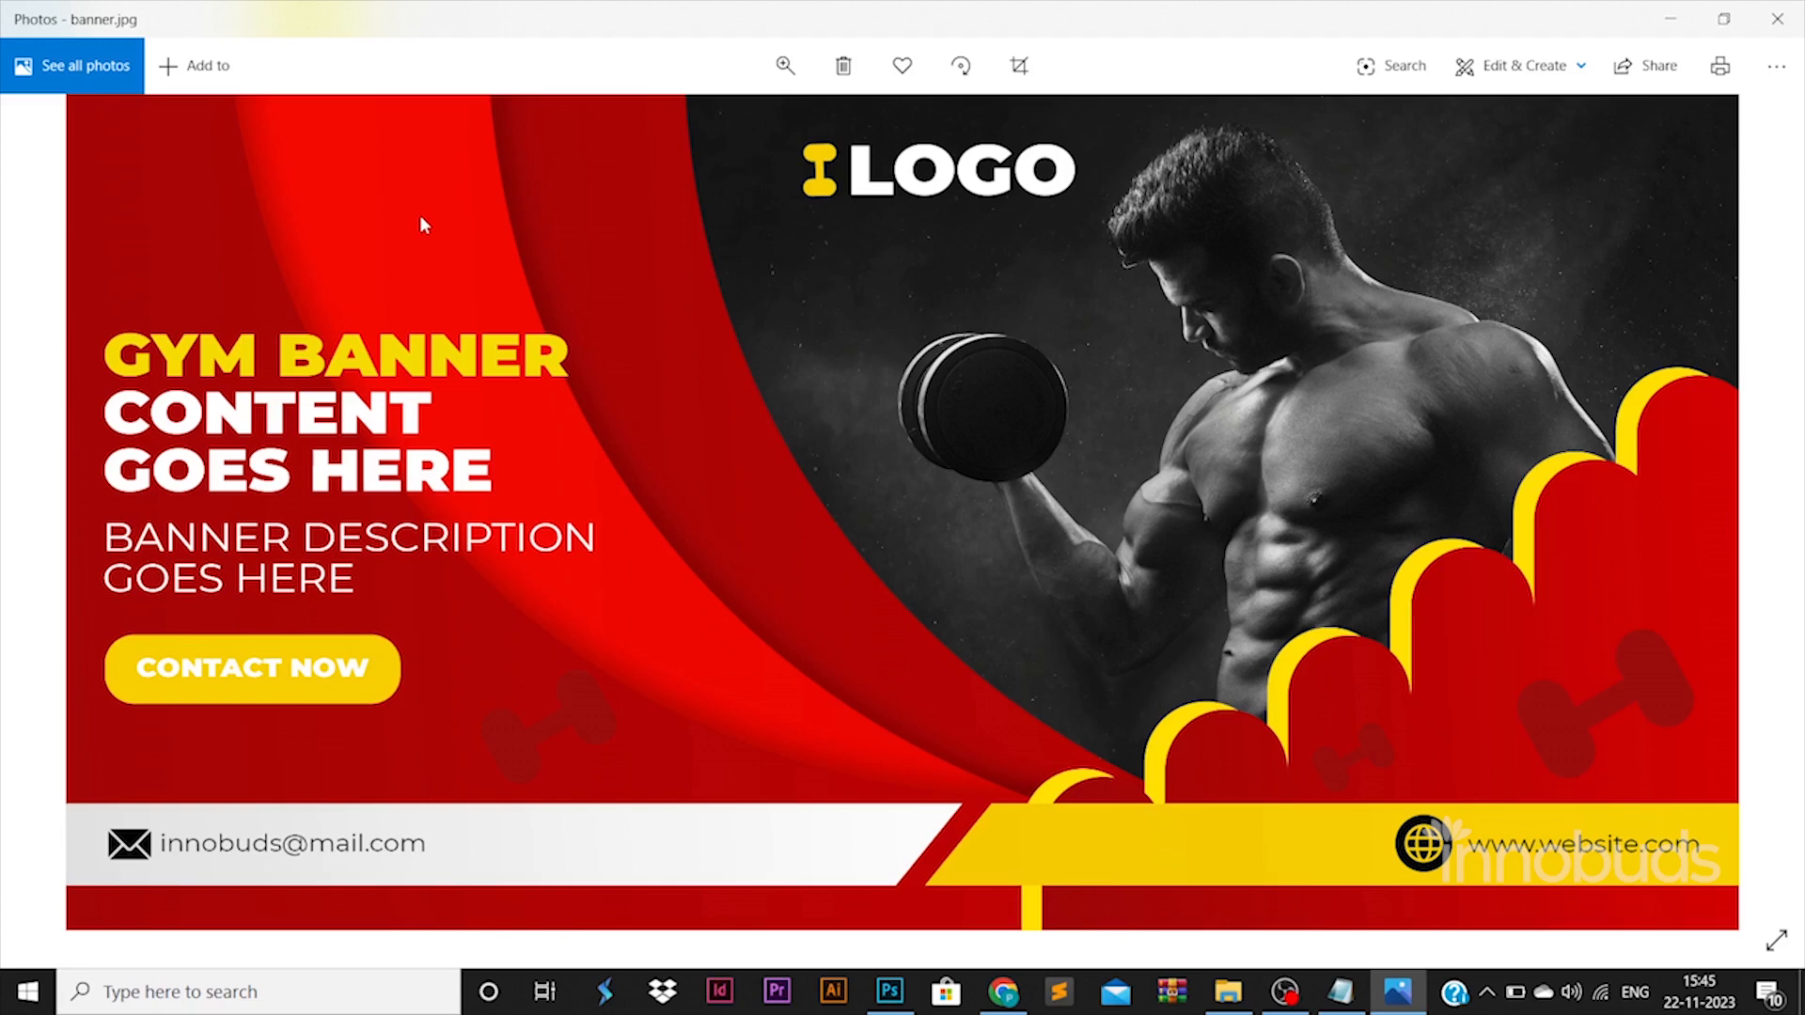
pyautogui.click(884, 987)
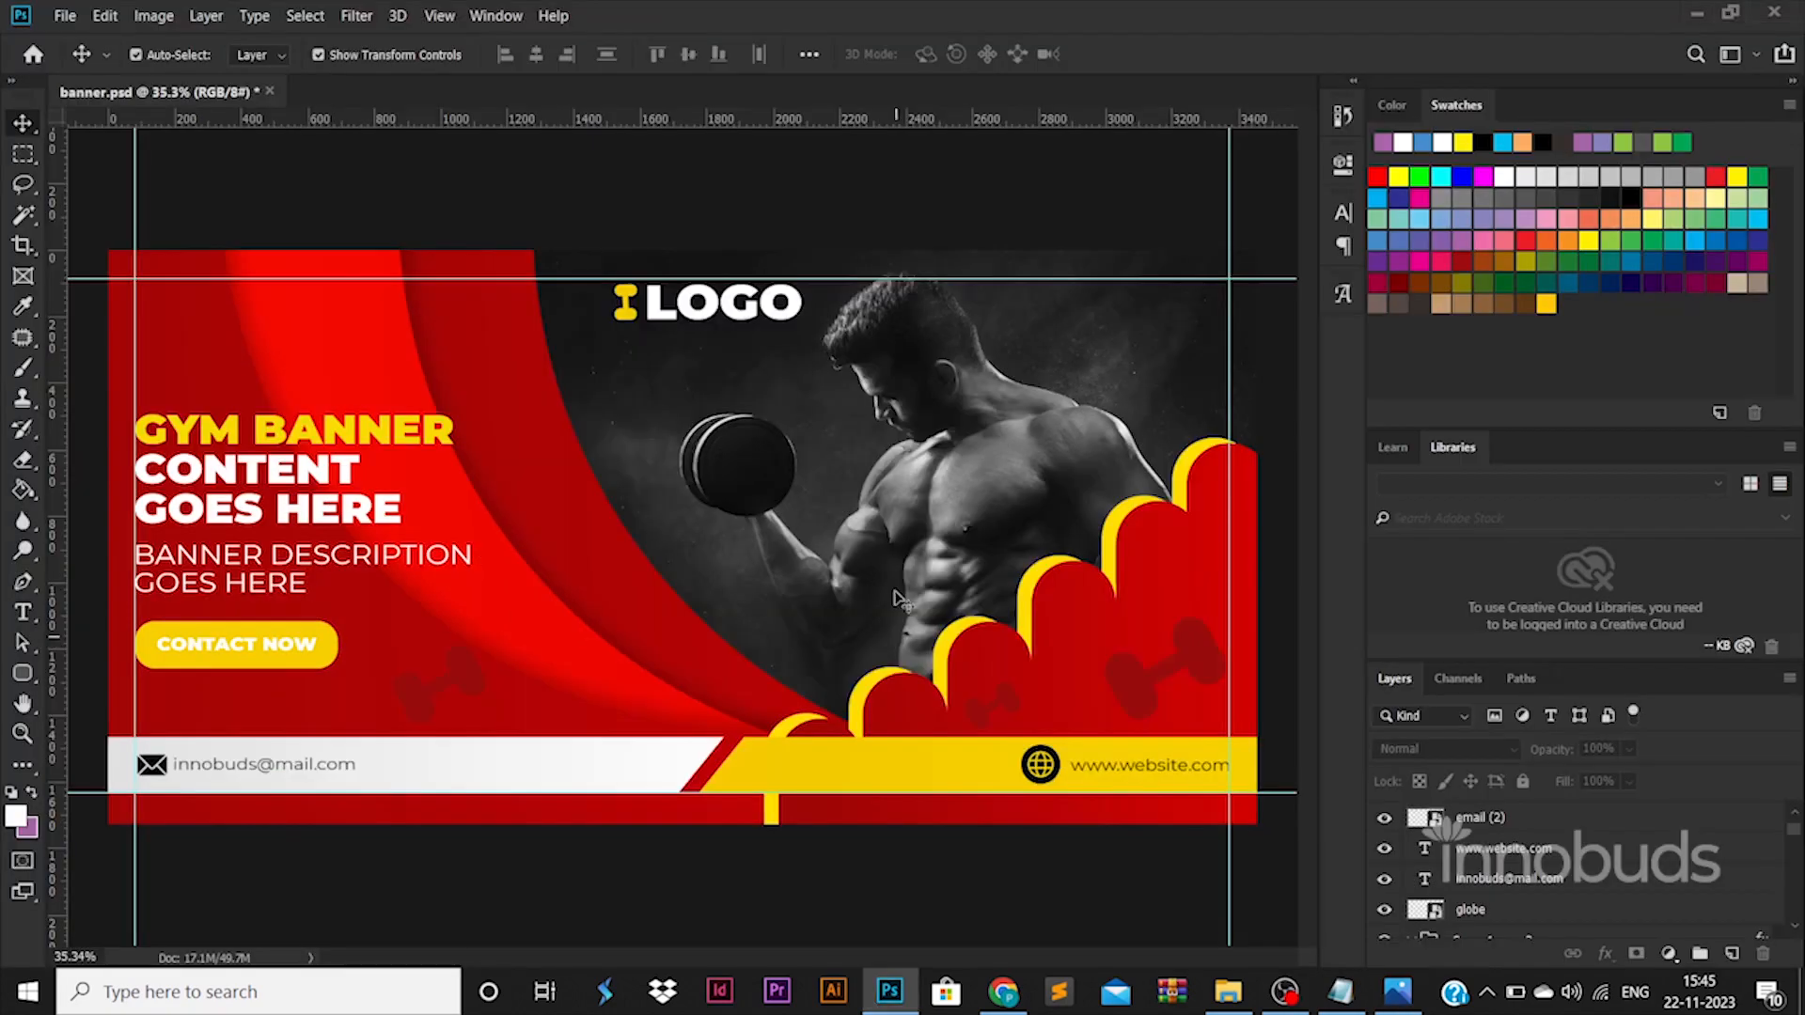
pyautogui.scroll(2, 898, 597)
pyautogui.scroll(-1, 897, 597)
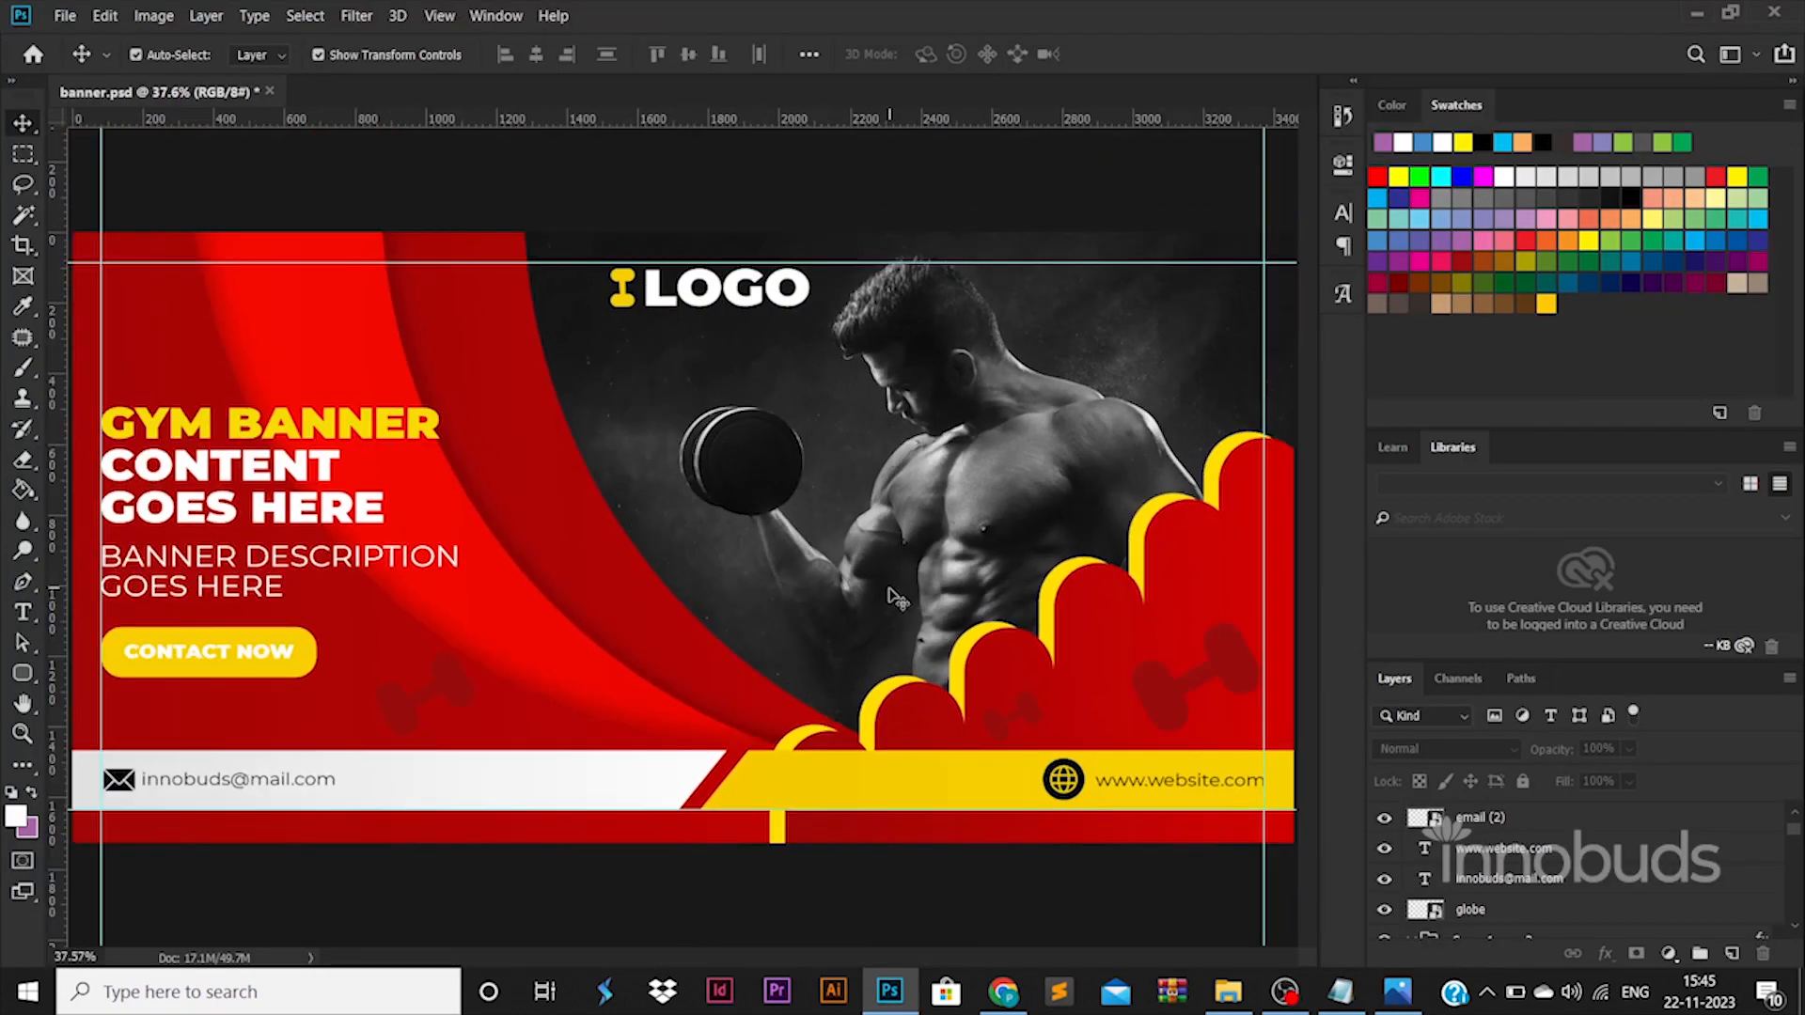